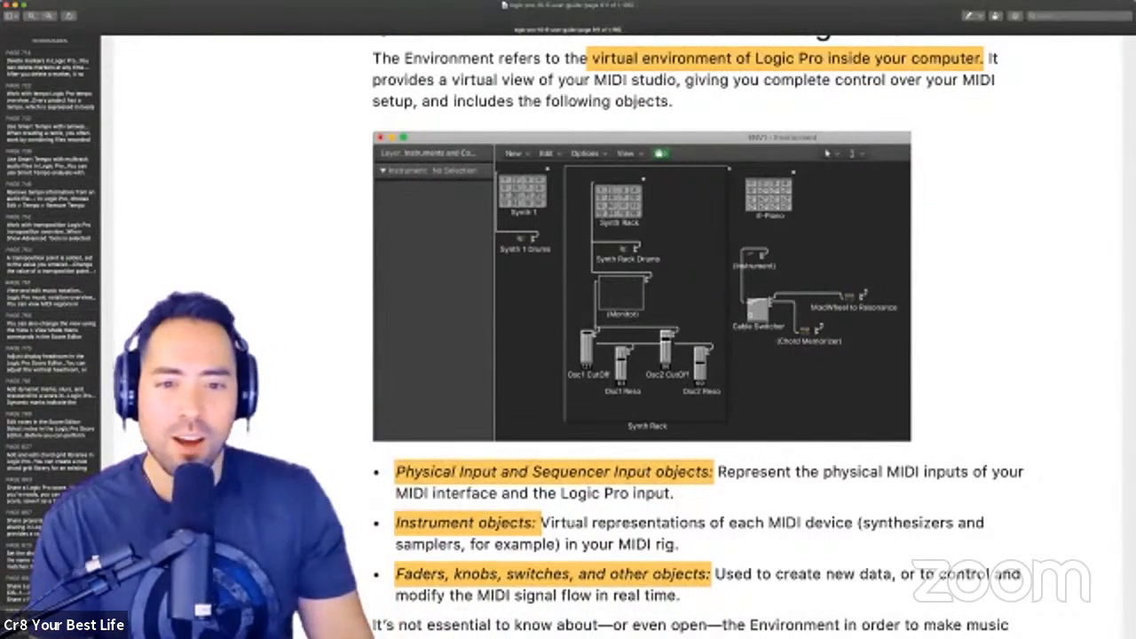
Read the user guide's Environment overview, covering input objects, the MIDI interface, instrument objects, faders and automatically created channel strips.
{"action": "scroll", "coordinate": [745, 337], "scroll_direction": "down", "scroll_amount": 3}
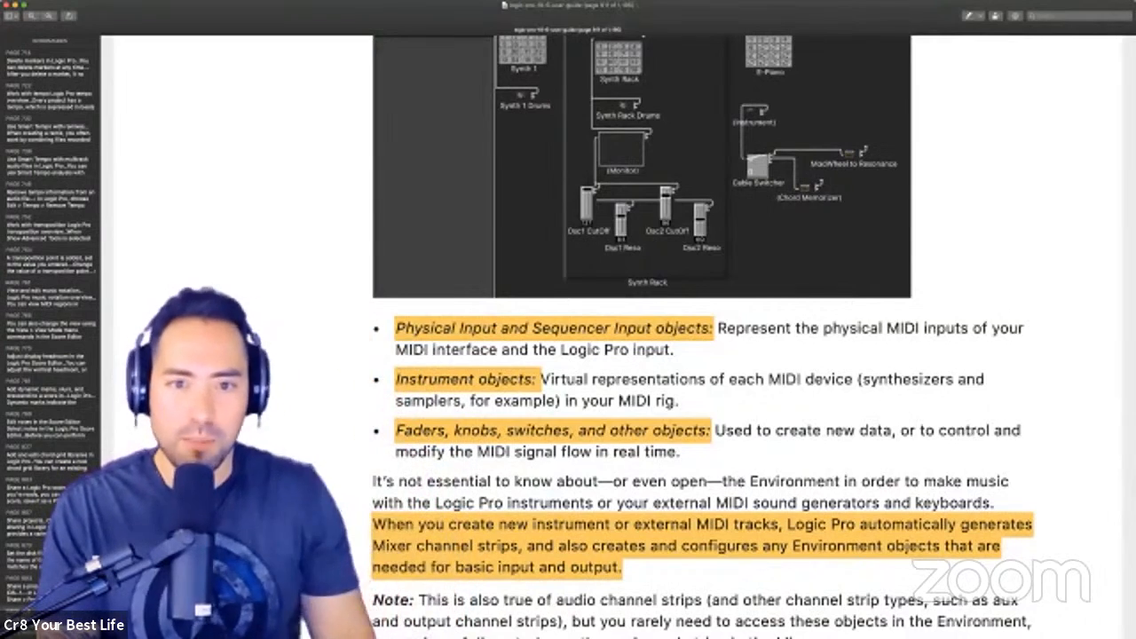
{"action": "scroll", "coordinate": [828, 68], "scroll_direction": "up", "scroll_amount": 3}
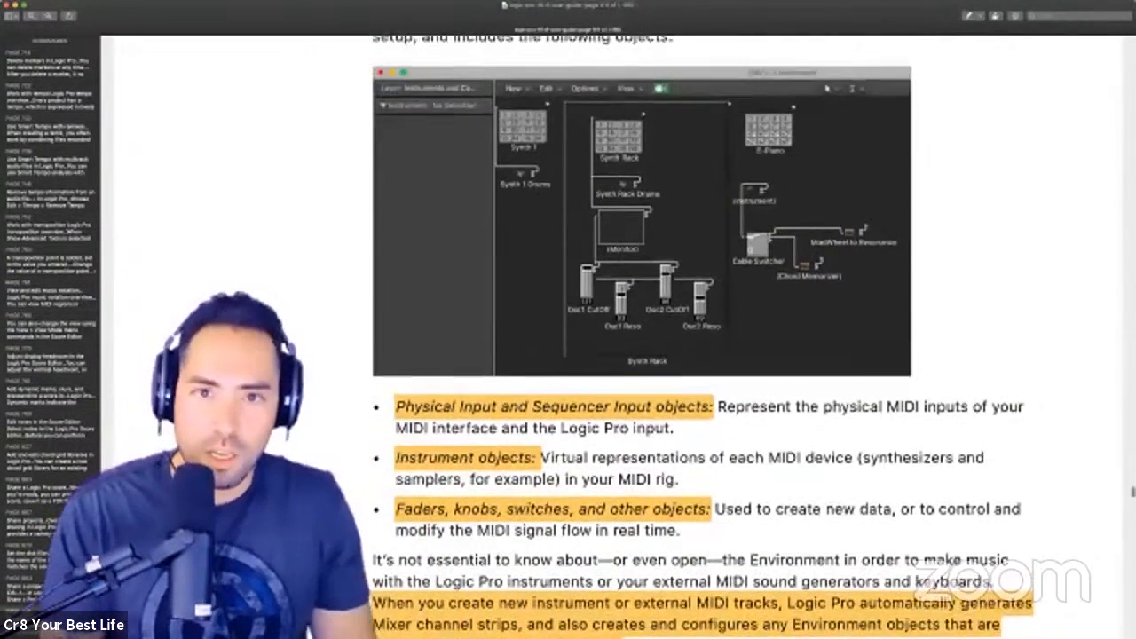
{"action": "scroll", "coordinate": [701, 355], "scroll_direction": "down", "scroll_amount": 1}
{"action": "left_click_drag", "start_coordinate": [809, 373], "coordinate": [1024, 373]}
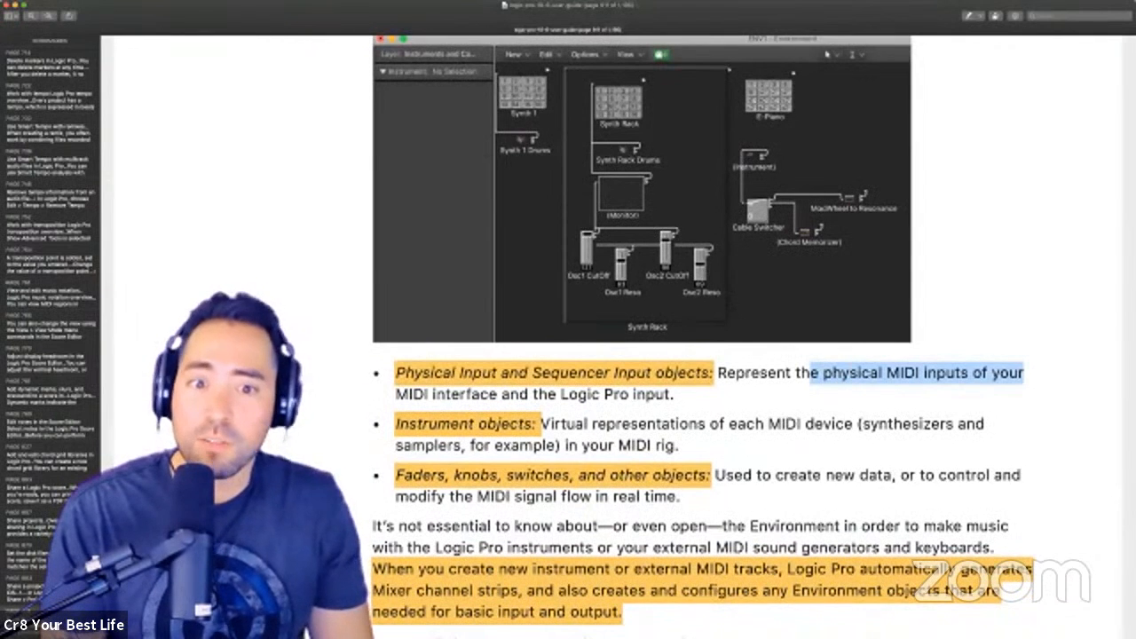
{"action": "left_click_drag", "start_coordinate": [396, 394], "coordinate": [497, 394]}
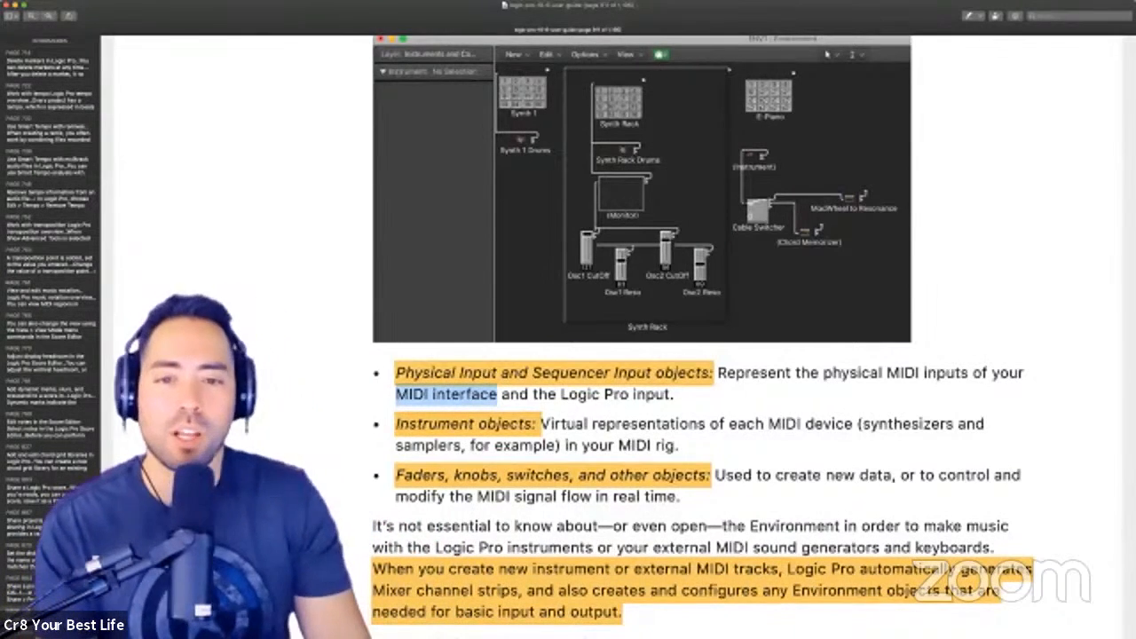
{"action": "scroll", "coordinate": [703, 334], "scroll_direction": "down", "scroll_amount": 2}
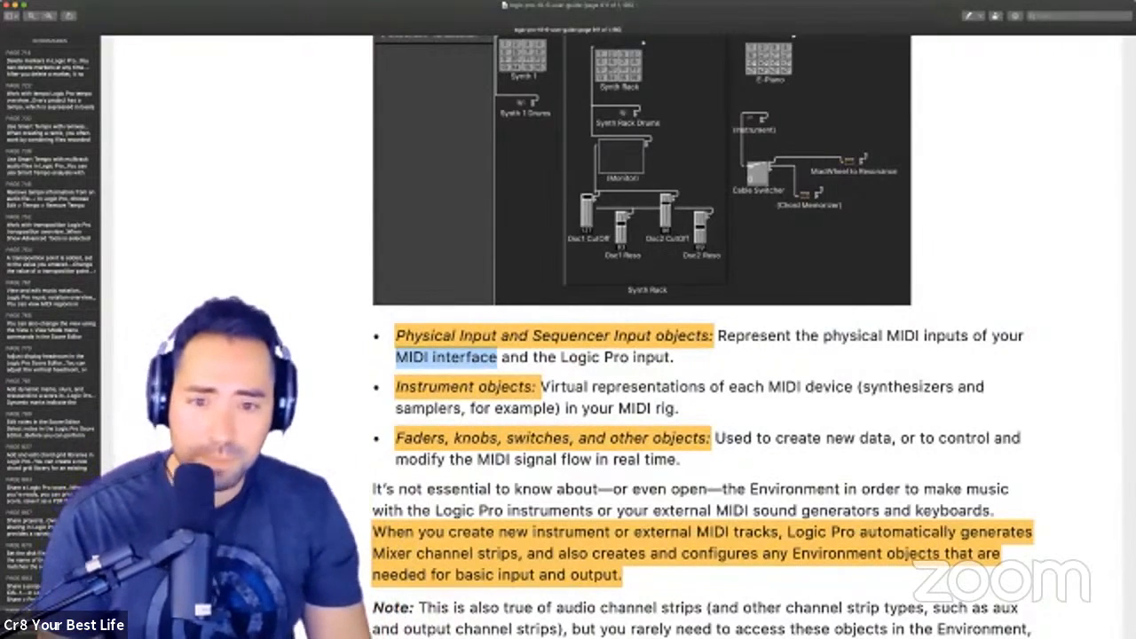
{"action": "scroll", "coordinate": [746, 337], "scroll_direction": "down", "scroll_amount": 3}
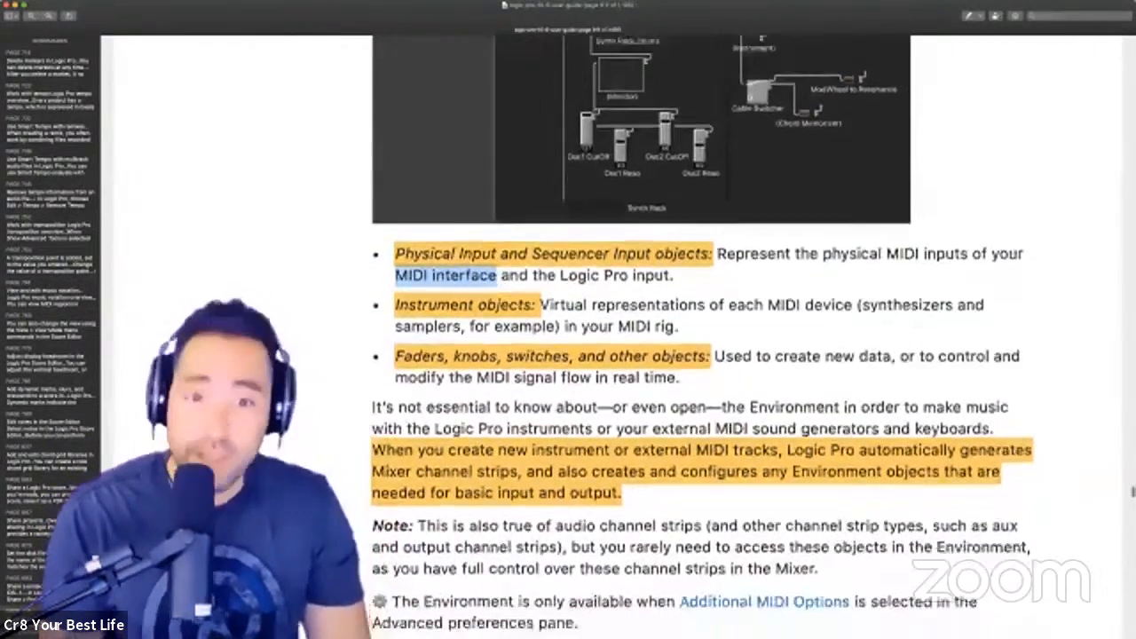
{"action": "scroll", "coordinate": [745, 338], "scroll_direction": "down", "scroll_amount": 1}
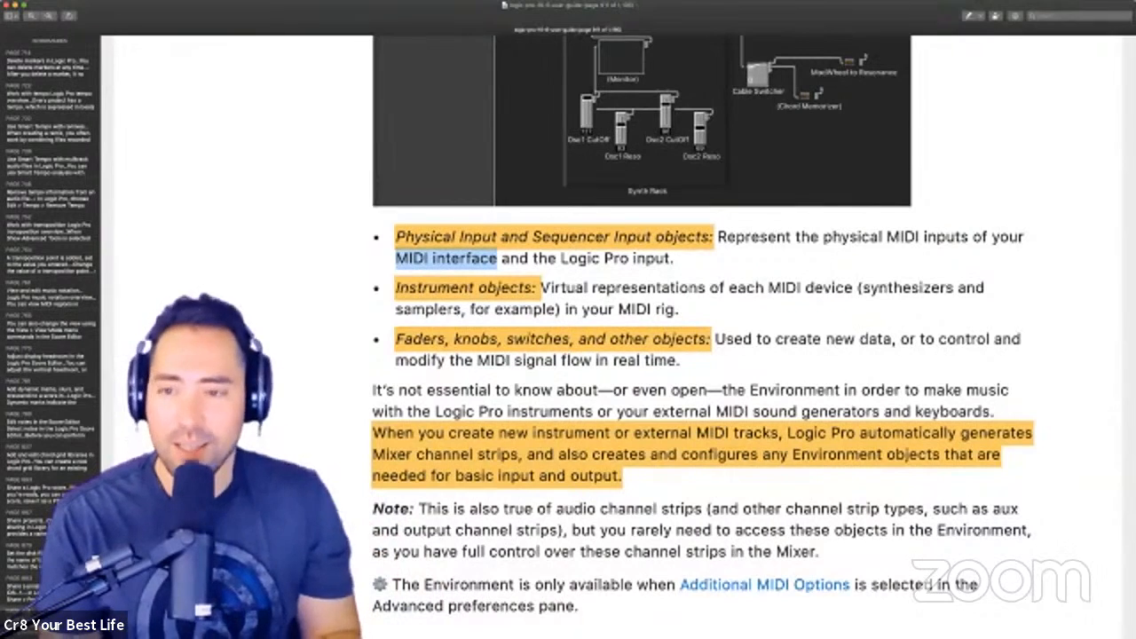
{"action": "scroll", "coordinate": [746, 337], "scroll_direction": "down", "scroll_amount": 1}
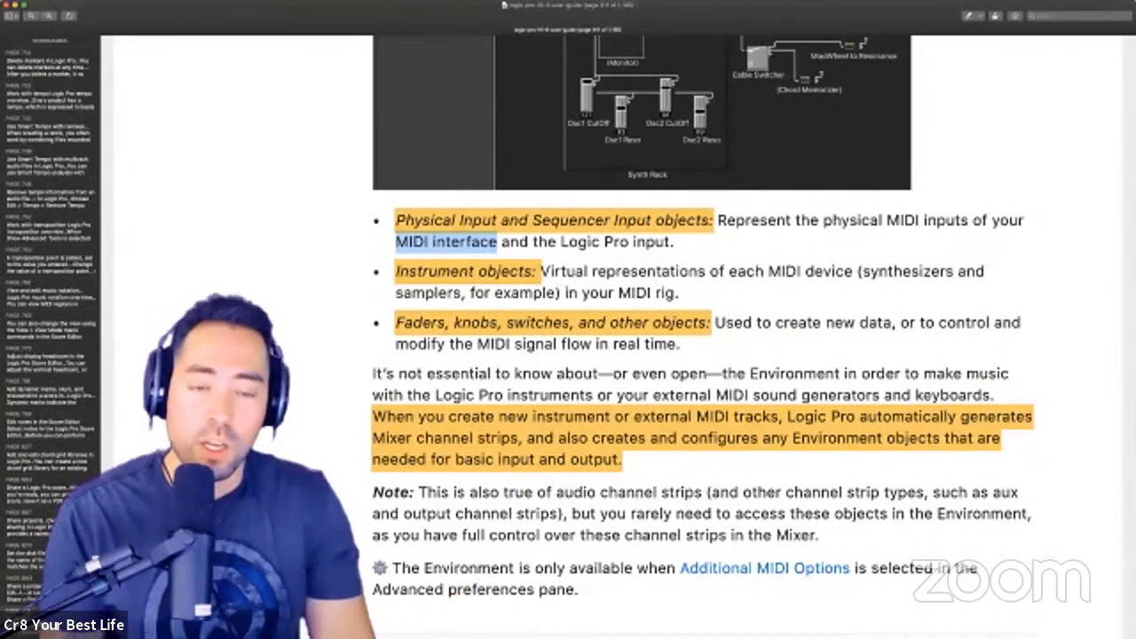
{"action": "scroll", "coordinate": [701, 337], "scroll_direction": "down", "scroll_amount": 3}
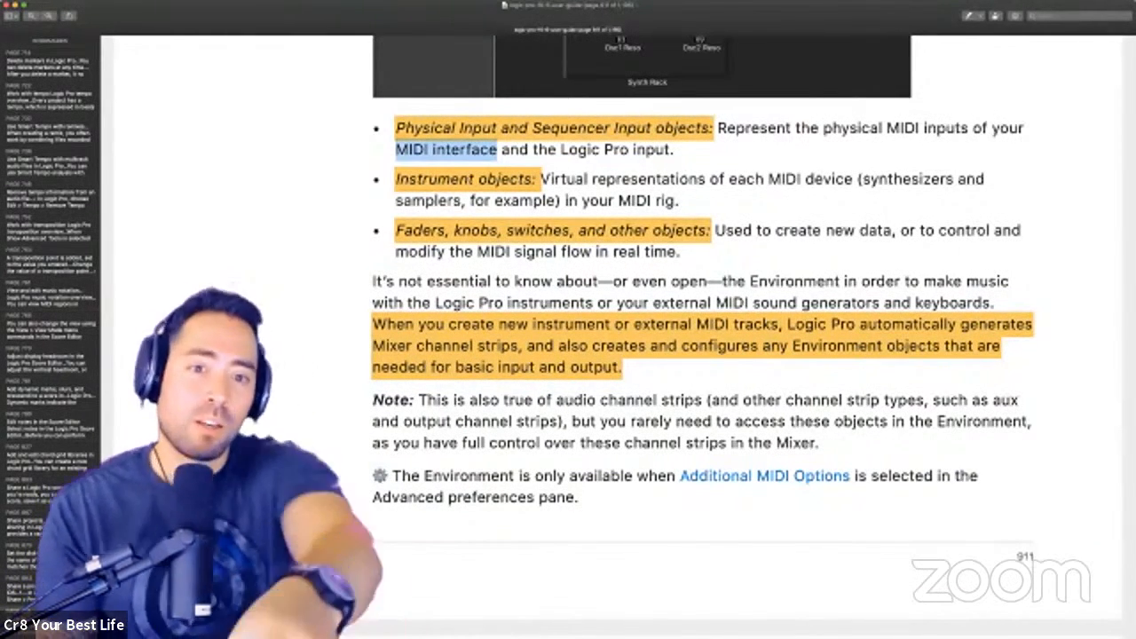
Read on from the Additional MIDI Options note to the guide's section on opening the Environment window.
{"action": "scroll", "coordinate": [746, 337], "scroll_direction": "down", "scroll_amount": 2}
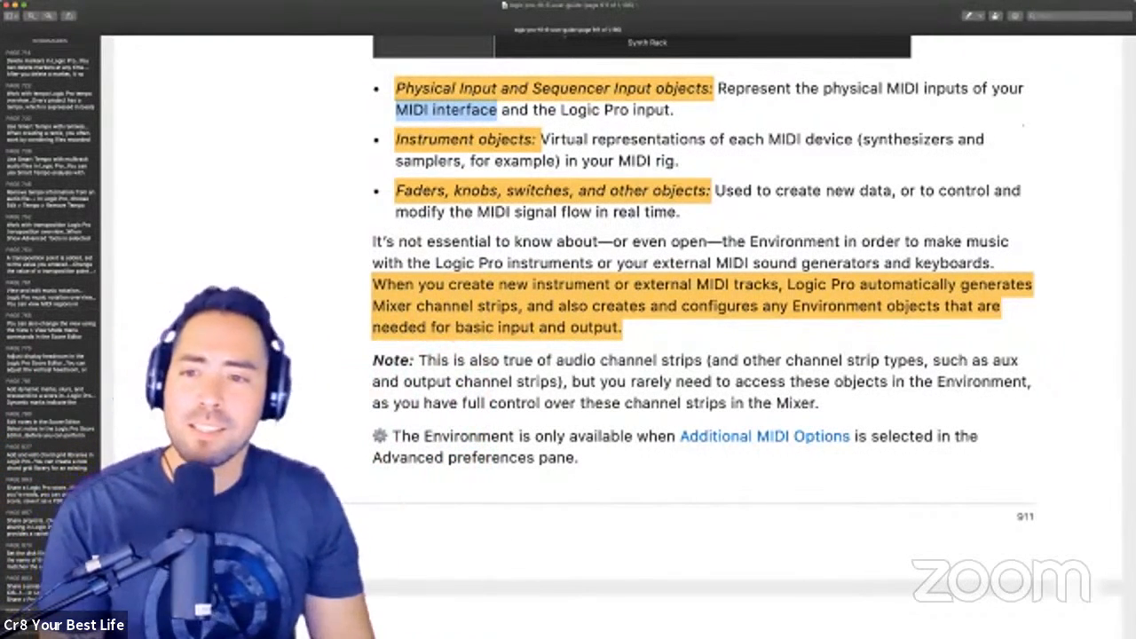
{"action": "scroll", "coordinate": [701, 311], "scroll_direction": "down", "scroll_amount": 3}
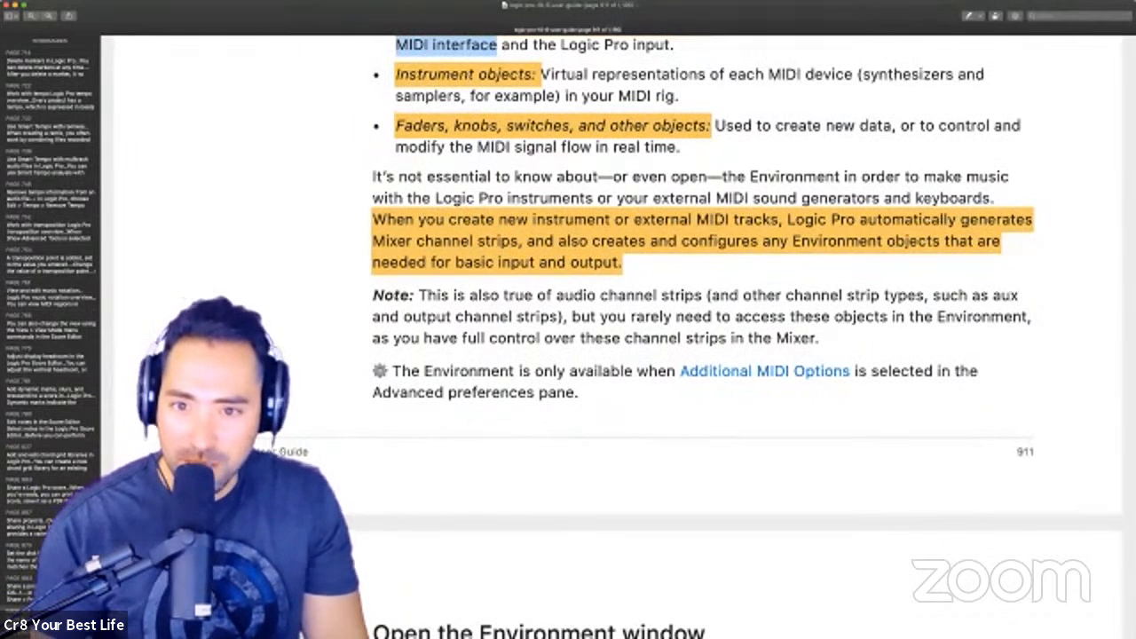
{"action": "scroll", "coordinate": [701, 311], "scroll_direction": "down", "scroll_amount": 2}
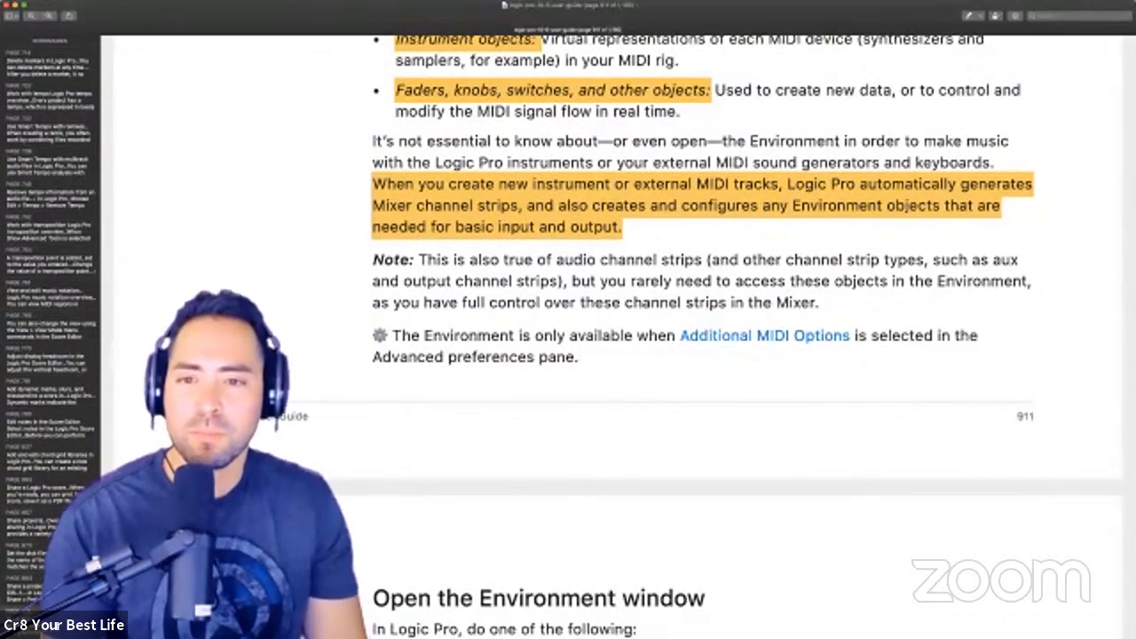
{"action": "scroll", "coordinate": [701, 337], "scroll_direction": "down", "scroll_amount": 4}
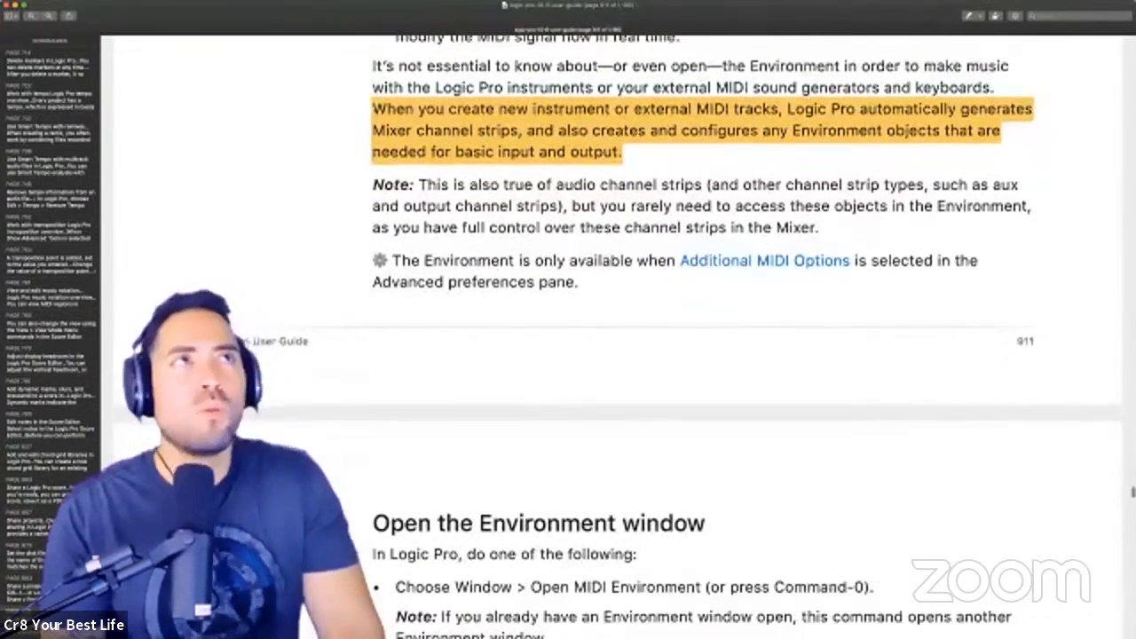
{"action": "scroll", "coordinate": [701, 337], "scroll_direction": "down", "scroll_amount": 2}
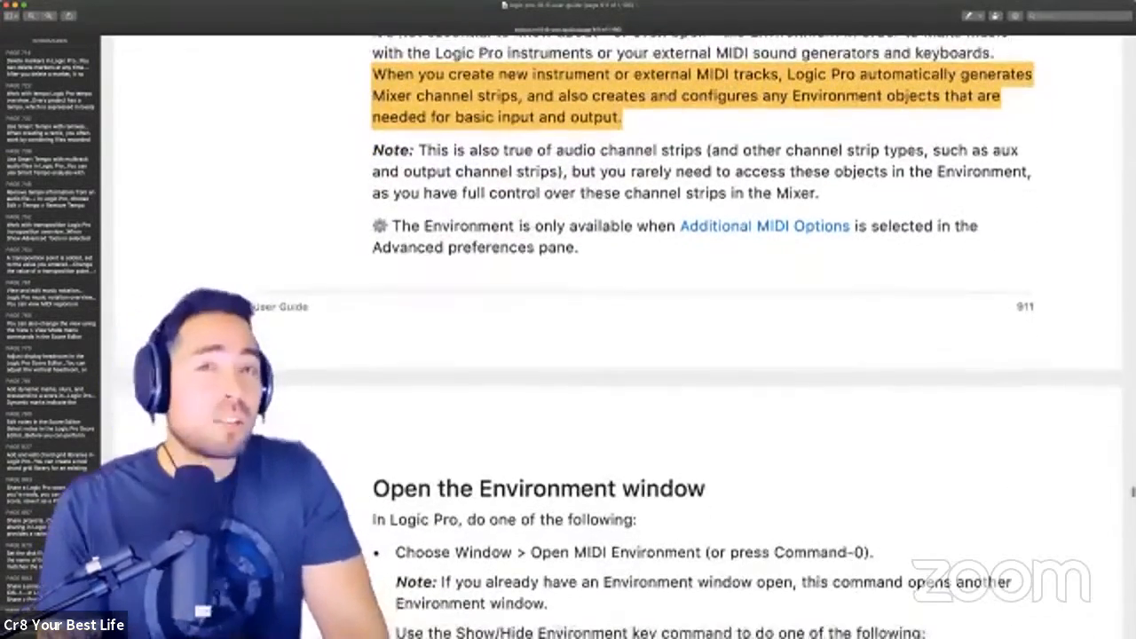
{"action": "scroll", "coordinate": [701, 337], "scroll_direction": "down", "scroll_amount": 9}
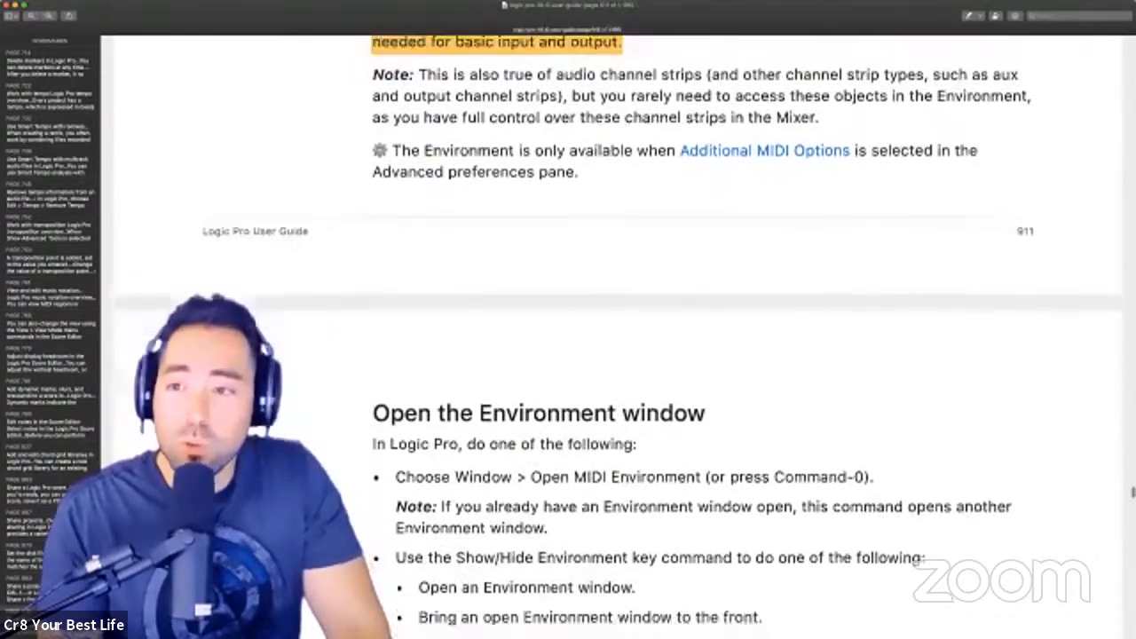
{"action": "scroll", "coordinate": [701, 337], "scroll_direction": "down", "scroll_amount": 12}
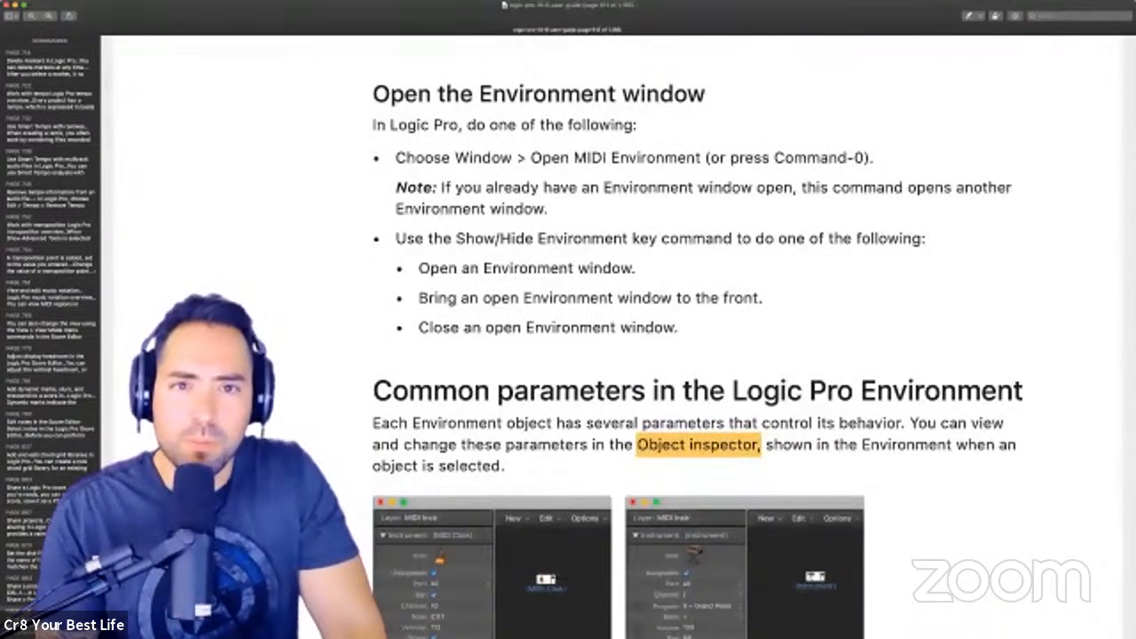
{"action": "scroll", "coordinate": [701, 338], "scroll_direction": "down", "scroll_amount": 1}
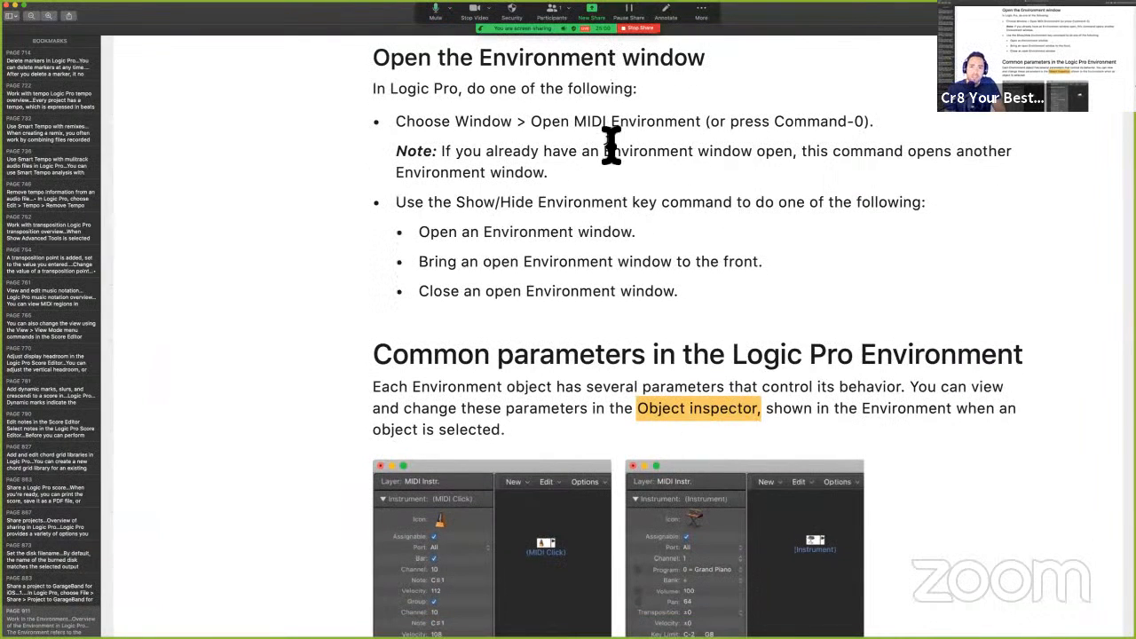
Switch to Logic Pro and locate the Open MIDI Environment command.
{"action": "key", "text": "ctrl+Right"}
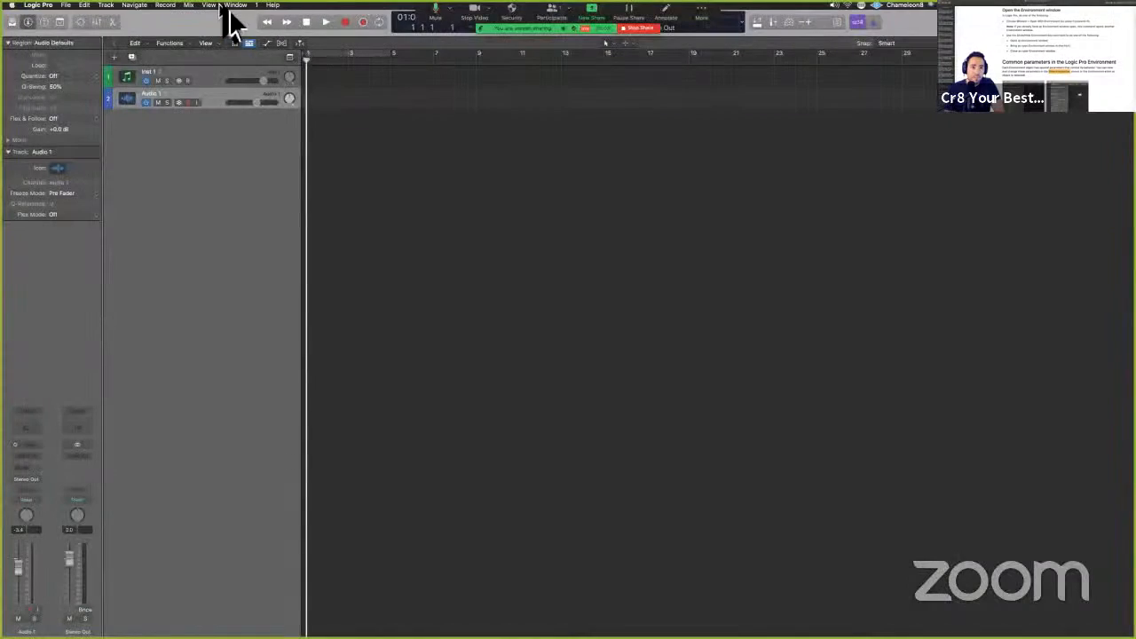
{"action": "left_click", "coordinate": [233, 7]}
{"action": "left_click", "coordinate": [226, 8]}
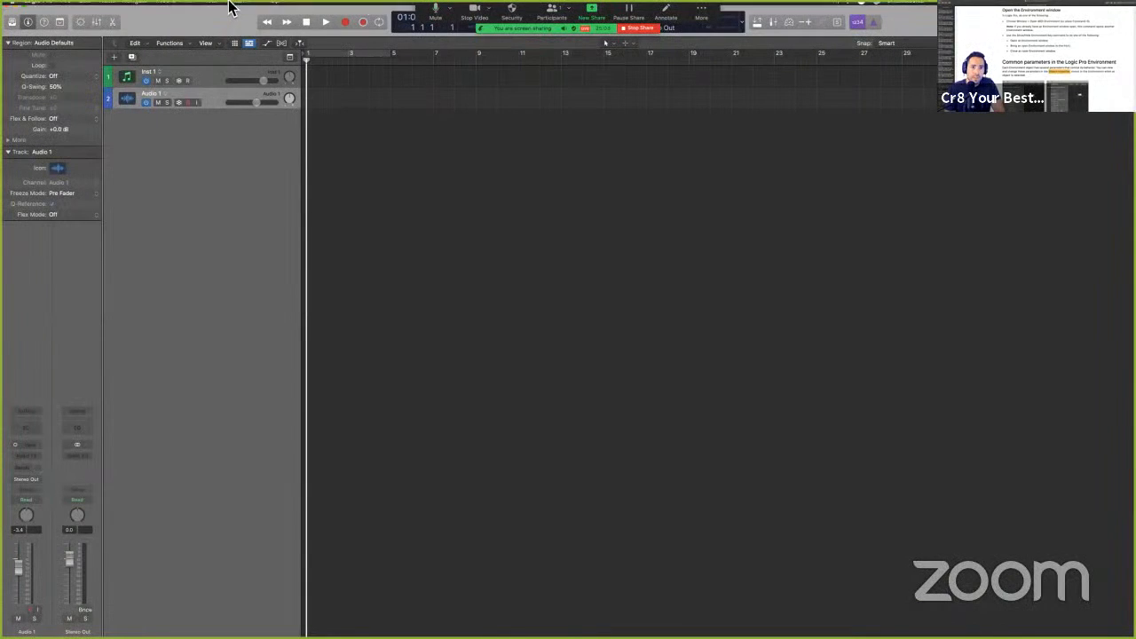
{"action": "left_click", "coordinate": [240, 6]}
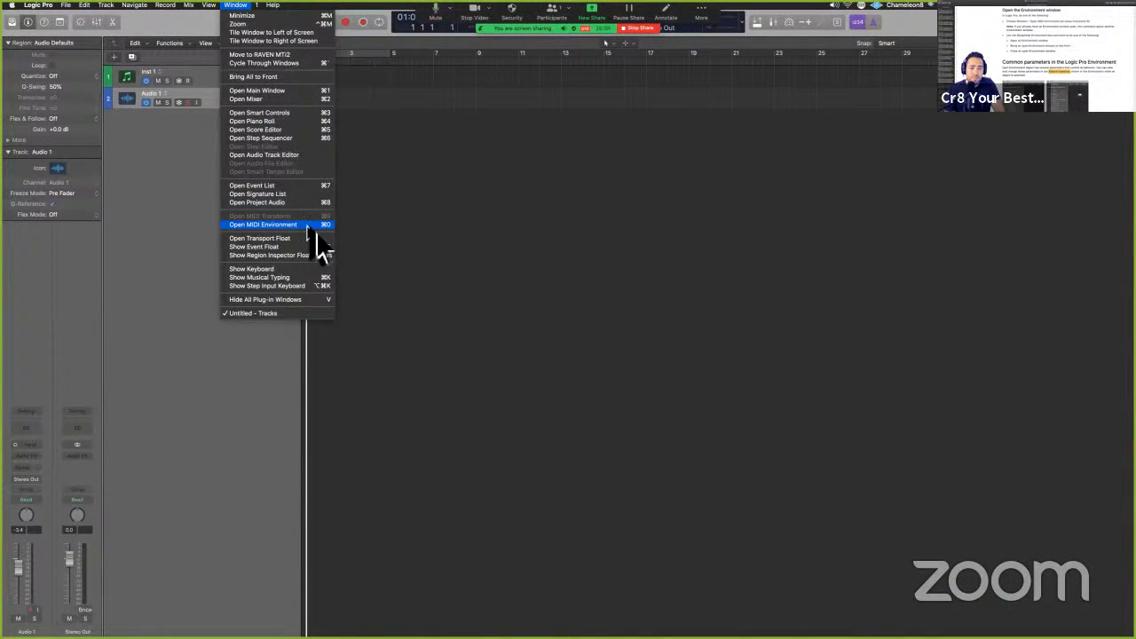
{"action": "left_click", "coordinate": [499, 284]}
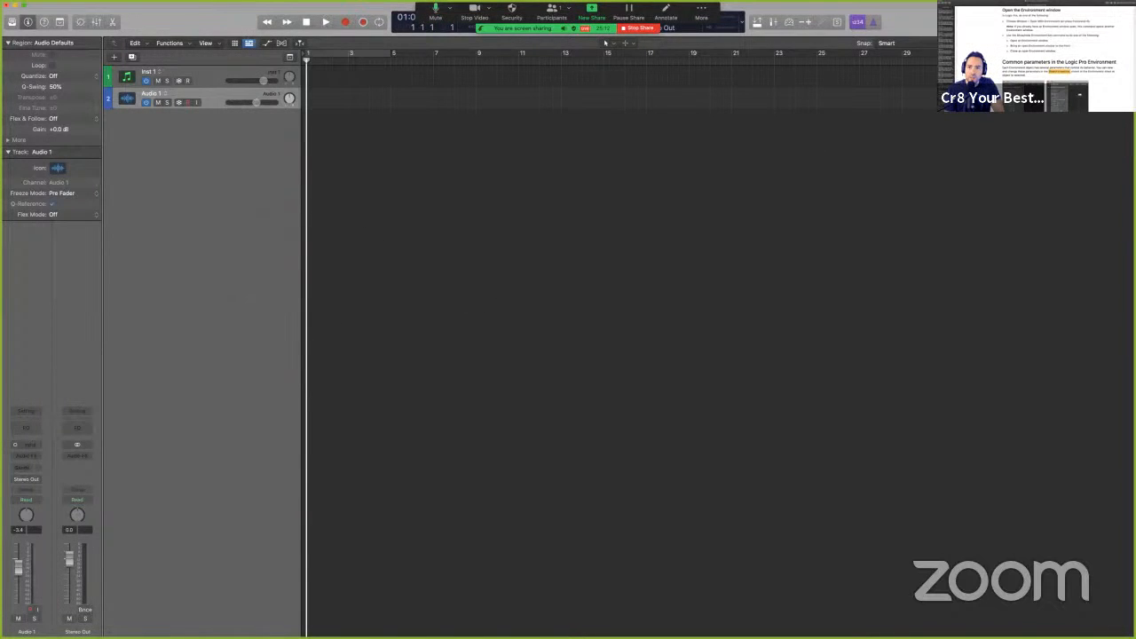
Reposition the main Tracks window and narrow it to about half the screen's width.
{"action": "left_click_drag", "start_coordinate": [970, 19], "coordinate": [940, 71]}
{"action": "left_click_drag", "start_coordinate": [574, 91], "coordinate": [596, 48]}
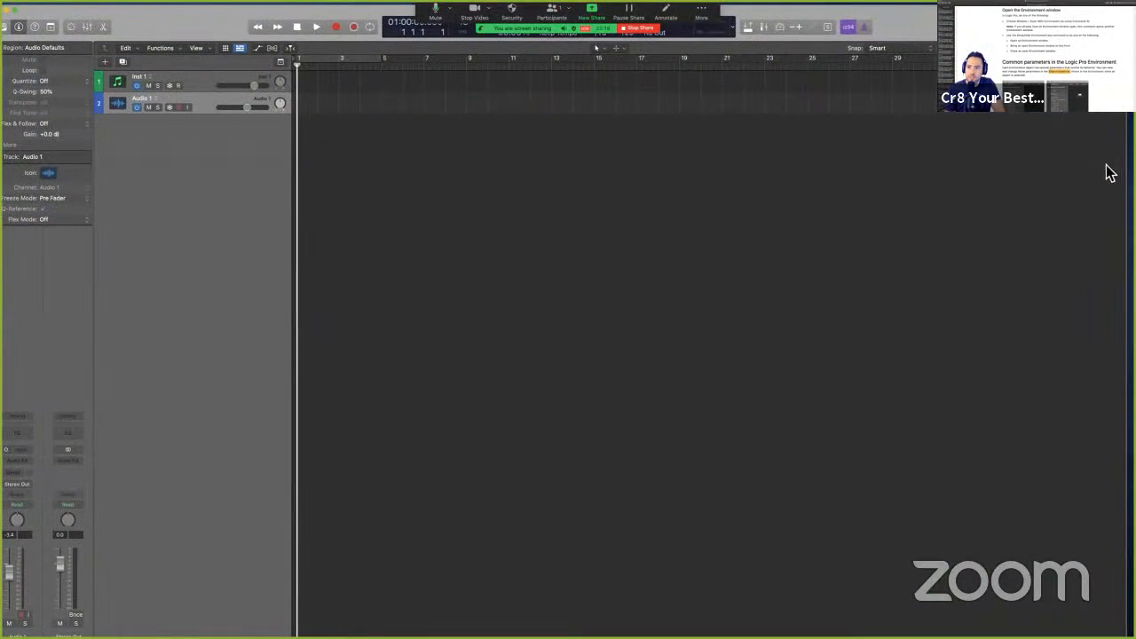
{"action": "left_click_drag", "start_coordinate": [1125, 165], "coordinate": [553, 105]}
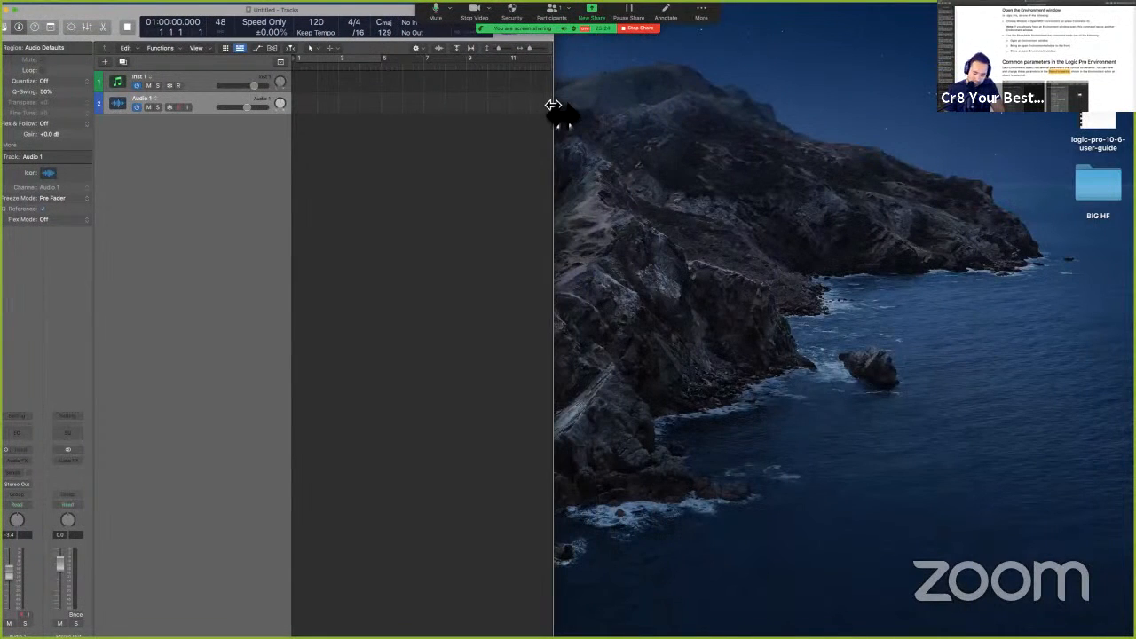
Open the MIDI Environment window, place it beside the Tracks window and enlarge it to fill the free half of the screen.
{"action": "key", "text": "super+0"}
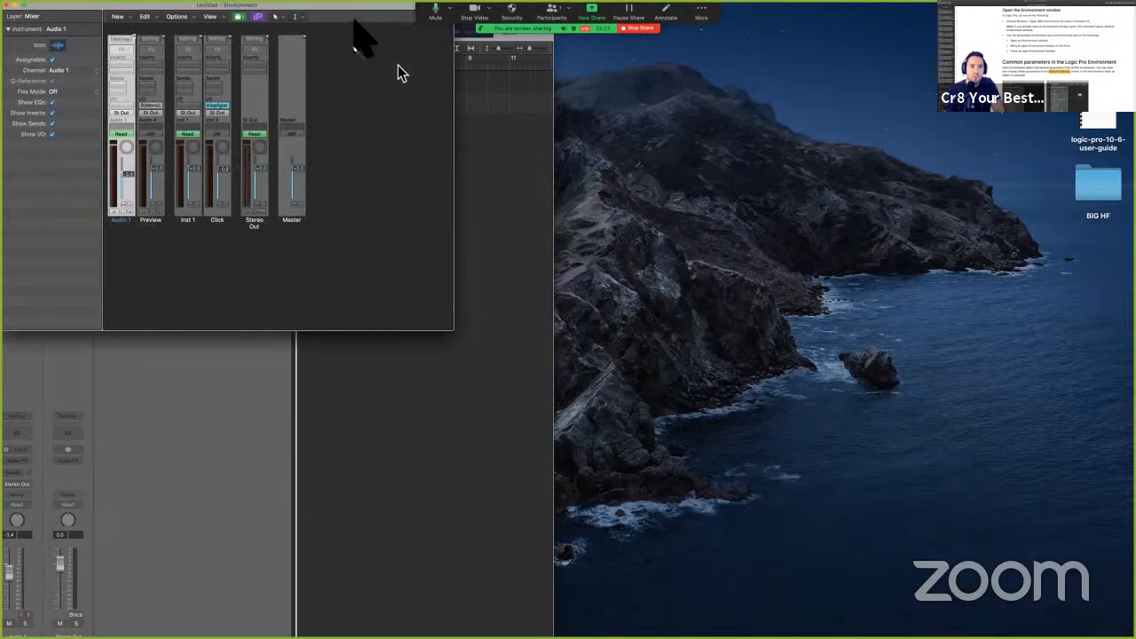
{"action": "left_click_drag", "start_coordinate": [337, 12], "coordinate": [885, 14]}
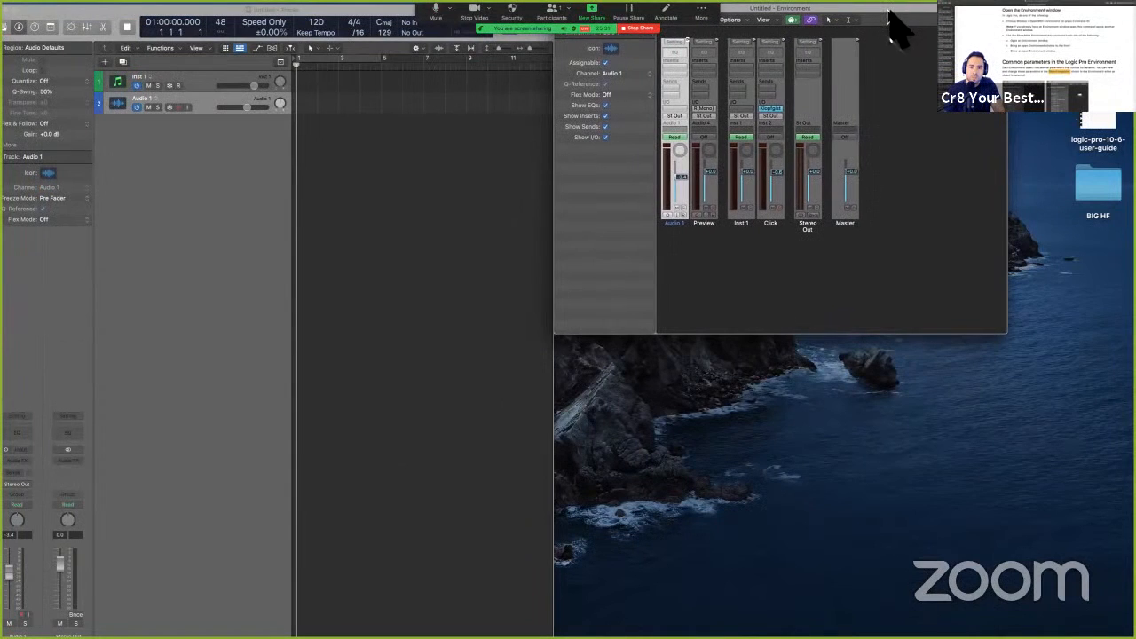
{"action": "left_click_drag", "start_coordinate": [1007, 331], "coordinate": [1134, 637]}
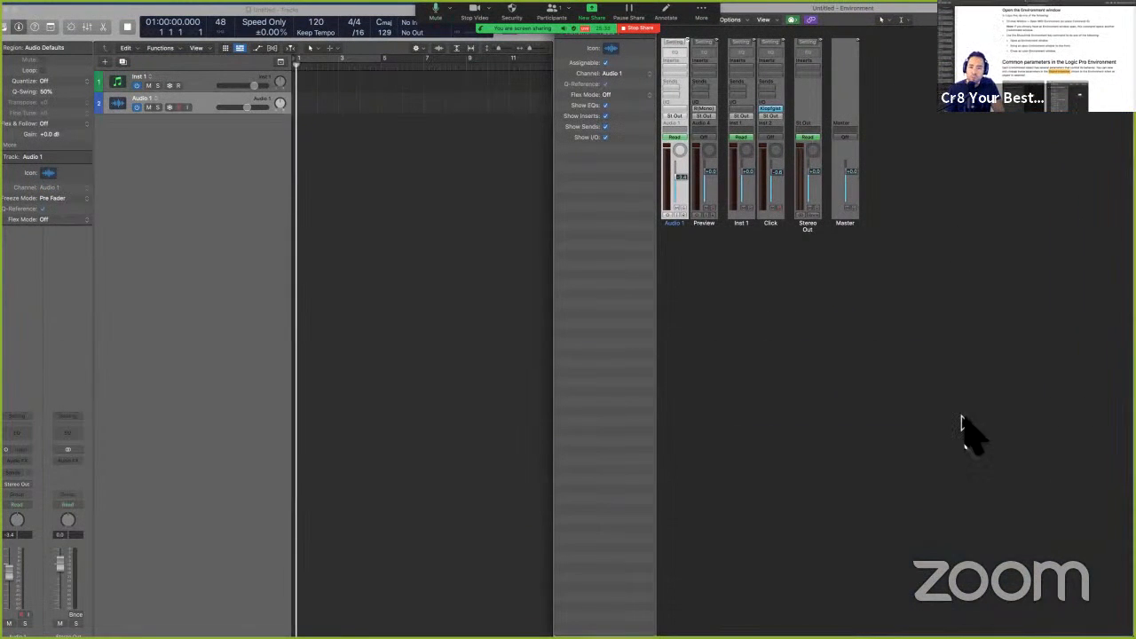
Open a second MIDI Environment window, place it over the lower part of the first and enlarge it to the screen's edges.
{"action": "key", "text": "super+0"}
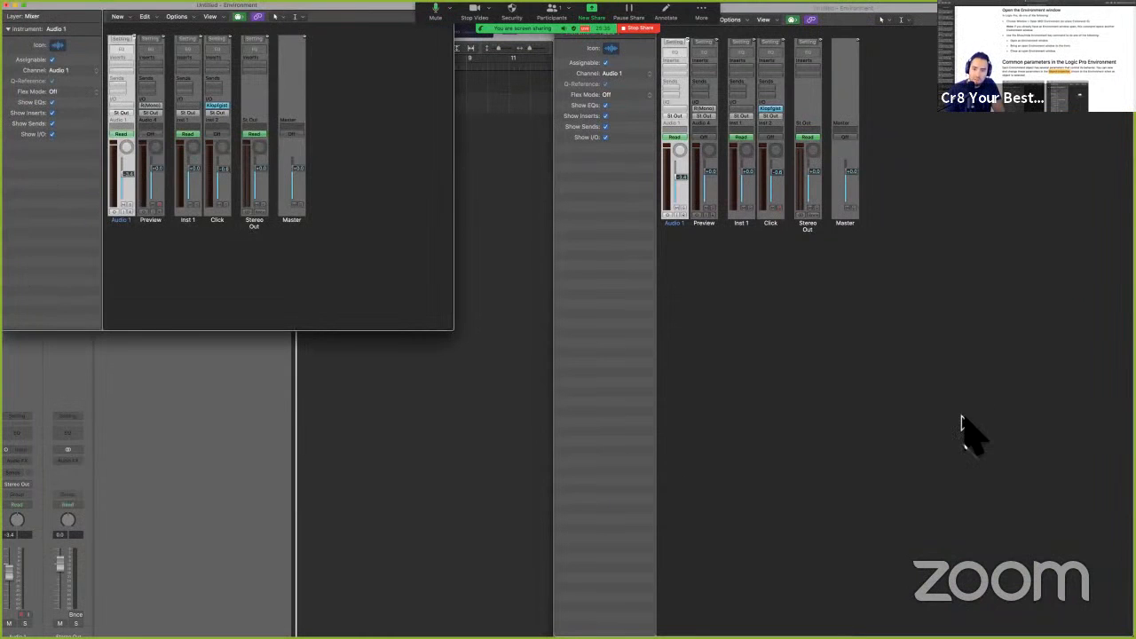
{"action": "left_click_drag", "start_coordinate": [359, 12], "coordinate": [906, 266]}
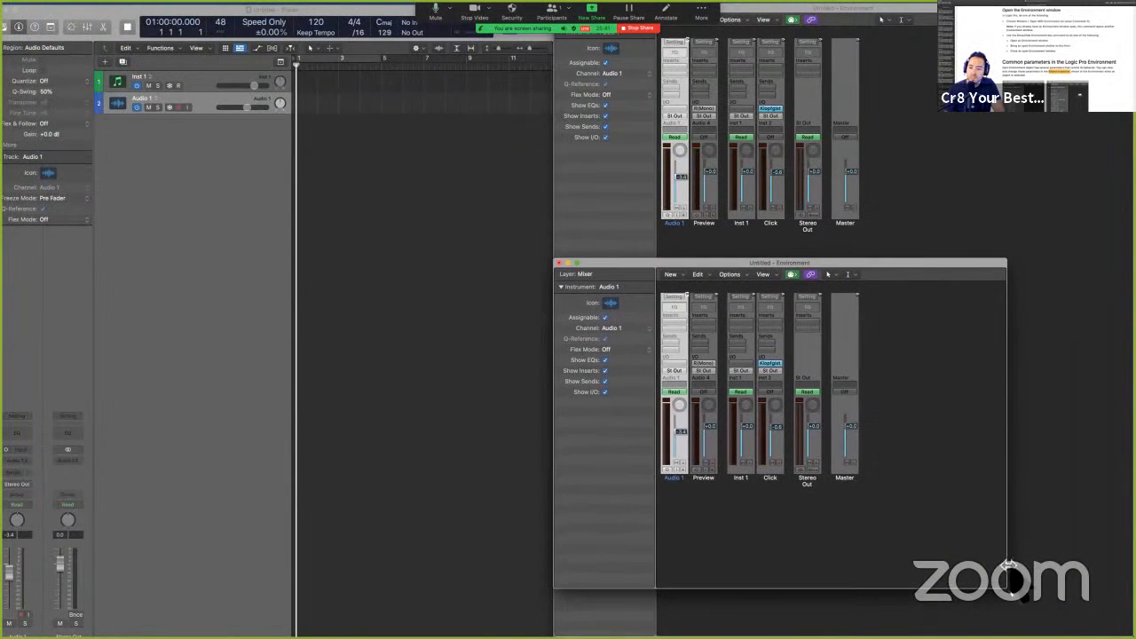
{"action": "left_click_drag", "start_coordinate": [1040, 612], "coordinate": [1134, 637]}
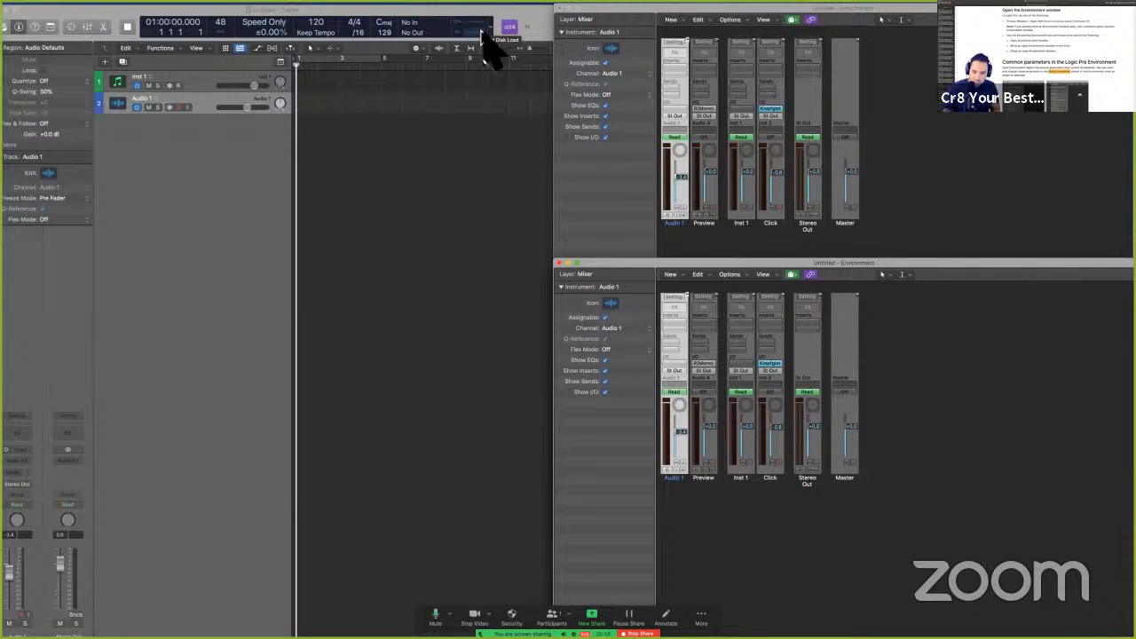
Switch back to the Logic Pro user guide PDF and read how the Show/Hide Environment key command works.
{"action": "key", "text": "ctrl+Left"}
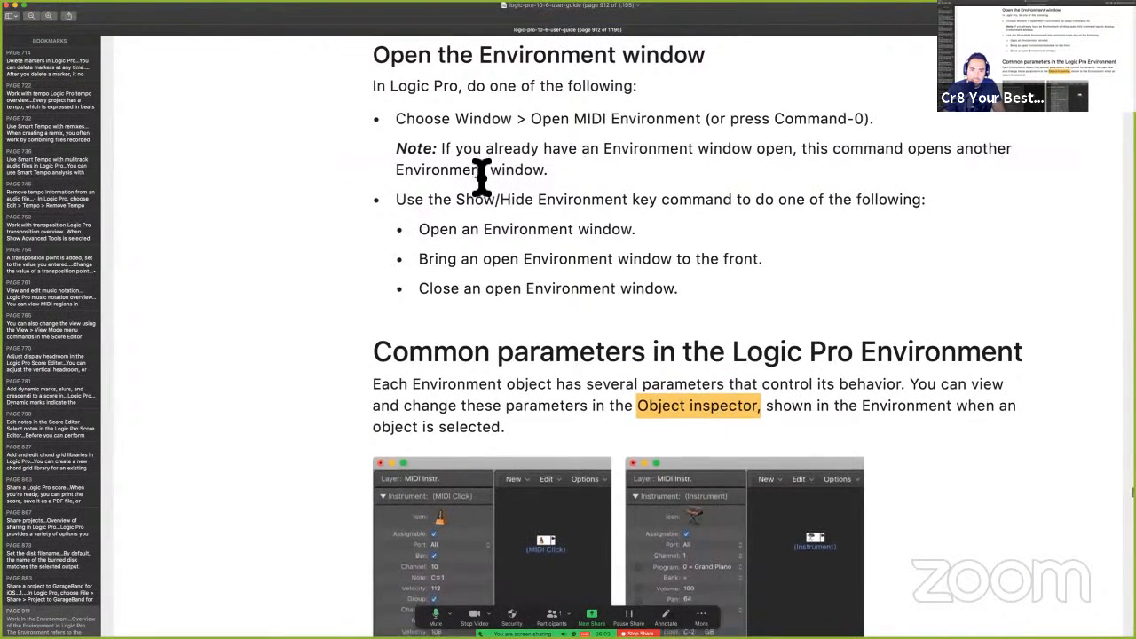
{"action": "scroll", "coordinate": [482, 178], "scroll_direction": "down", "scroll_amount": 1}
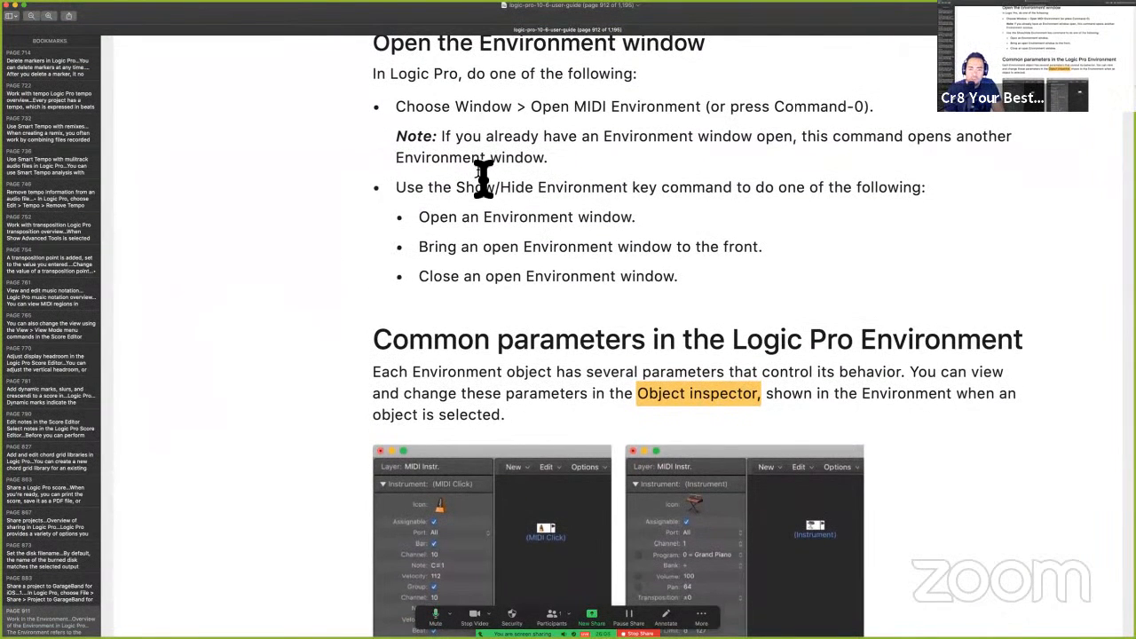
{"action": "scroll", "coordinate": [482, 177], "scroll_direction": "up", "scroll_amount": 1}
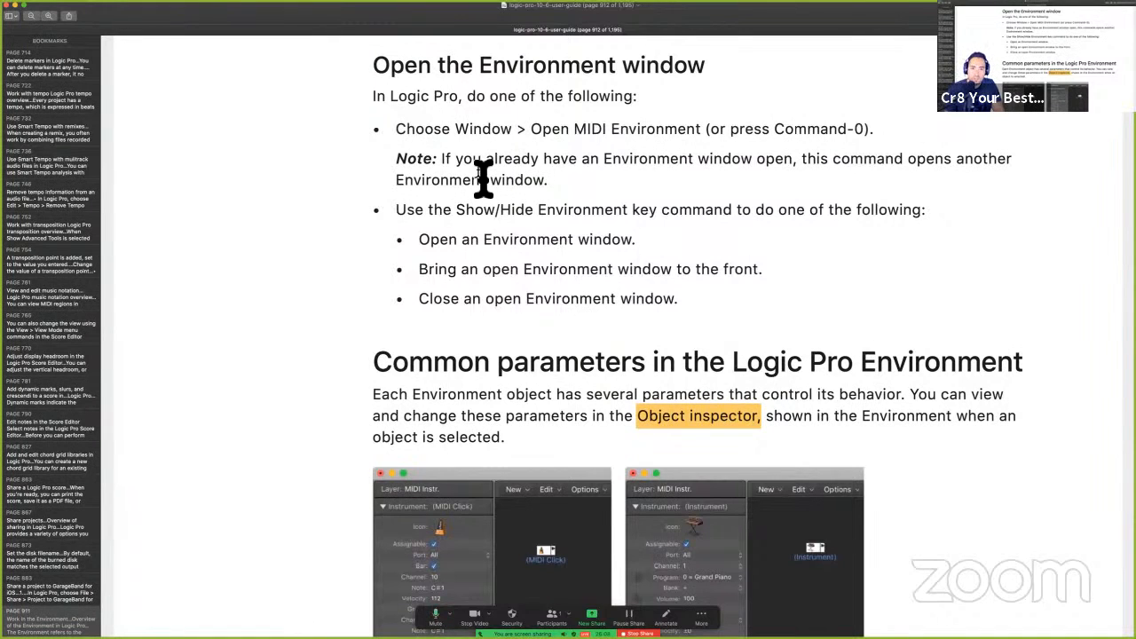
{"action": "scroll", "coordinate": [482, 178], "scroll_direction": "down", "scroll_amount": 1}
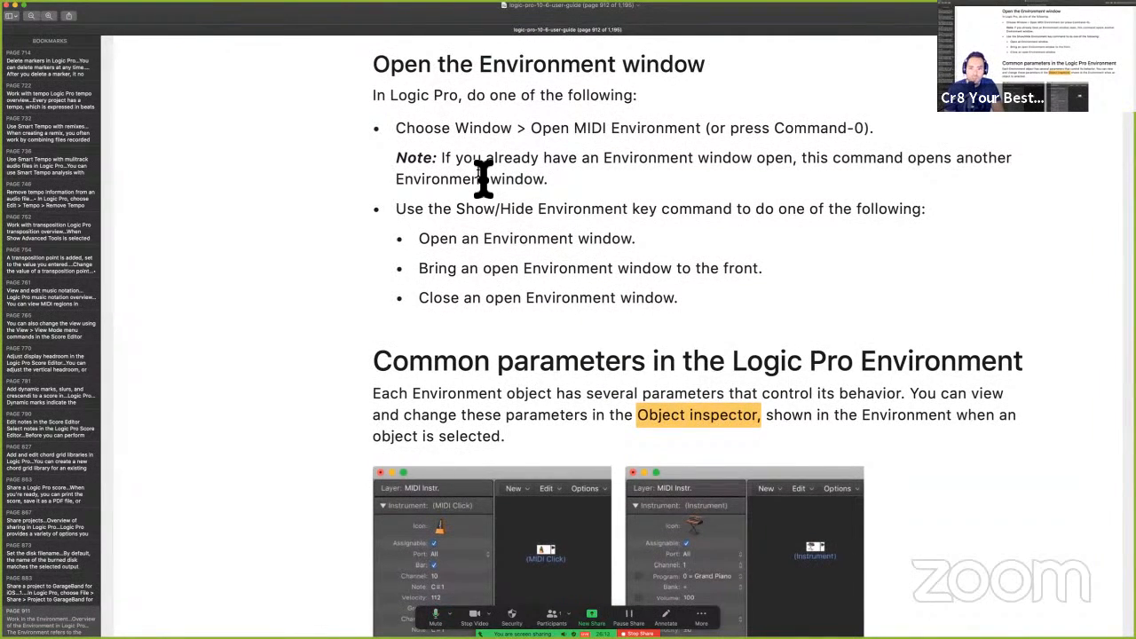
{"action": "left_click_drag", "start_coordinate": [403, 221], "coordinate": [660, 228]}
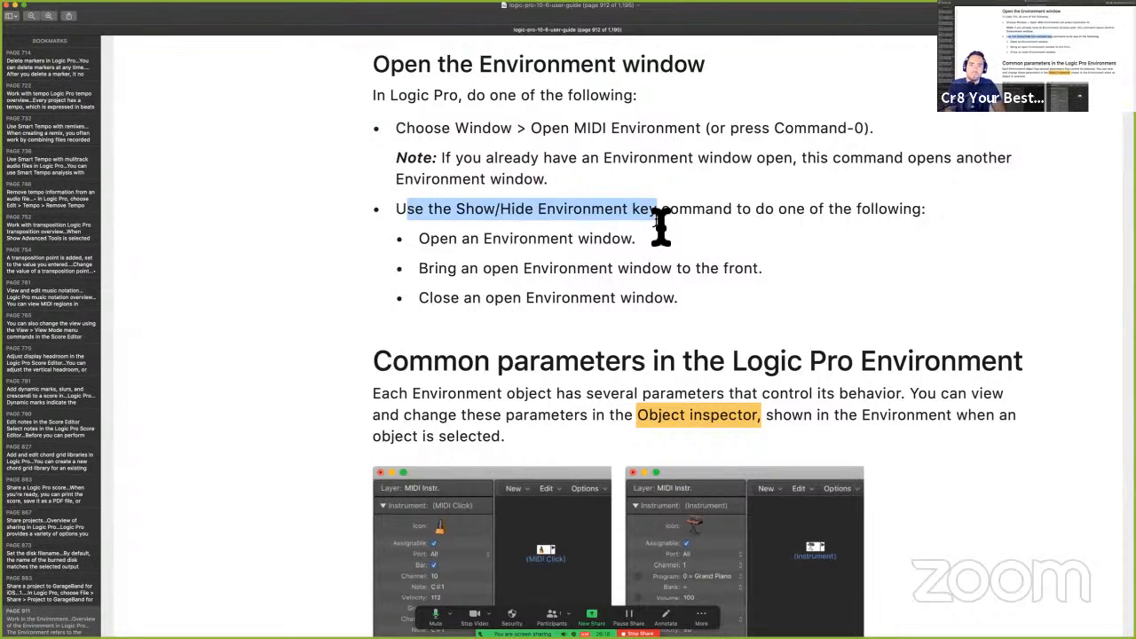
{"action": "left_click_drag", "start_coordinate": [660, 226], "coordinate": [664, 228]}
{"action": "scroll", "coordinate": [621, 355], "scroll_direction": "down", "scroll_amount": 2}
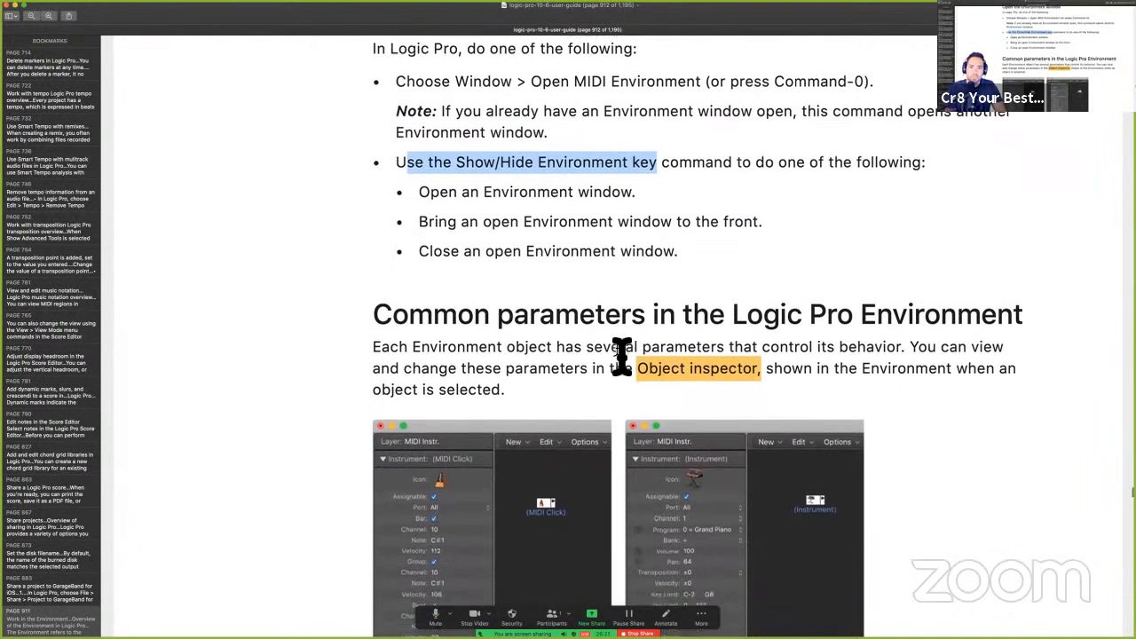
Read on in the user guide to the section on common parameters in the Logic Pro Environment.
{"action": "scroll", "coordinate": [621, 355], "scroll_direction": "down", "scroll_amount": 9}
{"action": "scroll", "coordinate": [622, 355], "scroll_direction": "down", "scroll_amount": 2}
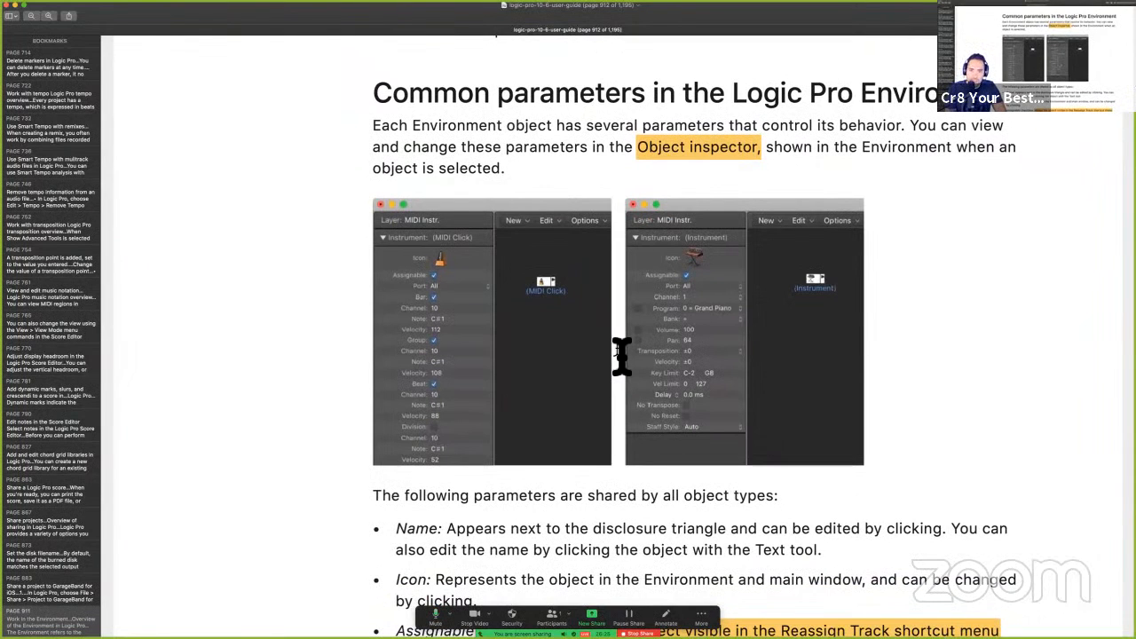
{"action": "scroll", "coordinate": [621, 355], "scroll_direction": "down", "scroll_amount": 2}
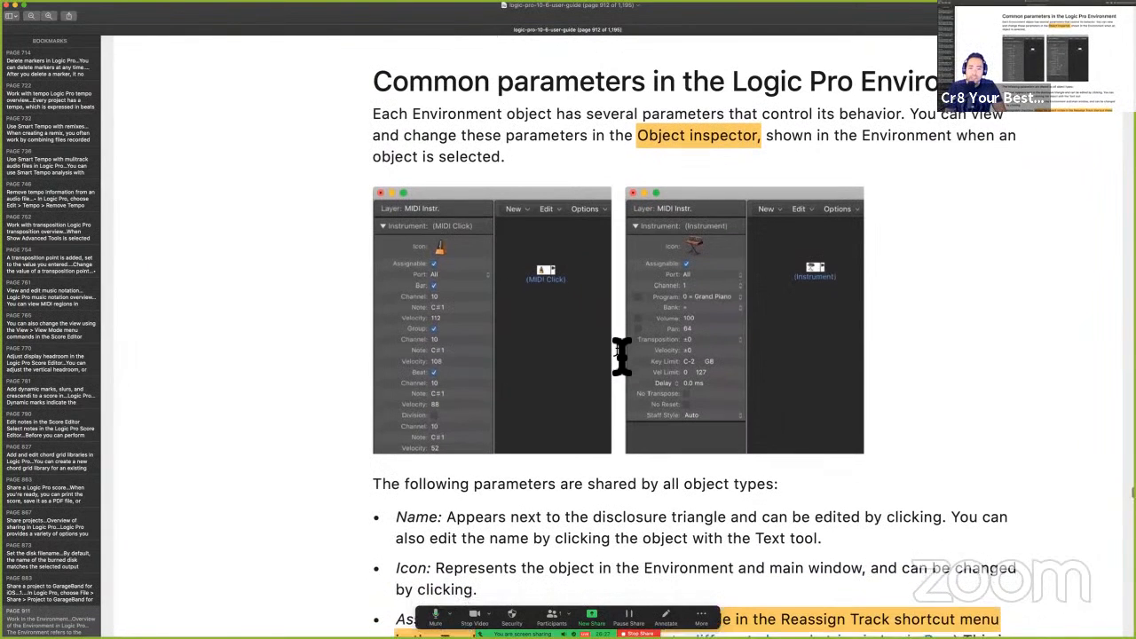
Switch back to Logic Pro and point out the Layer and Instrument areas of the lower Environment window with temporary arrows.
{"action": "key", "text": "ctrl+Right"}
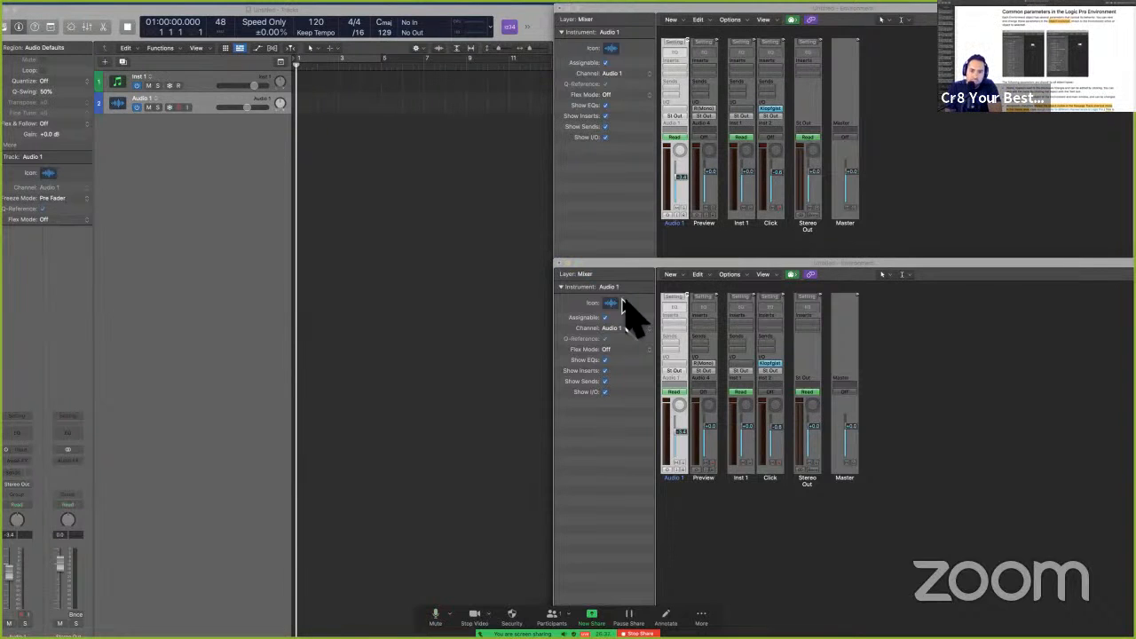
{"action": "key", "text": "ctrl+a"}
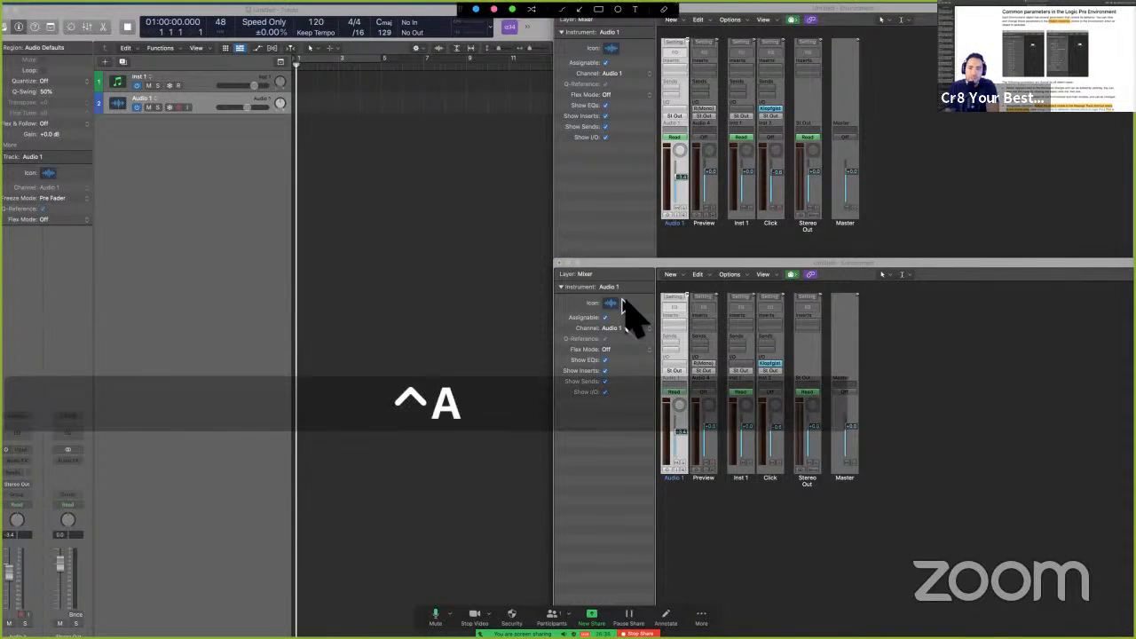
{"action": "left_click_drag", "start_coordinate": [653, 266], "coordinate": [573, 275]}
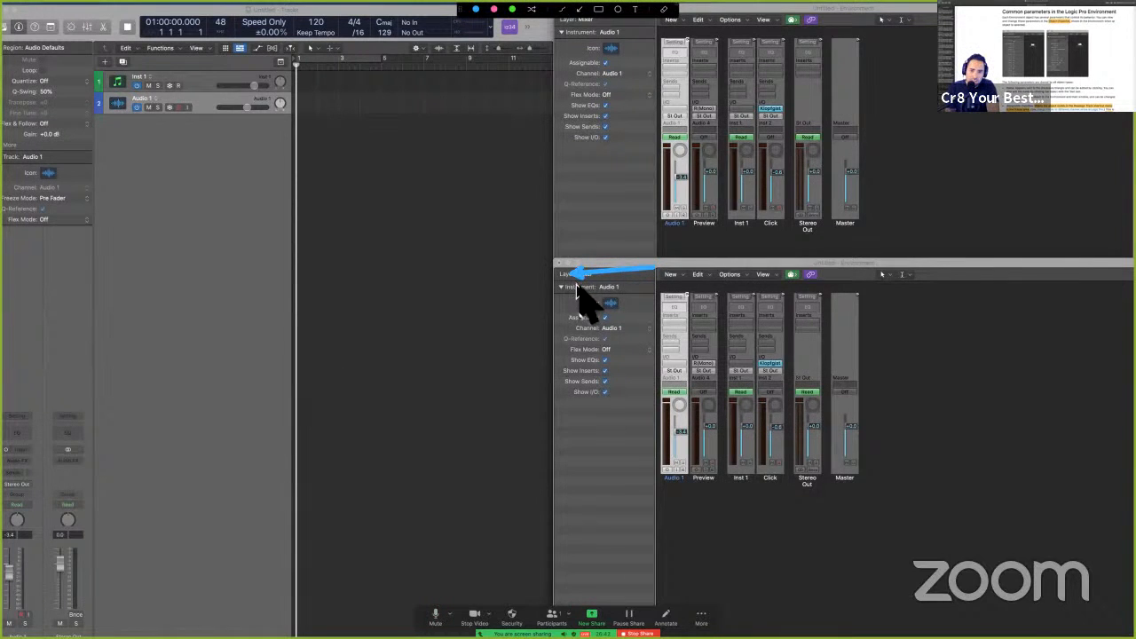
{"action": "key", "text": "ctrl"}
{"action": "key", "text": "ctrl+a"}
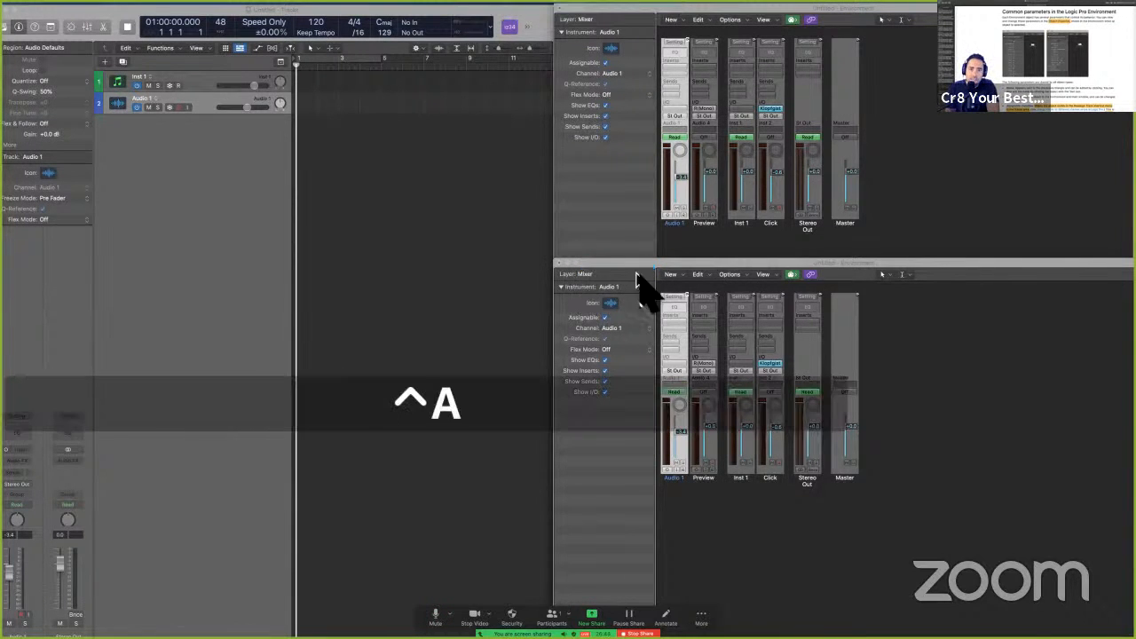
{"action": "key", "text": "ctrl"}
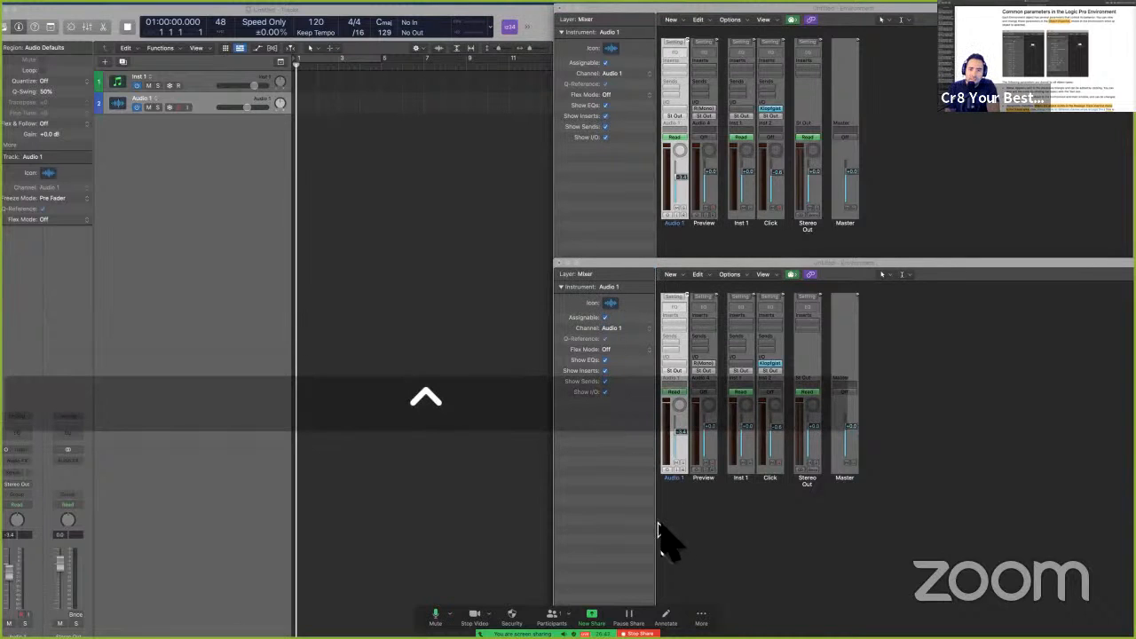
{"action": "key", "text": "ctrl+a"}
{"action": "left_click_drag", "start_coordinate": [641, 523], "coordinate": [607, 288]}
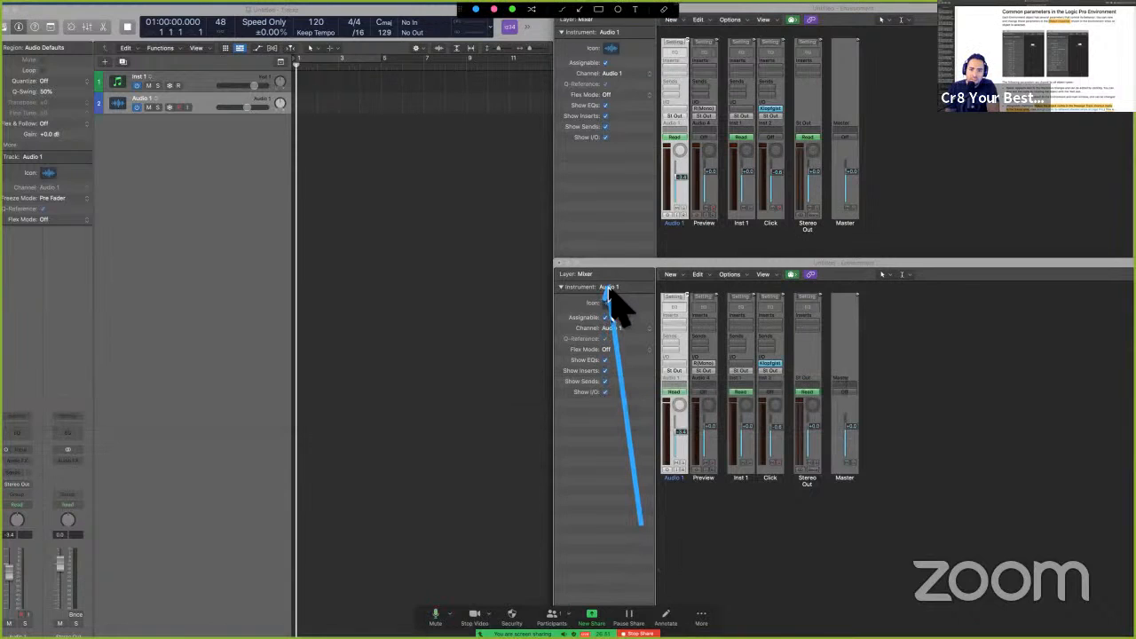
{"action": "key", "text": "ctrl+a"}
Collapse and re-expand the Instrument parameters in the lower Environment window's Object inspector.
{"action": "left_click", "coordinate": [561, 287]}
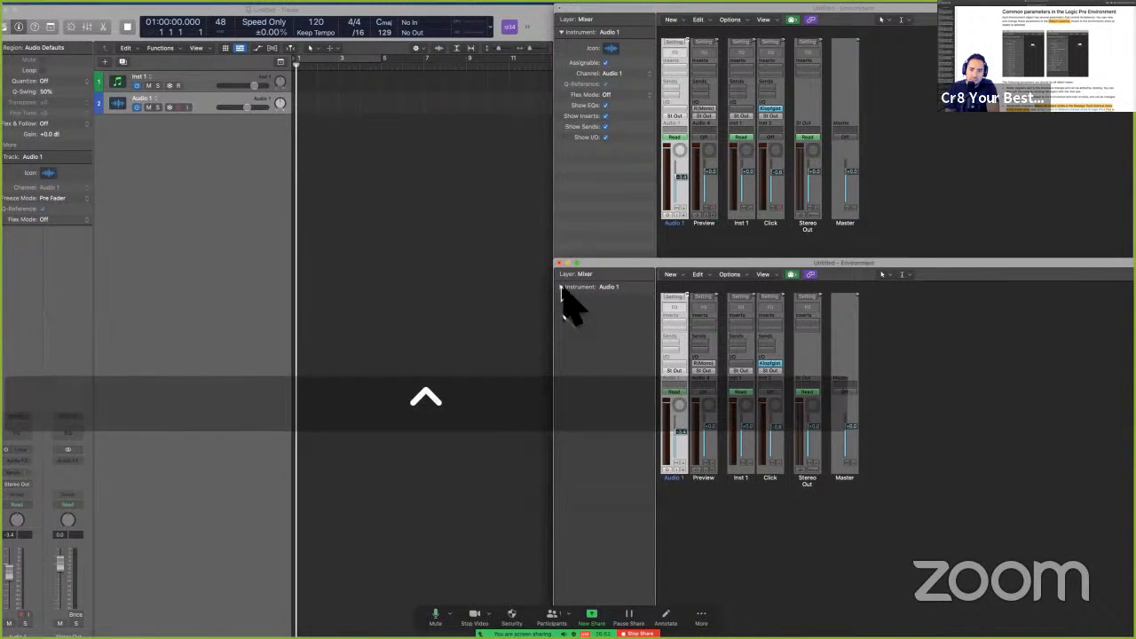
{"action": "left_click", "coordinate": [561, 287]}
{"action": "left_click", "coordinate": [561, 287]}
{"action": "left_click", "coordinate": [561, 286]}
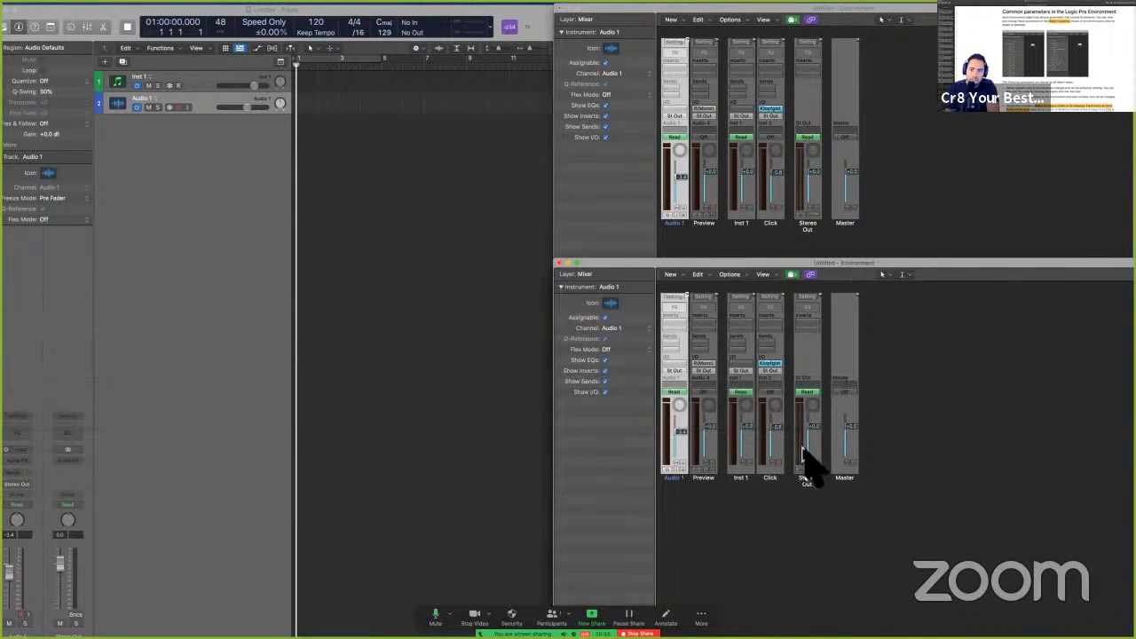
Point out the object workspace of the lower Environment window with a temporary drawn arrow.
{"action": "key", "text": "ctrl+a"}
{"action": "mouse_move", "coordinate": [1053, 287]}
{"action": "left_mouse_down"}
{"action": "mouse_move", "coordinate": [1025, 337]}
{"action": "mouse_move", "coordinate": [938, 419]}
{"action": "mouse_move", "coordinate": [753, 331]}
{"action": "mouse_move", "coordinate": [756, 393]}
{"action": "mouse_move", "coordinate": [968, 582]}
{"action": "mouse_move", "coordinate": [912, 522]}
{"action": "left_mouse_up"}
{"action": "key", "text": "ctrl"}
{"action": "key", "text": "ctrl+a"}
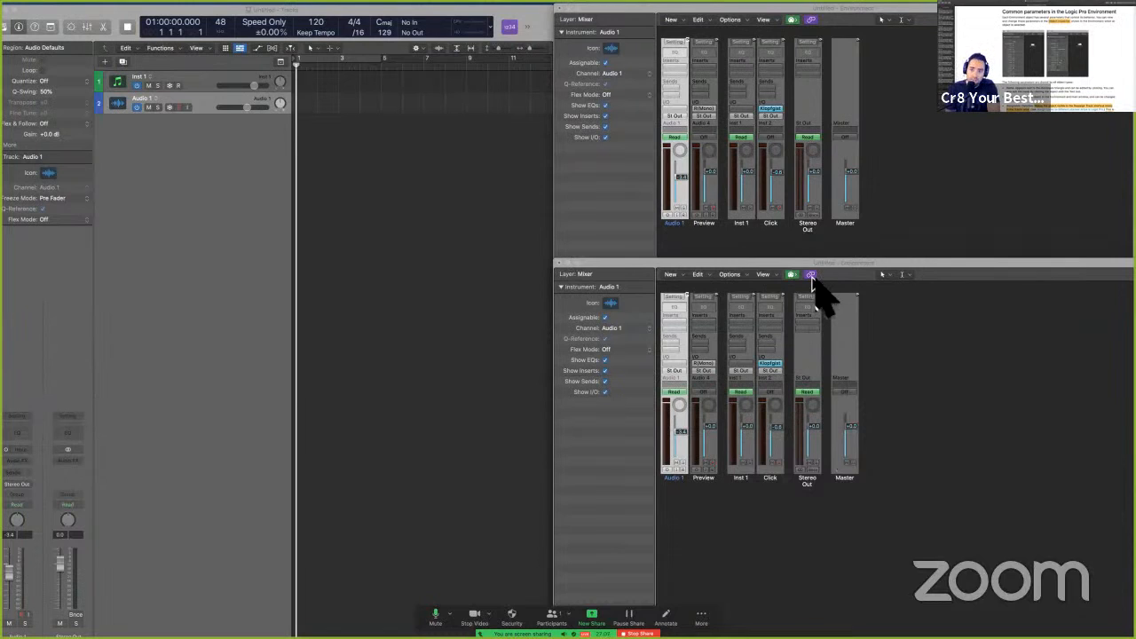
Examine the New, Edit, Options and View commands of the lower Environment window.
{"action": "left_click", "coordinate": [679, 274]}
{"action": "left_click", "coordinate": [706, 274]}
{"action": "left_click", "coordinate": [708, 274]}
{"action": "left_click", "coordinate": [751, 275]}
{"action": "left_click", "coordinate": [733, 274]}
{"action": "left_click", "coordinate": [765, 274]}
{"action": "left_click", "coordinate": [765, 274]}
{"action": "left_click", "coordinate": [768, 273]}
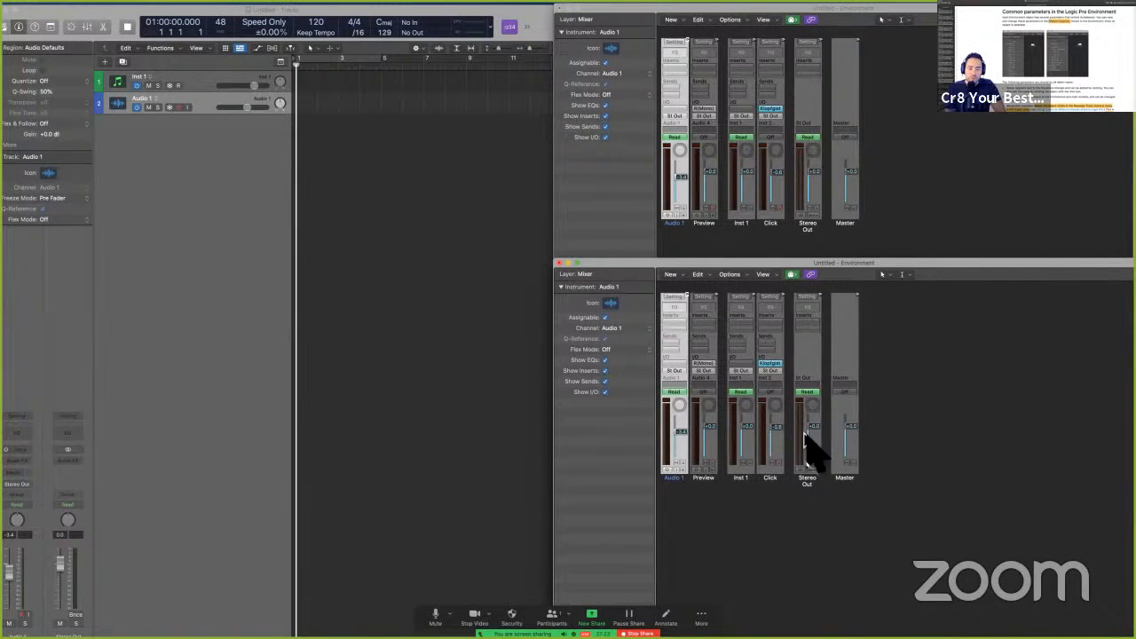
Select the Inst 1 track, clear the object selection in the Environment and bring the smaller Environment window back to the front.
{"action": "left_click", "coordinate": [197, 78]}
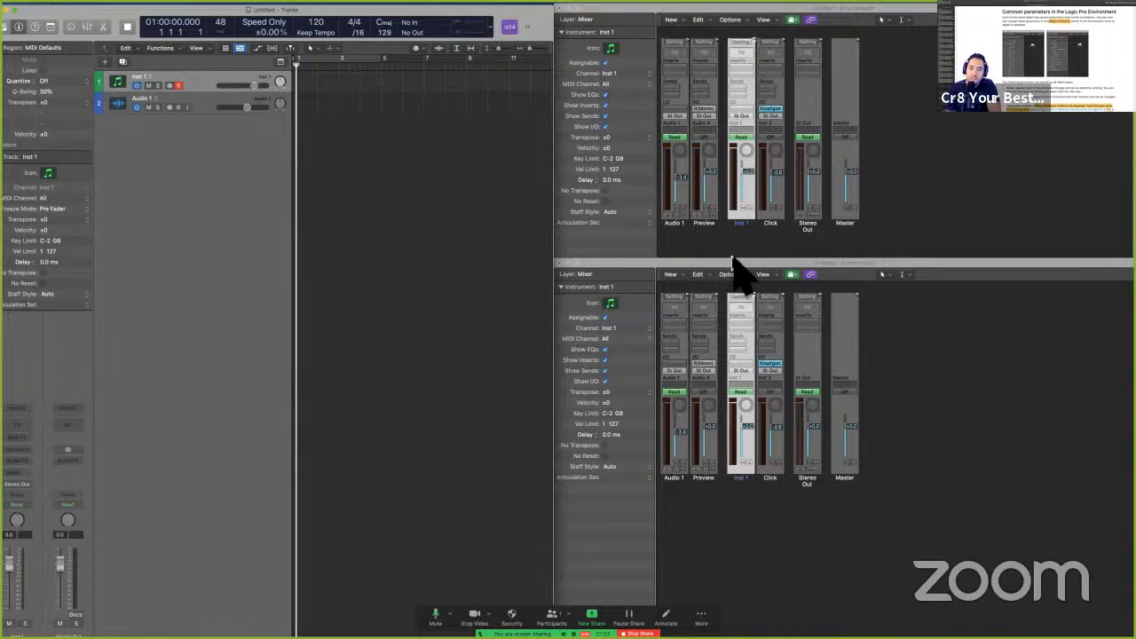
{"action": "left_click", "coordinate": [962, 201]}
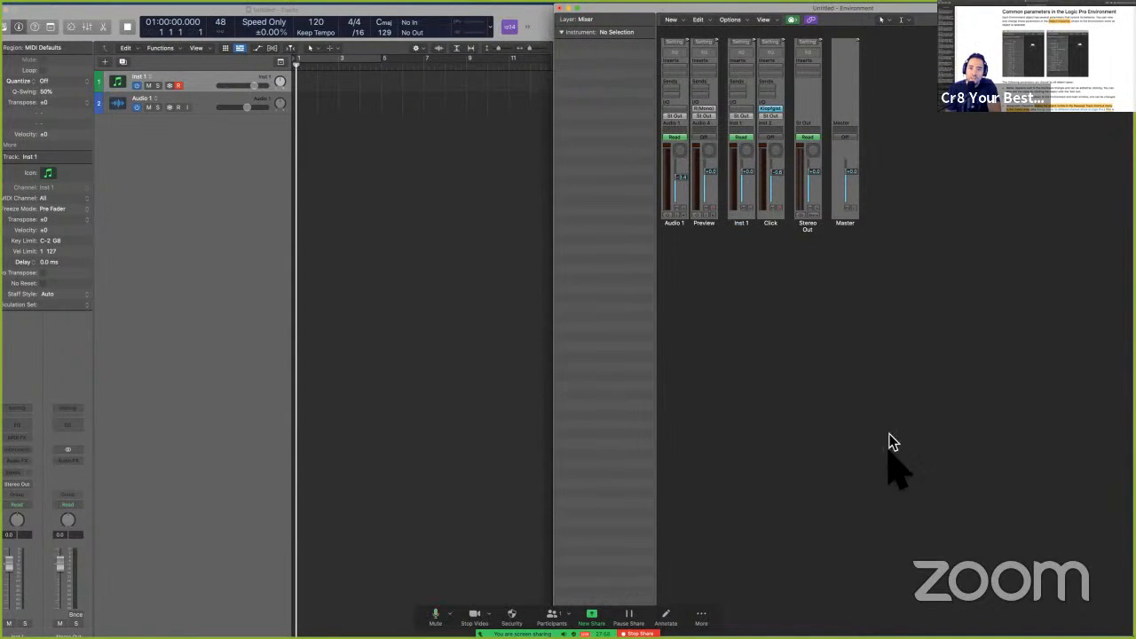
{"action": "key", "text": "ctrl+Up"}
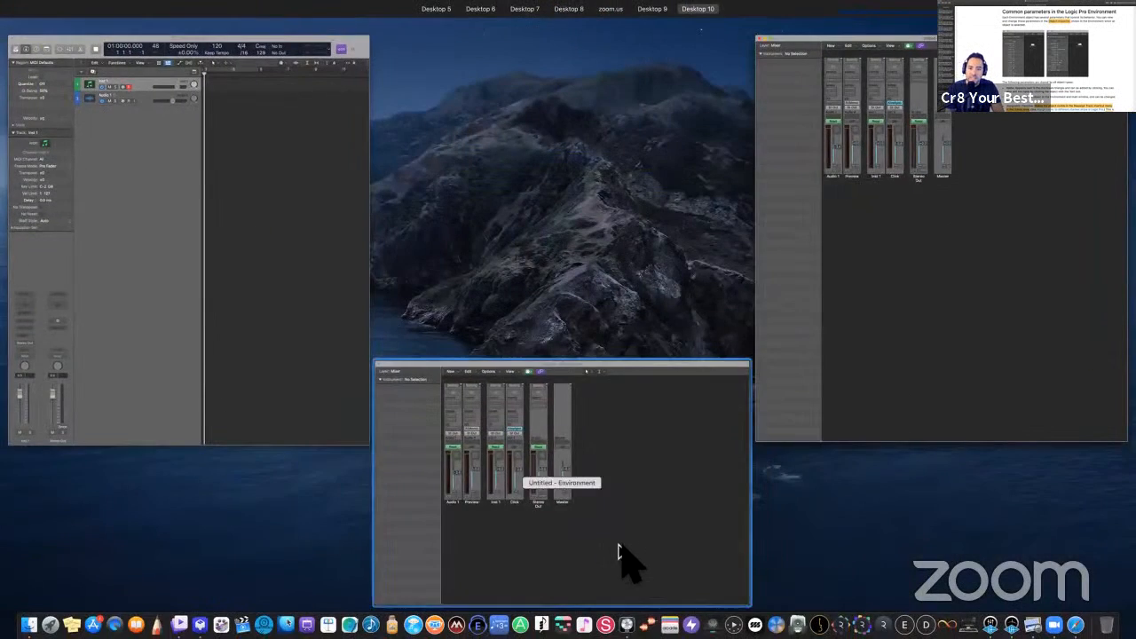
{"action": "left_click", "coordinate": [621, 552]}
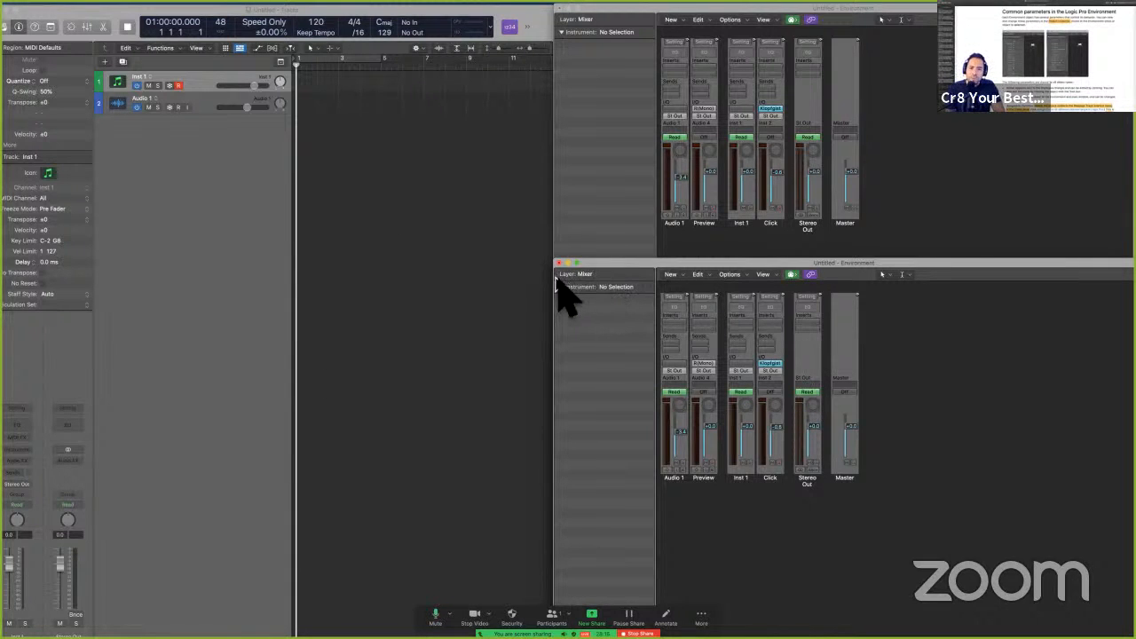
Look through the All Objects, Global Objects, Click & Ports, MIDI Instr. and Mixer layers in the lower Environment window.
{"action": "left_click", "coordinate": [620, 276]}
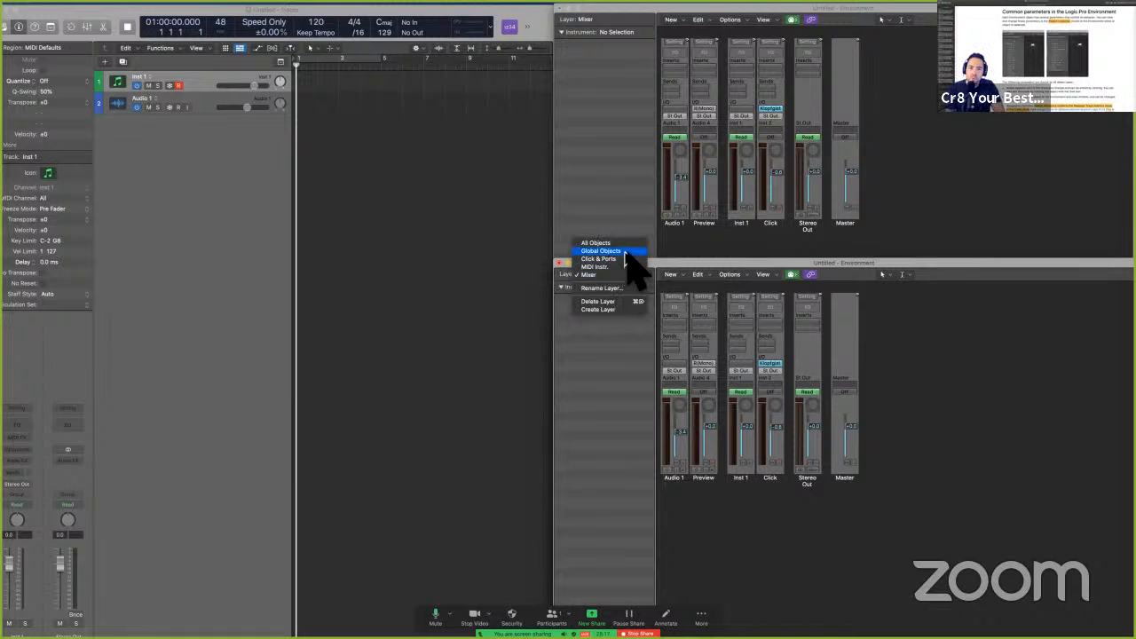
{"action": "left_click", "coordinate": [626, 245]}
{"action": "left_click", "coordinate": [631, 282]}
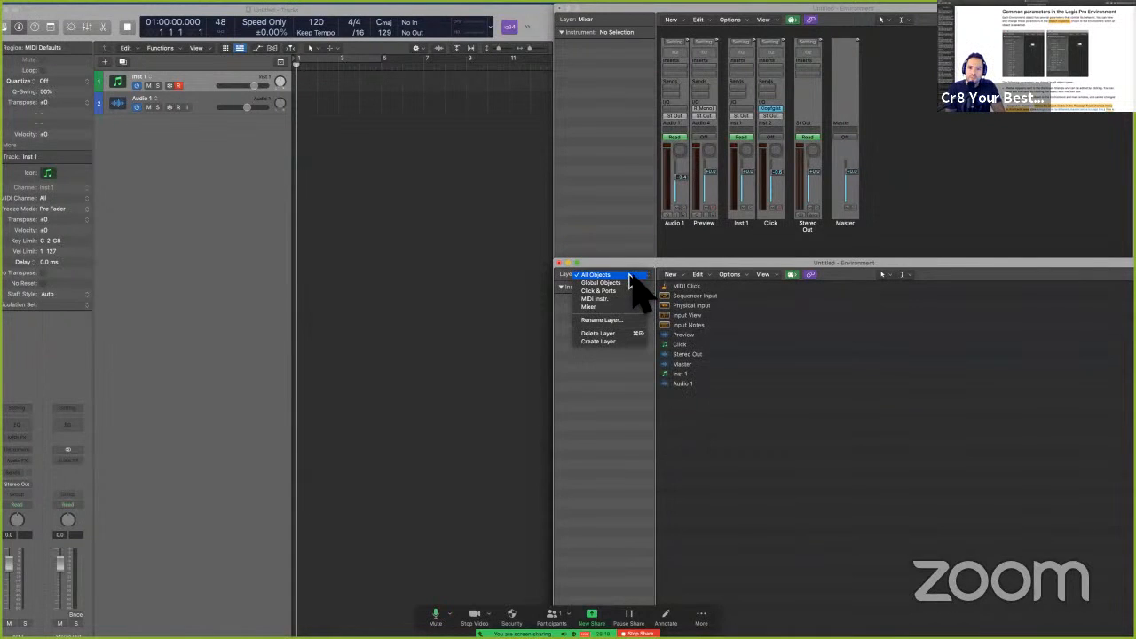
{"action": "left_click", "coordinate": [630, 282]}
{"action": "left_click", "coordinate": [629, 284]}
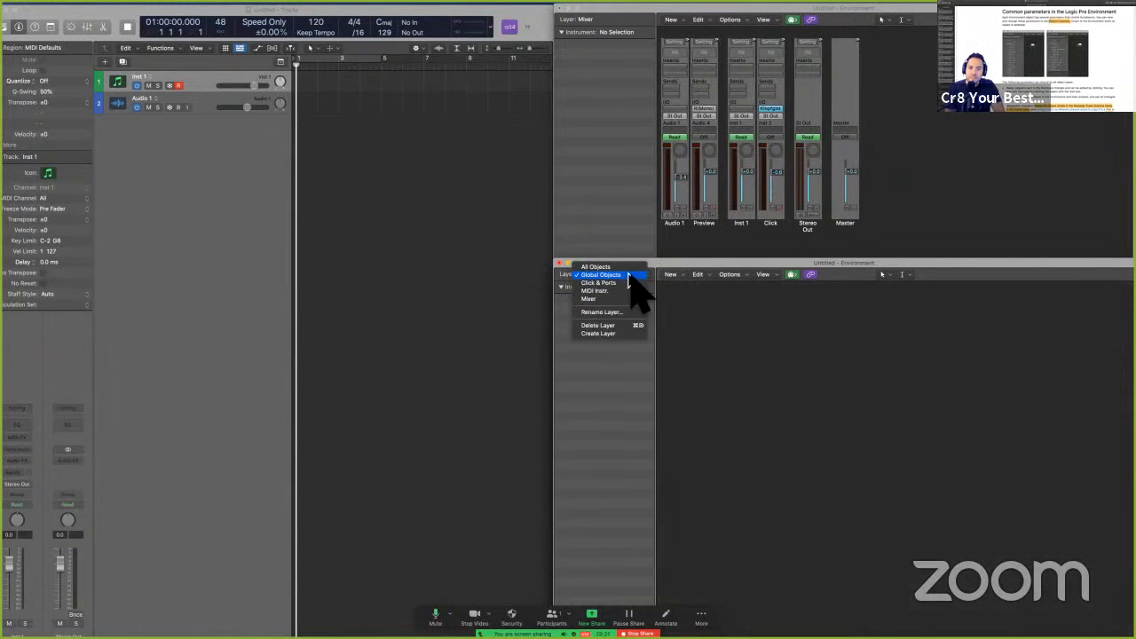
{"action": "left_click", "coordinate": [628, 283]}
{"action": "left_click", "coordinate": [629, 286]}
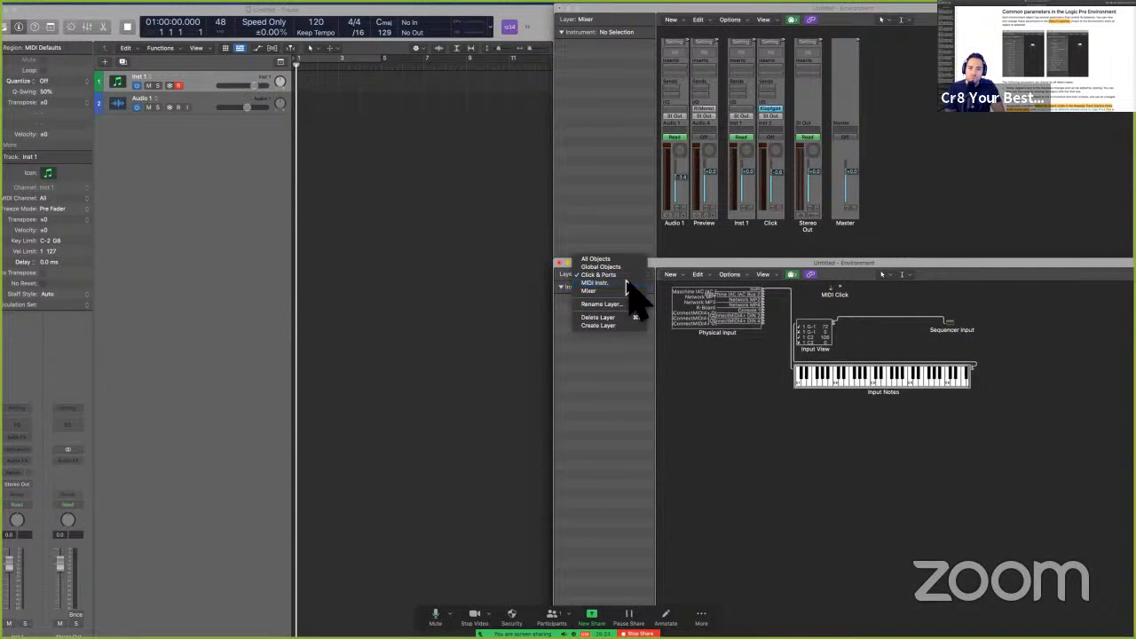
{"action": "left_click", "coordinate": [629, 291]}
{"action": "left_click", "coordinate": [625, 284]}
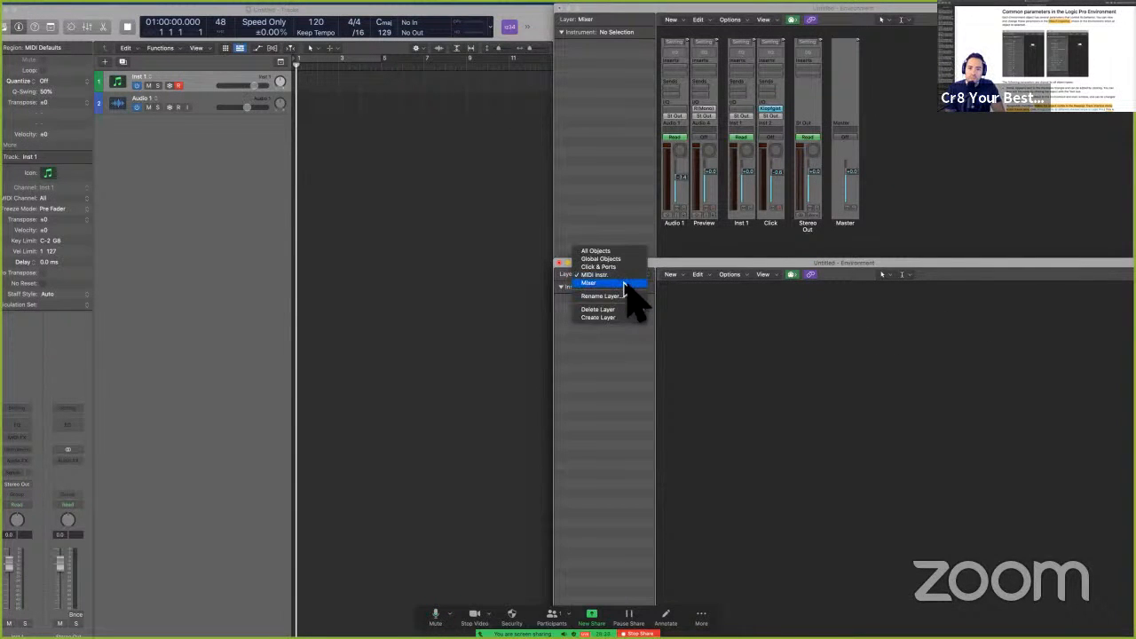
{"action": "left_click", "coordinate": [628, 286]}
{"action": "left_click", "coordinate": [626, 286]}
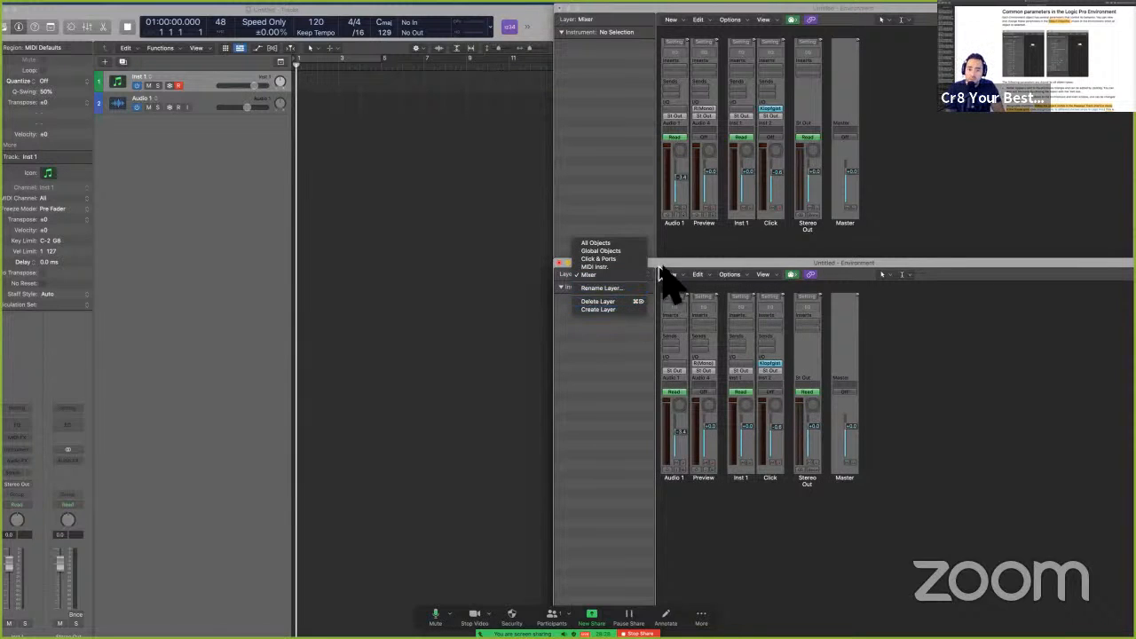
{"action": "left_click", "coordinate": [665, 262]}
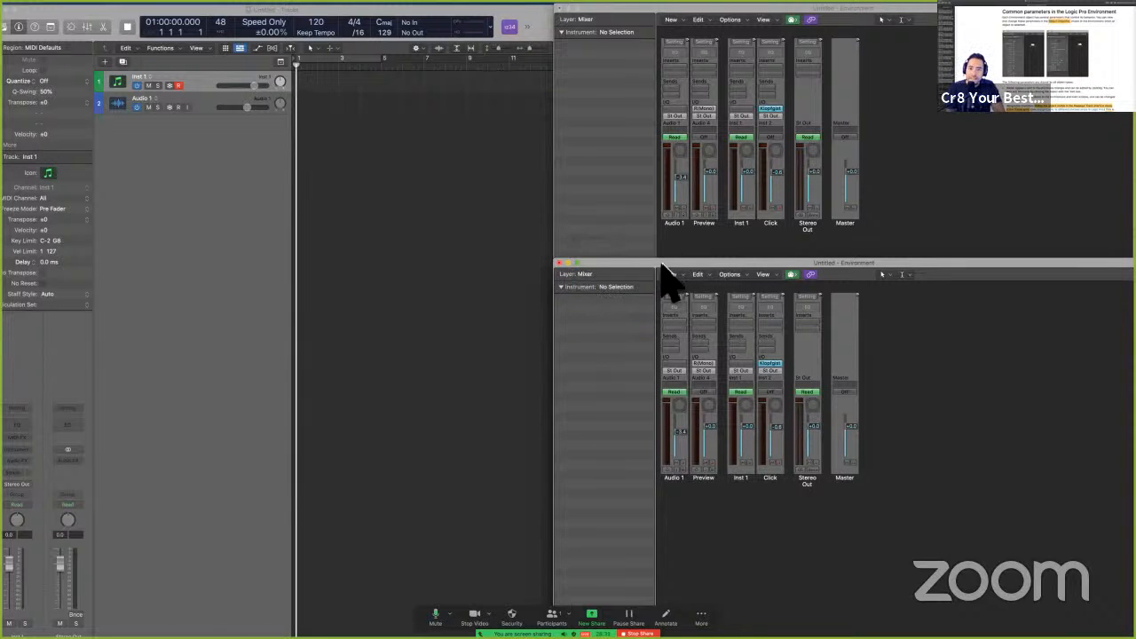
Show the Click & Ports layer in the lower Environment window and spread out its Input Notes, Sequencer Input, Input View and Physical Input objects.
{"action": "left_click", "coordinate": [636, 275]}
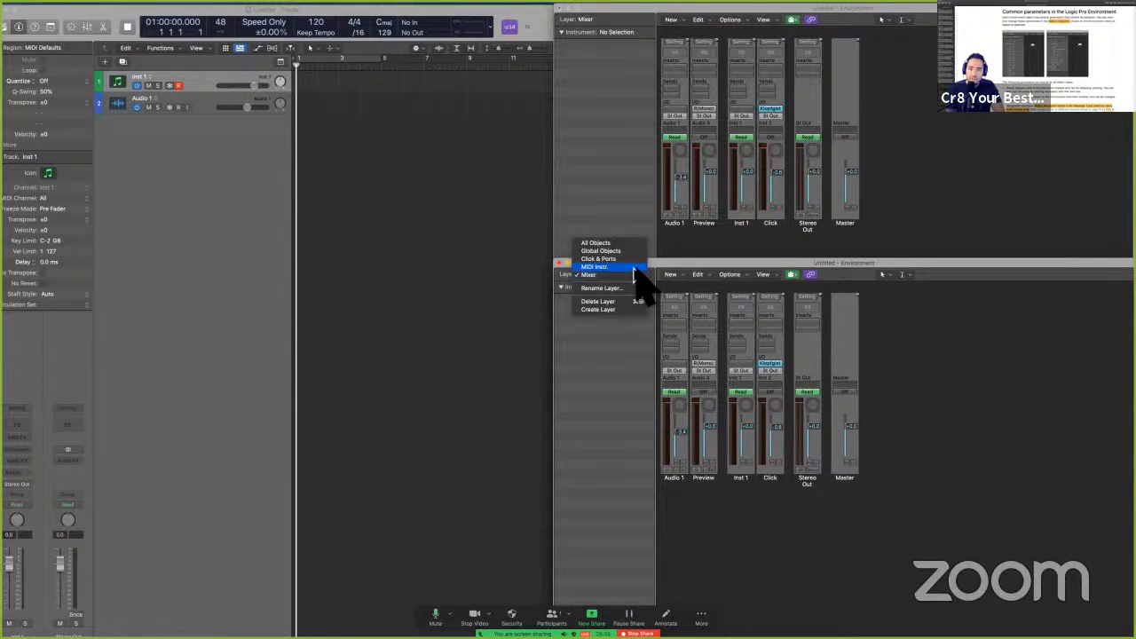
{"action": "left_click", "coordinate": [634, 260]}
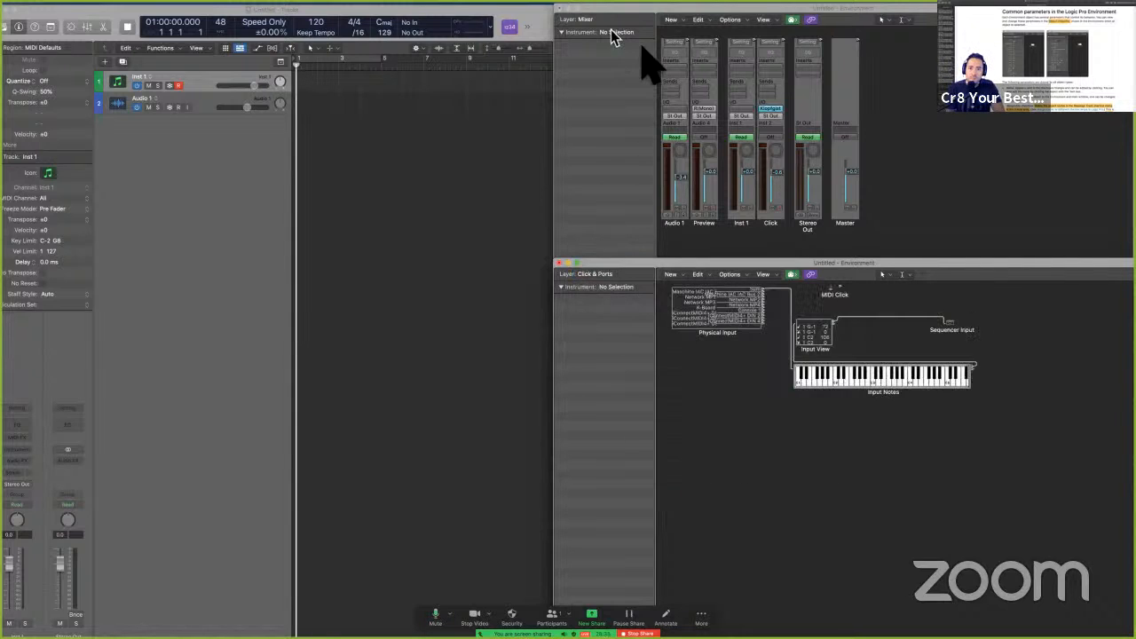
{"action": "left_click_drag", "start_coordinate": [866, 376], "coordinate": [861, 431]}
{"action": "left_click", "coordinate": [884, 394]}
{"action": "left_click_drag", "start_coordinate": [884, 394], "coordinate": [882, 499]}
{"action": "left_click_drag", "start_coordinate": [957, 326], "coordinate": [1032, 330]}
{"action": "left_click_drag", "start_coordinate": [840, 352], "coordinate": [951, 405]}
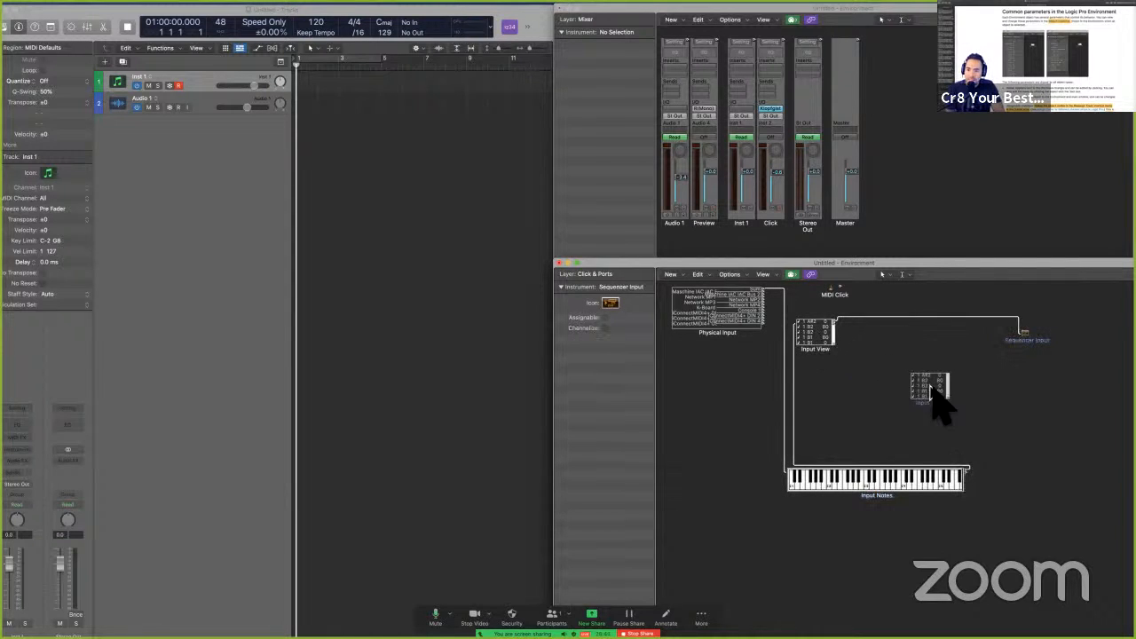
{"action": "left_click_drag", "start_coordinate": [754, 324], "coordinate": [739, 377]}
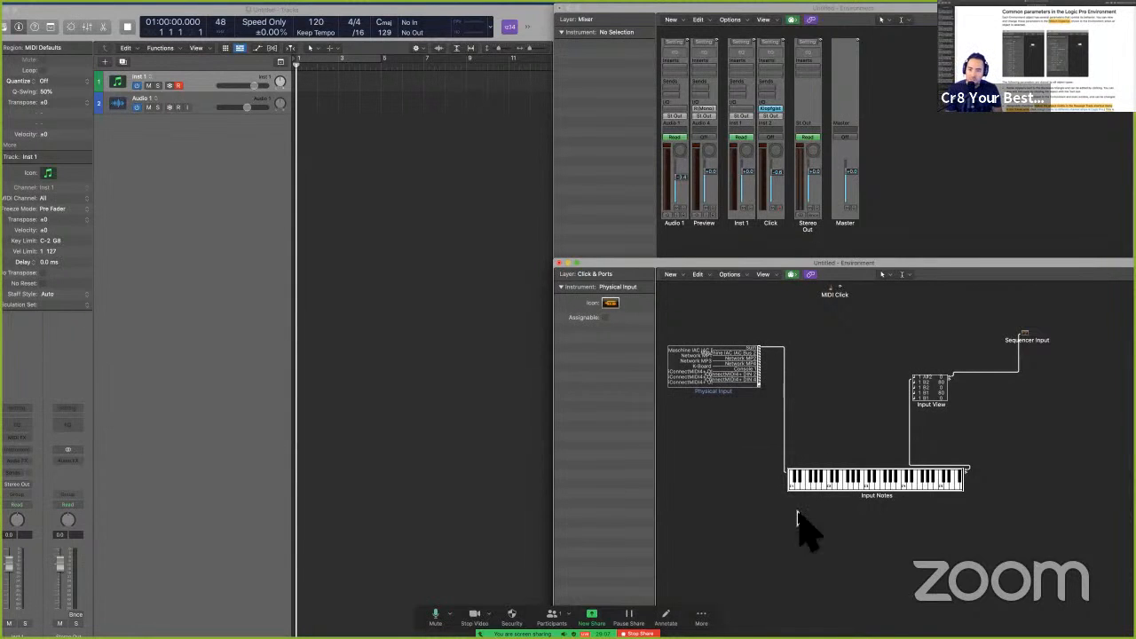
Play a few notes on the Input Notes keyboard object to test the MIDI signal flow.
{"action": "left_click", "coordinate": [864, 484]}
{"action": "left_click", "coordinate": [879, 485]}
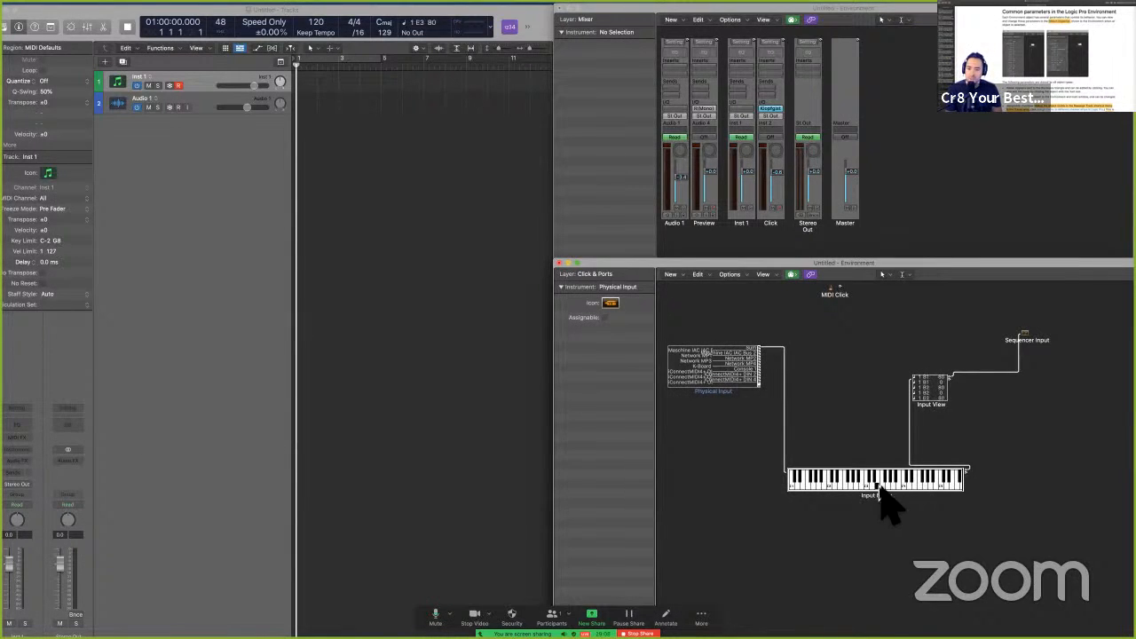
{"action": "left_click", "coordinate": [868, 485]}
Load the stereo Alchemy instrument on the Inst 1 track with the 12 String Split preset and hide the plug-in window.
{"action": "left_click", "coordinate": [30, 452]}
{"action": "mouse_move", "coordinate": [59, 475]}
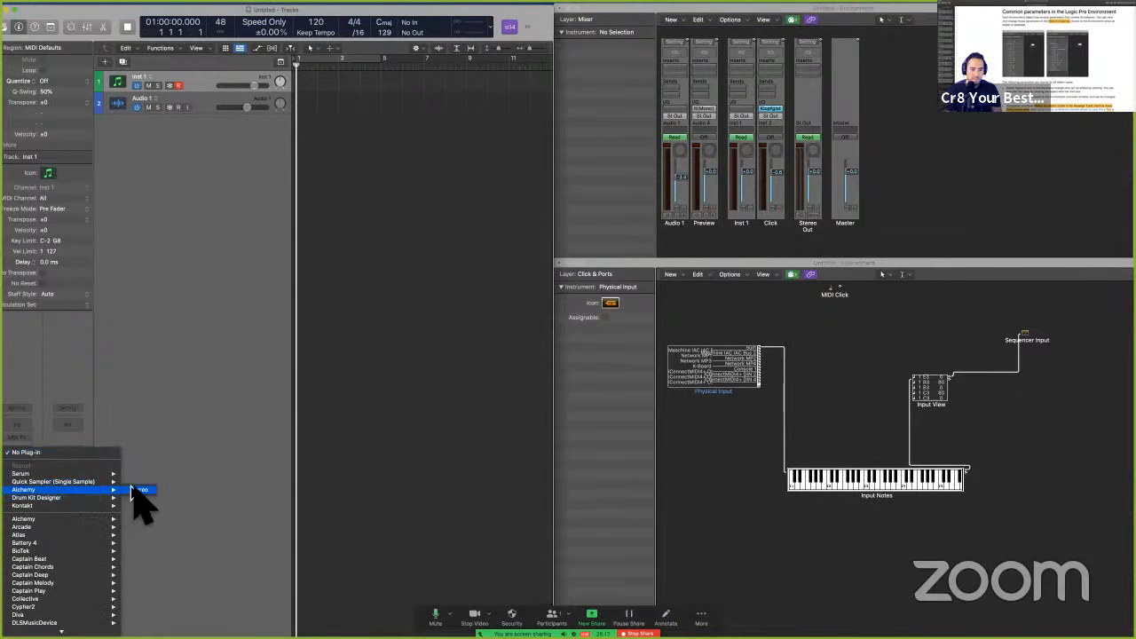
{"action": "left_click", "coordinate": [141, 490]}
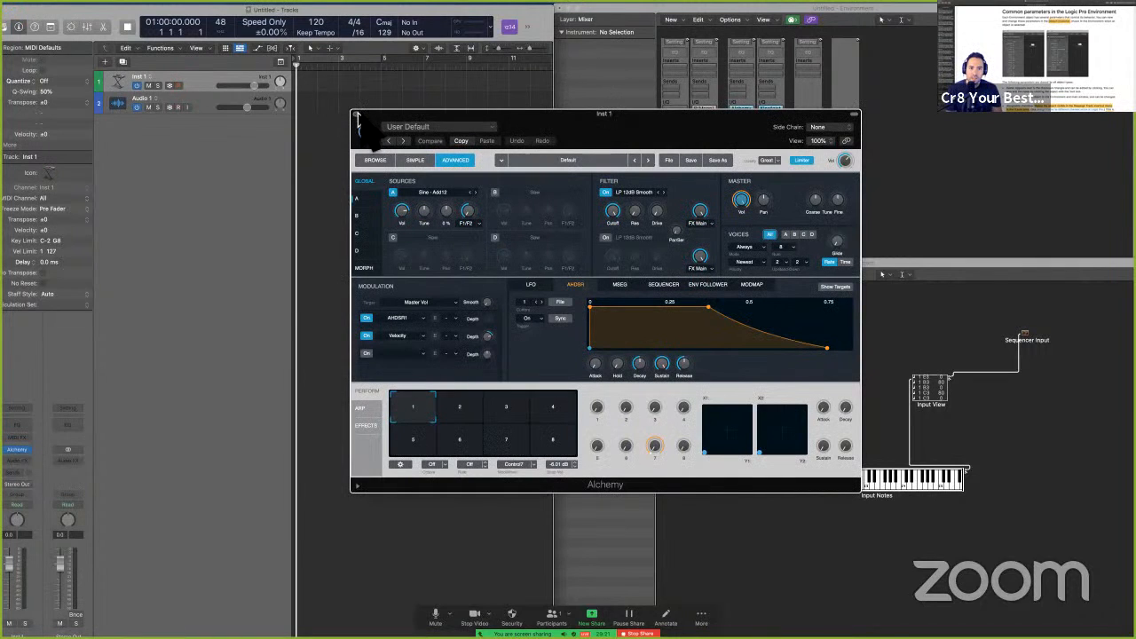
{"action": "left_click", "coordinate": [649, 160]}
{"action": "key", "text": "v"}
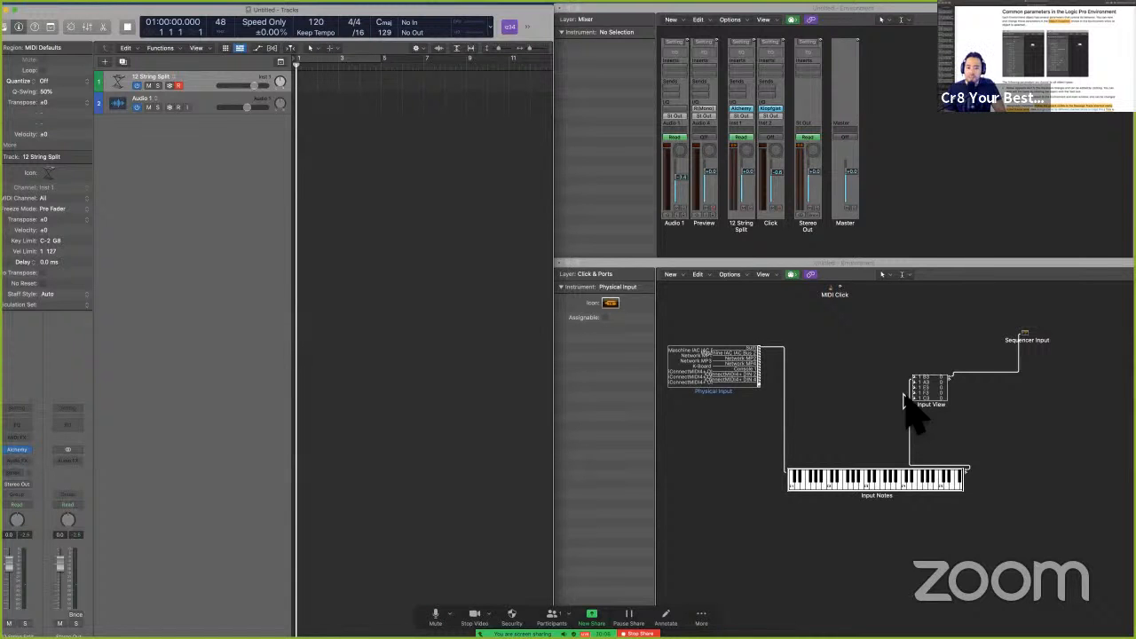
Switch back to the Logic Pro user guide PDF and examine the Object inspector illustrations and the shared object parameters.
{"action": "key", "text": "ctrl+Left"}
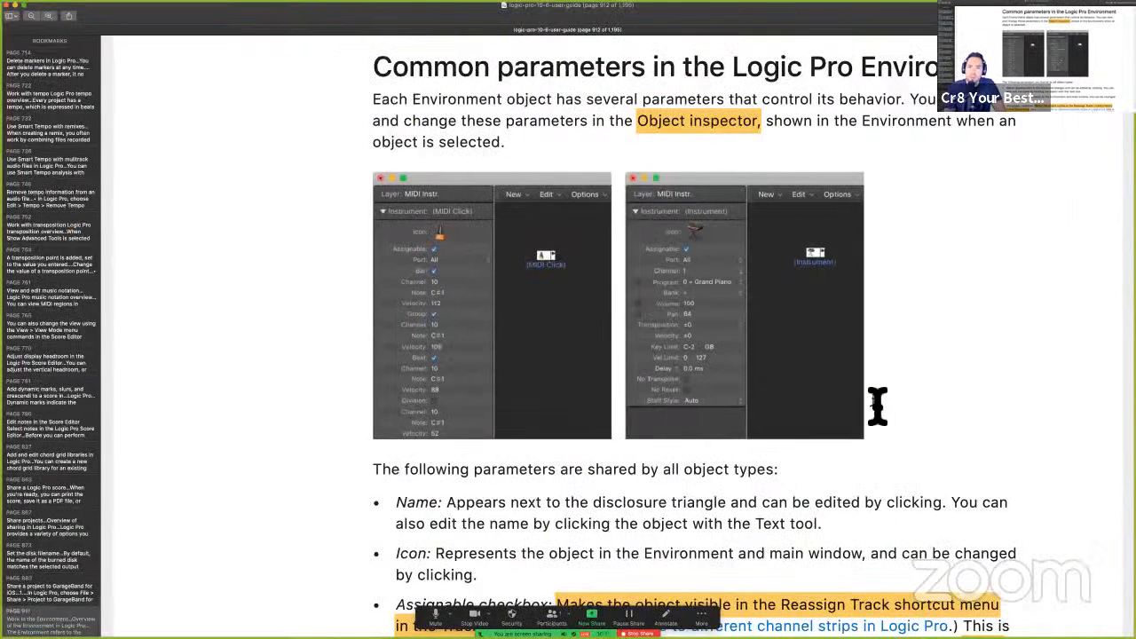
{"action": "scroll", "coordinate": [875, 406], "scroll_direction": "down", "scroll_amount": 1}
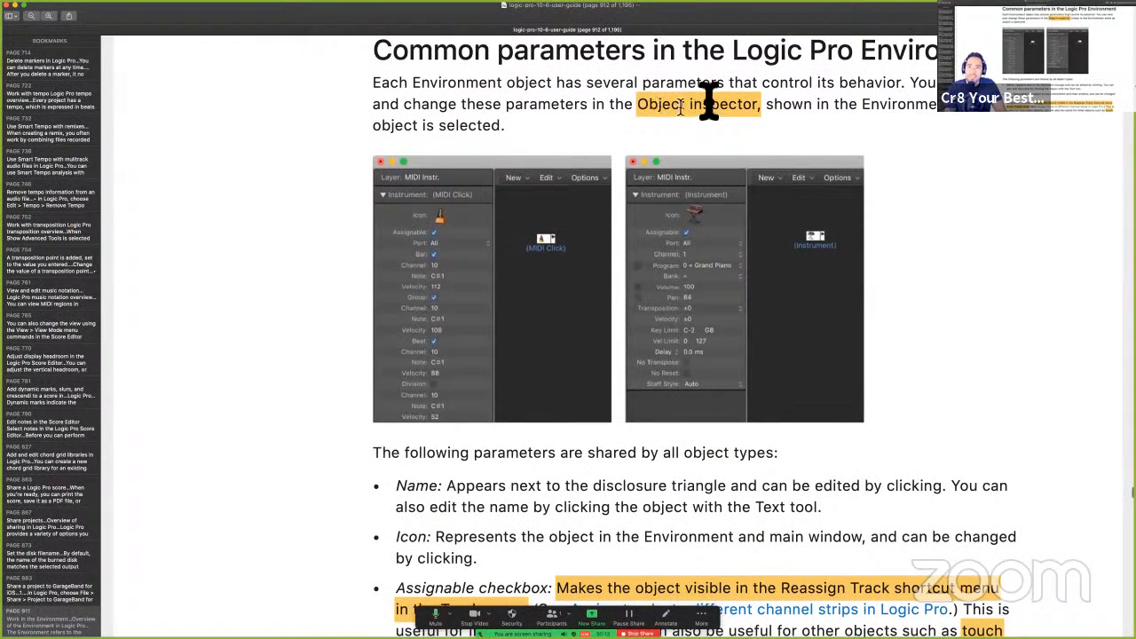
{"action": "scroll", "coordinate": [729, 105], "scroll_direction": "down", "scroll_amount": 1}
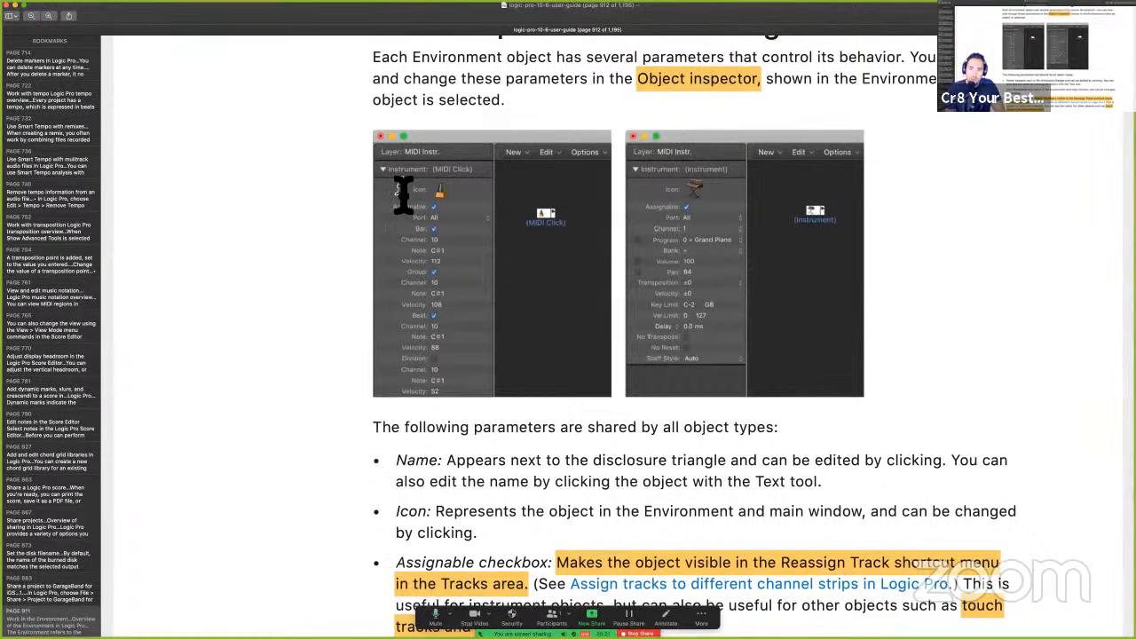
{"action": "scroll", "coordinate": [387, 284], "scroll_direction": "down", "scroll_amount": 1}
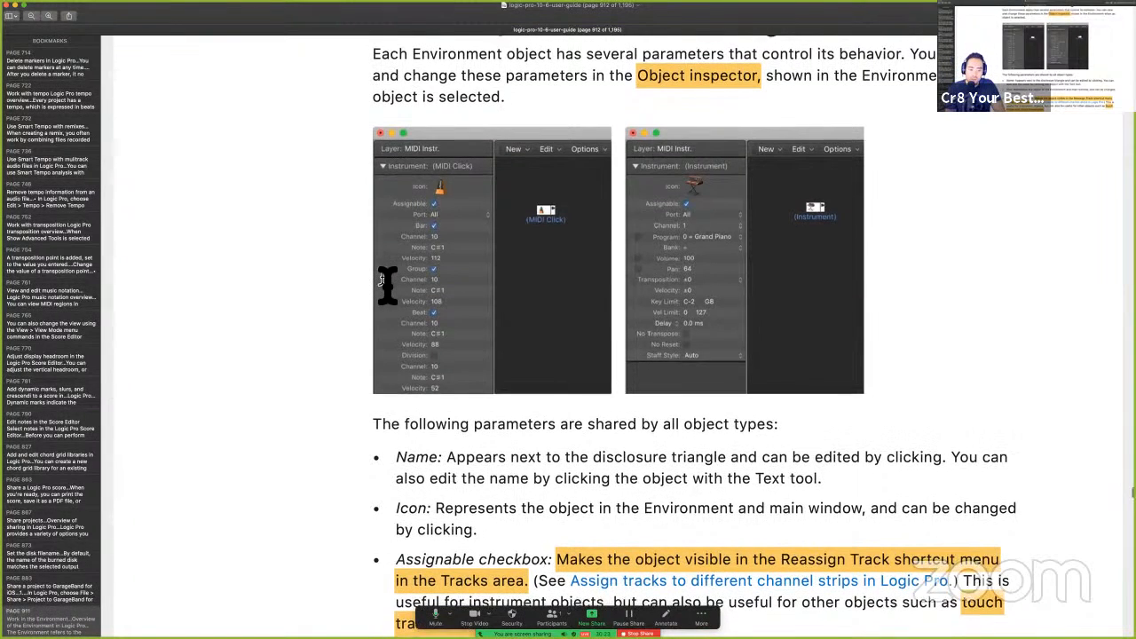
Draw temporary annotation arrows beside the MIDI Click inspector illustration, including one at its disclosure triangle, and clear them.
{"action": "key", "text": "ctrl+a"}
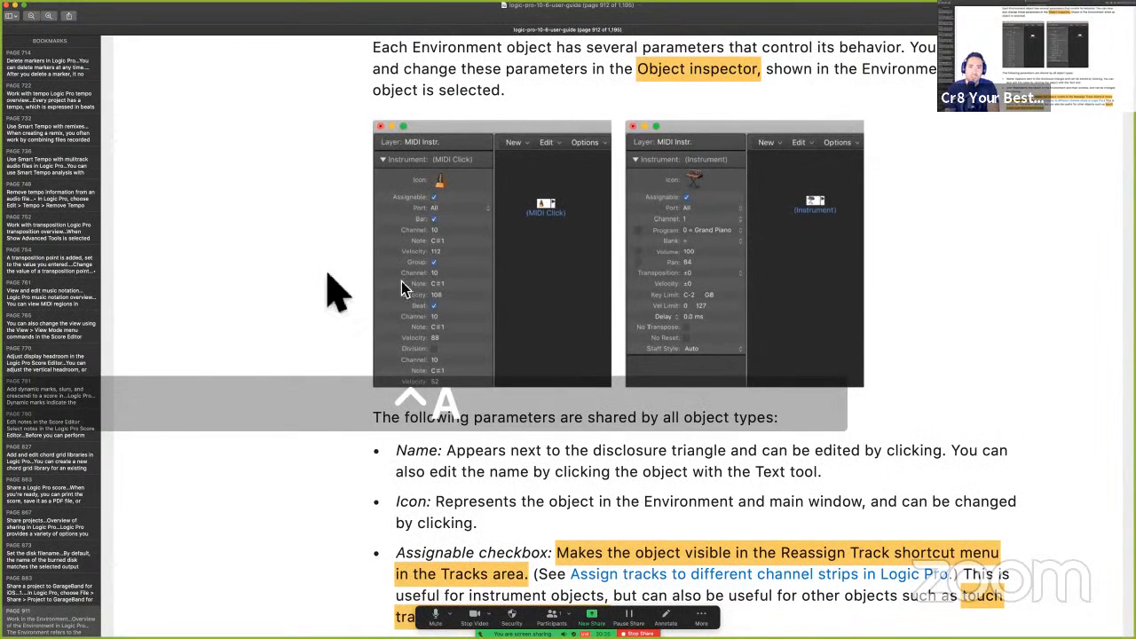
{"action": "left_click_drag", "start_coordinate": [306, 291], "coordinate": [372, 174]}
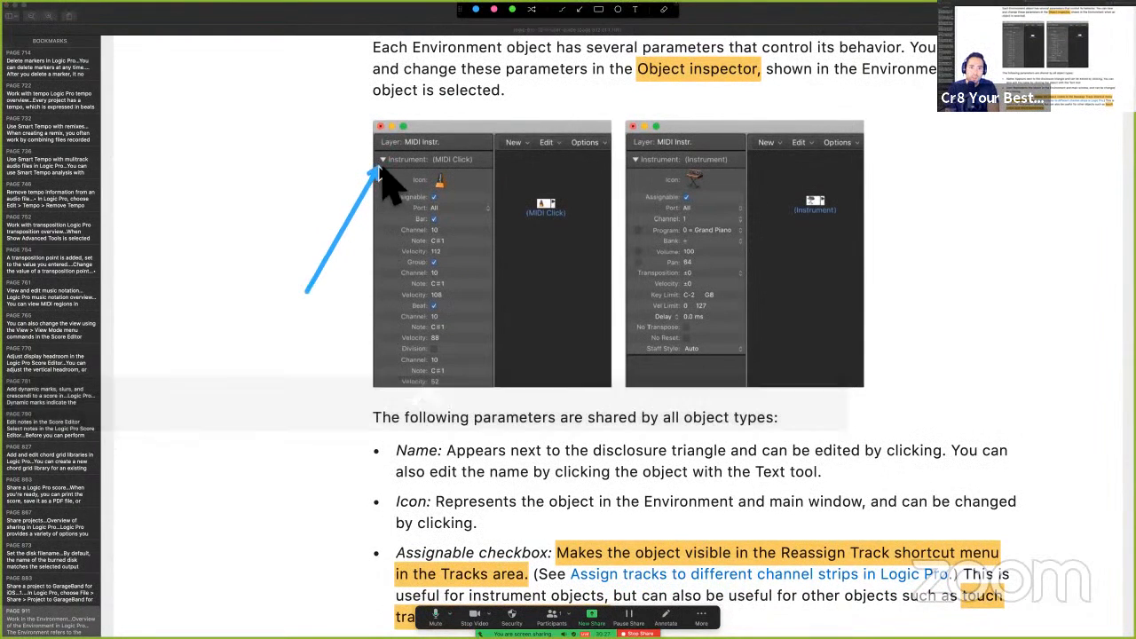
{"action": "key", "text": "ctrl+a"}
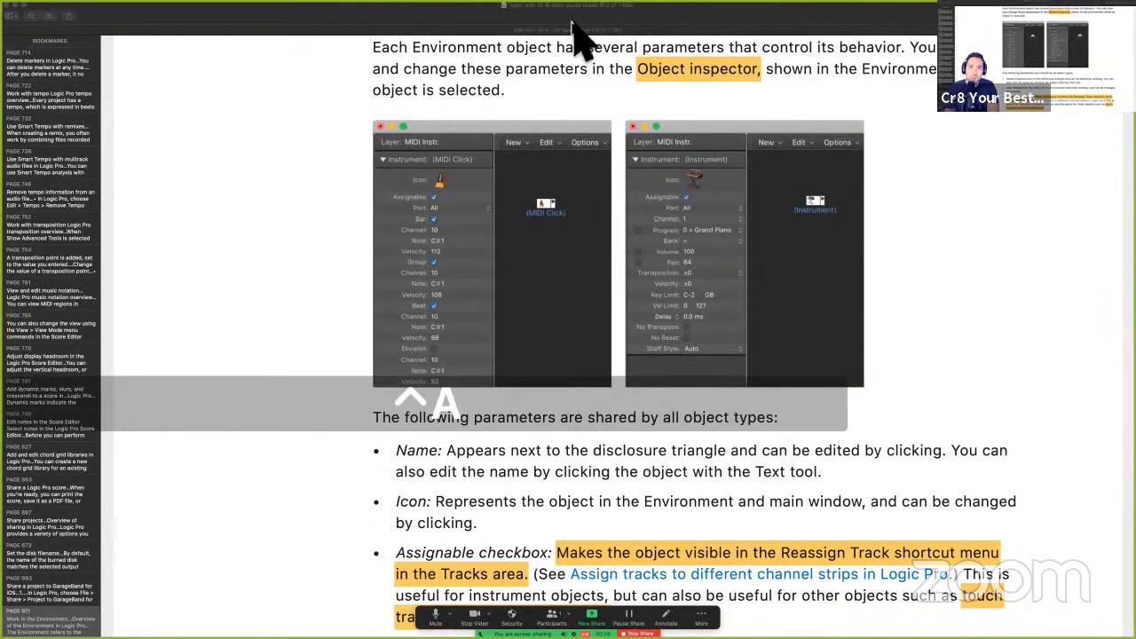
{"action": "mouse_move", "coordinate": [573, 40]}
{"action": "left_click", "coordinate": [563, 11]}
{"action": "mouse_move", "coordinate": [279, 165]}
{"action": "left_mouse_down"}
{"action": "mouse_move", "coordinate": [323, 222]}
{"action": "mouse_move", "coordinate": [325, 252]}
{"action": "left_mouse_up"}
{"action": "key", "text": "ctrl+a"}
Read the shared object parameter descriptions, then switch to Logic Pro and show the Custom Icons category for the Physical Input object.
{"action": "scroll", "coordinate": [590, 432], "scroll_direction": "down", "scroll_amount": 4}
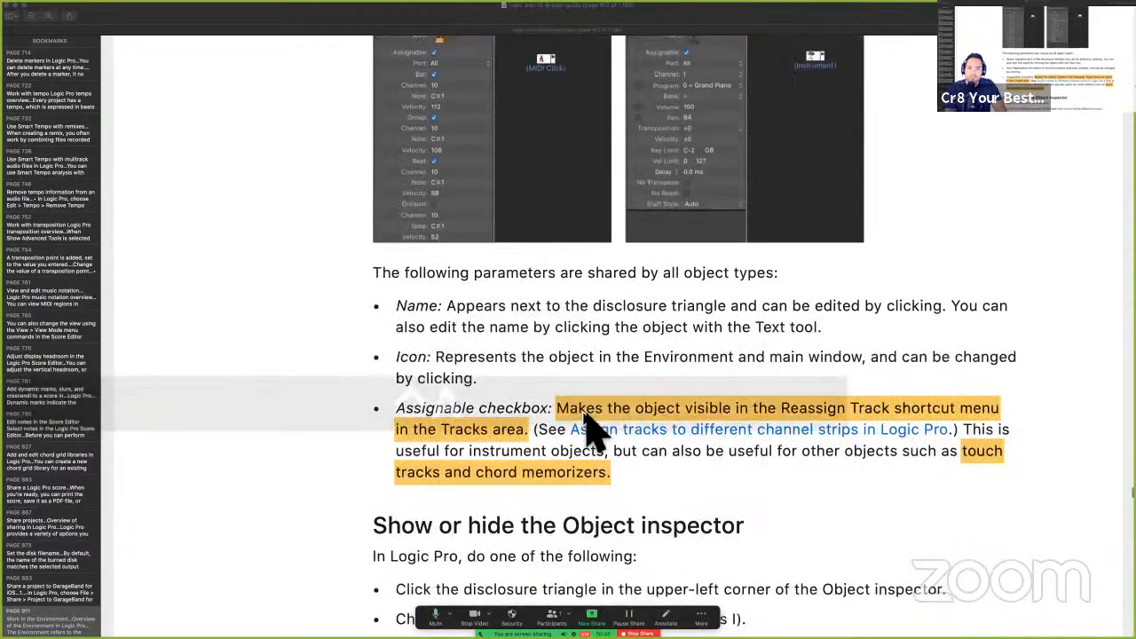
{"action": "scroll", "coordinate": [665, 425], "scroll_direction": "down", "scroll_amount": 1}
{"action": "scroll", "coordinate": [659, 253], "scroll_direction": "down", "scroll_amount": 1}
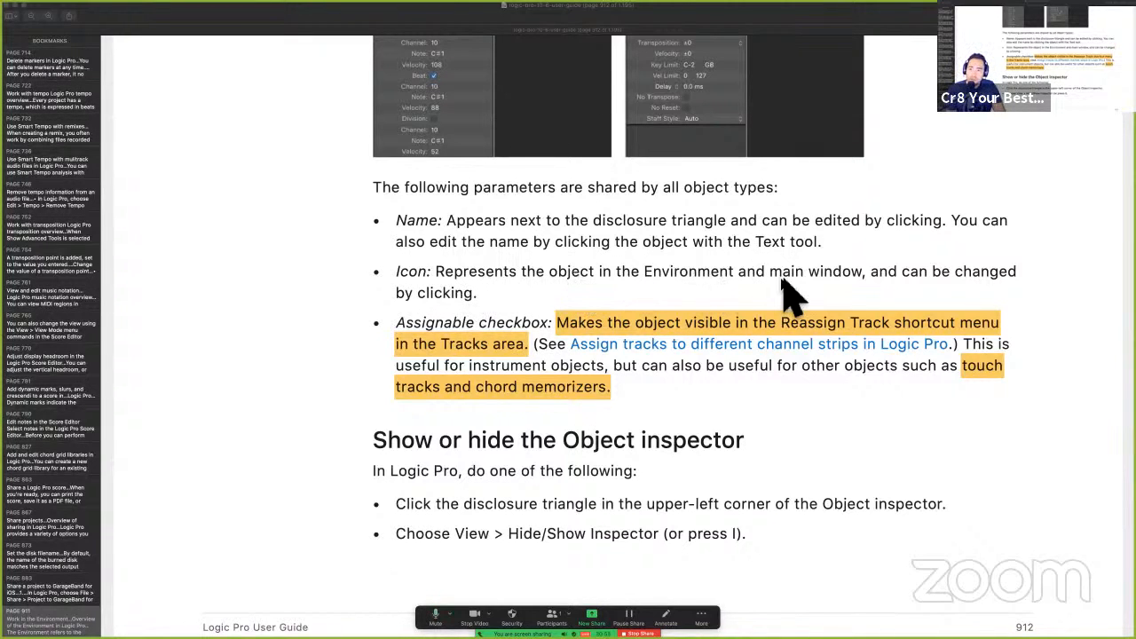
{"action": "key", "text": "ctrl+Right"}
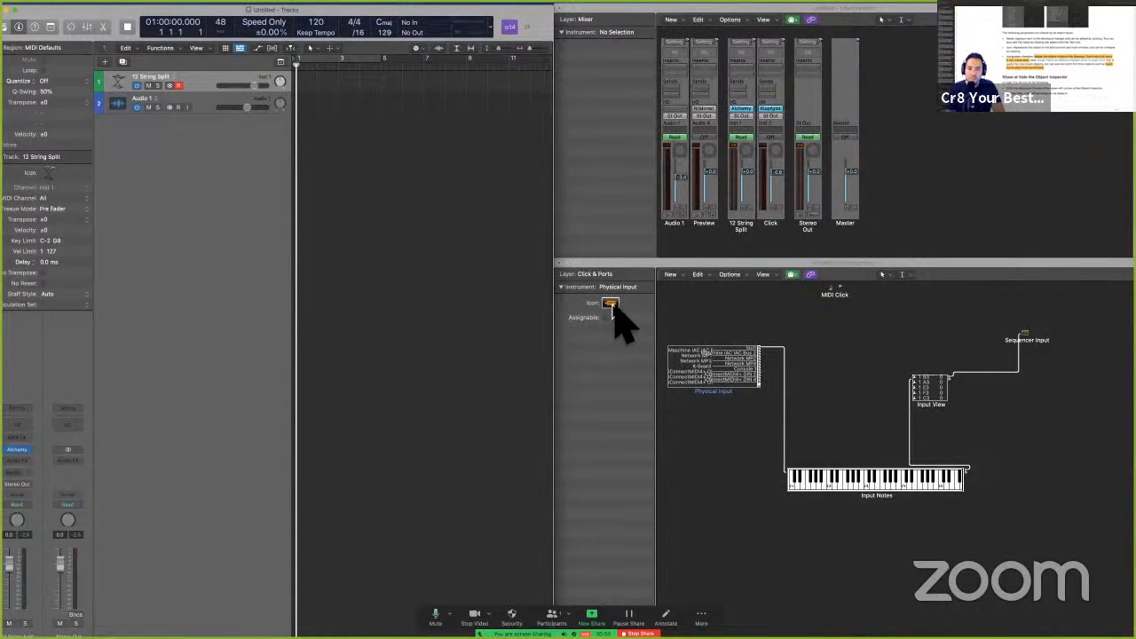
{"action": "left_click", "coordinate": [611, 305]}
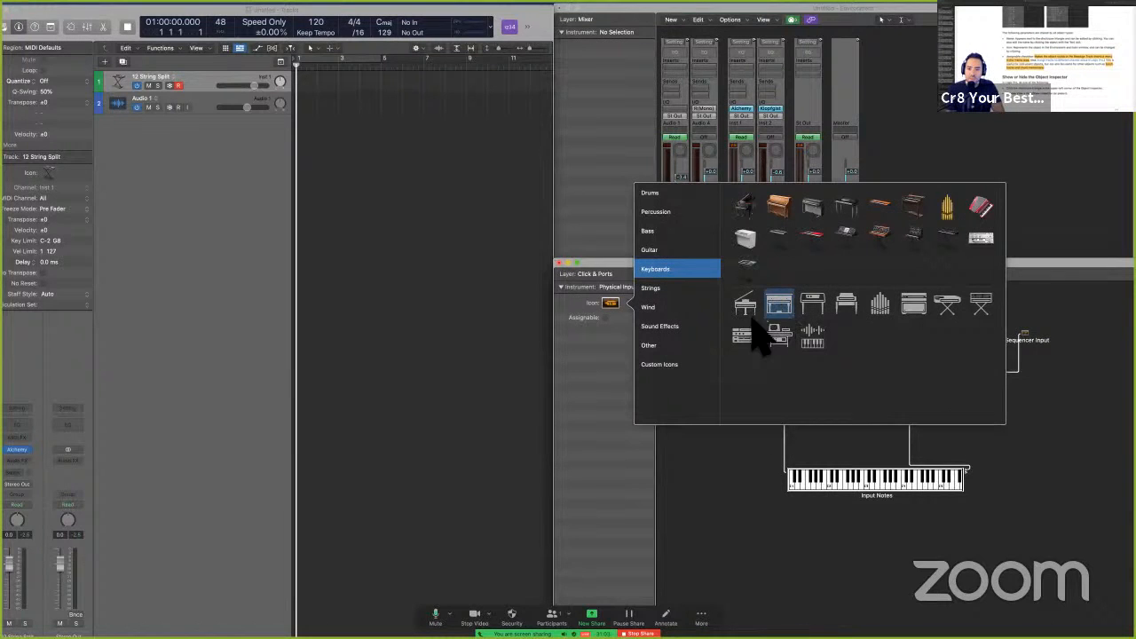
{"action": "left_click", "coordinate": [663, 368]}
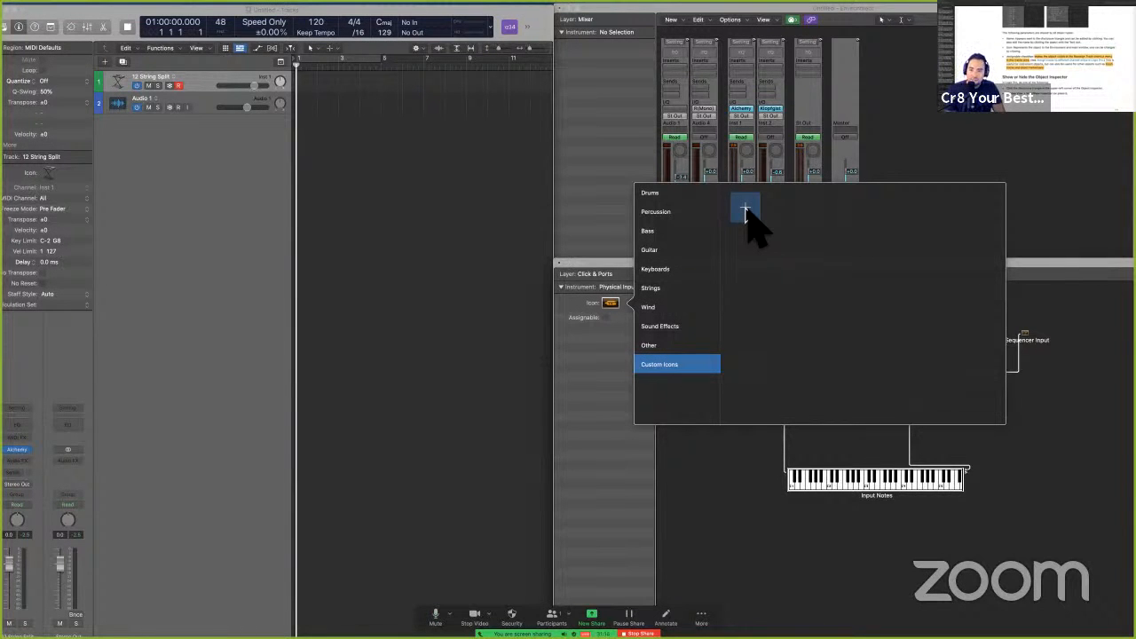
Switch back to the user guide PDF and examine the Assignable checkbox description and the instructions for showing or hiding the Object inspector.
{"action": "key", "text": "ctrl+Left"}
{"action": "scroll", "coordinate": [756, 329], "scroll_direction": "down", "scroll_amount": 1}
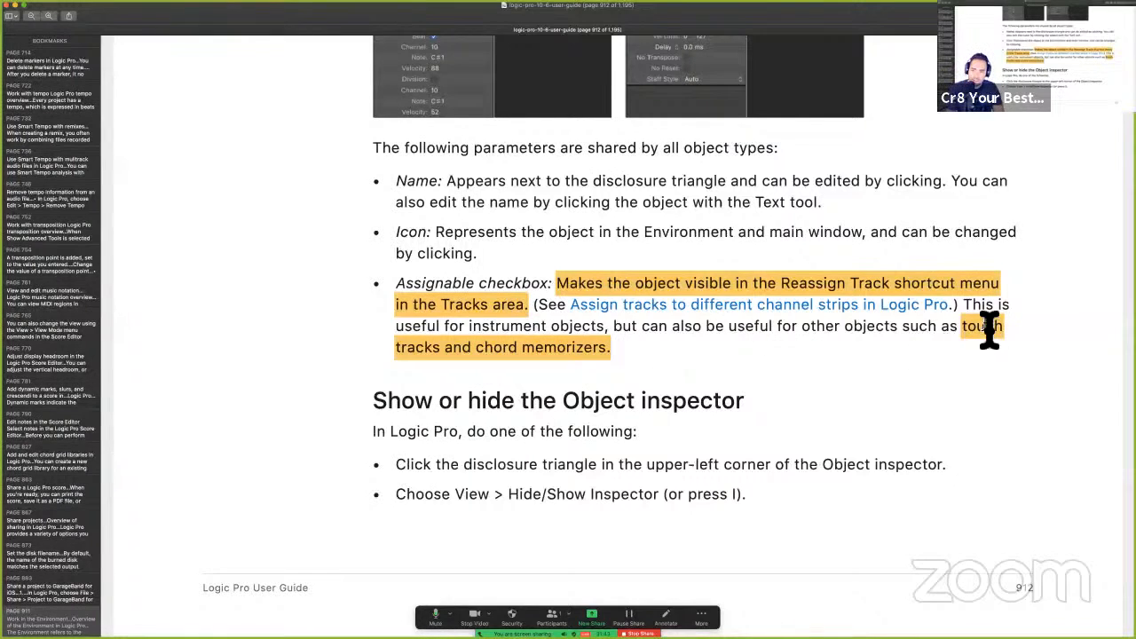
{"action": "left_click_drag", "start_coordinate": [963, 329], "coordinate": [978, 339]}
{"action": "left_click", "coordinate": [968, 333]}
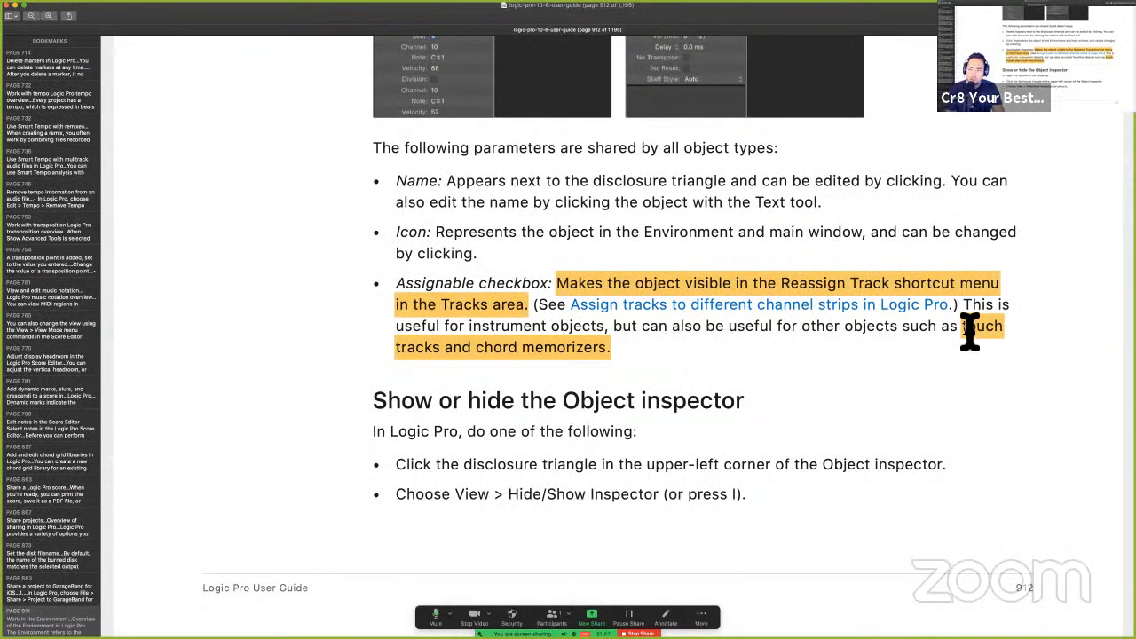
{"action": "double_click", "coordinate": [976, 333]}
{"action": "scroll", "coordinate": [581, 364], "scroll_direction": "down", "scroll_amount": 1}
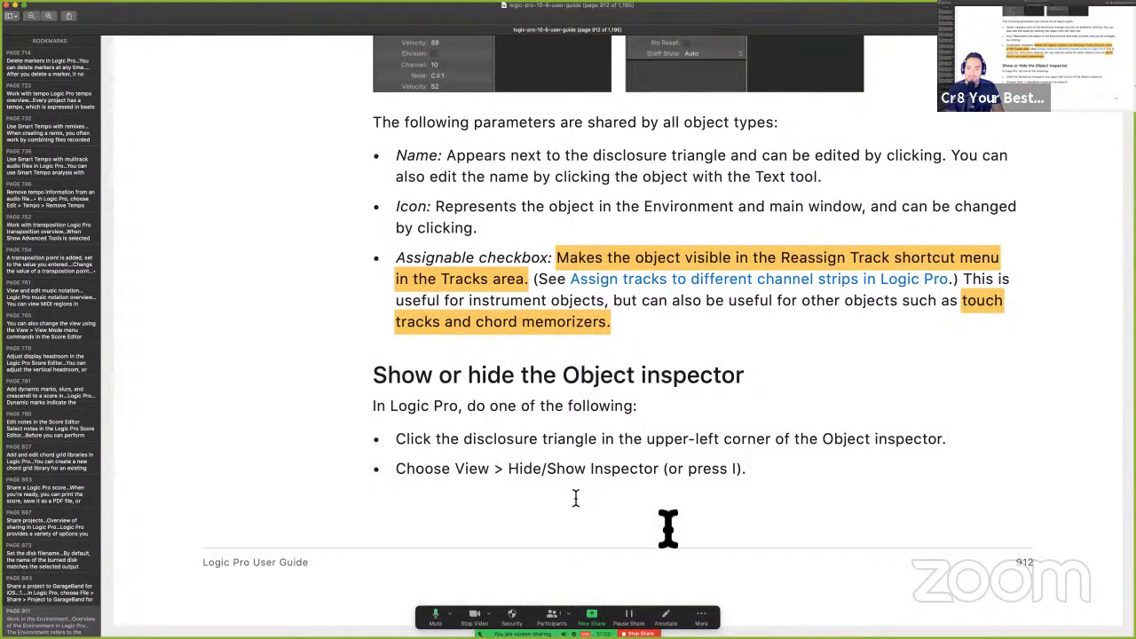
{"action": "left_click_drag", "start_coordinate": [443, 479], "coordinate": [733, 484]}
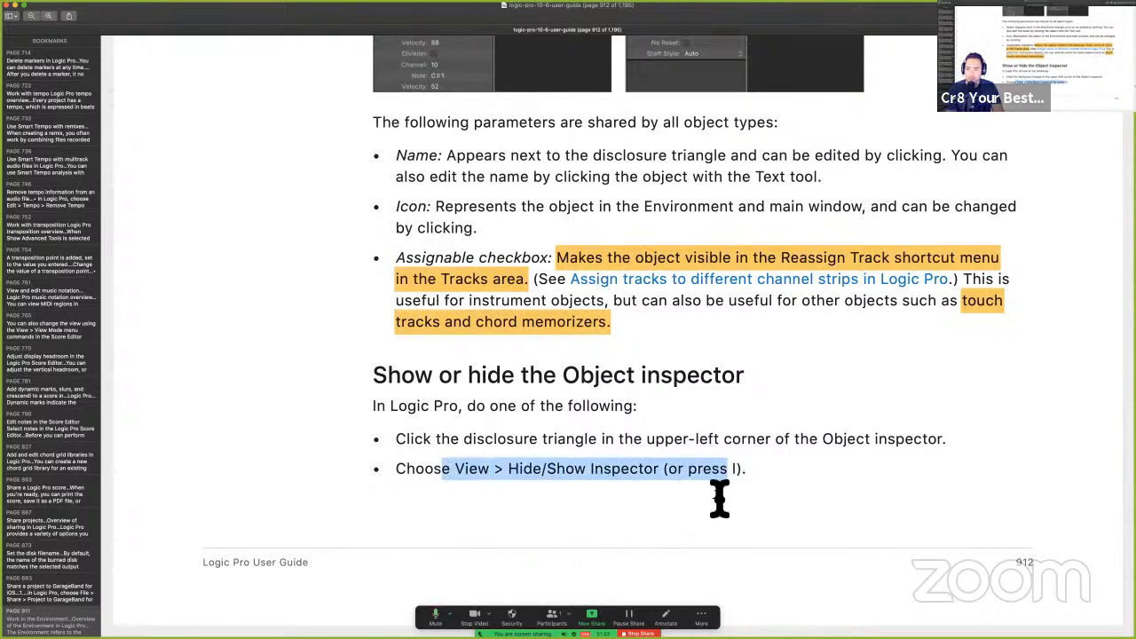
Switch to Logic Pro and toggle the Object inspector off and on in the Mixer layer's Environment window.
{"action": "key", "text": "ctrl+Right"}
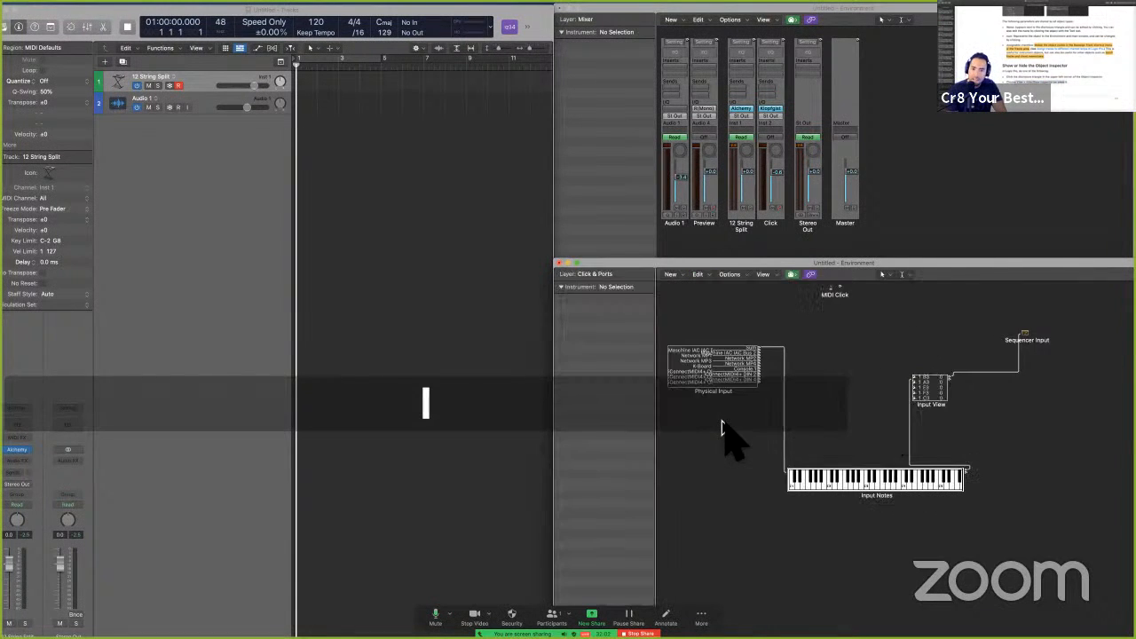
{"action": "left_click", "coordinate": [955, 184]}
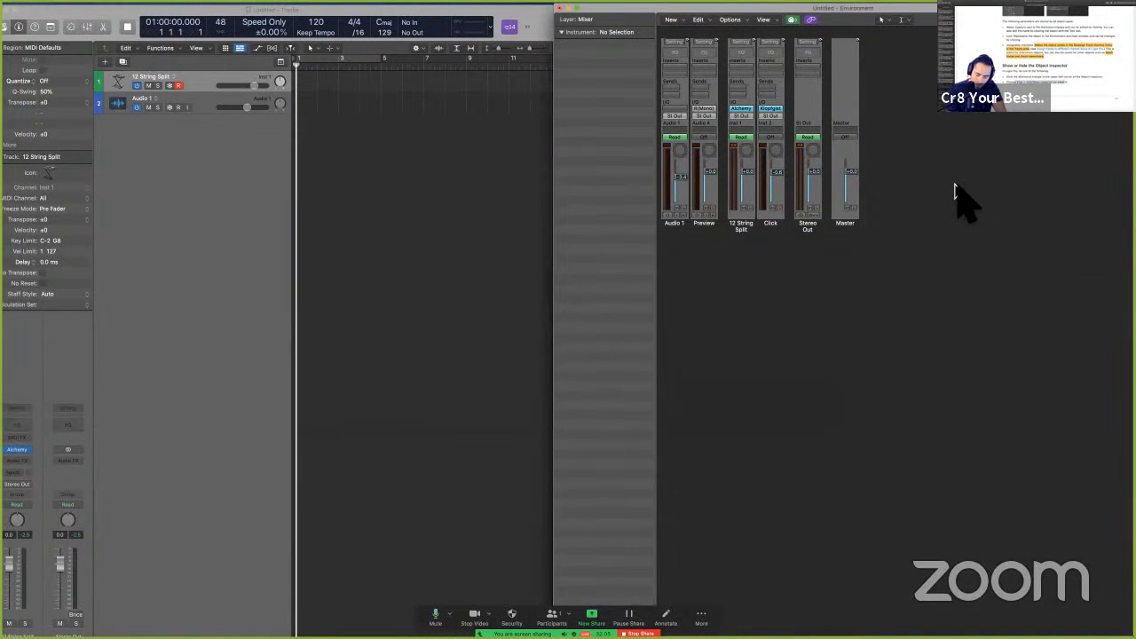
{"action": "key", "text": "i"}
{"action": "key", "text": "i"}
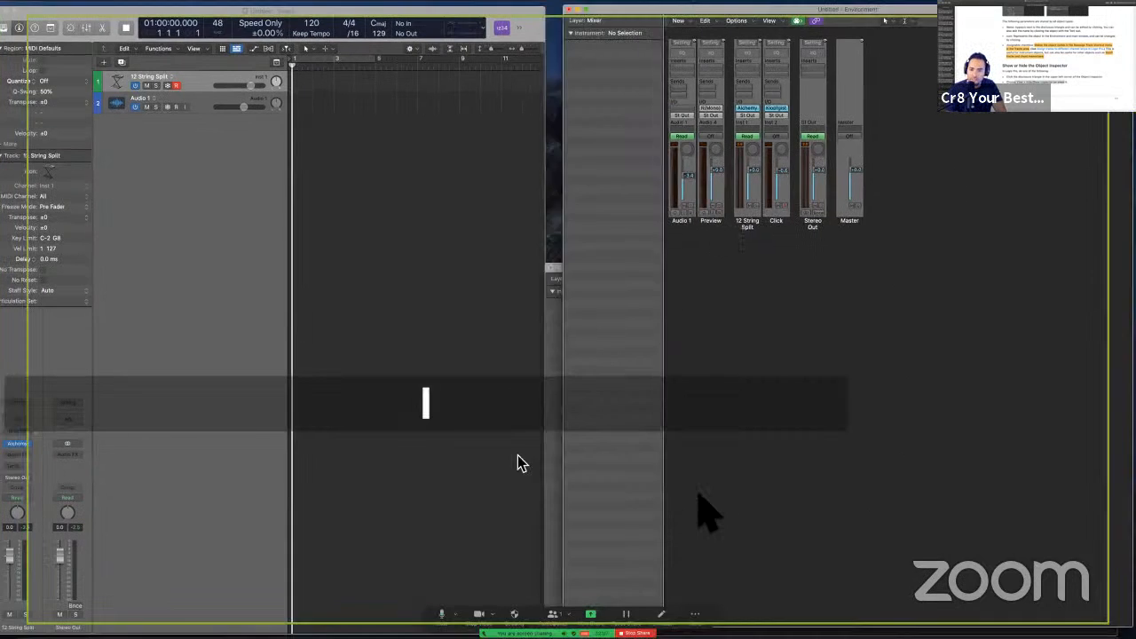
Arrange the Mixer Environment window directly above the Click & Ports Environment window so that both stay visible.
{"action": "key", "text": "ctrl+Up"}
{"action": "left_click", "coordinate": [917, 368]}
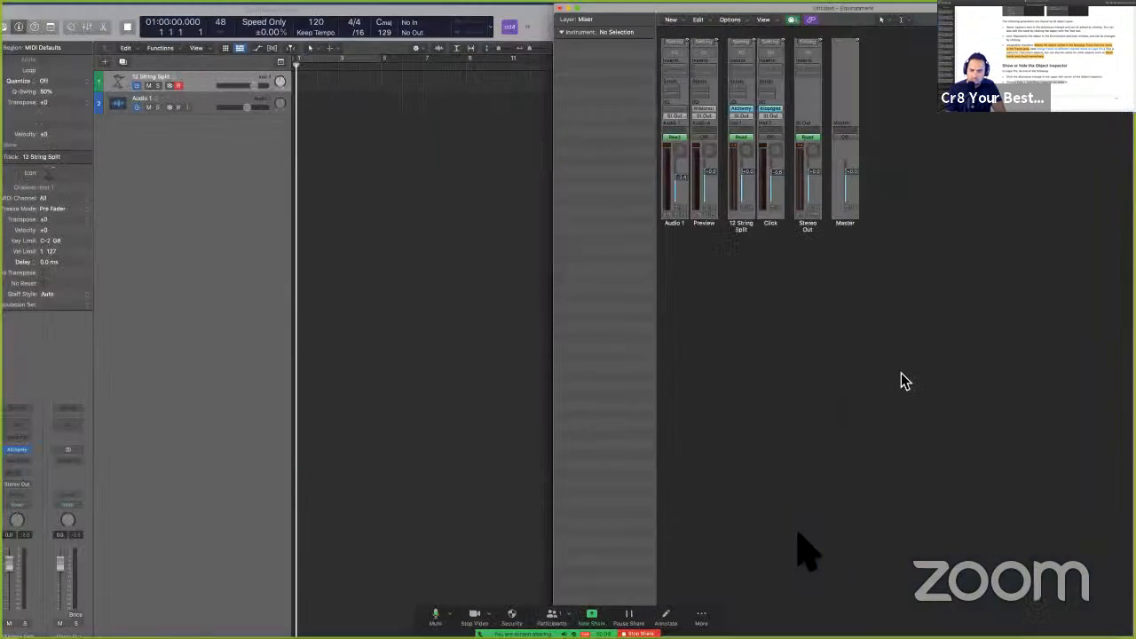
{"action": "mouse_move", "coordinate": [949, 8]}
{"action": "left_mouse_down"}
{"action": "mouse_move", "coordinate": [951, 153]}
{"action": "mouse_move", "coordinate": [941, 145]}
{"action": "mouse_move", "coordinate": [962, 357]}
{"action": "mouse_move", "coordinate": [960, 21]}
{"action": "left_mouse_up"}
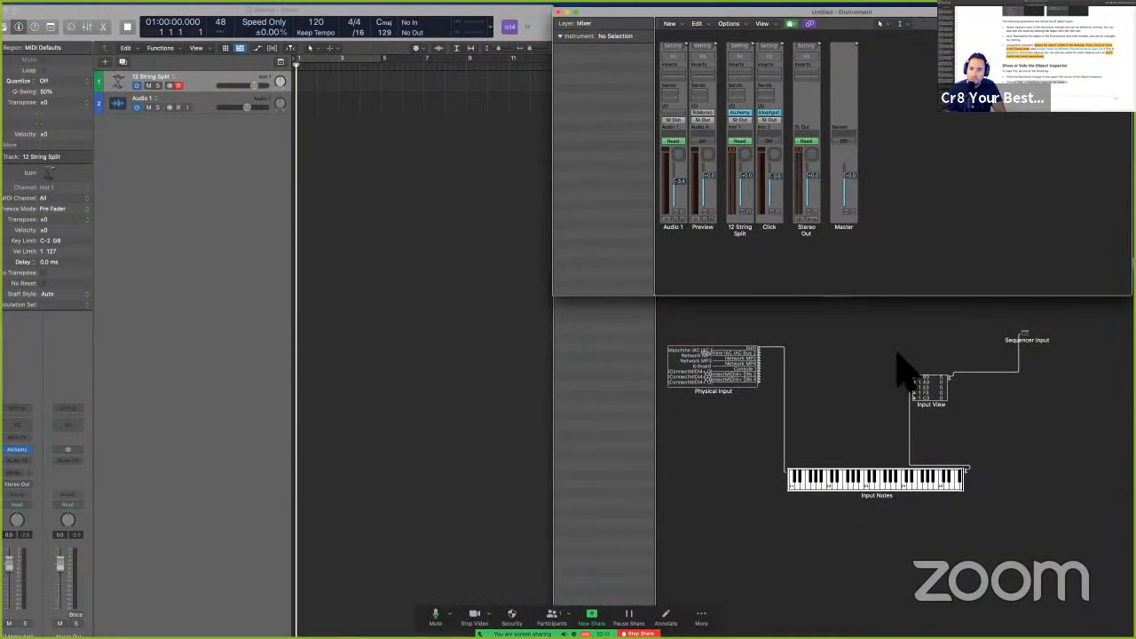
{"action": "left_click", "coordinate": [896, 351]}
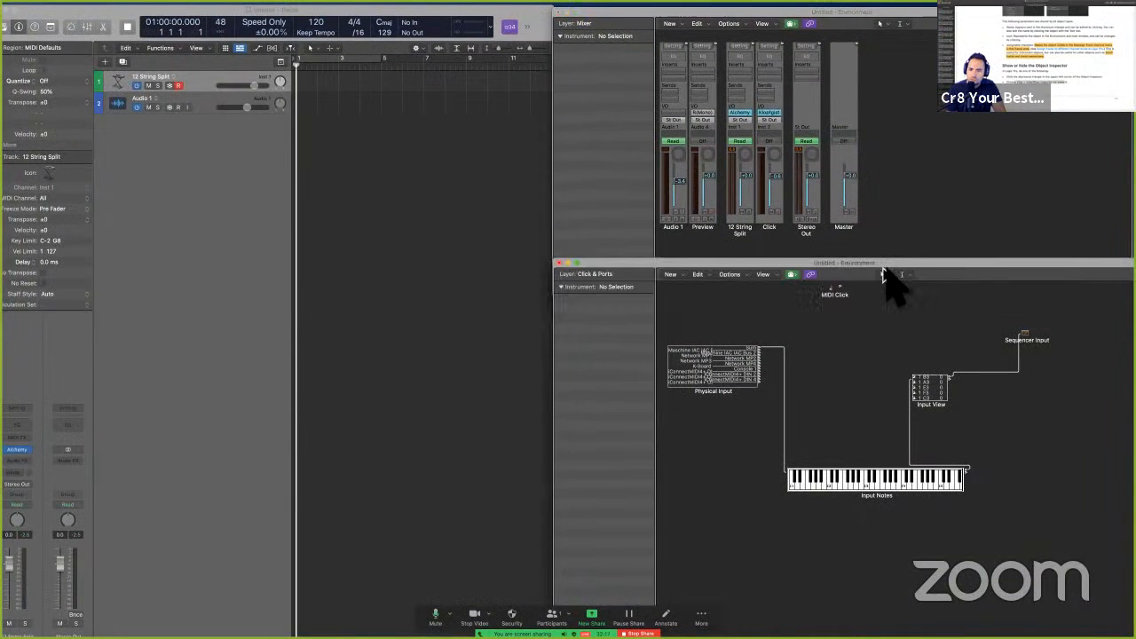
{"action": "left_click_drag", "start_coordinate": [883, 259], "coordinate": [884, 299]}
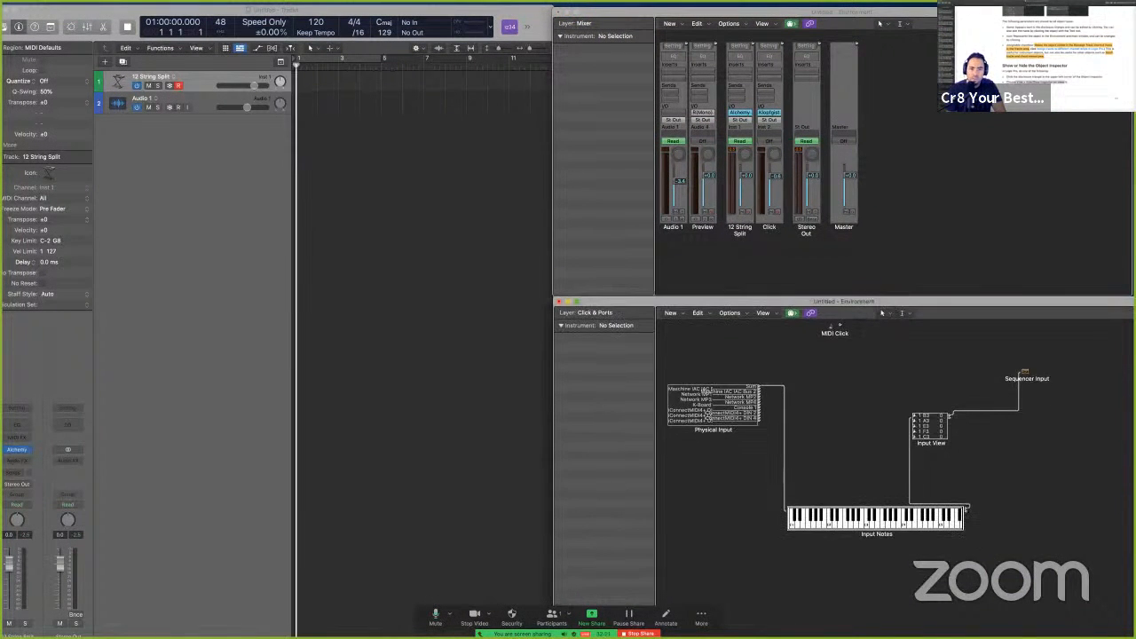
Lock Screenset 1 with the current arrangement of Tracks and Environment windows.
{"action": "mouse_move", "coordinate": [398, 7]}
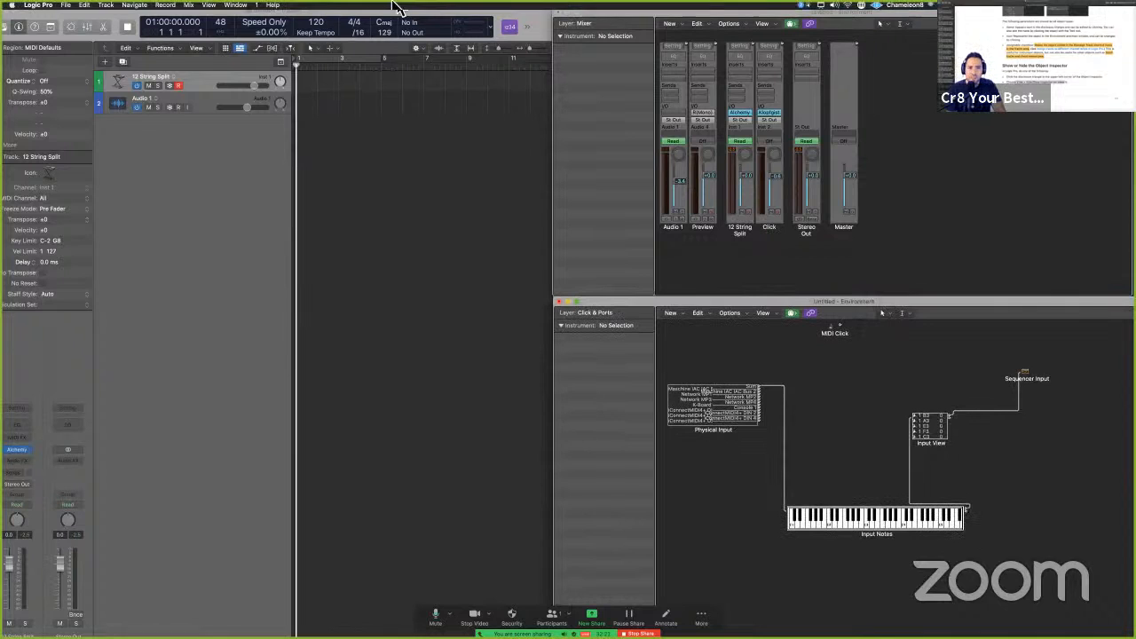
{"action": "left_click", "coordinate": [257, 4]}
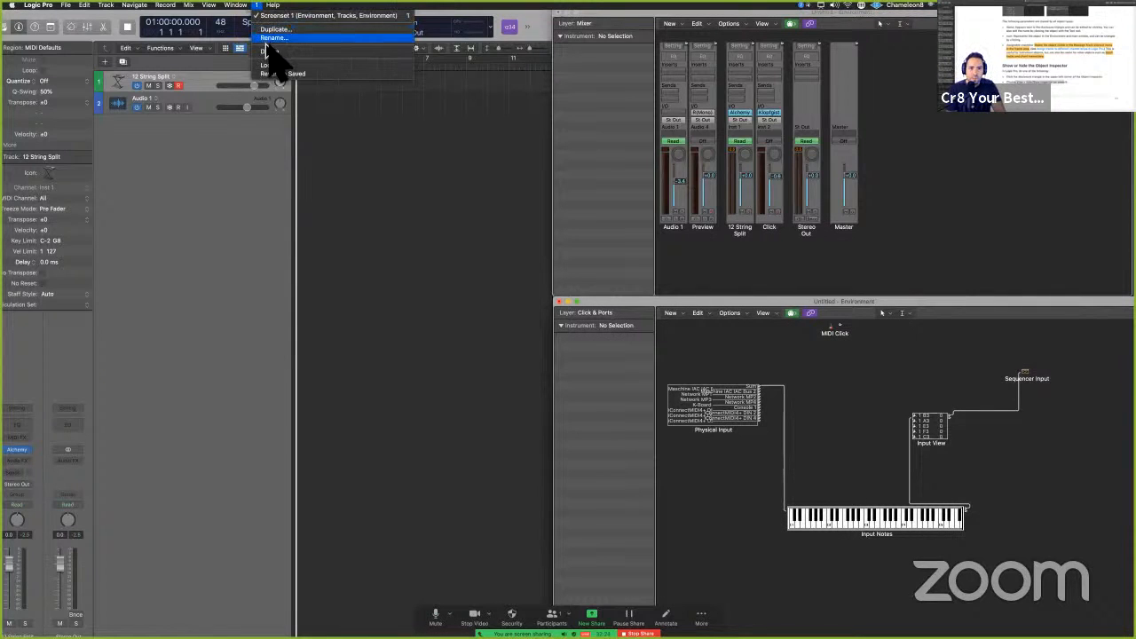
{"action": "left_click", "coordinate": [284, 71]}
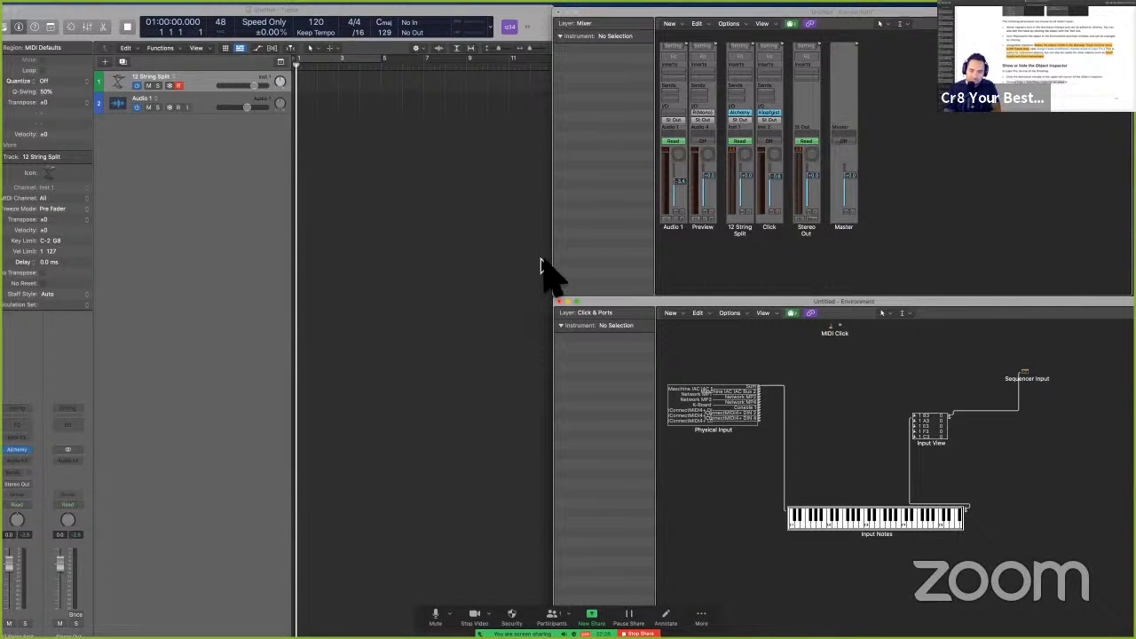
Return to the user guide PDF and read the overview of Environment layers on page 913, including the Layer pop-up menu illustration.
{"action": "key", "text": "ctrl+Left"}
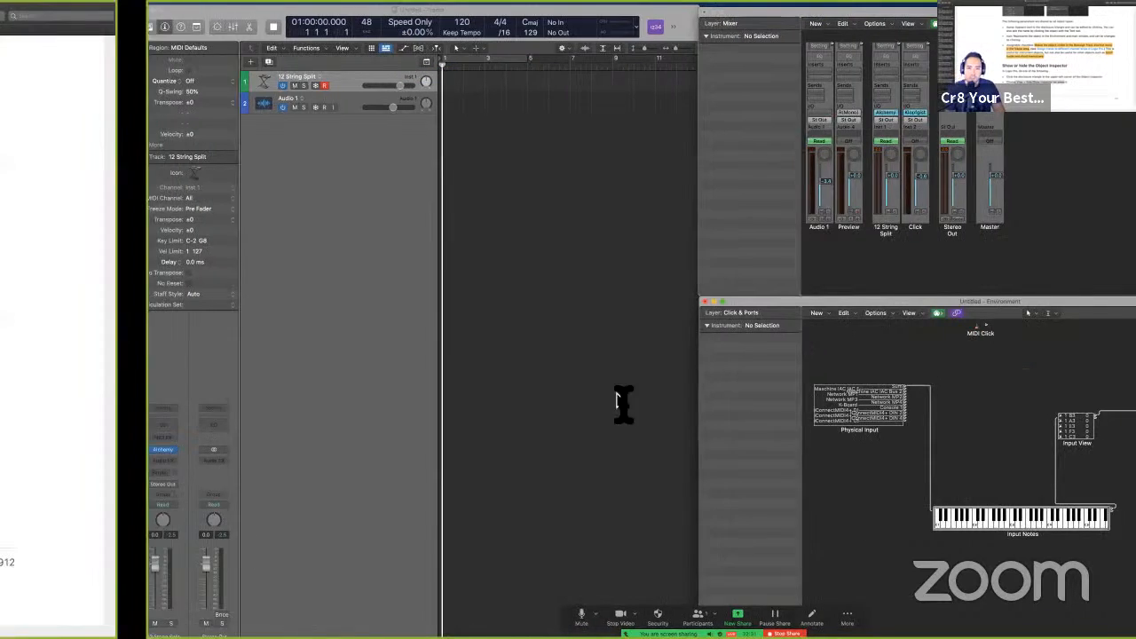
{"action": "scroll", "coordinate": [623, 404], "scroll_direction": "down", "scroll_amount": 1}
{"action": "scroll", "coordinate": [623, 404], "scroll_direction": "down", "scroll_amount": 5}
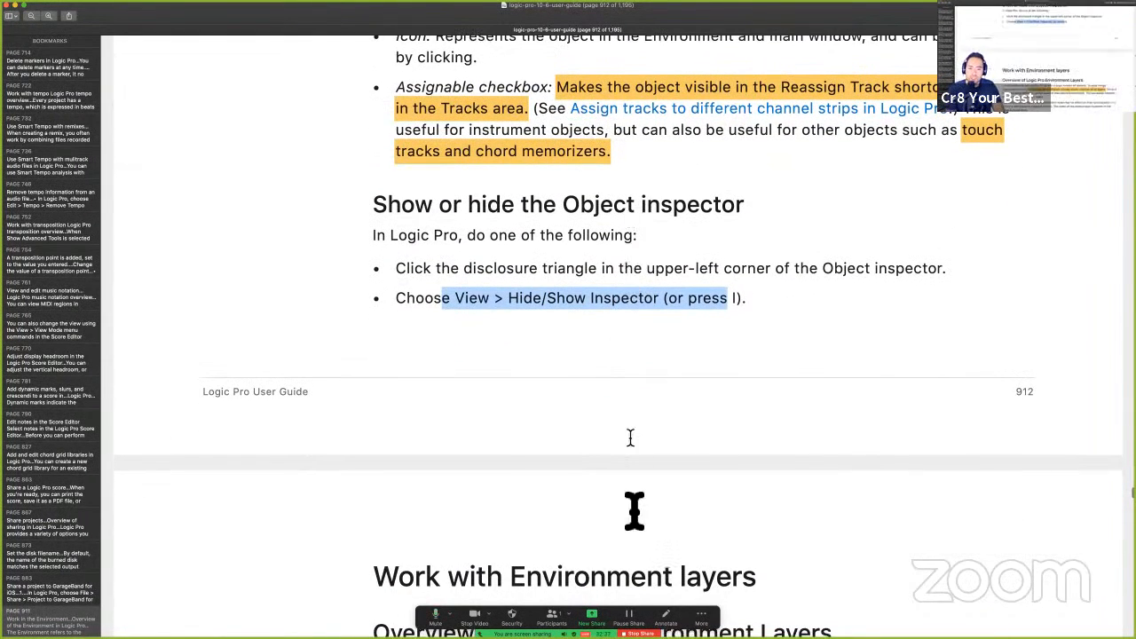
{"action": "scroll", "coordinate": [636, 511], "scroll_direction": "down", "scroll_amount": 5}
{"action": "scroll", "coordinate": [667, 483], "scroll_direction": "down", "scroll_amount": 5}
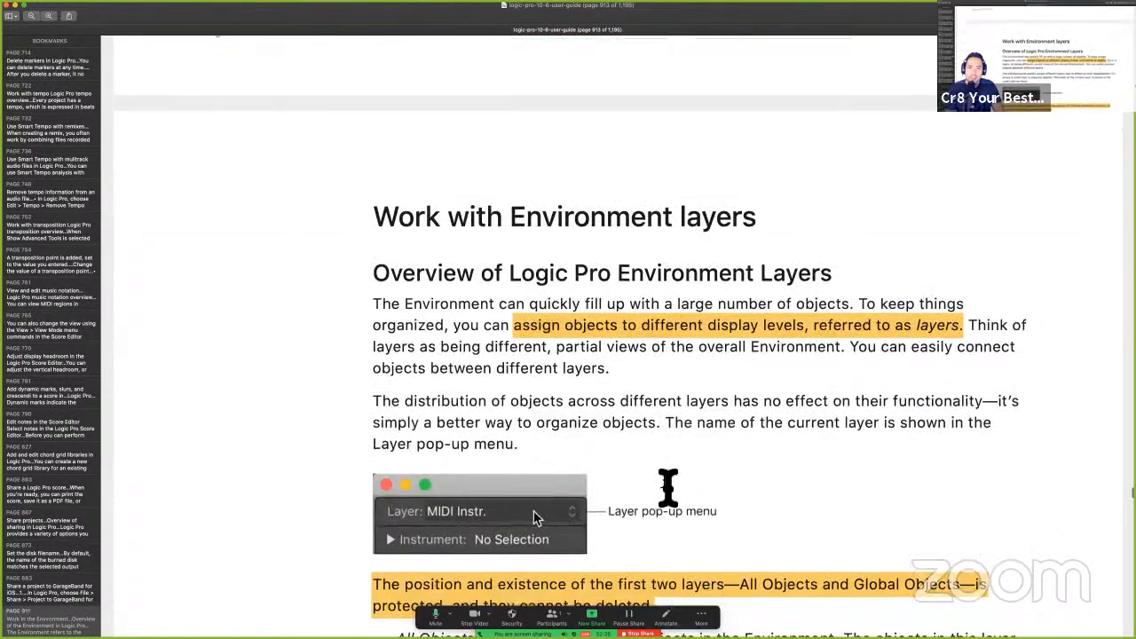
{"action": "scroll", "coordinate": [668, 470], "scroll_direction": "down", "scroll_amount": 2}
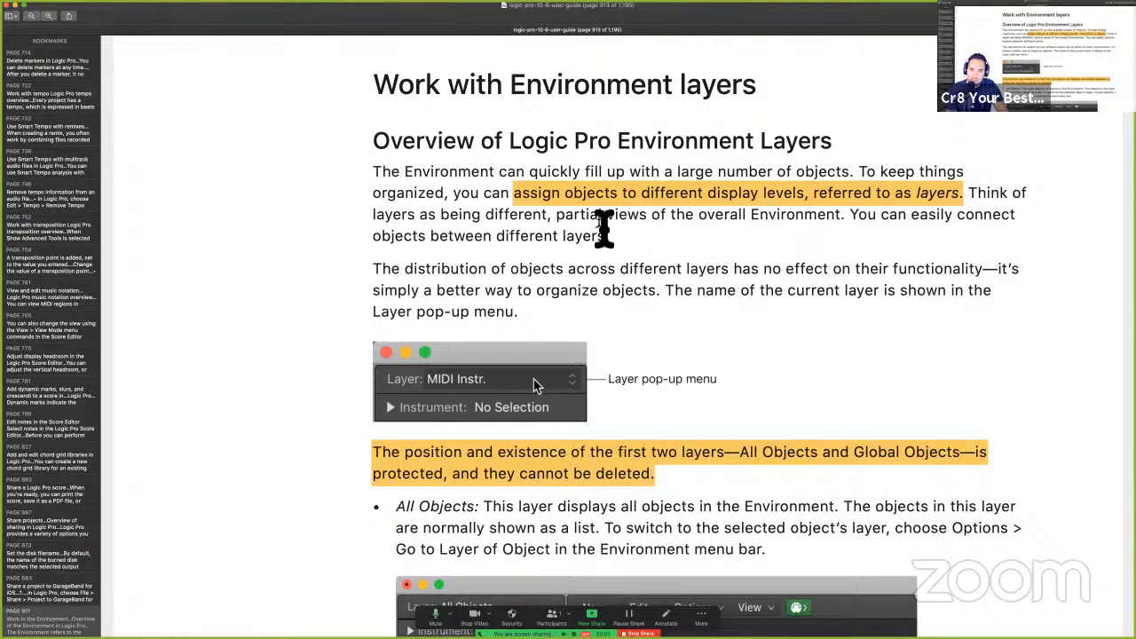
{"action": "scroll", "coordinate": [783, 287], "scroll_direction": "down", "scroll_amount": 1}
{"action": "scroll", "coordinate": [782, 287], "scroll_direction": "down", "scroll_amount": 4}
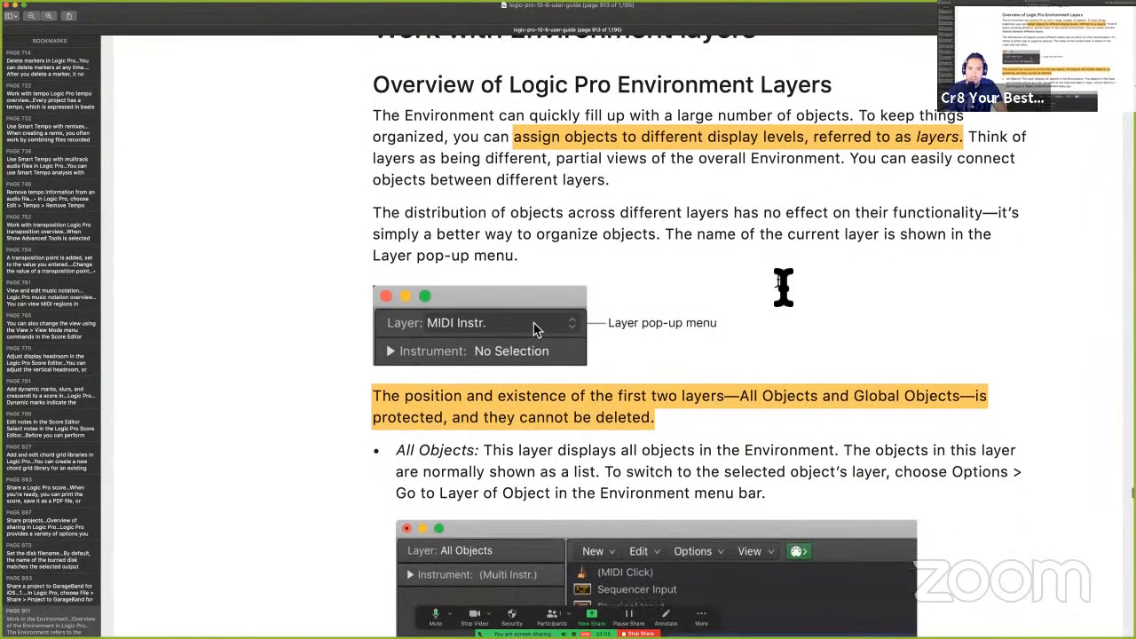
{"action": "scroll", "coordinate": [783, 288], "scroll_direction": "down", "scroll_amount": 1}
{"action": "scroll", "coordinate": [783, 285], "scroll_direction": "down", "scroll_amount": 2}
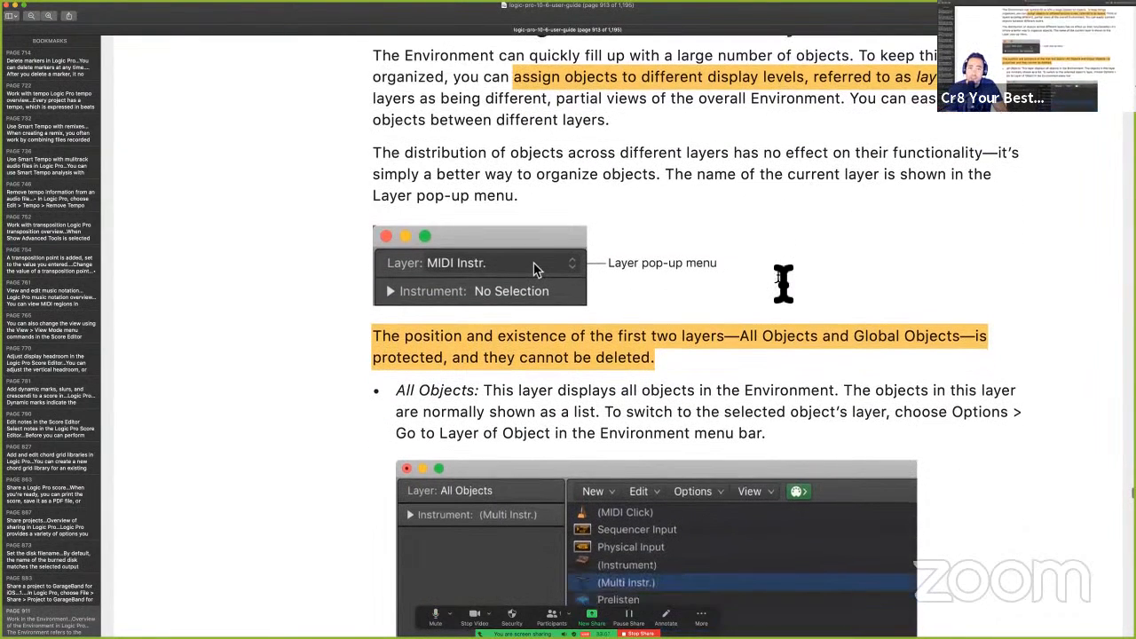
{"action": "scroll", "coordinate": [783, 284], "scroll_direction": "down", "scroll_amount": 1}
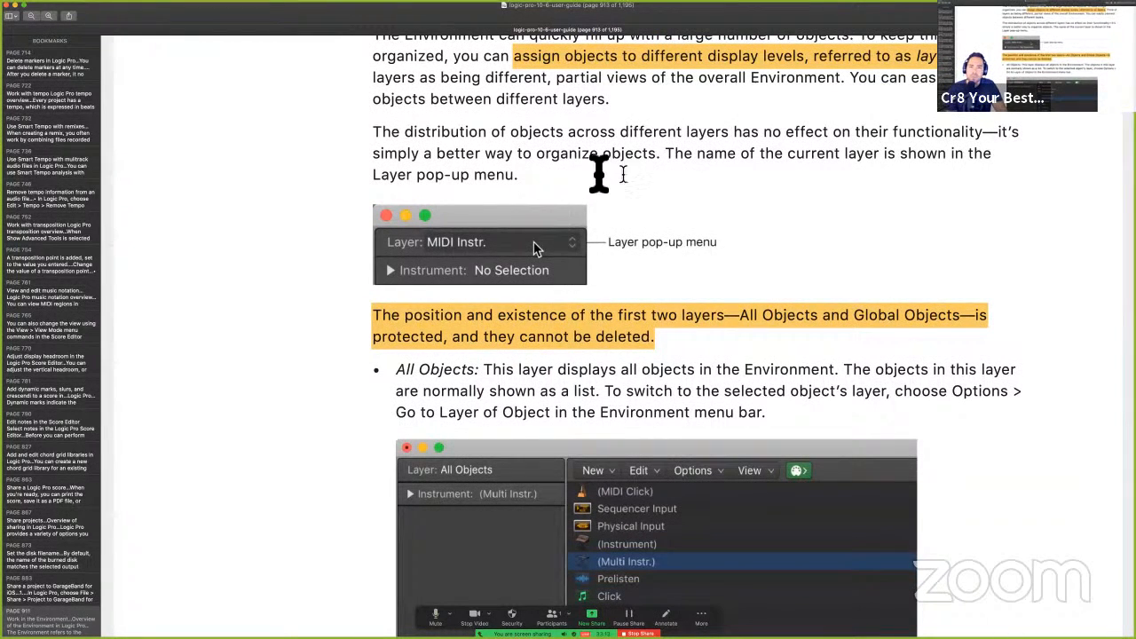
{"action": "scroll", "coordinate": [593, 164], "scroll_direction": "down", "scroll_amount": 1}
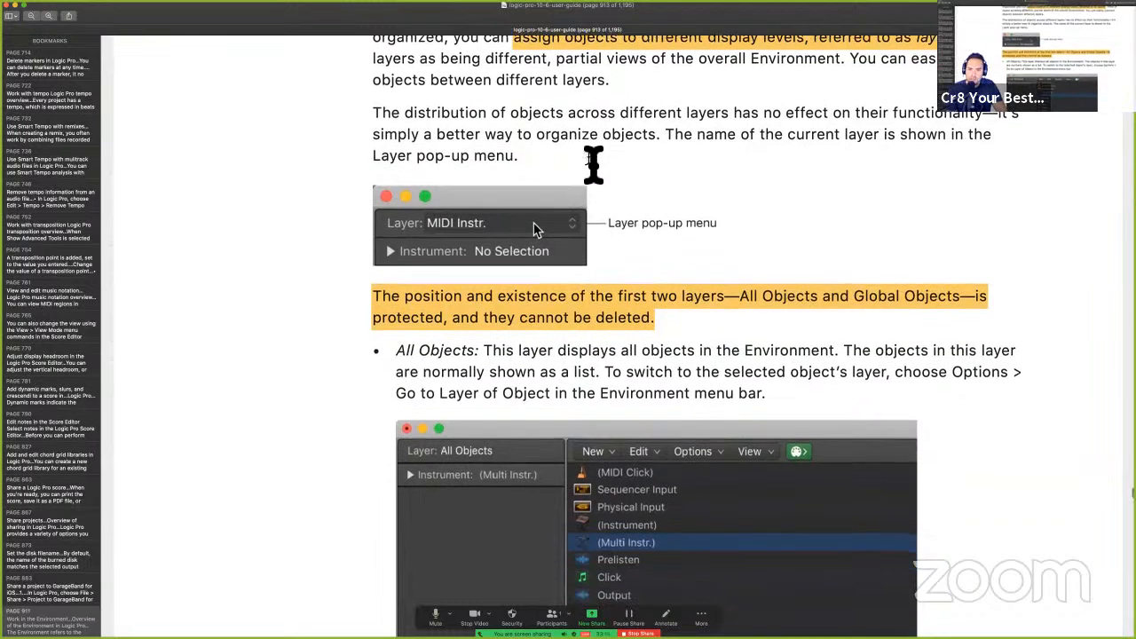
Mark the sentence on distributing objects across layers in the guide and examine the All Objects layer description and illustration.
{"action": "left_click_drag", "start_coordinate": [406, 111], "coordinate": [992, 127]}
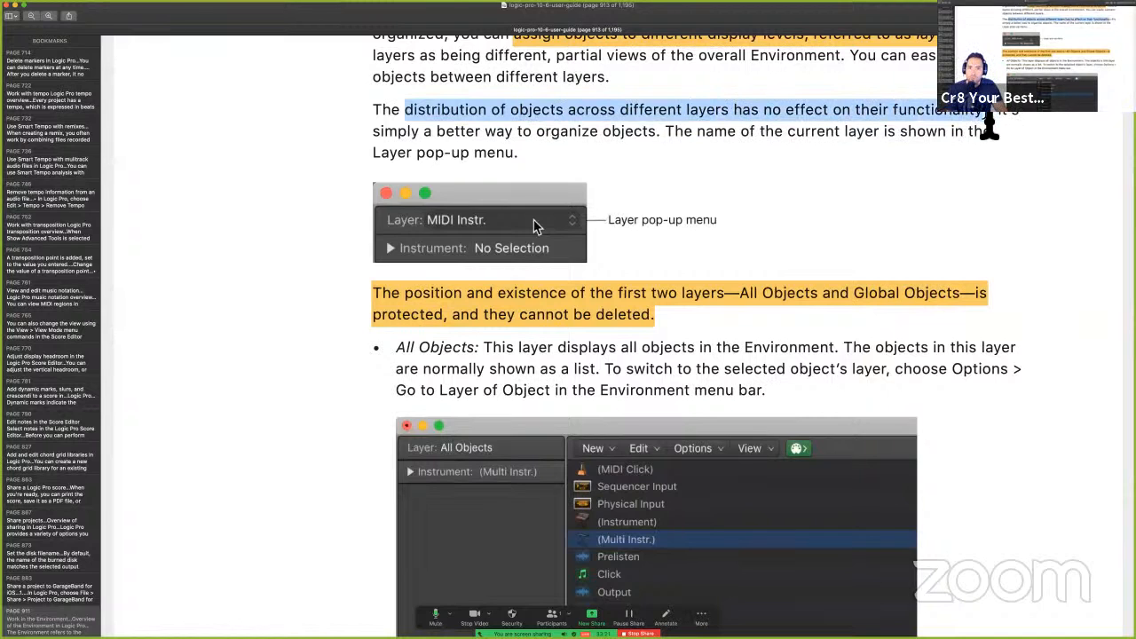
{"action": "left_click", "coordinate": [435, 142]}
{"action": "left_click", "coordinate": [652, 142], "text": "shift"}
{"action": "scroll", "coordinate": [652, 178], "scroll_direction": "down", "scroll_amount": 2}
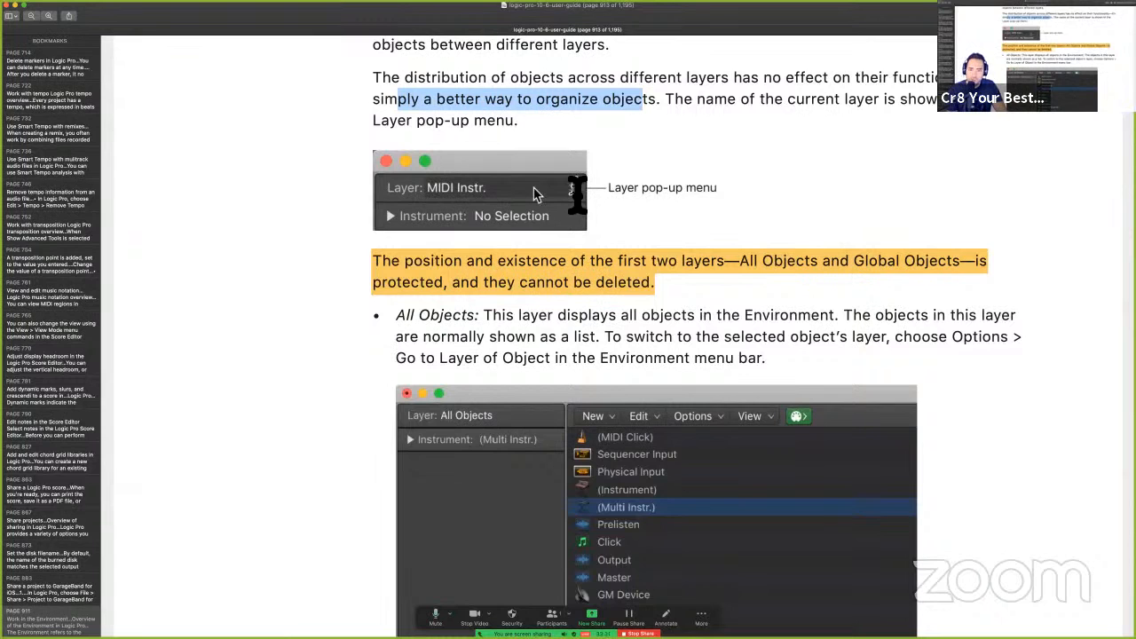
{"action": "scroll", "coordinate": [577, 194], "scroll_direction": "down", "scroll_amount": 3}
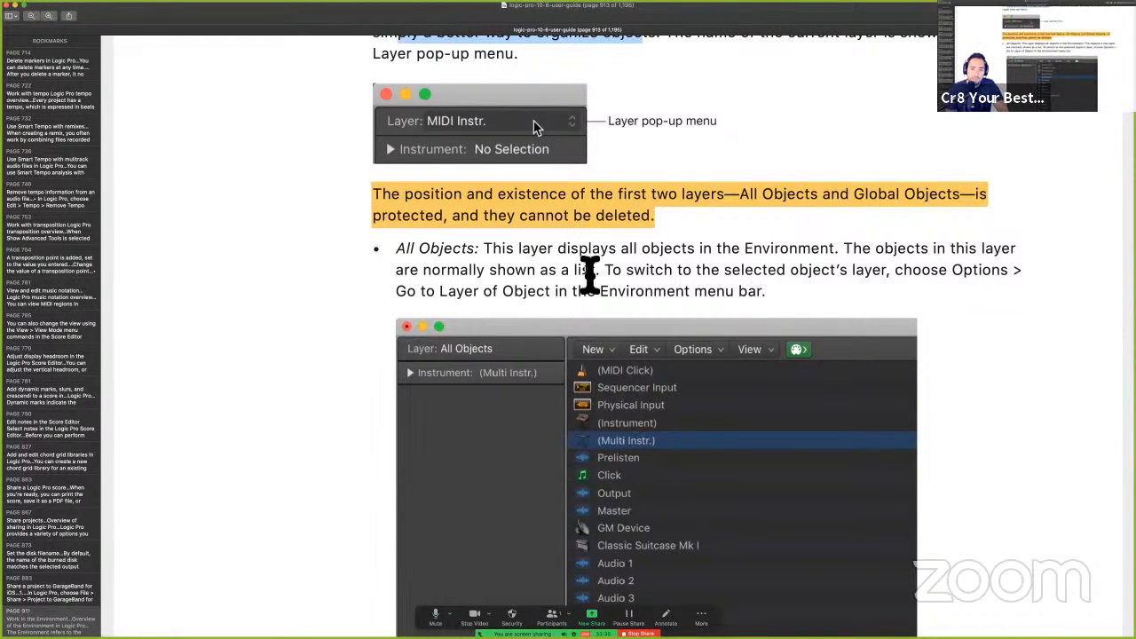
{"action": "scroll", "coordinate": [591, 275], "scroll_direction": "down", "scroll_amount": 2}
{"action": "scroll", "coordinate": [591, 275], "scroll_direction": "down", "scroll_amount": 1}
Switch to Logic Pro and view the available layers for the Mixer Environment window.
{"action": "key", "text": "ctrl+Right"}
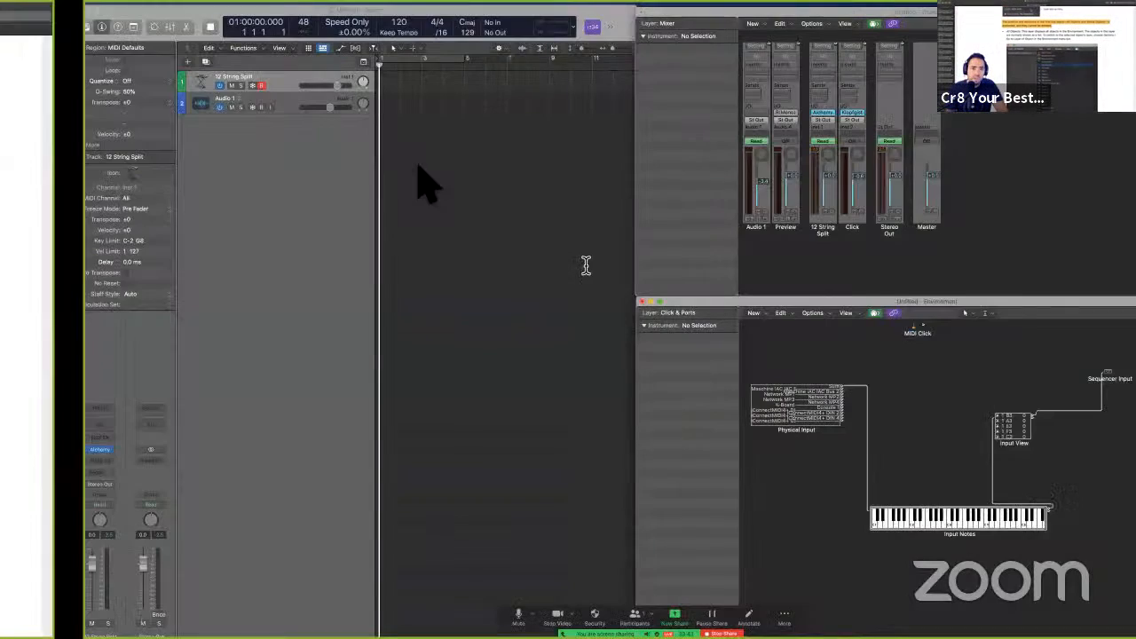
{"action": "left_click", "coordinate": [612, 23]}
{"action": "mouse_move", "coordinate": [626, 7]}
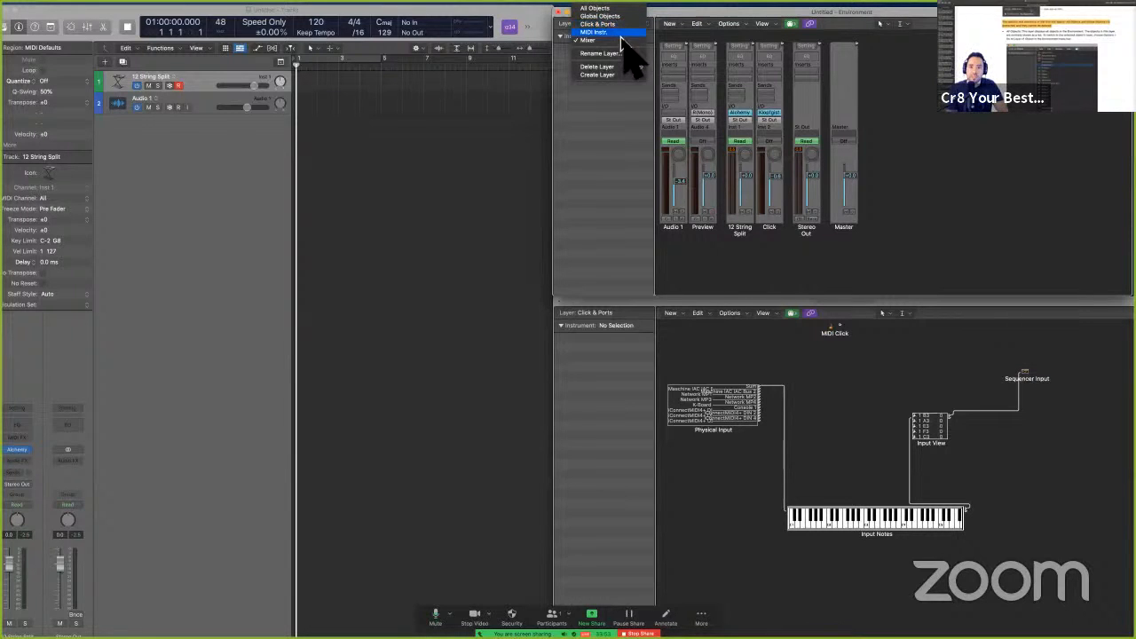
{"action": "left_click", "coordinate": [680, 268]}
Return to the user guide PDF and read the All Objects layer description and its illustrated object list.
{"action": "key", "text": "ctrl+Left"}
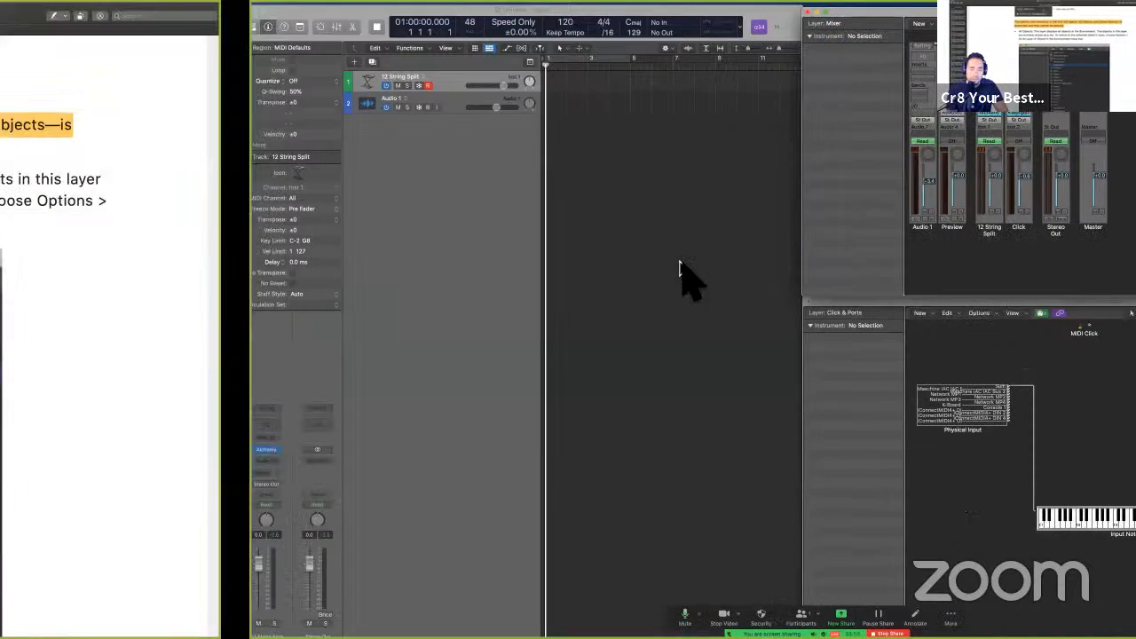
{"action": "scroll", "coordinate": [684, 271], "scroll_direction": "down", "scroll_amount": 1}
{"action": "scroll", "coordinate": [683, 271], "scroll_direction": "down", "scroll_amount": 3}
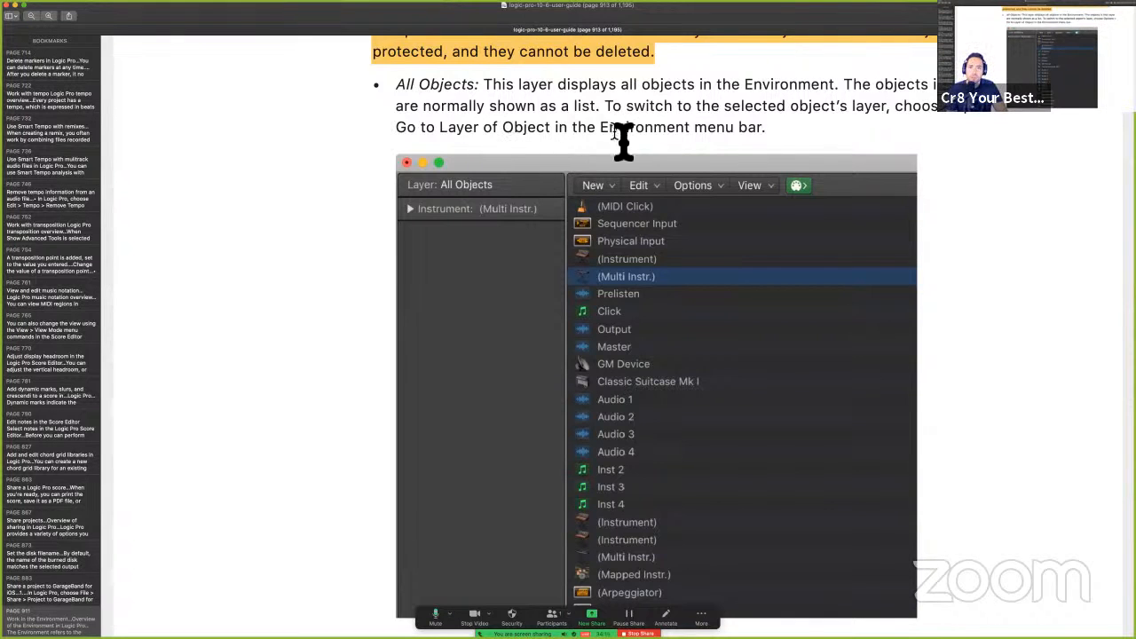
{"action": "scroll", "coordinate": [685, 139], "scroll_direction": "down", "scroll_amount": 3}
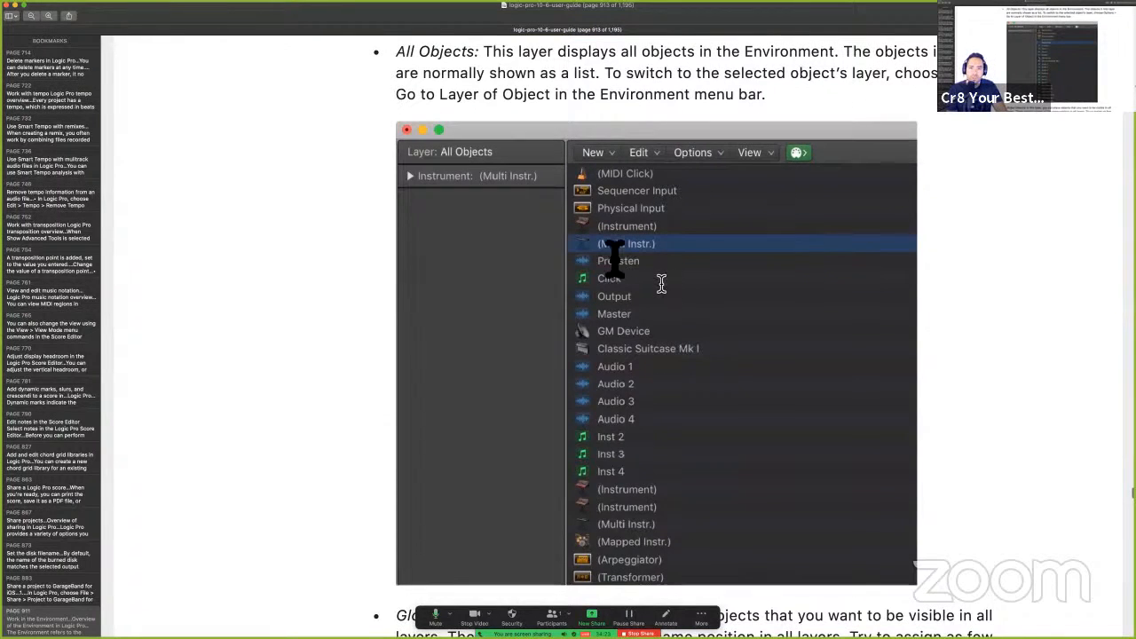
Switch to Logic Pro and try Go to Layer of Object in the Mixer Environment window without an object selected.
{"action": "key", "text": "ctrl+Right"}
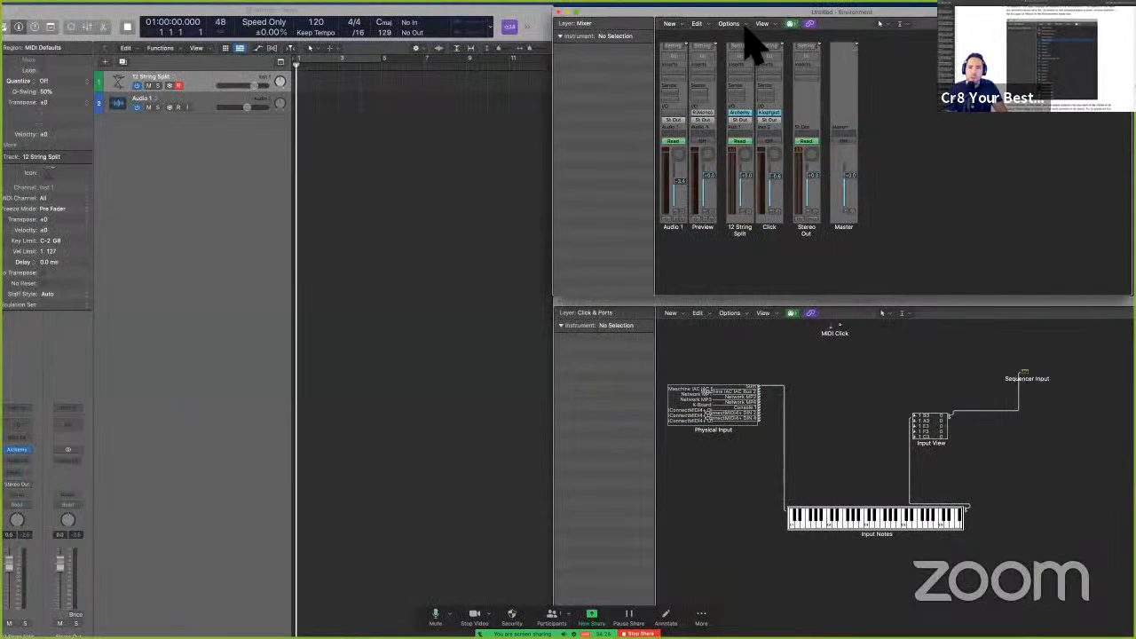
{"action": "left_click", "coordinate": [731, 24]}
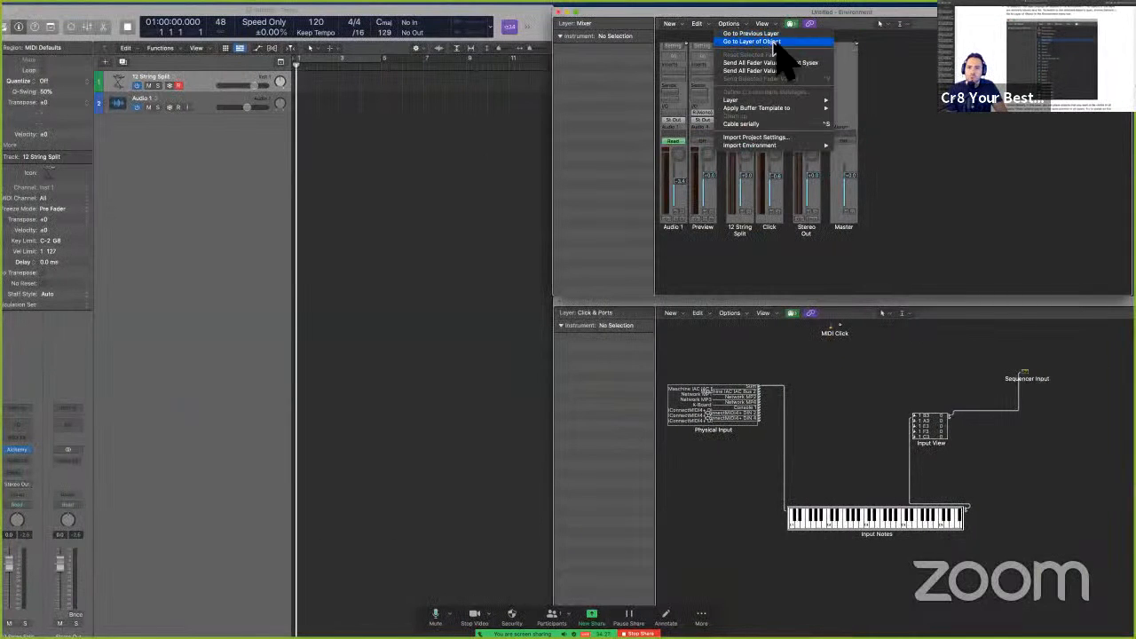
{"action": "left_click", "coordinate": [773, 43]}
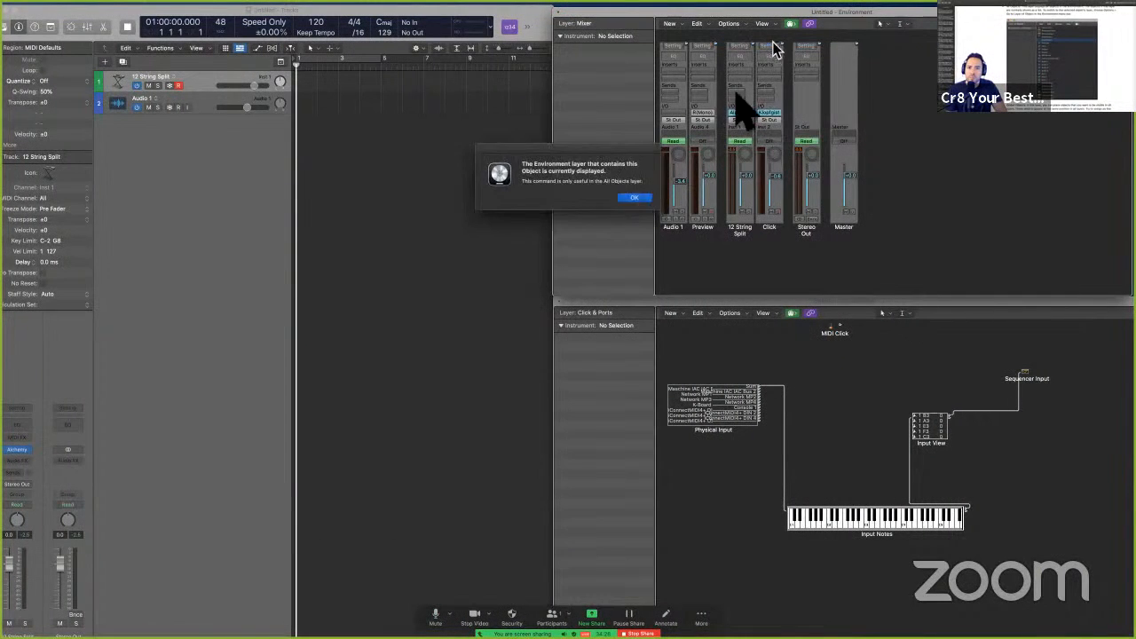
{"action": "left_click", "coordinate": [634, 199]}
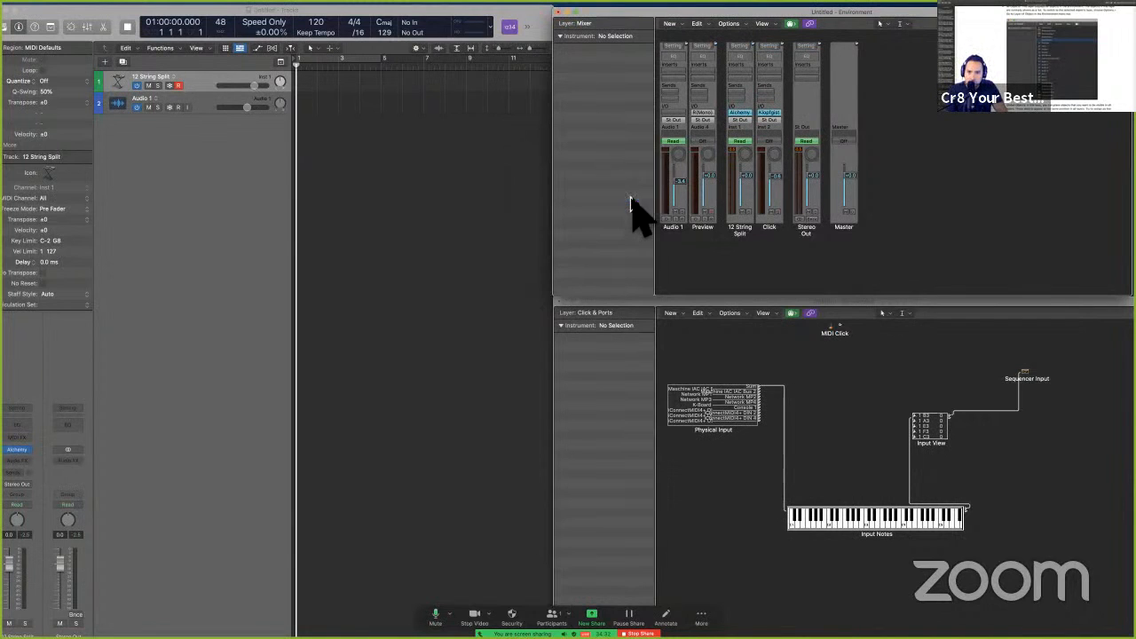
Select the 12 String Split channel strip in the Mixer layer and try Go to Layer of Object on it.
{"action": "left_click", "coordinate": [740, 233]}
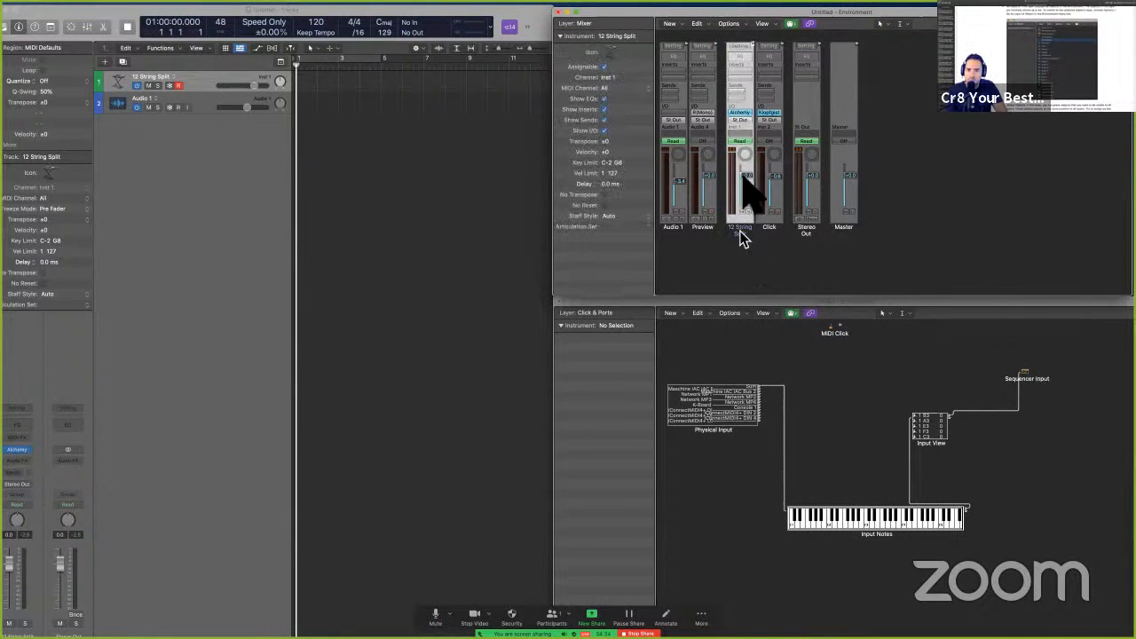
{"action": "left_click", "coordinate": [737, 23]}
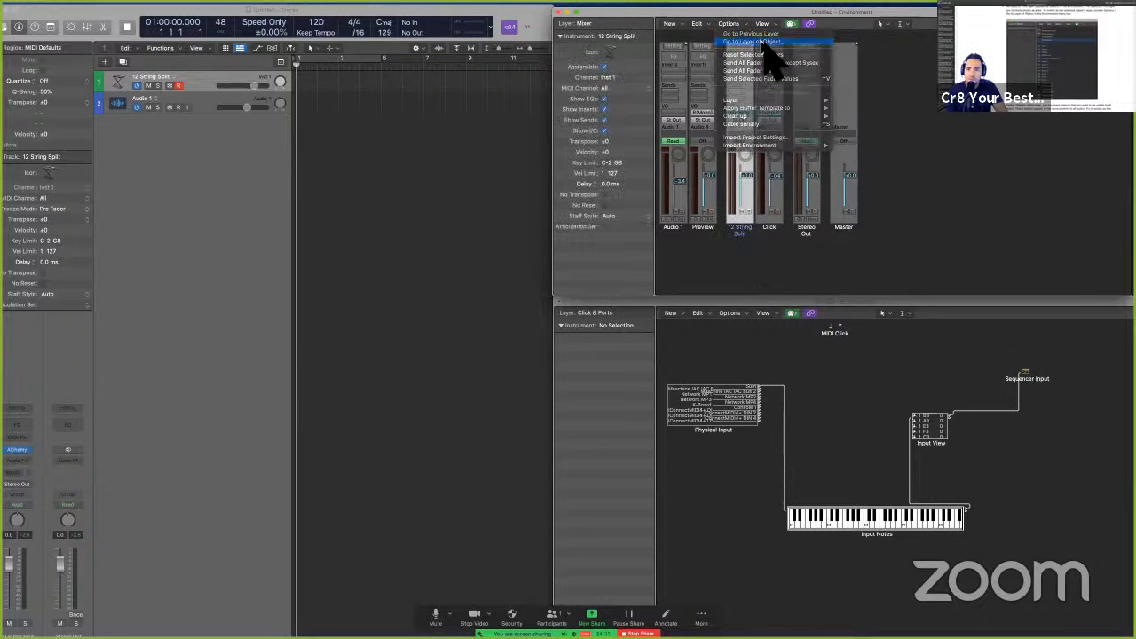
{"action": "left_click", "coordinate": [762, 41]}
{"action": "left_click", "coordinate": [639, 201]}
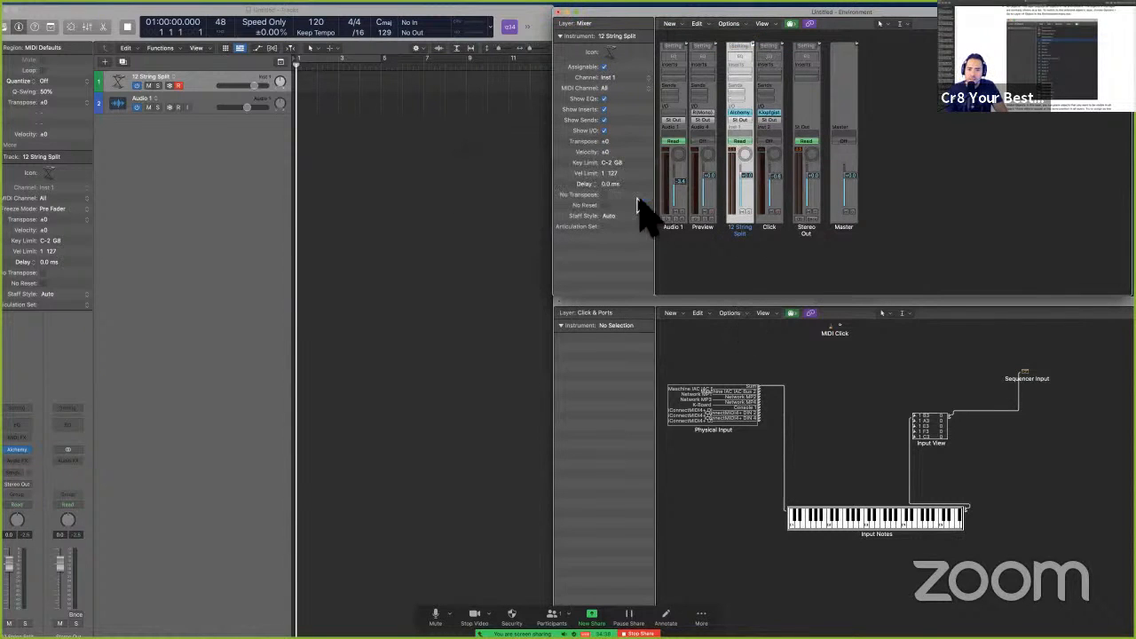
Select the Physical Input object in the Click & Ports layer and try Go to Layer of Object on it.
{"action": "left_click", "coordinate": [712, 345]}
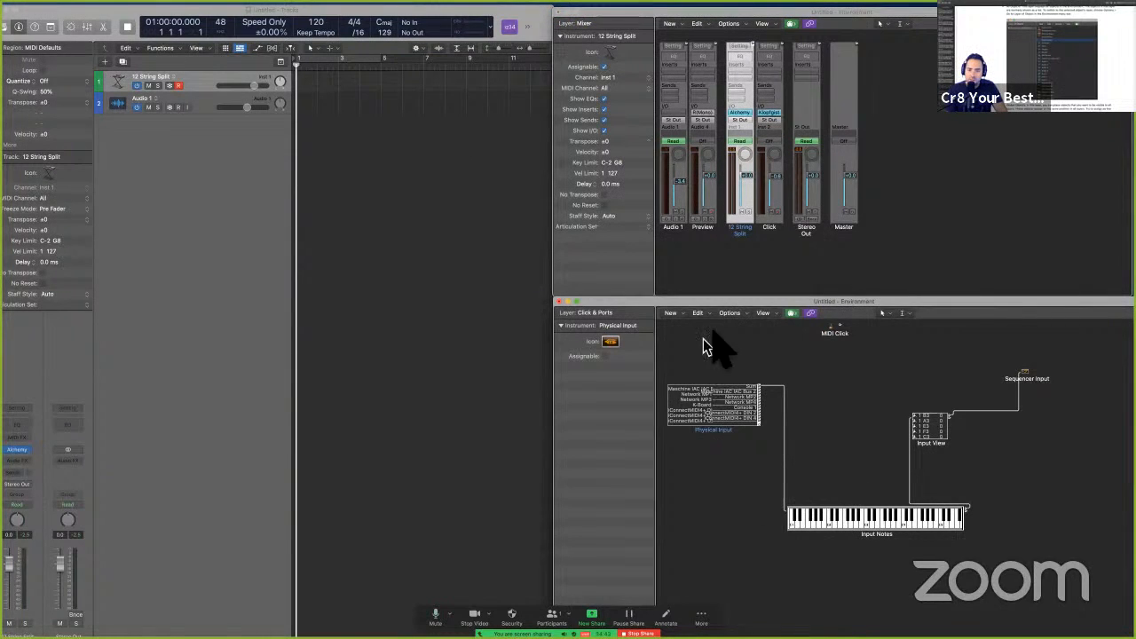
{"action": "left_click", "coordinate": [727, 314]}
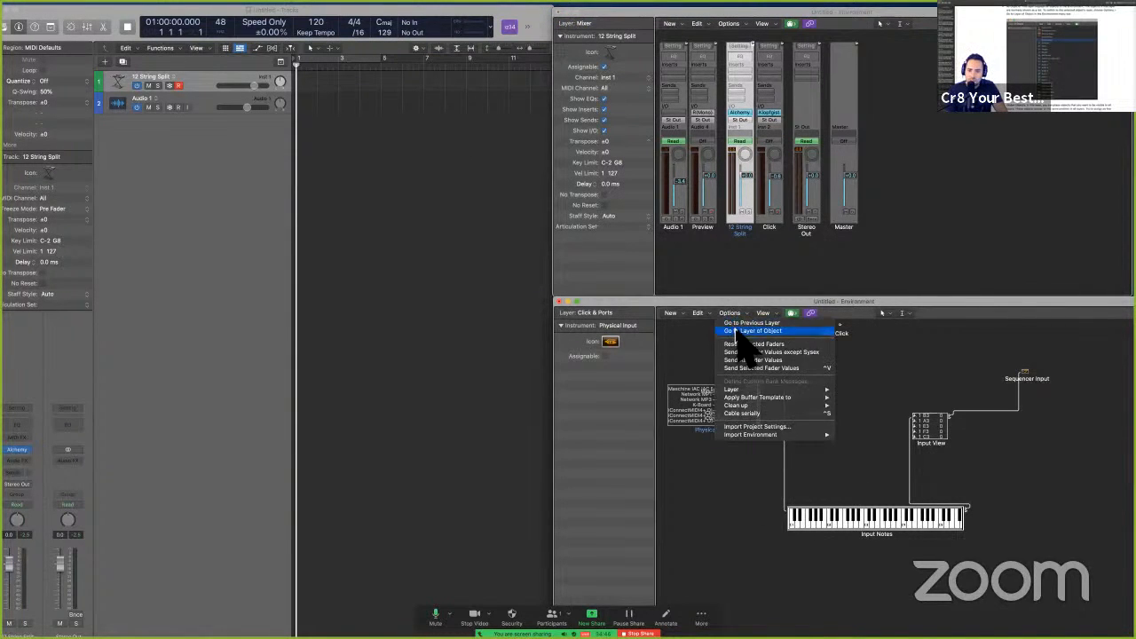
{"action": "left_click", "coordinate": [735, 332]}
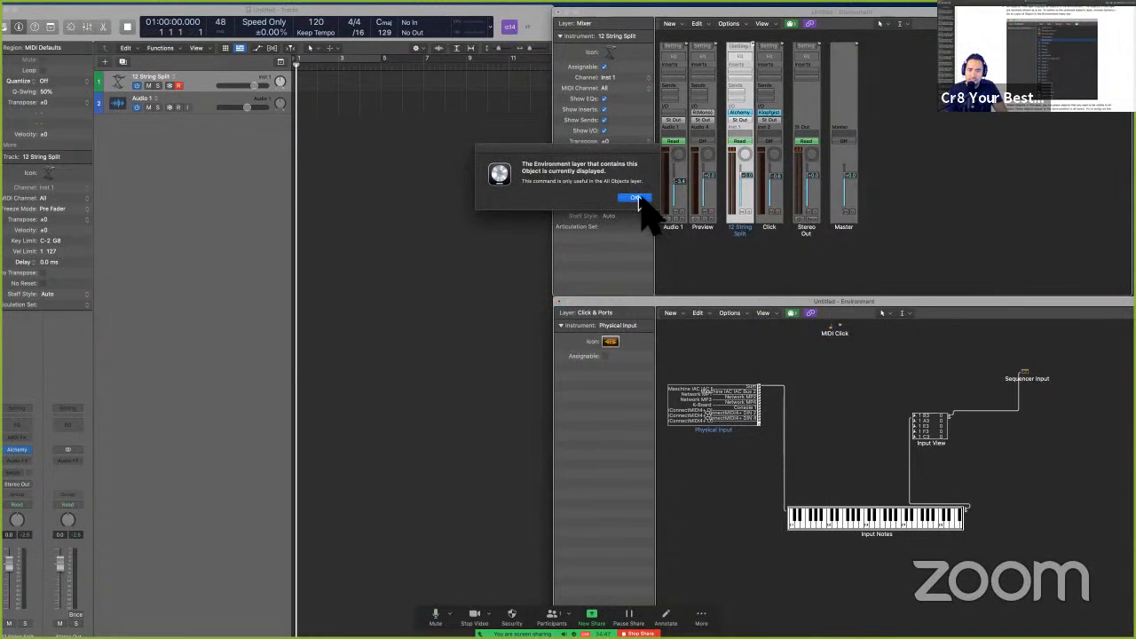
{"action": "left_click", "coordinate": [636, 198]}
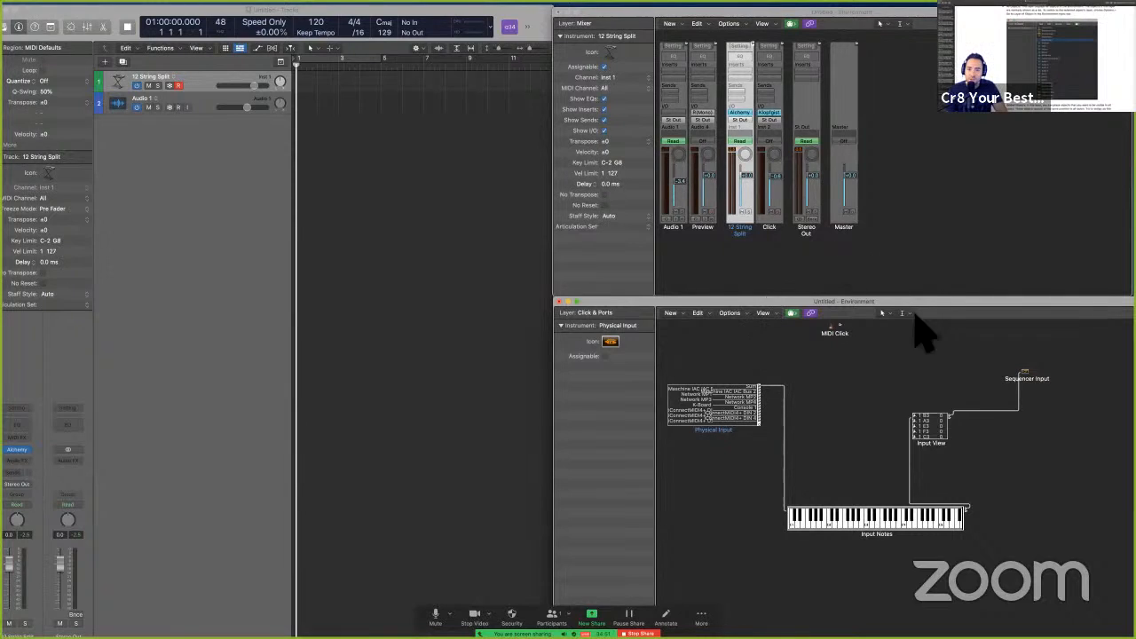
Move the MIDI Click object from Click & Ports into the Mixer layer and try Go to Layer of Object on it.
{"action": "left_click_drag", "start_coordinate": [836, 332], "coordinate": [950, 204]}
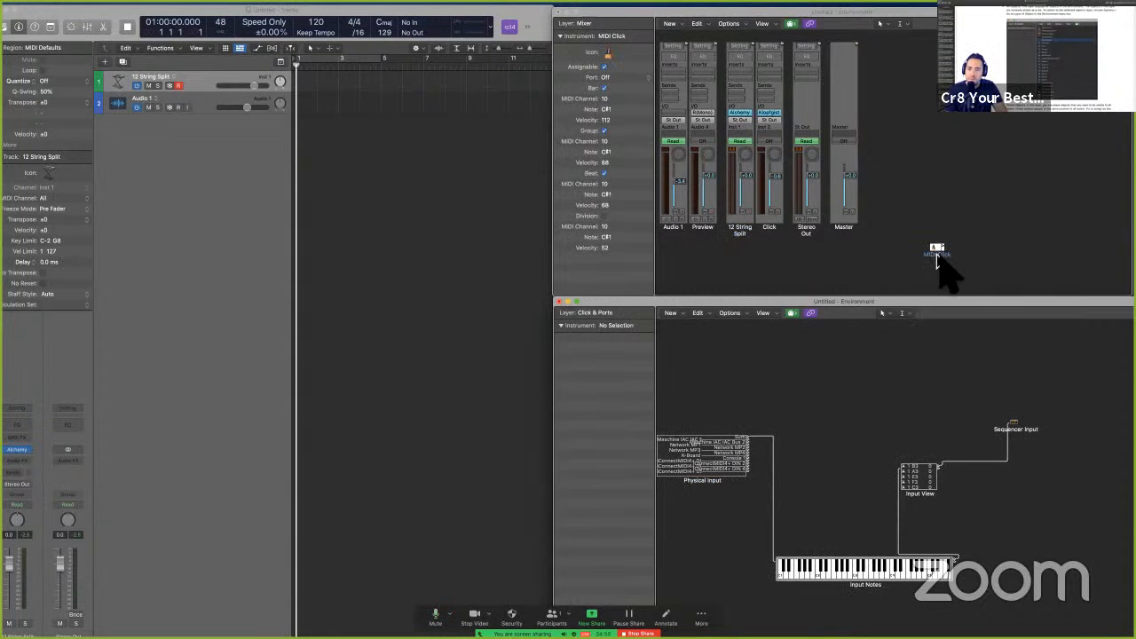
{"action": "left_click", "coordinate": [734, 24]}
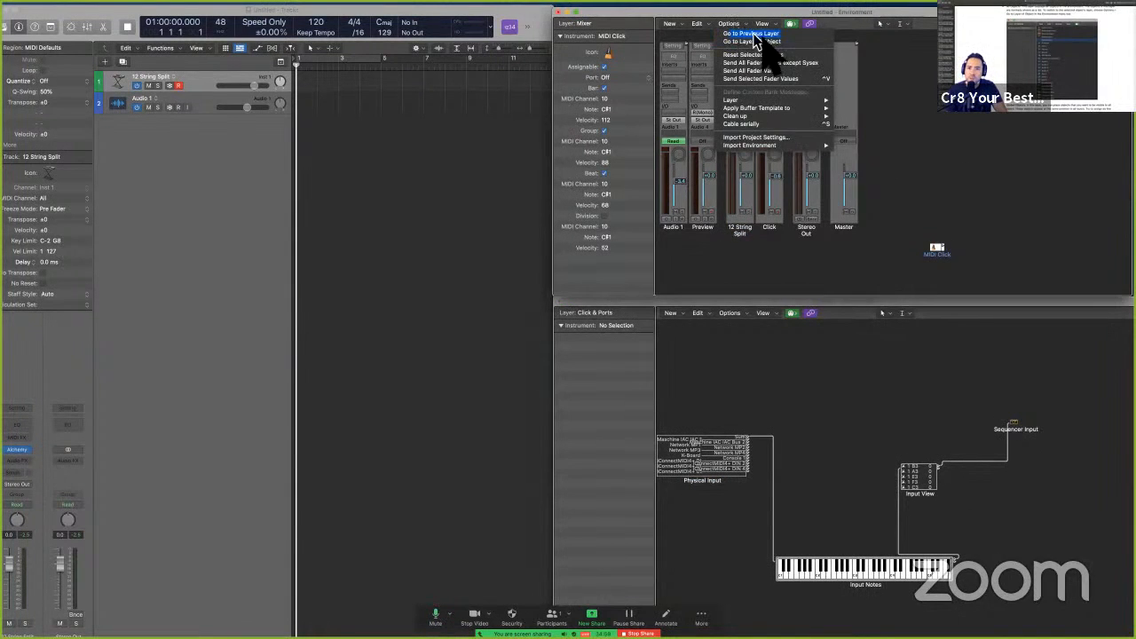
{"action": "left_click", "coordinate": [769, 41]}
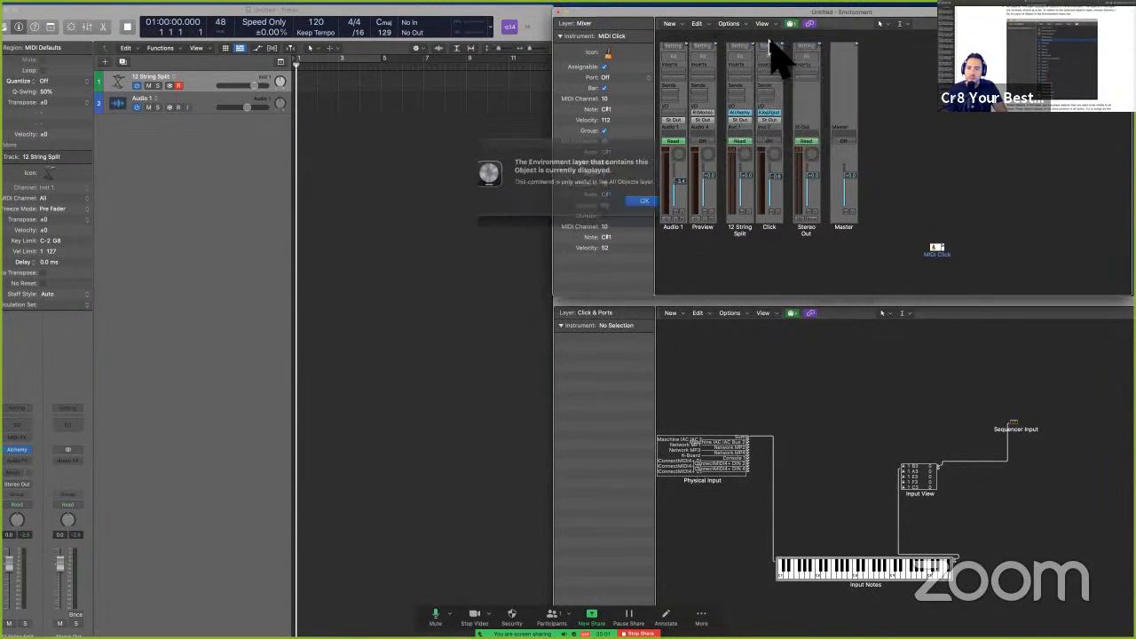
{"action": "left_click", "coordinate": [632, 199]}
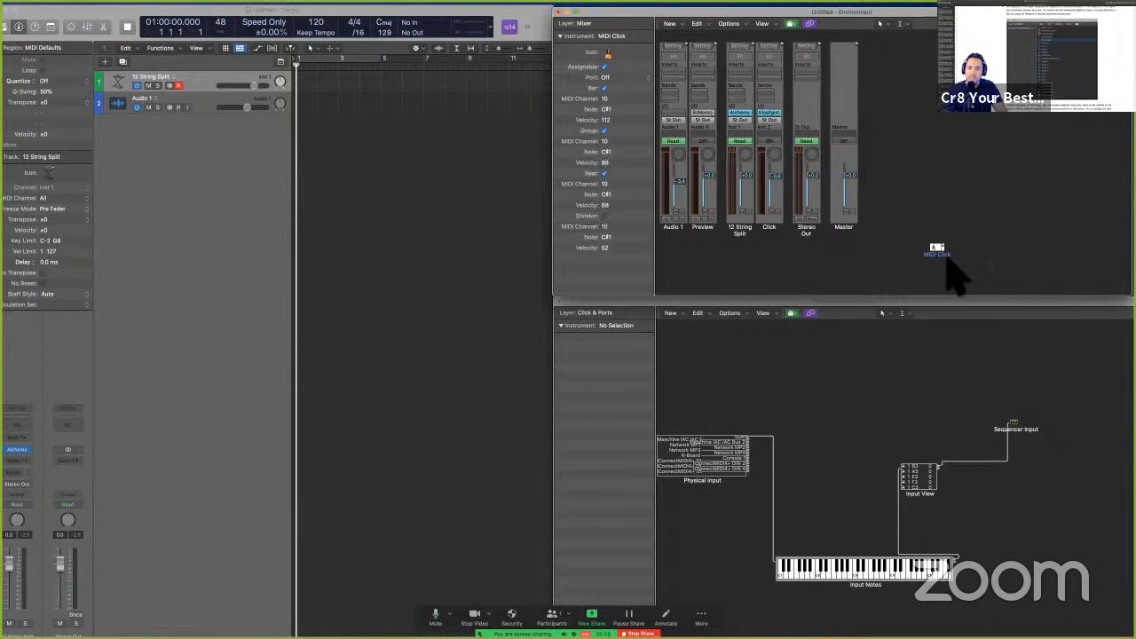
Move the MIDI Click object back to the Click & Ports layer and switch the Mixer Environment window to All Objects.
{"action": "left_click_drag", "start_coordinate": [890, 366], "coordinate": [834, 377]}
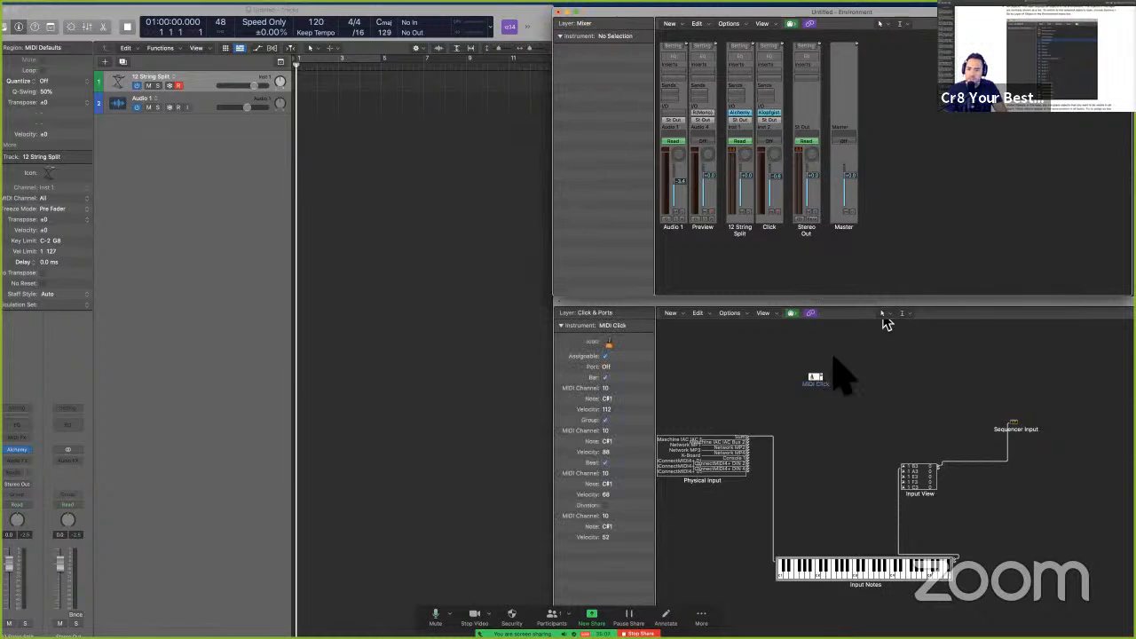
{"action": "left_click", "coordinate": [598, 25]}
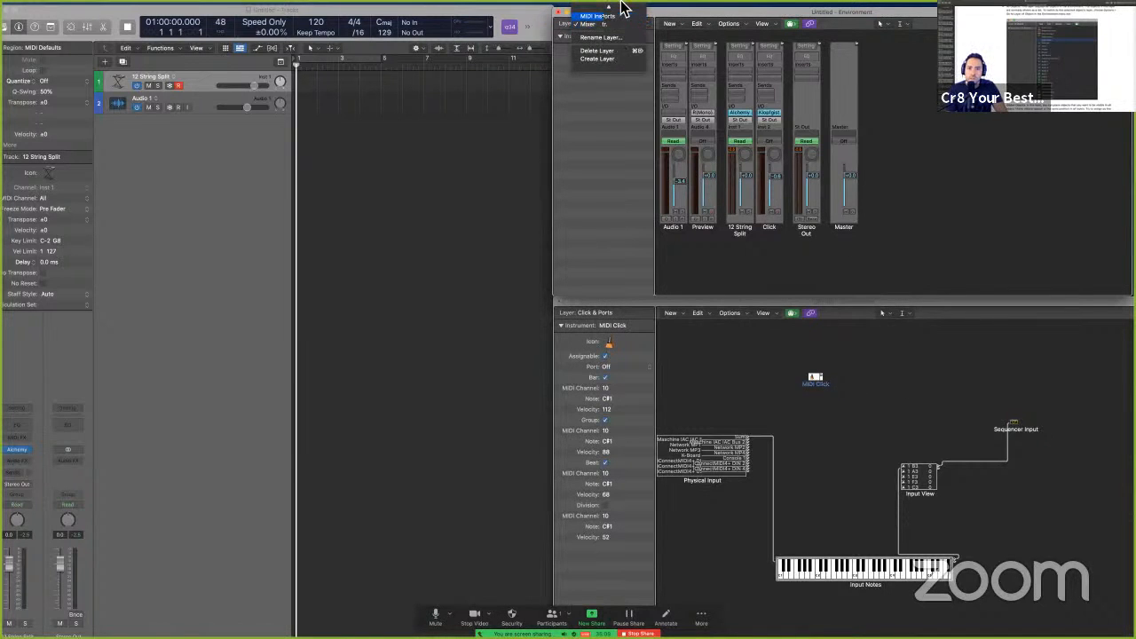
{"action": "left_click", "coordinate": [612, 8]}
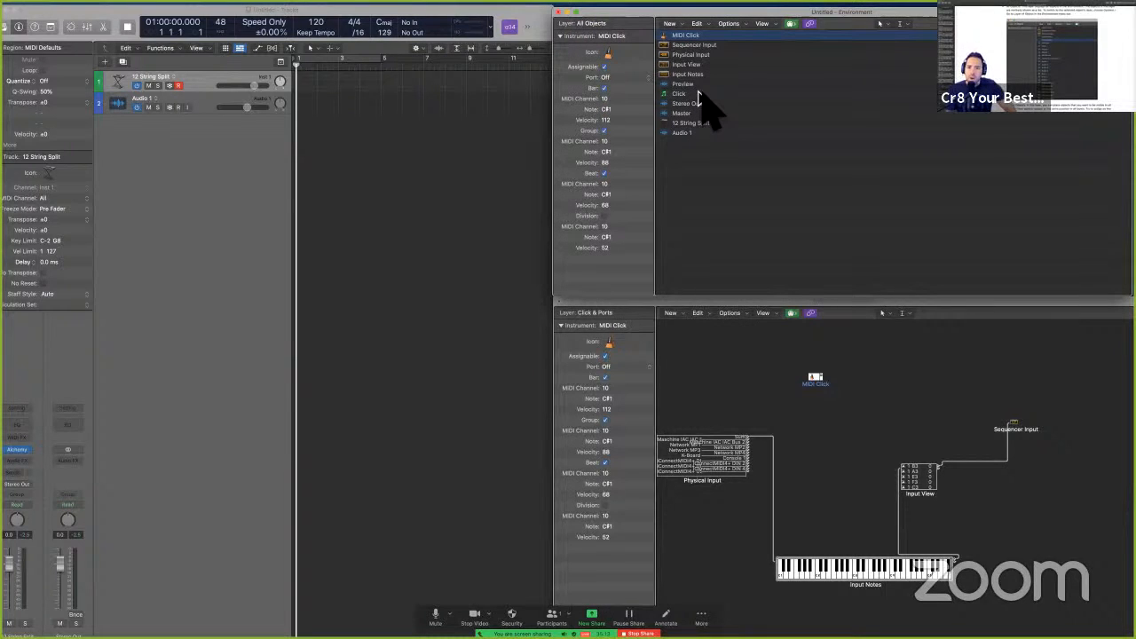
Select Click in the All Objects list, turn off Link in the other Environment window, and test selecting different objects in the list.
{"action": "left_click", "coordinate": [698, 94]}
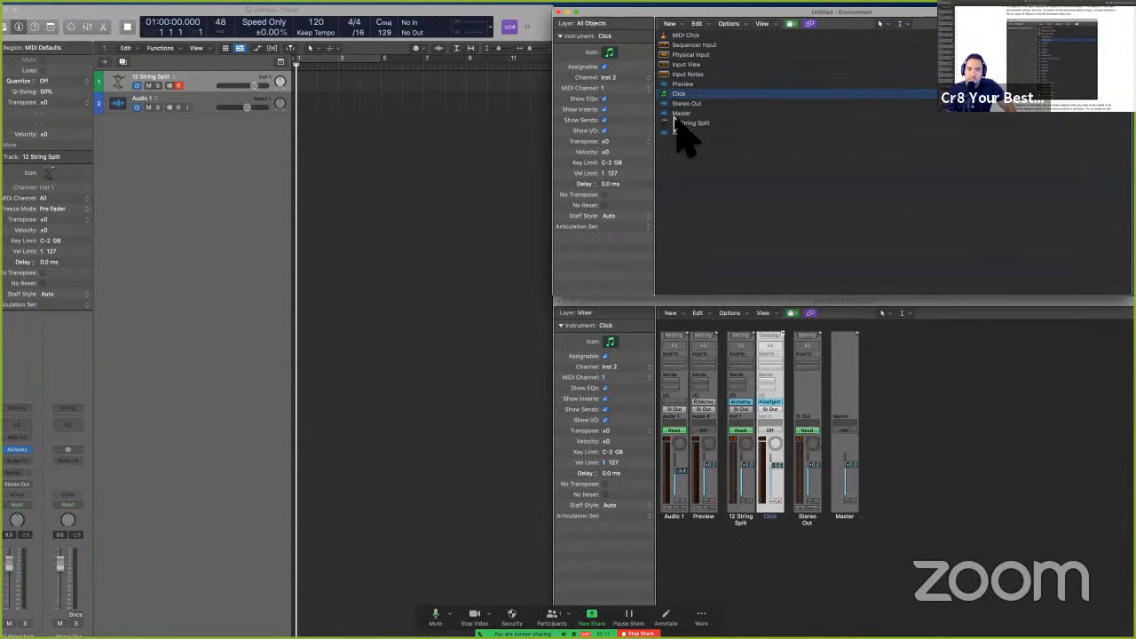
{"action": "left_click", "coordinate": [810, 315]}
{"action": "left_click", "coordinate": [699, 103]}
{"action": "left_click", "coordinate": [699, 93]}
{"action": "left_click", "coordinate": [699, 73]}
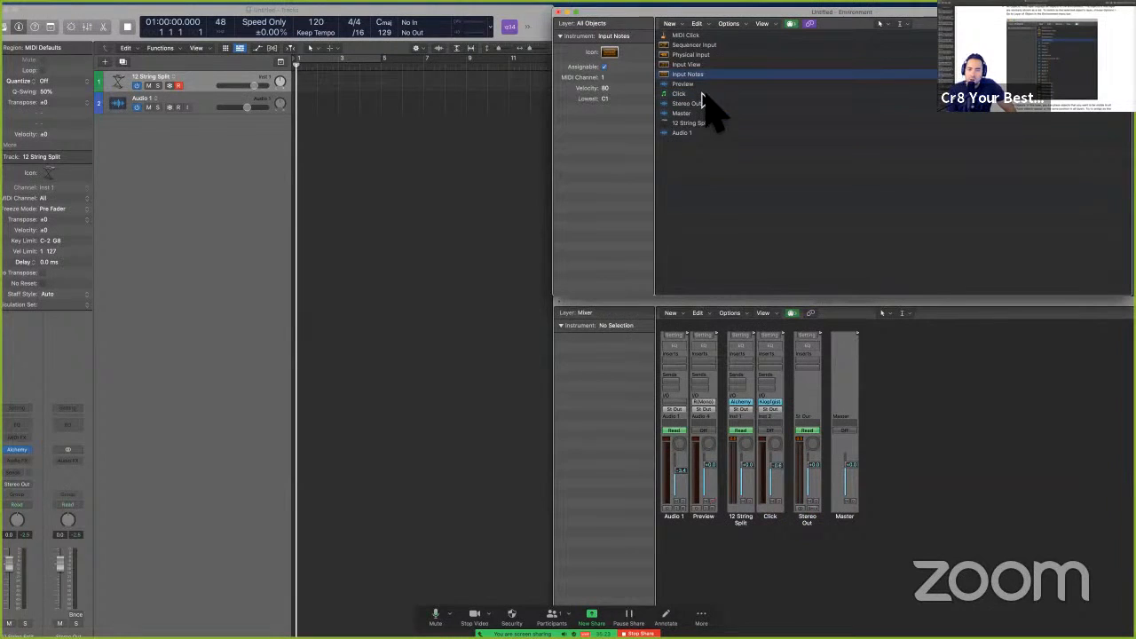
{"action": "left_click", "coordinate": [699, 93]}
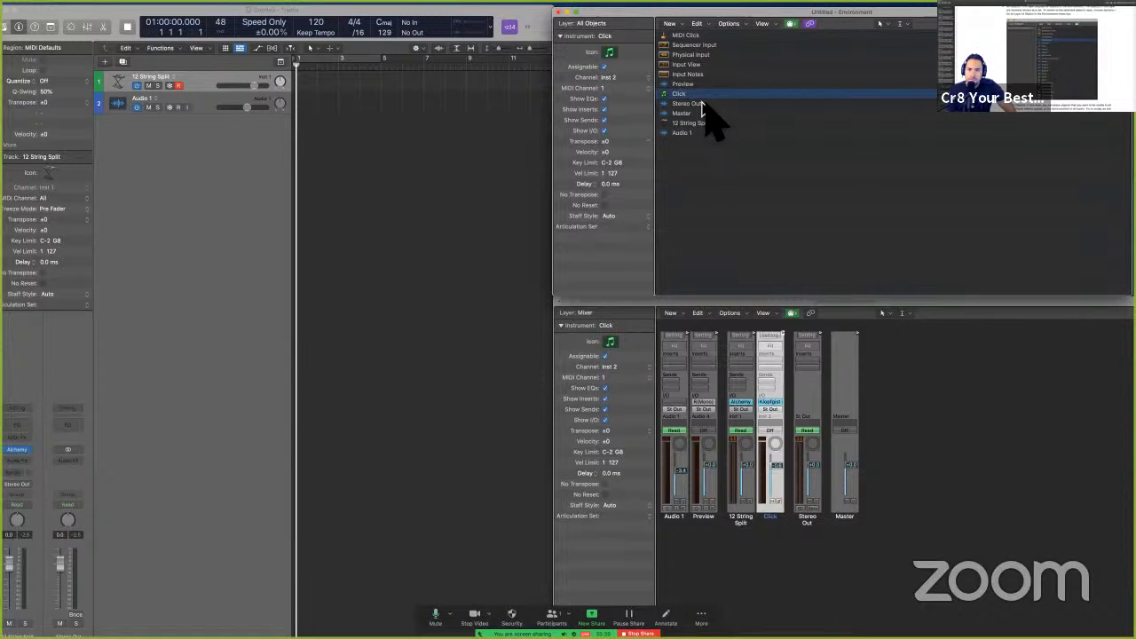
Select Input Notes in the All Objects list and go to the layer of that object.
{"action": "left_click", "coordinate": [700, 74]}
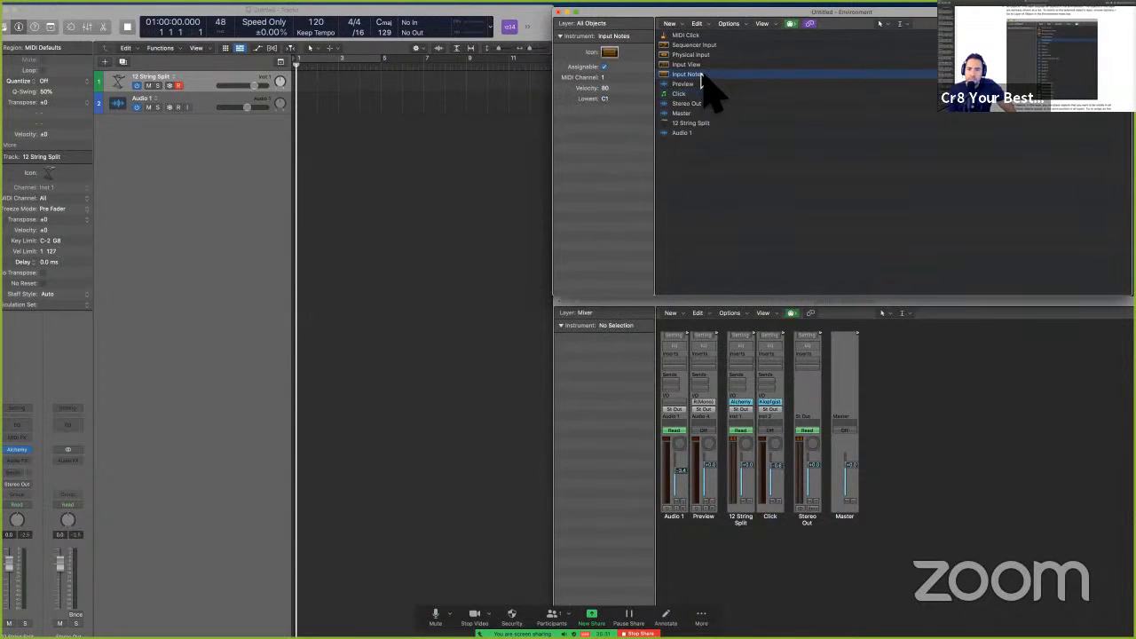
{"action": "left_click", "coordinate": [728, 24]}
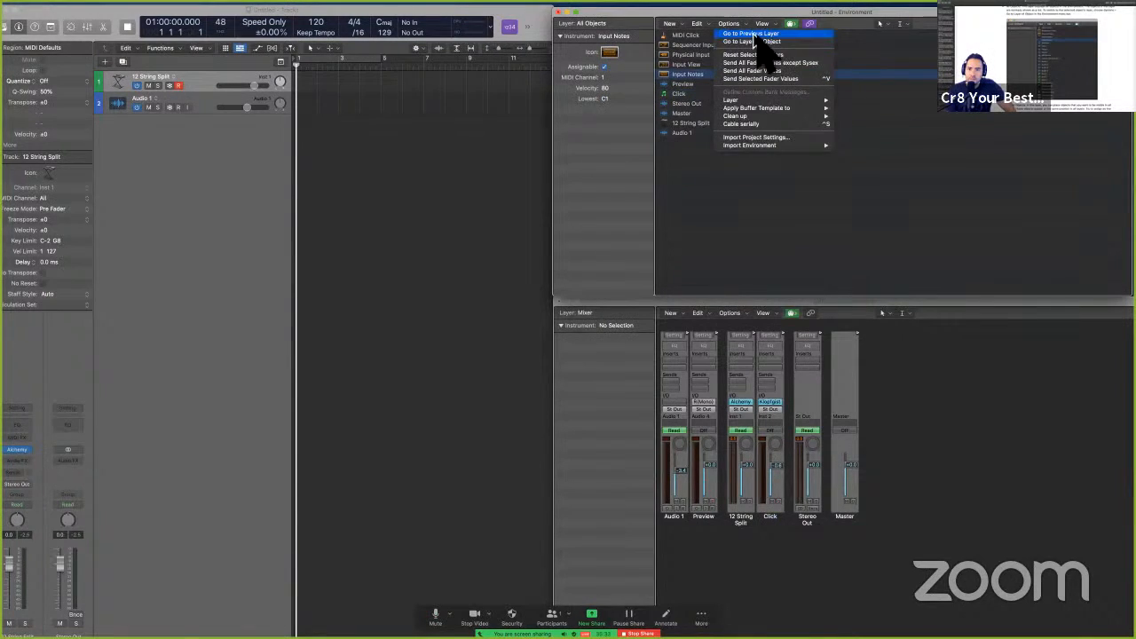
{"action": "left_click", "coordinate": [759, 42]}
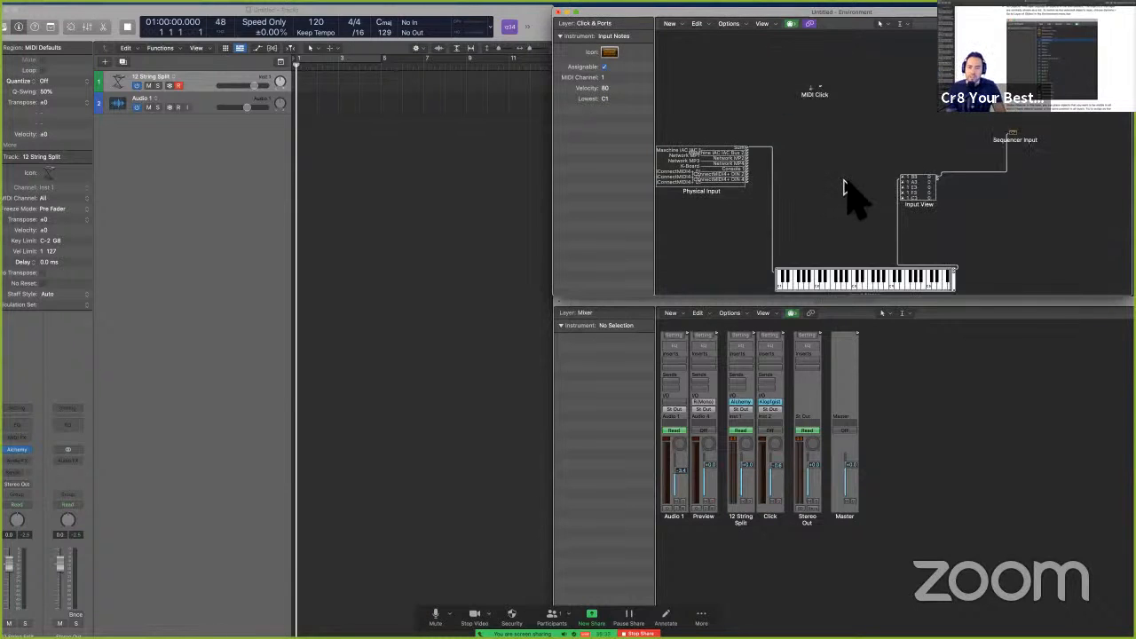
{"action": "left_click", "coordinate": [728, 24]}
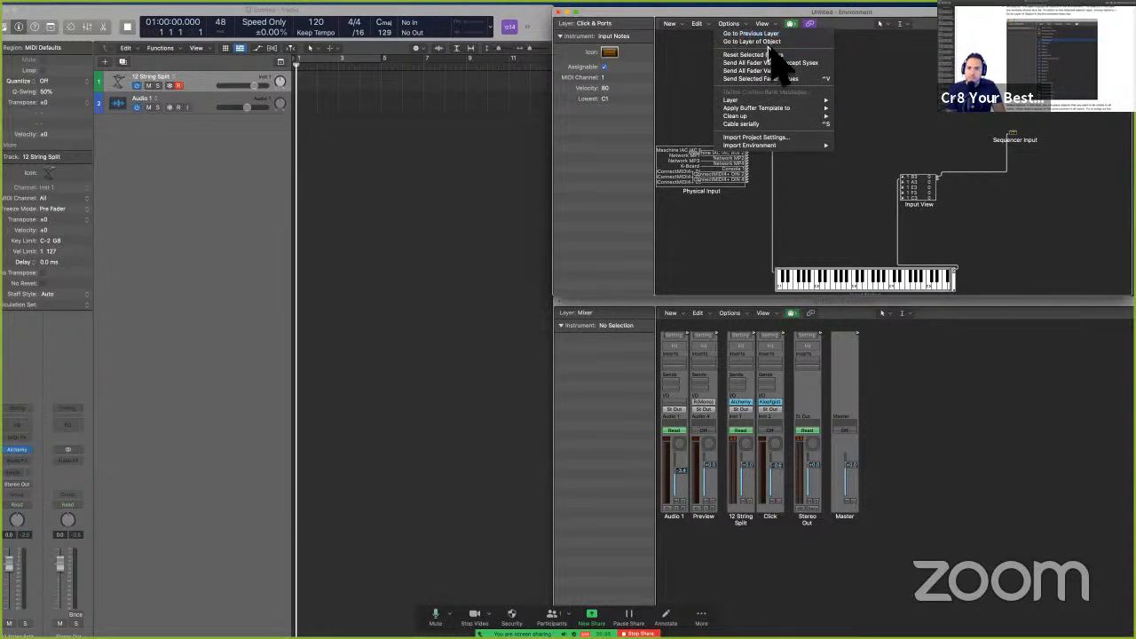
{"action": "left_click", "coordinate": [915, 98]}
Return to the user guide PDF and read the Global Objects layer description on page 913.
{"action": "key", "text": "ctrl+Left"}
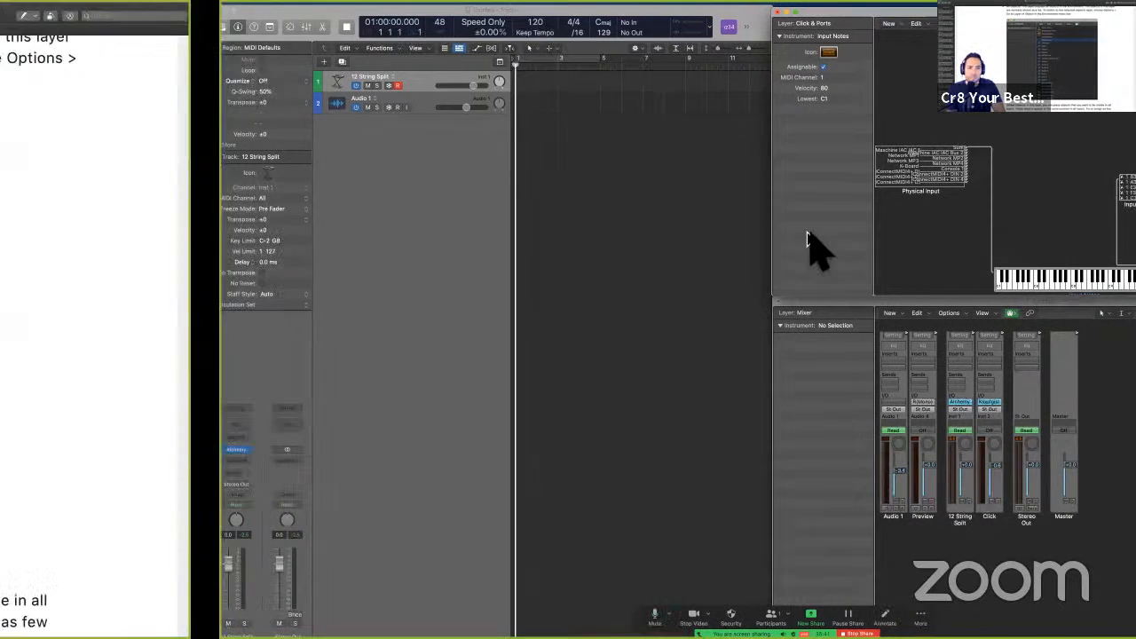
{"action": "scroll", "coordinate": [766, 404], "scroll_direction": "down", "scroll_amount": 5}
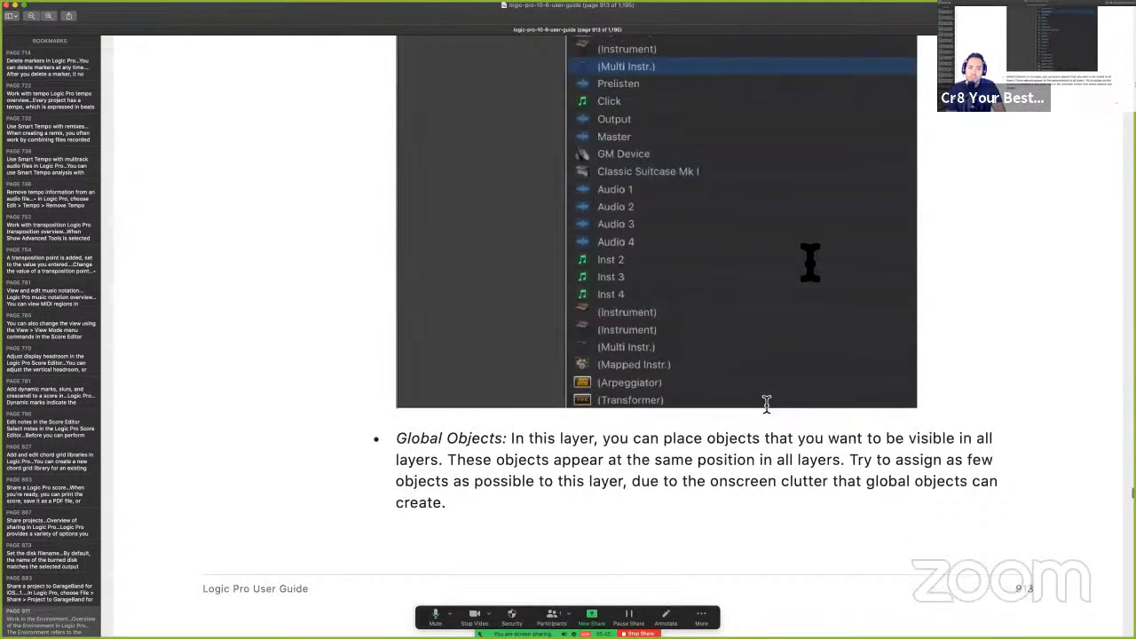
{"action": "scroll", "coordinate": [766, 403], "scroll_direction": "down", "scroll_amount": 3}
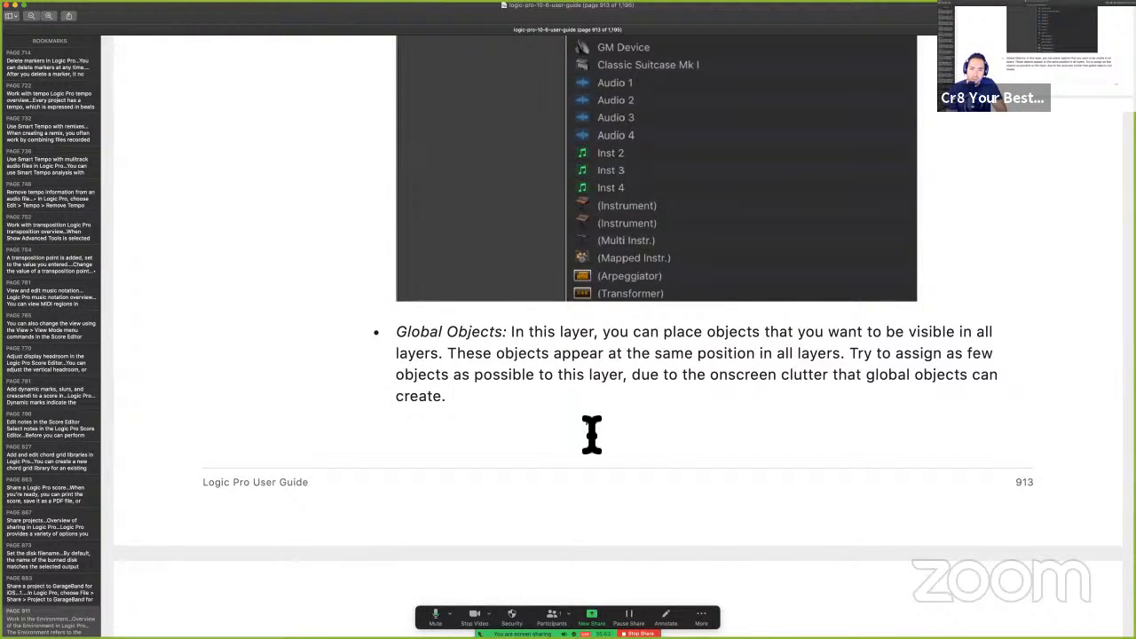
{"action": "scroll", "coordinate": [592, 442], "scroll_direction": "up", "scroll_amount": 5}
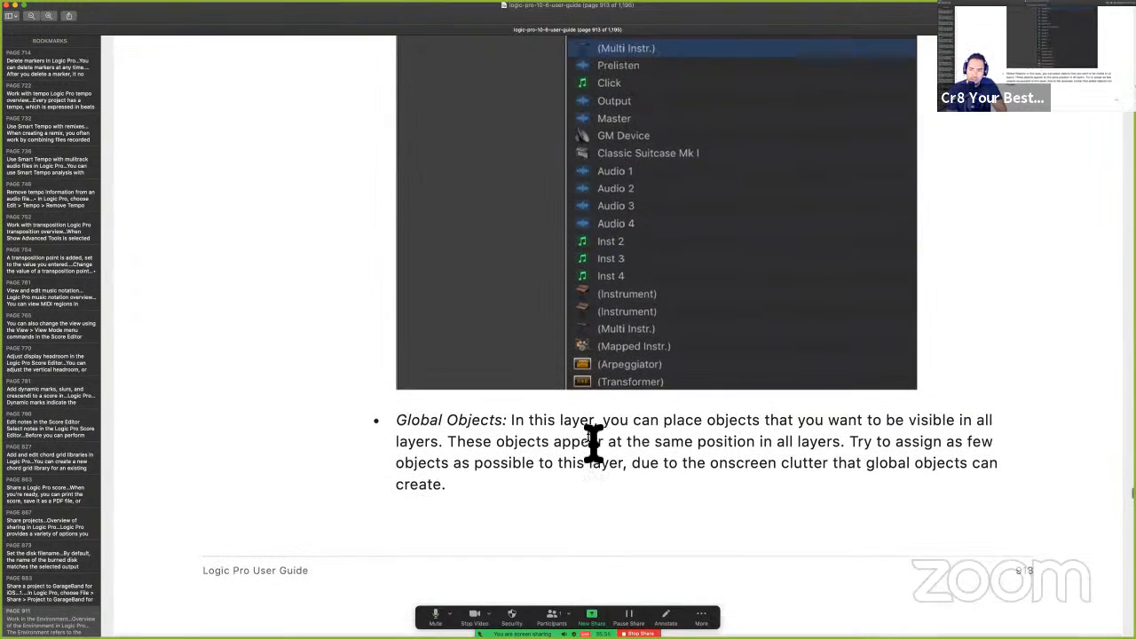
{"action": "scroll", "coordinate": [593, 441], "scroll_direction": "up", "scroll_amount": 5}
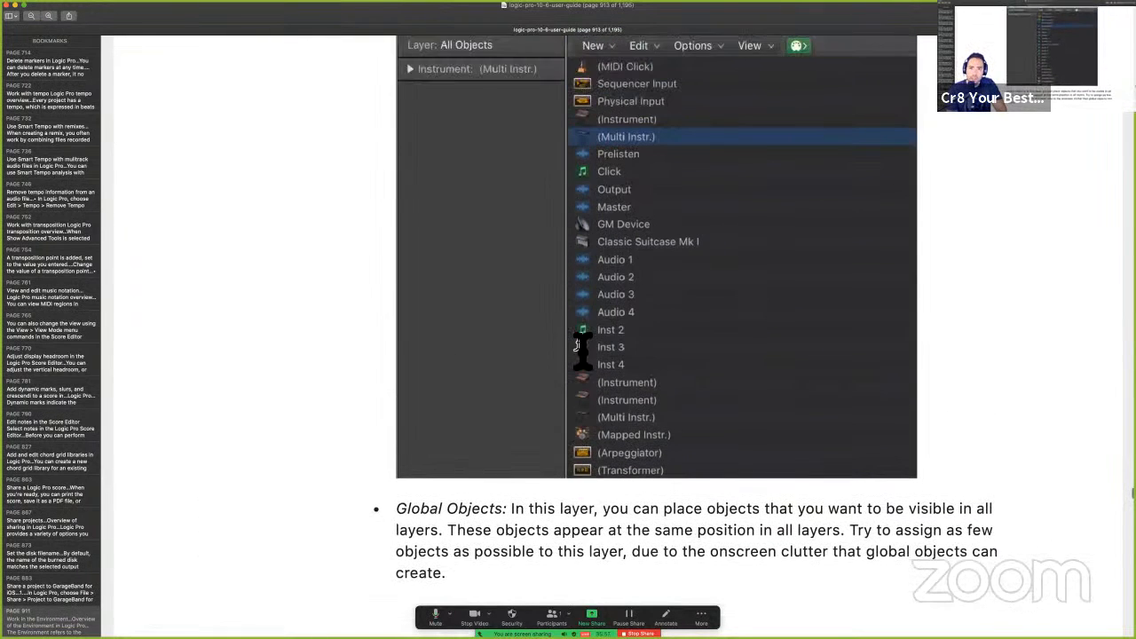
Look over the All Objects illustration and the Global Objects description on page 913 of the user guide.
{"action": "scroll", "coordinate": [579, 346], "scroll_direction": "down", "scroll_amount": 3}
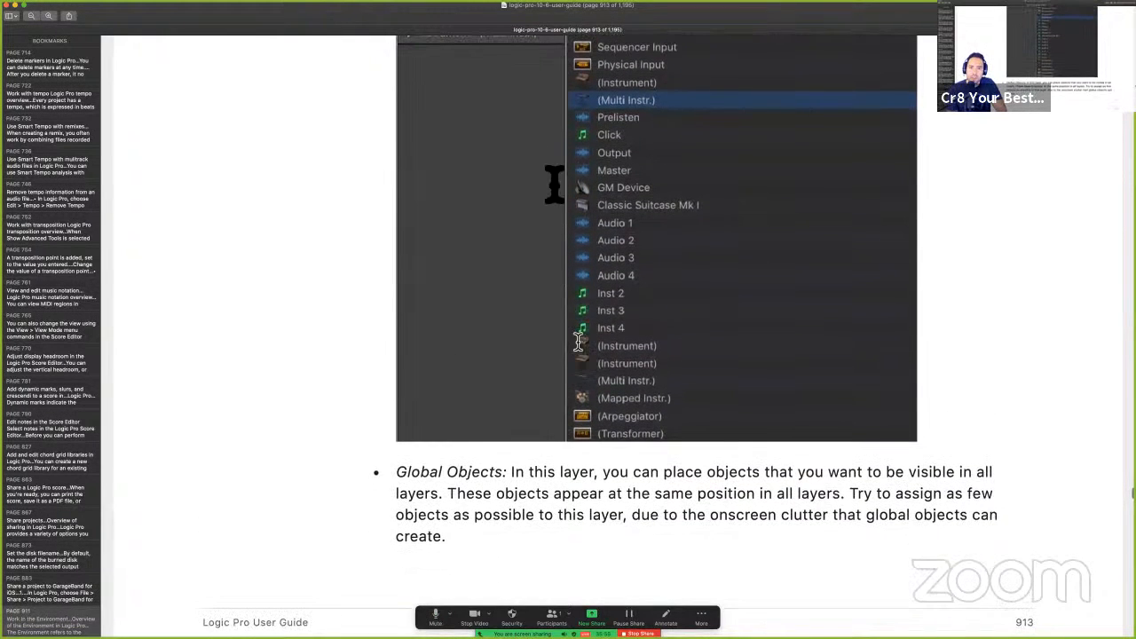
{"action": "scroll", "coordinate": [552, 182], "scroll_direction": "up", "scroll_amount": 3}
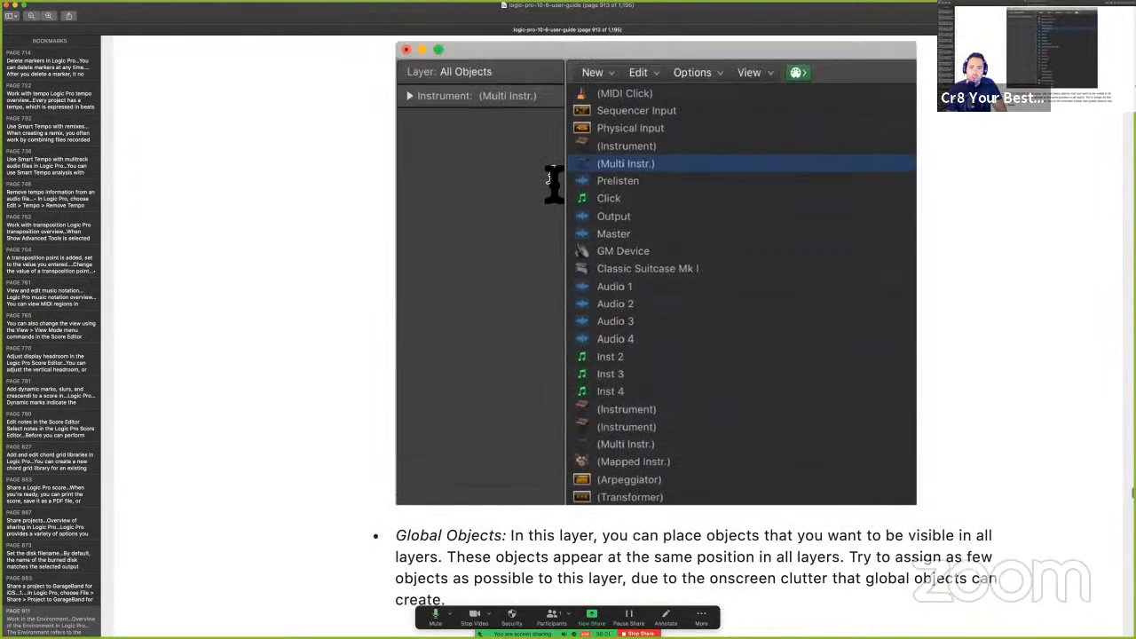
{"action": "scroll", "coordinate": [552, 182], "scroll_direction": "down", "scroll_amount": 5}
Return to Logic Pro and switch the linked Environment window from Click & Ports to the Global Objects layer.
{"action": "key", "text": "ctrl+Right"}
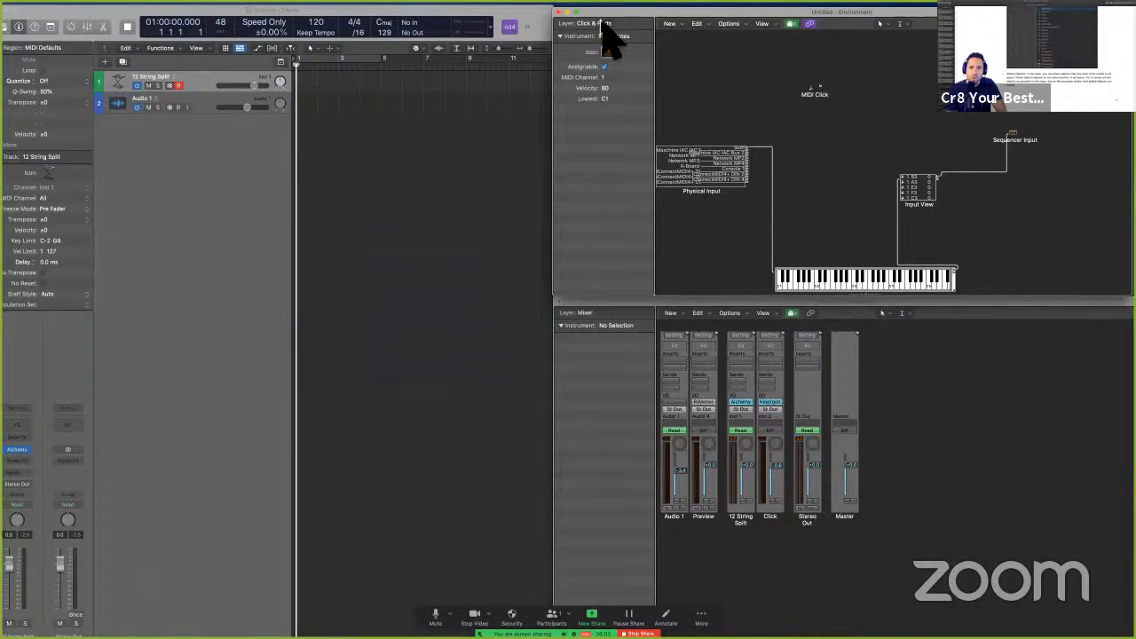
{"action": "left_click", "coordinate": [602, 26]}
{"action": "left_click", "coordinate": [609, 22]}
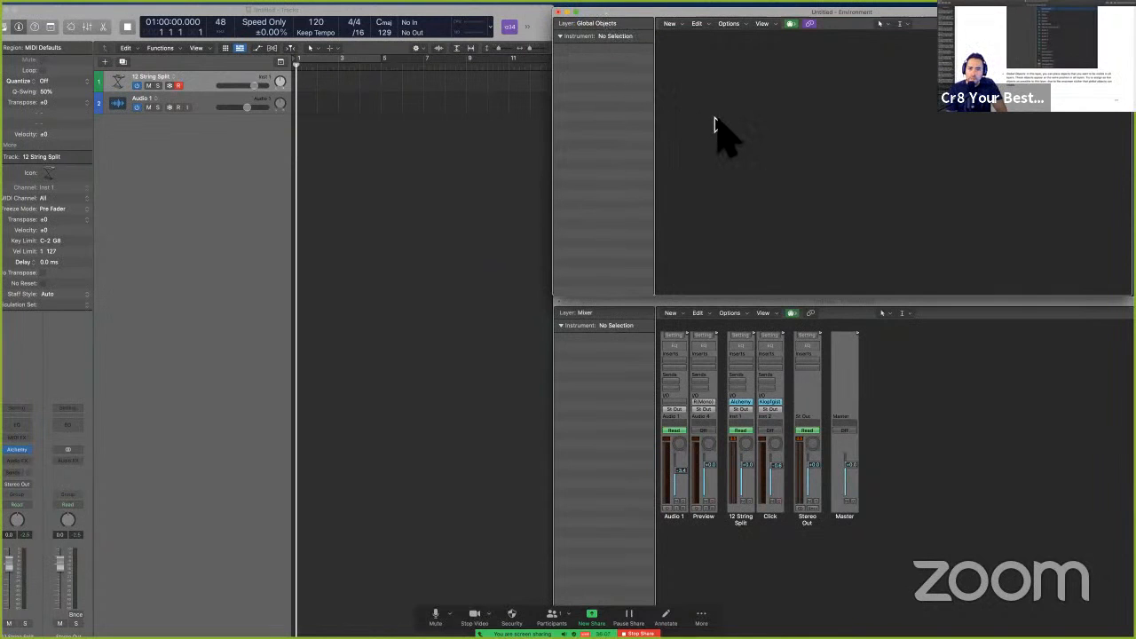
Select every object in the All Objects list, and return that Environment window to the Global Objects layer.
{"action": "left_click", "coordinate": [606, 25]}
{"action": "left_click", "coordinate": [602, 16]}
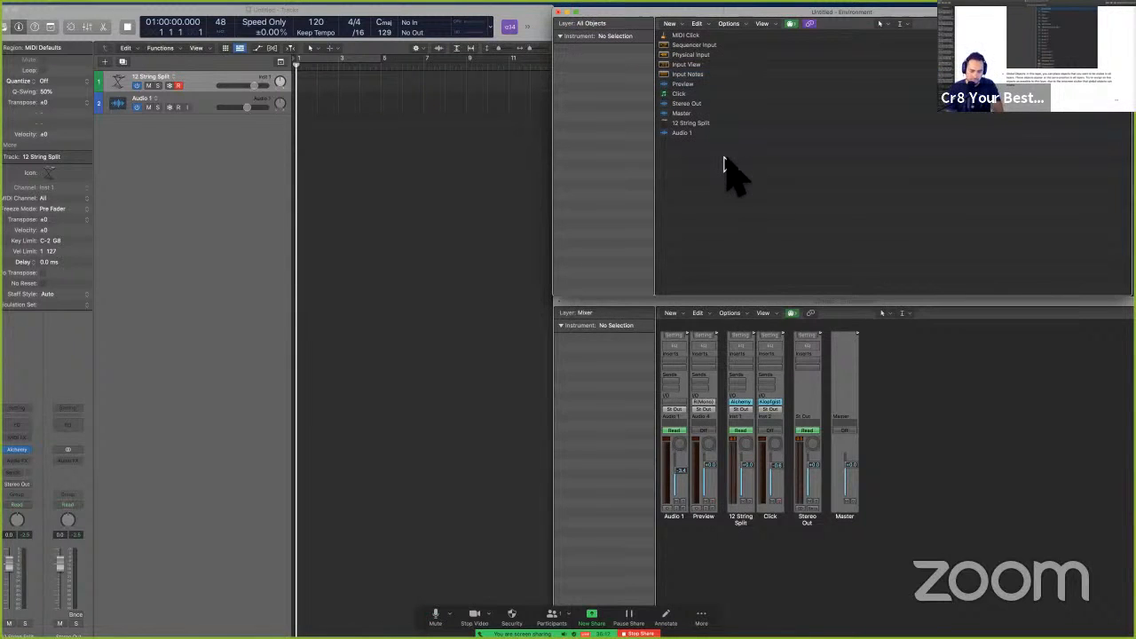
{"action": "key", "text": "super+a"}
{"action": "left_click", "coordinate": [612, 25]}
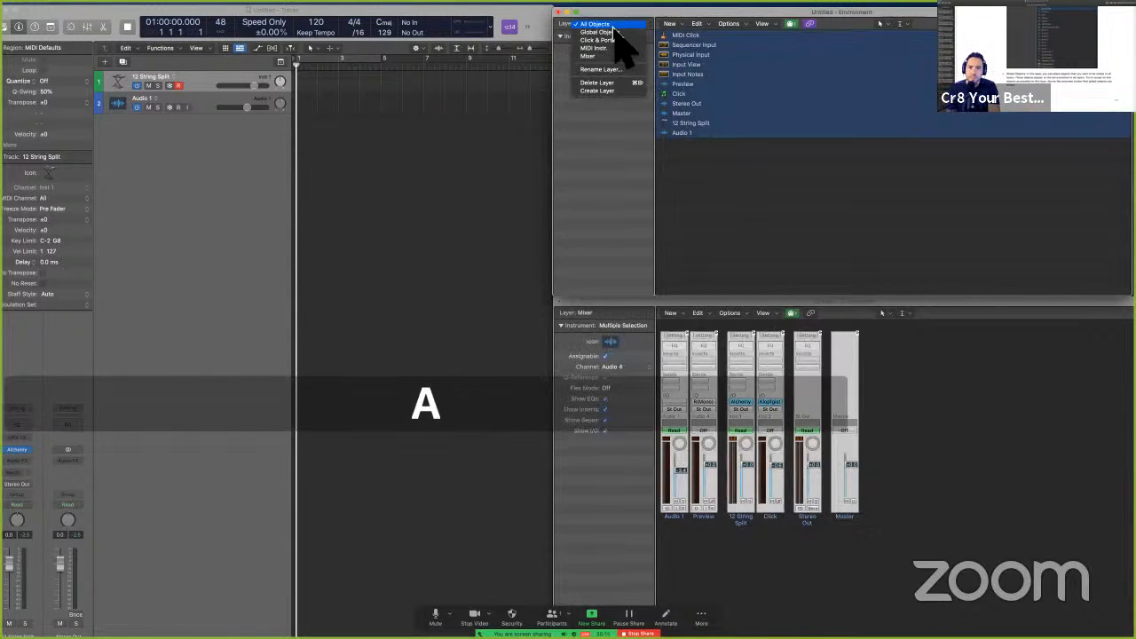
{"action": "left_click", "coordinate": [613, 32]}
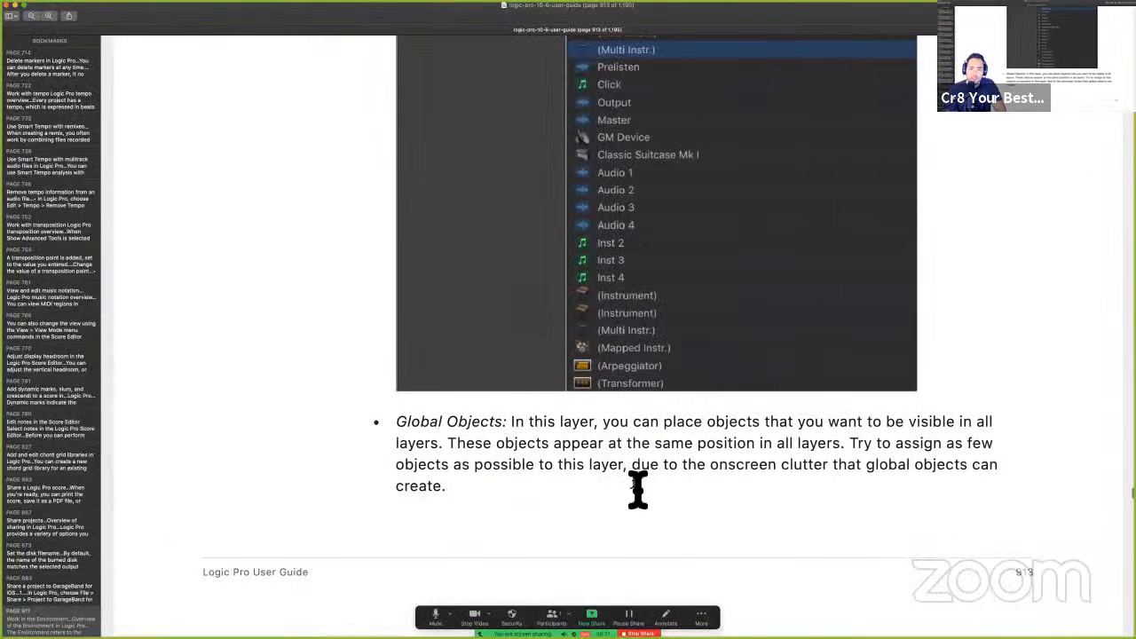
Reread the guide's Global Objects description, and switch the Mixer Environment window in Logic Pro to the Click & Ports layer.
{"action": "scroll", "coordinate": [638, 487], "scroll_direction": "down", "scroll_amount": 1}
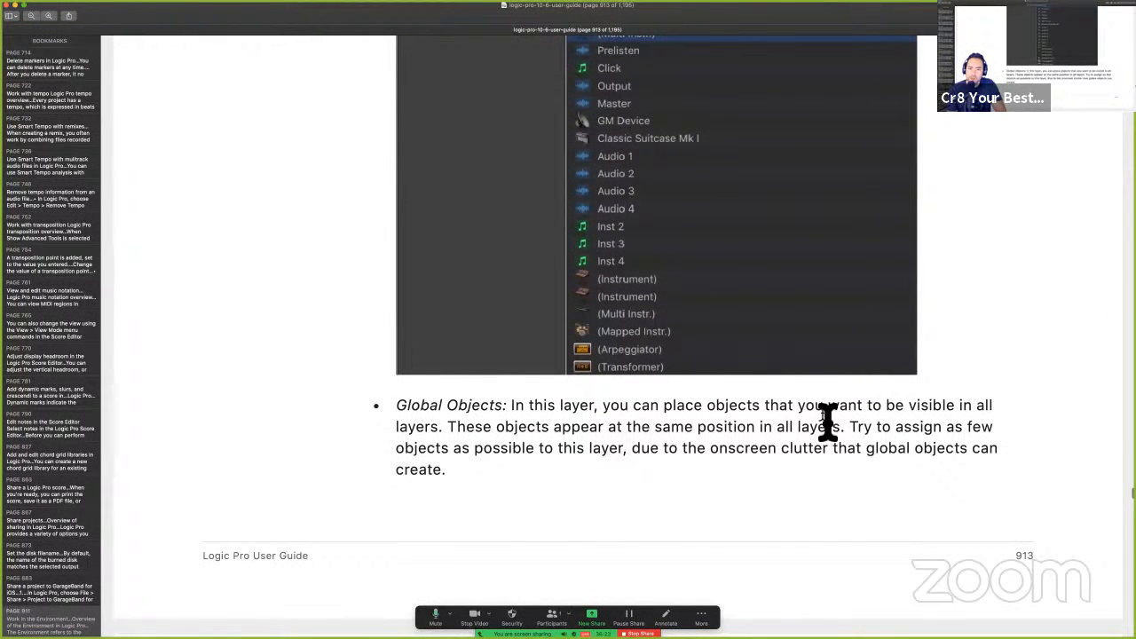
{"action": "key", "text": "ctrl+Right"}
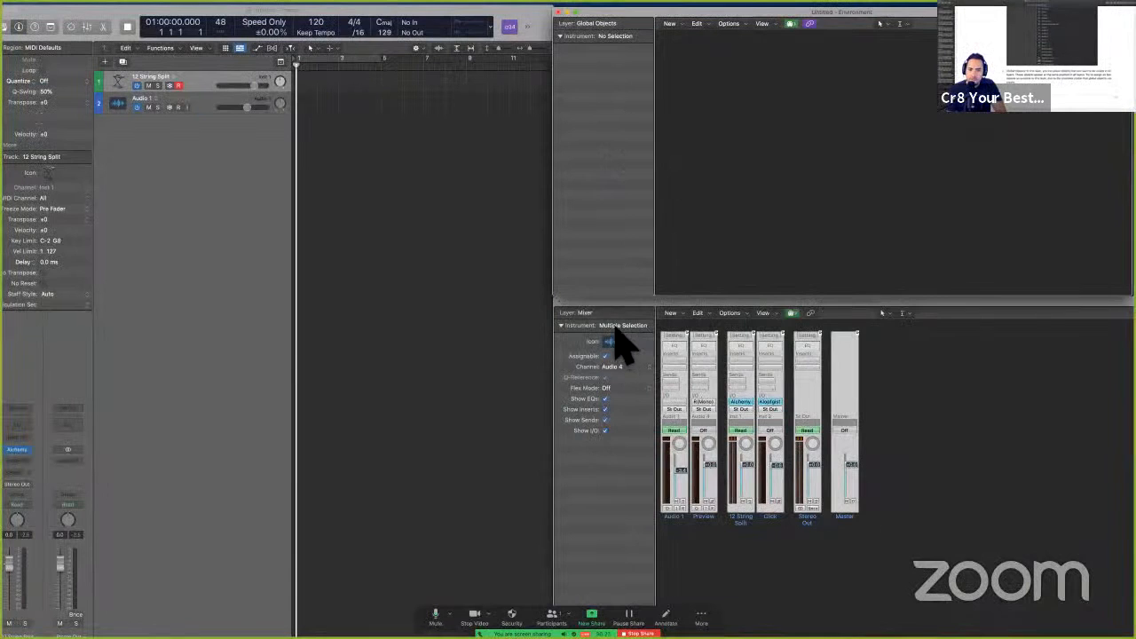
{"action": "left_click", "coordinate": [610, 313]}
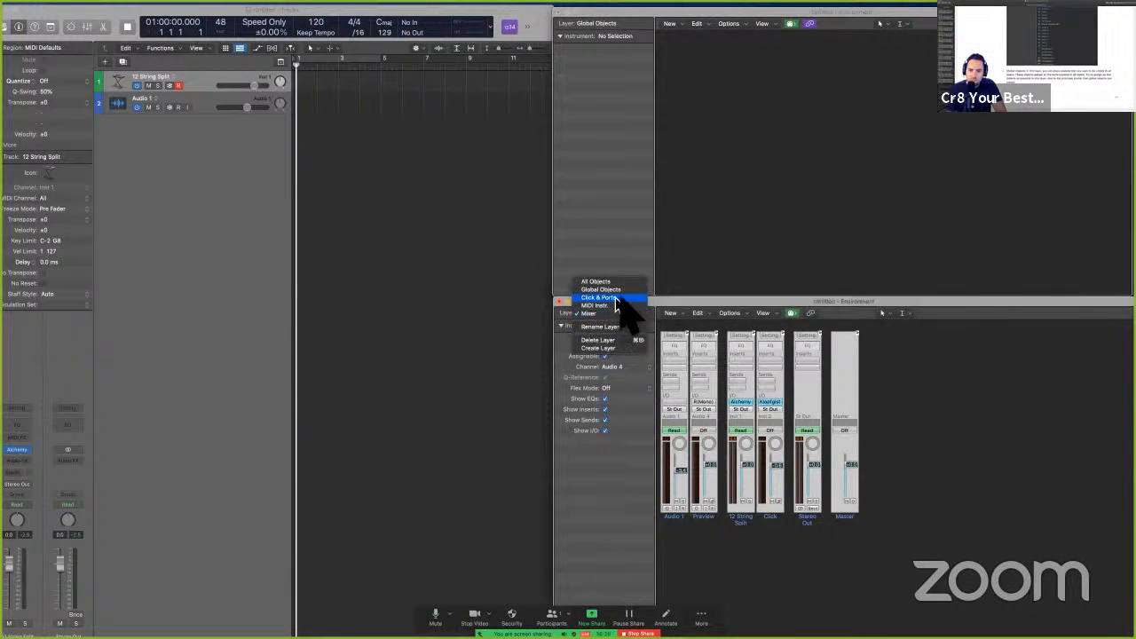
{"action": "left_click", "coordinate": [620, 298]}
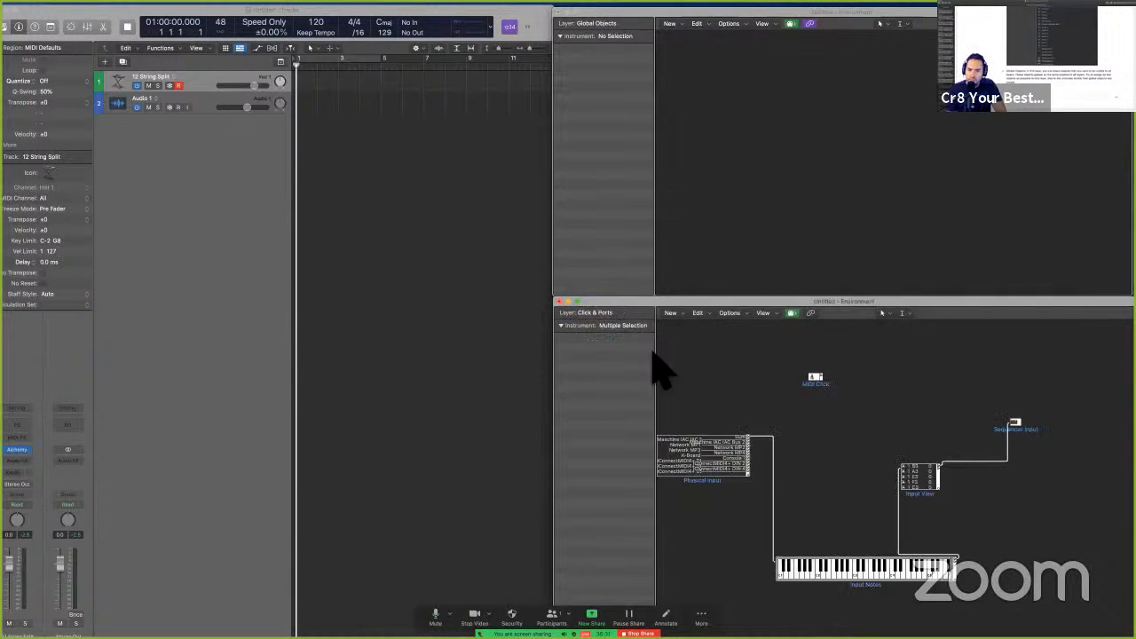
Deselect all objects in Click & Ports and move the Physical Input object into the Global Objects layer of the other Environment window.
{"action": "left_click_drag", "start_coordinate": [728, 480], "coordinate": [760, 450]}
{"action": "left_click", "coordinate": [769, 418]}
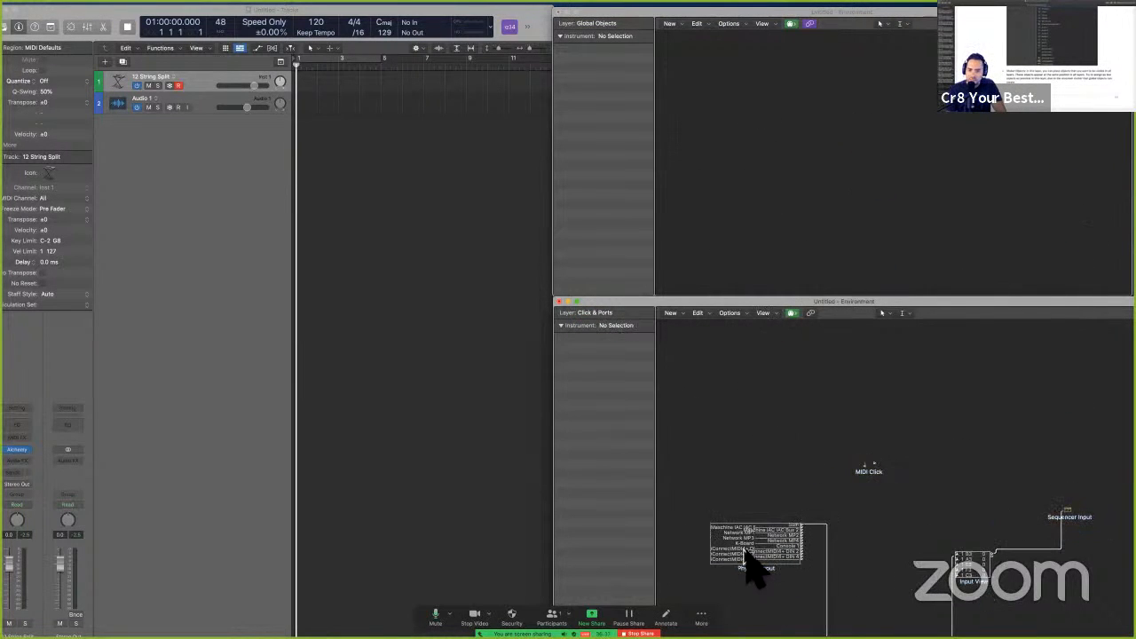
{"action": "left_click_drag", "start_coordinate": [746, 557], "coordinate": [779, 60]}
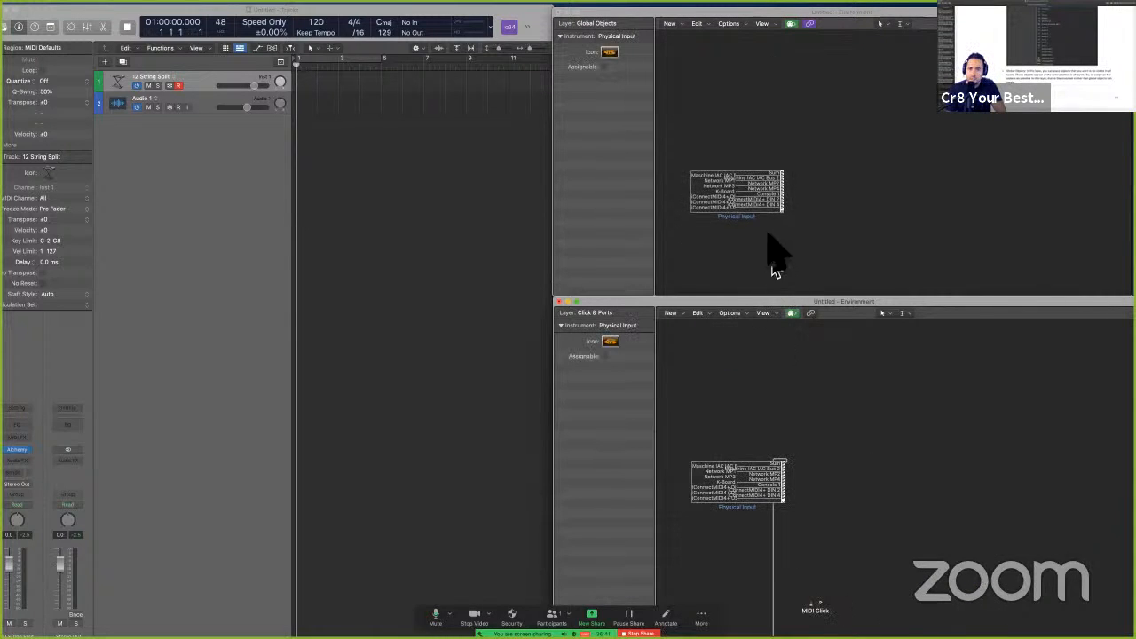
Step the Global Objects window through the All Objects, MIDI Instr. and Mixer layers to check where the Physical Input object appears.
{"action": "left_click", "coordinate": [611, 25]}
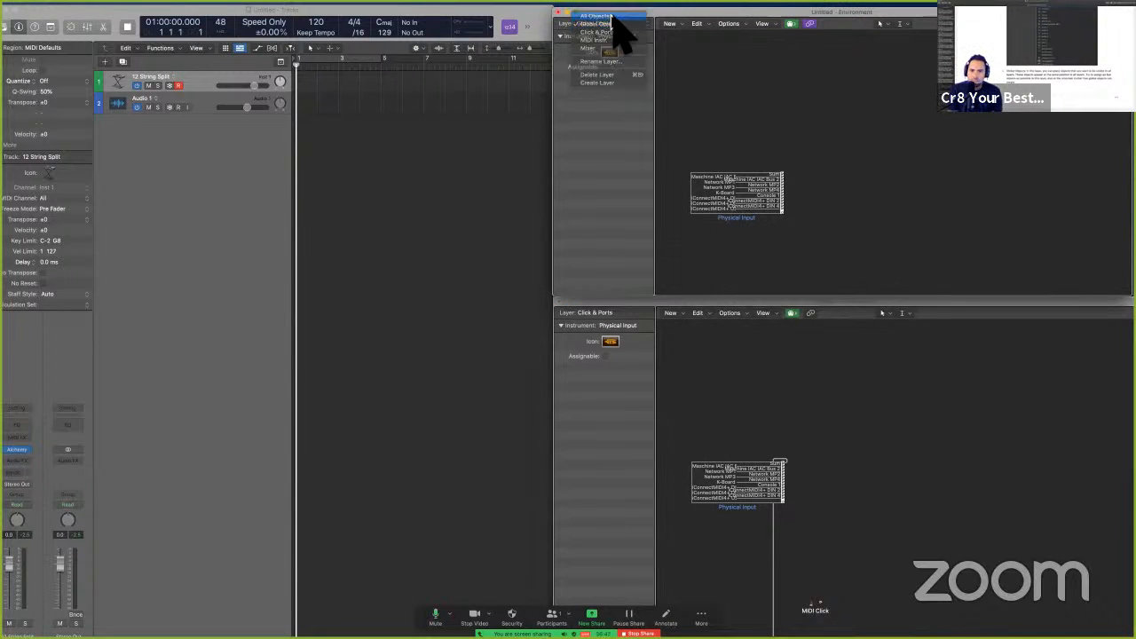
{"action": "left_click", "coordinate": [610, 16]}
{"action": "left_click", "coordinate": [610, 21]}
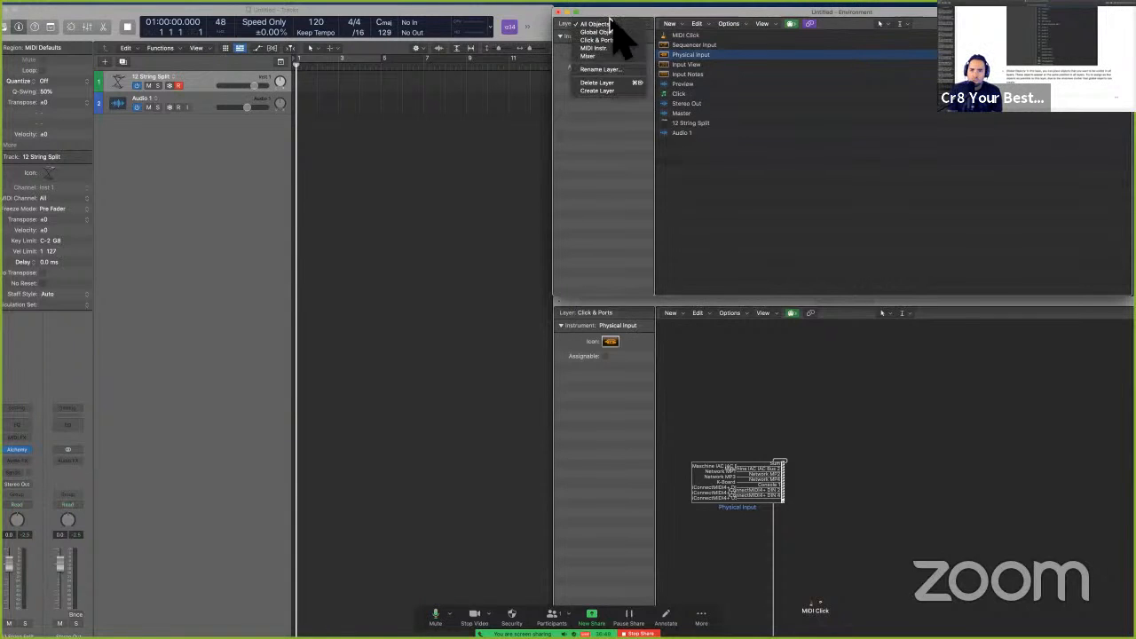
{"action": "left_click", "coordinate": [611, 48]}
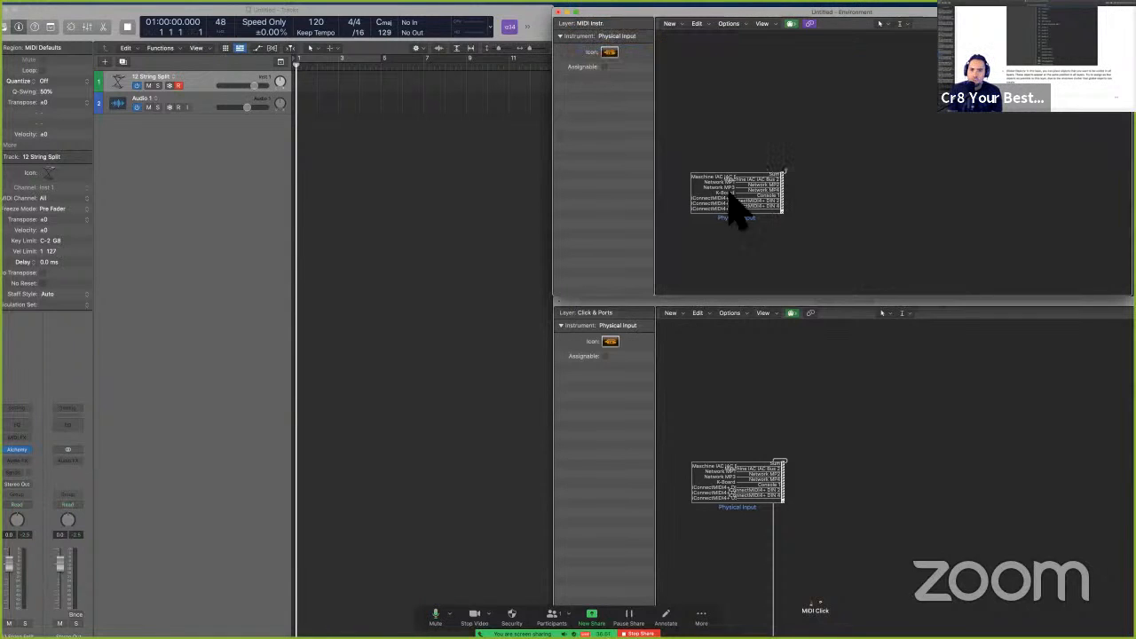
{"action": "left_click", "coordinate": [609, 26]}
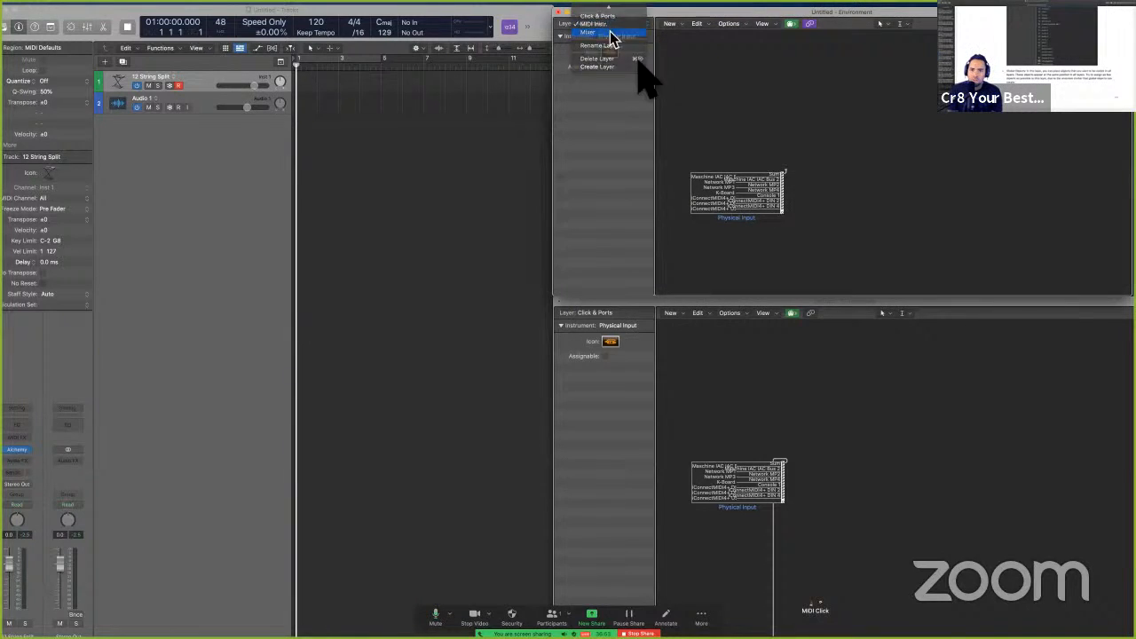
{"action": "left_click", "coordinate": [610, 32]}
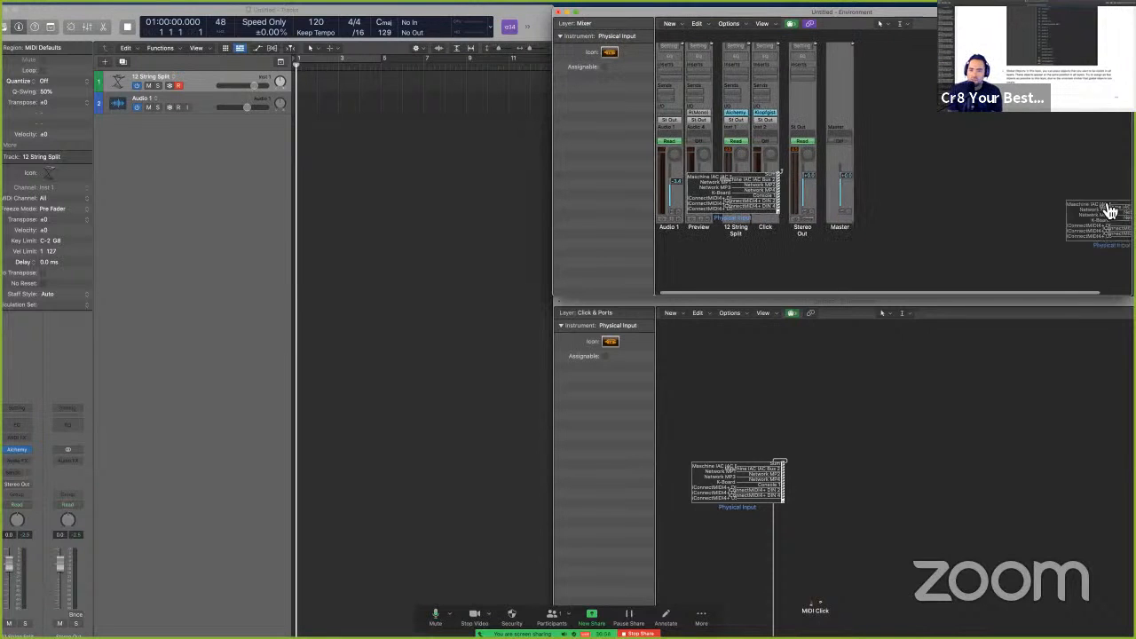
{"action": "left_click", "coordinate": [603, 26]}
{"action": "left_click", "coordinate": [734, 273]}
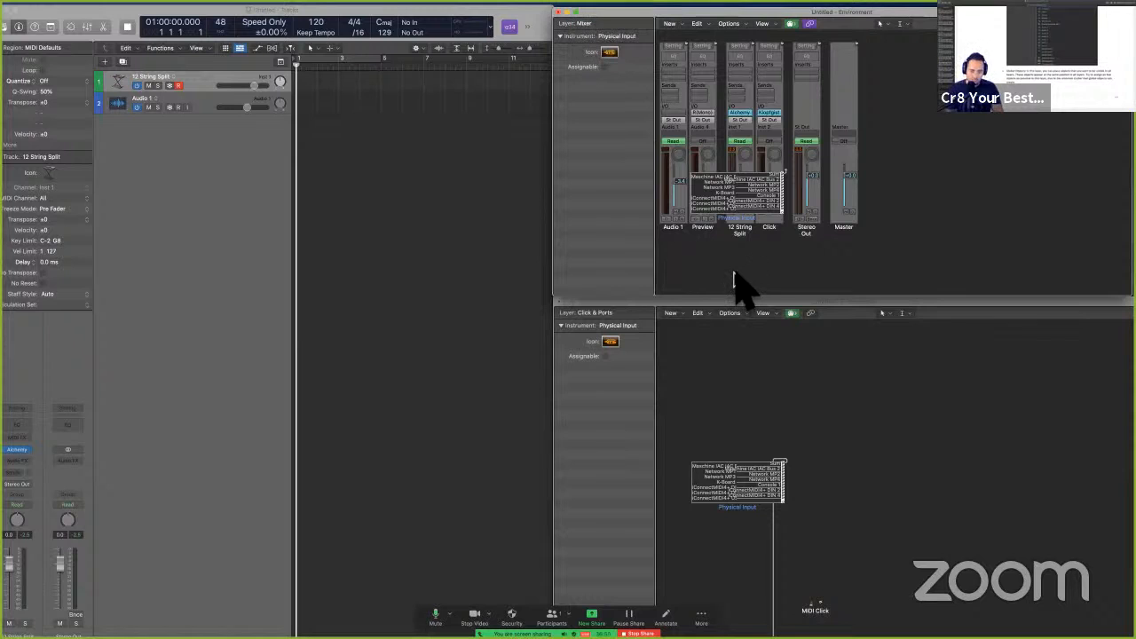
Undo the move of the Physical Input object and deselect everything in the Click & Ports layer.
{"action": "key", "text": "super+z"}
{"action": "key", "text": "super+z"}
{"action": "left_click", "coordinate": [789, 424]}
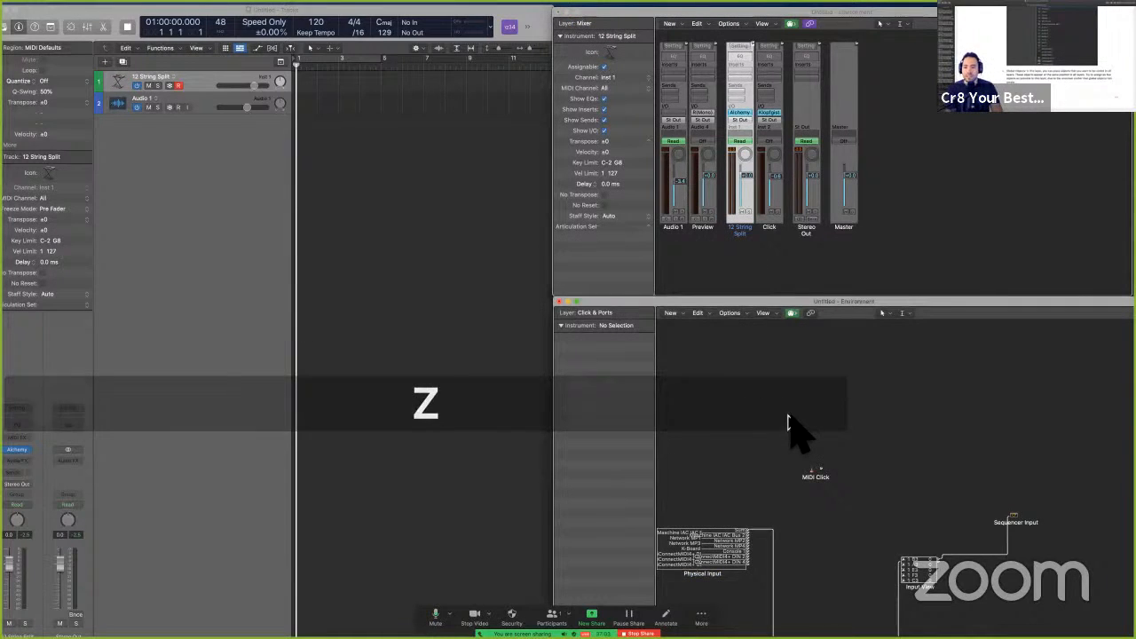
{"action": "scroll", "coordinate": [789, 425], "scroll_direction": "down", "scroll_amount": 5}
Return to the user guide PDF and read how to create and name layers on page 914.
{"action": "key", "text": "ctrl+Left"}
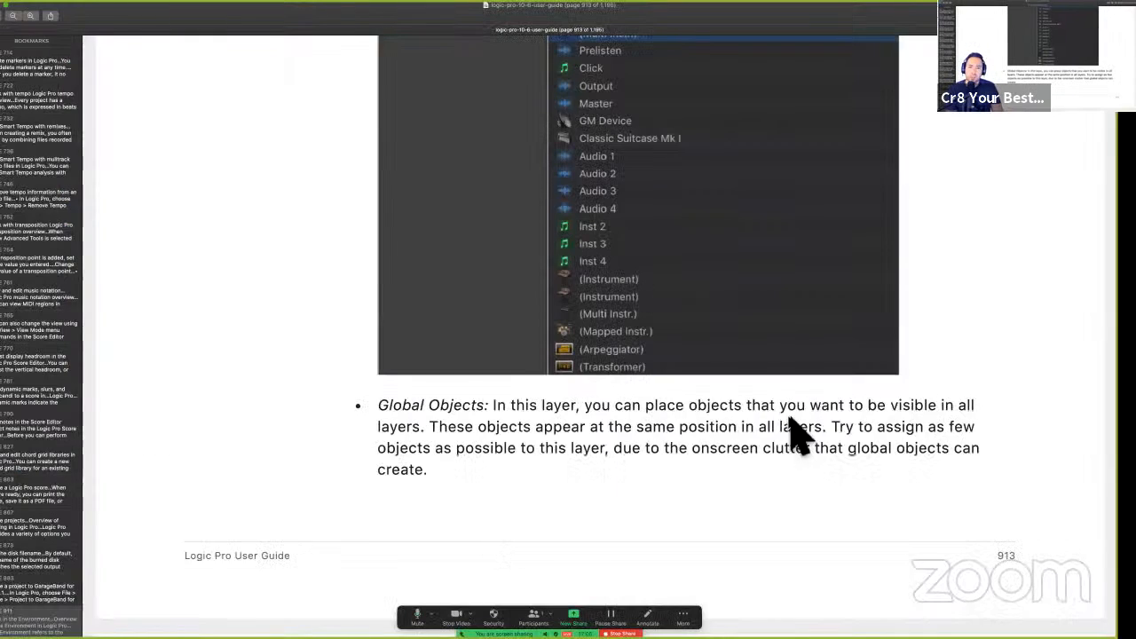
{"action": "scroll", "coordinate": [796, 435], "scroll_direction": "down", "scroll_amount": 10}
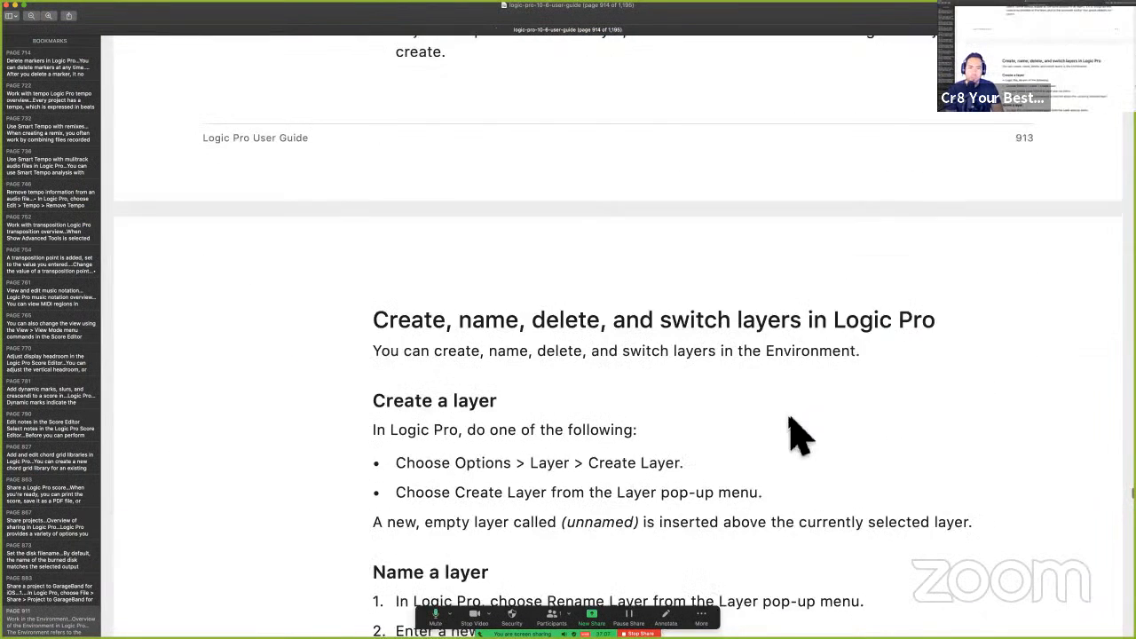
{"action": "scroll", "coordinate": [796, 435], "scroll_direction": "down", "scroll_amount": 5}
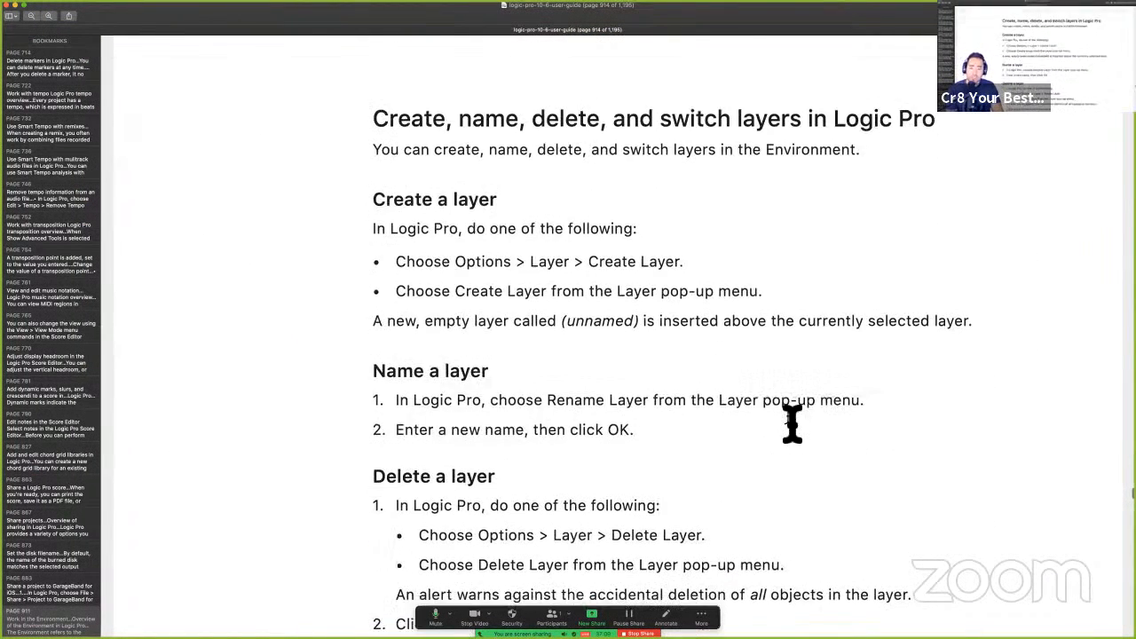
Switch to Logic Pro and create a new Environment layer in the window showing the Mixer layer.
{"action": "key", "text": "ctrl+Right"}
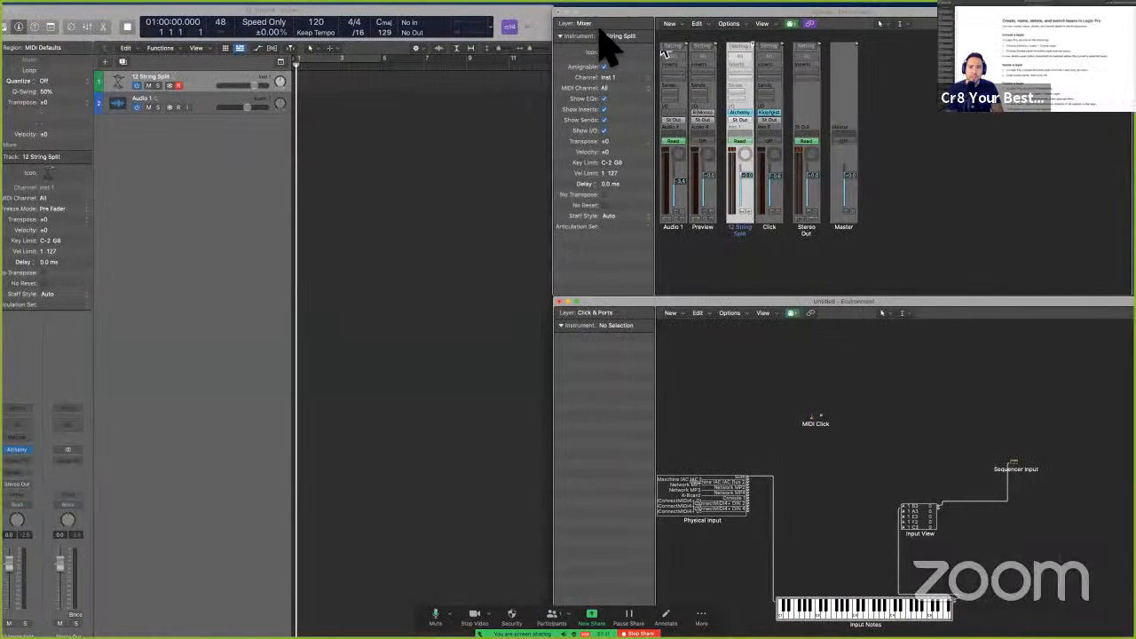
{"action": "left_click", "coordinate": [596, 28]}
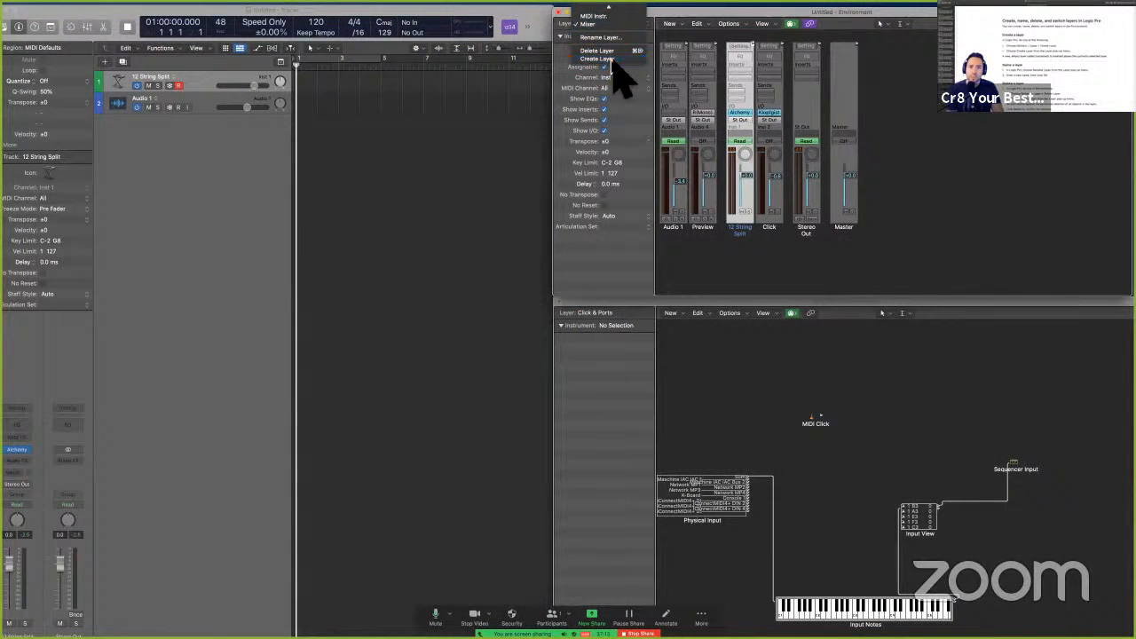
{"action": "left_click", "coordinate": [611, 58]}
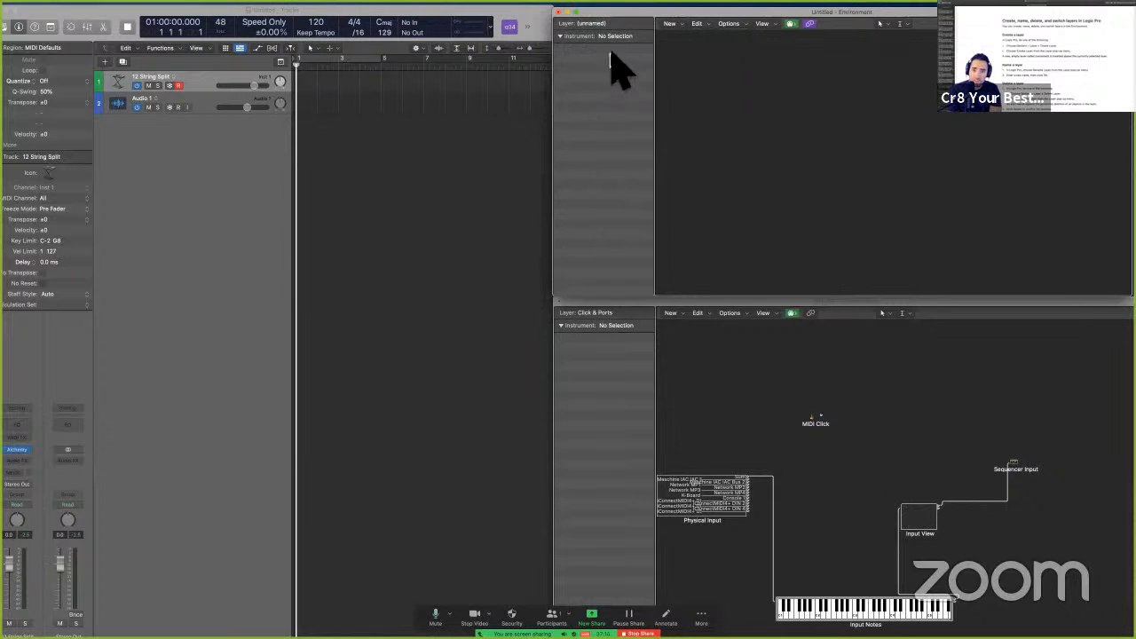
Rename the new unnamed Environment layer to TEST.
{"action": "left_click", "coordinate": [601, 27]}
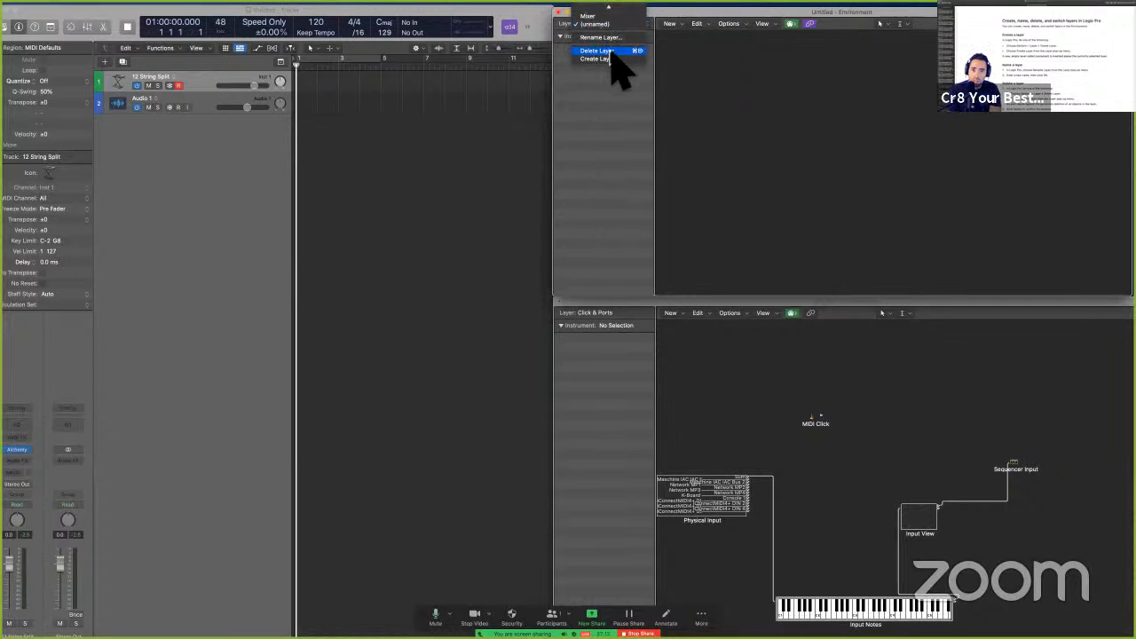
{"action": "left_click", "coordinate": [612, 38]}
{"action": "key", "text": "shift"}
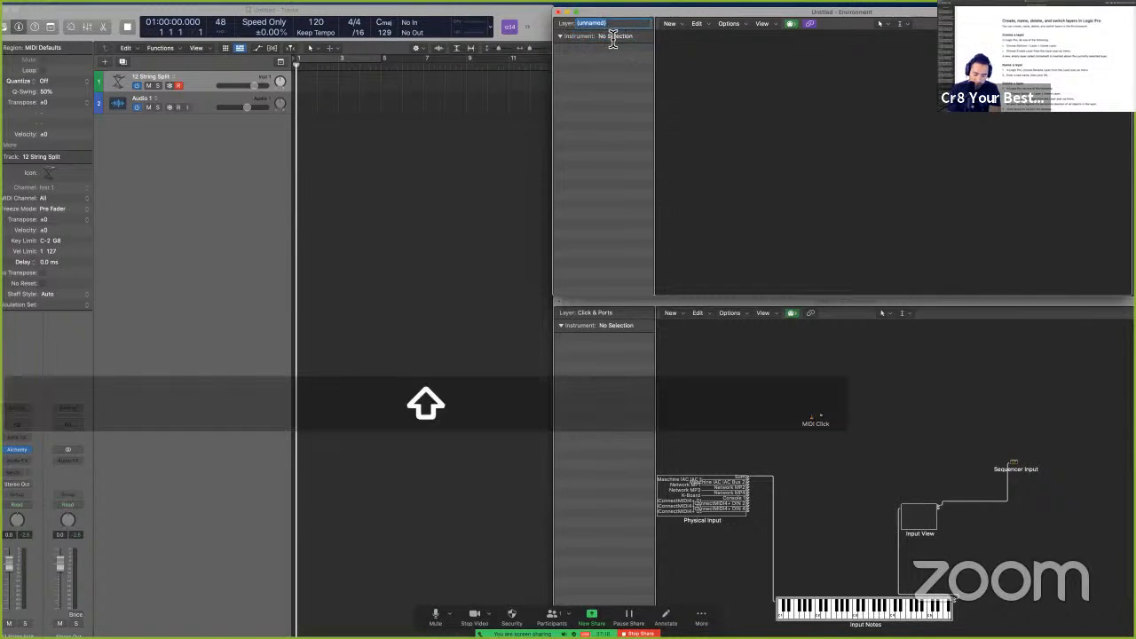
{"action": "type", "text": "TEST"}
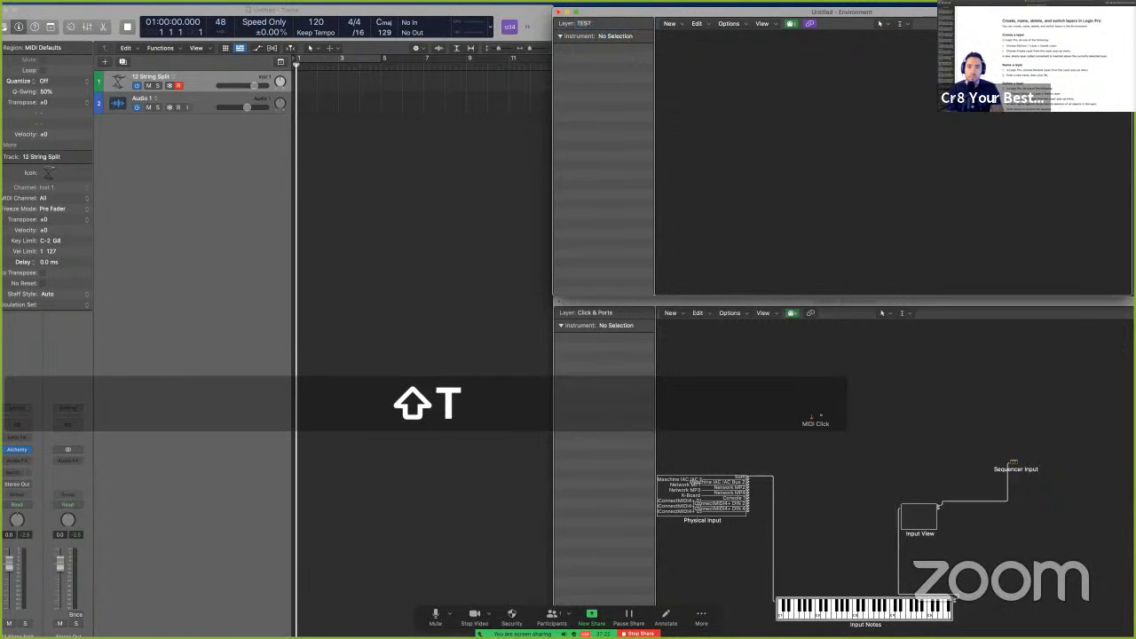
{"action": "key", "text": "Return"}
Return to the user guide and read the page 914 sections on deleting layers, switching layers and going back to the previous layer.
{"action": "key", "text": "ctrl+Left"}
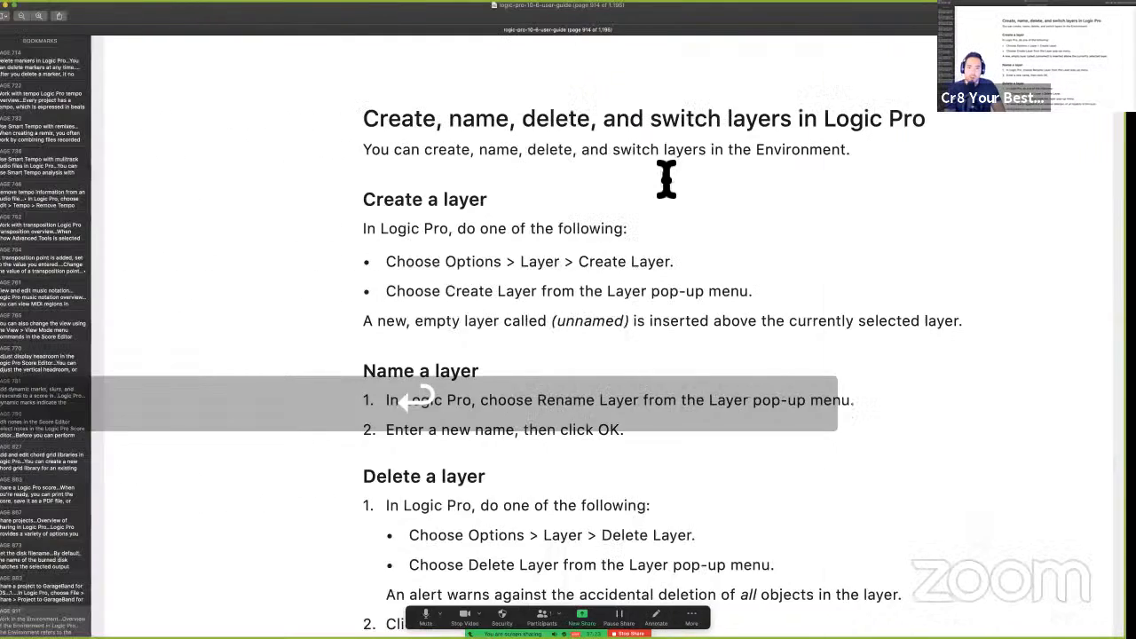
{"action": "scroll", "coordinate": [667, 179], "scroll_direction": "down", "scroll_amount": 1}
{"action": "scroll", "coordinate": [520, 388], "scroll_direction": "down", "scroll_amount": 1}
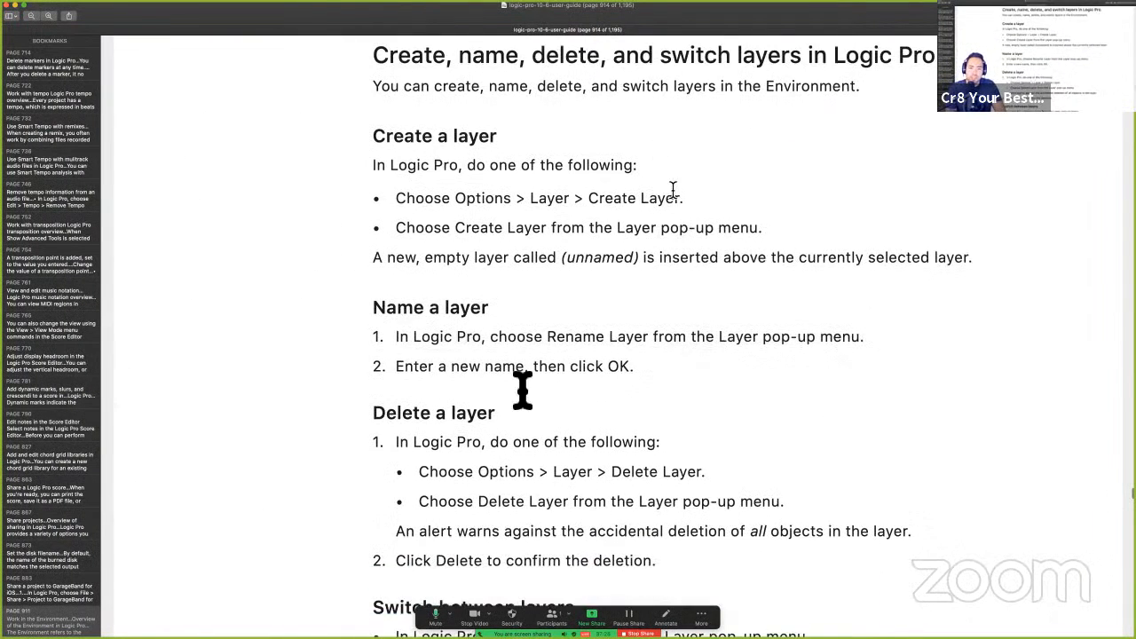
{"action": "scroll", "coordinate": [625, 539], "scroll_direction": "down", "scroll_amount": 2}
{"action": "scroll", "coordinate": [589, 418], "scroll_direction": "down", "scroll_amount": 2}
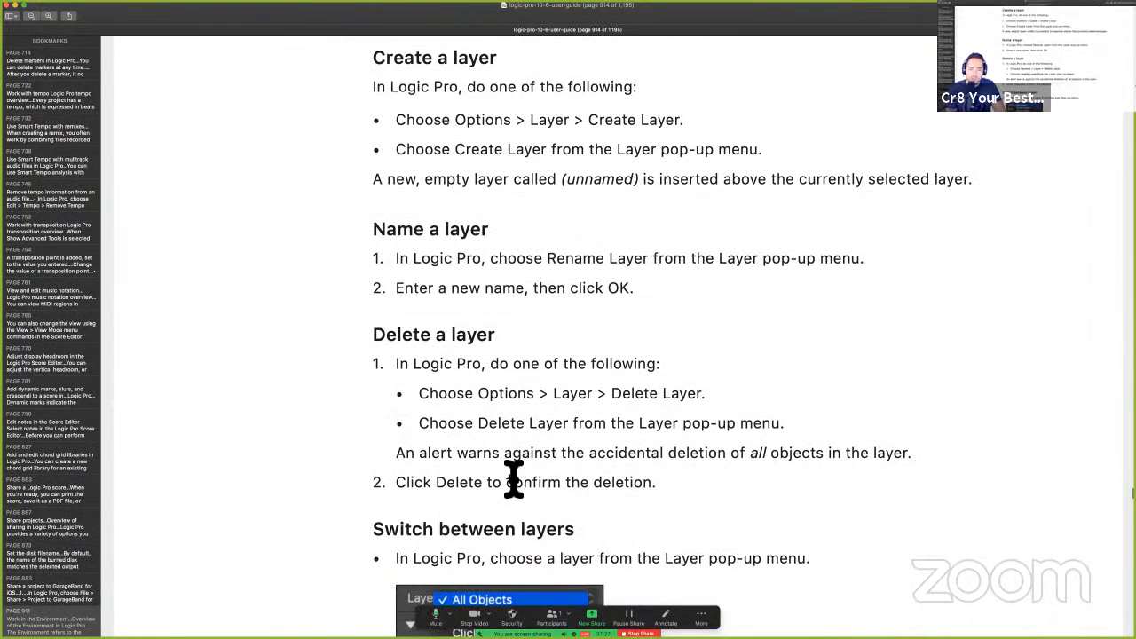
{"action": "scroll", "coordinate": [515, 470], "scroll_direction": "down", "scroll_amount": 2}
{"action": "scroll", "coordinate": [513, 466], "scroll_direction": "down", "scroll_amount": 4}
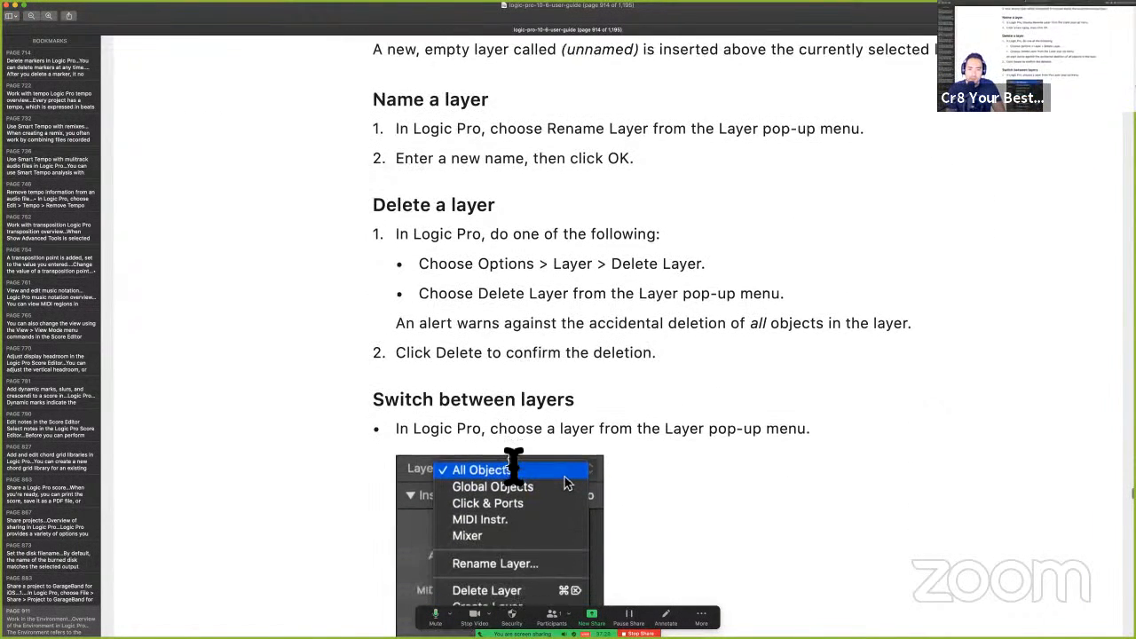
{"action": "scroll", "coordinate": [513, 463], "scroll_direction": "down", "scroll_amount": 1}
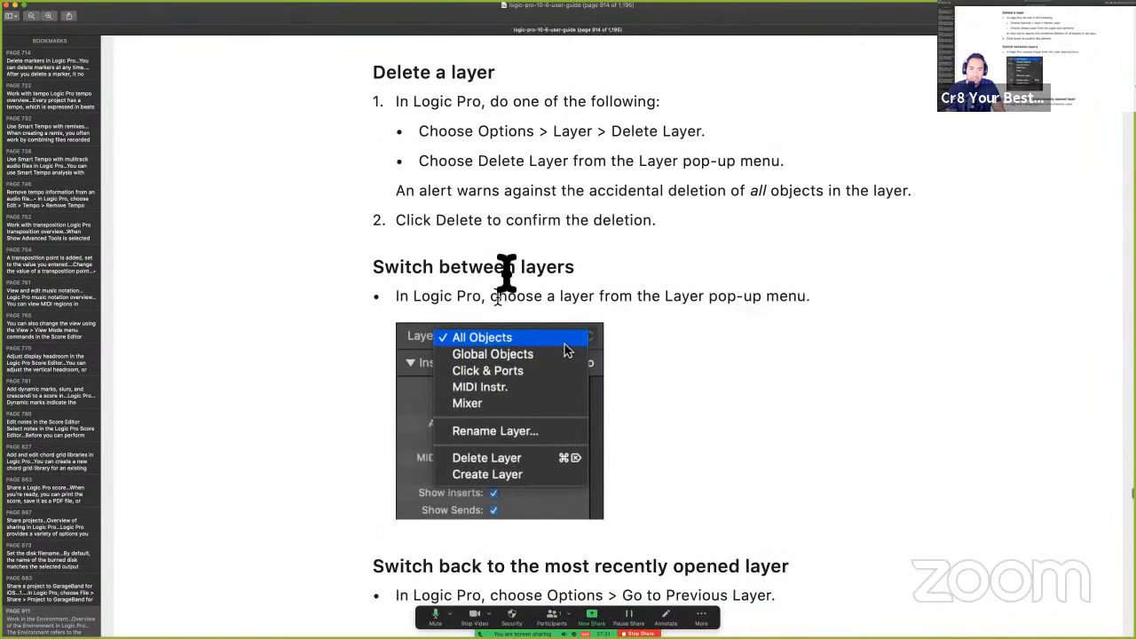
{"action": "scroll", "coordinate": [506, 273], "scroll_direction": "down", "scroll_amount": 1}
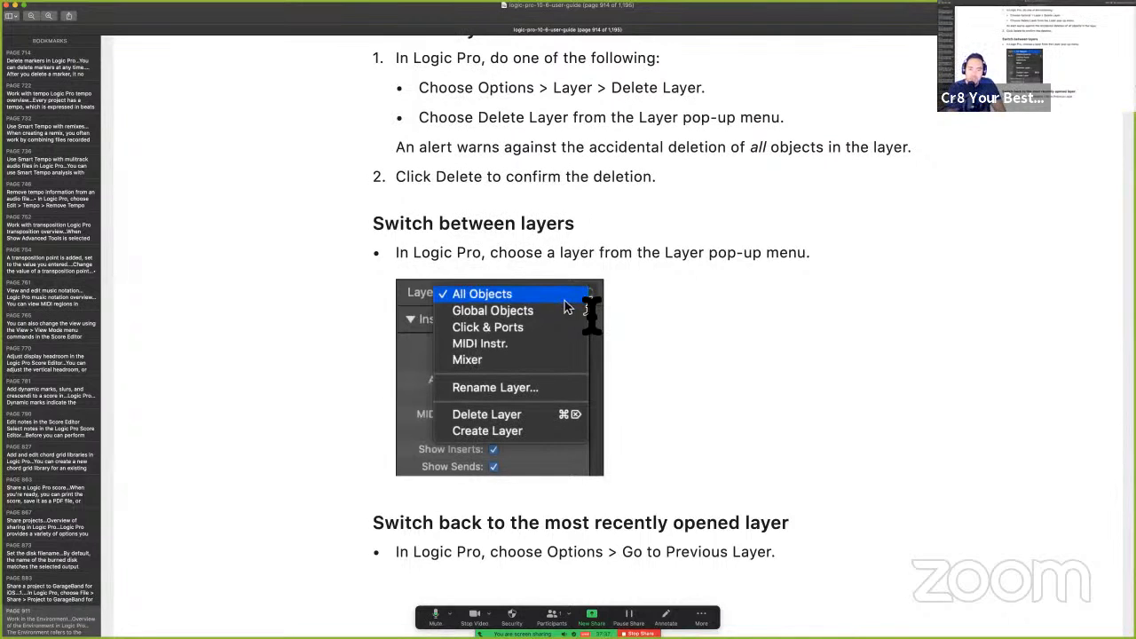
Finish page 914 of the user guide and read the page 915 section on the tools in the Environment.
{"action": "scroll", "coordinate": [568, 324], "scroll_direction": "down", "scroll_amount": 1}
{"action": "scroll", "coordinate": [527, 336], "scroll_direction": "down", "scroll_amount": 5}
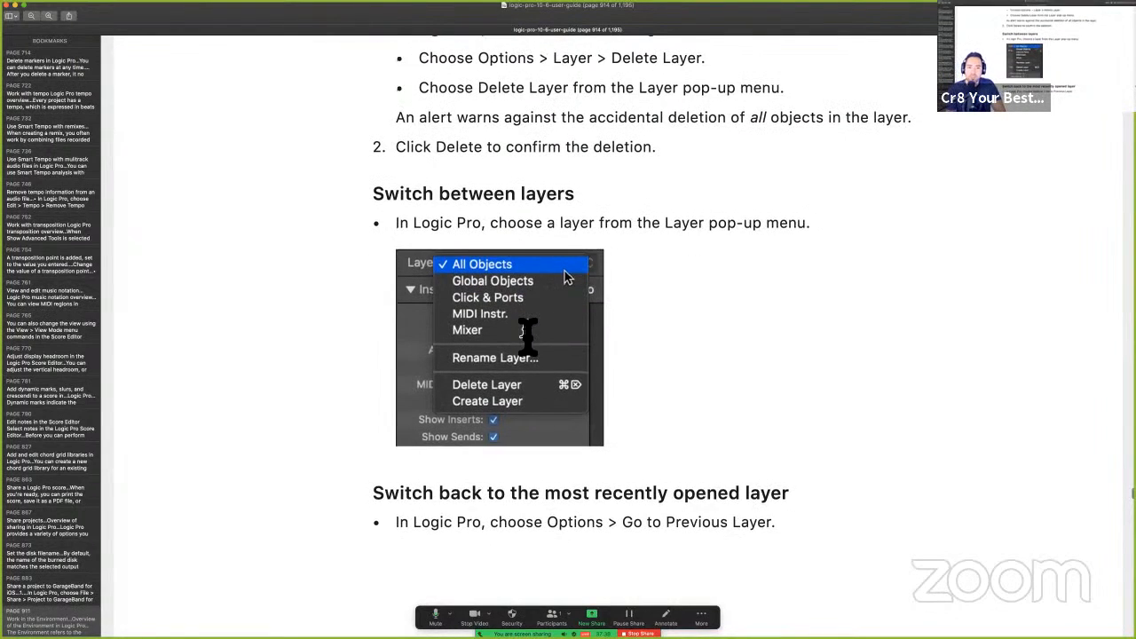
{"action": "scroll", "coordinate": [528, 336], "scroll_direction": "down", "scroll_amount": 7}
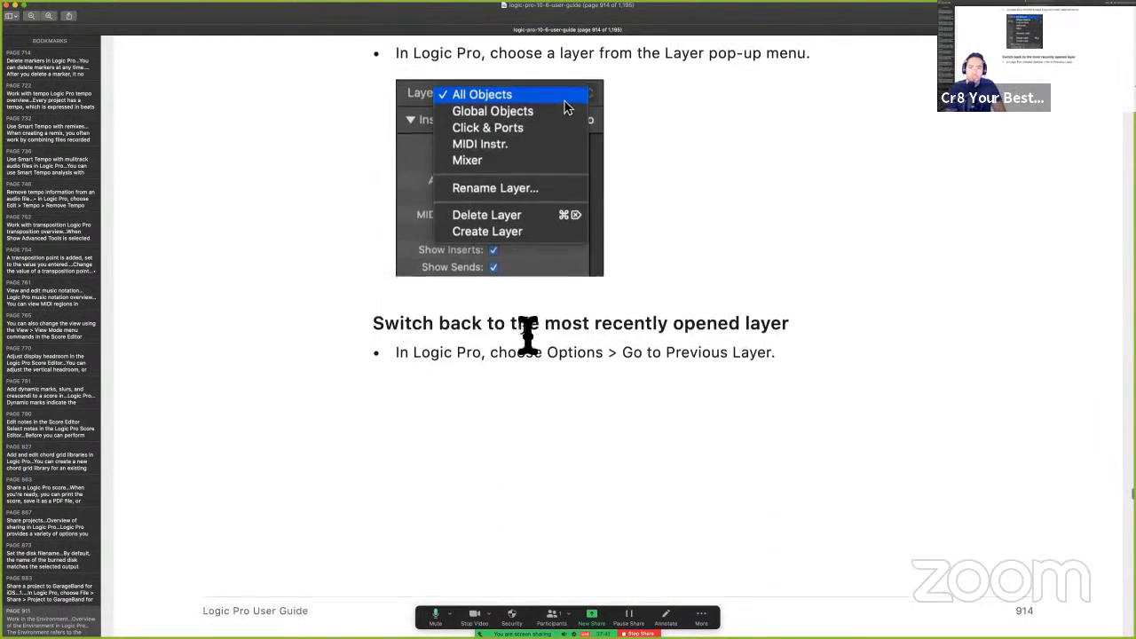
{"action": "scroll", "coordinate": [527, 336], "scroll_direction": "down", "scroll_amount": 6}
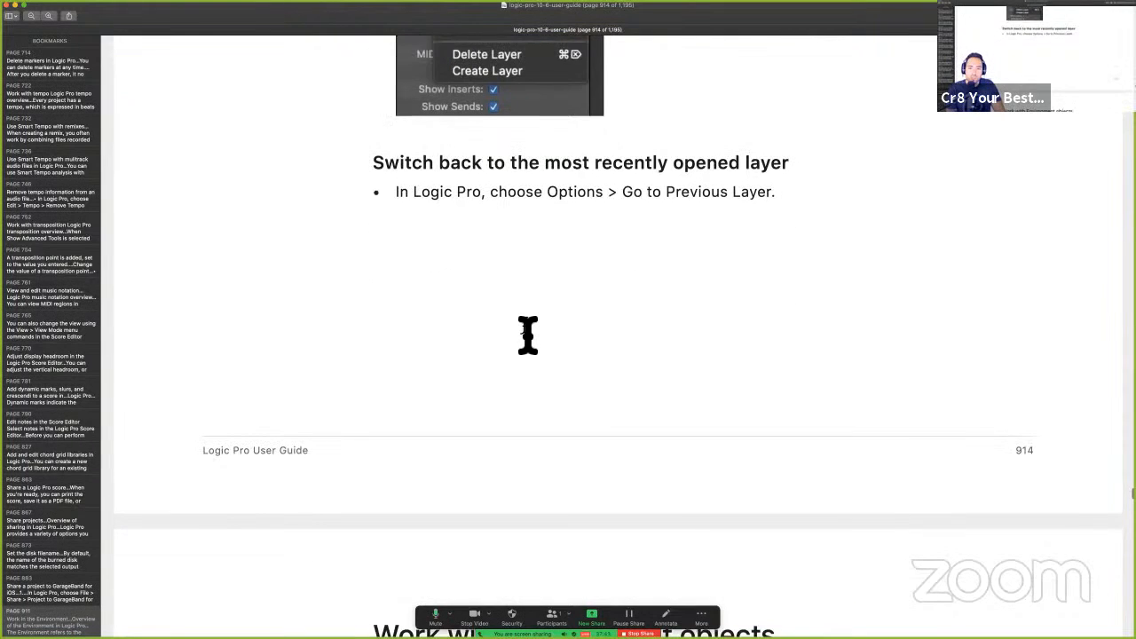
{"action": "scroll", "coordinate": [527, 336], "scroll_direction": "down", "scroll_amount": 9}
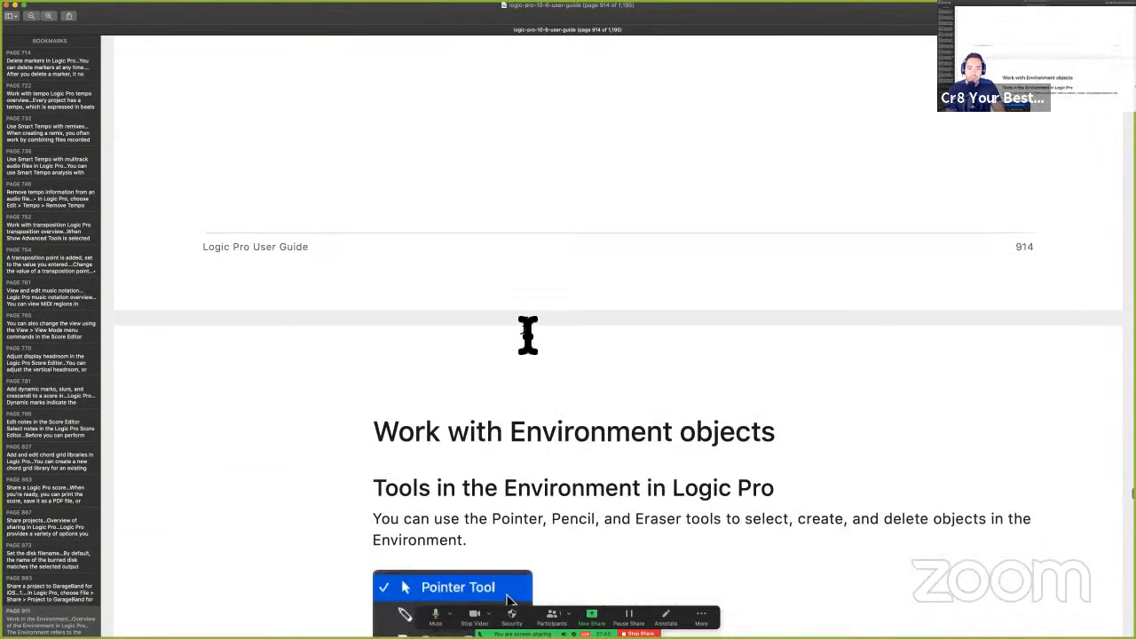
{"action": "scroll", "coordinate": [527, 335], "scroll_direction": "down", "scroll_amount": 8}
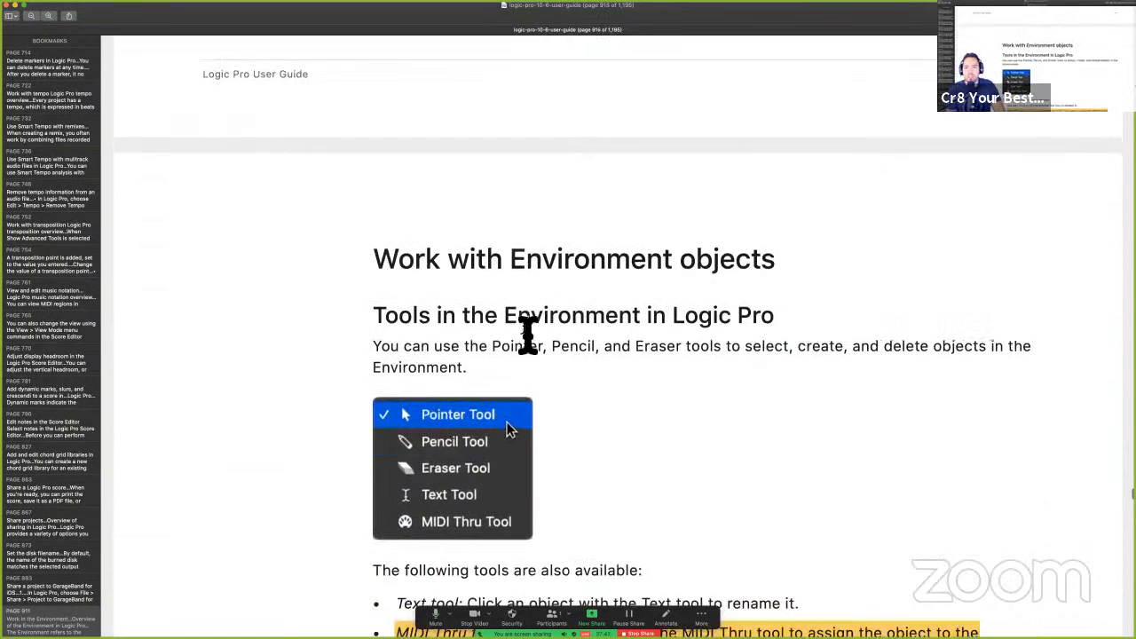
{"action": "scroll", "coordinate": [527, 335], "scroll_direction": "down", "scroll_amount": 1}
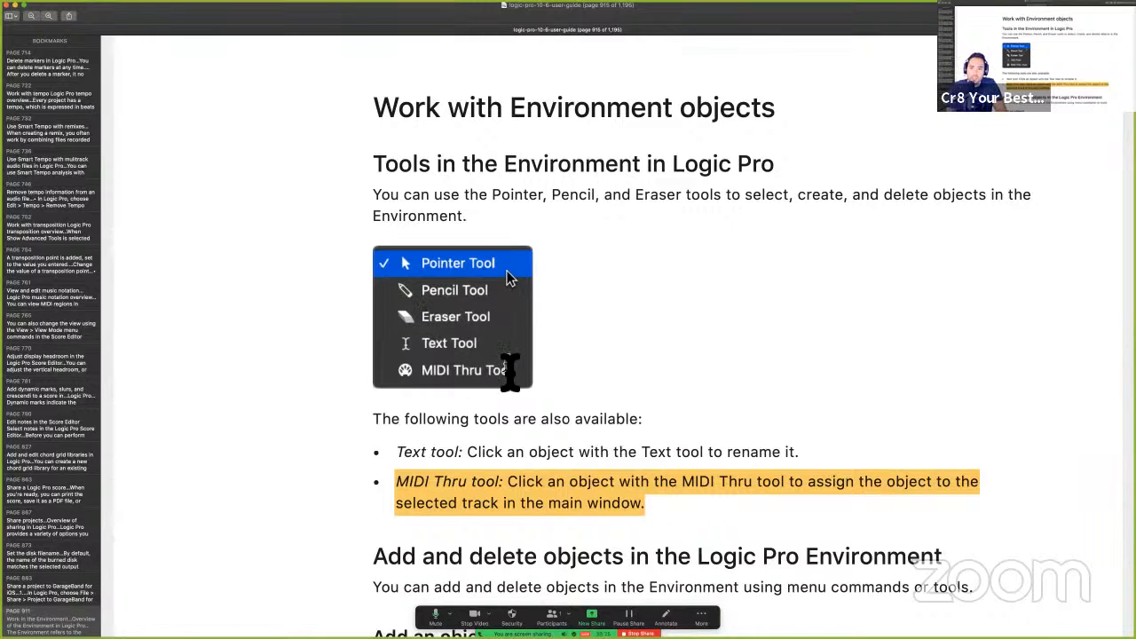
{"action": "scroll", "coordinate": [510, 373], "scroll_direction": "down", "scroll_amount": 4}
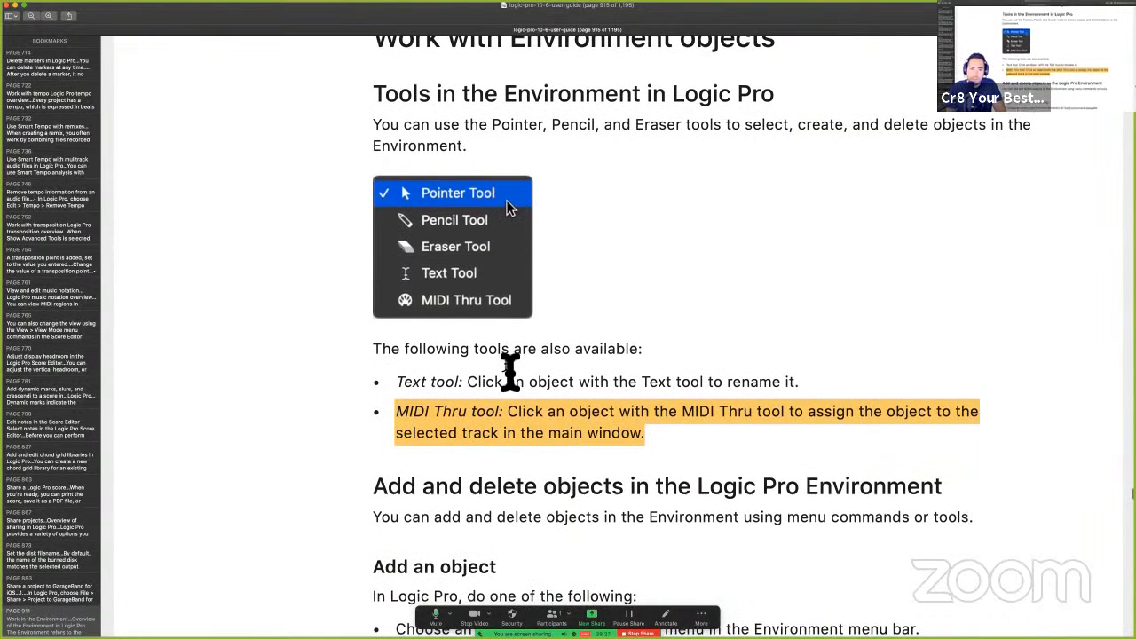
{"action": "scroll", "coordinate": [510, 373], "scroll_direction": "down", "scroll_amount": 3}
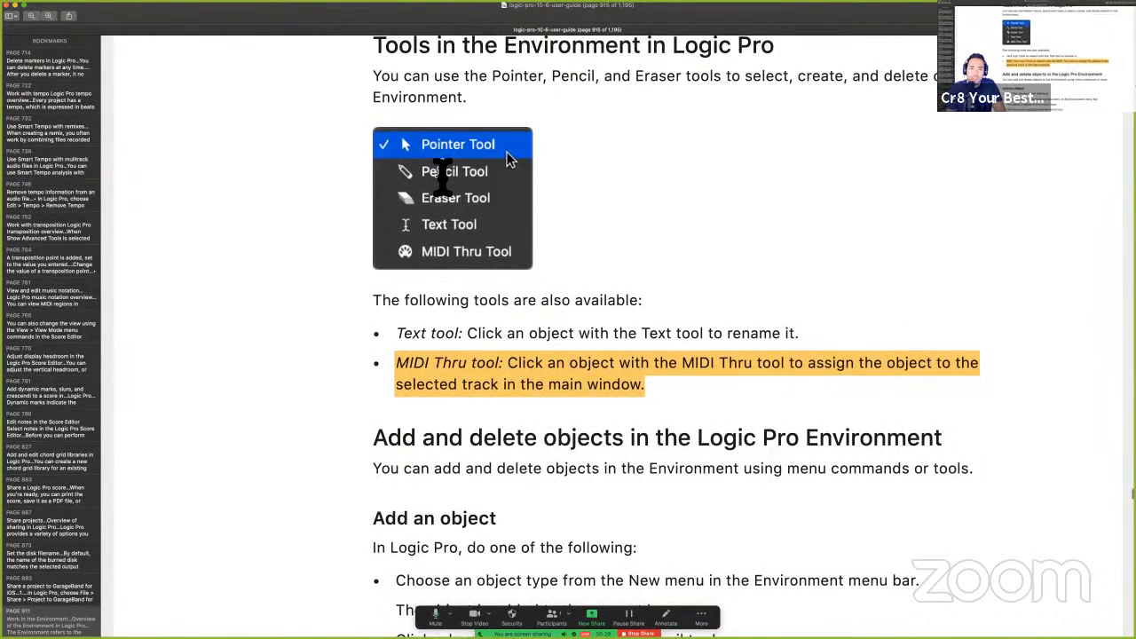
Read the MIDI Thru tool description and the page 915 section on adding and deleting Environment objects.
{"action": "scroll", "coordinate": [442, 175], "scroll_direction": "down", "scroll_amount": 5}
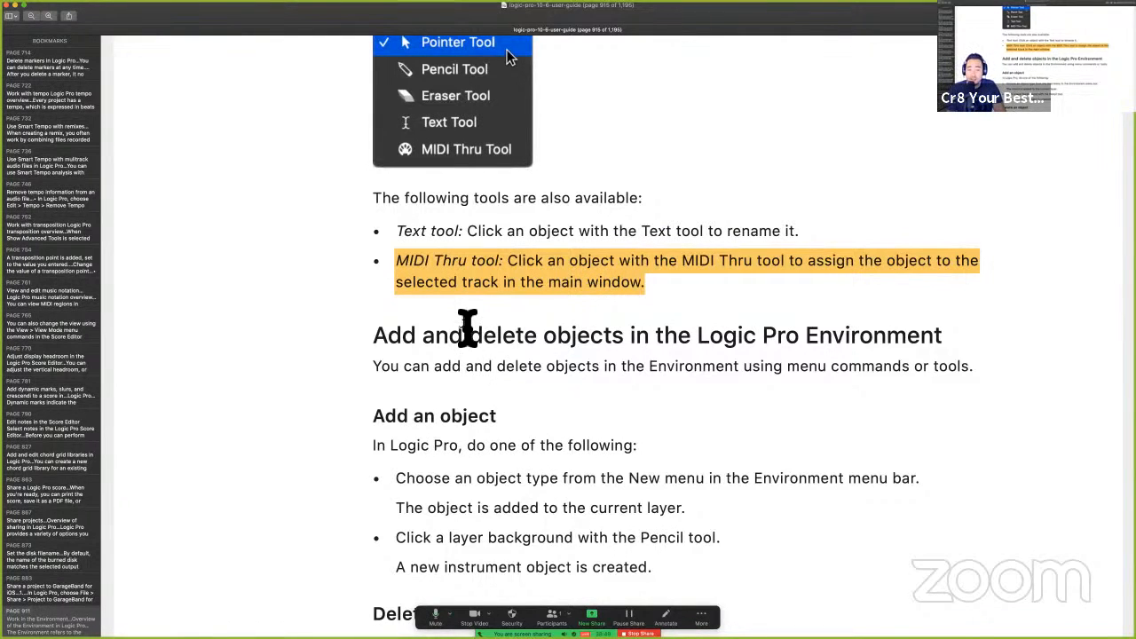
{"action": "scroll", "coordinate": [467, 328], "scroll_direction": "down", "scroll_amount": 1}
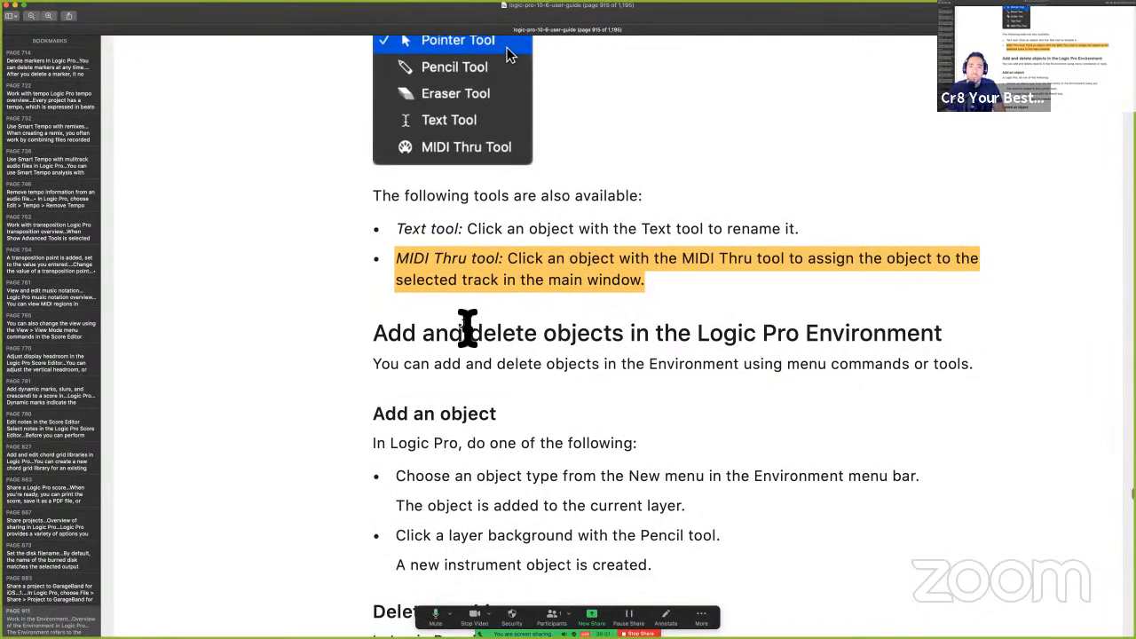
{"action": "scroll", "coordinate": [468, 329], "scroll_direction": "down", "scroll_amount": 2}
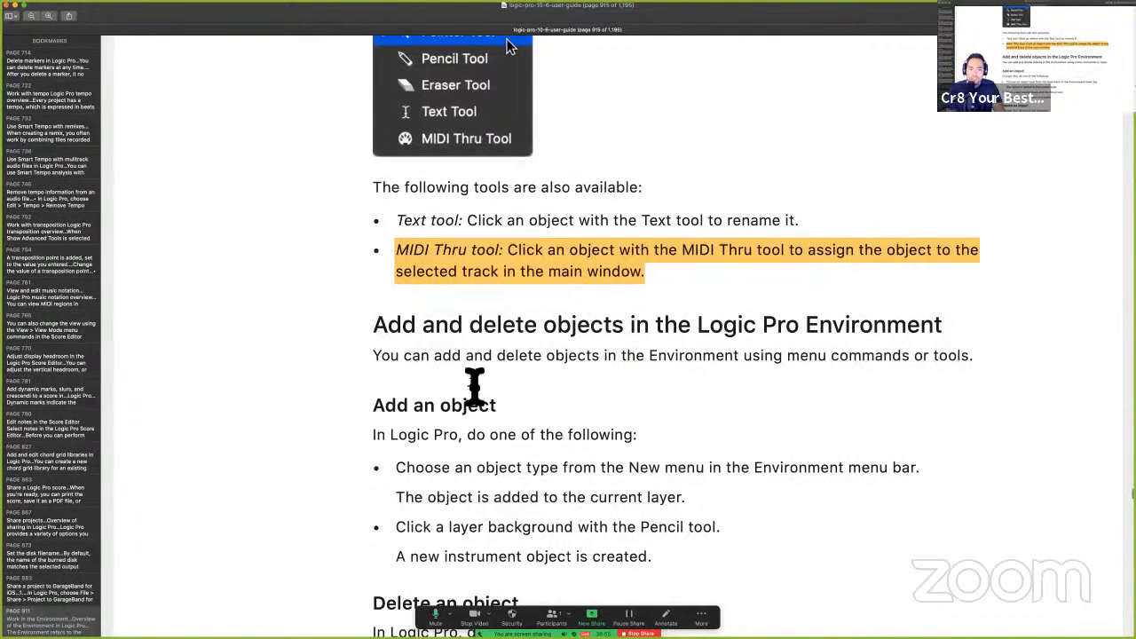
{"action": "scroll", "coordinate": [474, 385], "scroll_direction": "down", "scroll_amount": 5}
{"action": "left_click_drag", "start_coordinate": [377, 269], "coordinate": [800, 293]}
{"action": "left_click", "coordinate": [724, 332]}
Switch to Logic Pro and add the Apple Loop 12 String Dream 03 to the 12 String Split track at bar 1.
{"action": "key", "text": "ctrl+Right"}
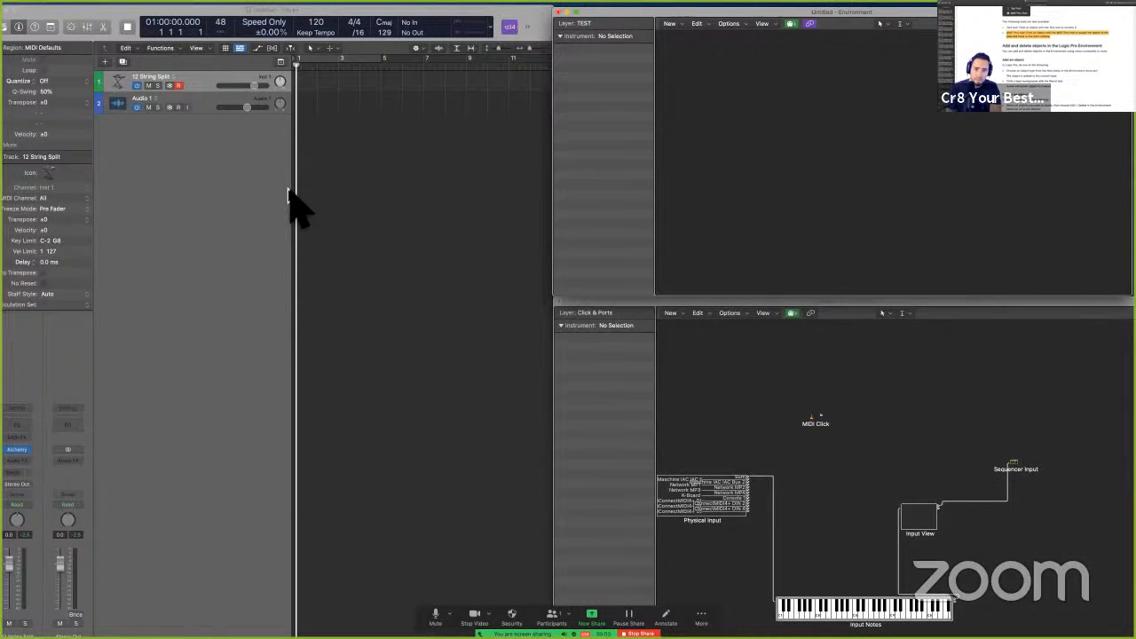
{"action": "left_click", "coordinate": [355, 202]}
{"action": "key", "text": "o"}
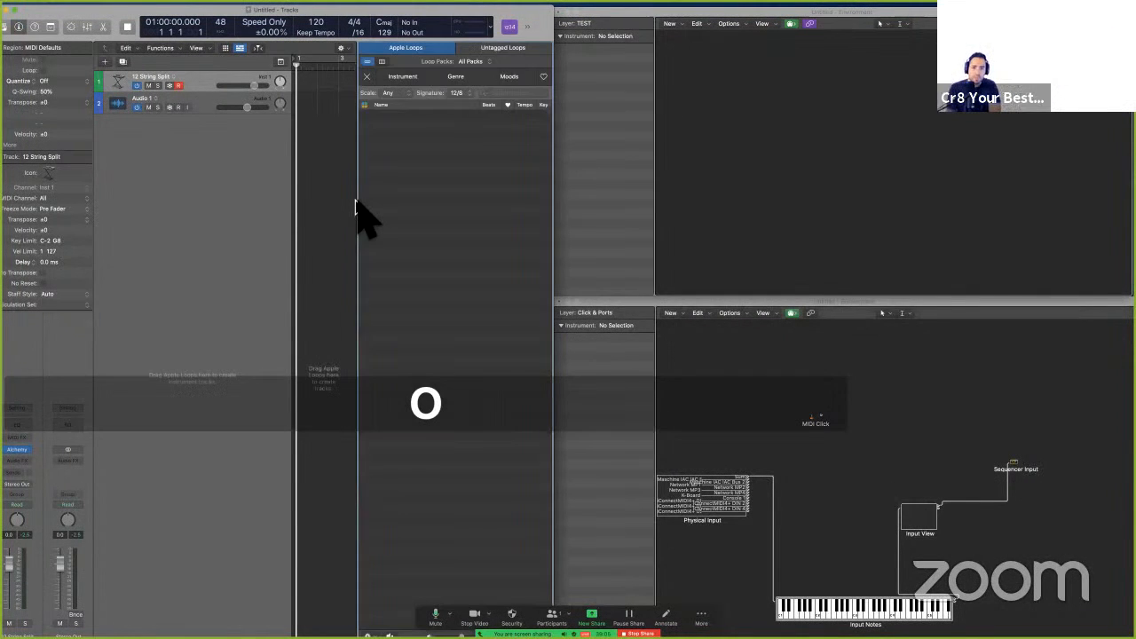
{"action": "left_click_drag", "start_coordinate": [410, 160], "coordinate": [301, 82]}
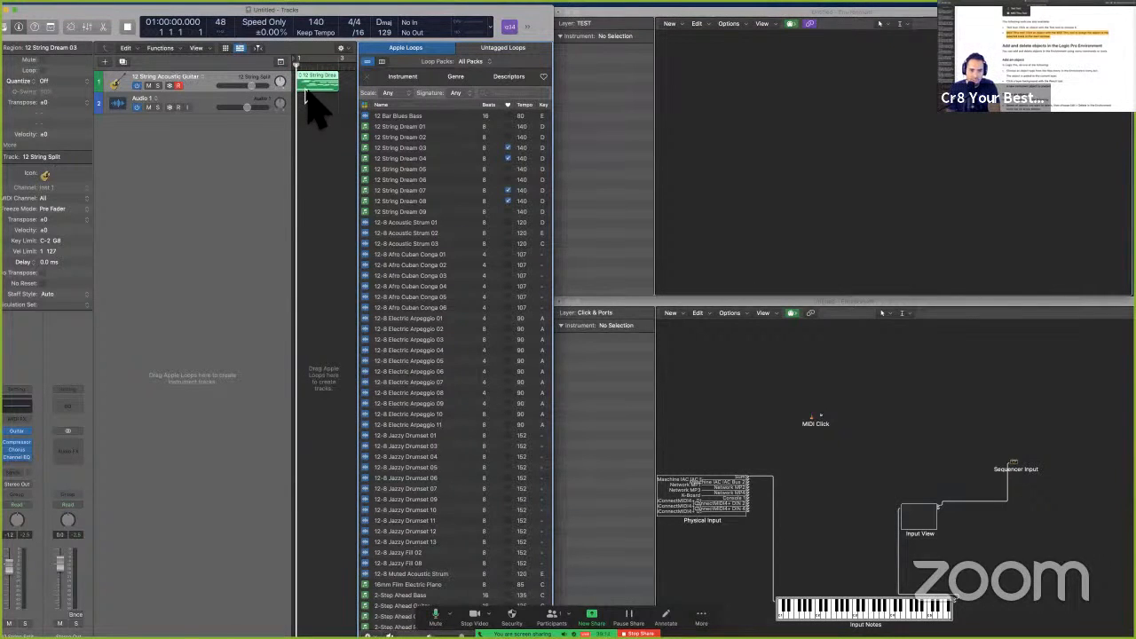
Lower the stereo output level to about -7 dB, play the project briefly and select the 12 String Dream 03 region.
{"action": "left_click_drag", "start_coordinate": [60, 578], "coordinate": [64, 599]}
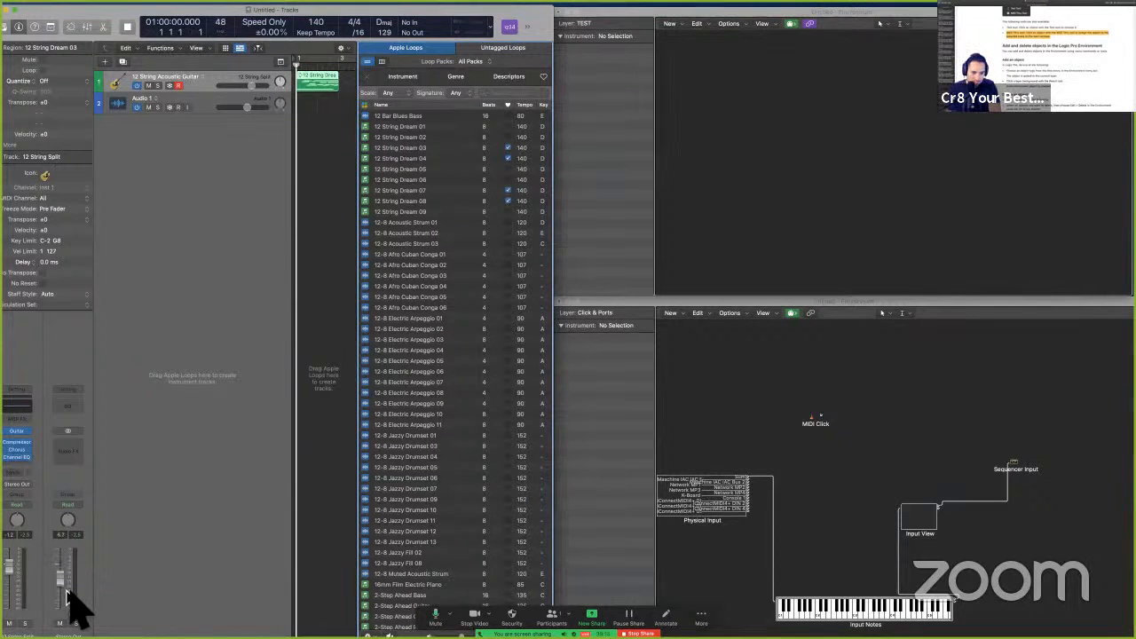
{"action": "left_click", "coordinate": [313, 277]}
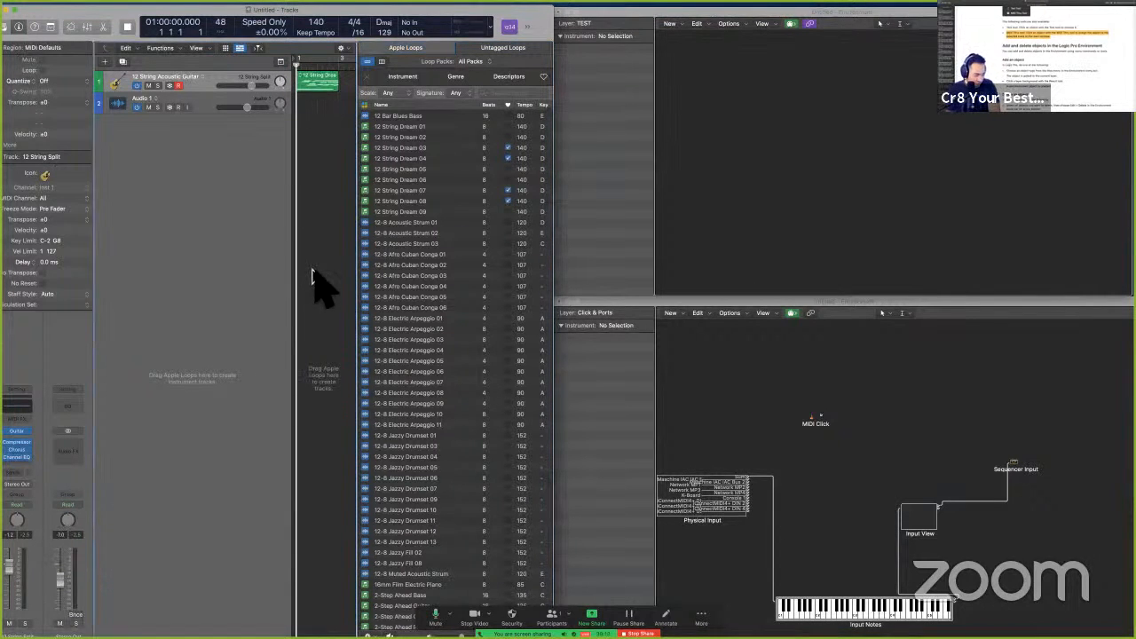
{"action": "key", "text": "space"}
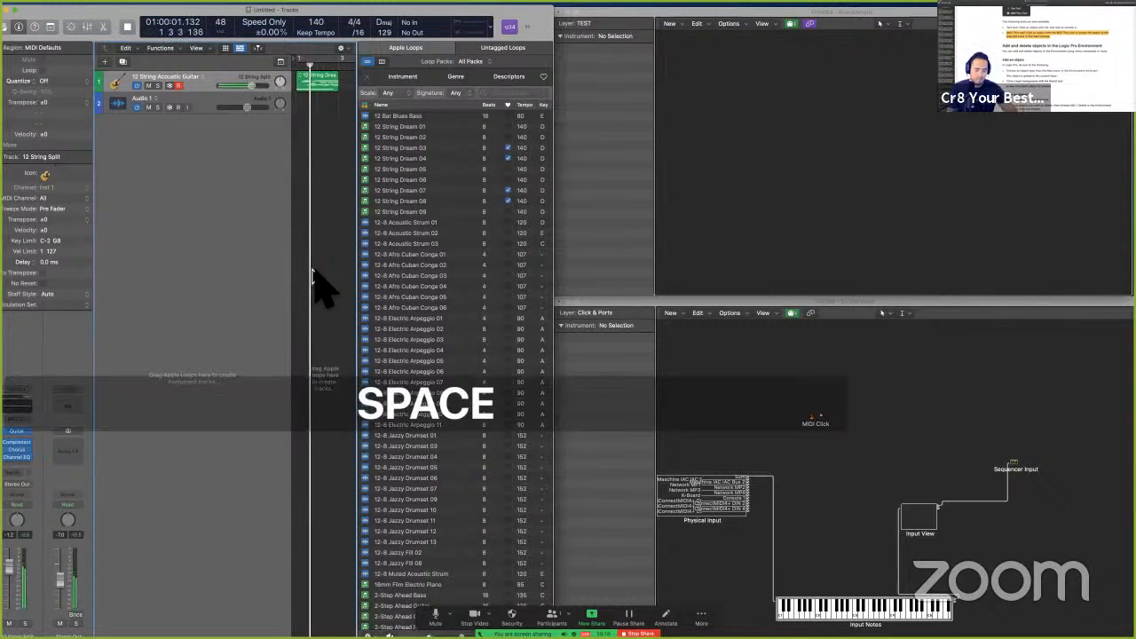
{"action": "left_click", "coordinate": [315, 82]}
Switch the Environment window showing the TEST layer to the Mixer layer and examine the 12 String Split channel strip.
{"action": "left_click", "coordinate": [607, 25]}
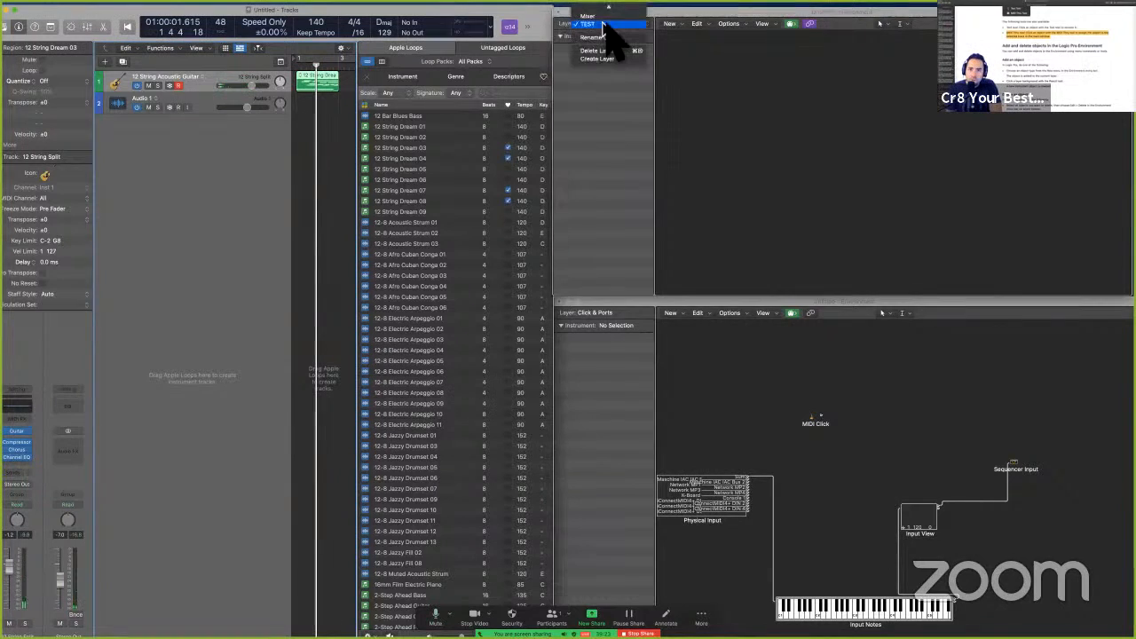
{"action": "mouse_move", "coordinate": [602, 11]}
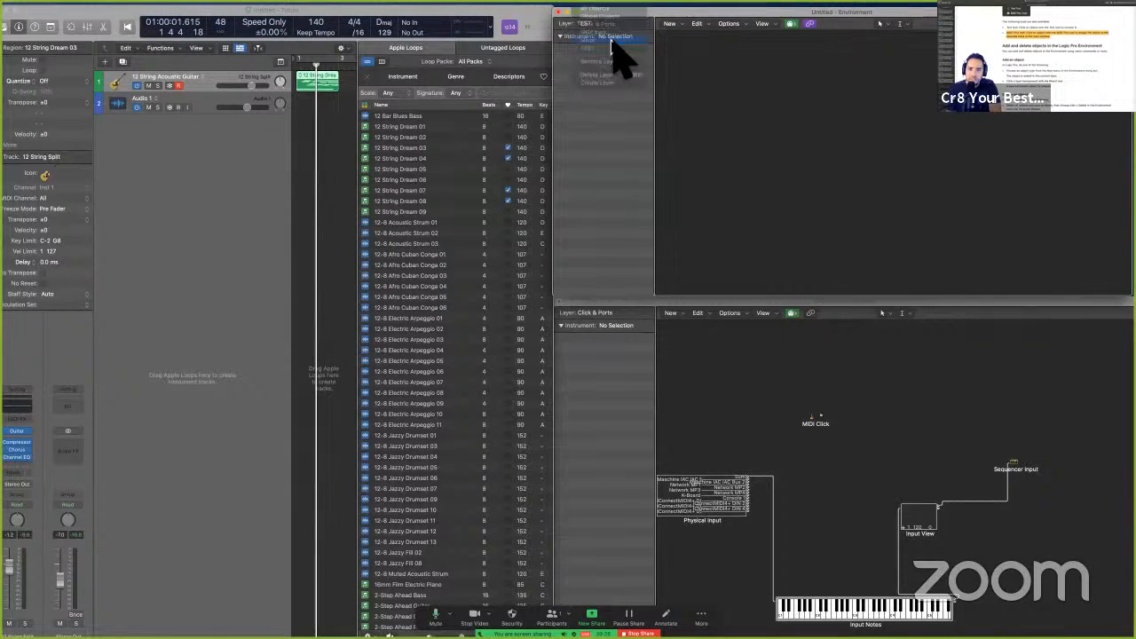
{"action": "left_click", "coordinate": [611, 41]}
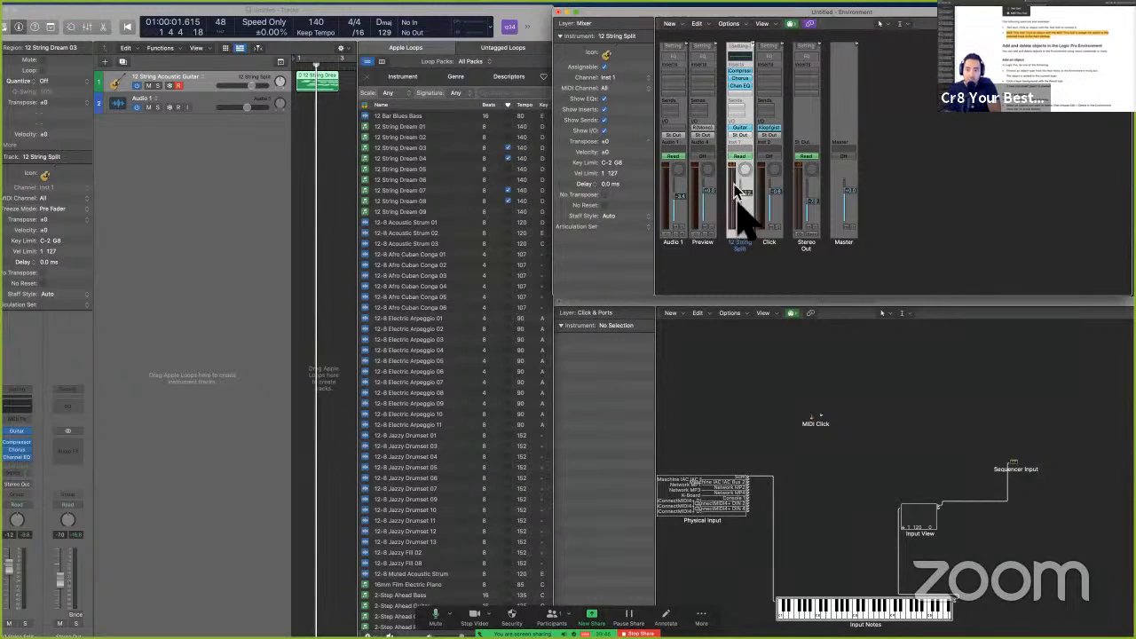
{"action": "left_click", "coordinate": [751, 266]}
{"action": "left_click", "coordinate": [741, 253]}
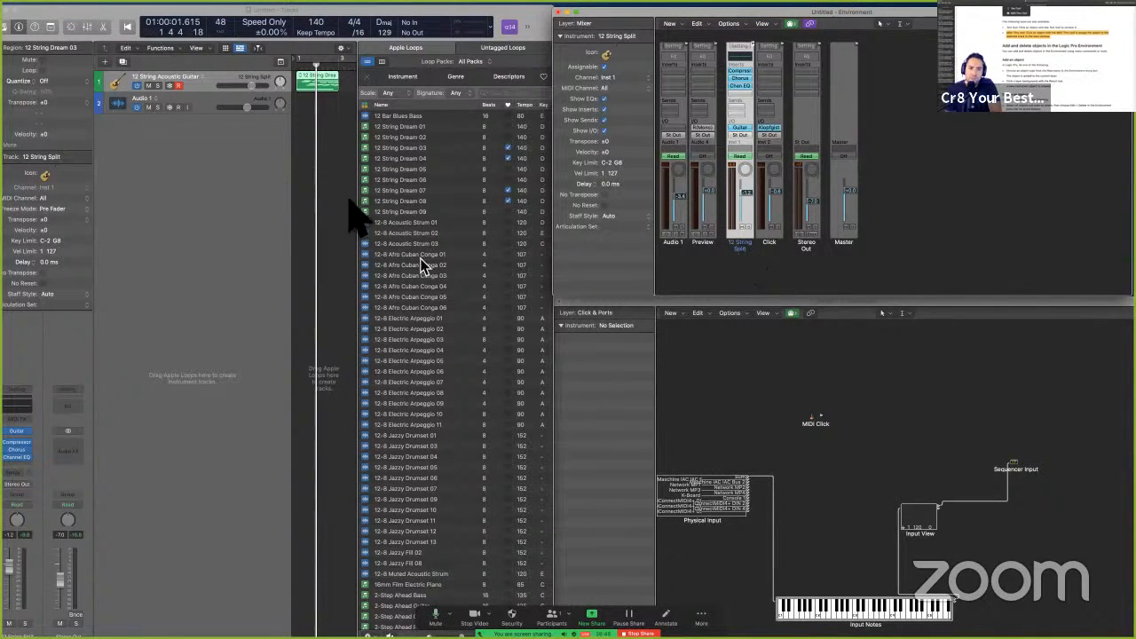
Create one new software instrument track using the Default Patch, with Output 1 + 2 as its audio output.
{"action": "key", "text": "alt+super+n"}
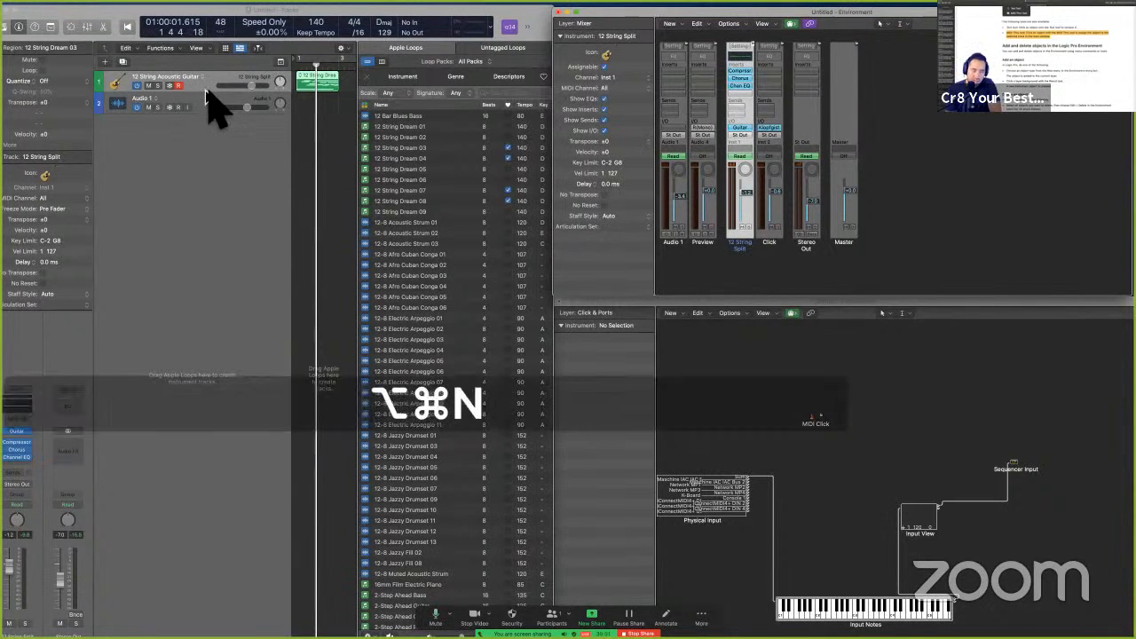
{"action": "left_click", "coordinate": [331, 188]}
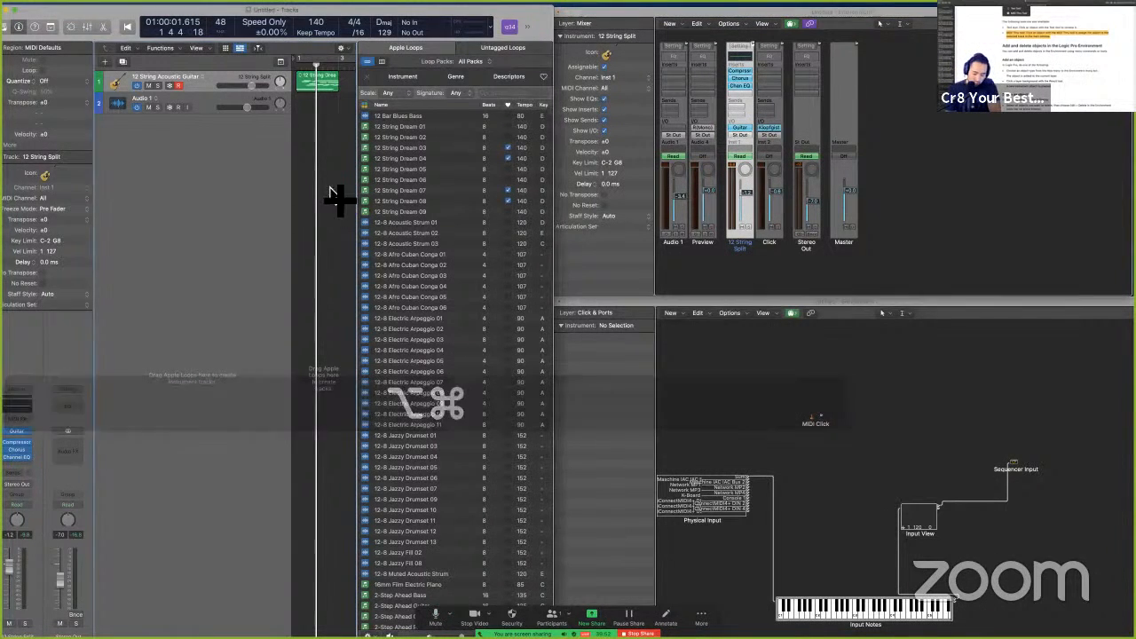
{"action": "key", "text": "alt+super+n"}
{"action": "left_click", "coordinate": [178, 26]}
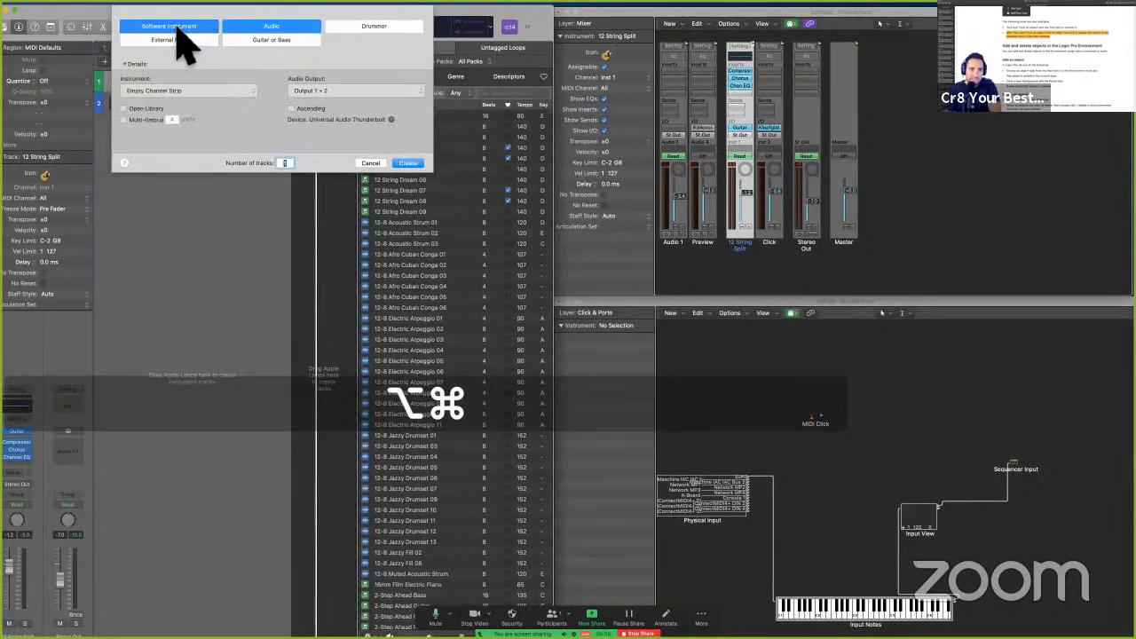
{"action": "left_click", "coordinate": [406, 141]}
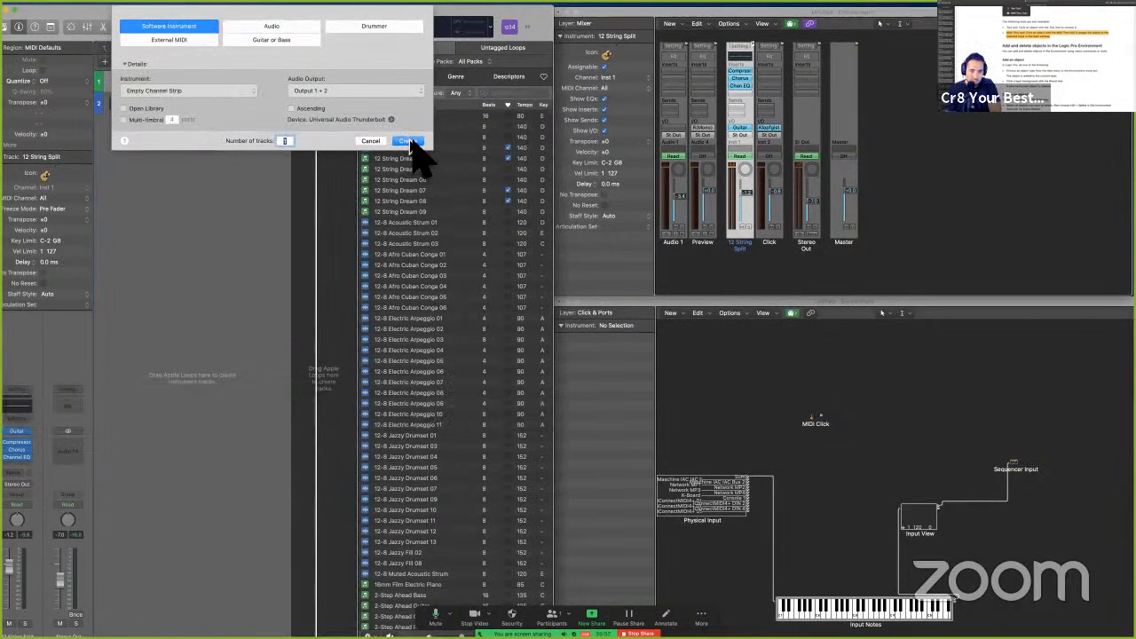
{"action": "left_click", "coordinate": [249, 91]}
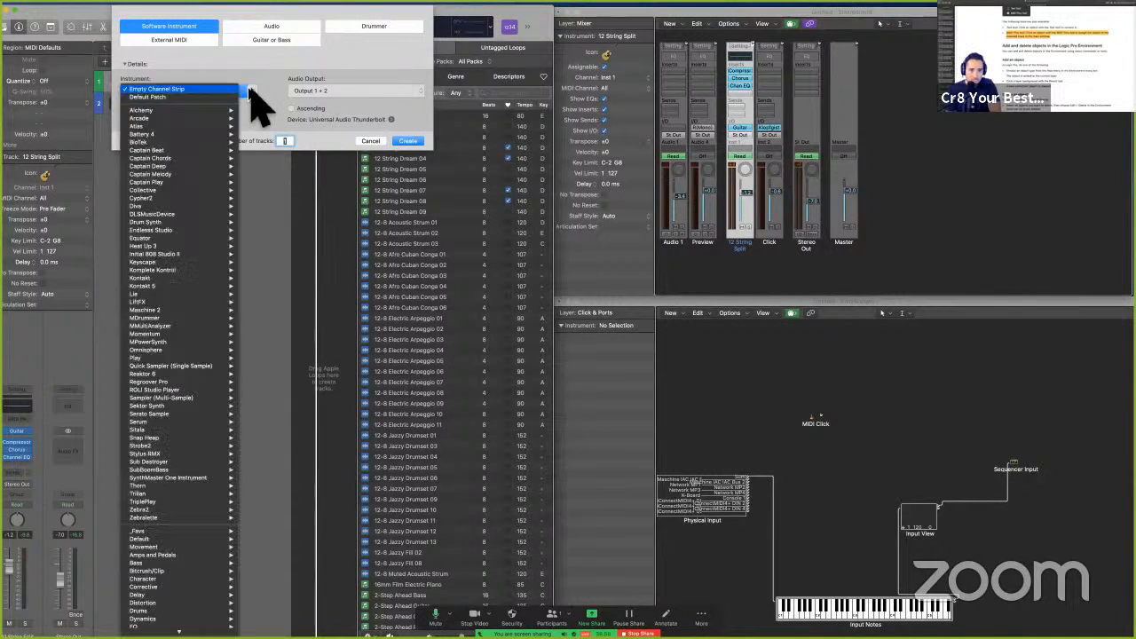
{"action": "mouse_move", "coordinate": [215, 135]}
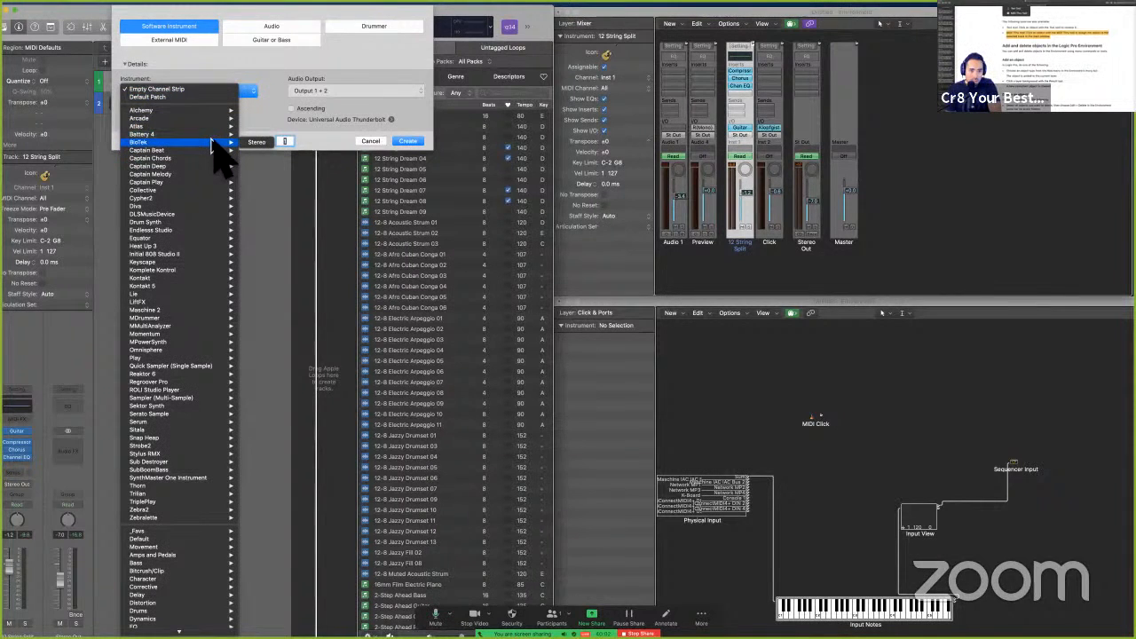
{"action": "left_click", "coordinate": [203, 97]}
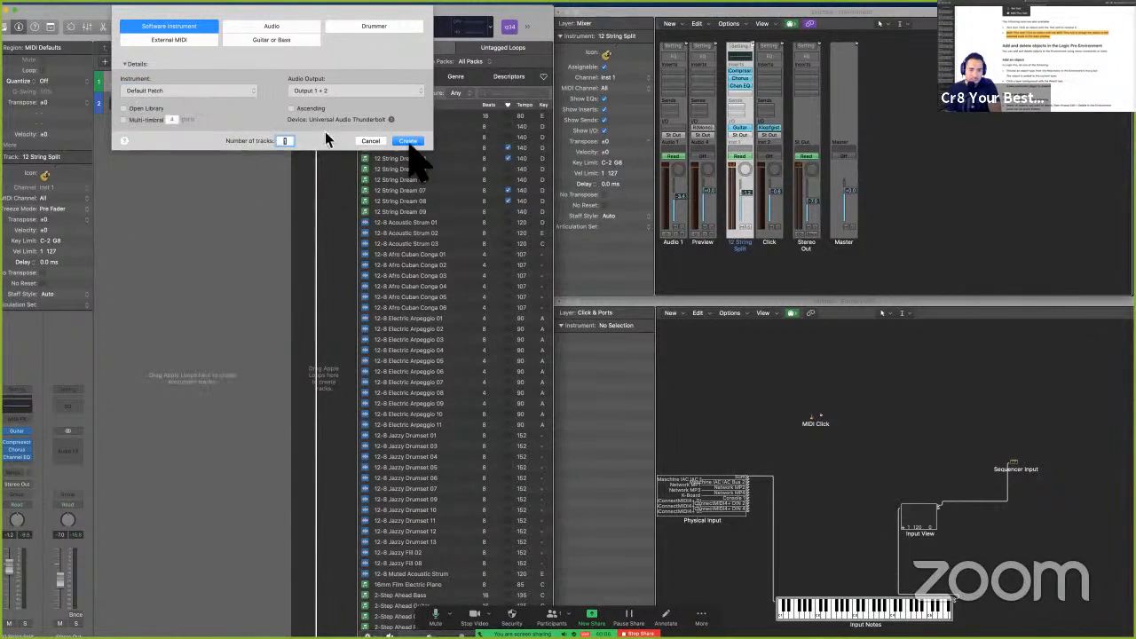
{"action": "left_click", "coordinate": [407, 141]}
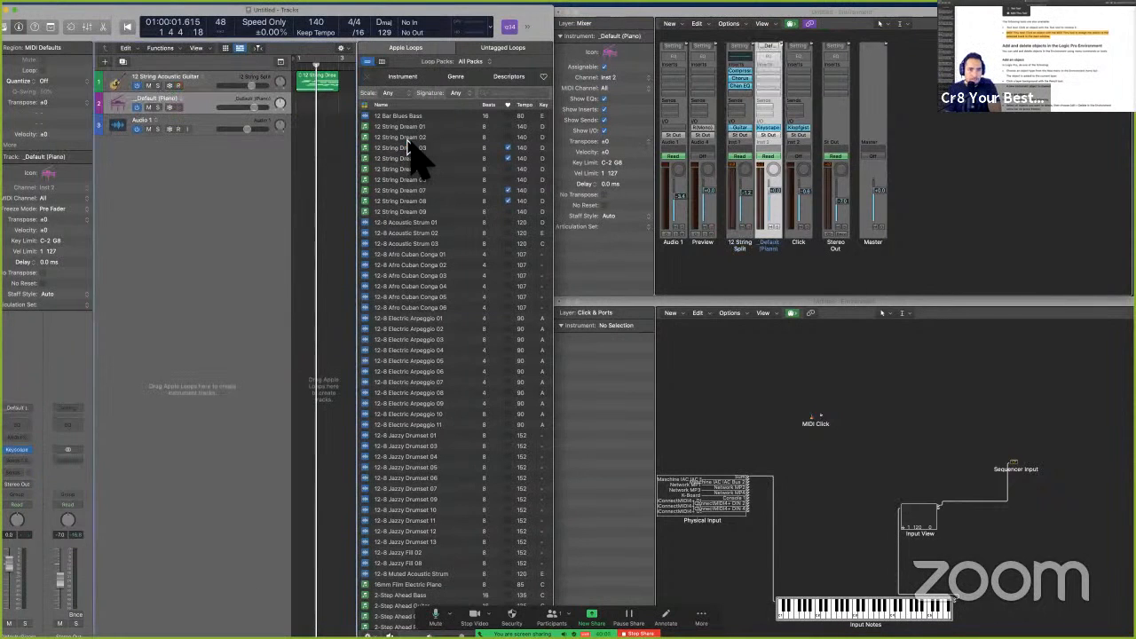
{"action": "left_click", "coordinate": [199, 87]}
{"action": "right_click", "coordinate": [199, 84]}
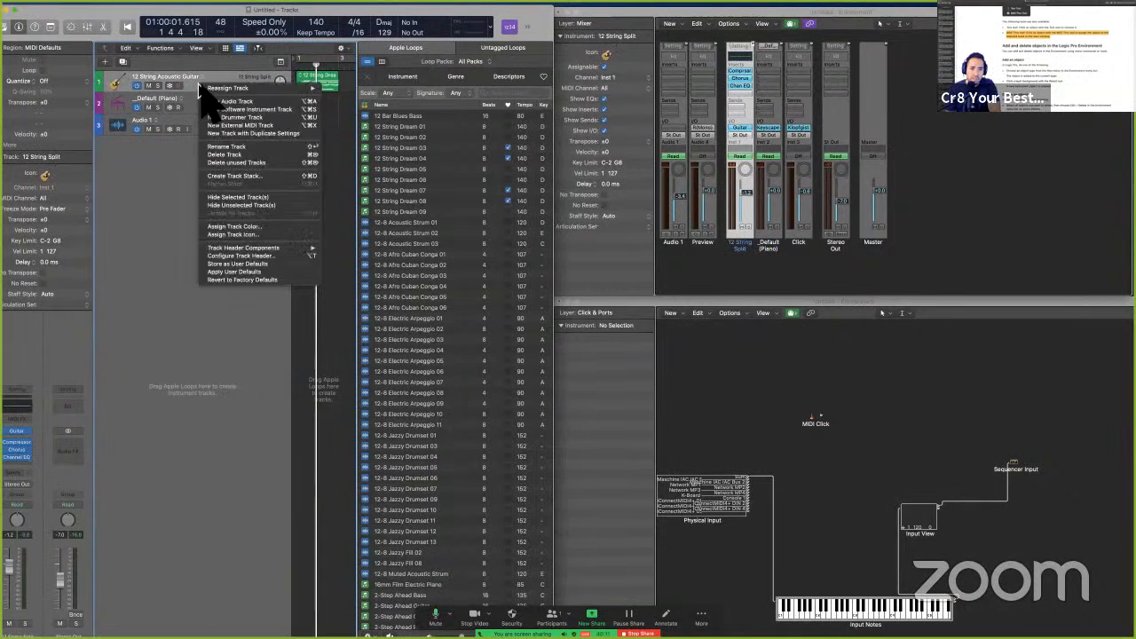
{"action": "mouse_move", "coordinate": [225, 91]}
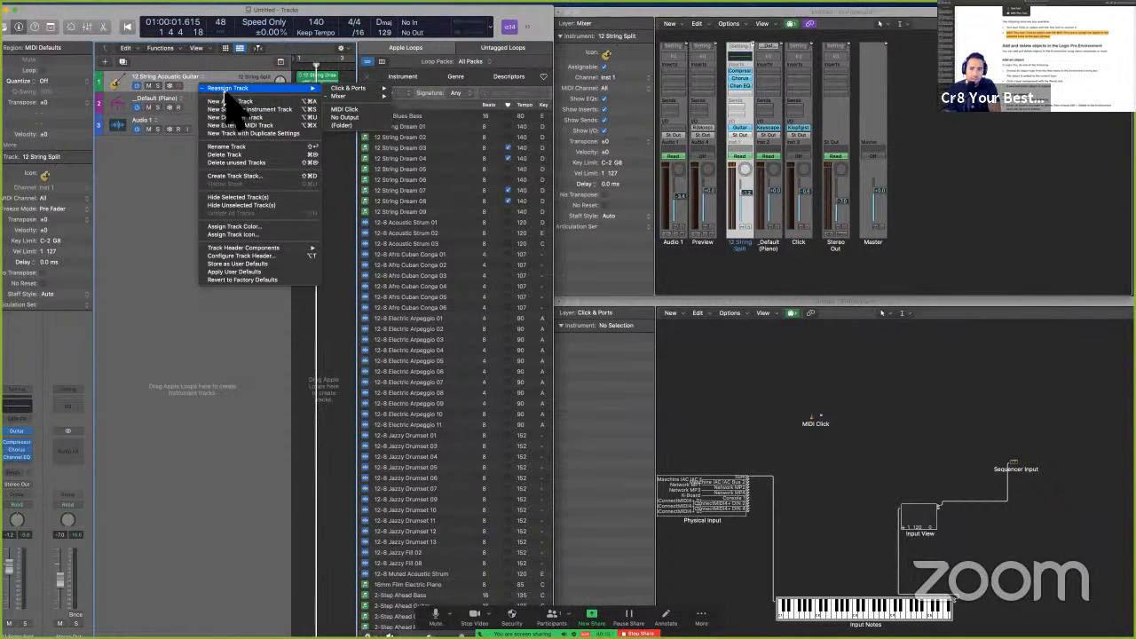
{"action": "left_click", "coordinate": [704, 258]}
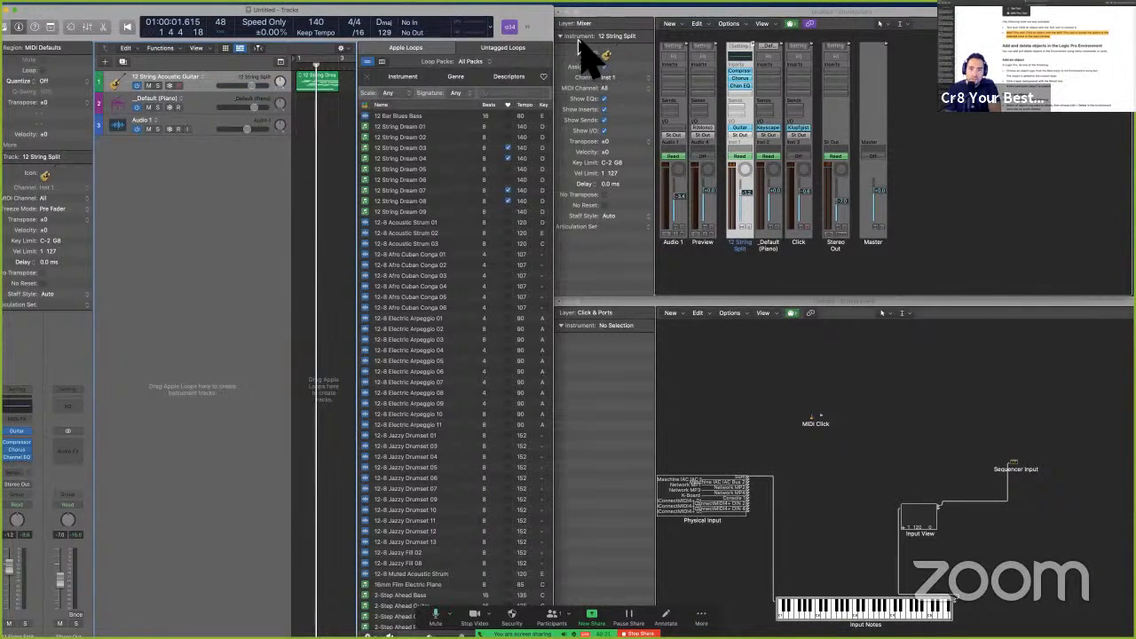
Reassign the 12 String Acoustic Guitar track to the Mixer layer's _Default (Piano) (Inst 2) software instrument.
{"action": "right_click", "coordinate": [206, 82]}
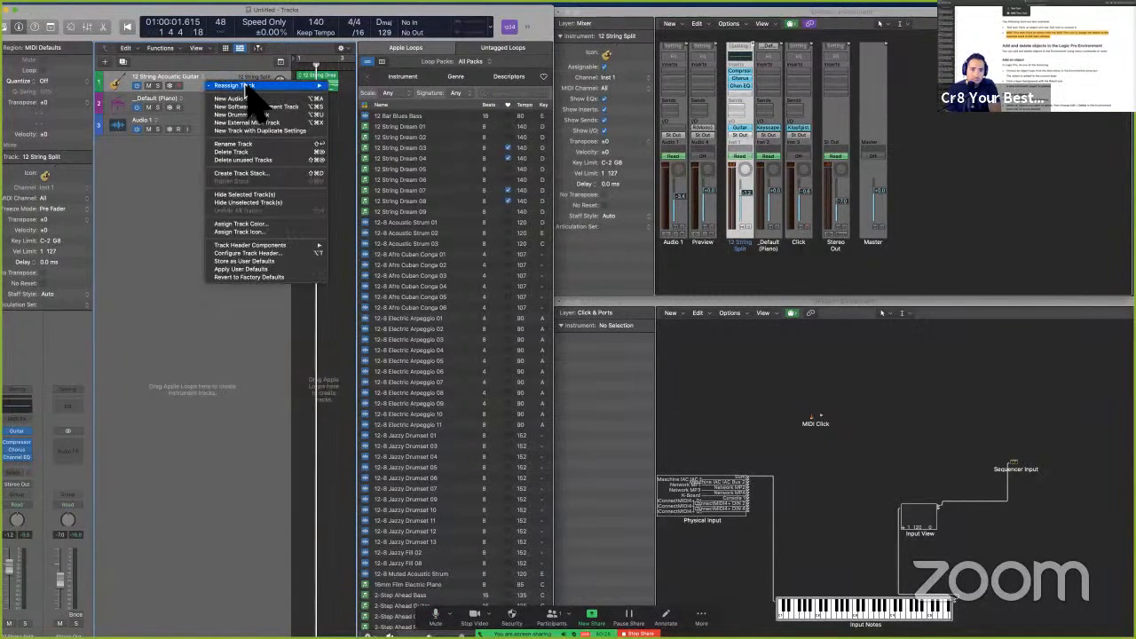
{"action": "mouse_move", "coordinate": [248, 87]}
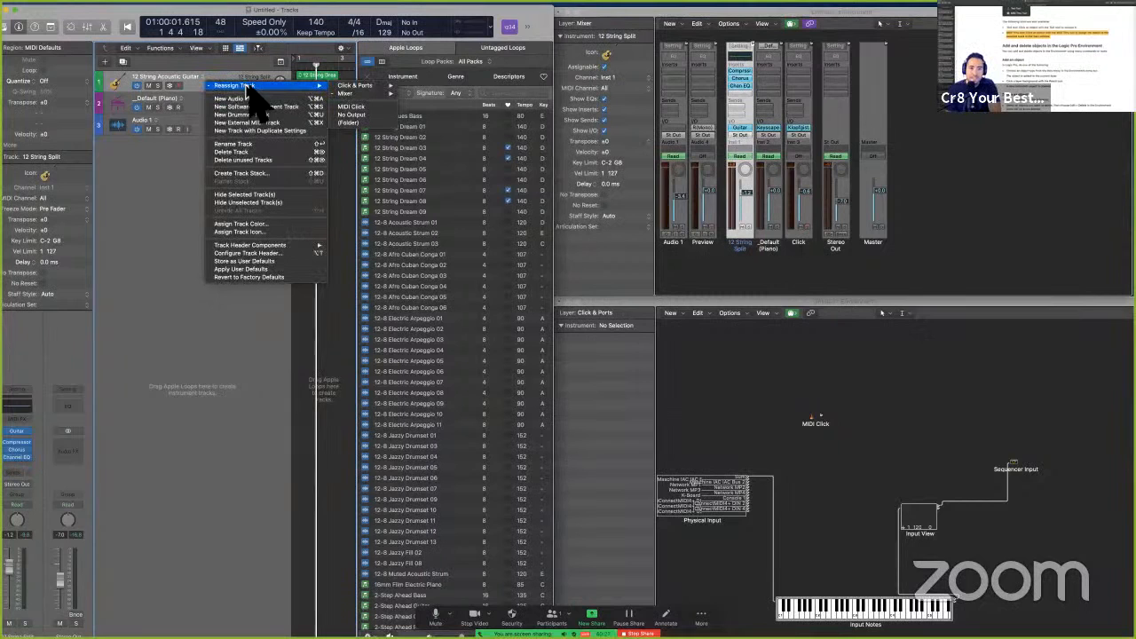
{"action": "mouse_move", "coordinate": [351, 87]}
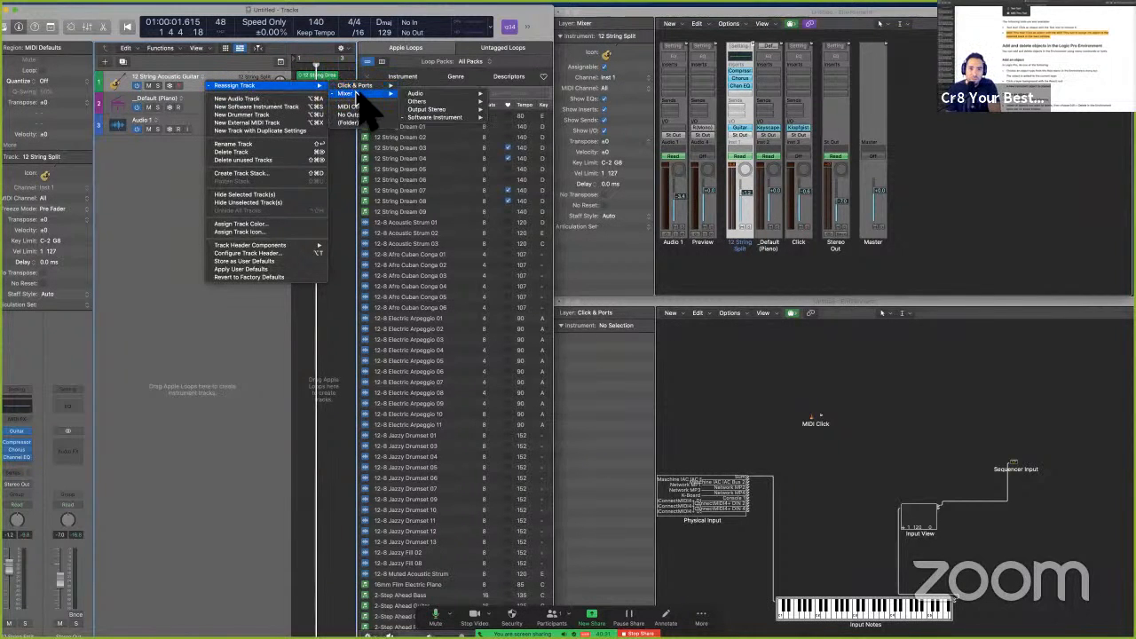
{"action": "mouse_move", "coordinate": [475, 118]}
{"action": "left_click", "coordinate": [527, 118]}
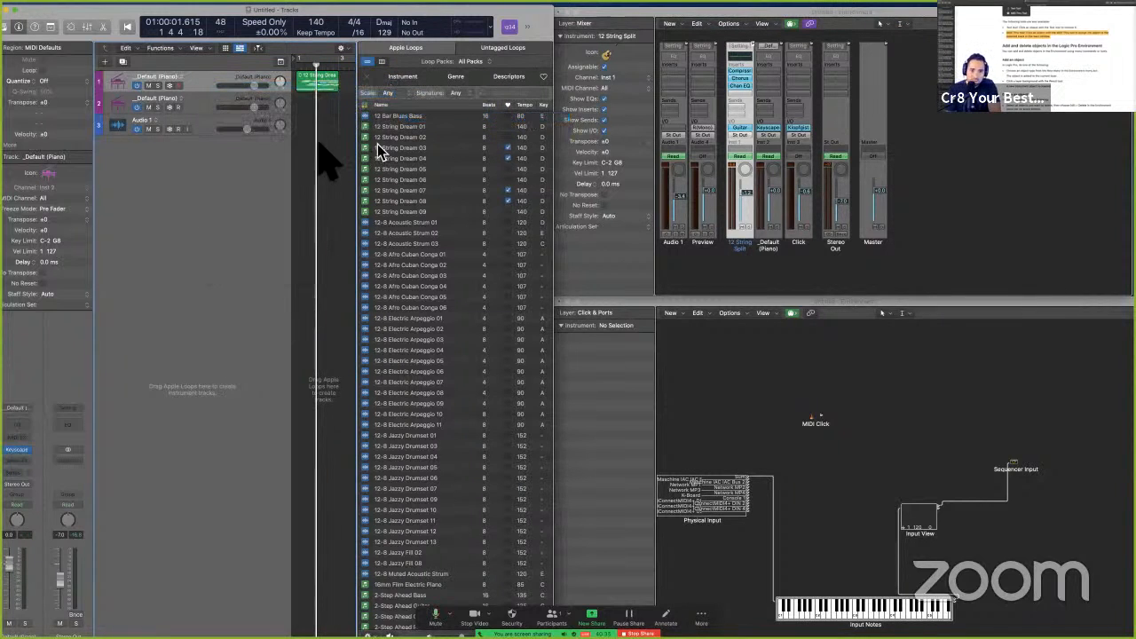
Play the project from its start to hear the loop through the reassigned piano instrument.
{"action": "key", "text": "Return"}
{"action": "key", "text": "space"}
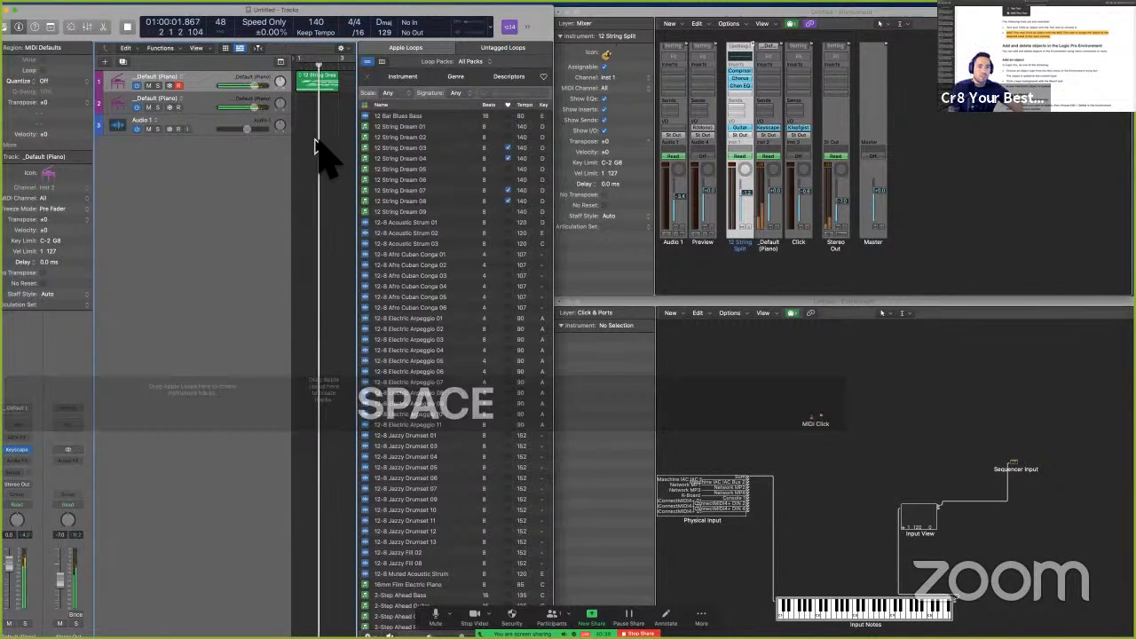
{"action": "key", "text": "space"}
Duplicate the 12 String Dream 03 region directly after itself and play both regions from the project start.
{"action": "left_click", "coordinate": [318, 86]}
{"action": "key", "text": "space"}
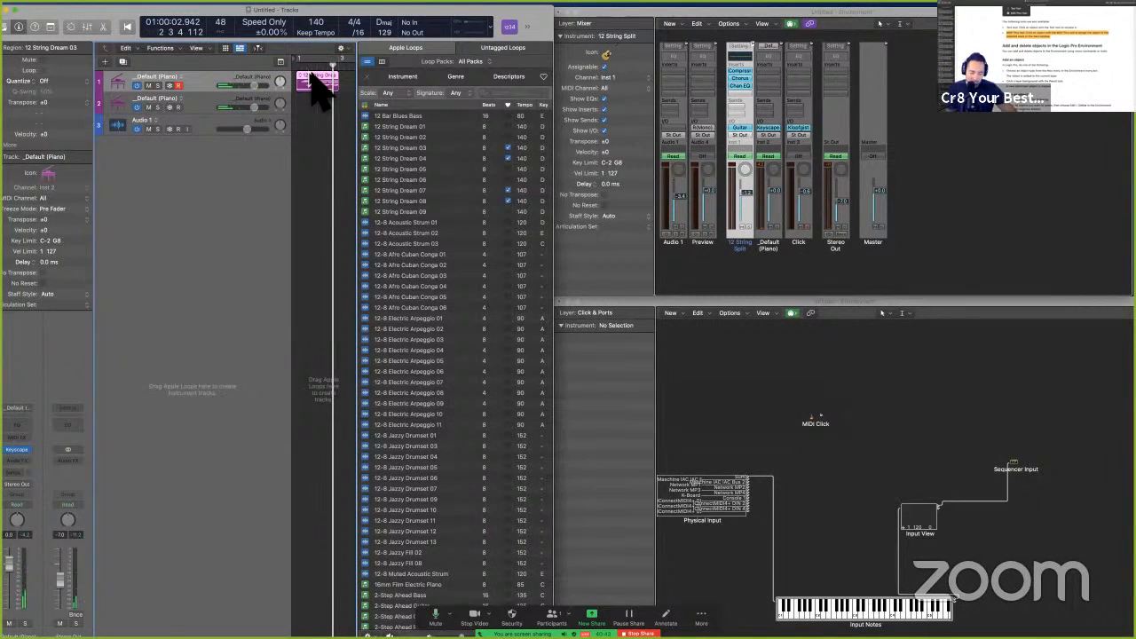
{"action": "key", "text": "super+d"}
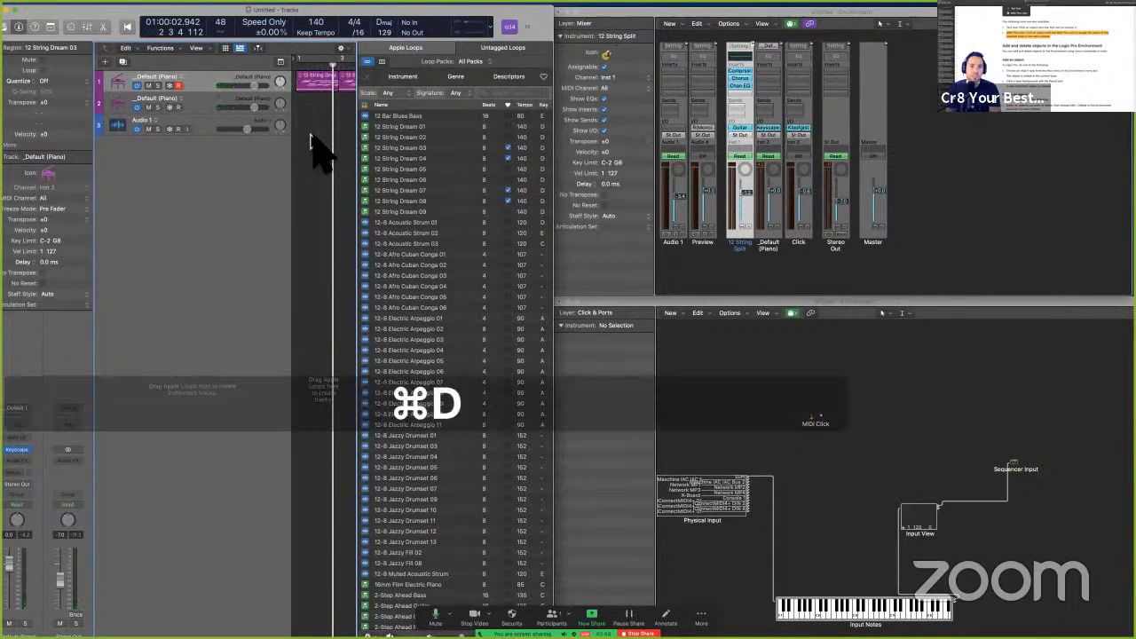
{"action": "key", "text": "Return"}
{"action": "key", "text": "space"}
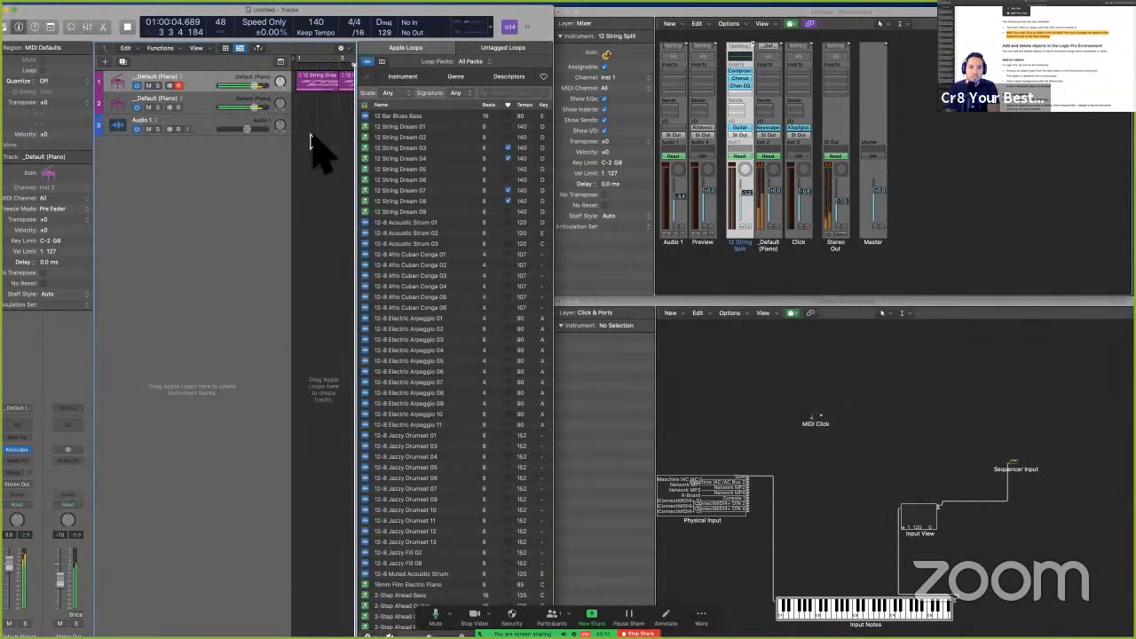
{"action": "key", "text": "space"}
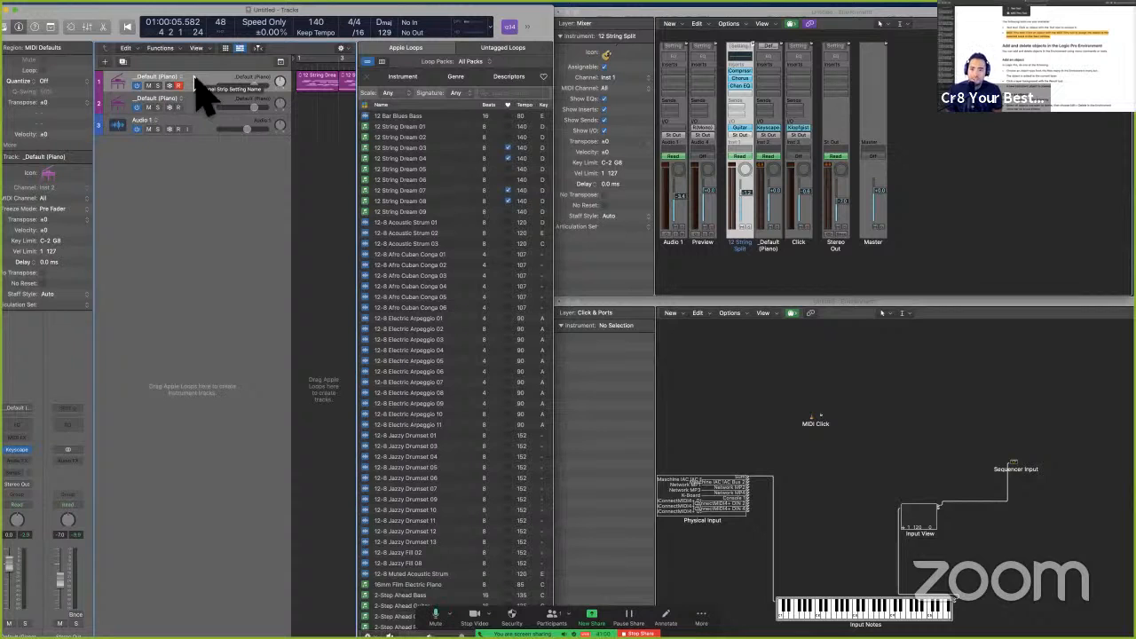
Undo the region duplication and the reassignment of the first track.
{"action": "key", "text": "super+z"}
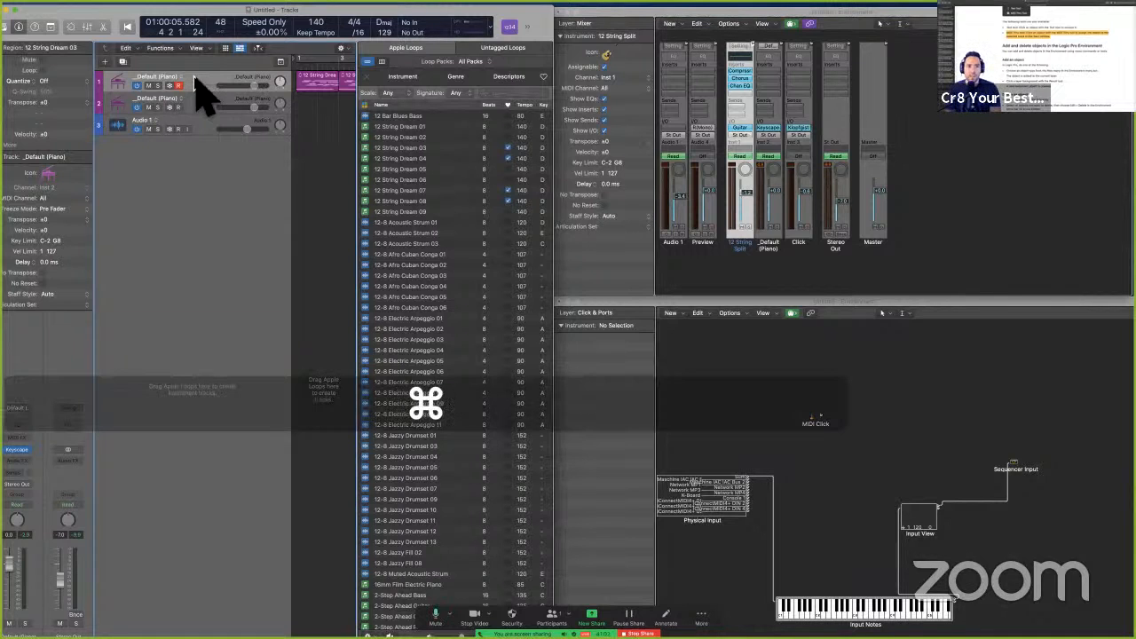
{"action": "key", "text": "super+z"}
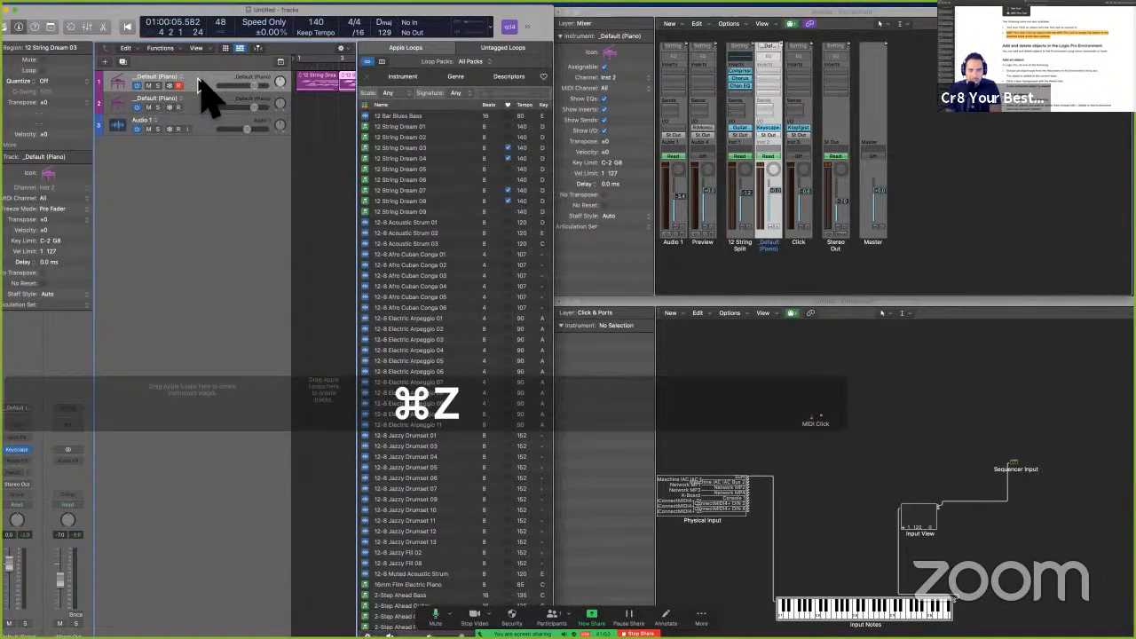
{"action": "key", "text": "super+z"}
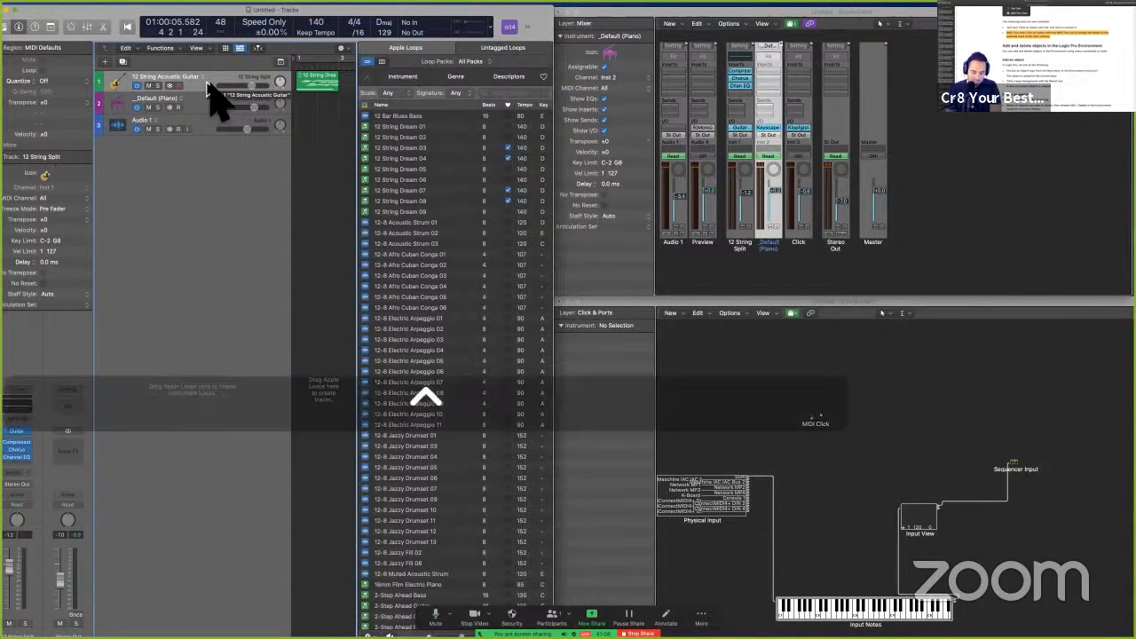
Deselect the Mixer layer's channel strips and view the object types that can be added to the Environment.
{"action": "key", "text": "ctrl+a"}
{"action": "mouse_move", "coordinate": [724, 270]}
{"action": "left_mouse_down"}
{"action": "mouse_move", "coordinate": [786, 281]}
{"action": "mouse_move", "coordinate": [789, 38]}
{"action": "mouse_move", "coordinate": [731, 51]}
{"action": "mouse_move", "coordinate": [727, 265]}
{"action": "left_mouse_up"}
{"action": "key", "text": "ctrl+a"}
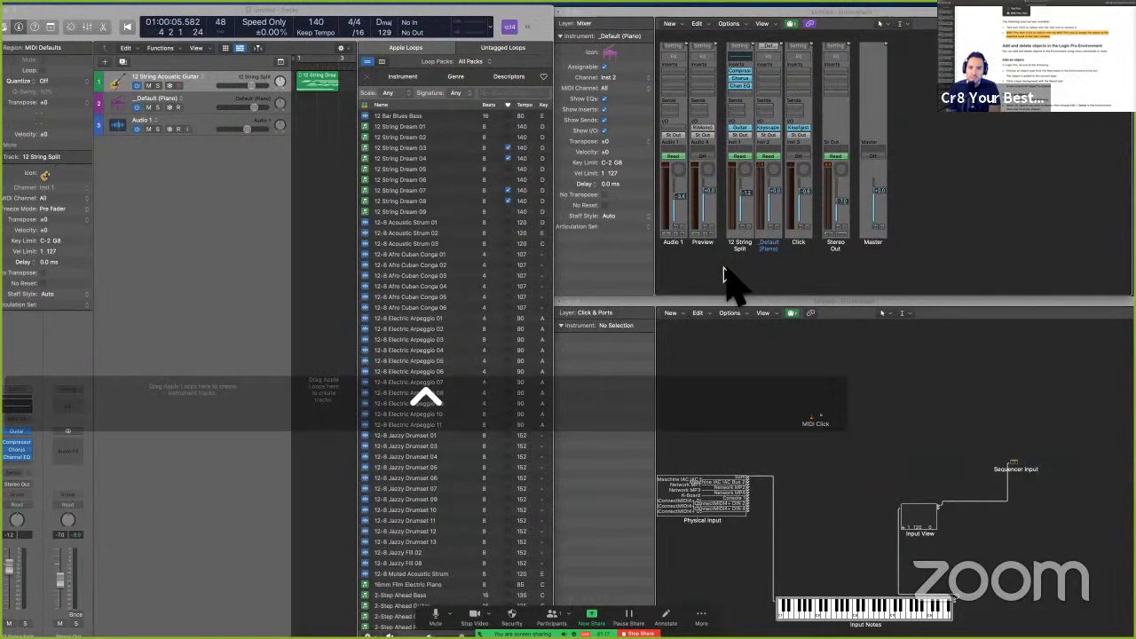
{"action": "left_click", "coordinate": [727, 269]}
{"action": "left_click", "coordinate": [679, 26]}
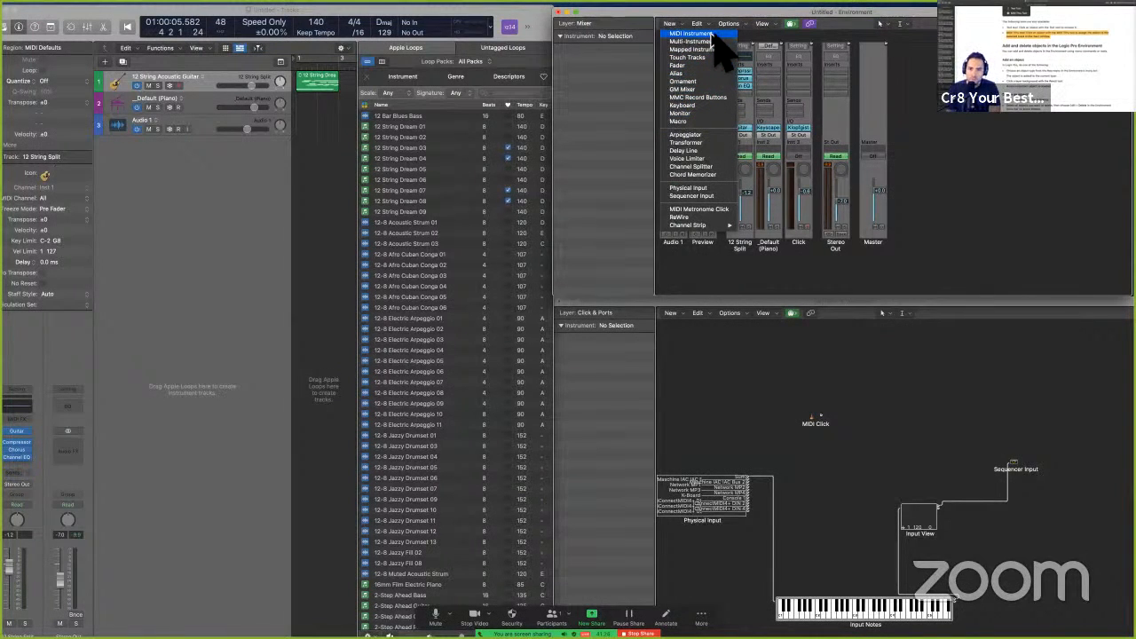
{"action": "left_click", "coordinate": [796, 265]}
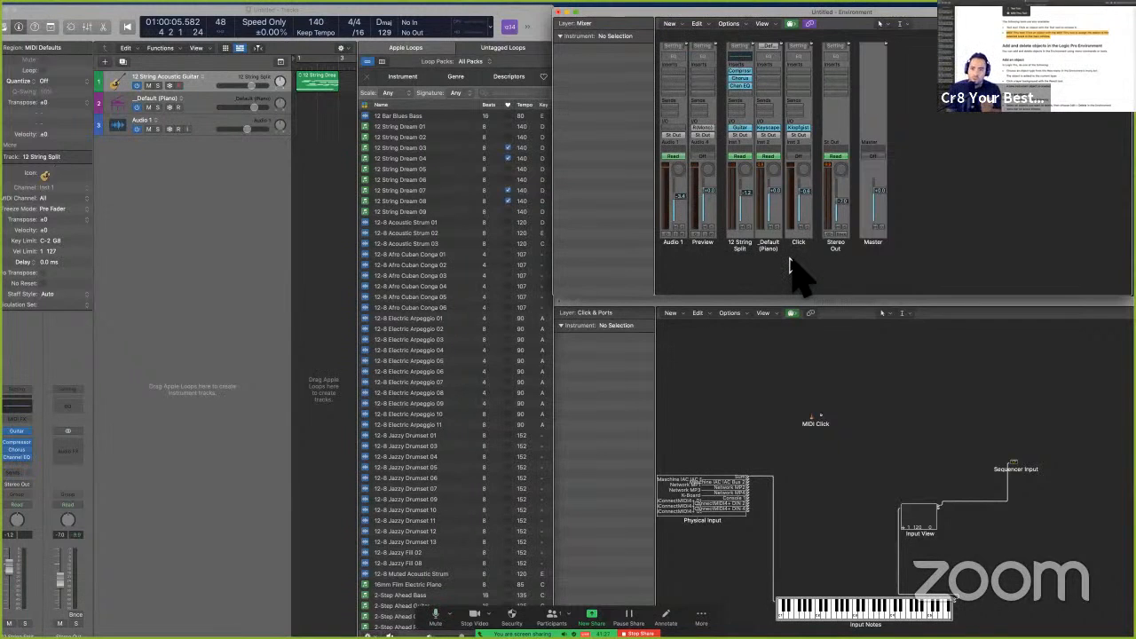
Reassign the 12 String Acoustic Guitar track once more to _Default (Piano) (Inst 2) among the Mixer's software instruments.
{"action": "right_click", "coordinate": [210, 86]}
{"action": "mouse_move", "coordinate": [233, 88]}
{"action": "mouse_move", "coordinate": [350, 96]}
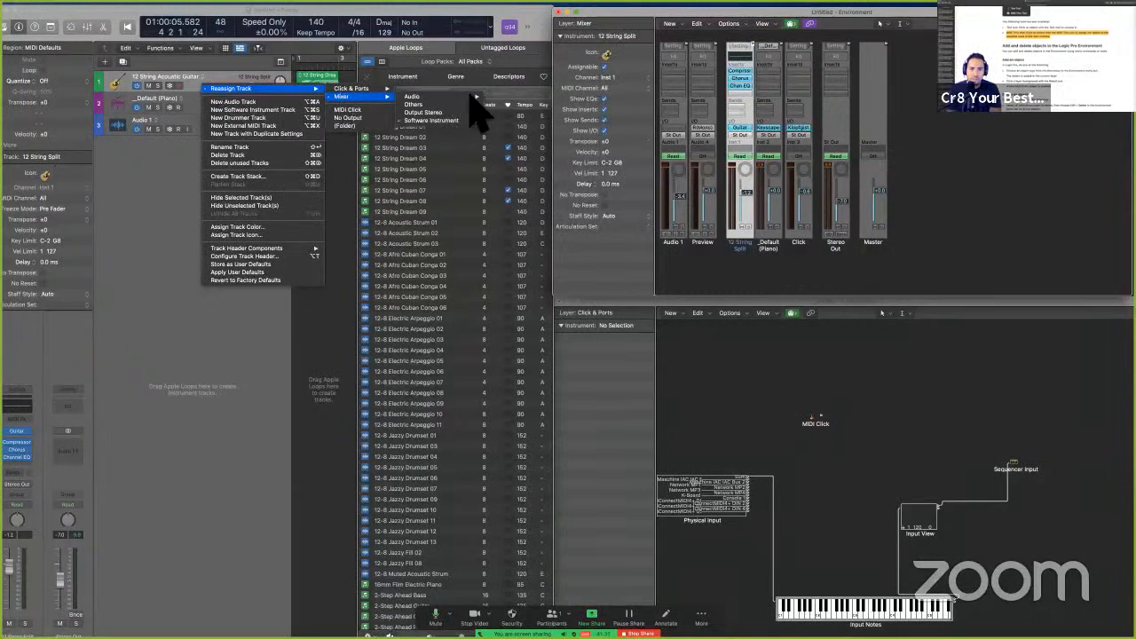
{"action": "mouse_move", "coordinate": [466, 123]}
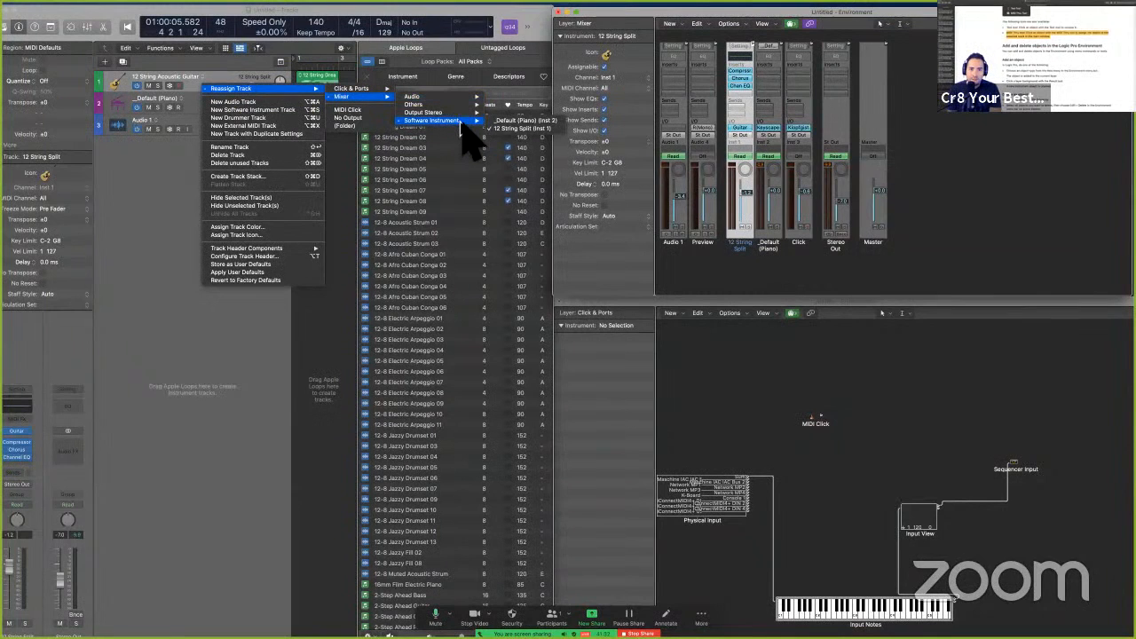
{"action": "left_click", "coordinate": [536, 120]}
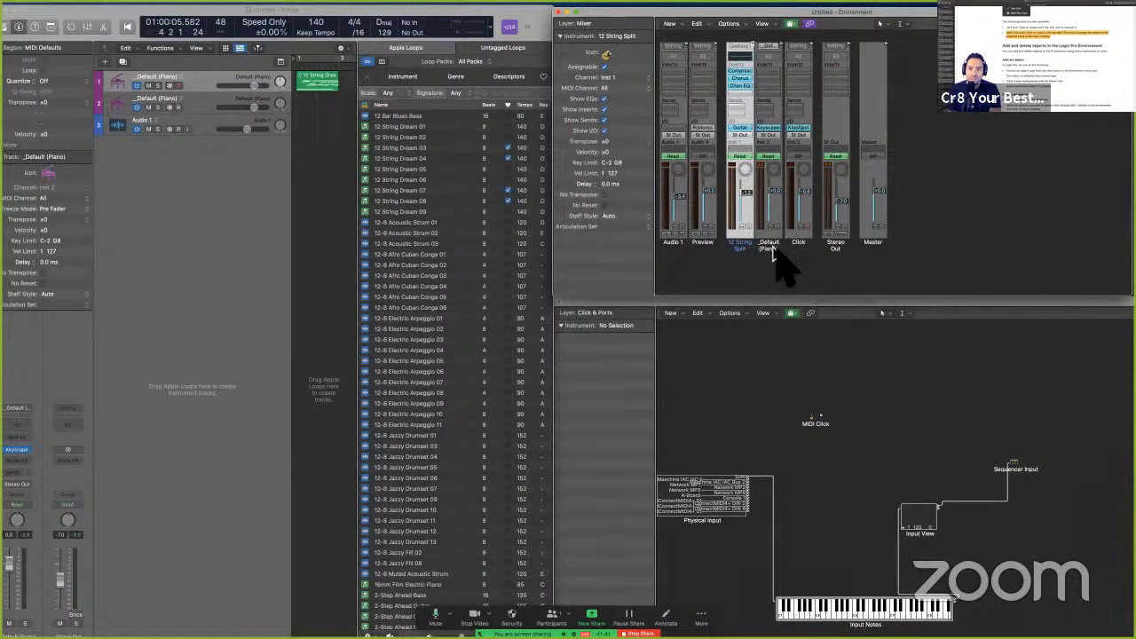
Compare which channel strip both piano tracks use and examine the Channel setting of the 12 String Split and _Default (Piano) strips.
{"action": "left_click", "coordinate": [210, 103]}
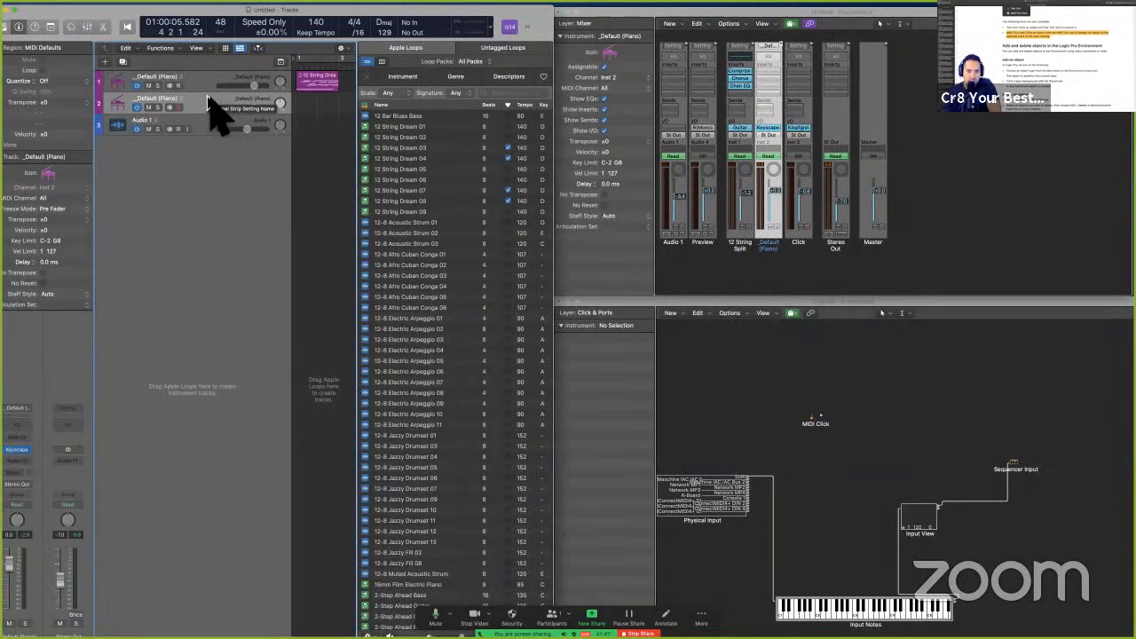
{"action": "key", "text": "Up"}
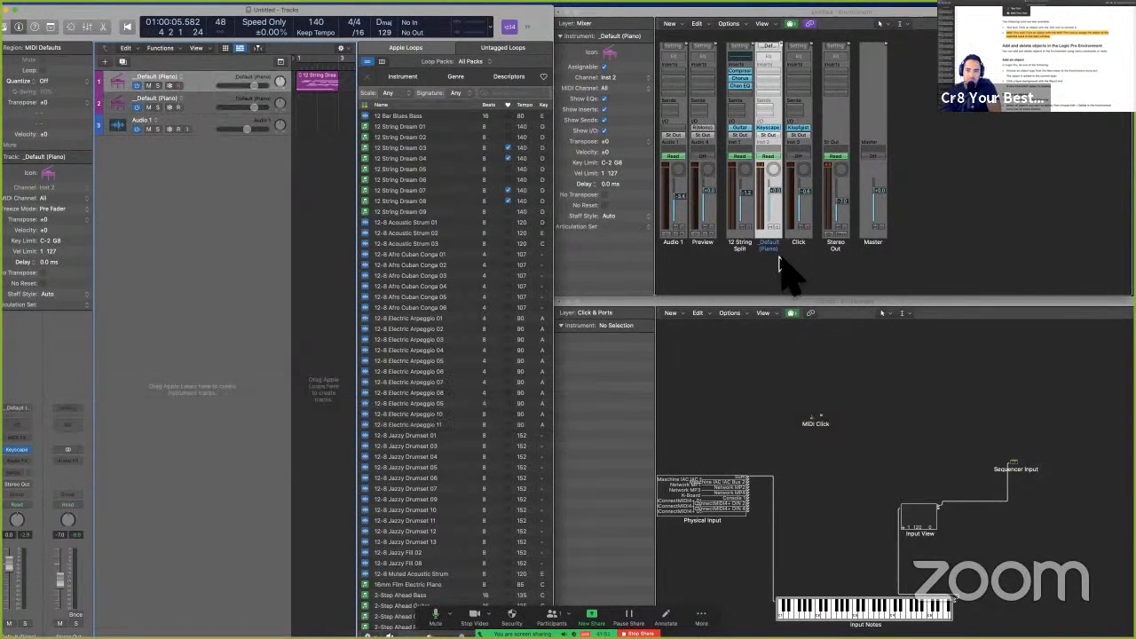
{"action": "left_click", "coordinate": [745, 249]}
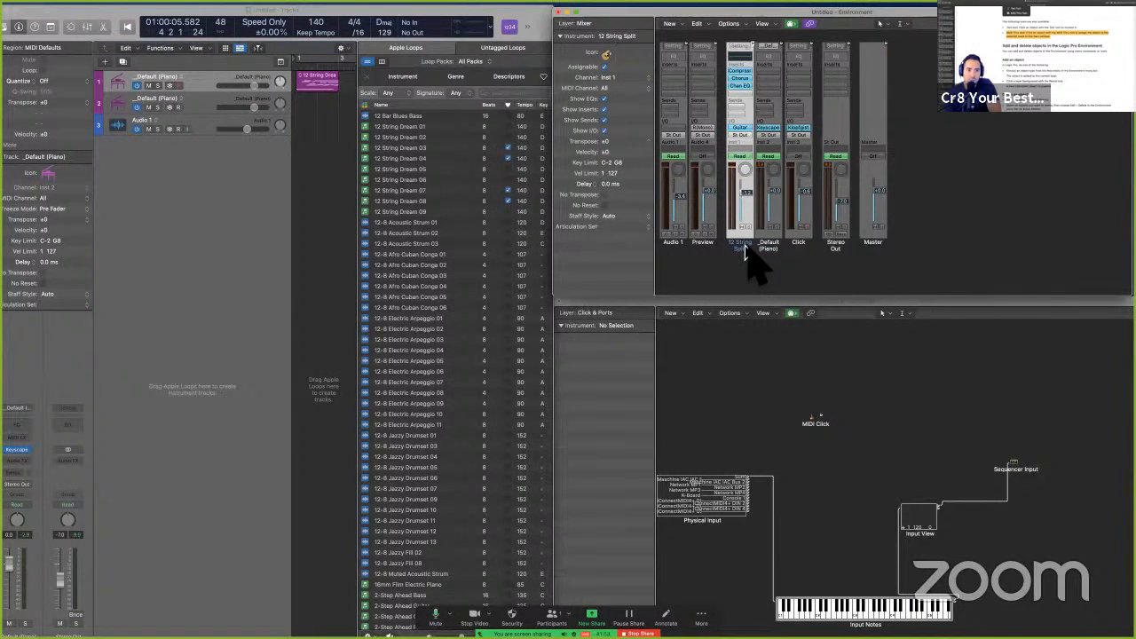
{"action": "left_click", "coordinate": [765, 251]}
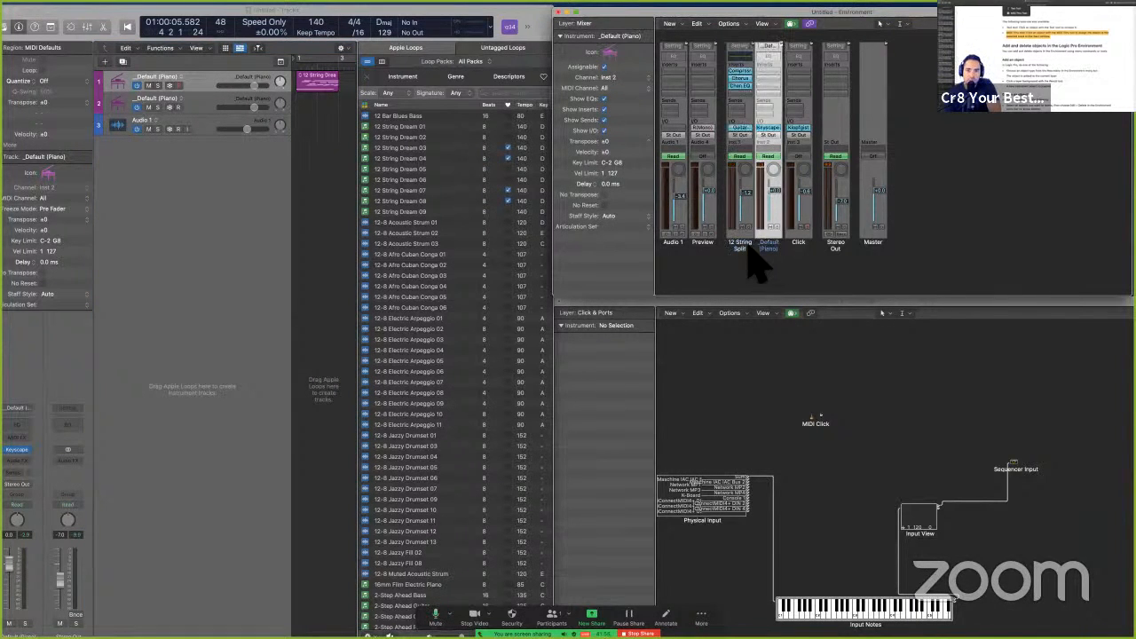
{"action": "left_click", "coordinate": [739, 250]}
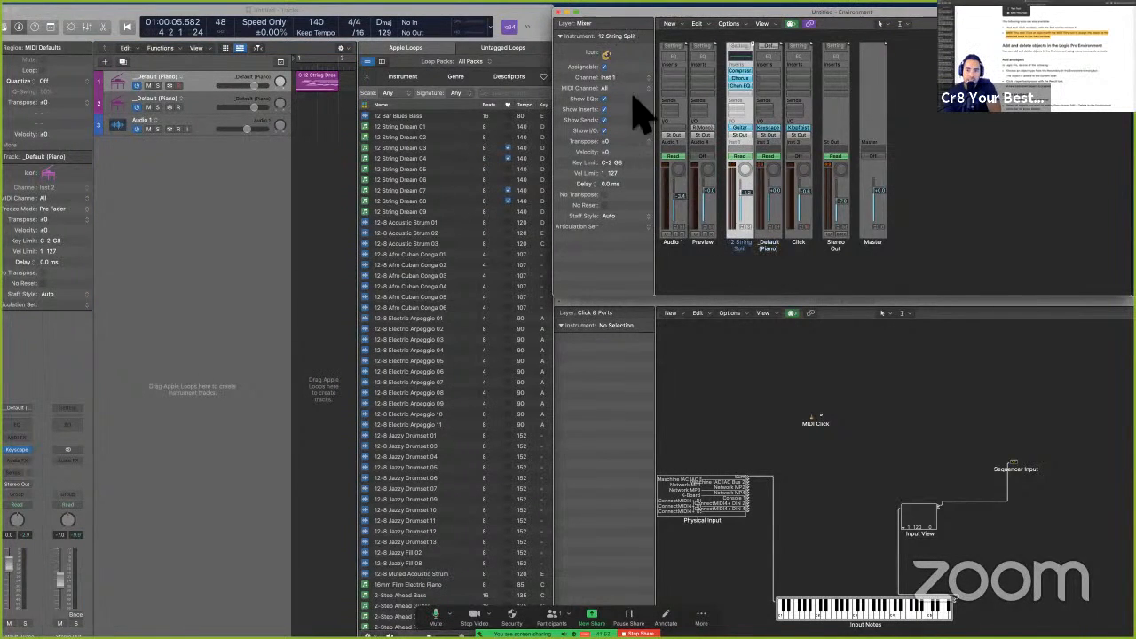
{"action": "key", "text": "ctrl"}
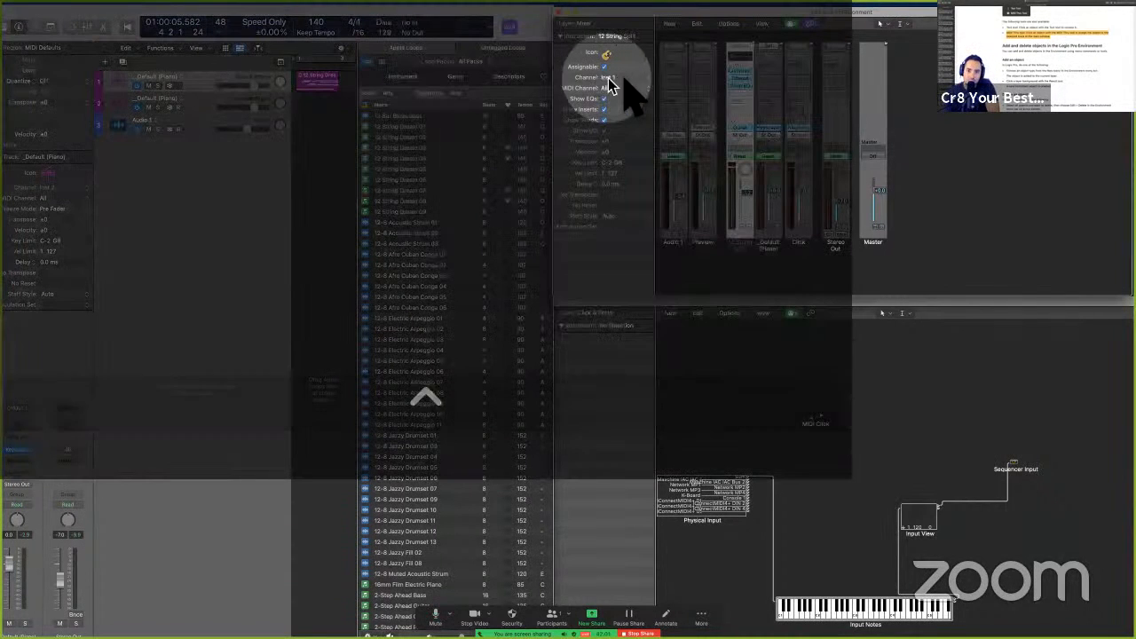
{"action": "key", "text": "ctrl+alt+super"}
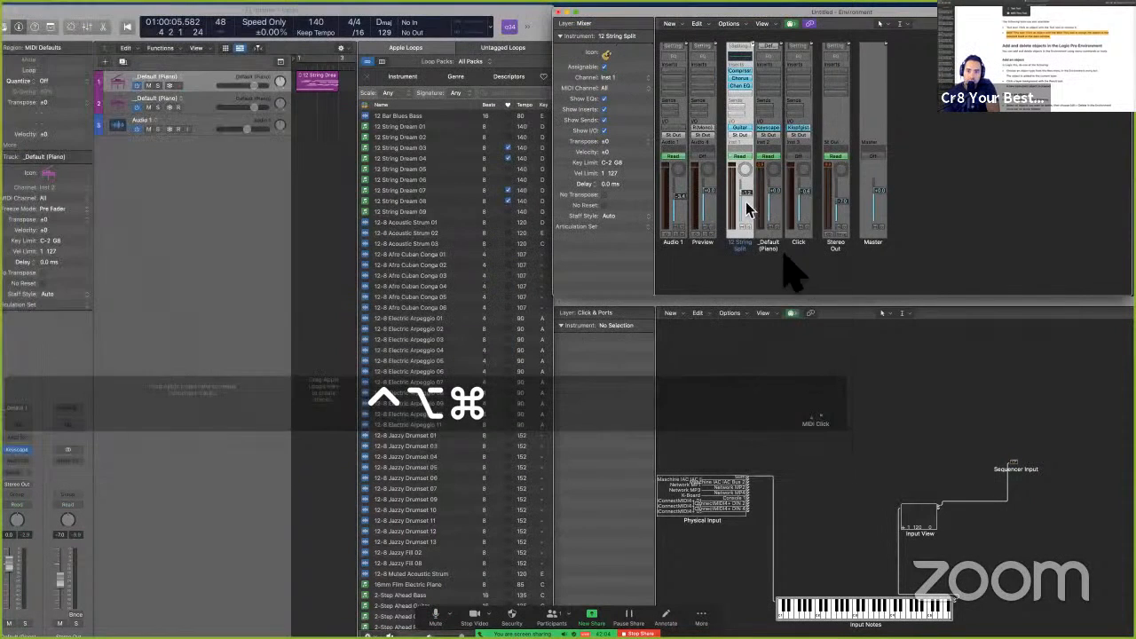
{"action": "left_click", "coordinate": [769, 249]}
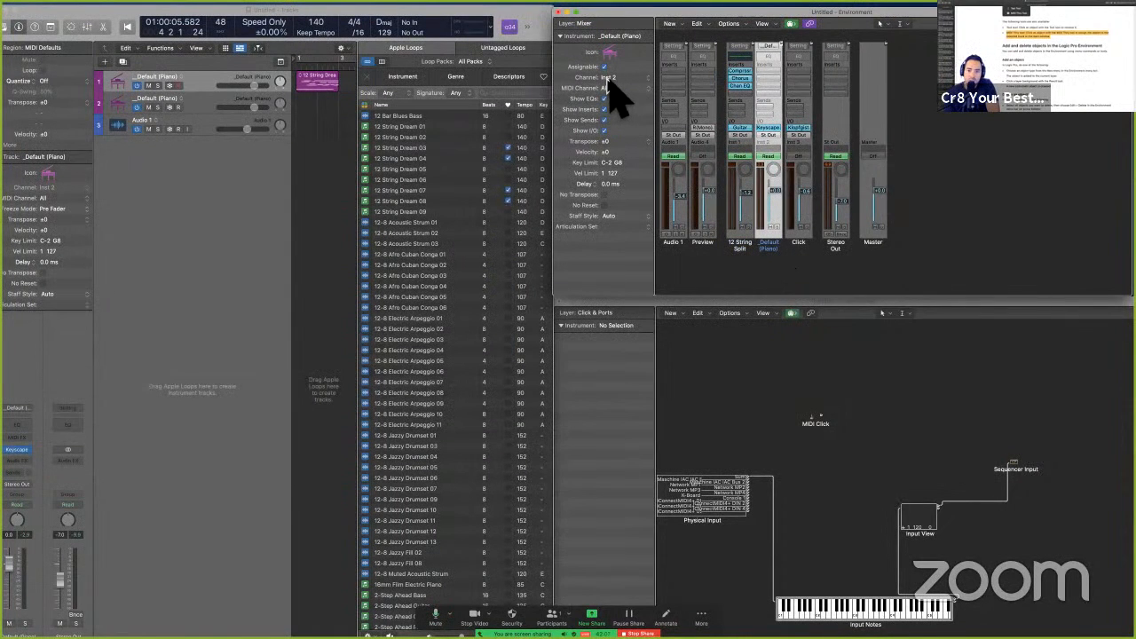
{"action": "left_click", "coordinate": [738, 248]}
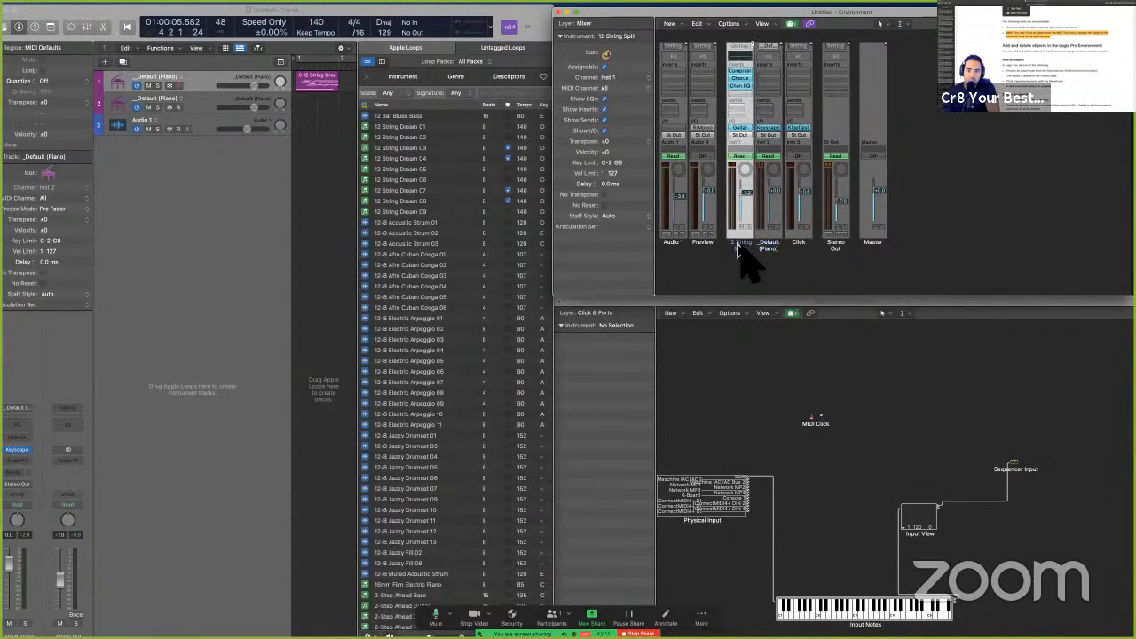
Hide the Apple Loops browser and examine the first piano track's parameters in the track inspector.
{"action": "left_click", "coordinate": [210, 95]}
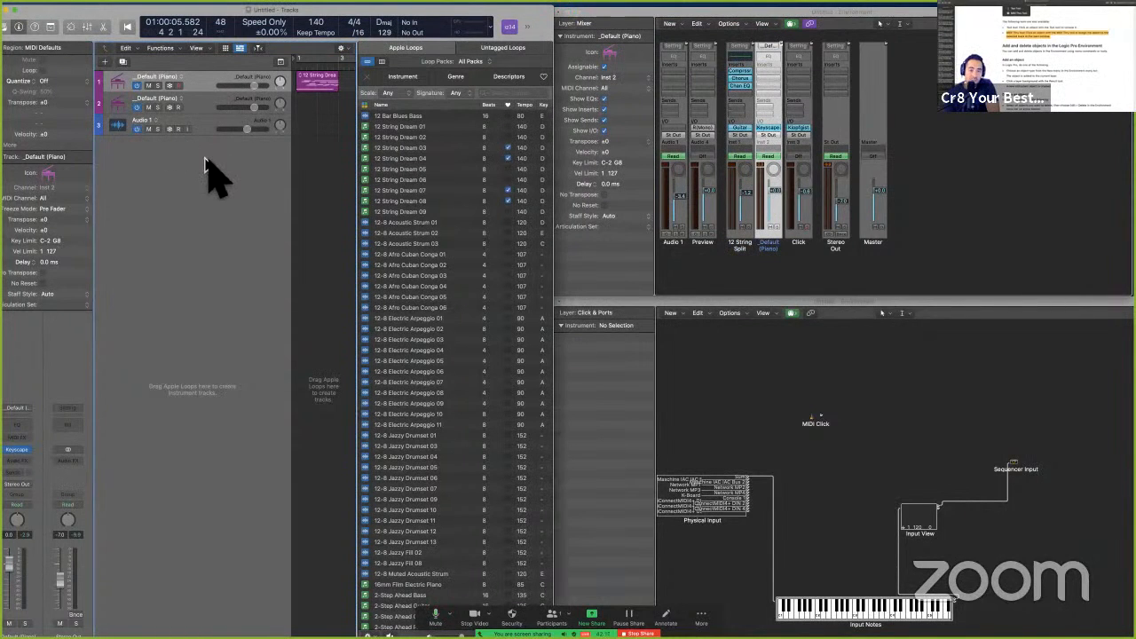
{"action": "key", "text": "o"}
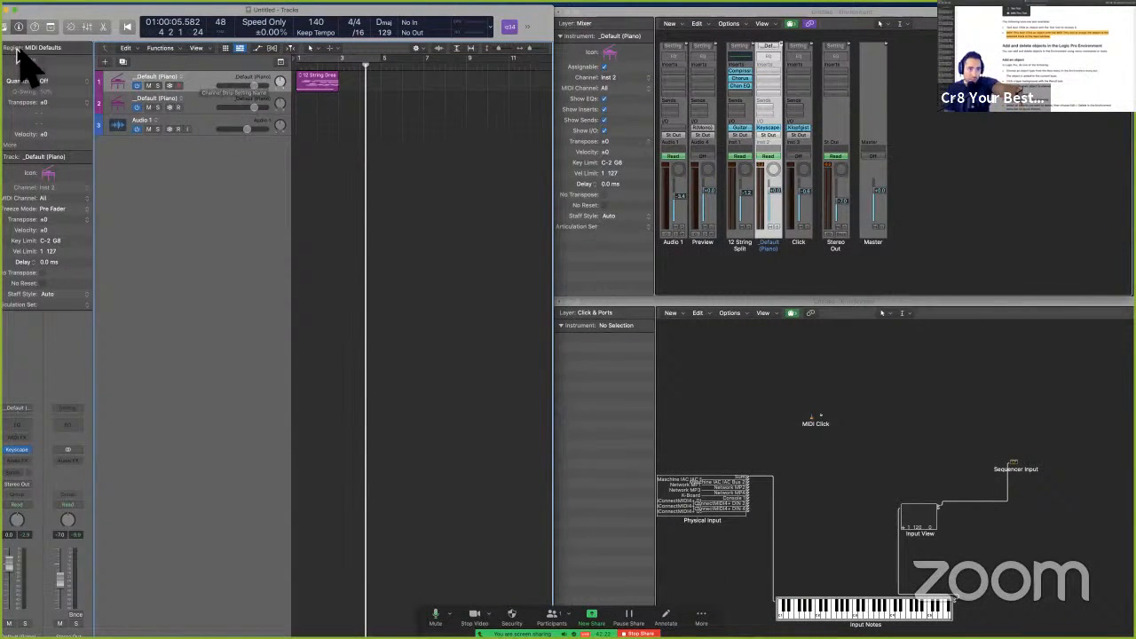
{"action": "key", "text": "ctrl+alt+super"}
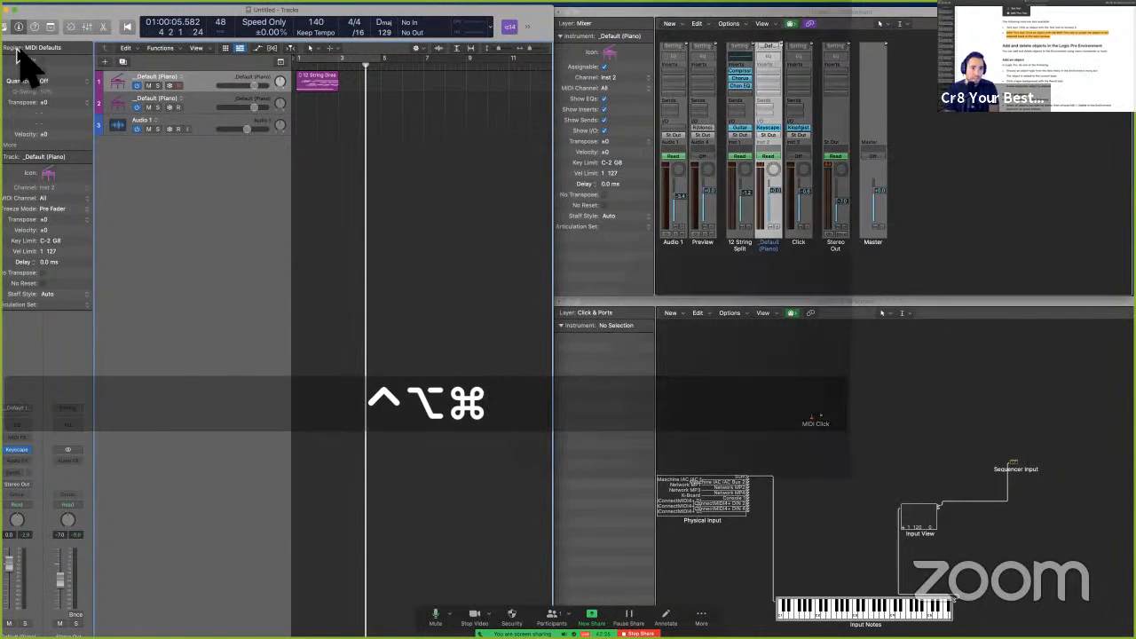
{"action": "key", "text": "ctrl+alt+super+m"}
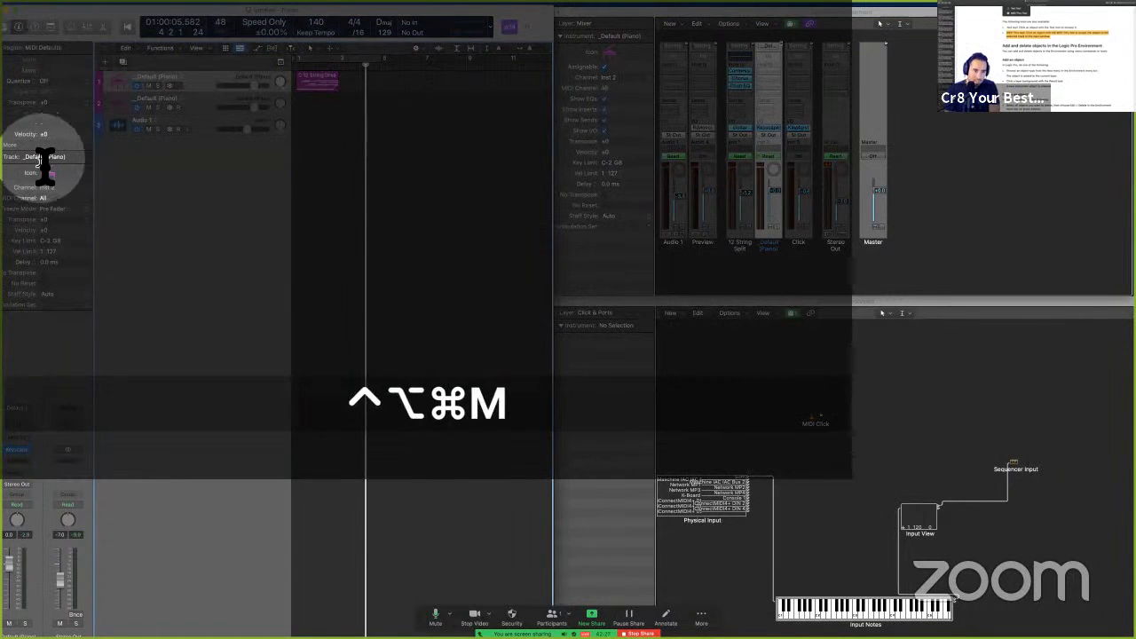
{"action": "key", "text": "ctrl+alt+super+m"}
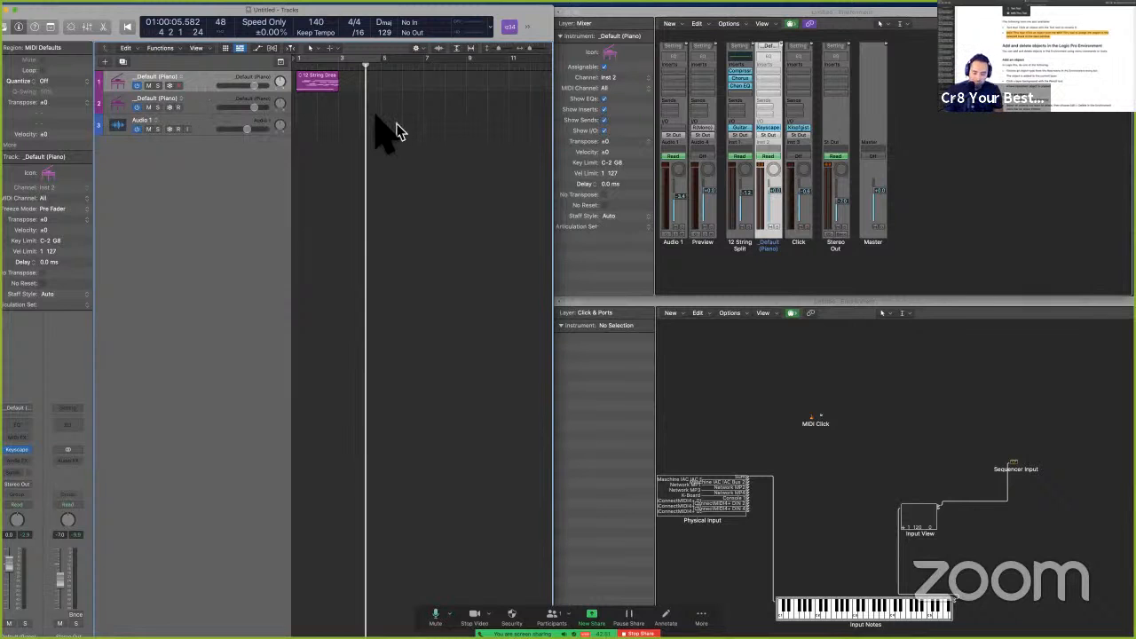
Switch to the Logic Pro user guide and read how to add an object, marking the phrase about choosing an object type.
{"action": "key", "text": "Return"}
{"action": "key", "text": "ctrl+Left"}
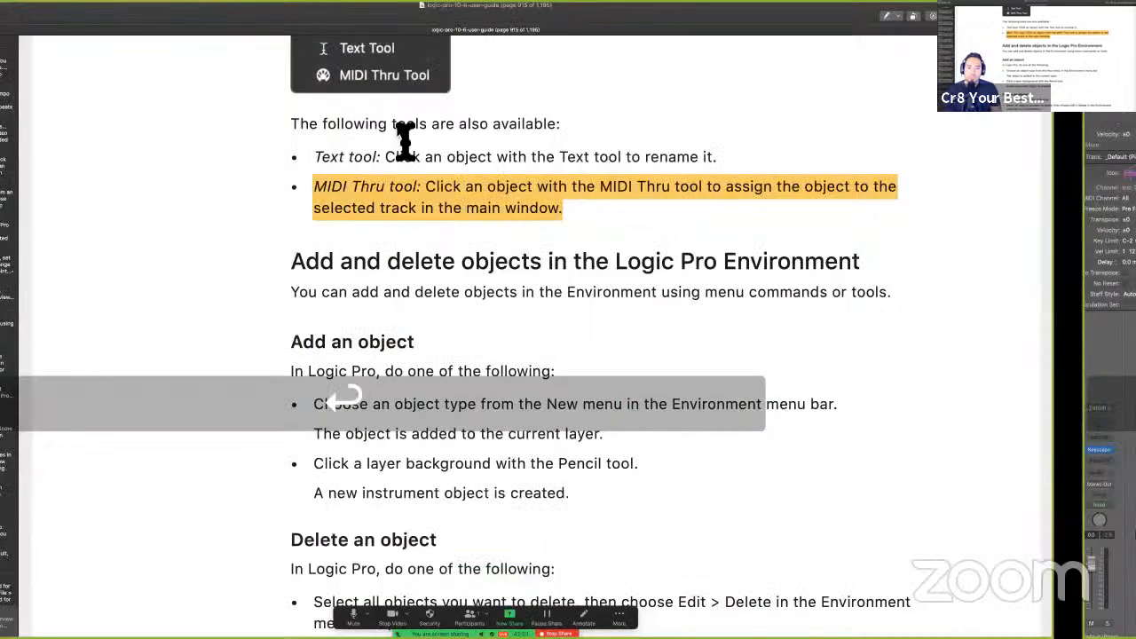
{"action": "scroll", "coordinate": [533, 267], "scroll_direction": "down", "scroll_amount": 5}
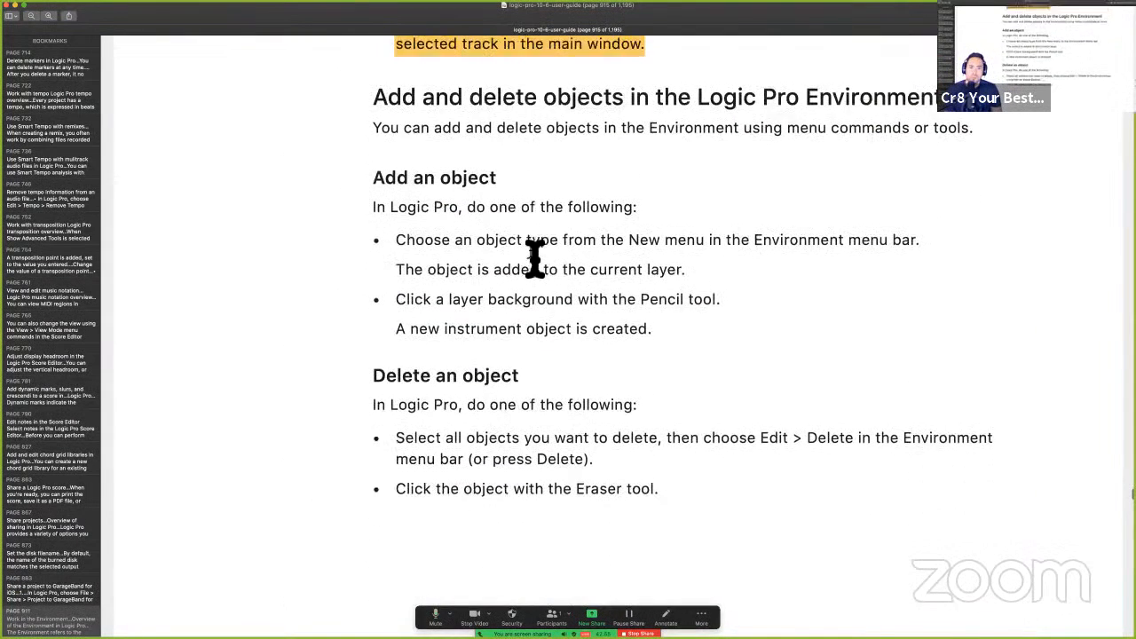
{"action": "scroll", "coordinate": [534, 232], "scroll_direction": "down", "scroll_amount": 2}
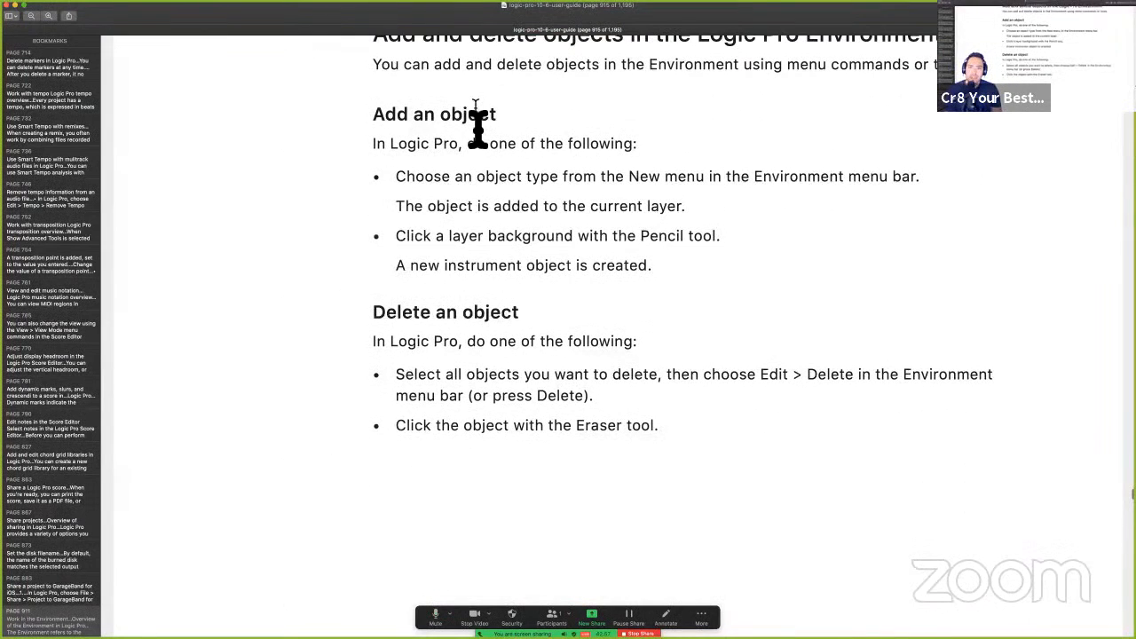
{"action": "scroll", "coordinate": [477, 131], "scroll_direction": "down", "scroll_amount": 1}
{"action": "left_click_drag", "start_coordinate": [442, 168], "coordinate": [541, 168]}
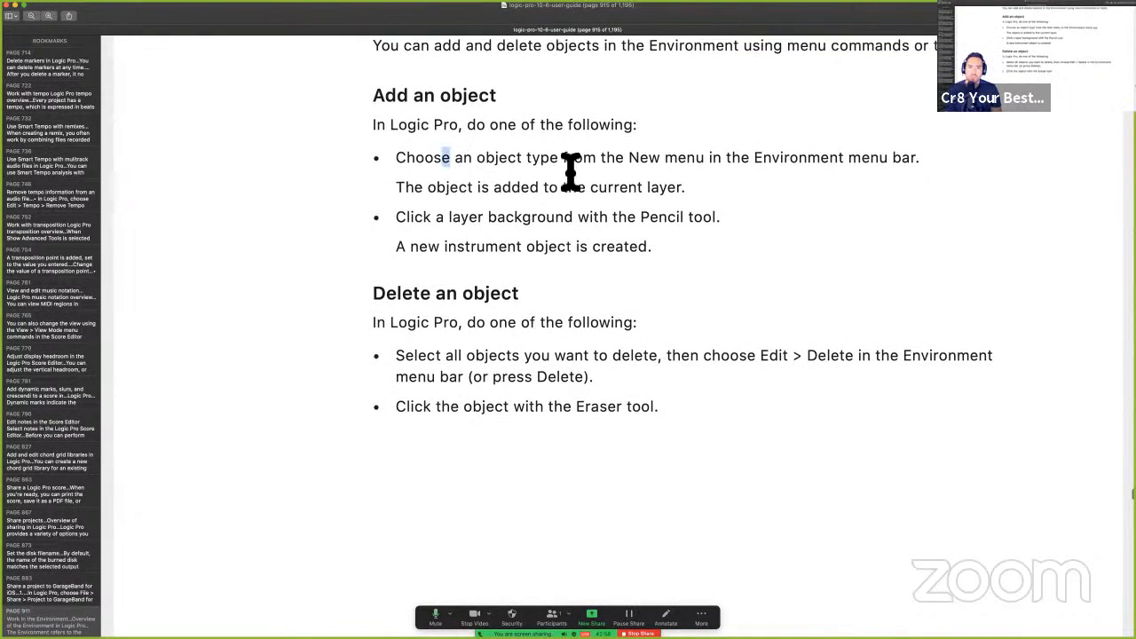
{"action": "left_click_drag", "start_coordinate": [638, 168], "coordinate": [711, 168]}
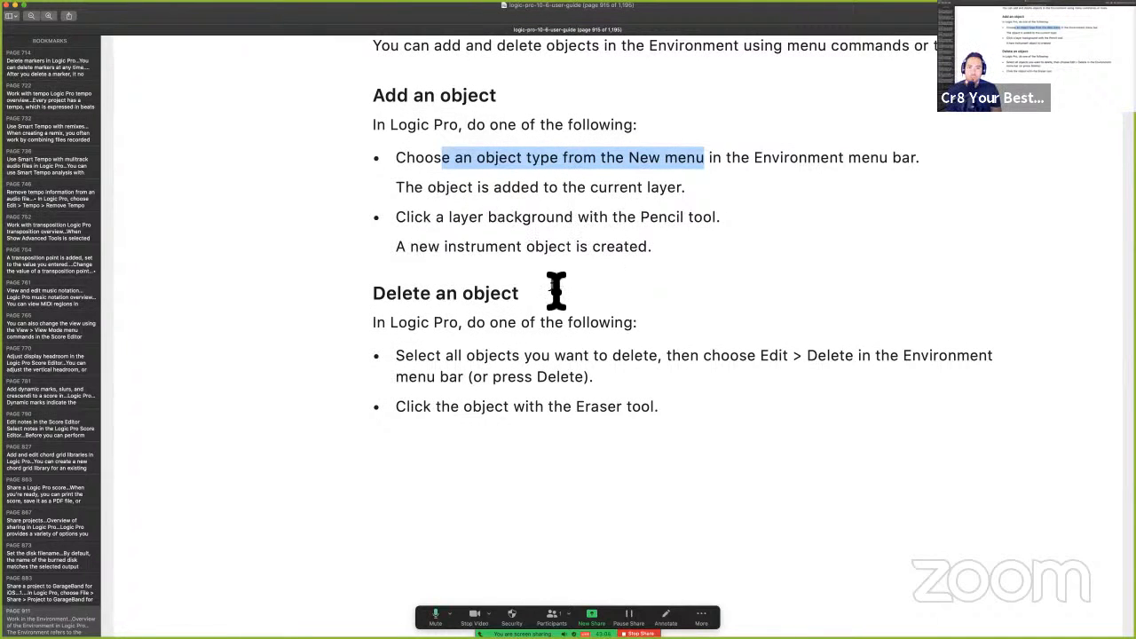
Switch back to Logic Pro, deselect the Mixer layer's channel strips and examine the object types available for a new object.
{"action": "key", "text": "ctrl+Right"}
{"action": "left_click", "coordinate": [947, 175]}
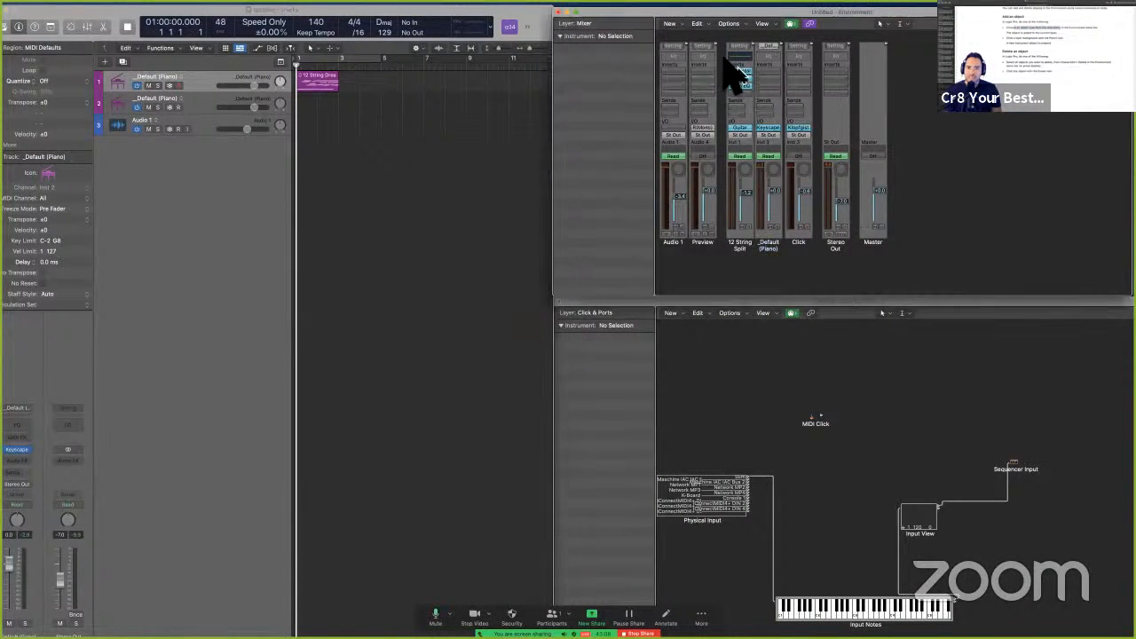
{"action": "left_click", "coordinate": [674, 25]}
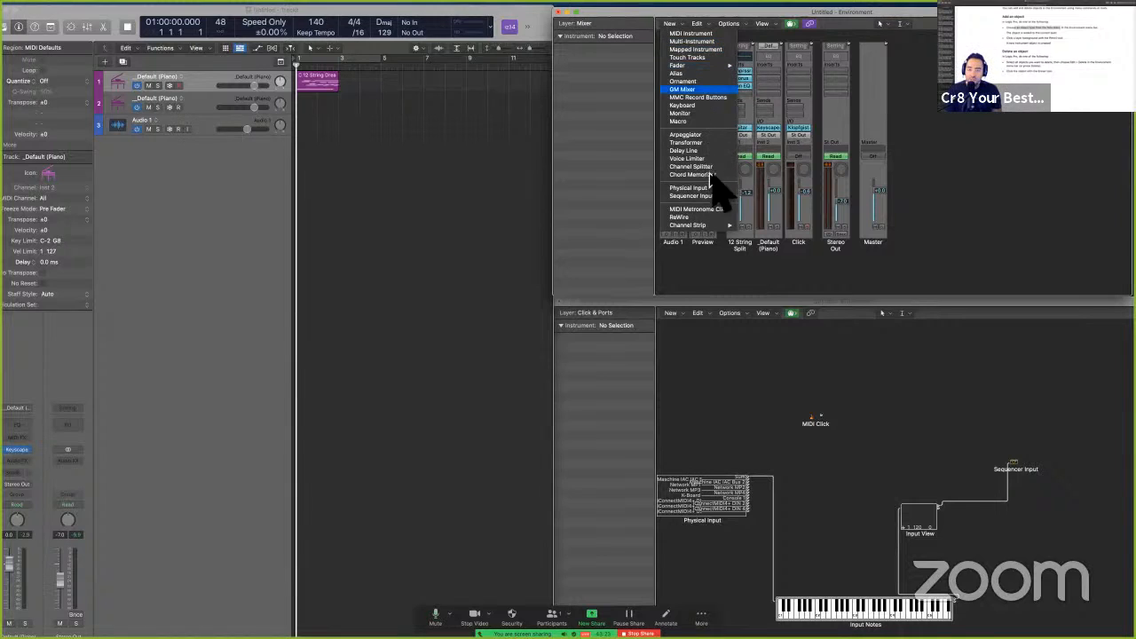
{"action": "left_click", "coordinate": [952, 112]}
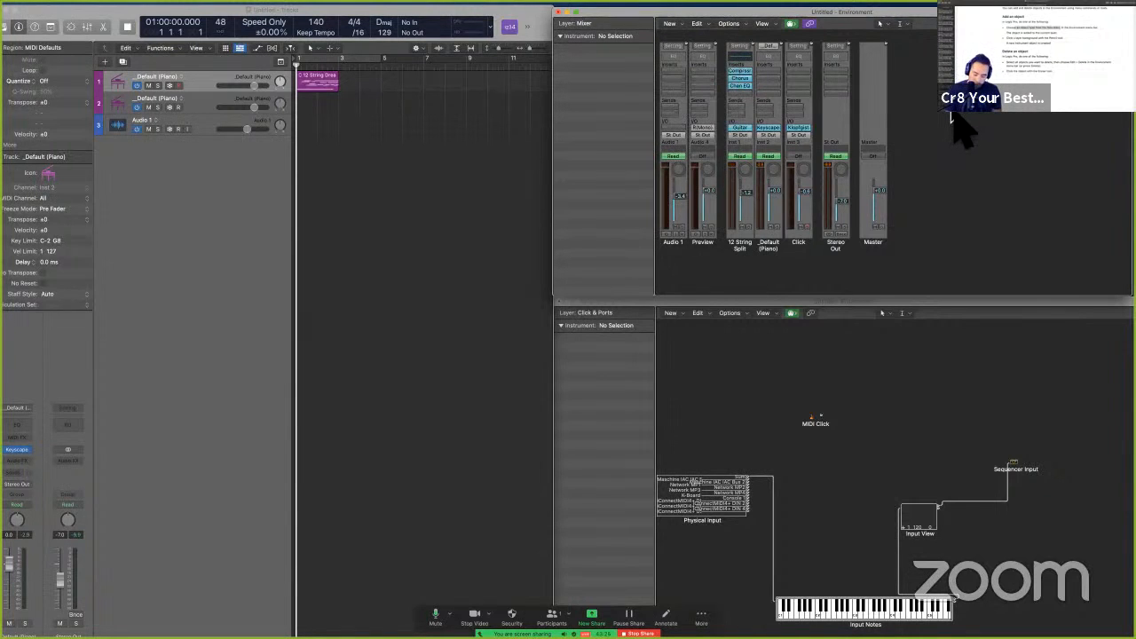
Add an instrument object to the empty background of the Mixer layer with the Pencil tool, and undo it.
{"action": "key", "text": "t"}
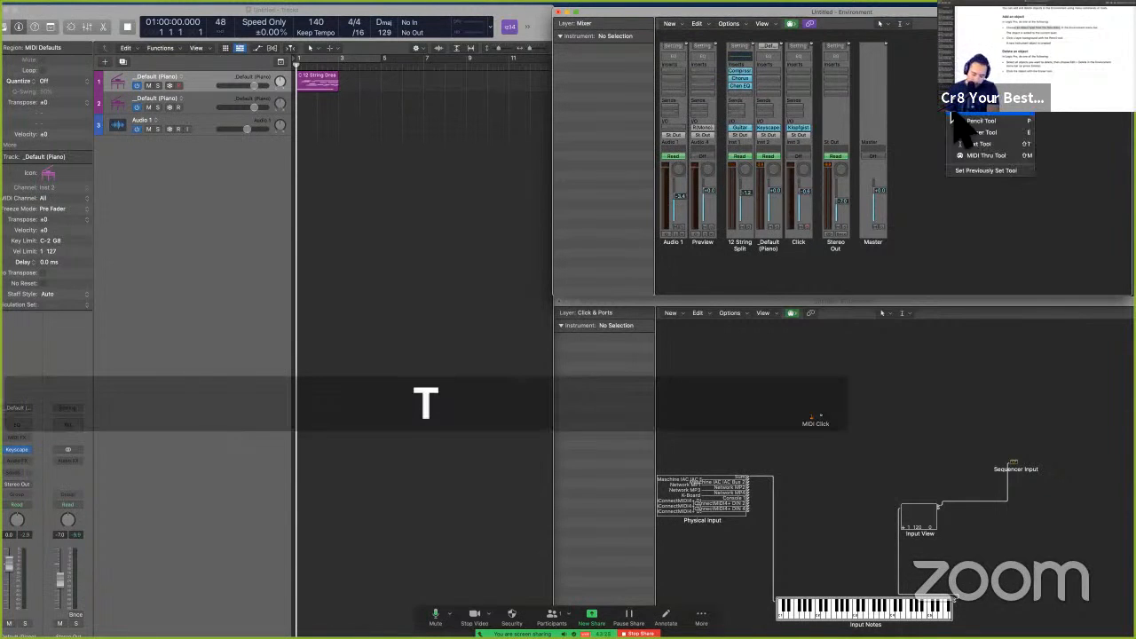
{"action": "key", "text": "p"}
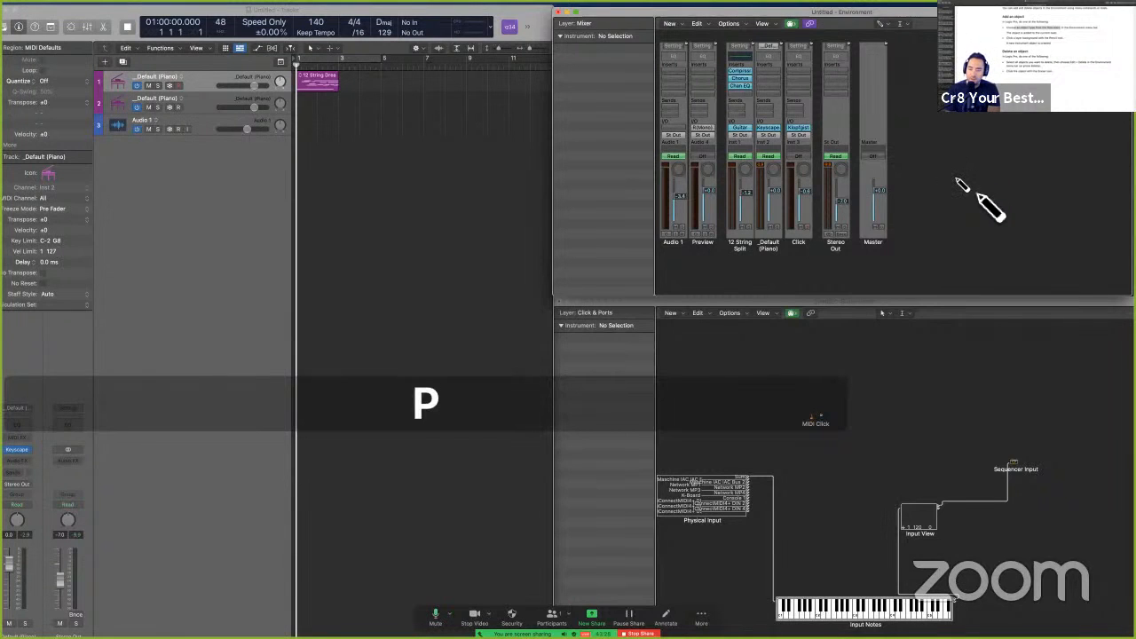
{"action": "left_click", "coordinate": [959, 181]}
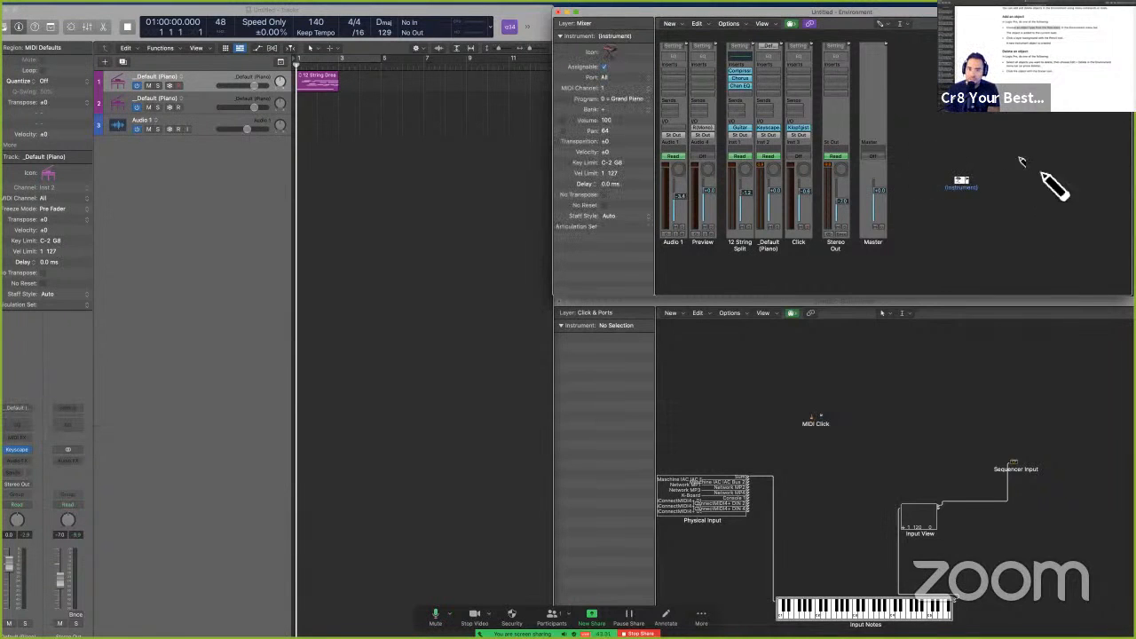
{"action": "key", "text": "z"}
{"action": "key", "text": "t"}
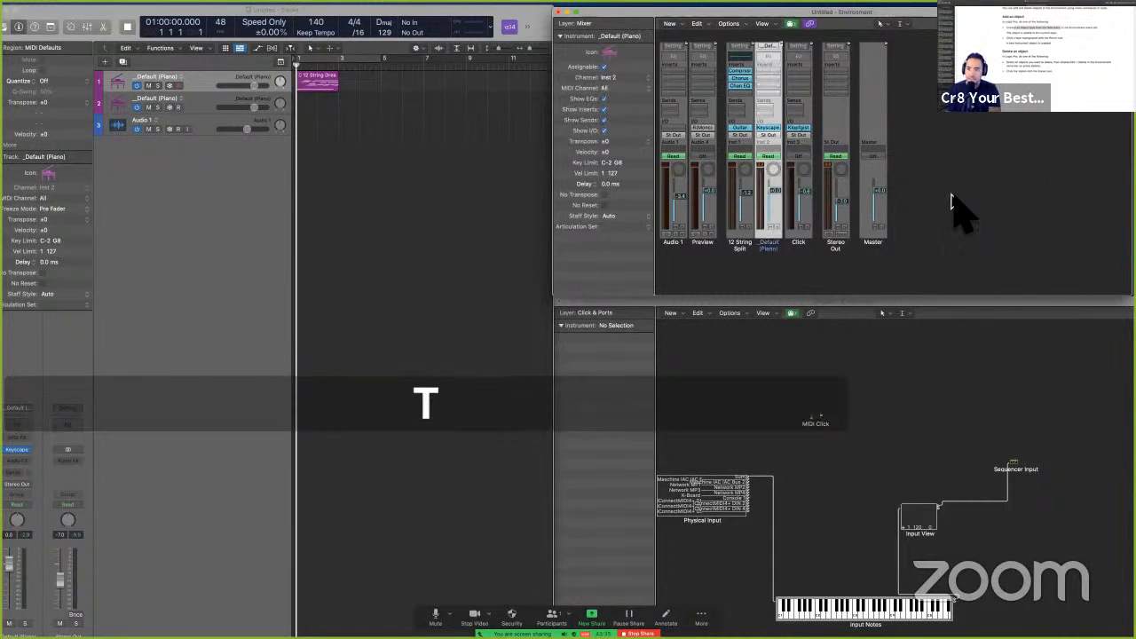
Switch to the user guide and read the section on deleting an object from the Environment.
{"action": "key", "text": "ctrl+Left"}
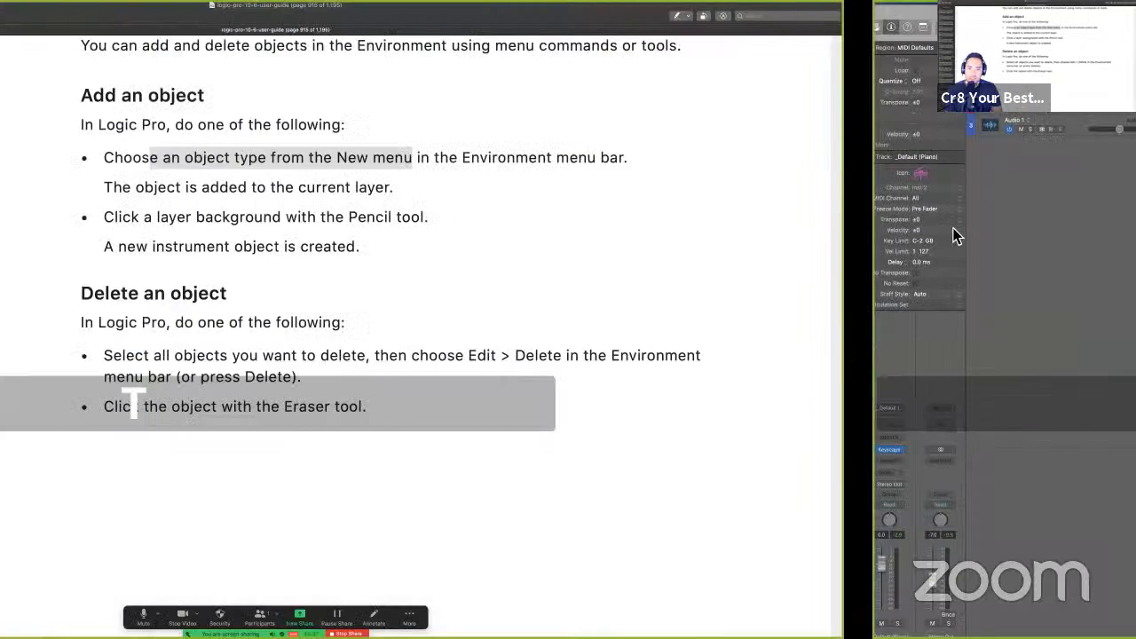
{"action": "scroll", "coordinate": [571, 334], "scroll_direction": "down", "scroll_amount": 1}
{"action": "scroll", "coordinate": [571, 333], "scroll_direction": "down", "scroll_amount": 1}
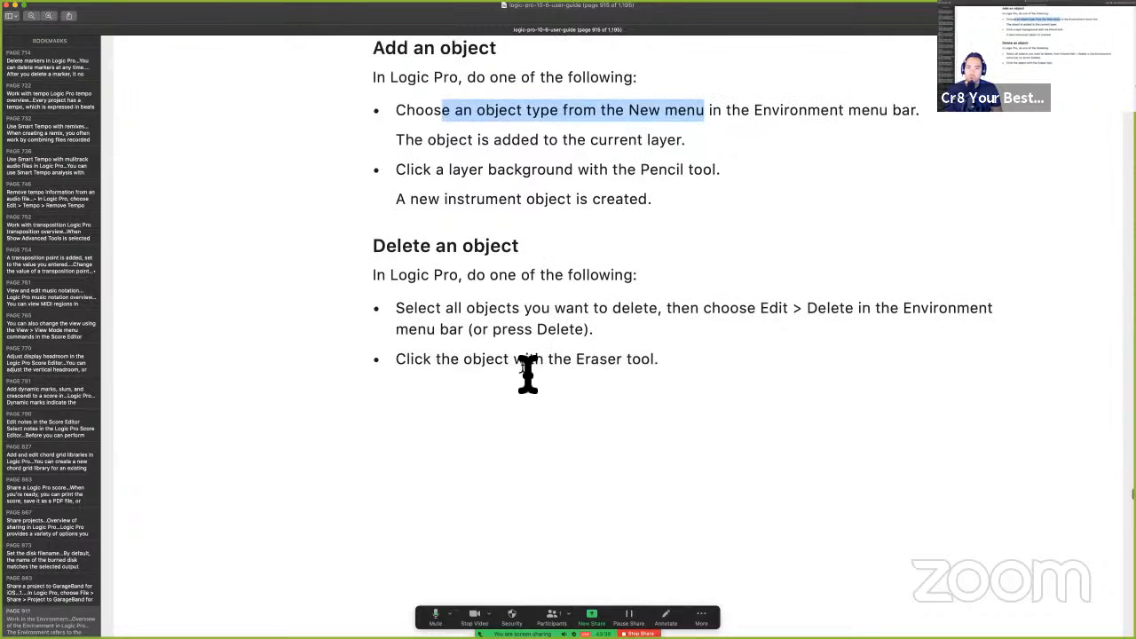
{"action": "scroll", "coordinate": [524, 373], "scroll_direction": "down", "scroll_amount": 2}
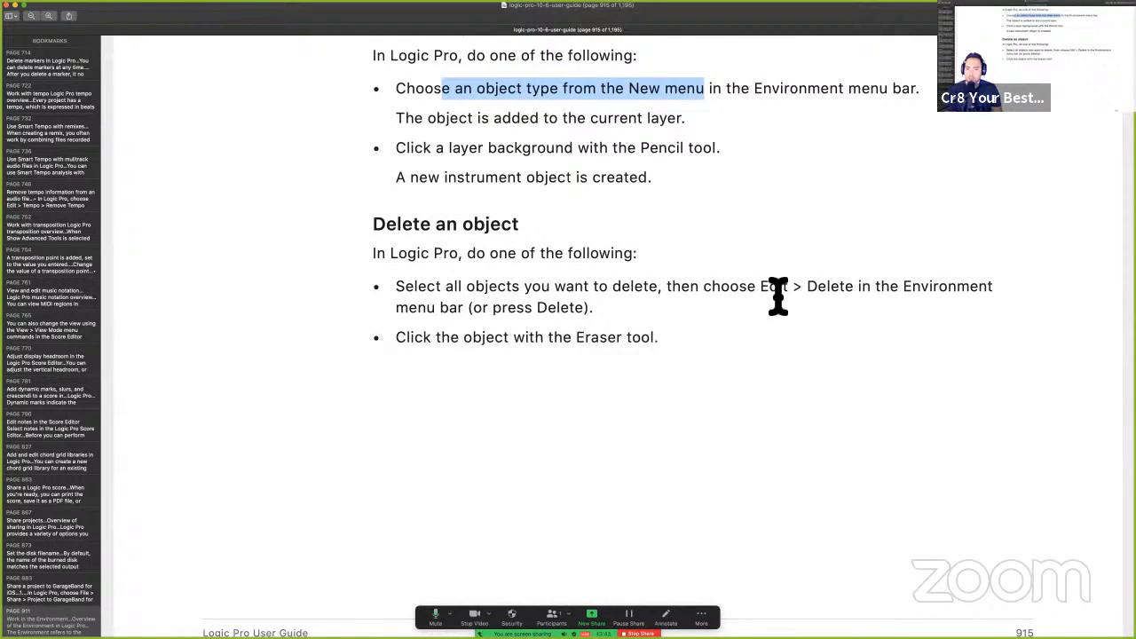
Switch to Logic Pro, select the MIDI Click object in the Click & Ports layer and examine the Environment's Delete command.
{"action": "key", "text": "super+Tab"}
{"action": "left_click_drag", "start_coordinate": [904, 450], "coordinate": [802, 405]}
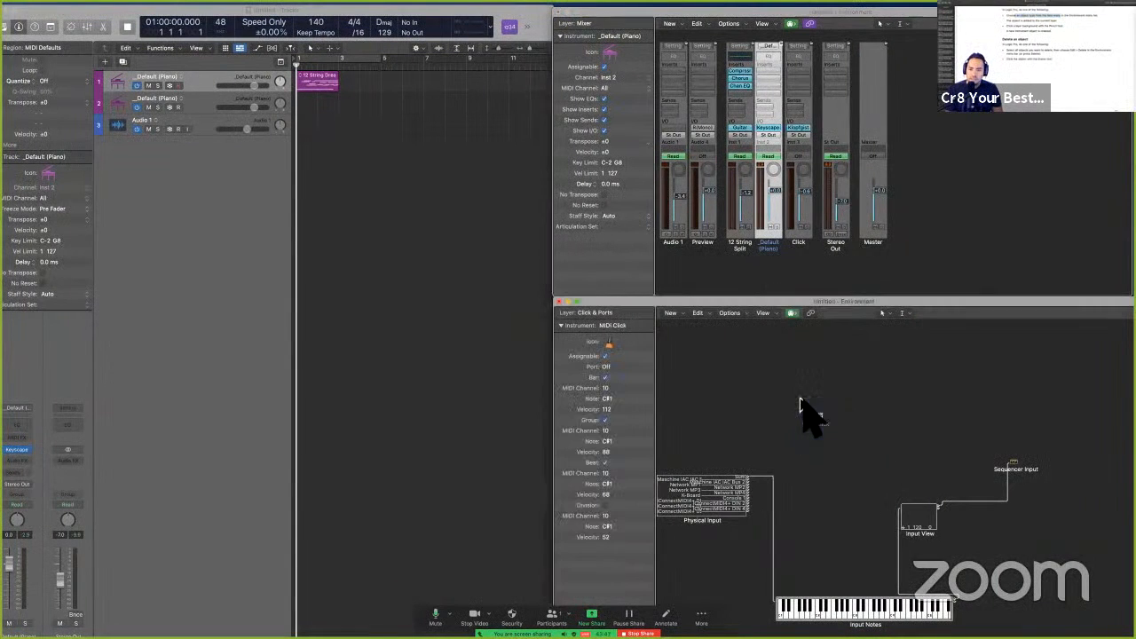
{"action": "left_click", "coordinate": [697, 314]}
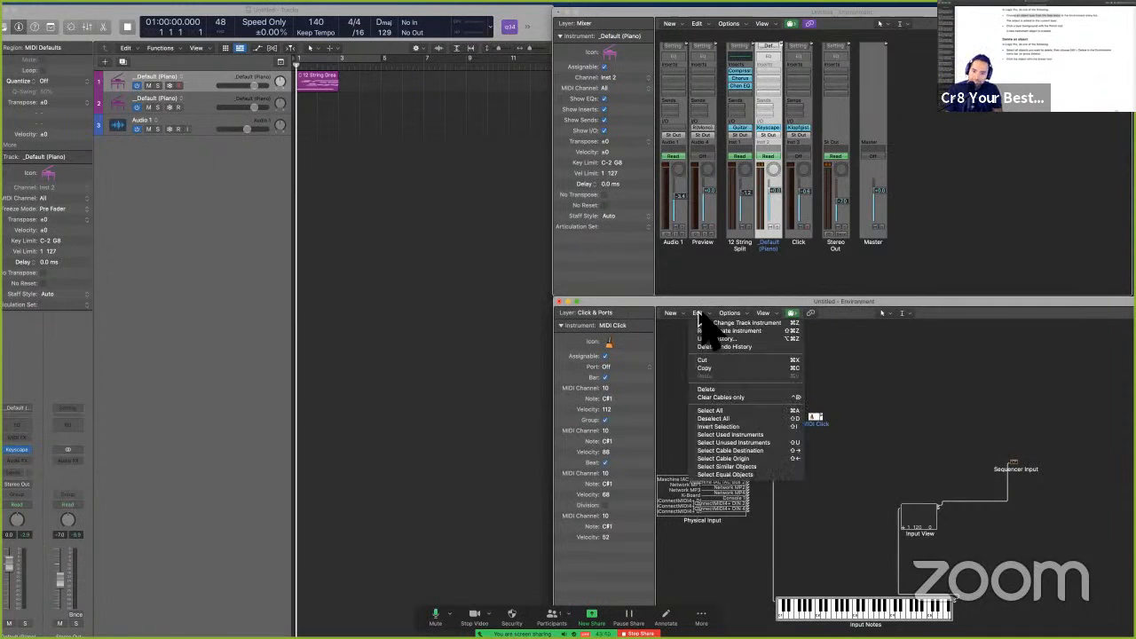
{"action": "left_click", "coordinate": [736, 389]}
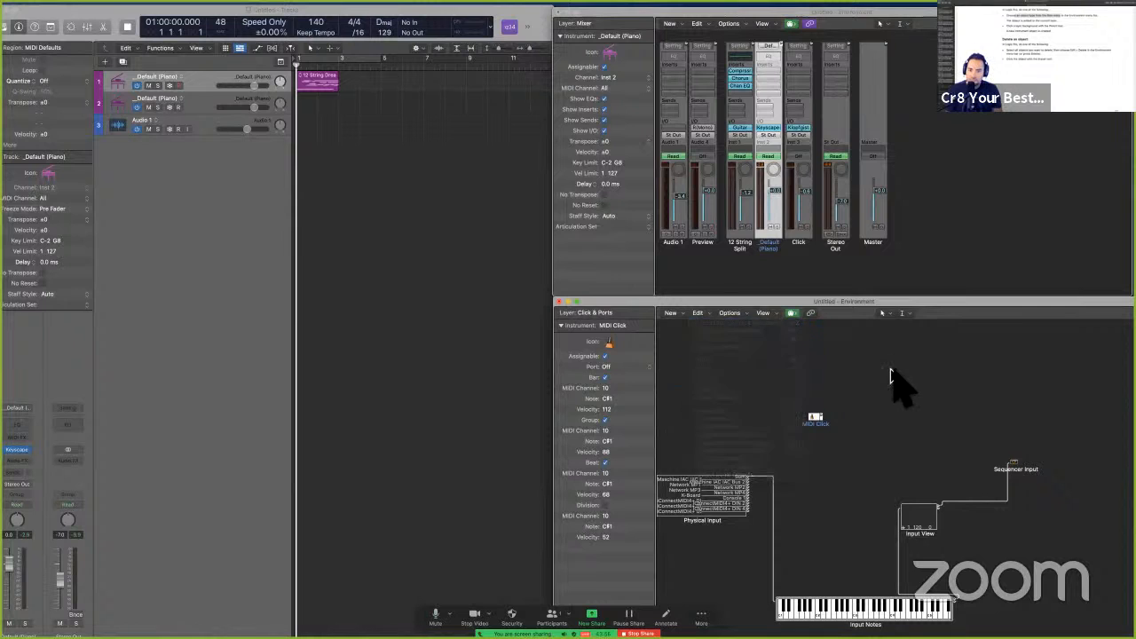
Read the user guide's page on moving and copying objects, marking the phrase about repositioning an object with Shift held.
{"action": "key", "text": "ctrl+Left"}
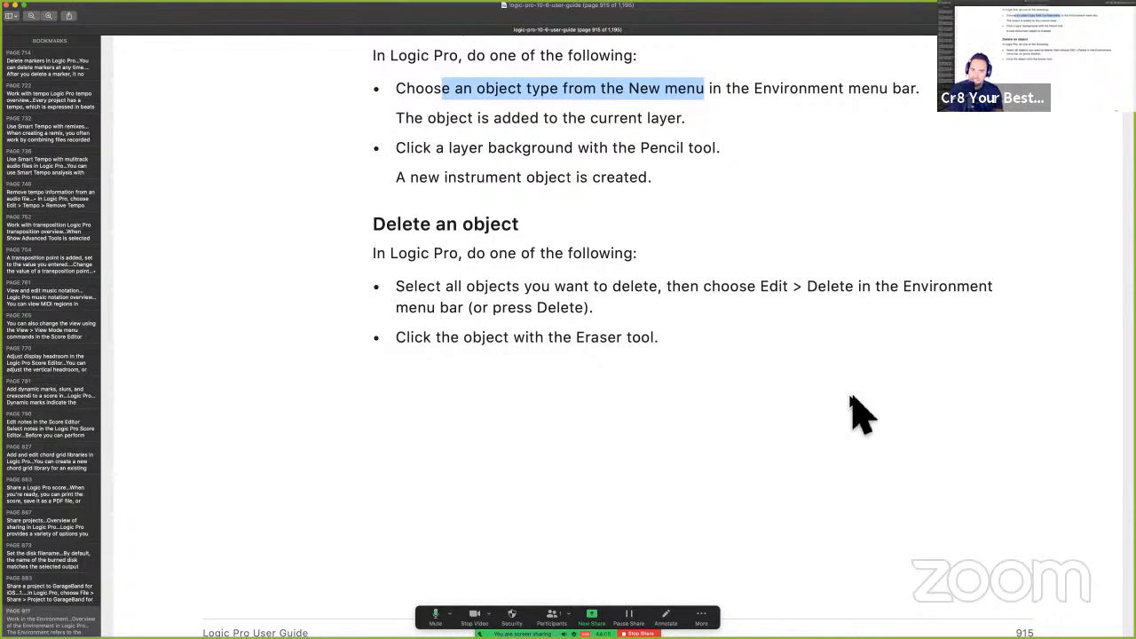
{"action": "scroll", "coordinate": [856, 412], "scroll_direction": "down", "scroll_amount": 10}
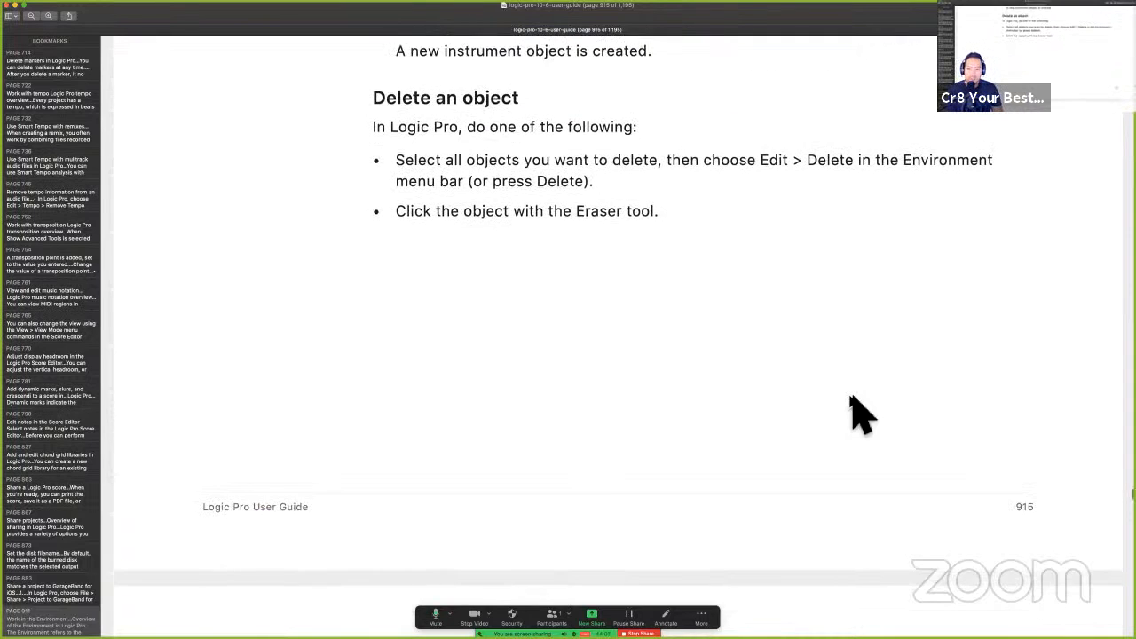
{"action": "scroll", "coordinate": [856, 413], "scroll_direction": "down", "scroll_amount": 12}
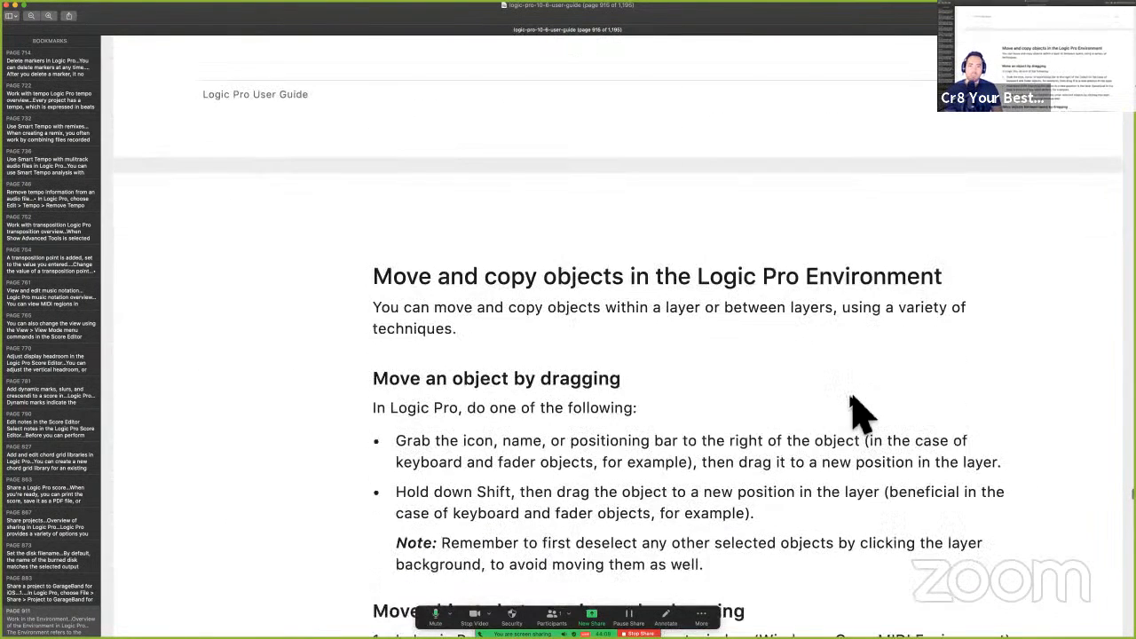
{"action": "scroll", "coordinate": [856, 413], "scroll_direction": "down", "scroll_amount": 4}
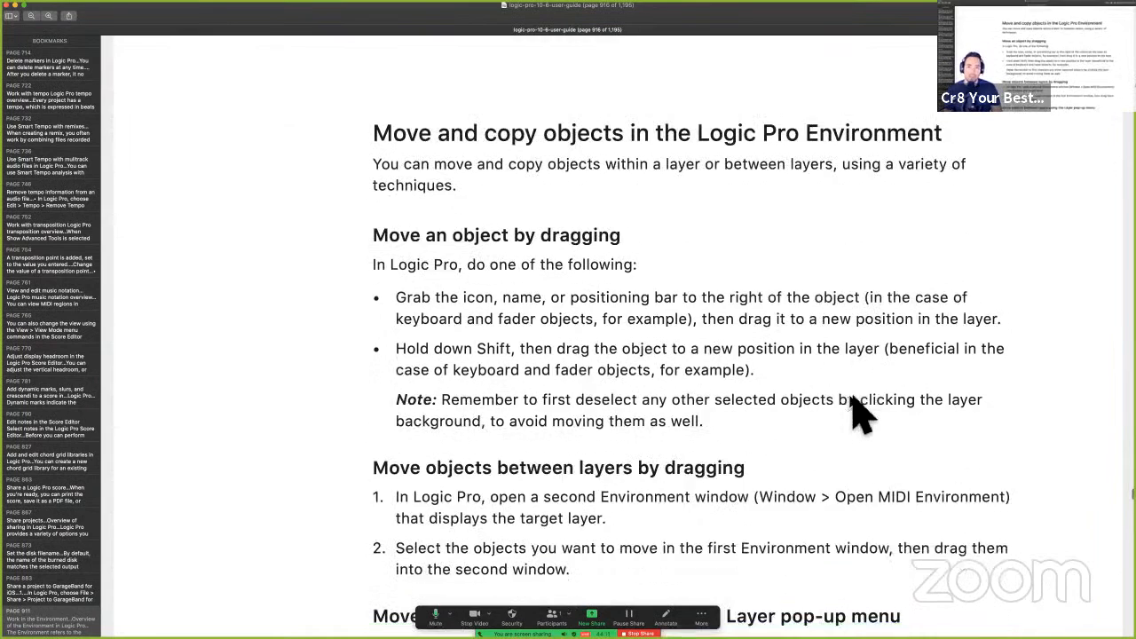
{"action": "scroll", "coordinate": [856, 413], "scroll_direction": "down", "scroll_amount": 1}
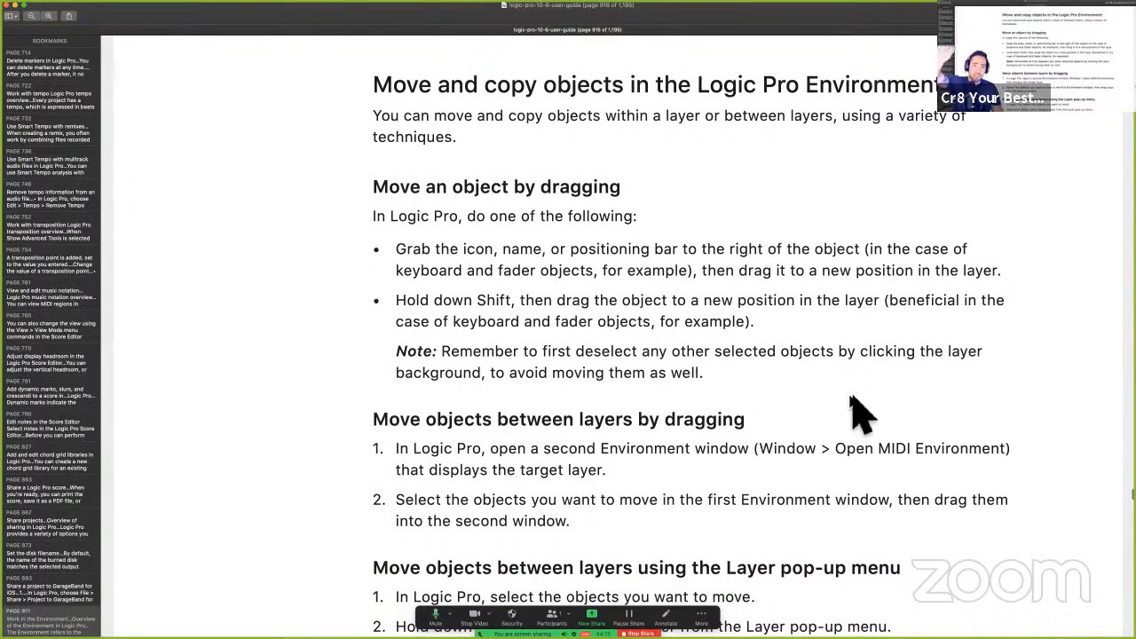
{"action": "scroll", "coordinate": [859, 413], "scroll_direction": "down", "scroll_amount": 1}
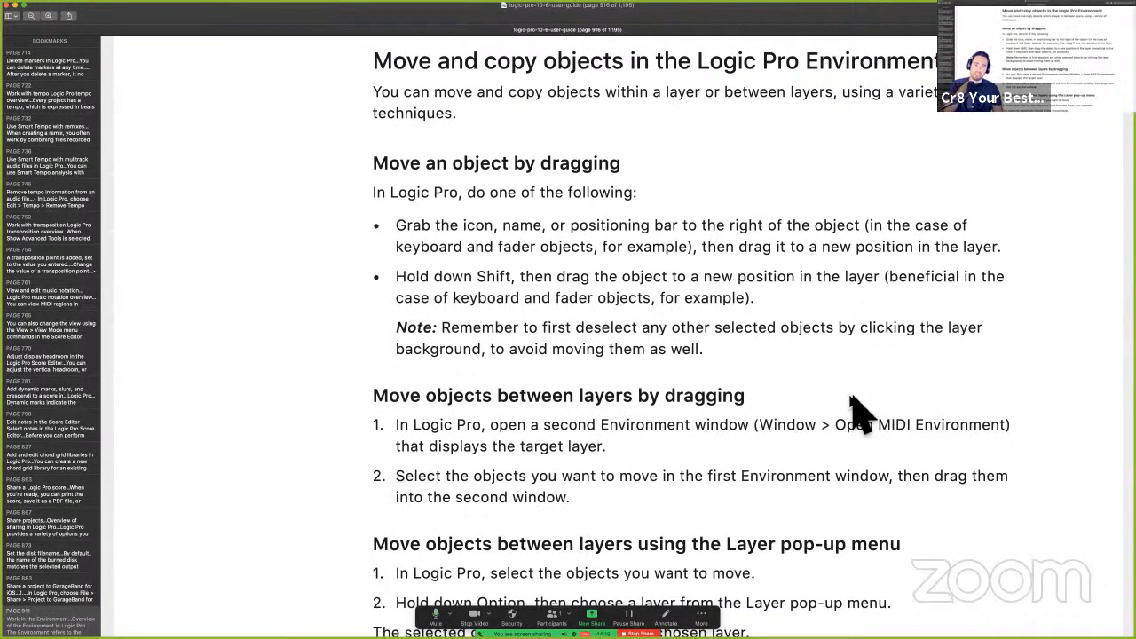
{"action": "scroll", "coordinate": [887, 412], "scroll_direction": "down", "scroll_amount": 1}
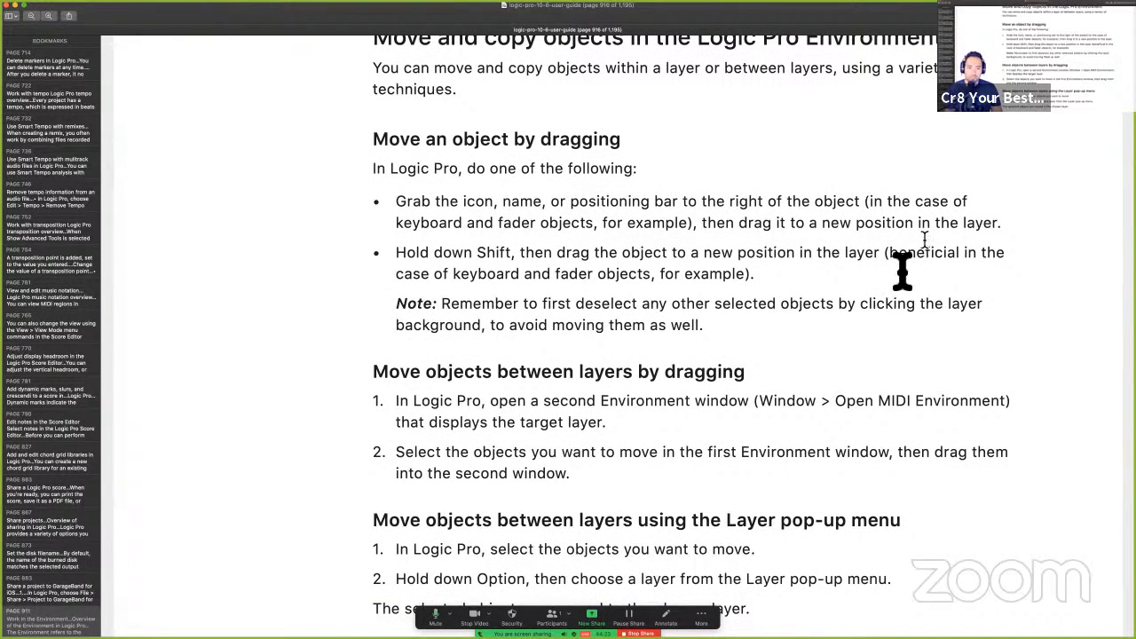
{"action": "left_click_drag", "start_coordinate": [560, 260], "coordinate": [747, 260]}
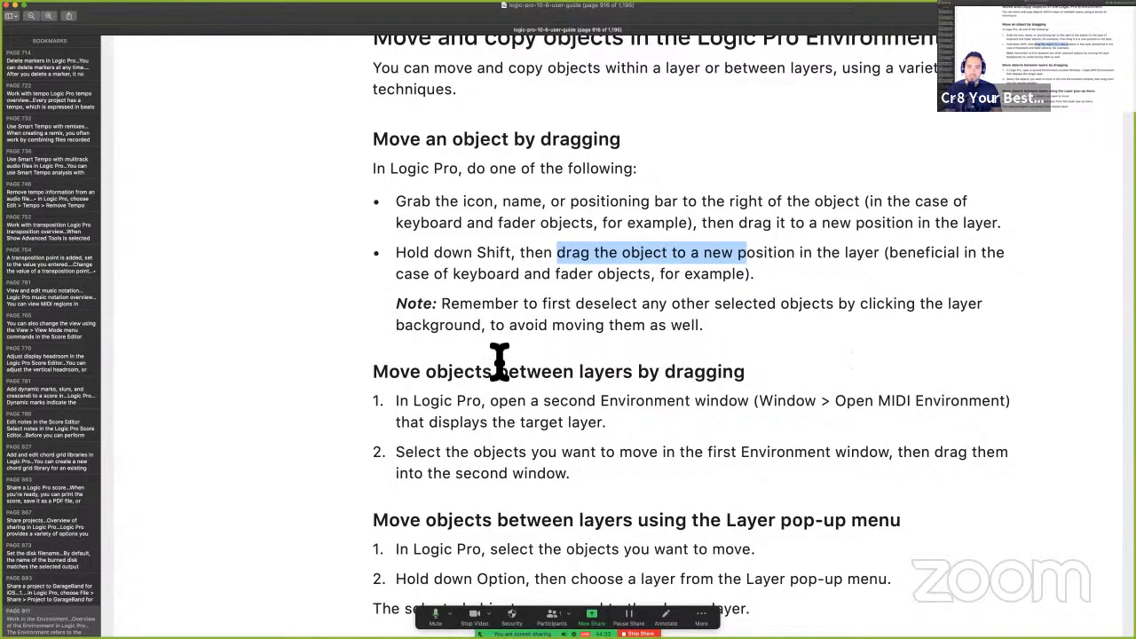
{"action": "key", "text": "ctrl+Right"}
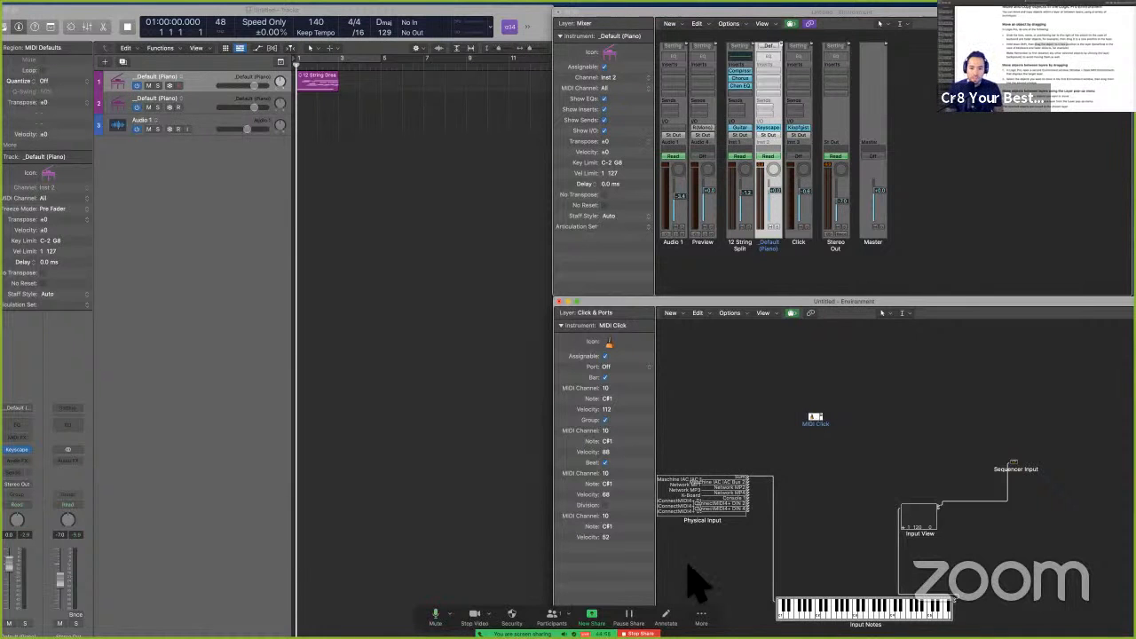
{"action": "left_click", "coordinate": [638, 633]}
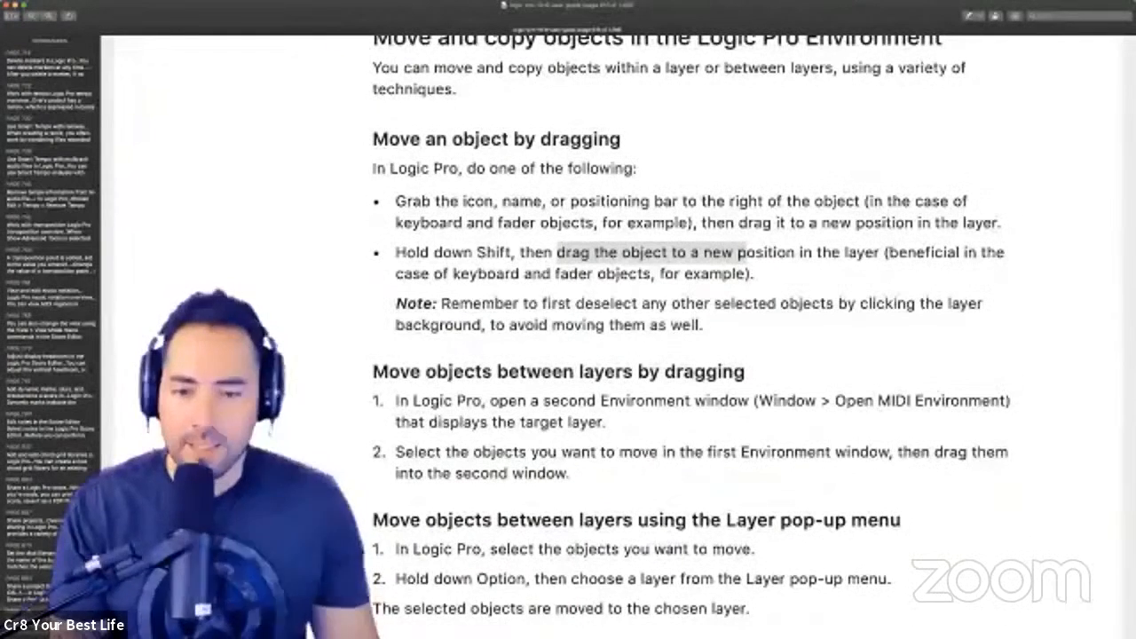
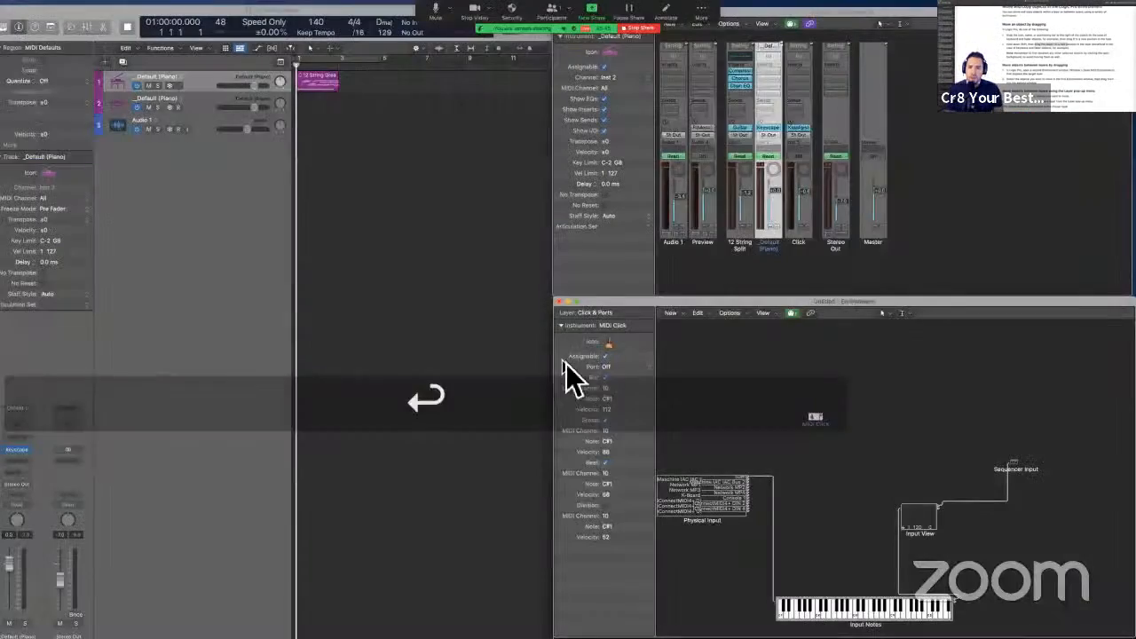
Open the user guide's desktop and read how to move objects between layers using a second Environment window.
{"action": "key", "text": "ctrl+Up"}
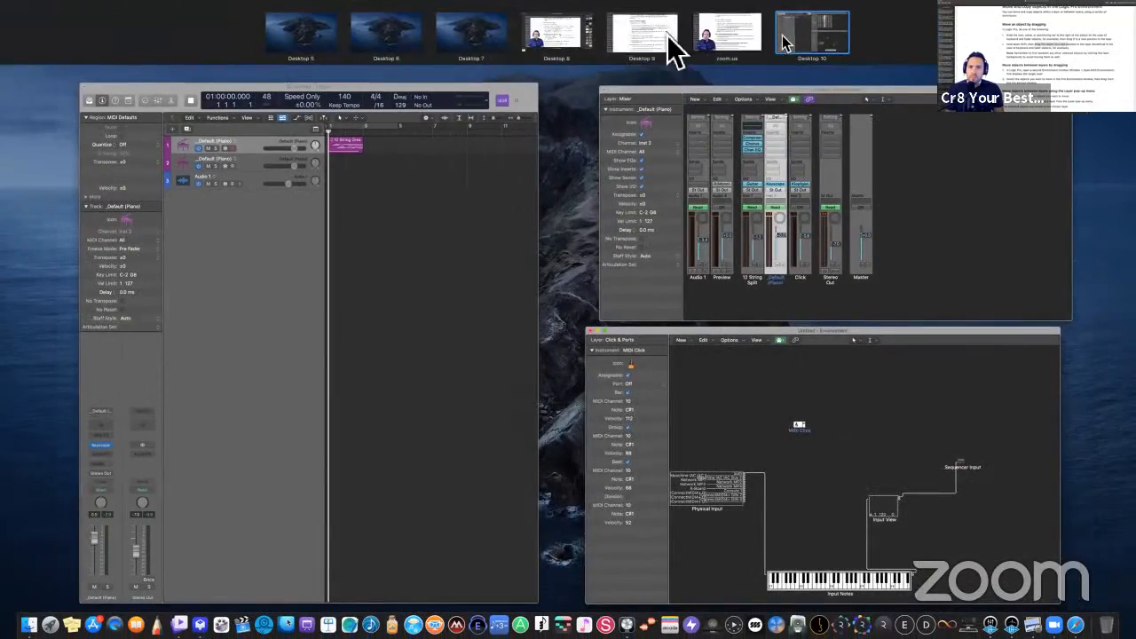
{"action": "left_click", "coordinate": [748, 39]}
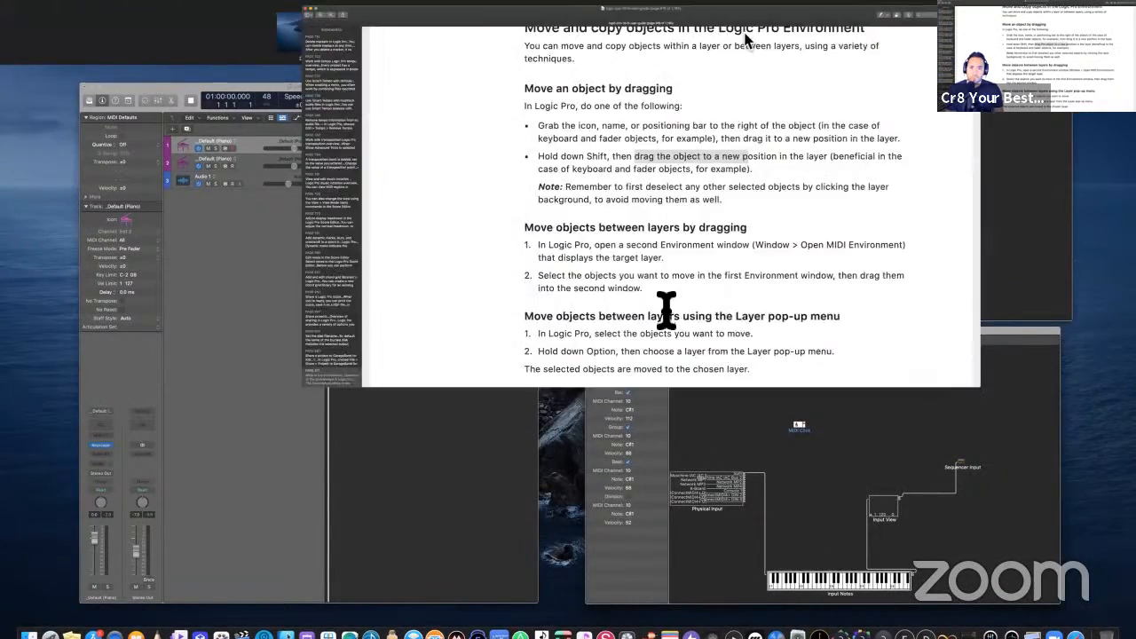
{"action": "scroll", "coordinate": [665, 311], "scroll_direction": "down", "scroll_amount": 2}
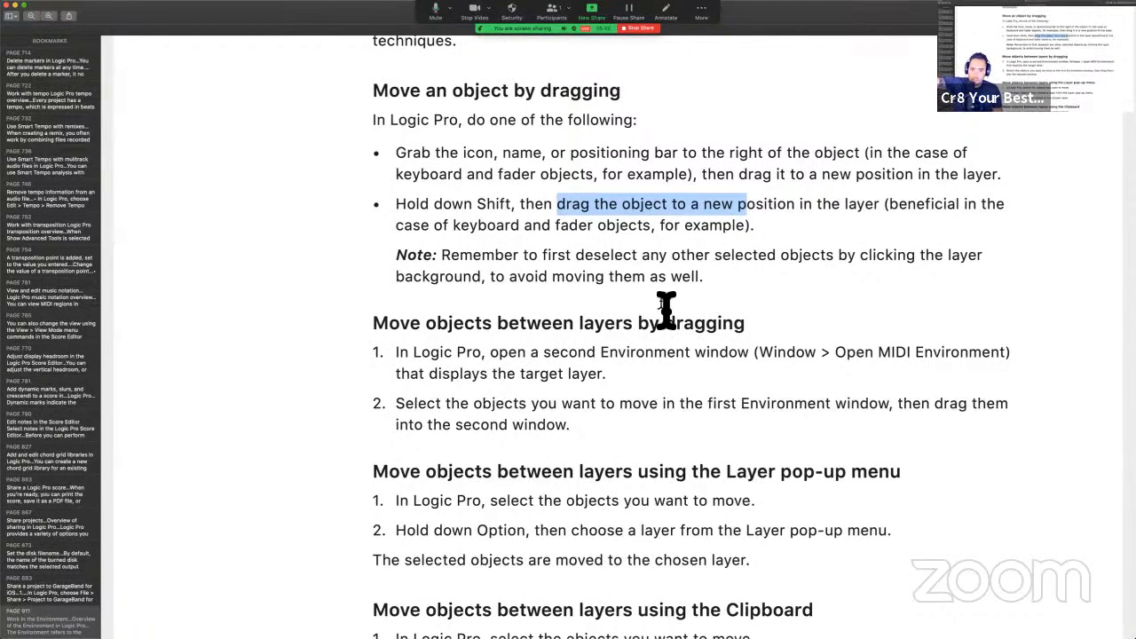
Move the MIDI Click object from the Click & Ports layer into the Mixer layer's empty area, and undo the move.
{"action": "key", "text": "ctrl+Right"}
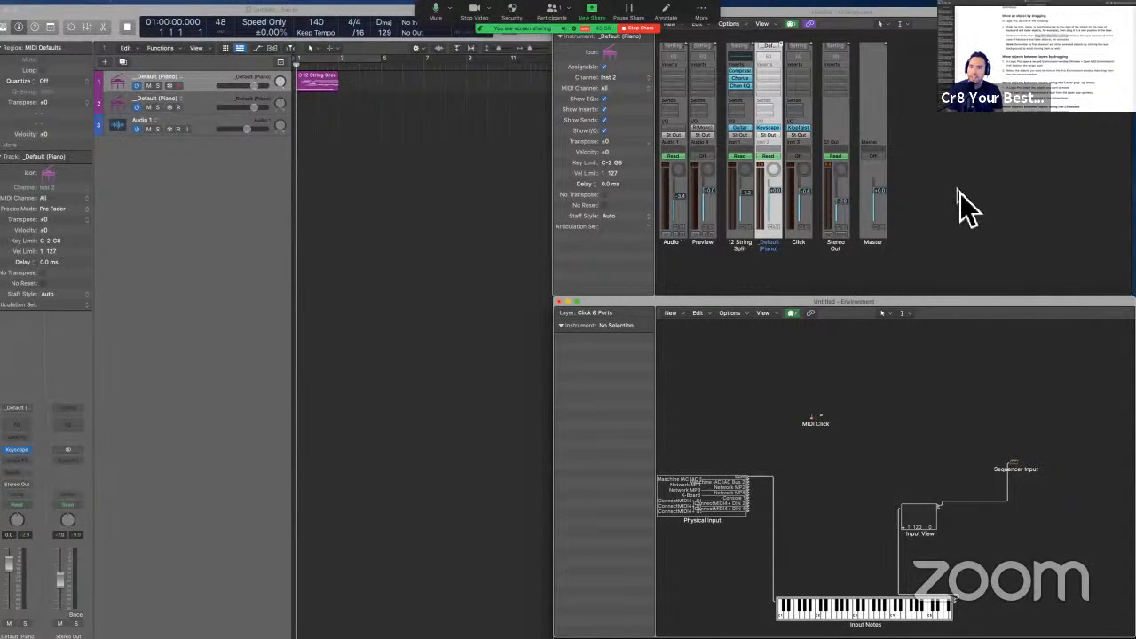
{"action": "left_click_drag", "start_coordinate": [812, 419], "coordinate": [963, 244]}
{"action": "key", "text": "super+z"}
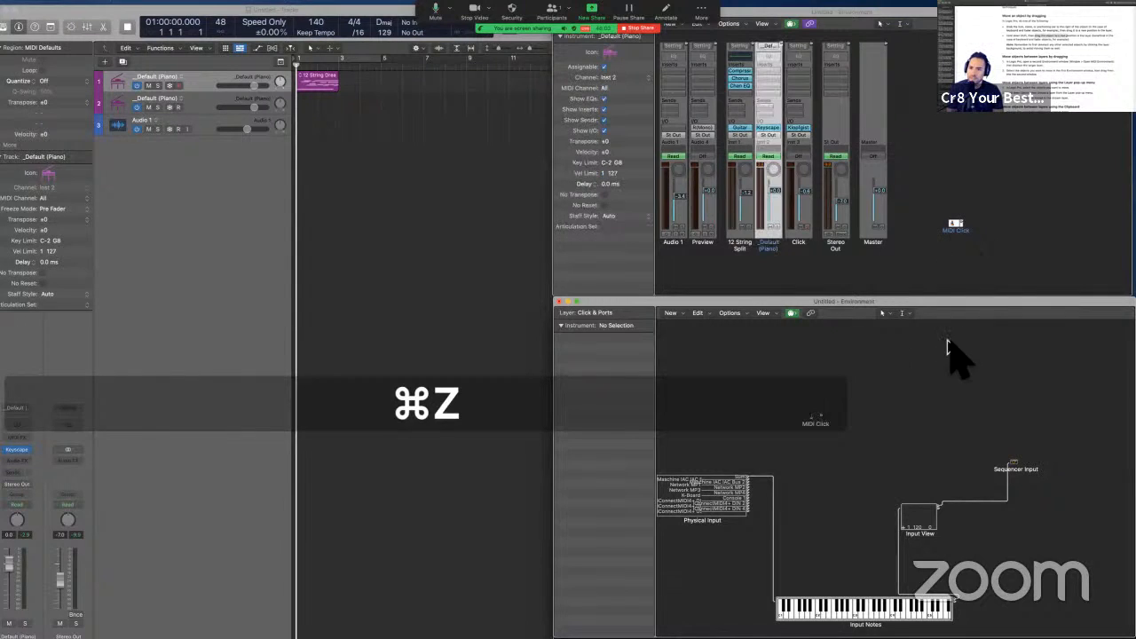
{"action": "left_click", "coordinate": [955, 231]}
{"action": "left_click", "coordinate": [890, 416]}
Open the user guide's desktop and read how to move objects between layers using the Layer pop-up menu.
{"action": "key", "text": "ctrl+Left"}
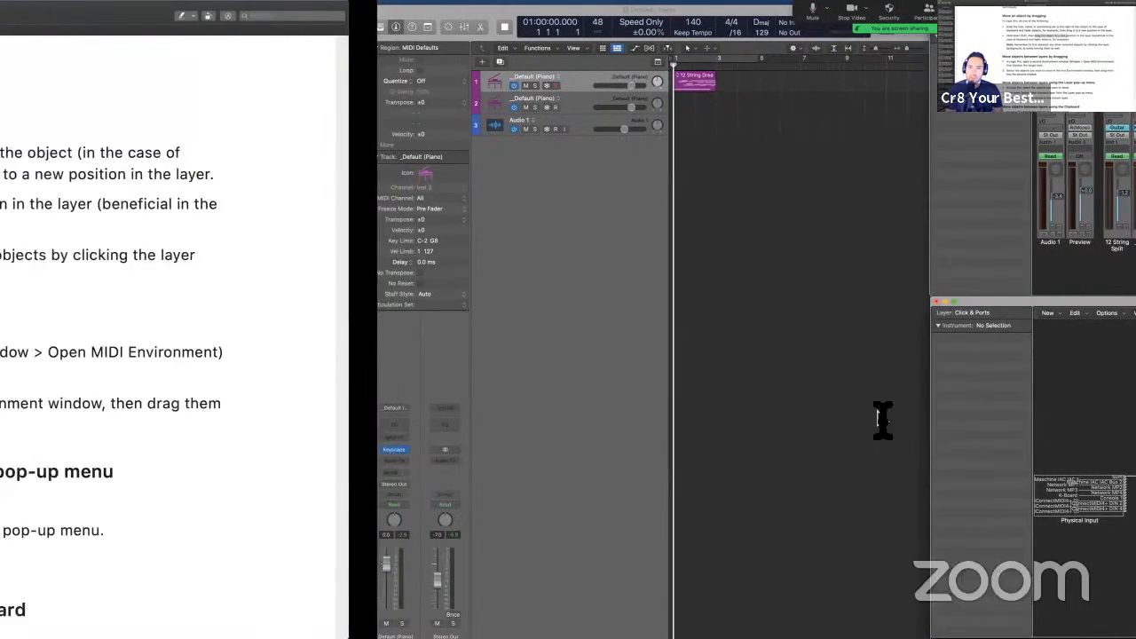
{"action": "scroll", "coordinate": [772, 382], "scroll_direction": "down", "scroll_amount": 5}
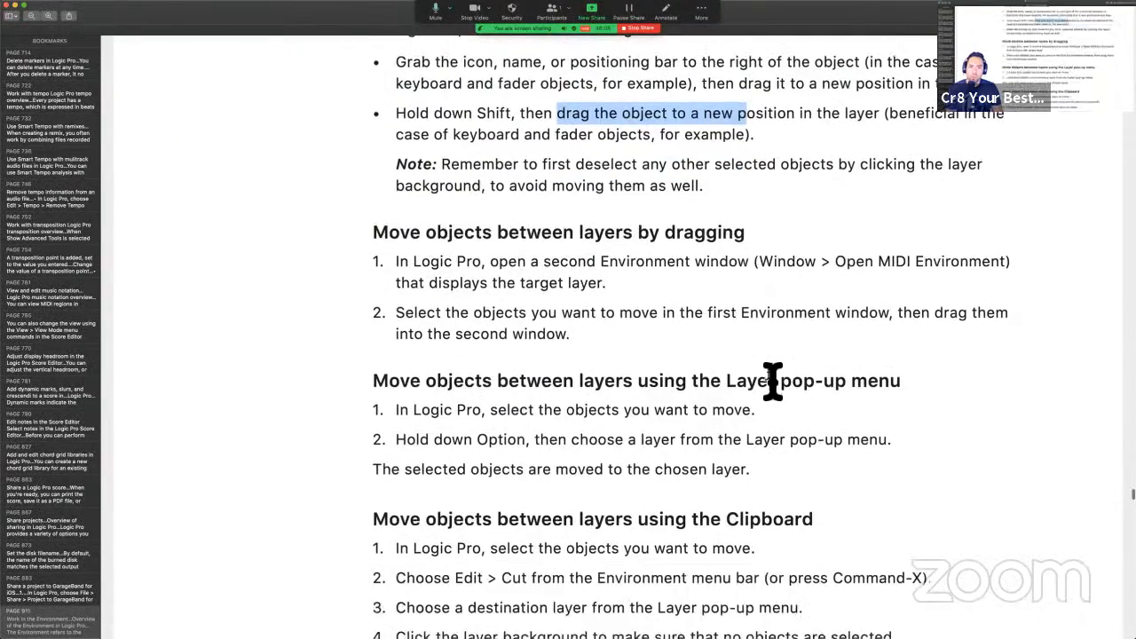
{"action": "scroll", "coordinate": [772, 382], "scroll_direction": "down", "scroll_amount": 3}
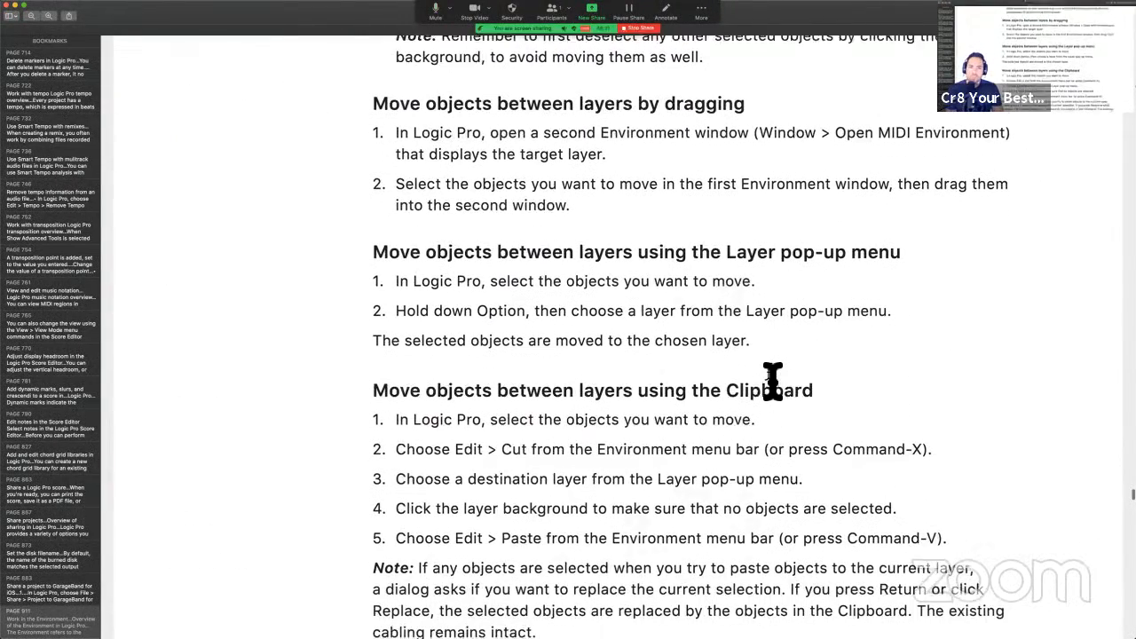
{"action": "scroll", "coordinate": [639, 244], "scroll_direction": "down", "scroll_amount": 1}
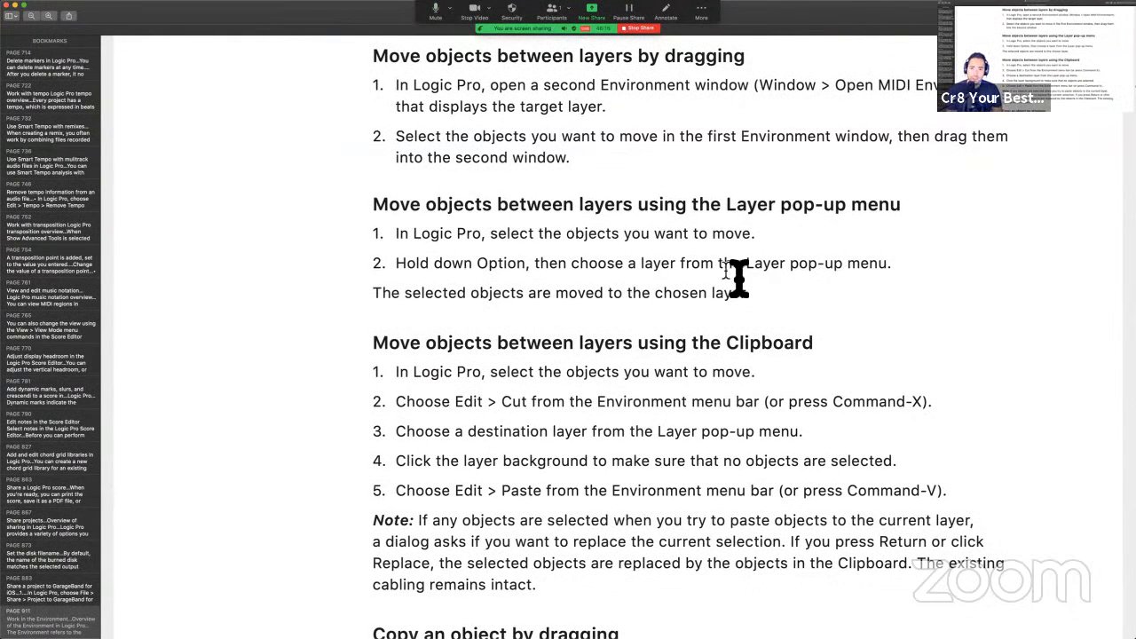
In Logic Pro, reassign the MIDI Click object from the Click & Ports layer to the Mixer layer and place it in the empty area beside Master.
{"action": "key", "text": "ctrl+Right"}
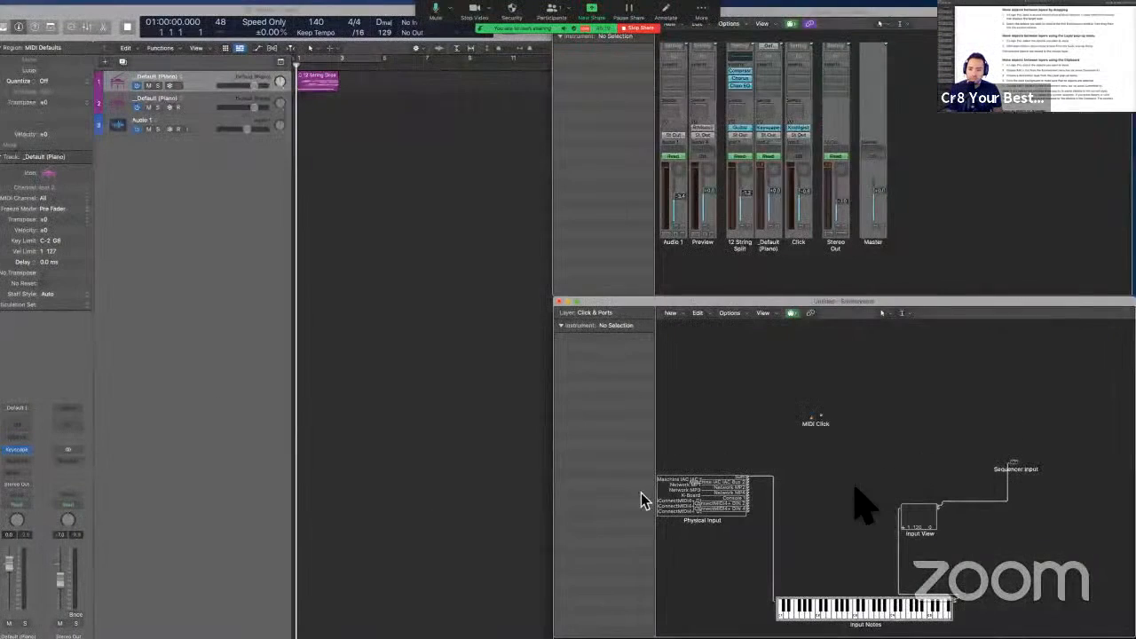
{"action": "left_click", "coordinate": [815, 420]}
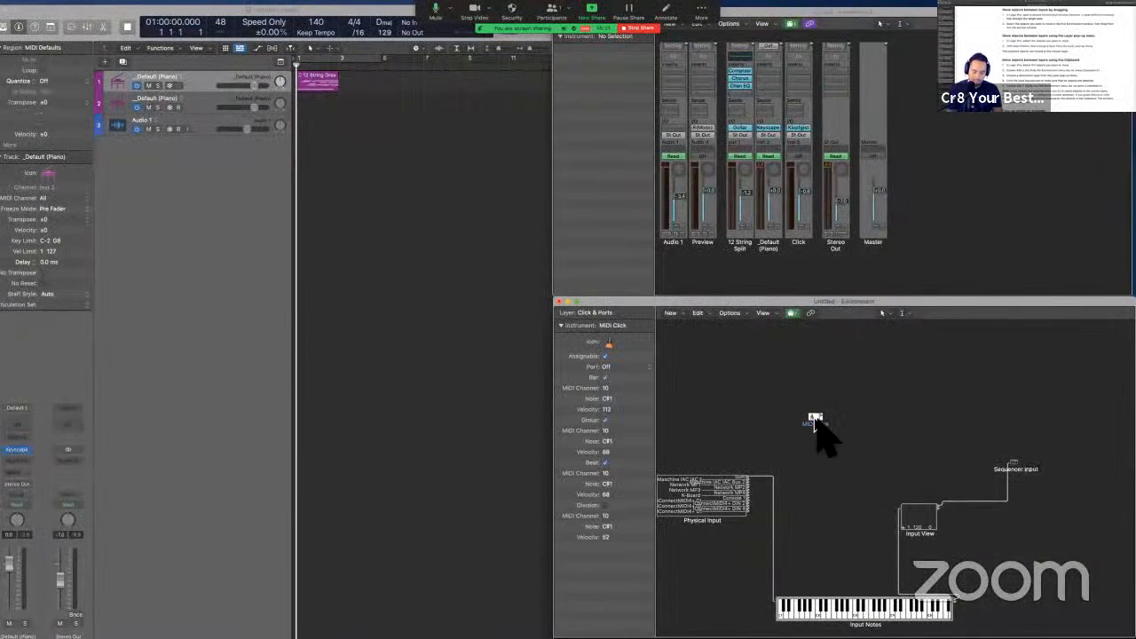
{"action": "key", "text": "alt"}
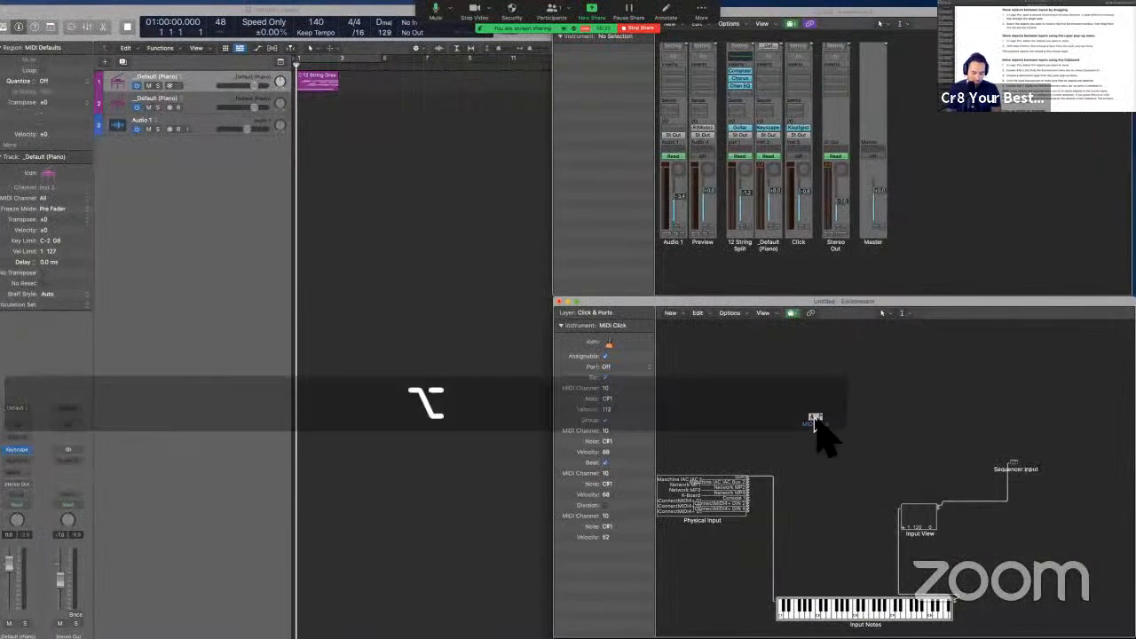
{"action": "left_click", "coordinate": [603, 313], "text": "alt"}
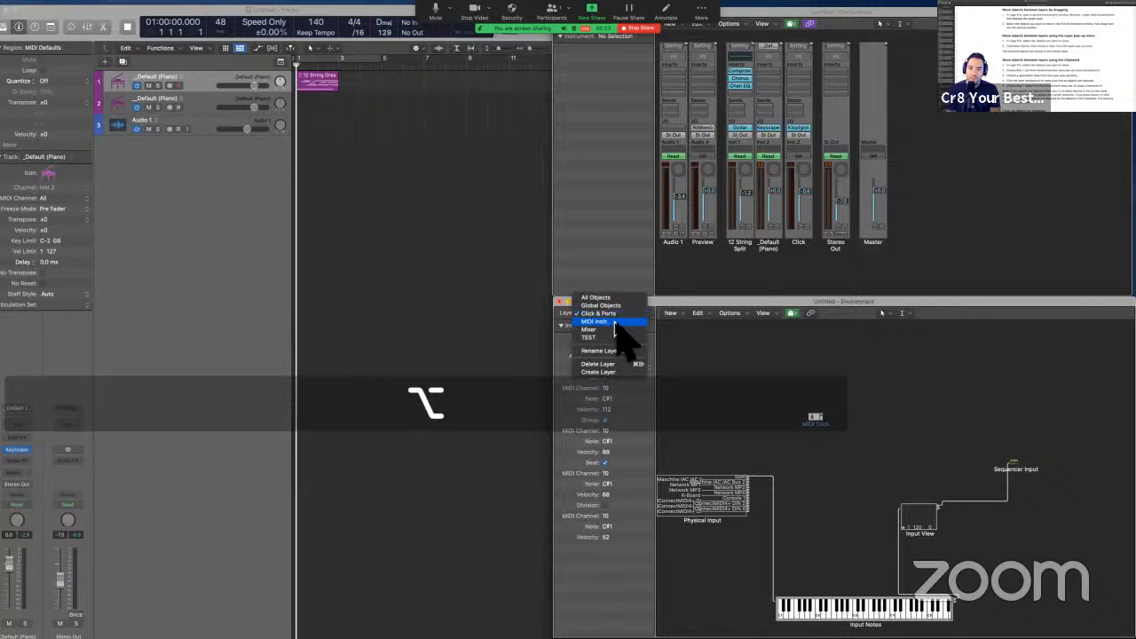
{"action": "left_click", "coordinate": [612, 330], "text": "alt"}
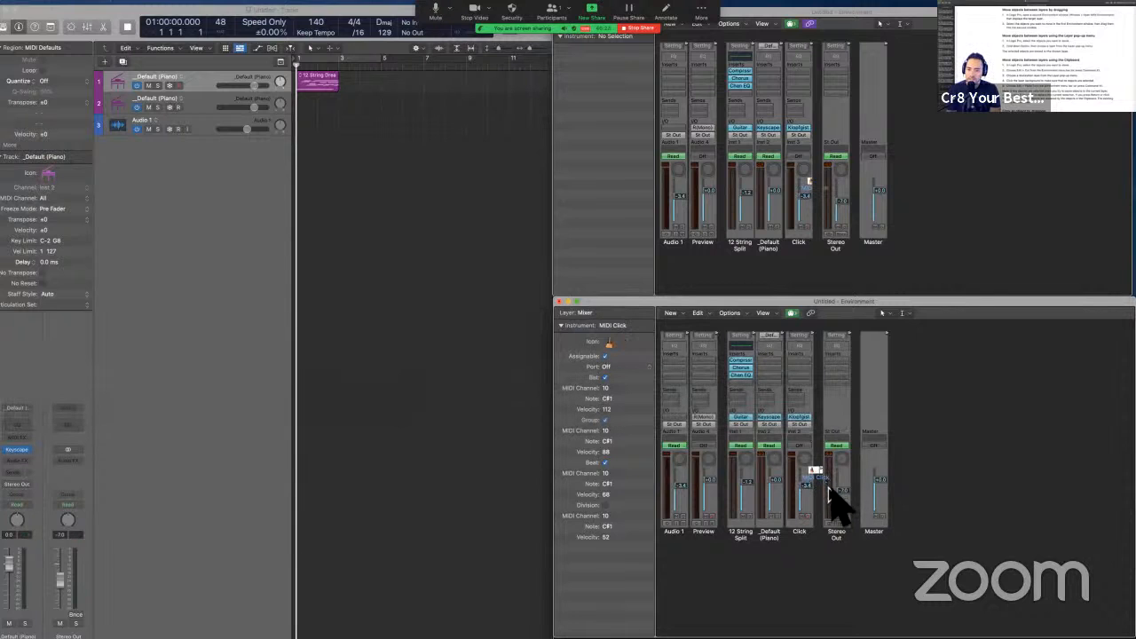
{"action": "left_click_drag", "start_coordinate": [821, 477], "coordinate": [946, 417]}
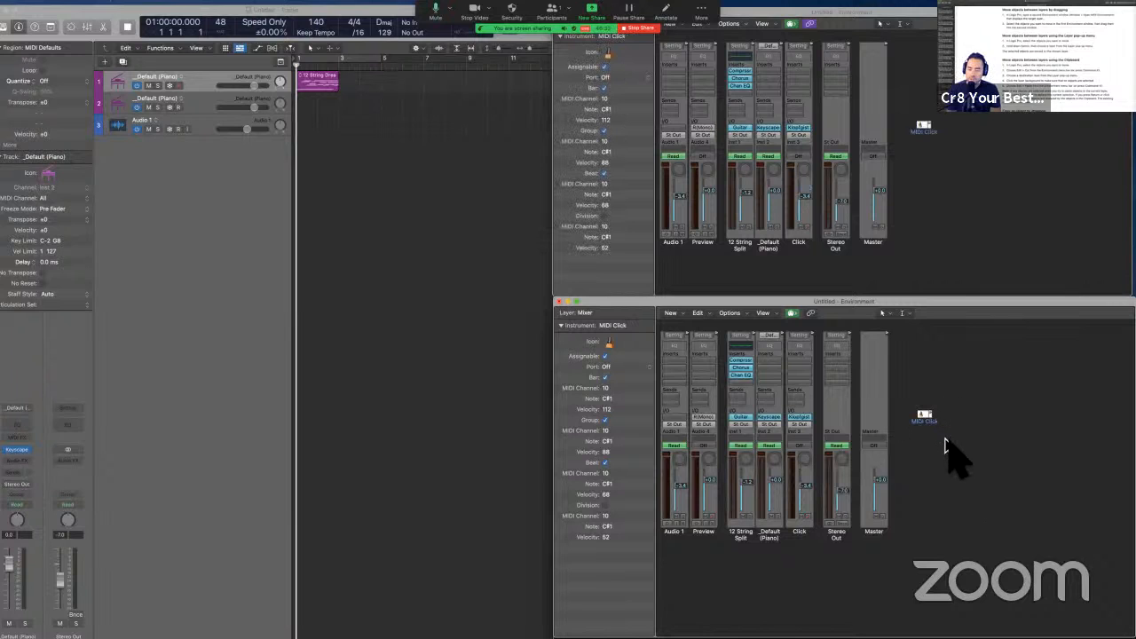
{"action": "left_click", "coordinate": [947, 453]}
{"action": "left_click_drag", "start_coordinate": [923, 419], "coordinate": [935, 415]}
Undo several recent changes, redo the _Default (Piano) track, and reposition MIDI Click in the Mixer layer's empty area.
{"action": "key", "text": "super+z"}
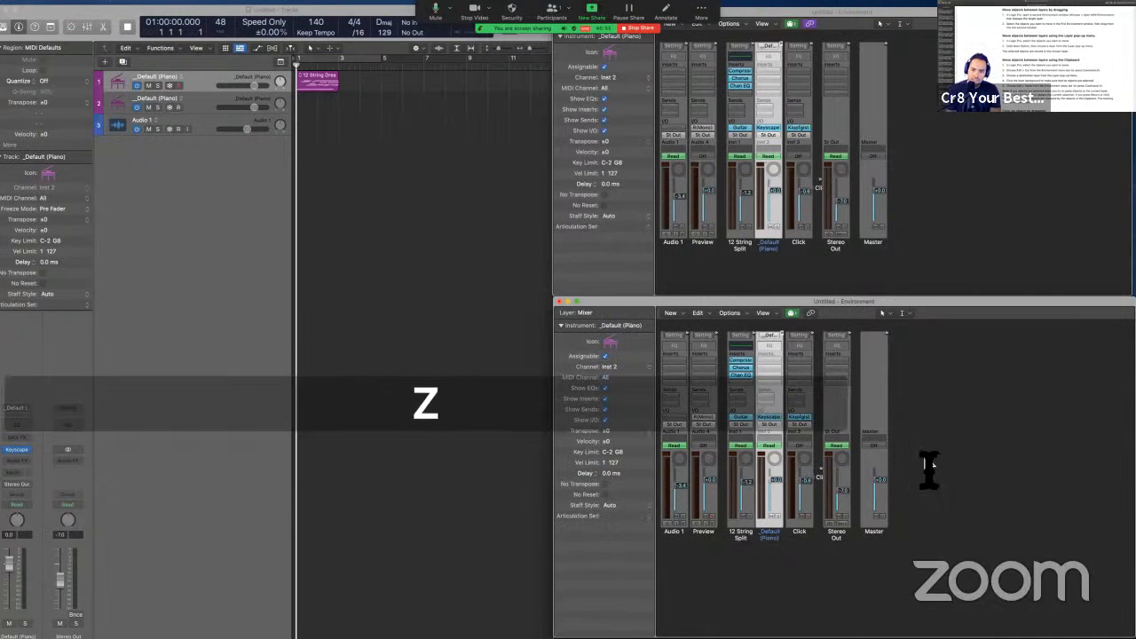
{"action": "key", "text": "super+z"}
{"action": "key", "text": "super+z"}
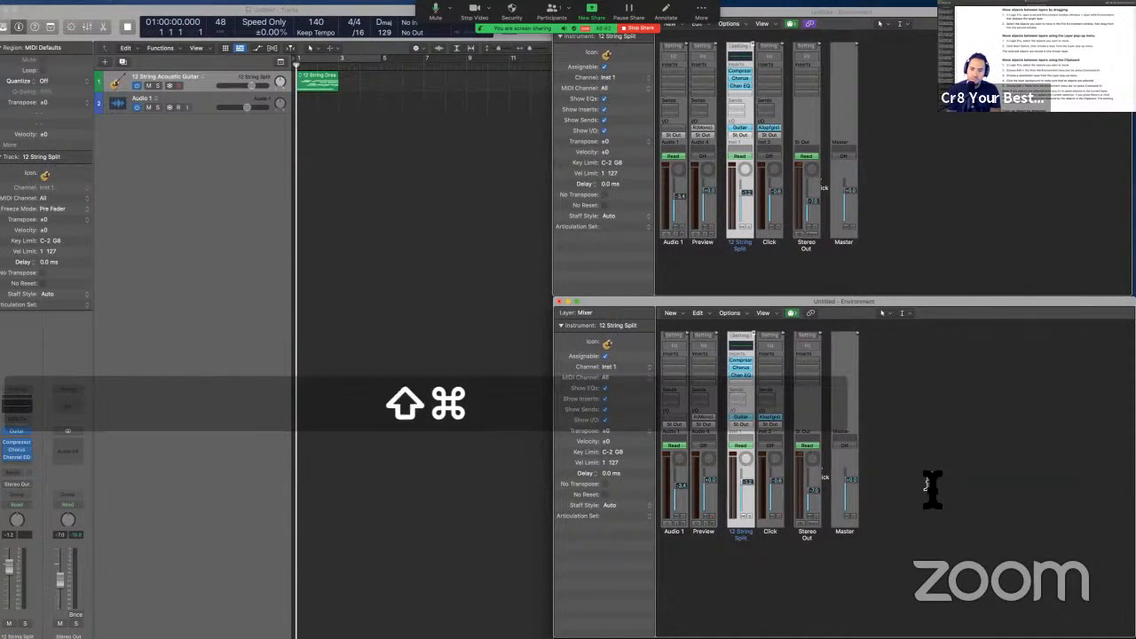
{"action": "key", "text": "shift+super+z"}
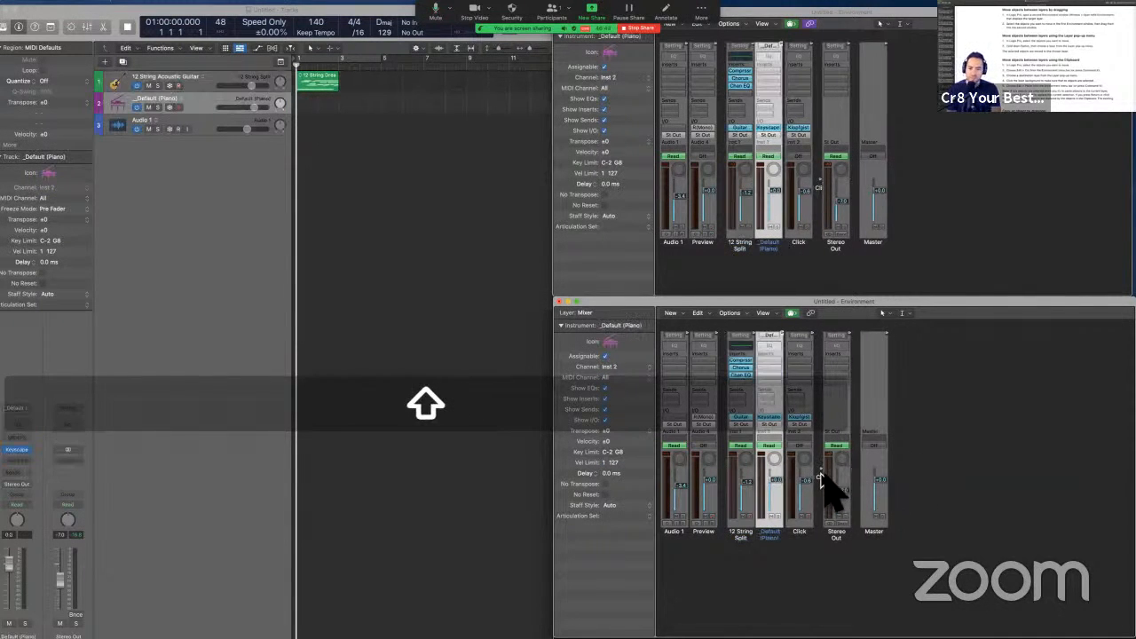
{"action": "left_click_drag", "start_coordinate": [819, 478], "coordinate": [946, 428]}
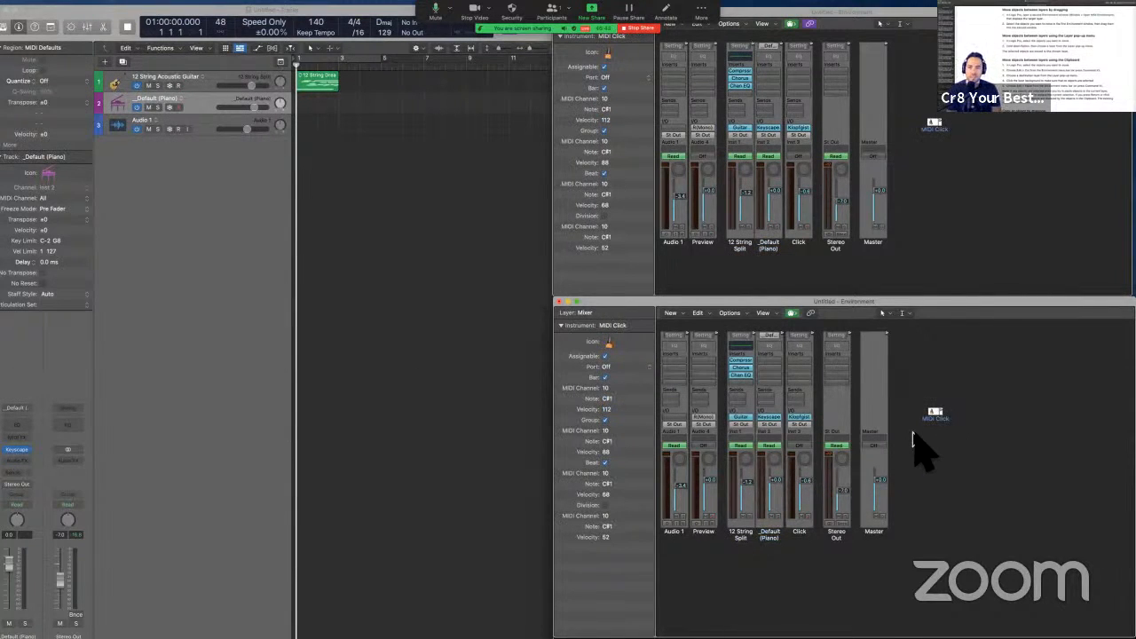
Read the user guide's section on moving objects between layers with the Clipboard, marking the note about pasting while objects are selected.
{"action": "key", "text": "ctrl+Left"}
{"action": "scroll", "coordinate": [825, 501], "scroll_direction": "down", "scroll_amount": 5}
{"action": "scroll", "coordinate": [826, 502], "scroll_direction": "down", "scroll_amount": 3}
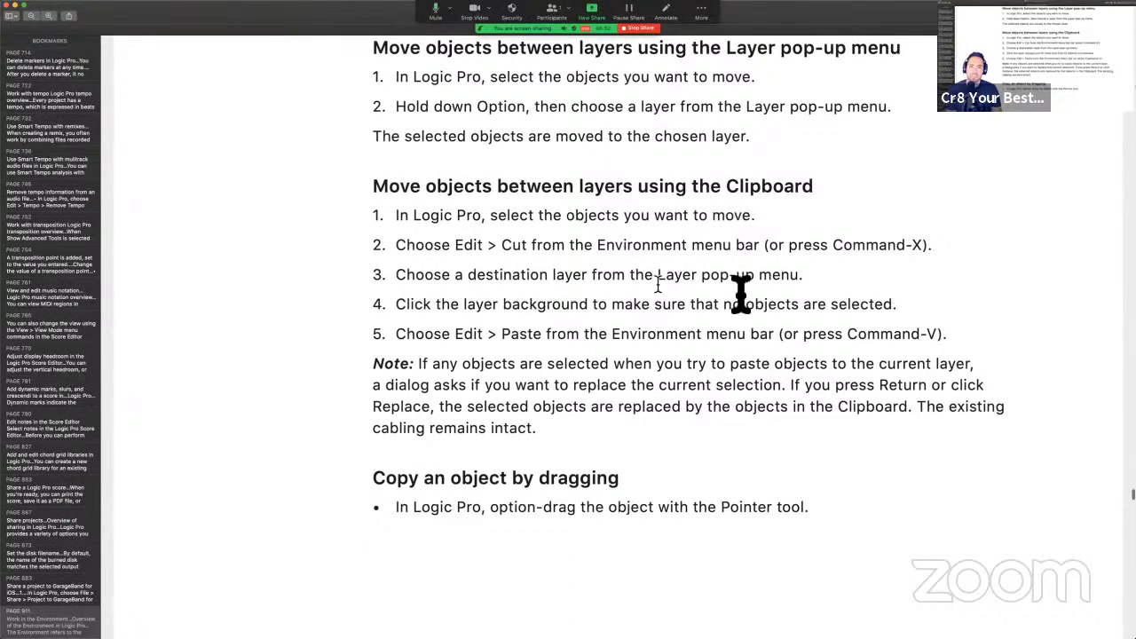
{"action": "scroll", "coordinate": [646, 431], "scroll_direction": "down", "scroll_amount": 2}
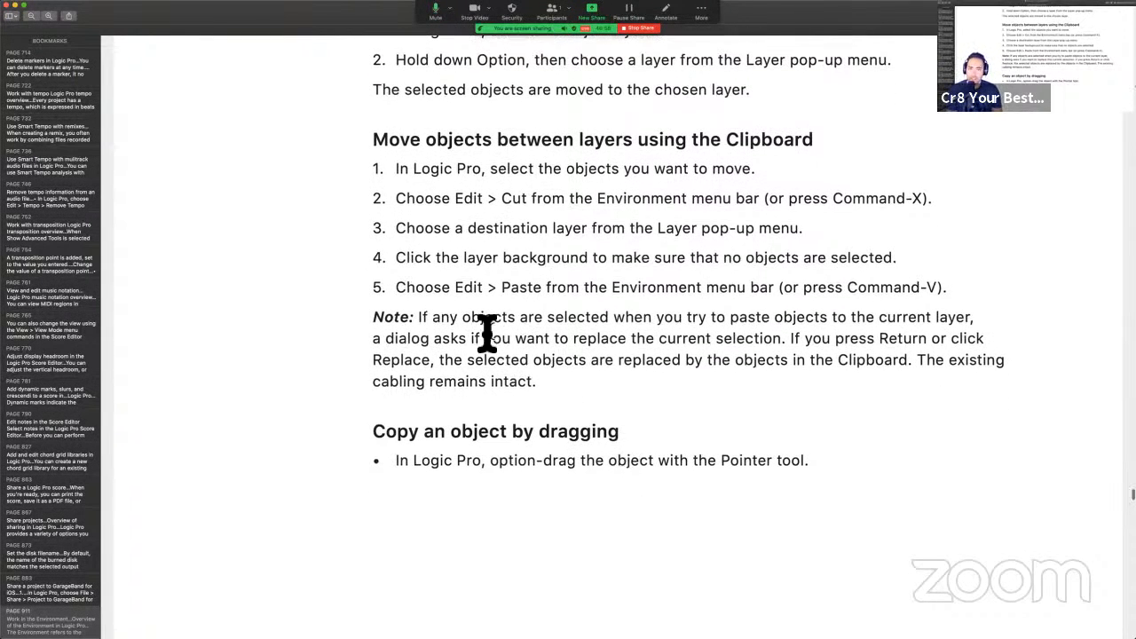
{"action": "scroll", "coordinate": [506, 330], "scroll_direction": "down", "scroll_amount": 1}
{"action": "left_click_drag", "start_coordinate": [493, 310], "coordinate": [1015, 319]}
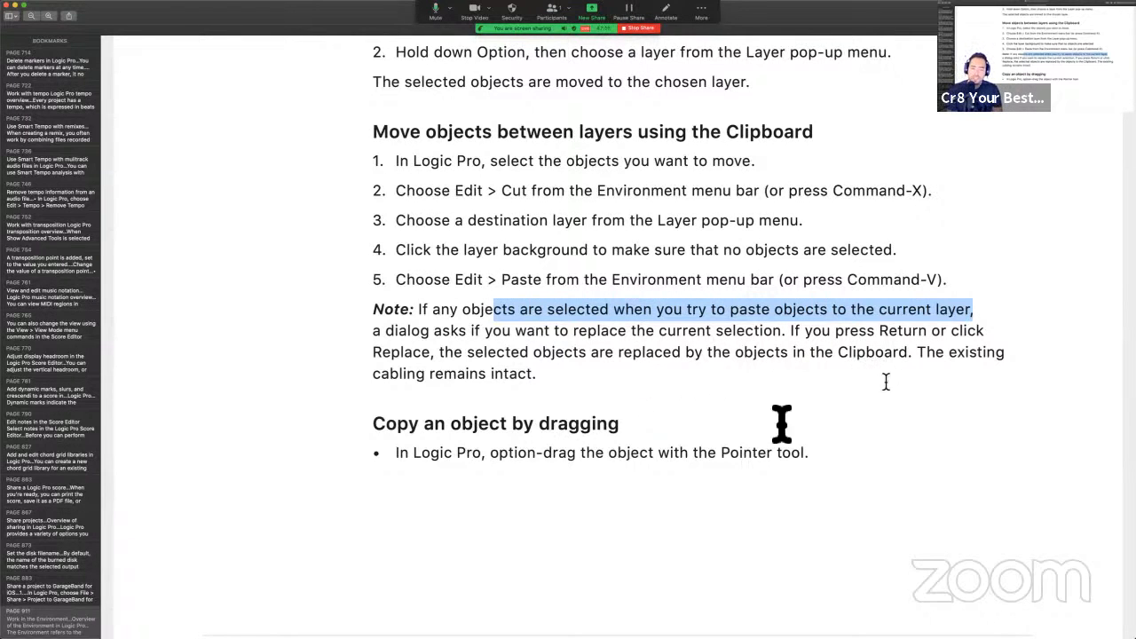
{"action": "scroll", "coordinate": [655, 452], "scroll_direction": "down", "scroll_amount": 2}
{"action": "scroll", "coordinate": [655, 452], "scroll_direction": "down", "scroll_amount": 2}
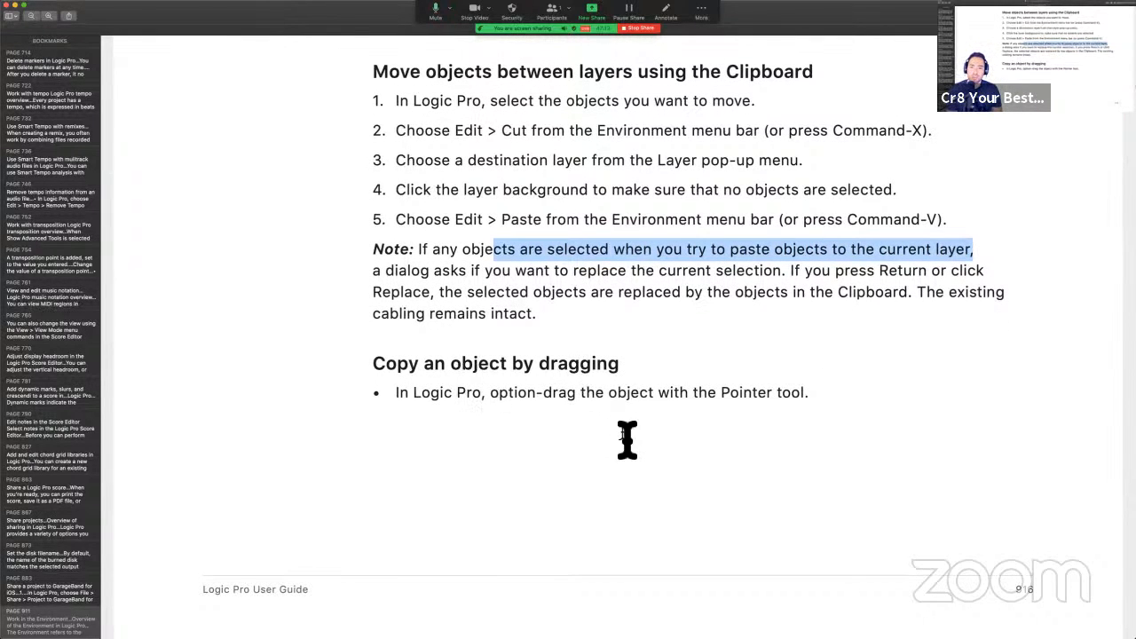
Show the TEST layer in the lower Environment window and move the MIDI Click object from the Mixer layer into it.
{"action": "key", "text": "ctrl+Right"}
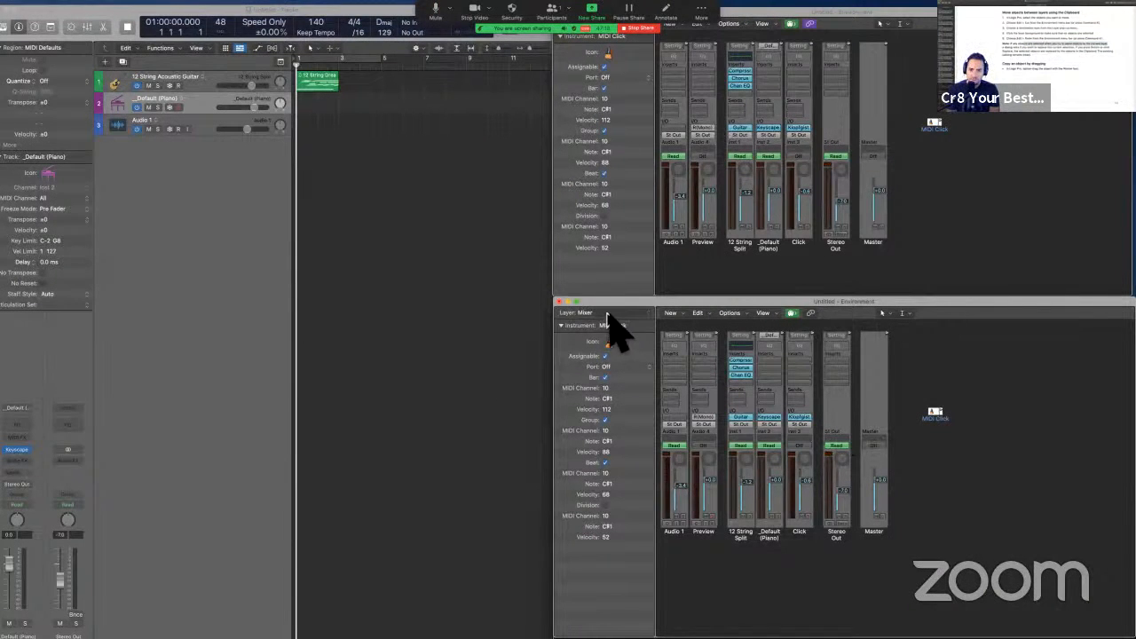
{"action": "left_click", "coordinate": [608, 317]}
{"action": "left_click", "coordinate": [611, 326]}
{"action": "left_click", "coordinate": [611, 325]}
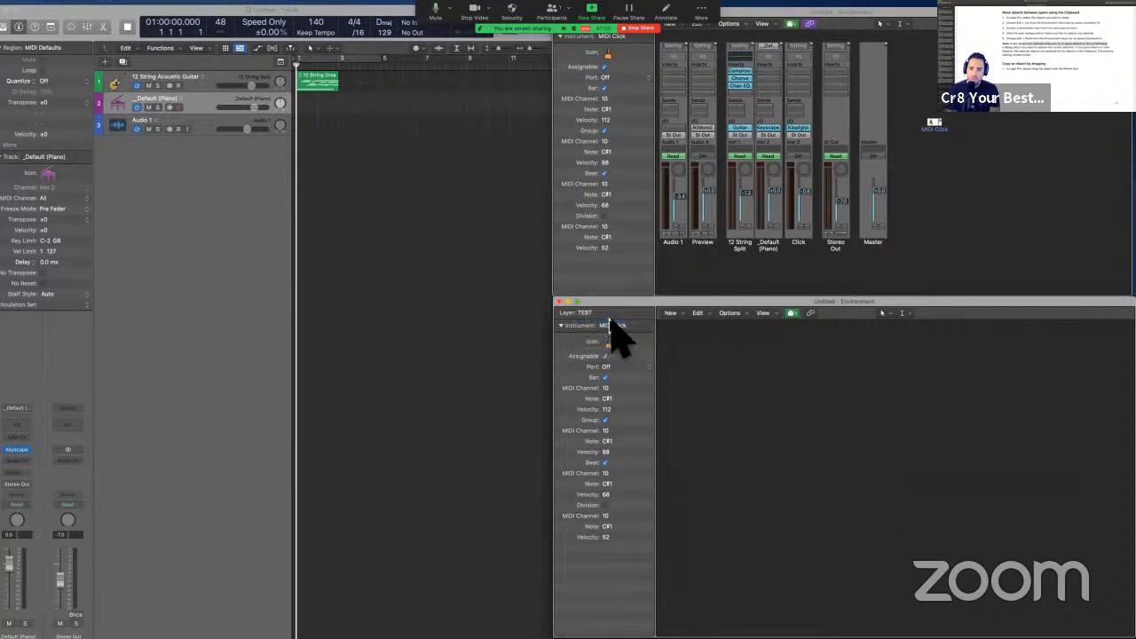
{"action": "left_click_drag", "start_coordinate": [932, 126], "coordinate": [948, 225]}
{"action": "key", "text": "alt"}
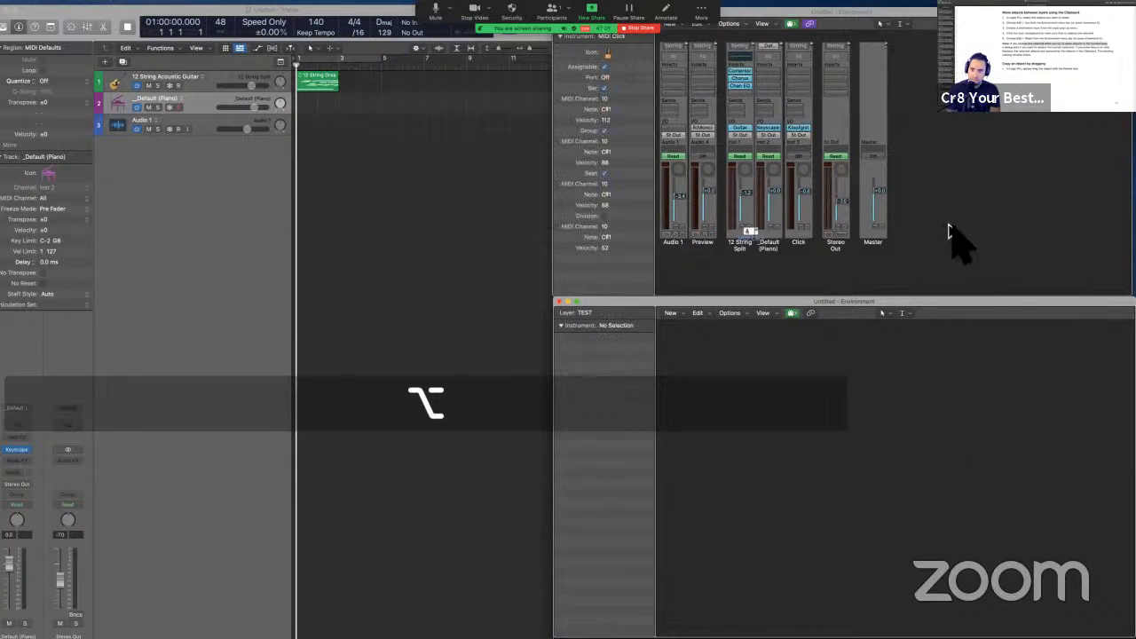
{"action": "left_click_drag", "start_coordinate": [753, 242], "coordinate": [925, 424]}
Check the guide's instruction on copying an object, then return to Logic Pro and show the Click & Ports layer in the upper Environment window.
{"action": "key", "text": "ctrl+Left"}
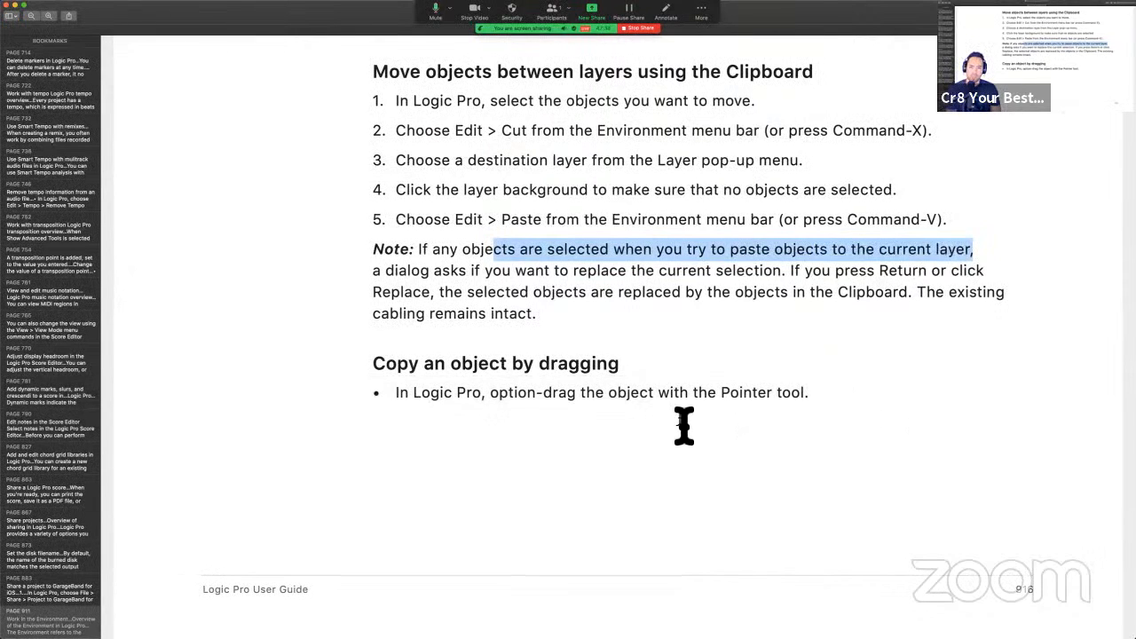
{"action": "key", "text": "super+Tab"}
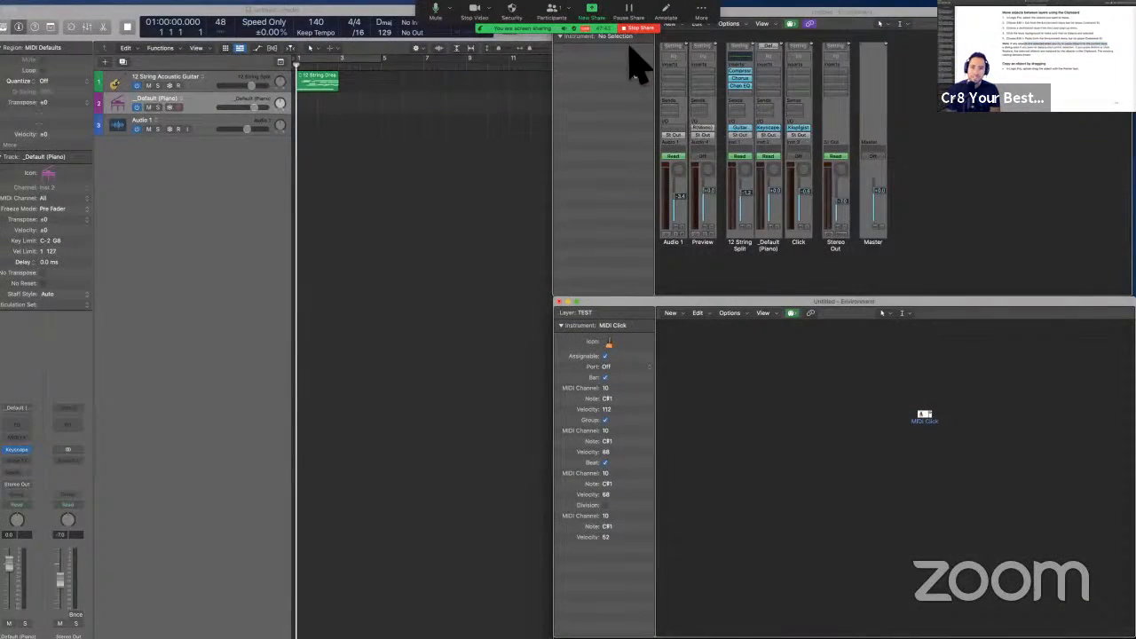
{"action": "double_click", "coordinate": [480, 28]}
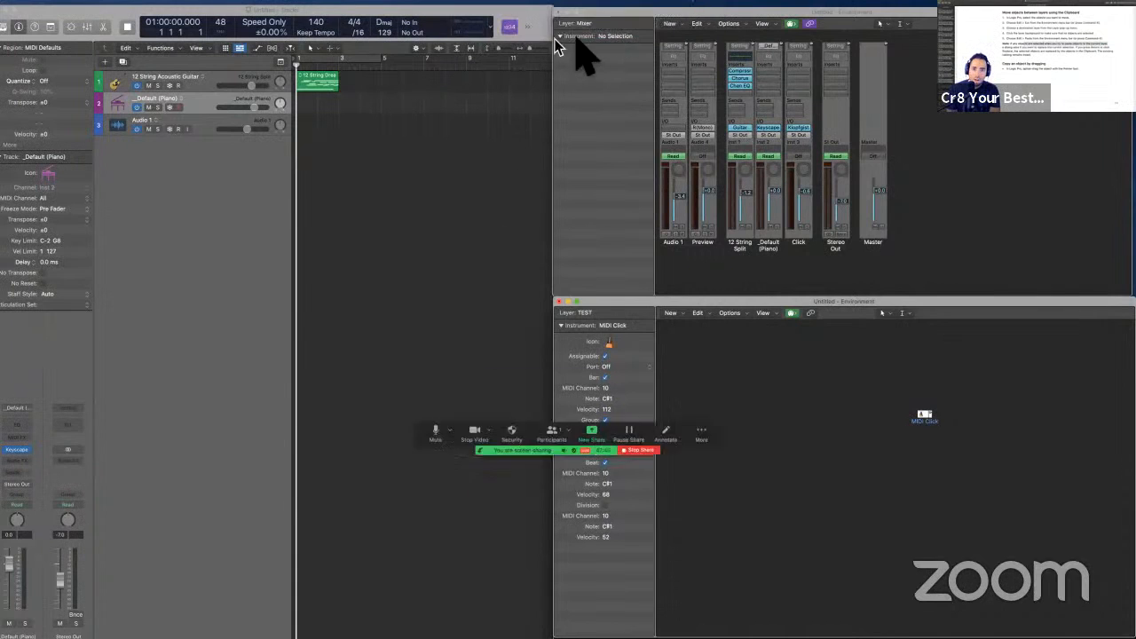
{"action": "left_click", "coordinate": [585, 25]}
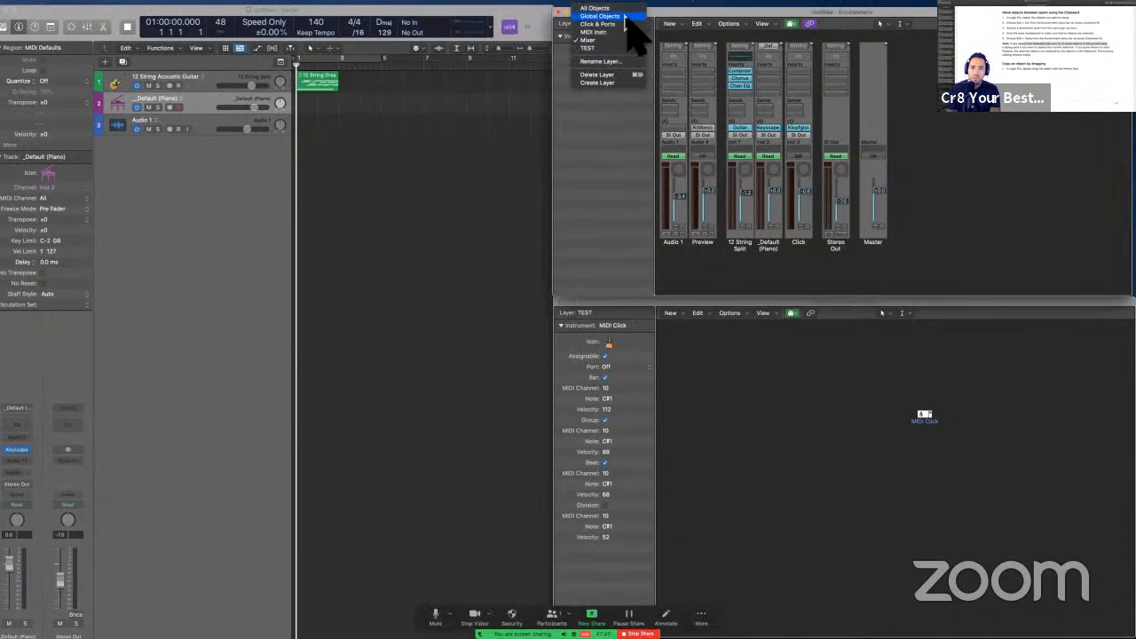
{"action": "left_click", "coordinate": [626, 25]}
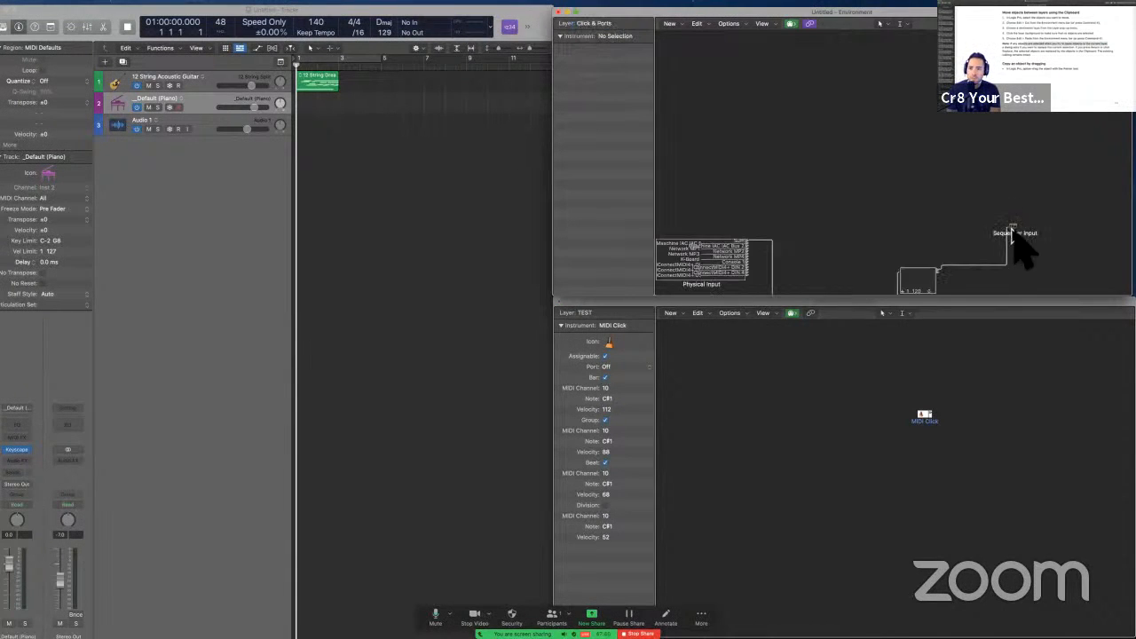
Copy the Input View object to a spot above the original in the Click & Ports layer, and undo the copy.
{"action": "scroll", "coordinate": [920, 268], "scroll_direction": "down", "scroll_amount": 4}
{"action": "left_click_drag", "start_coordinate": [919, 180], "coordinate": [865, 125]}
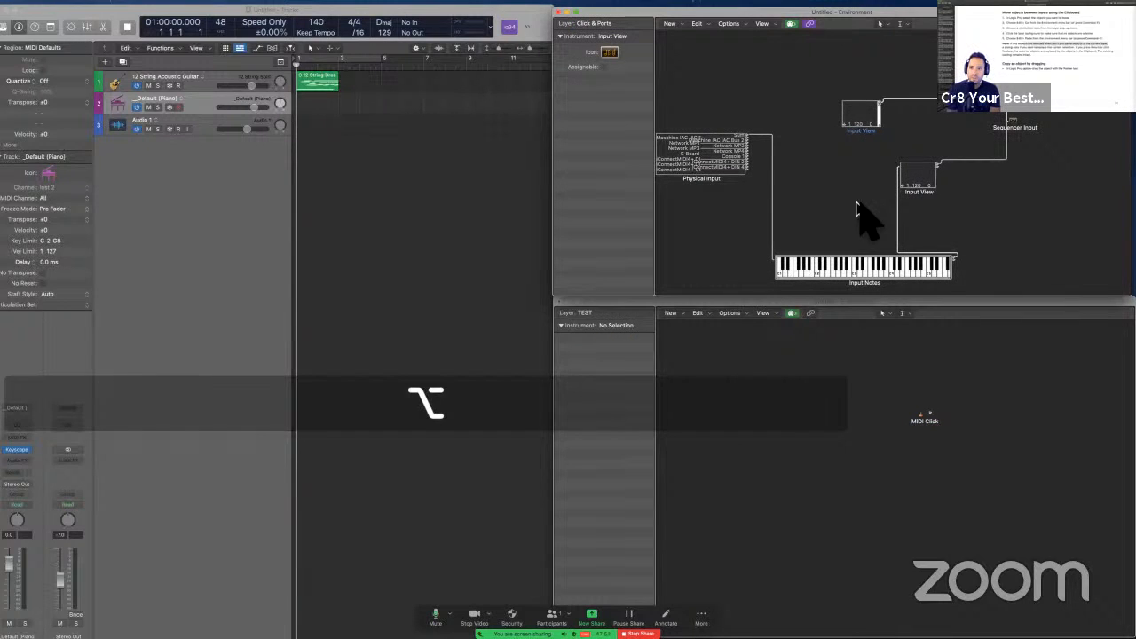
{"action": "key", "text": "super+z"}
Read the user guide's page on copying objects between layers by dragging with Option held and by using the Clipboard.
{"action": "key", "text": "ctrl+Left"}
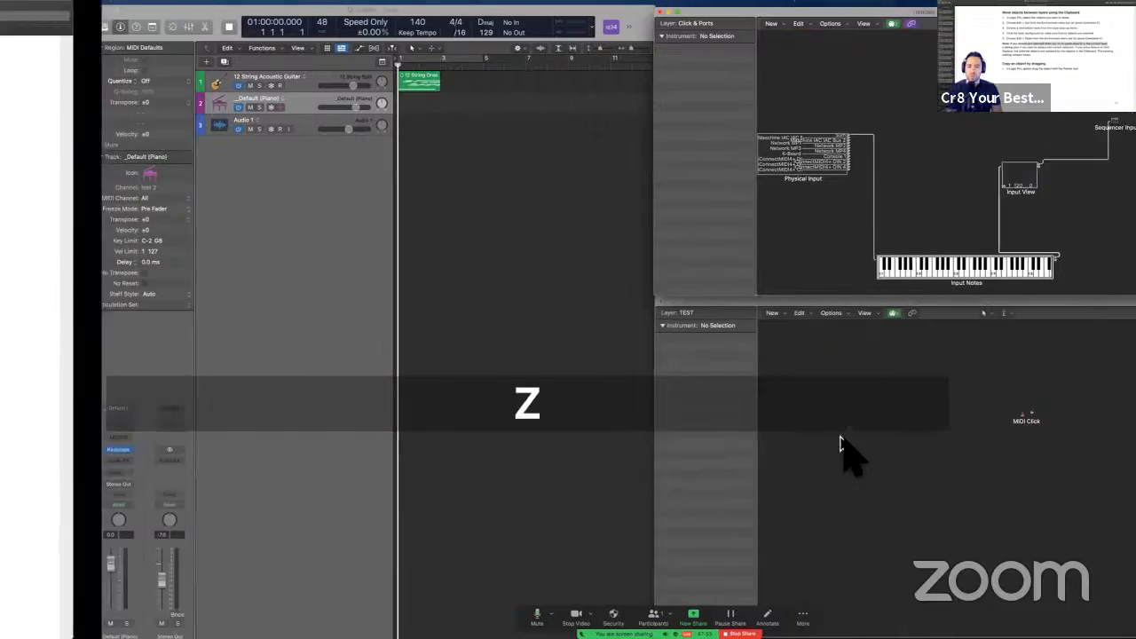
{"action": "scroll", "coordinate": [843, 442], "scroll_direction": "down", "scroll_amount": 10}
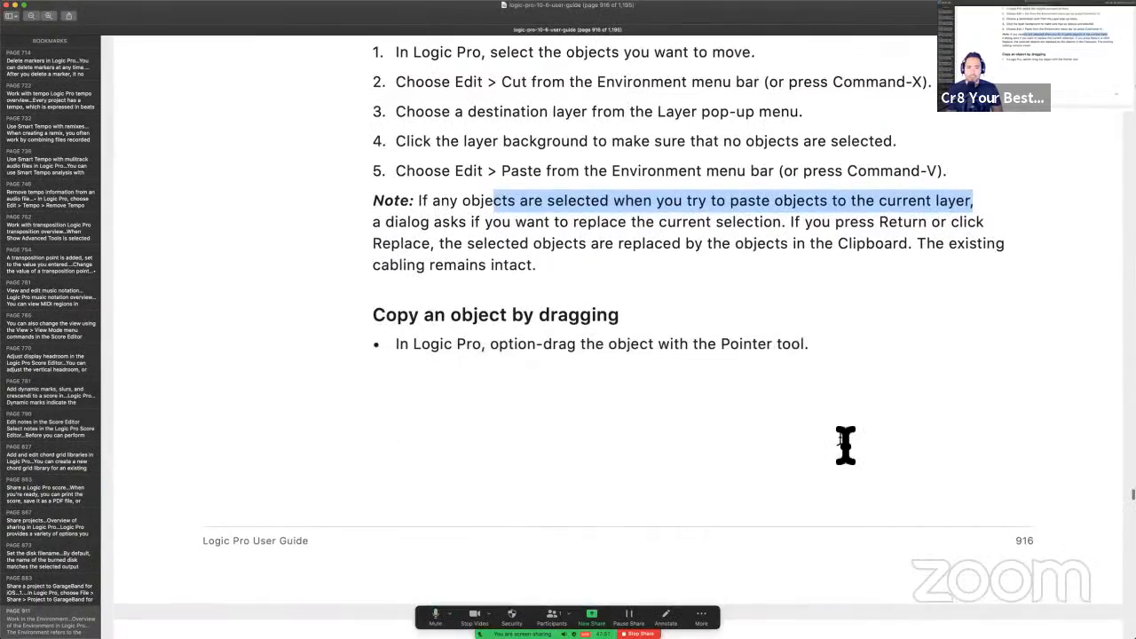
{"action": "scroll", "coordinate": [839, 437], "scroll_direction": "down", "scroll_amount": 5}
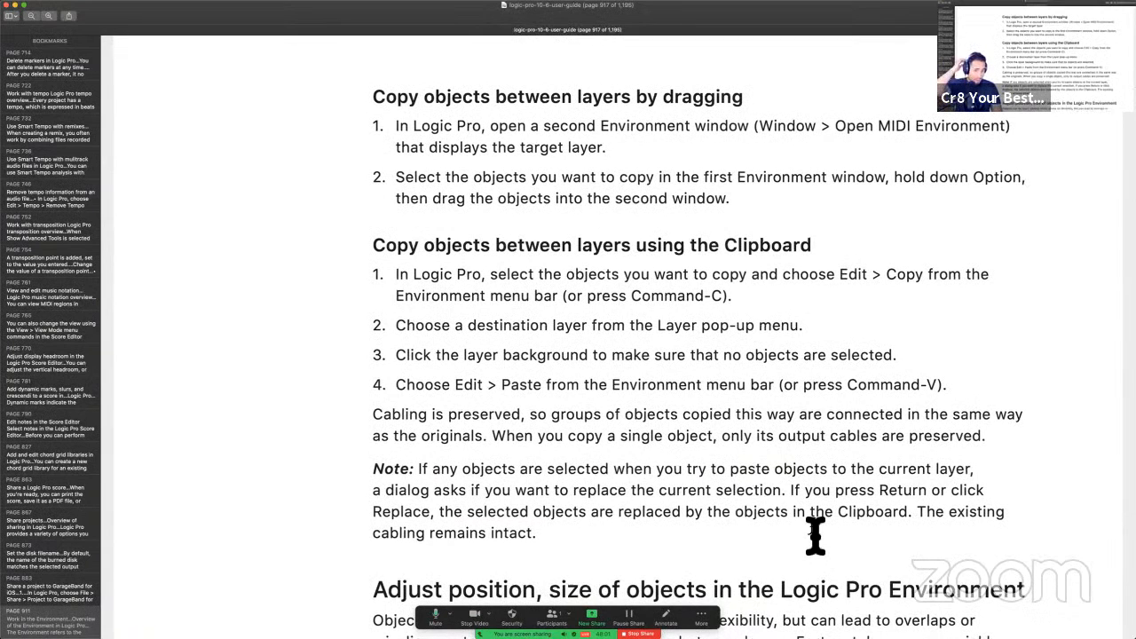
{"action": "scroll", "coordinate": [814, 536], "scroll_direction": "down", "scroll_amount": 2}
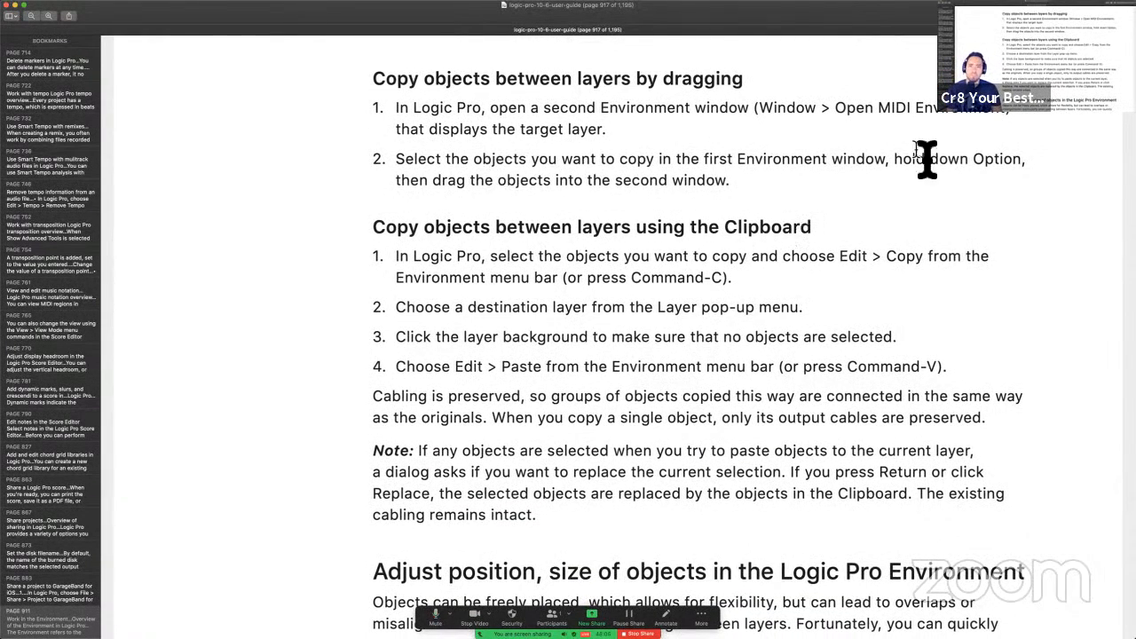
{"action": "left_click_drag", "start_coordinate": [867, 162], "coordinate": [941, 167]}
{"action": "left_click", "coordinate": [731, 208]}
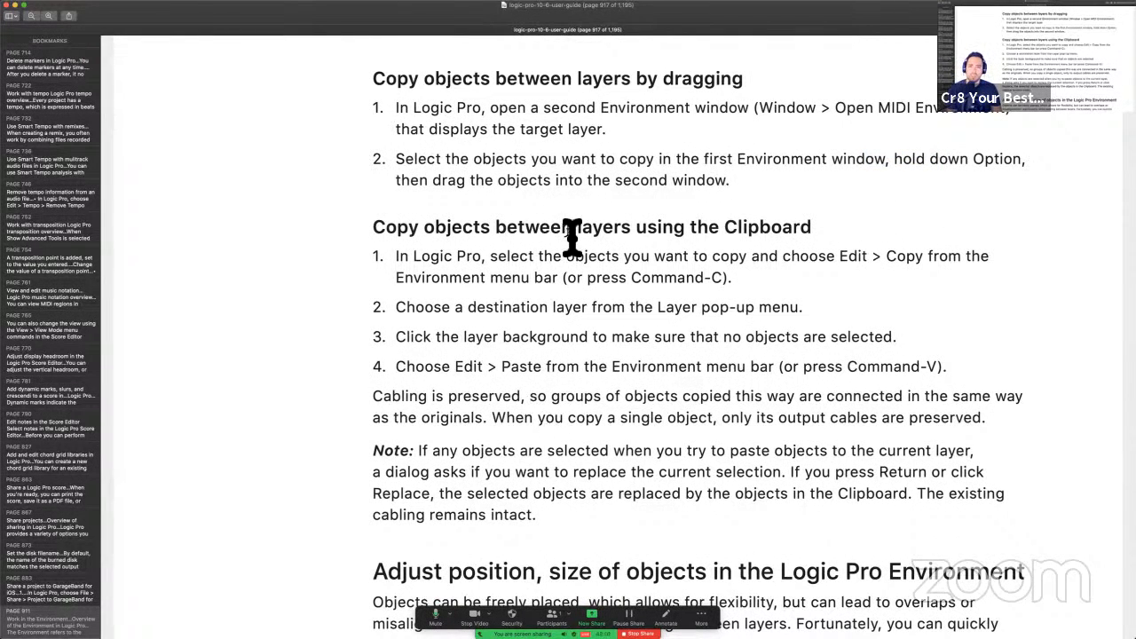
In Logic Pro, try to copy the MIDI Click object from the TEST layer into the Click & Ports layer, and undo it.
{"action": "key", "text": "ctrl+Right"}
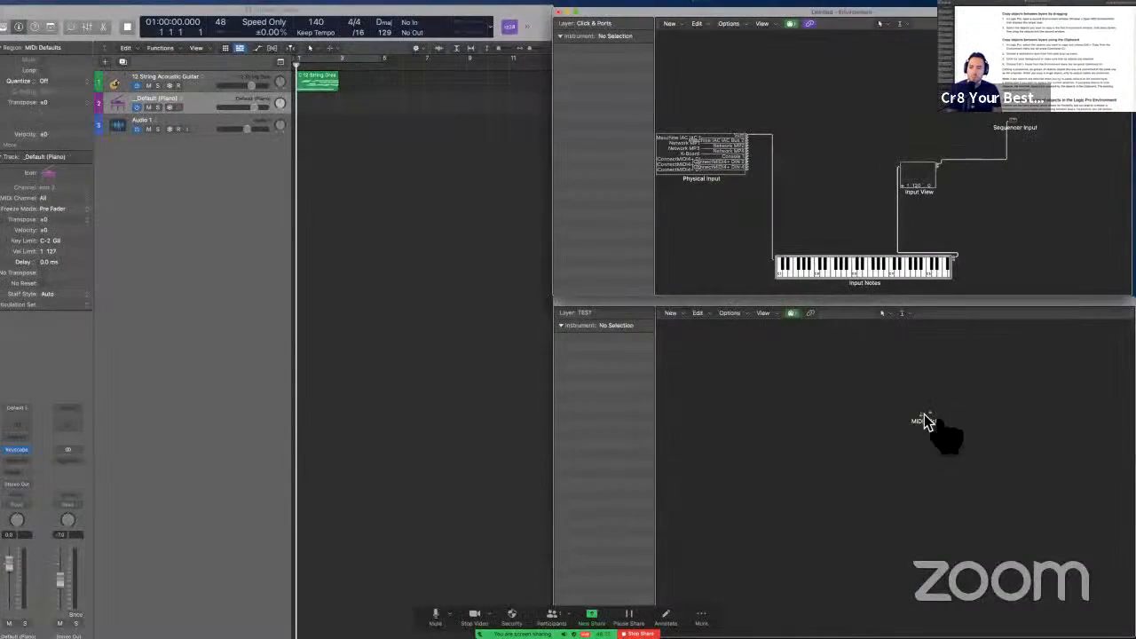
{"action": "left_click_drag", "start_coordinate": [924, 414], "coordinate": [997, 289]}
{"action": "key", "text": "super+z"}
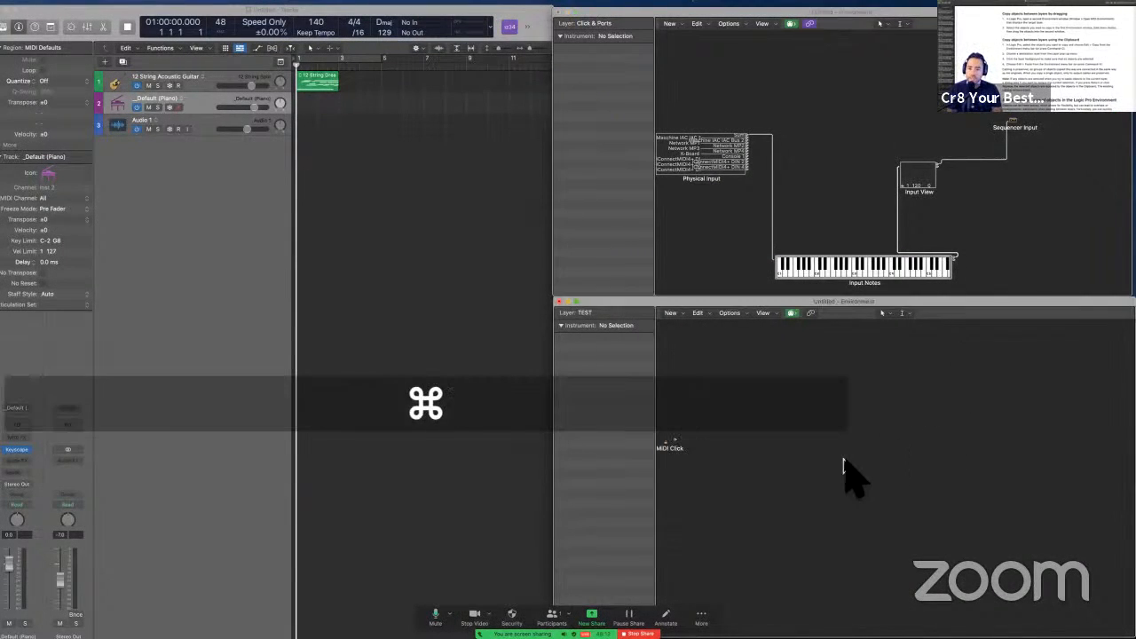
Read the user guide's section on adjusting object positions, covering snapping to a grid and aligning selected objects.
{"action": "key", "text": "ctrl+Left"}
{"action": "scroll", "coordinate": [847, 467], "scroll_direction": "down", "scroll_amount": 5}
{"action": "scroll", "coordinate": [792, 355], "scroll_direction": "down", "scroll_amount": 5}
{"action": "scroll", "coordinate": [812, 312], "scroll_direction": "down", "scroll_amount": 1}
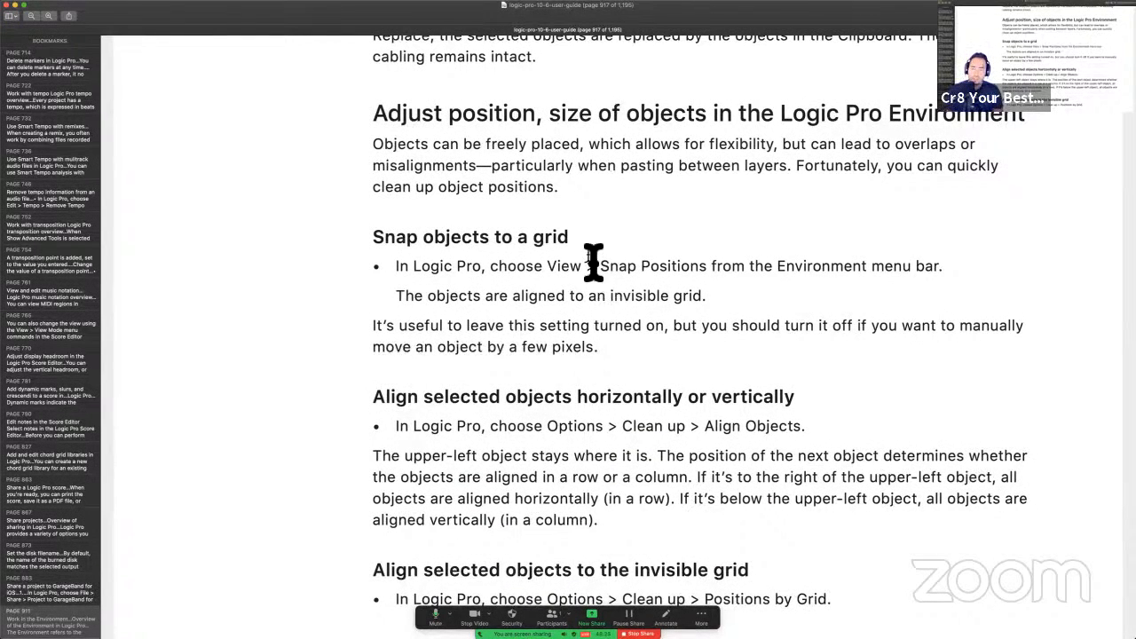
{"action": "scroll", "coordinate": [592, 262], "scroll_direction": "down", "scroll_amount": 1}
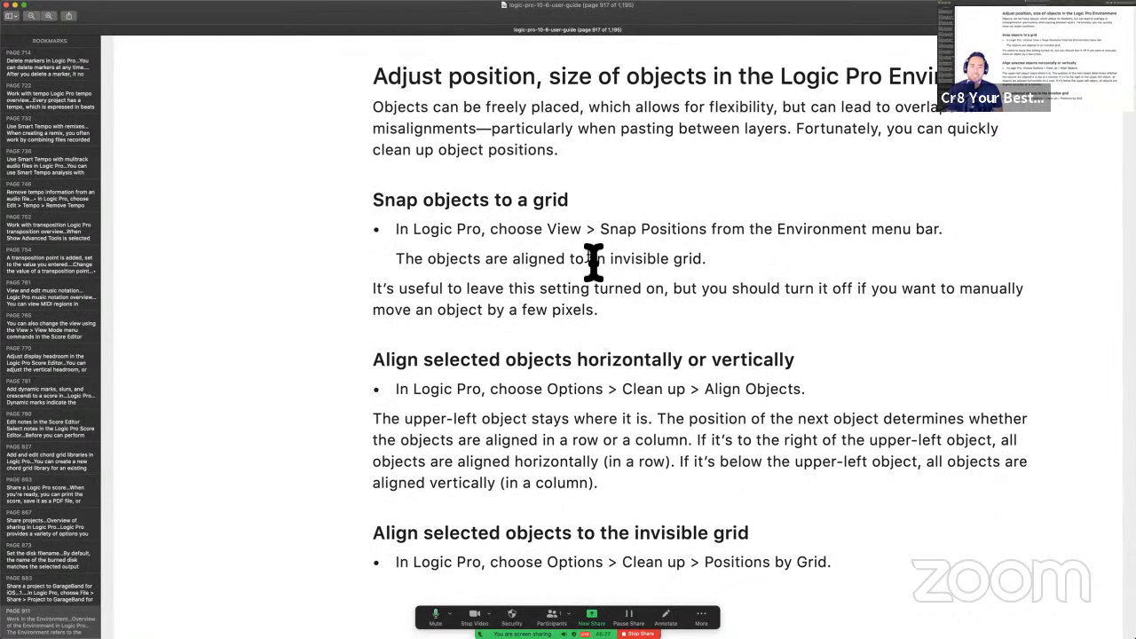
Switch from the user guide to Logic Pro, turn off Snap Positions in the Click & Ports layer and move the Physical Input object up.
{"action": "scroll", "coordinate": [593, 261], "scroll_direction": "down", "scroll_amount": 1}
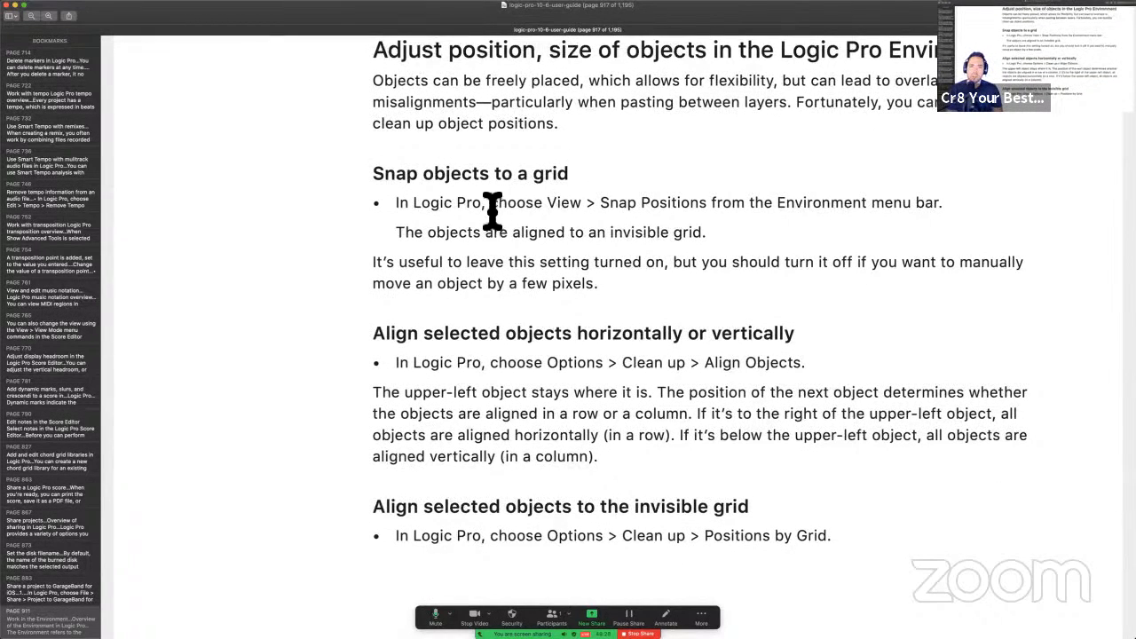
{"action": "left_click_drag", "start_coordinate": [486, 204], "coordinate": [373, 204]}
{"action": "key", "text": "ctrl+Right"}
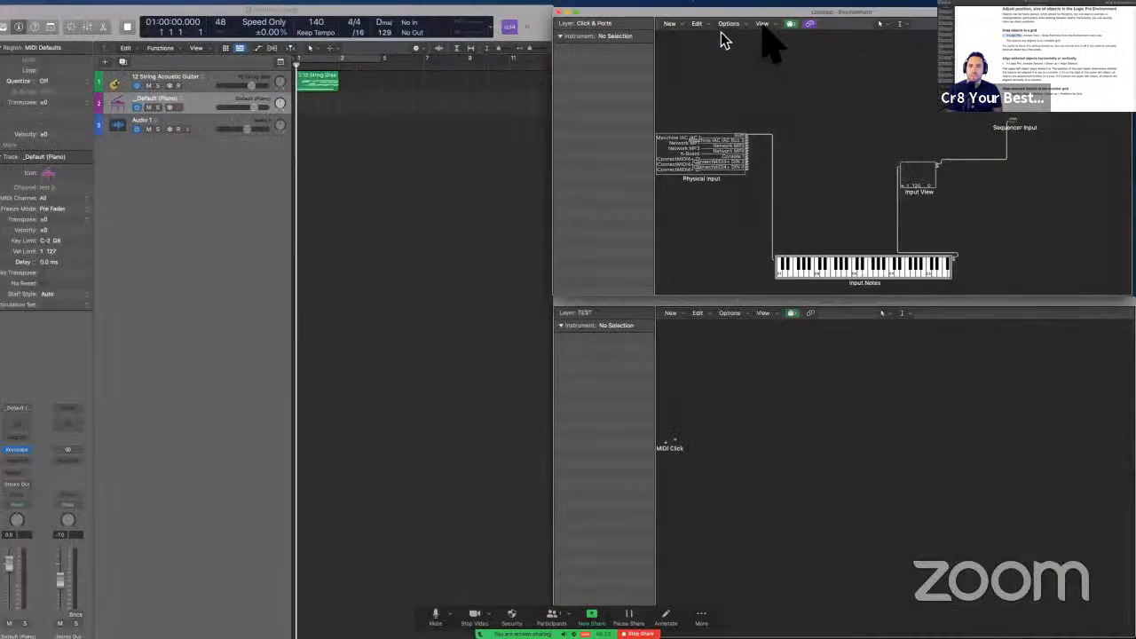
{"action": "left_click", "coordinate": [761, 24]}
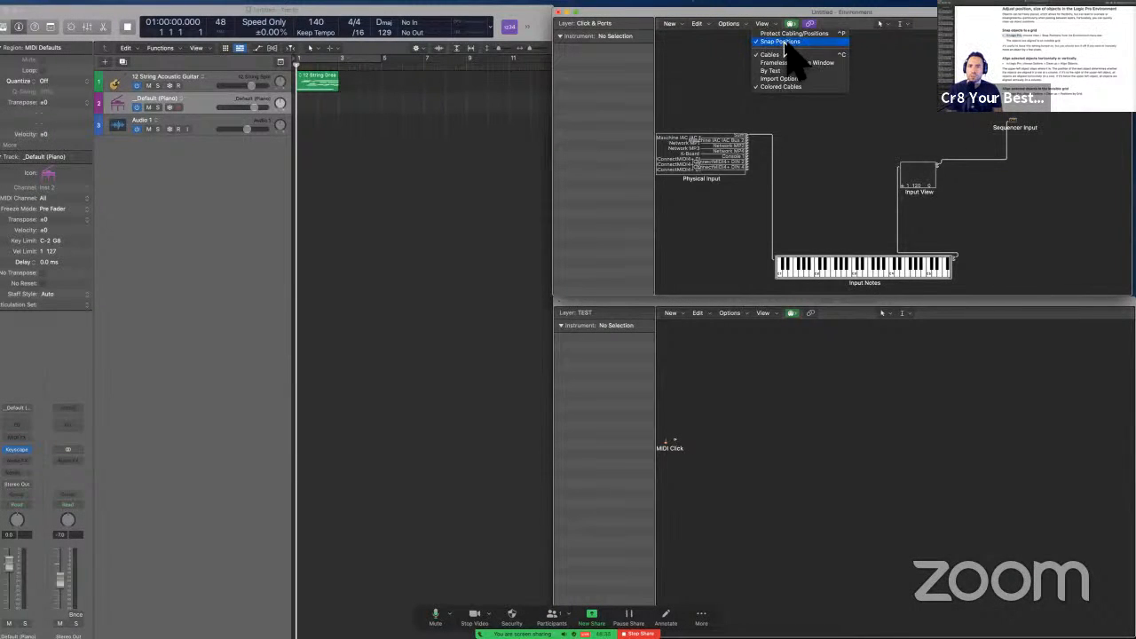
{"action": "left_click", "coordinate": [781, 42]}
{"action": "left_click_drag", "start_coordinate": [707, 172], "coordinate": [734, 125]}
Turn Snap Positions on, move the Input View and Sequencer Input objects upward, and play notes on the Input Notes keyboard.
{"action": "left_click", "coordinate": [761, 24]}
{"action": "left_click", "coordinate": [777, 42]}
{"action": "left_click_drag", "start_coordinate": [913, 154], "coordinate": [907, 114]}
{"action": "left_click_drag", "start_coordinate": [1021, 129], "coordinate": [1064, 102]}
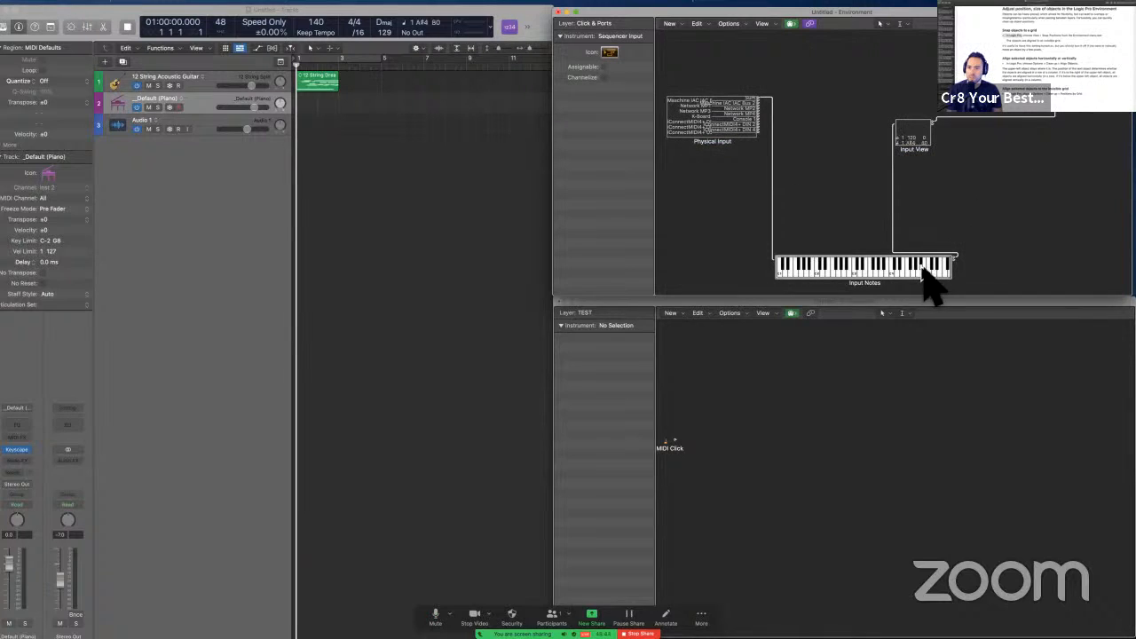
{"action": "left_click_drag", "start_coordinate": [923, 269], "coordinate": [891, 265]}
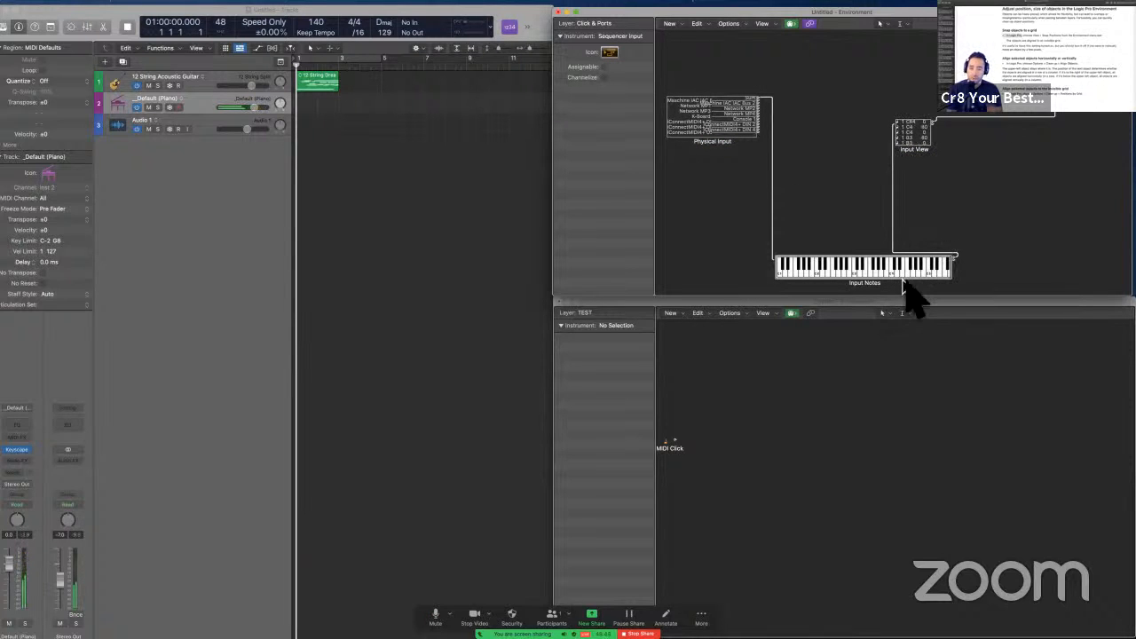
{"action": "left_click", "coordinate": [857, 160]}
Check the guide's alignment section, then try to nudge the Physical Input object in Logic Pro with Snap Positions on.
{"action": "key", "text": "ctrl+Left"}
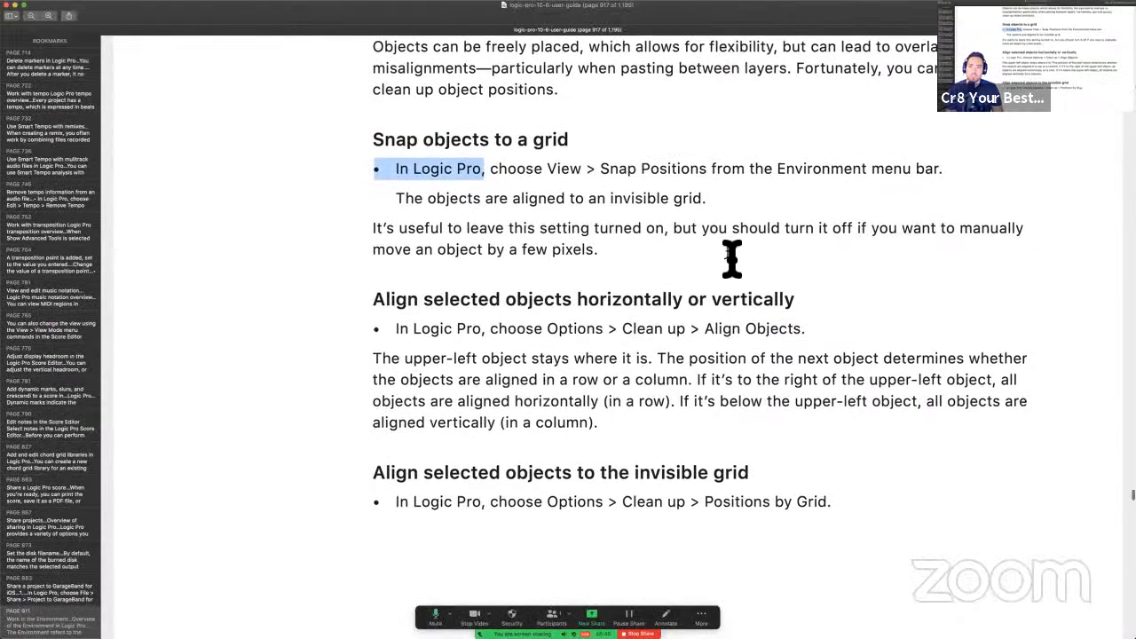
{"action": "scroll", "coordinate": [730, 253], "scroll_direction": "down", "scroll_amount": 2}
{"action": "scroll", "coordinate": [731, 258], "scroll_direction": "down", "scroll_amount": 1}
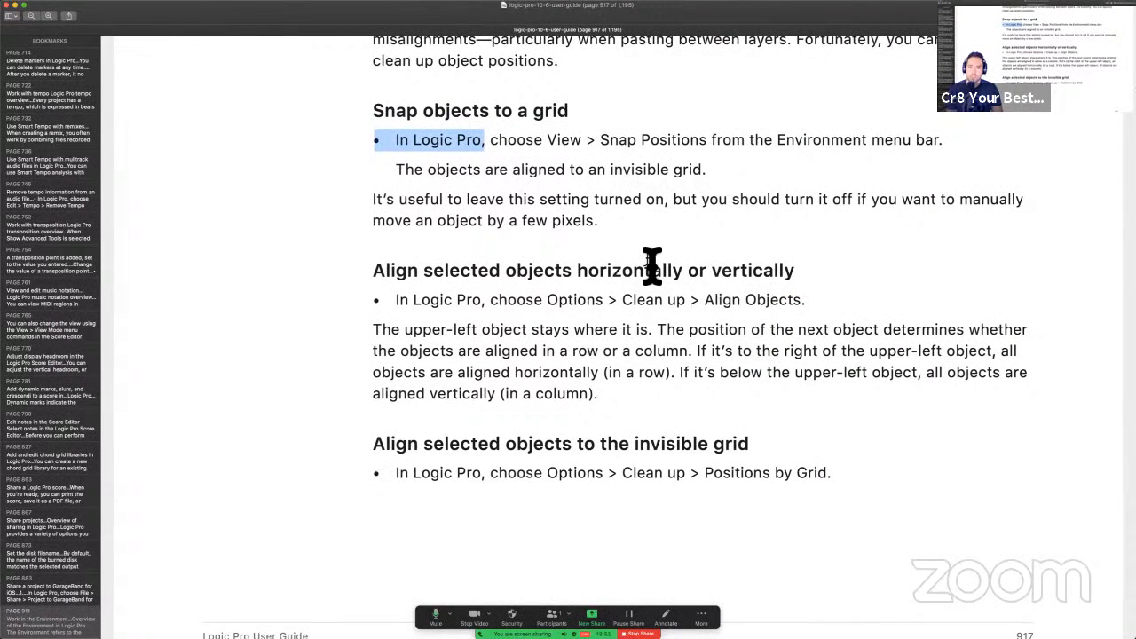
{"action": "key", "text": "ctrl+Right"}
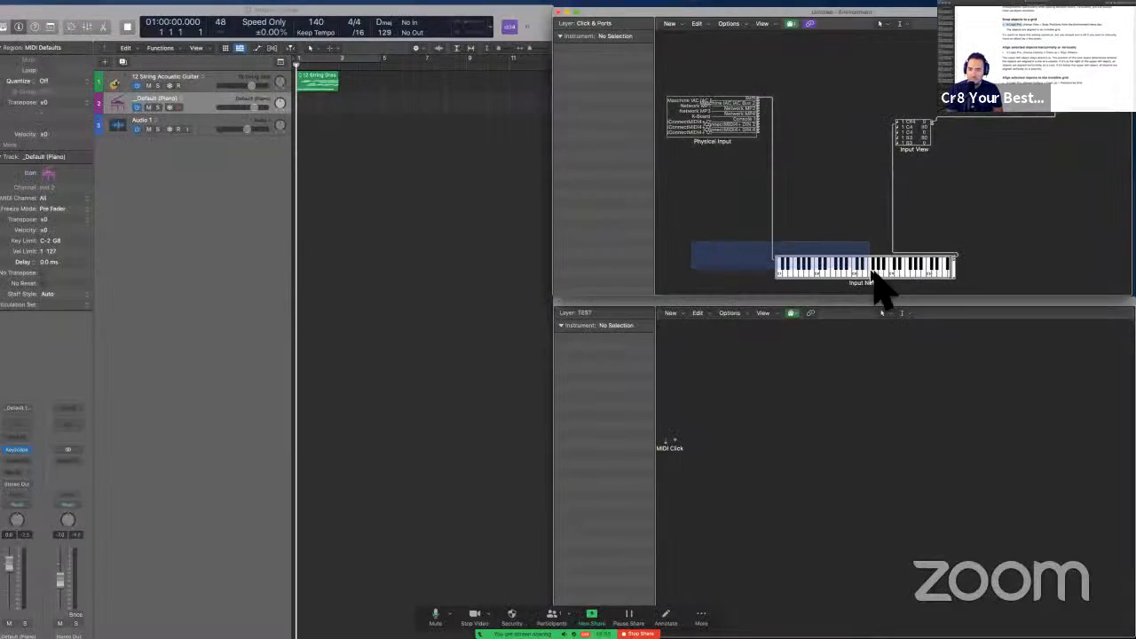
{"action": "key", "text": "Up"}
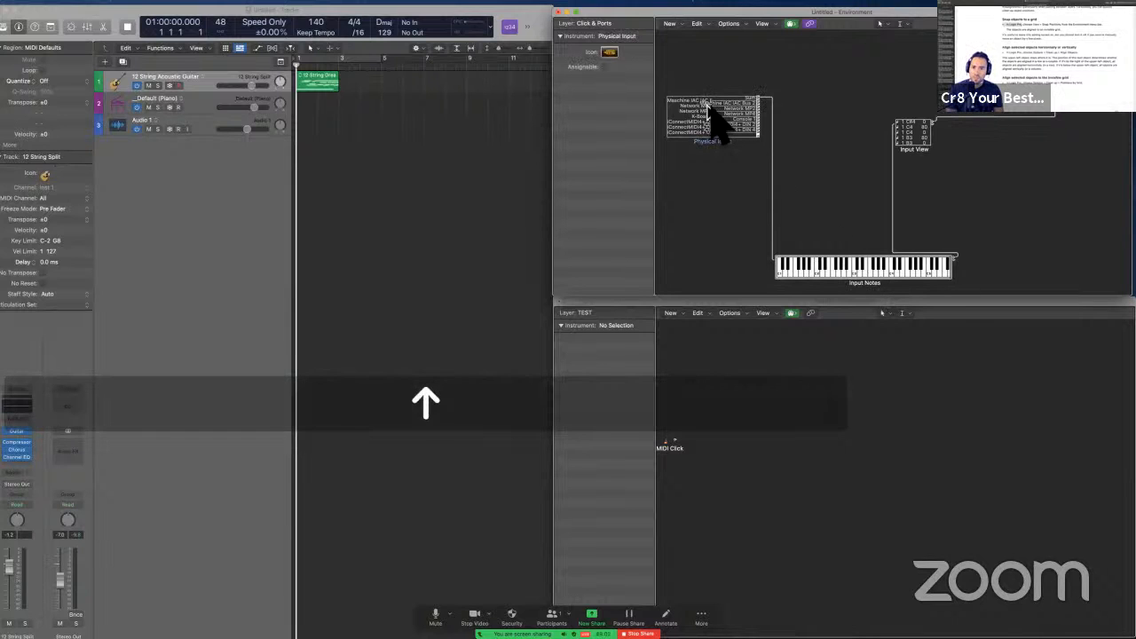
{"action": "key", "text": "Down"}
{"action": "key", "text": "Down"}
{"action": "key", "text": "Up"}
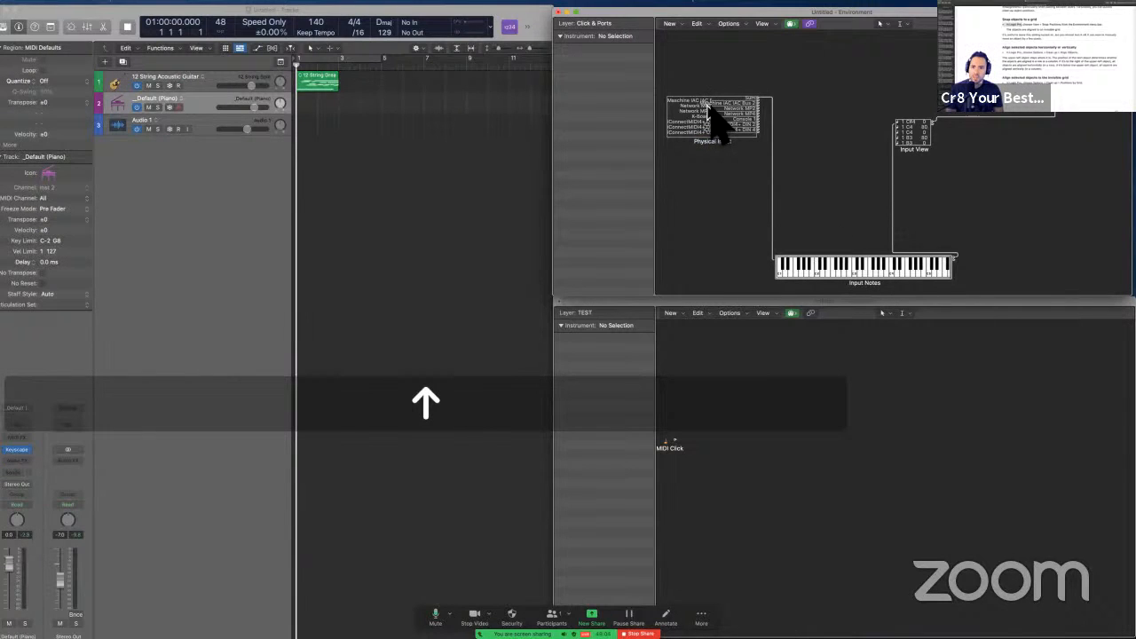
Turn off Snap Positions, try to nudge the selected Physical Input object in small increments, and switch Snap Positions on again.
{"action": "left_click", "coordinate": [710, 111]}
{"action": "left_click", "coordinate": [761, 24]}
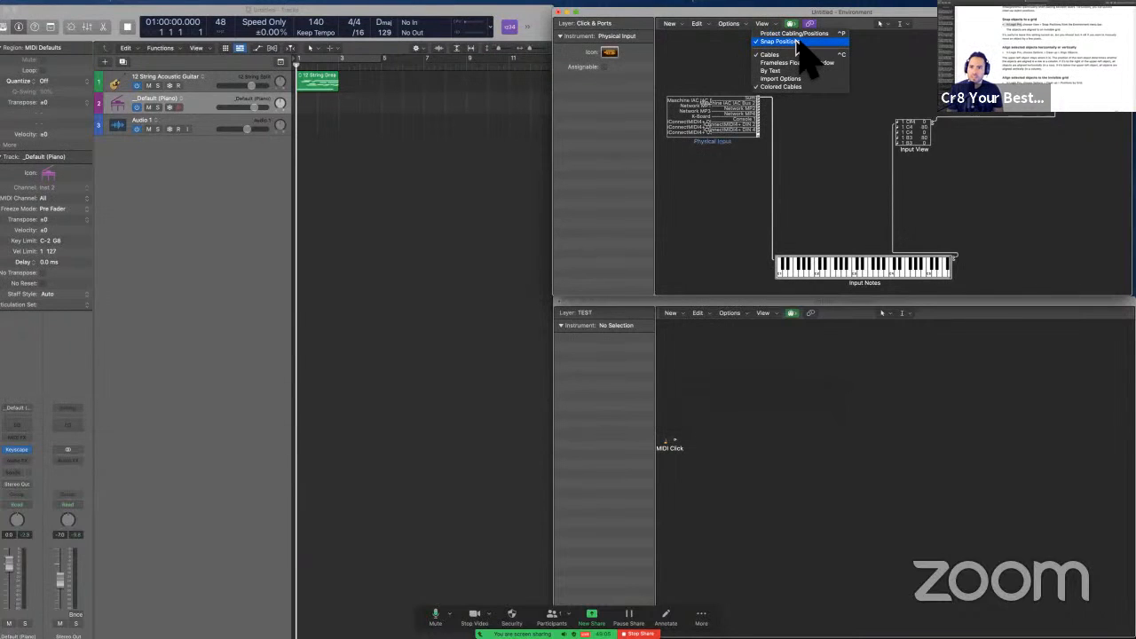
{"action": "left_click", "coordinate": [796, 42]}
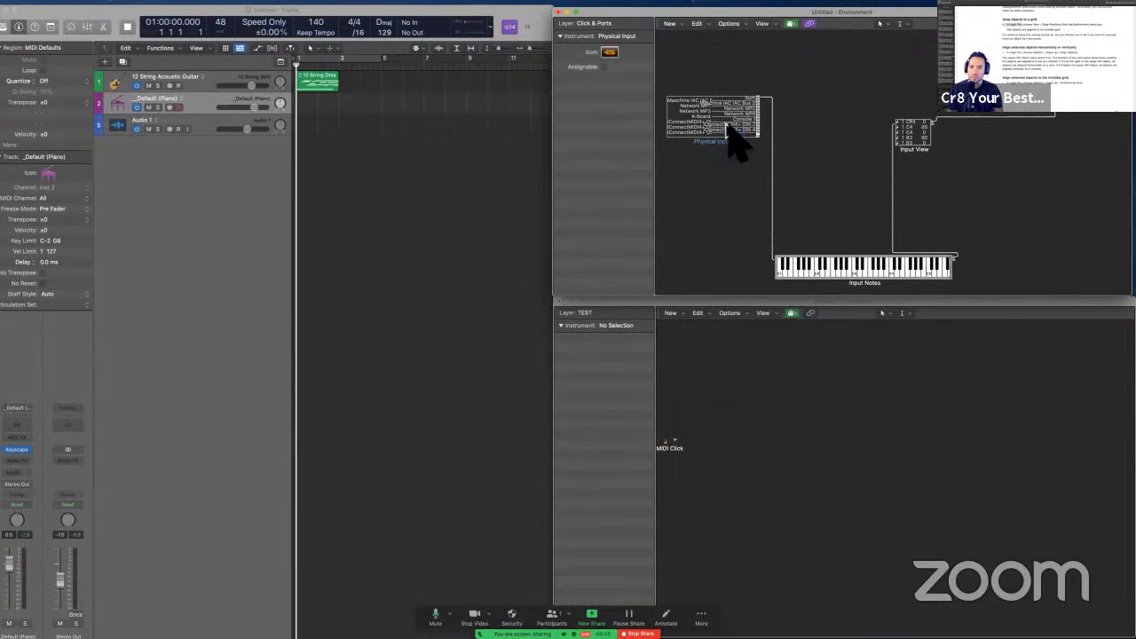
{"action": "key", "text": "Right"}
{"action": "key", "text": "Up"}
{"action": "key", "text": "Down"}
{"action": "key", "text": "Down"}
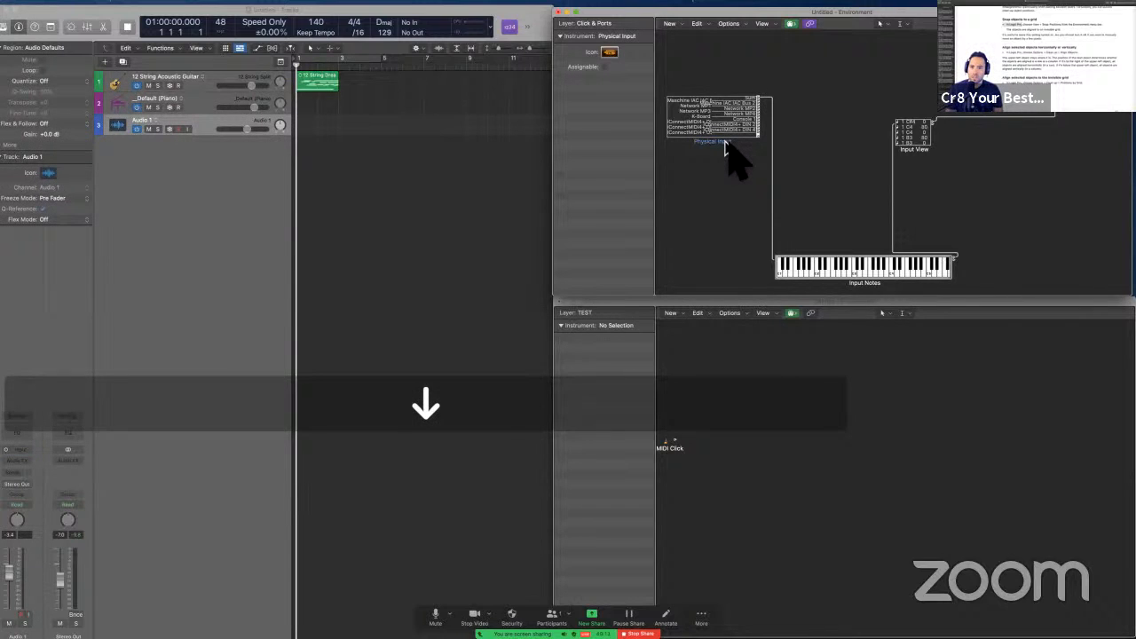
{"action": "left_click", "coordinate": [765, 24]}
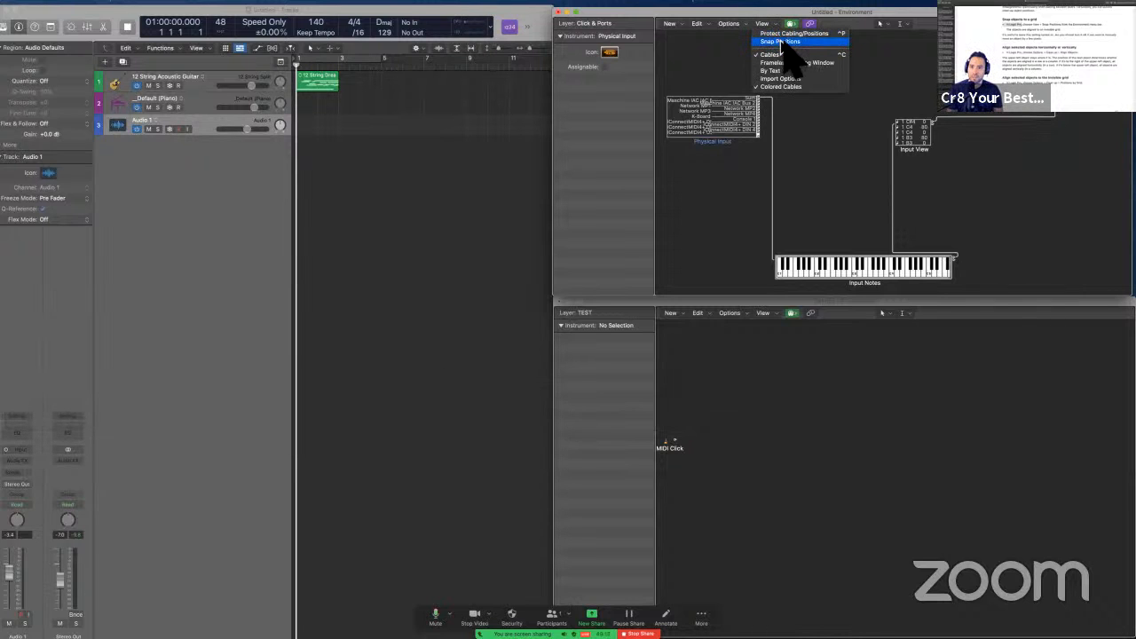
{"action": "left_click", "coordinate": [781, 41]}
Consult the guide's section on aligning selected objects and apply the Positions by Grid clean-up to Physical Input in Logic Pro.
{"action": "key", "text": "ctrl+Left"}
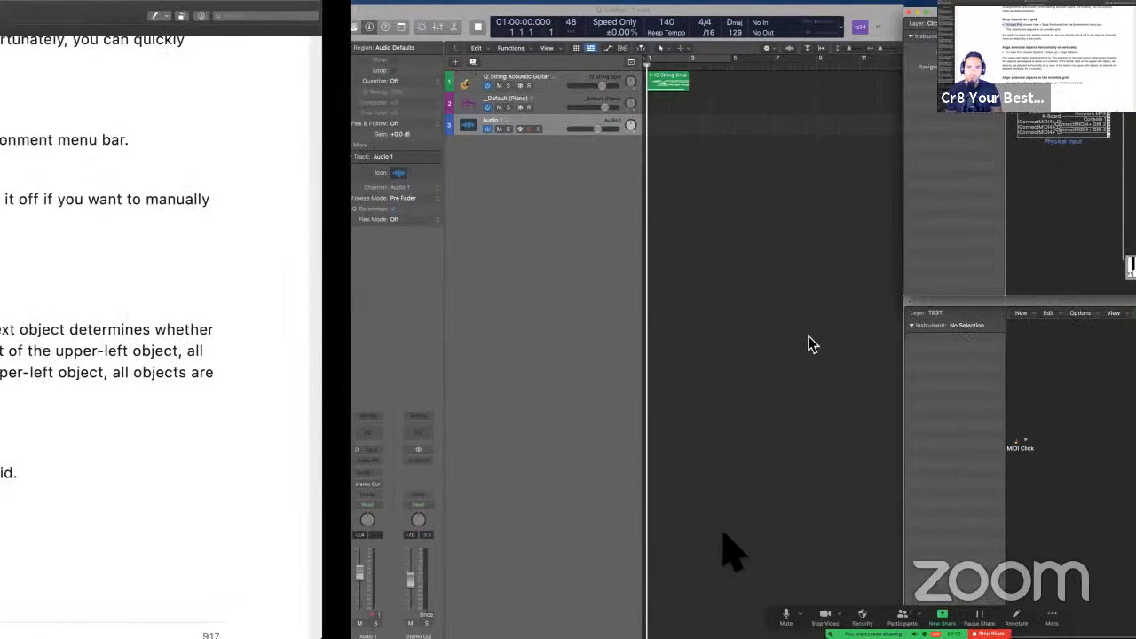
{"action": "scroll", "coordinate": [716, 548], "scroll_direction": "down", "scroll_amount": 2}
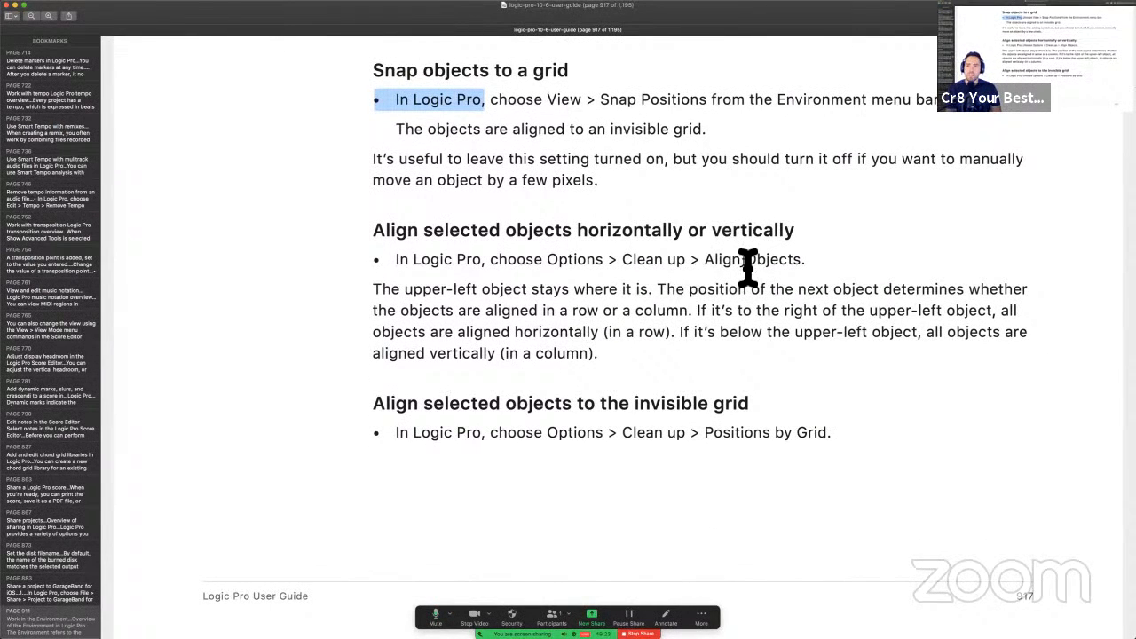
{"action": "key", "text": "ctrl+Right"}
{"action": "left_click", "coordinate": [764, 24]}
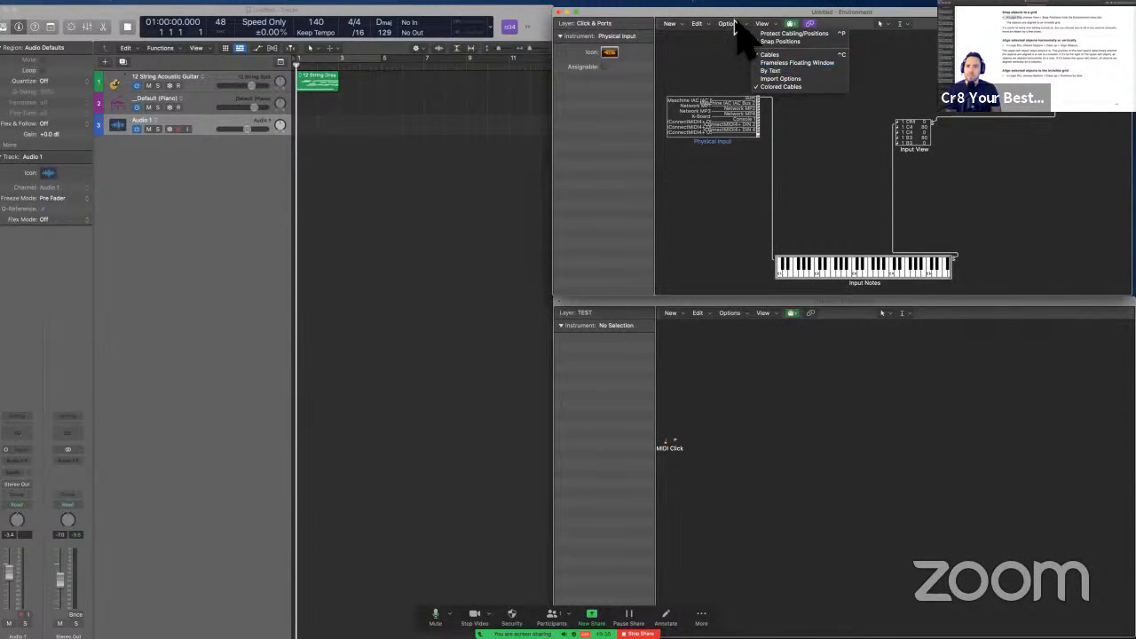
{"action": "mouse_move", "coordinate": [735, 25]}
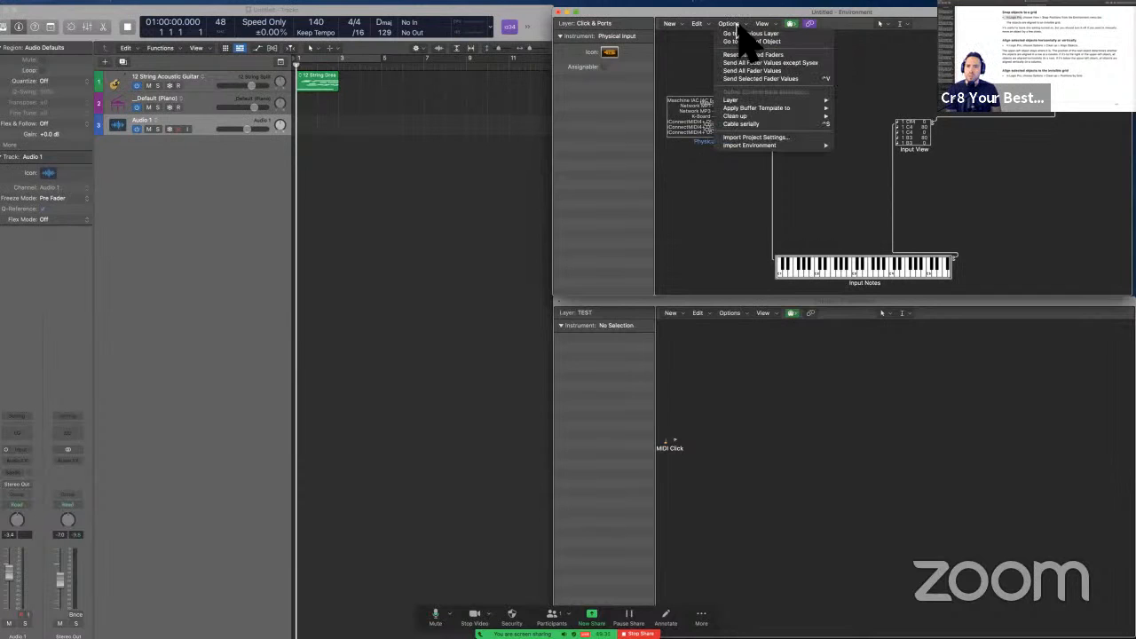
{"action": "mouse_move", "coordinate": [786, 116]}
{"action": "left_click", "coordinate": [859, 123]}
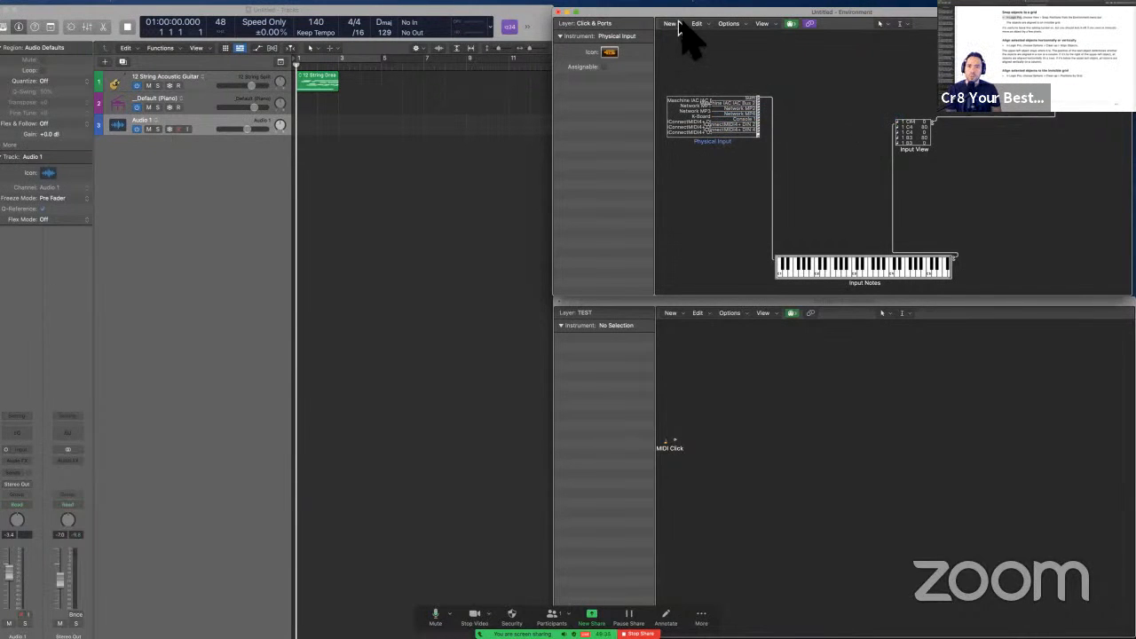
View the MIDI Instr. layer in the upper Environment window and return to the Click & Ports layer.
{"action": "left_click", "coordinate": [603, 23]}
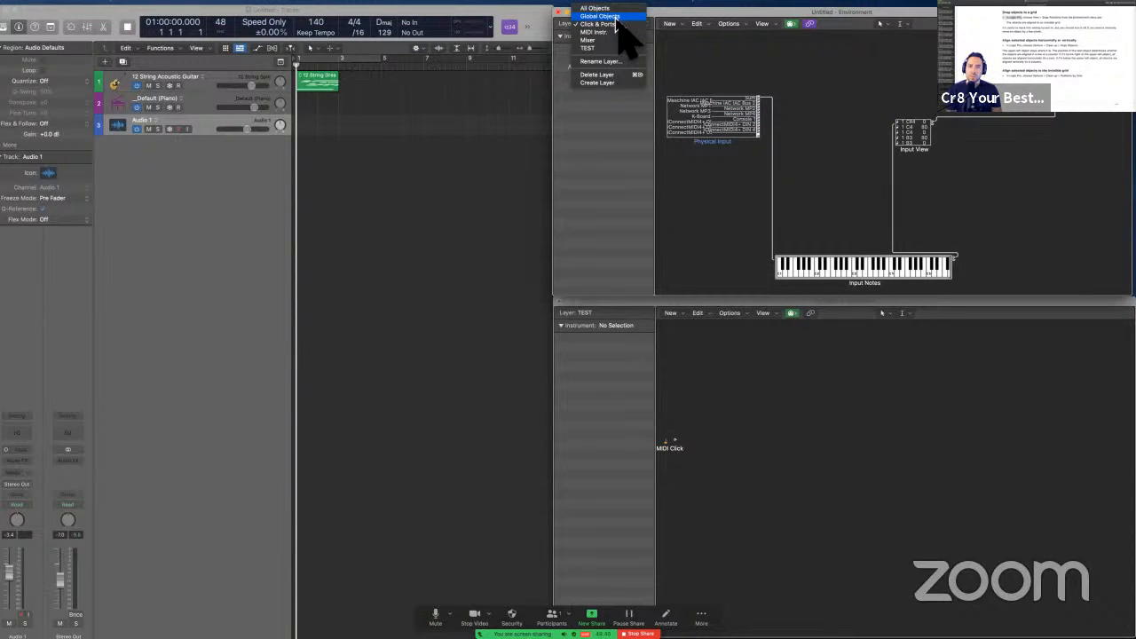
{"action": "left_click", "coordinate": [620, 33]}
{"action": "left_click", "coordinate": [622, 26]}
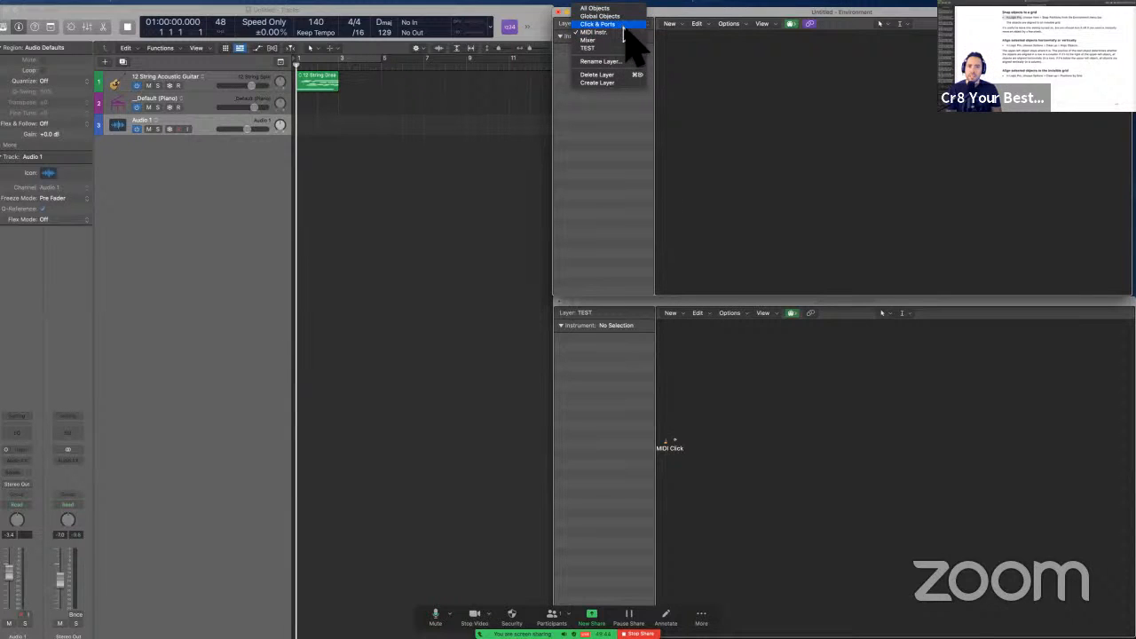
{"action": "left_click", "coordinate": [621, 24]}
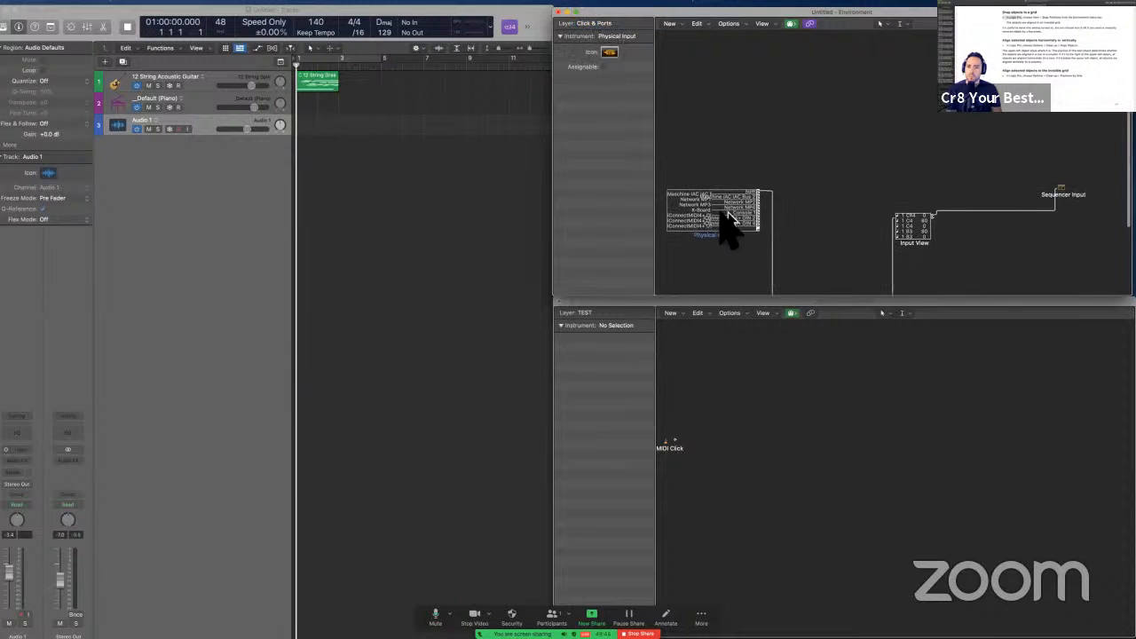
Move the Input View object down toward the Input Notes keyboard and align it to the invisible grid with Positions by Grid.
{"action": "scroll", "coordinate": [709, 175], "scroll_direction": "down", "scroll_amount": 5}
{"action": "left_click_drag", "start_coordinate": [920, 165], "coordinate": [967, 229]}
{"action": "left_click", "coordinate": [731, 24]}
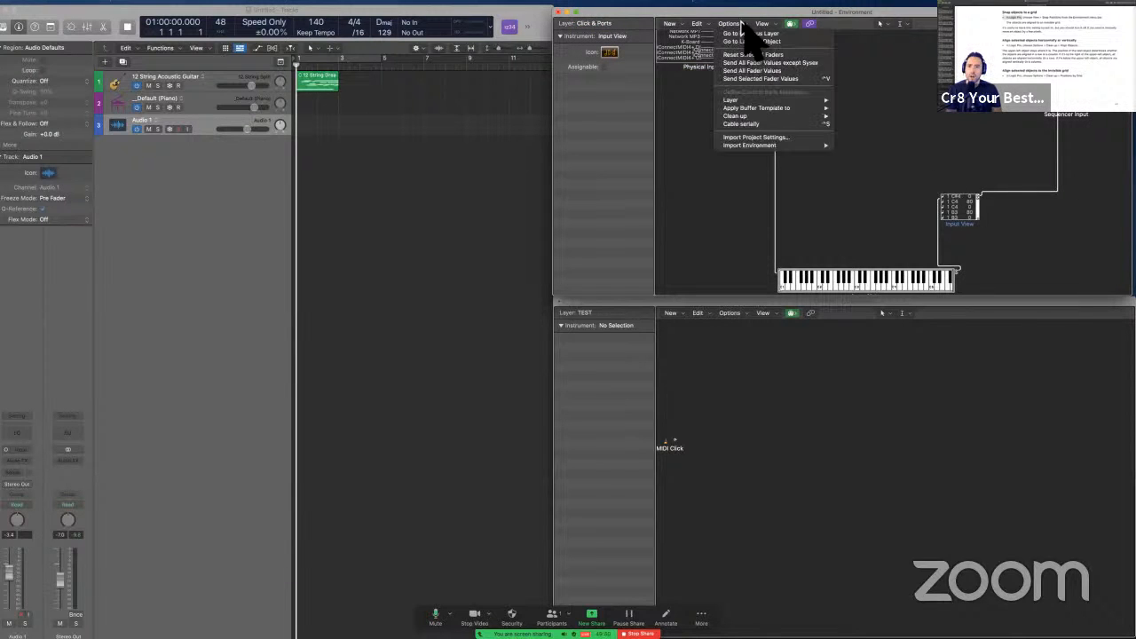
{"action": "mouse_move", "coordinate": [761, 114]}
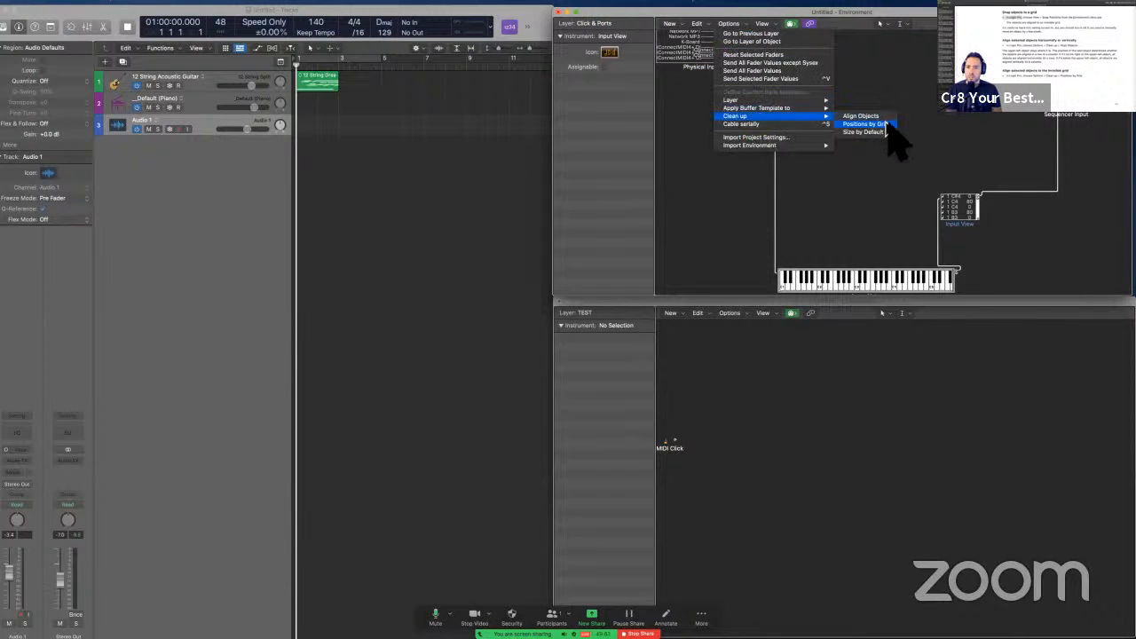
{"action": "left_click", "coordinate": [885, 124]}
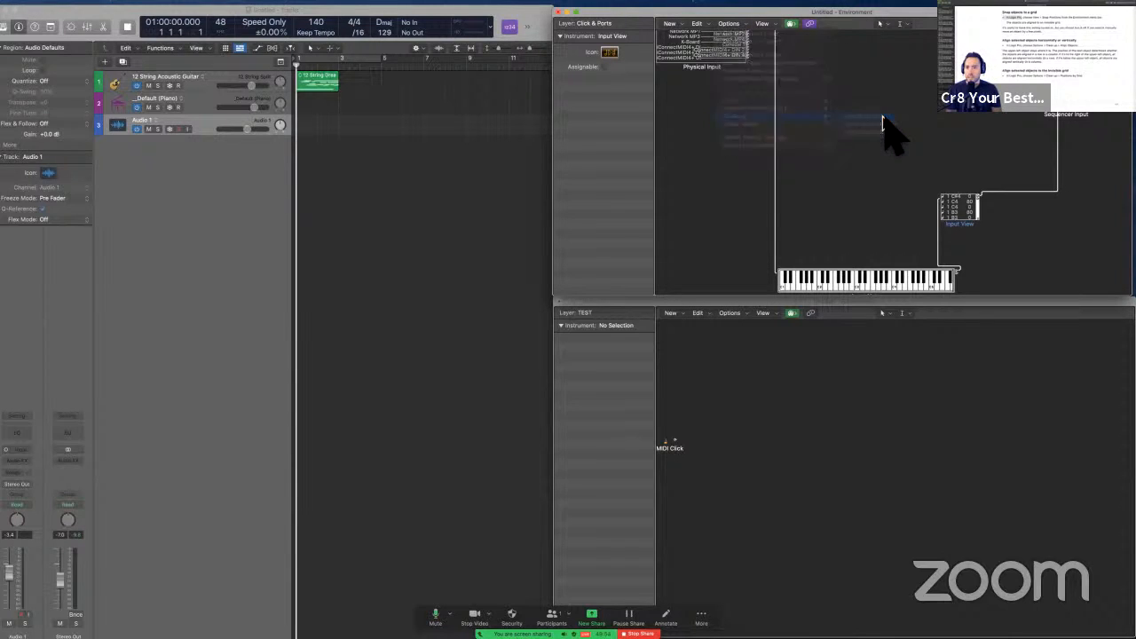
{"action": "left_click", "coordinate": [729, 25]}
{"action": "mouse_move", "coordinate": [812, 116]}
{"action": "left_click", "coordinate": [869, 126]}
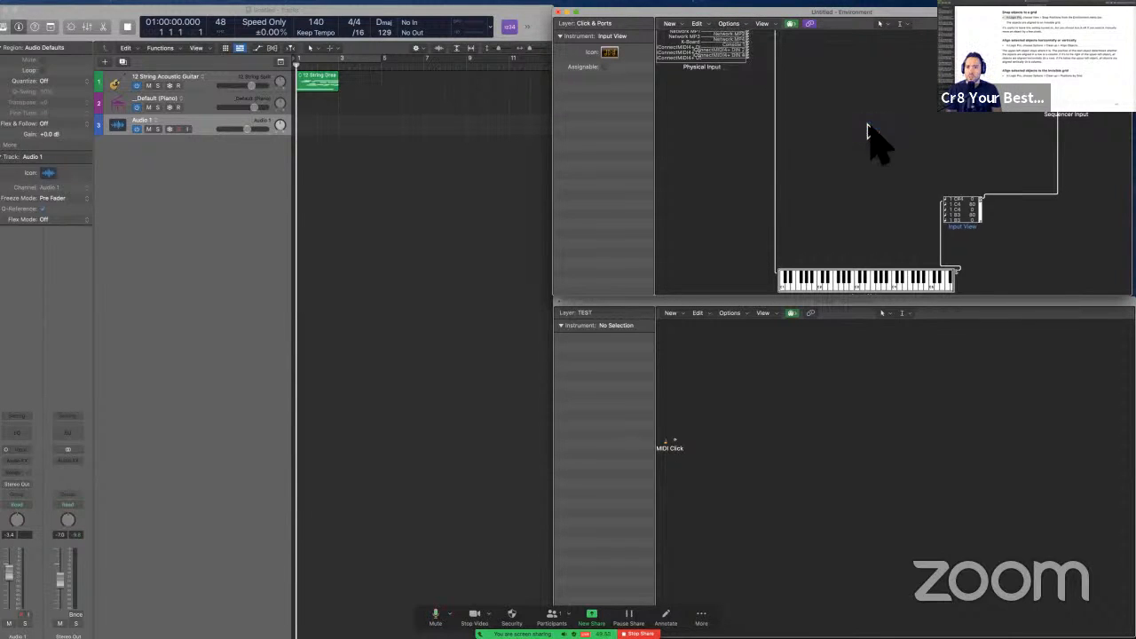
Apply the Size by Default clean-up to the Input View object and deselect it.
{"action": "left_click", "coordinate": [731, 26]}
{"action": "mouse_move", "coordinate": [786, 117]}
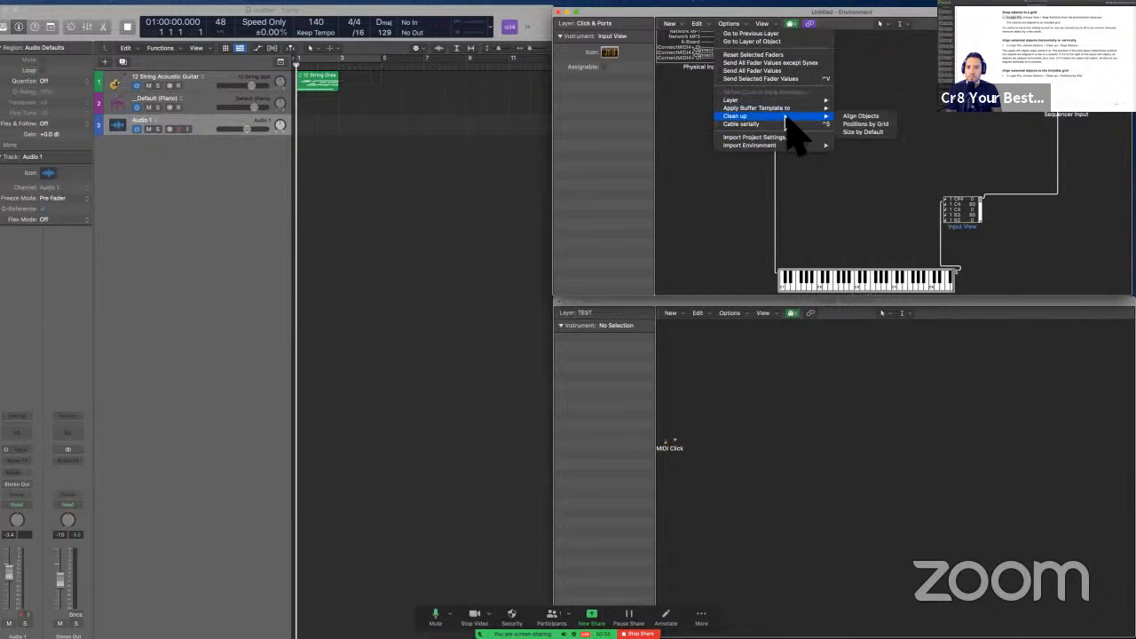
{"action": "left_click", "coordinate": [873, 132]}
{"action": "left_click", "coordinate": [850, 174]}
Switch to the user guide and read the sections on aligning objects using key commands and resizing objects.
{"action": "key", "text": "ctrl+Left"}
{"action": "scroll", "coordinate": [720, 477], "scroll_direction": "down", "scroll_amount": 3}
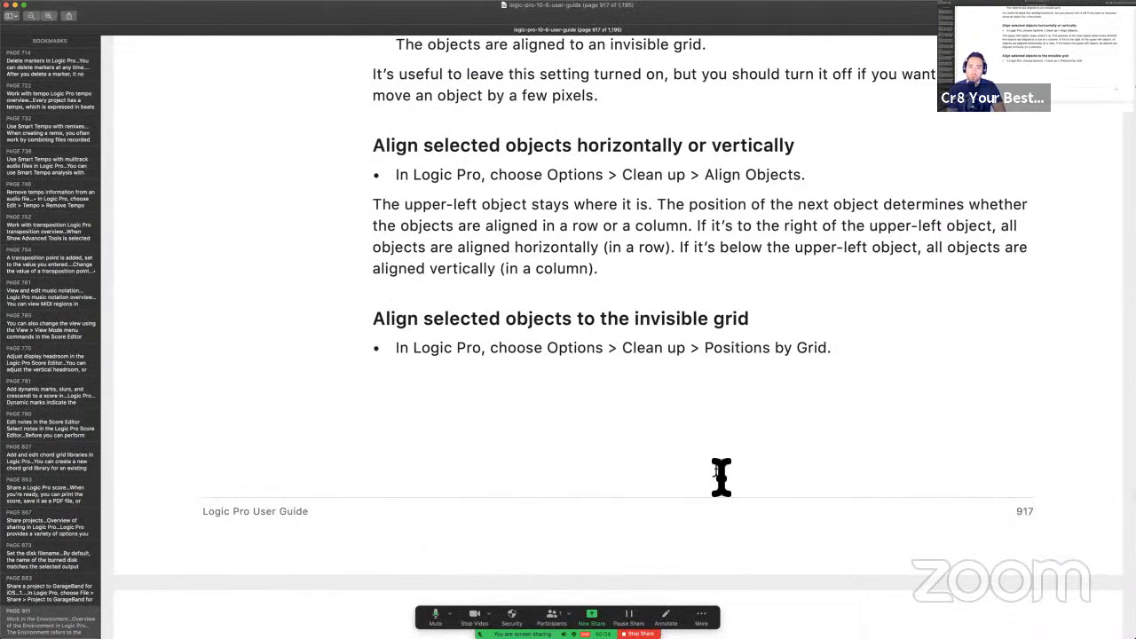
{"action": "scroll", "coordinate": [720, 476], "scroll_direction": "down", "scroll_amount": 5}
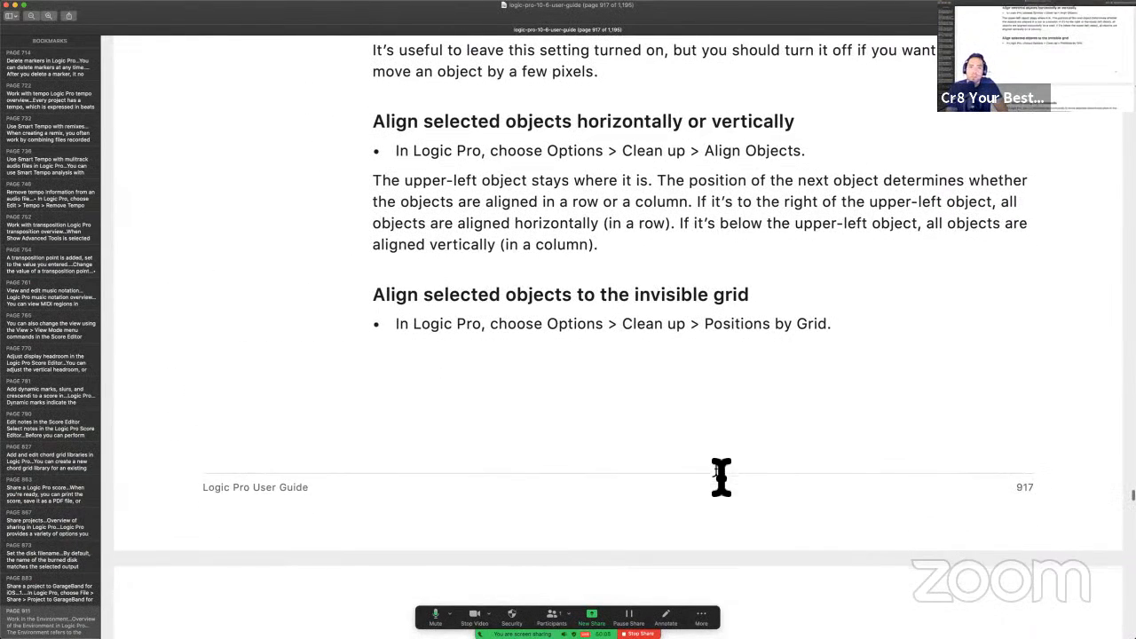
{"action": "scroll", "coordinate": [688, 334], "scroll_direction": "down", "scroll_amount": 10}
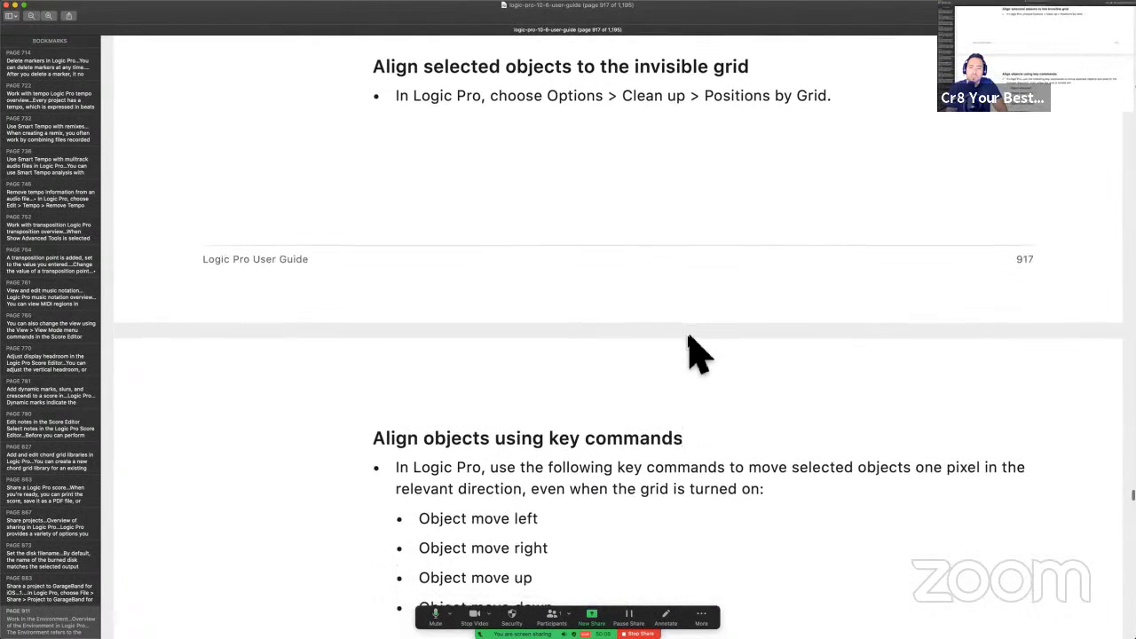
{"action": "scroll", "coordinate": [561, 455], "scroll_direction": "down", "scroll_amount": 4}
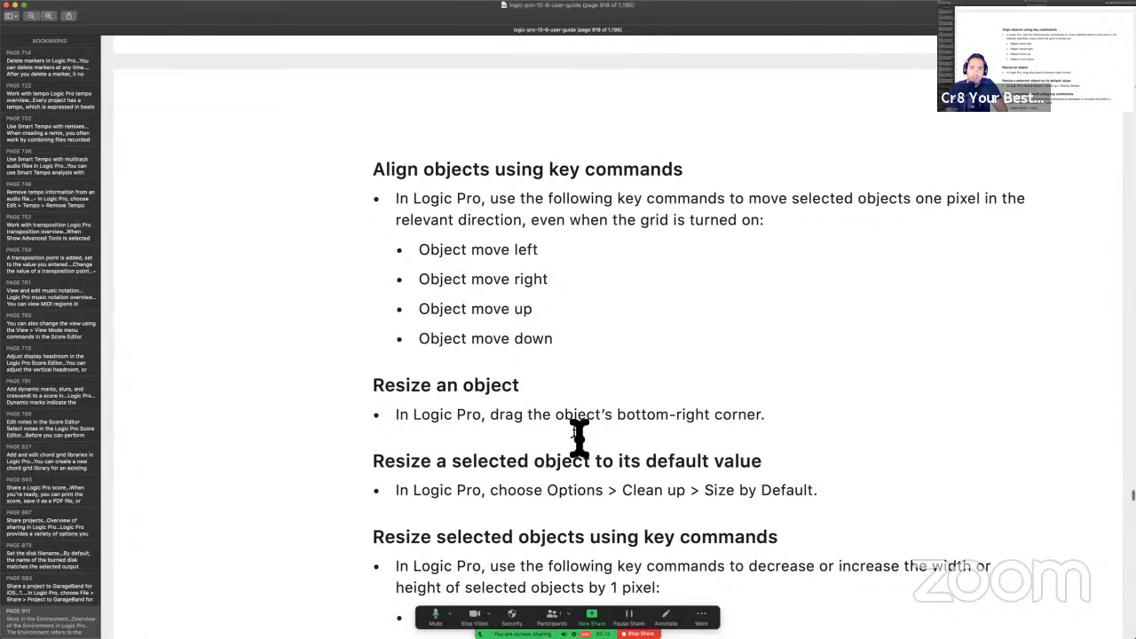
Open Logic Pro's Key Commands window, search for "object" and select the Object move left command.
{"action": "key", "text": "ctrl+Right"}
{"action": "key", "text": "alt"}
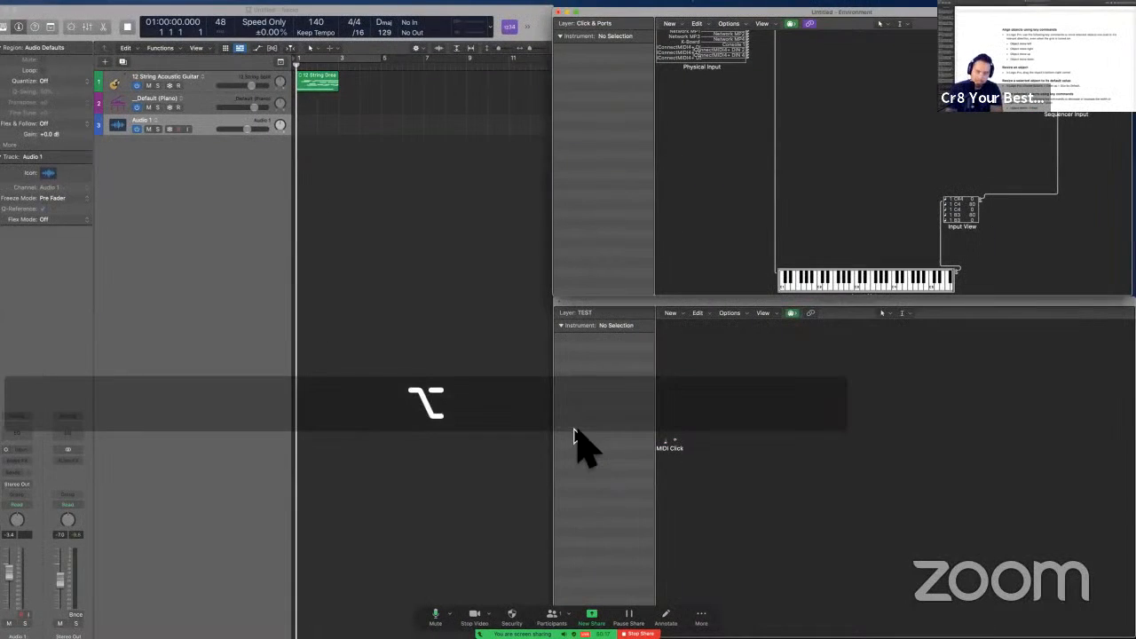
{"action": "key", "text": "alt+k"}
{"action": "type", "text": "o"}
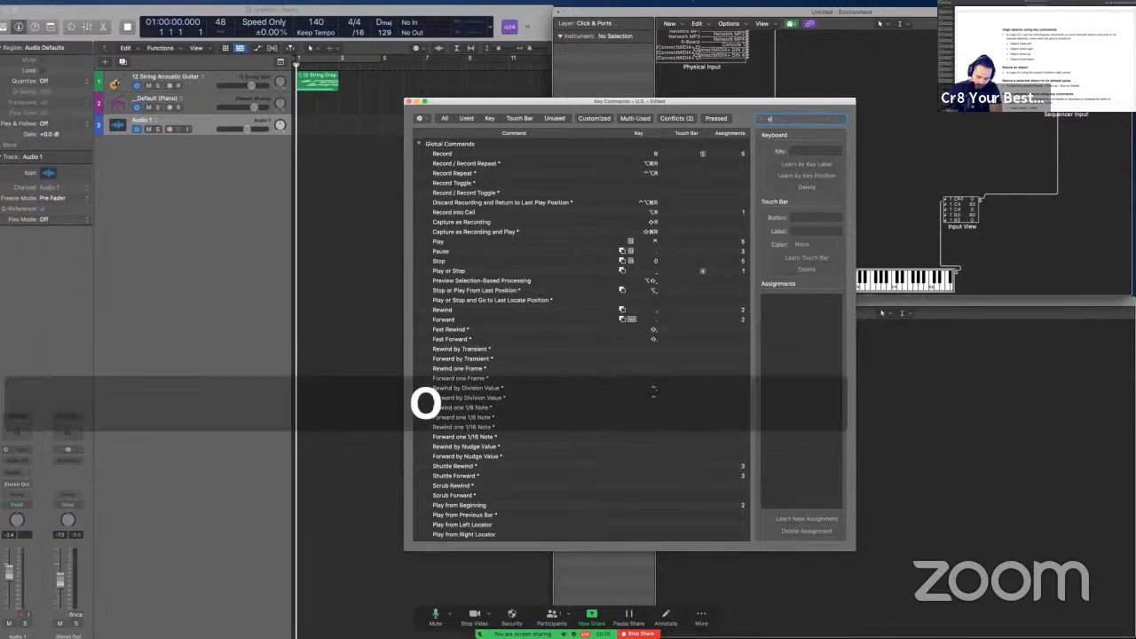
{"action": "type", "text": "bject"}
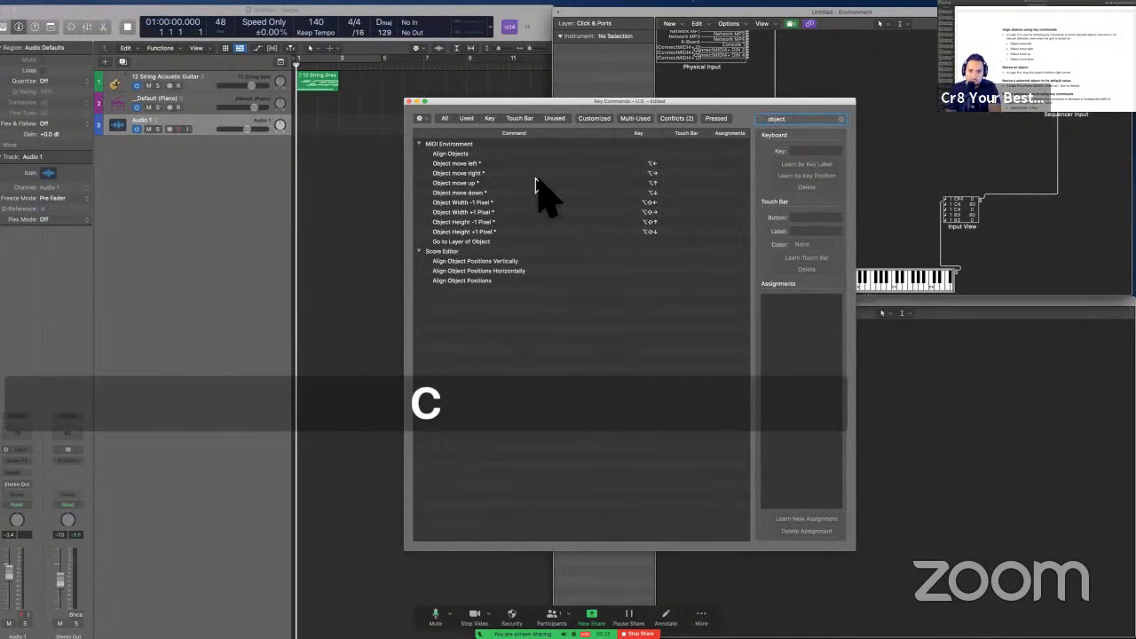
{"action": "left_click", "coordinate": [535, 164]}
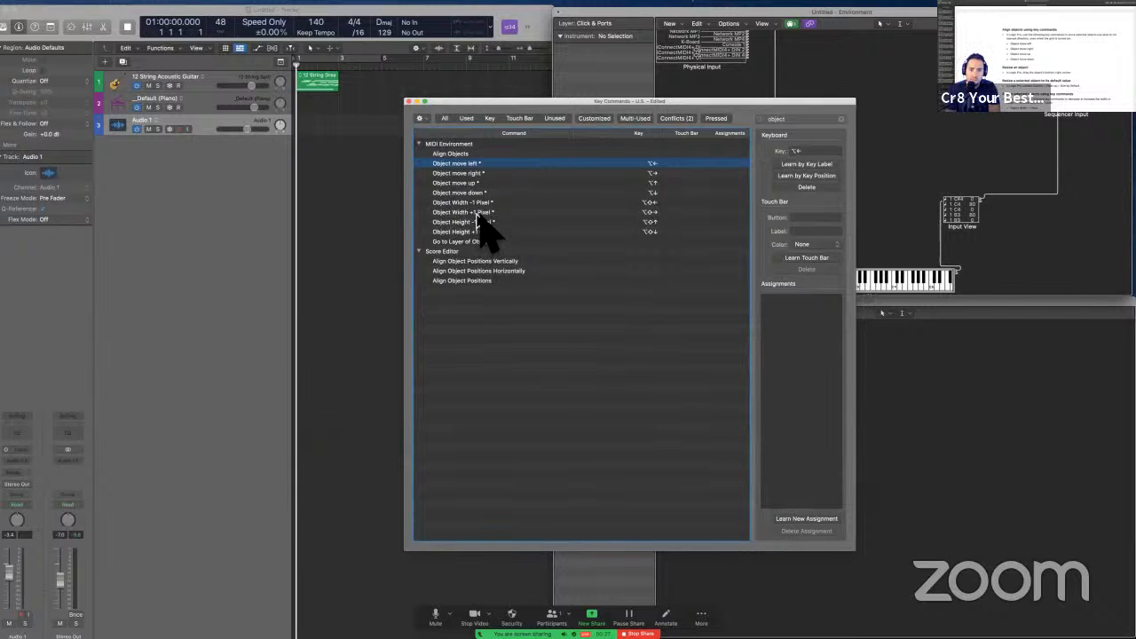
Close the Key Commands window, select the Input View object and nudge it pixel by pixel left and right.
{"action": "left_click", "coordinate": [409, 102]}
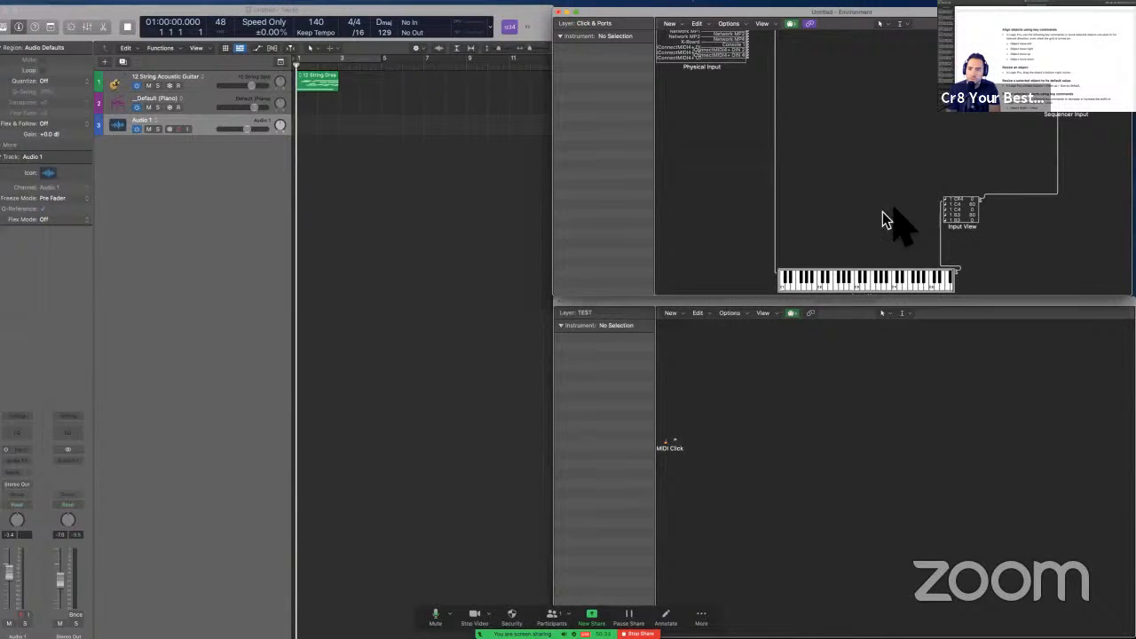
{"action": "left_click", "coordinate": [977, 206]}
{"action": "key", "text": "alt+Left"}
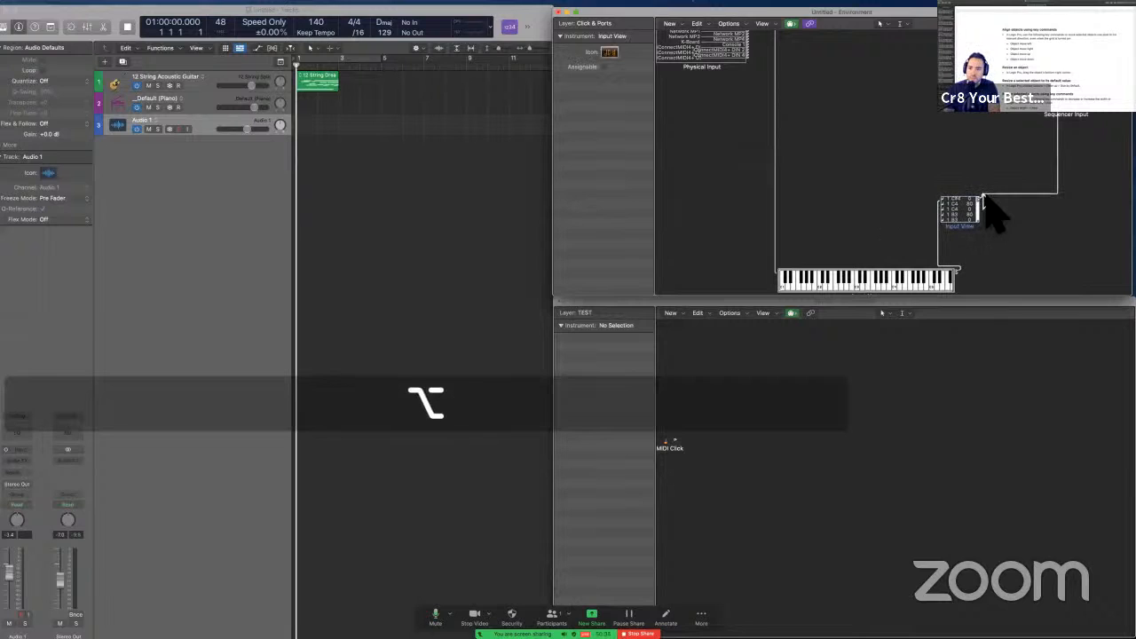
{"action": "key", "text": "alt+Right"}
{"action": "key", "text": "alt+Left"}
{"action": "key", "text": "alt+Left"}
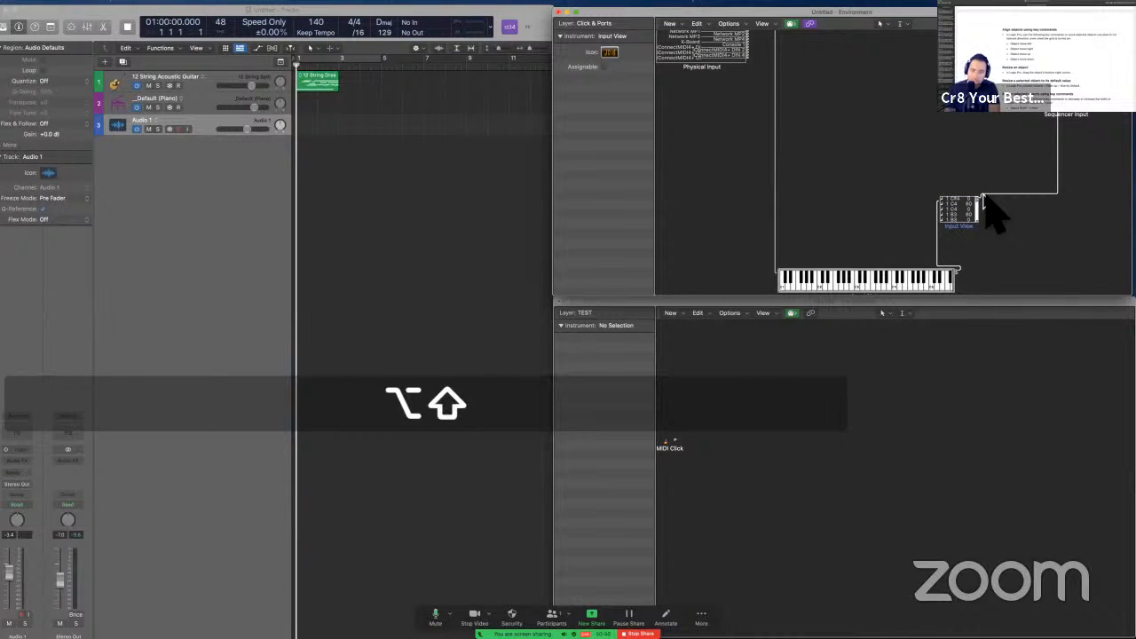
Adjust the Input View object's height and width in 1-pixel increments with the object resize key commands, making it taller.
{"action": "key", "text": "alt+shift+Up"}
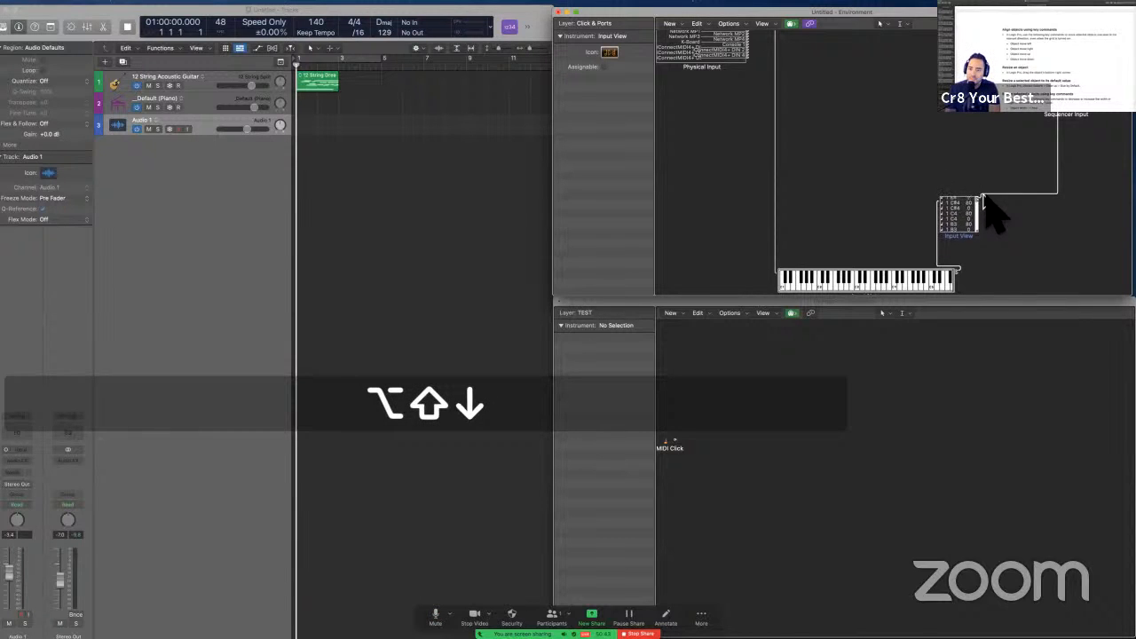
{"action": "key", "text": "alt+shift+Right"}
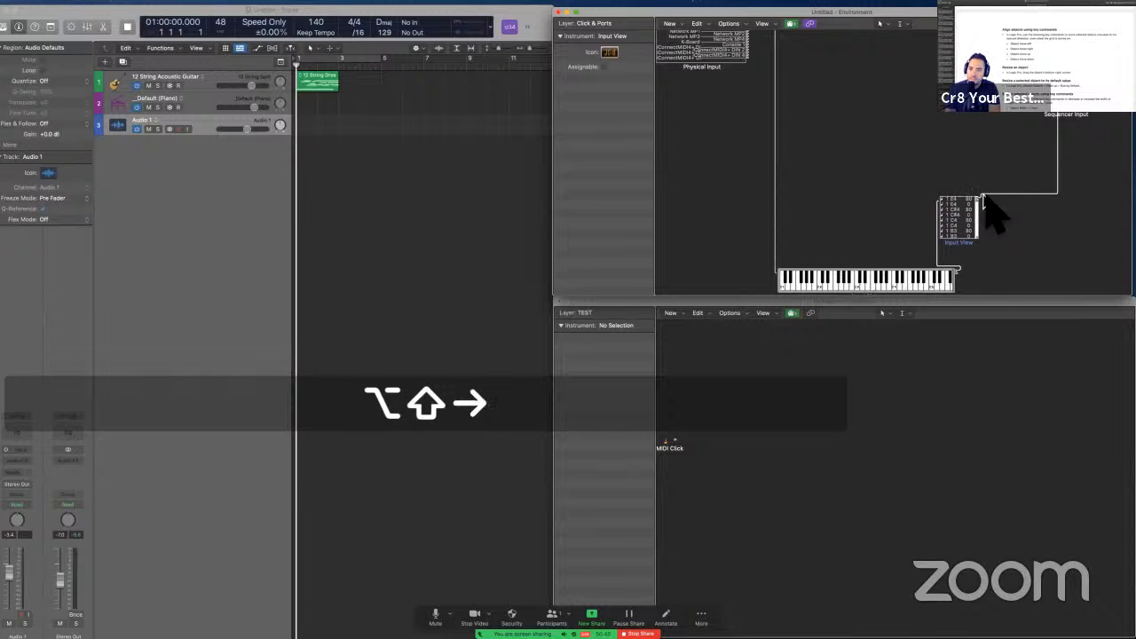
{"action": "key", "text": "alt+shift+Right"}
{"action": "key", "text": "alt+shift+Left"}
{"action": "key", "text": "alt+shift+Right"}
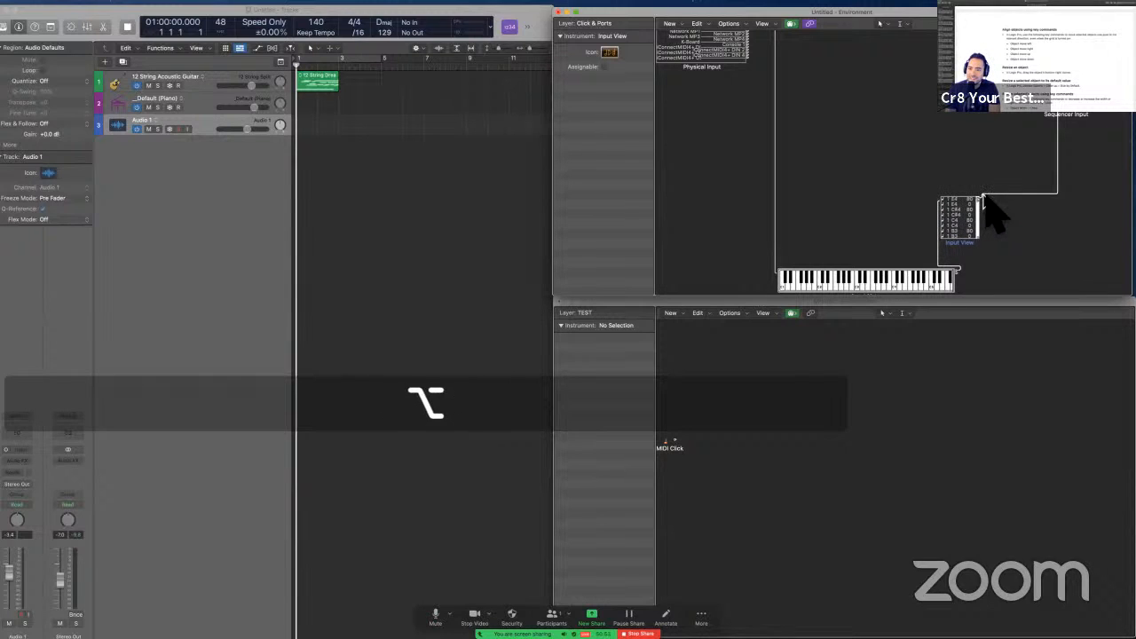
{"action": "key", "text": "alt+shift+Down"}
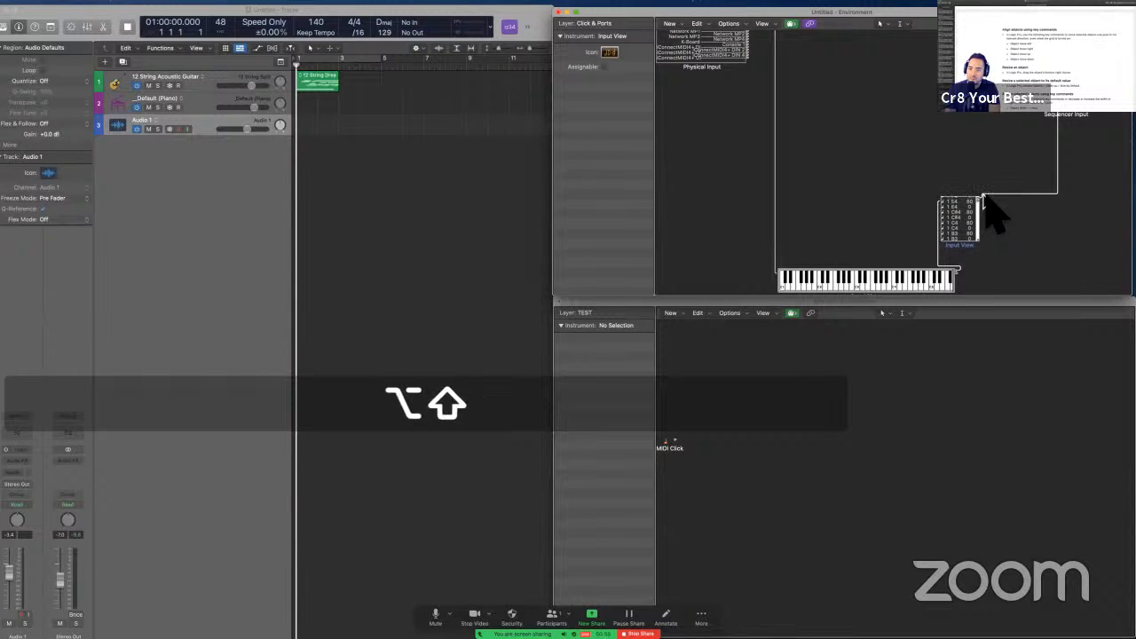
Select the Physical Input object, increase its height pixel by pixel until ports down to Stream Deck are shown, and deselect it.
{"action": "scroll", "coordinate": [878, 280], "scroll_direction": "down", "scroll_amount": 1}
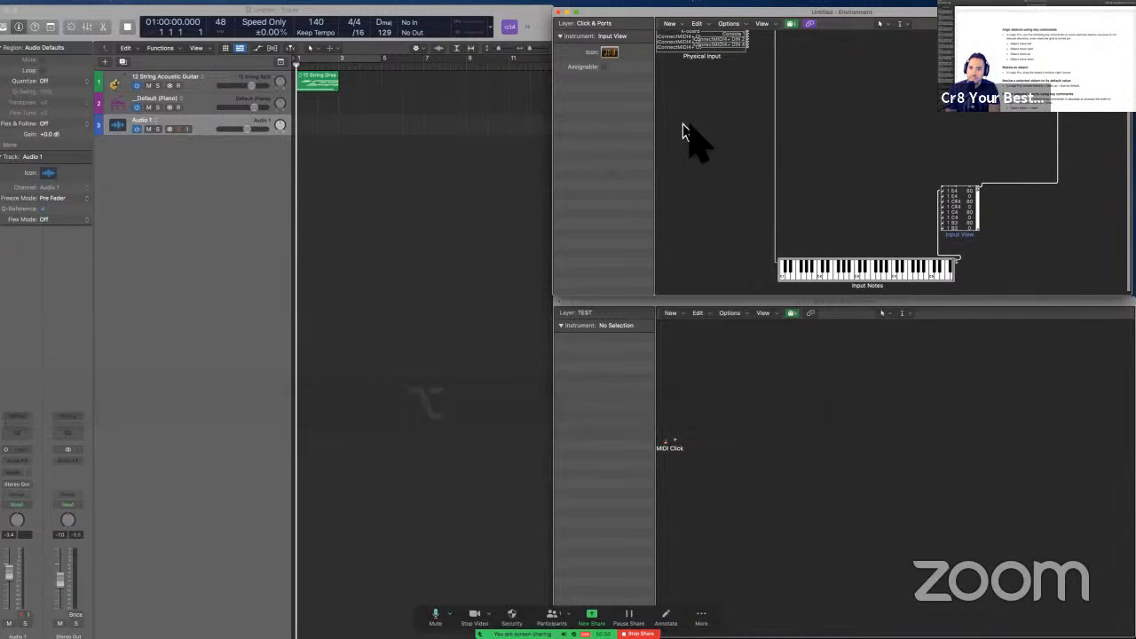
{"action": "left_click", "coordinate": [723, 34]}
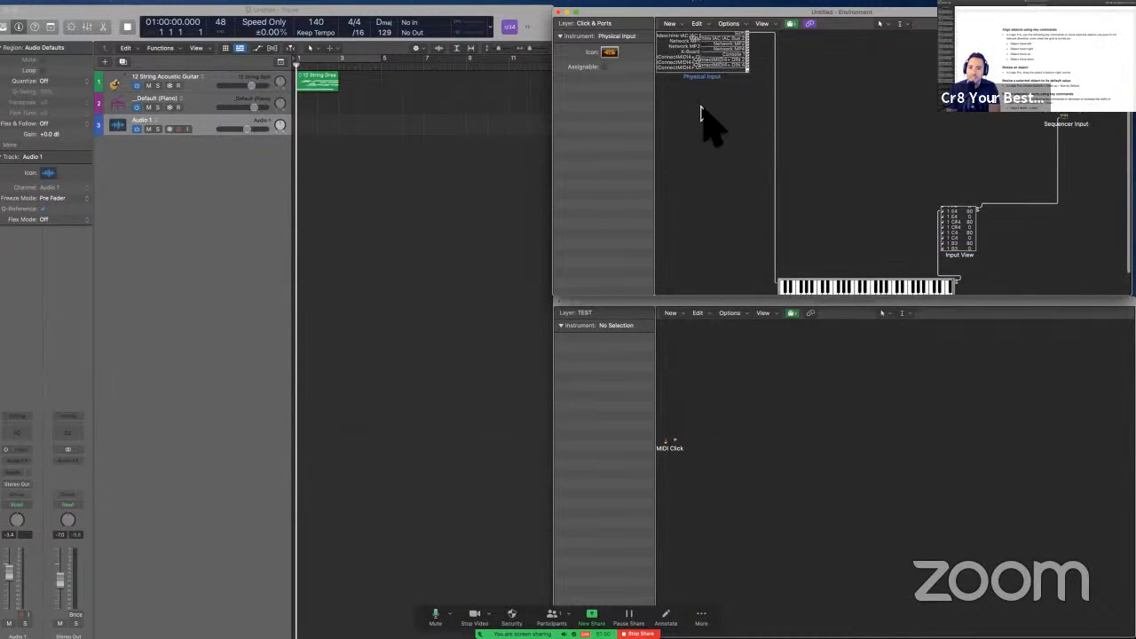
{"action": "key", "text": "alt+shift+Down"}
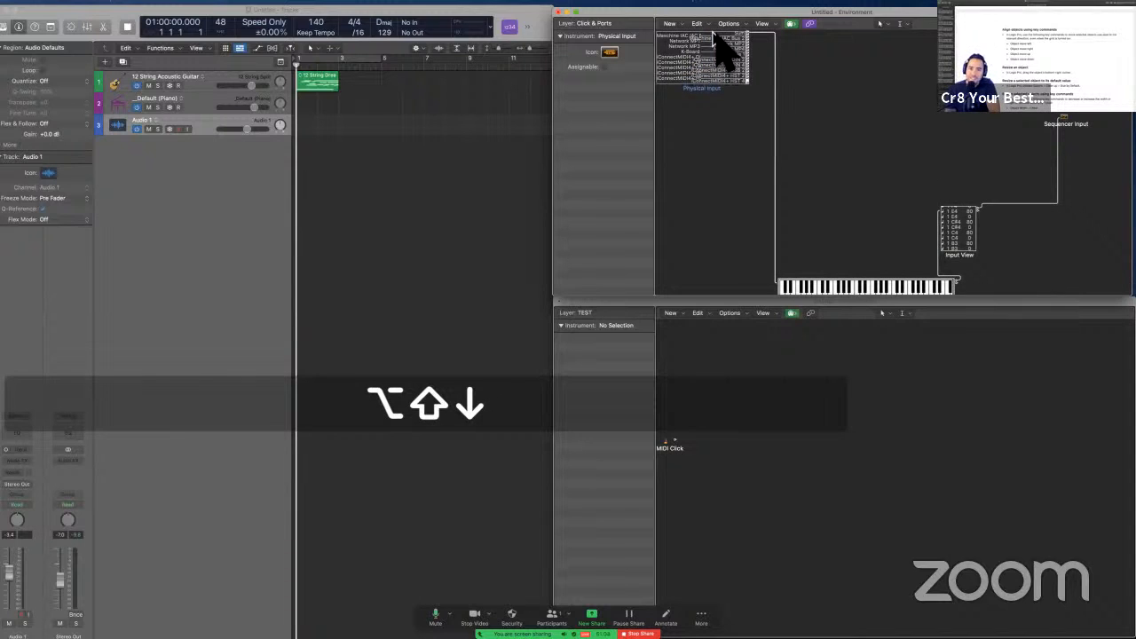
{"action": "key", "text": "alt+shift+Down"}
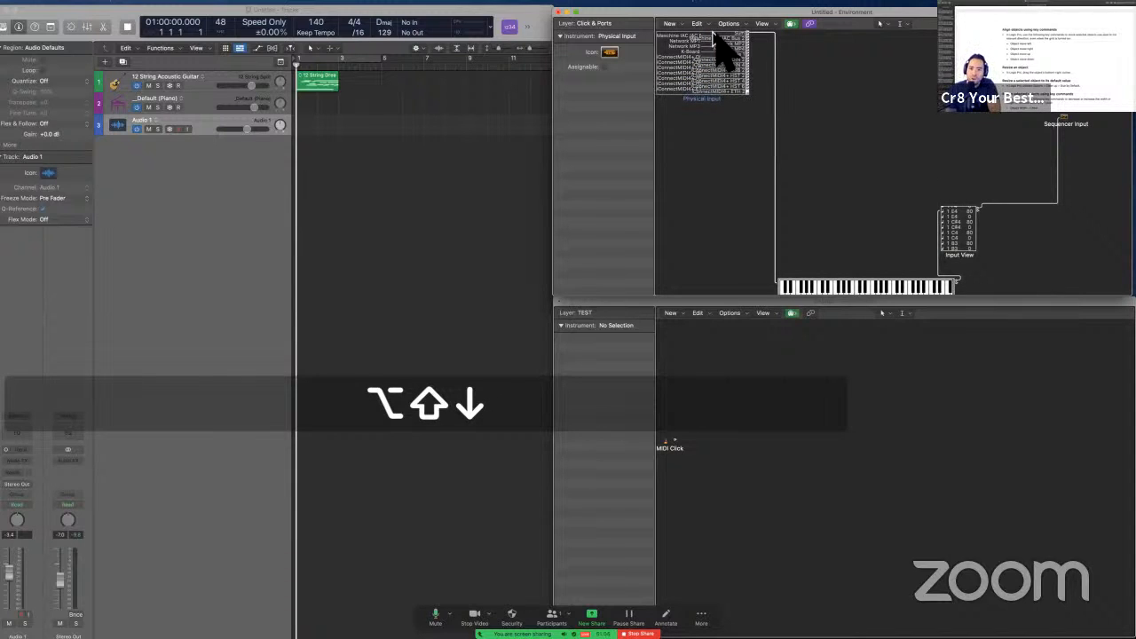
{"action": "key", "text": "alt+shift+Down"}
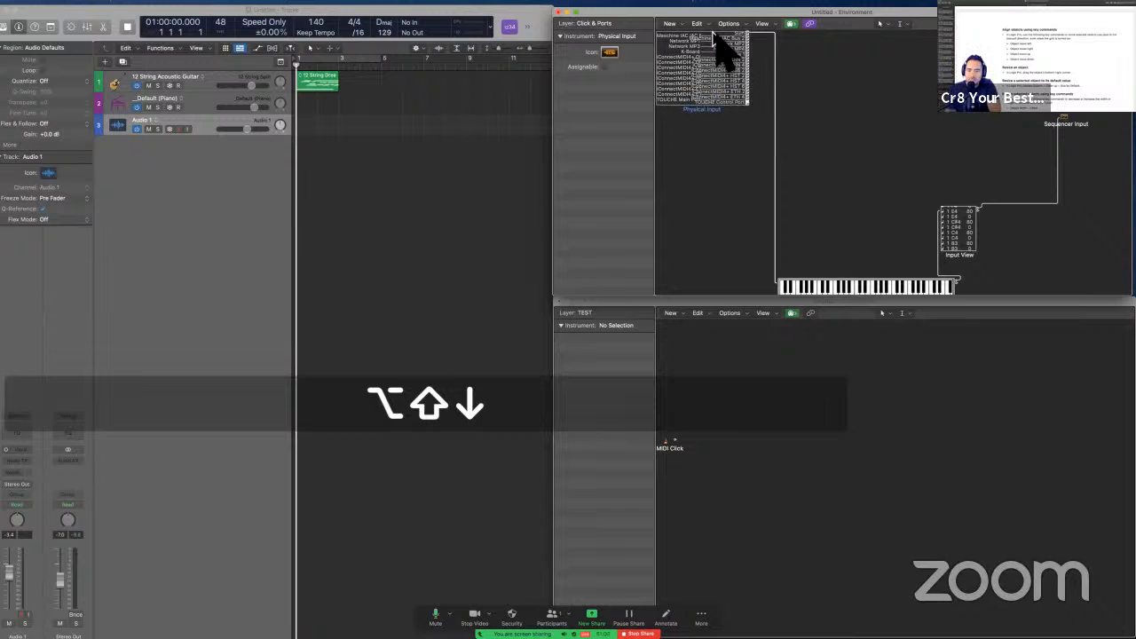
{"action": "key", "text": "alt+shift+Down"}
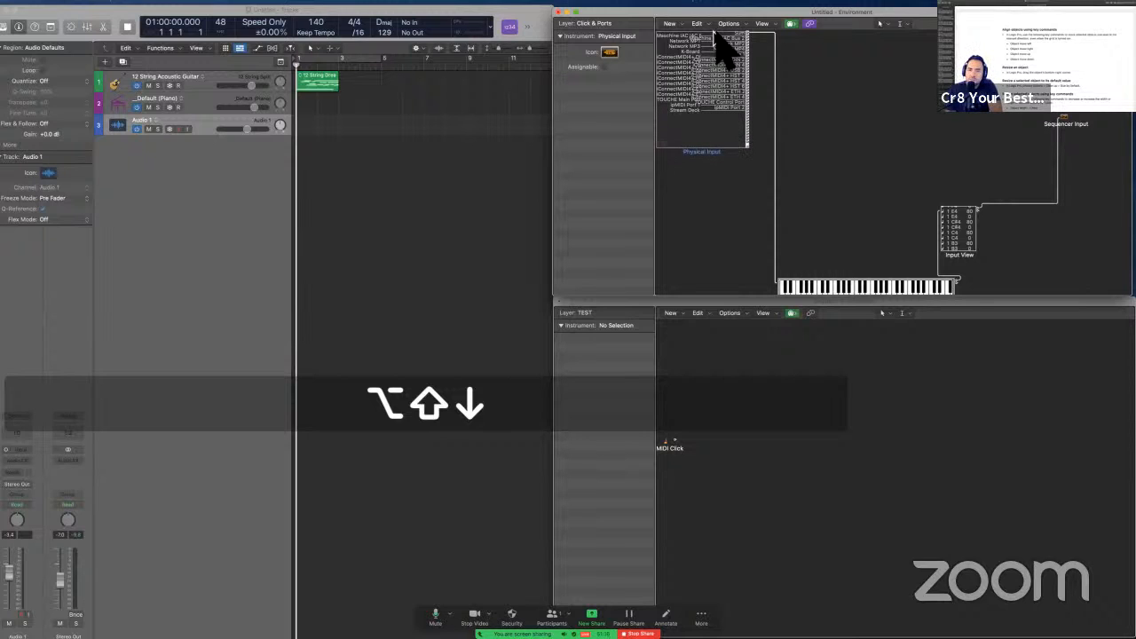
{"action": "key", "text": "Down"}
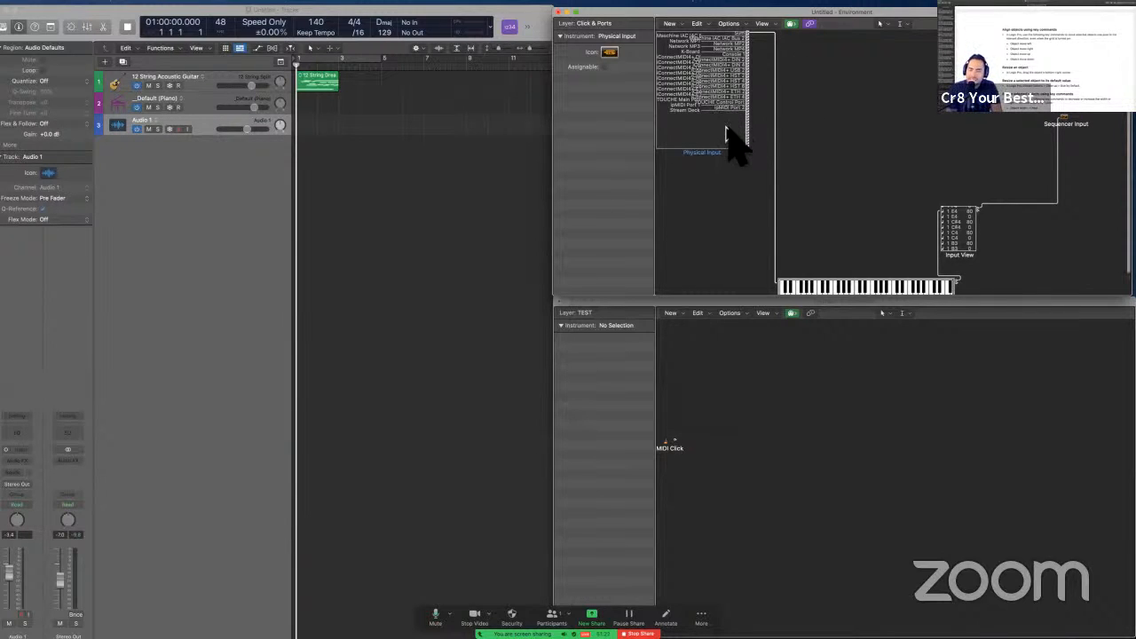
{"action": "left_click", "coordinate": [753, 203]}
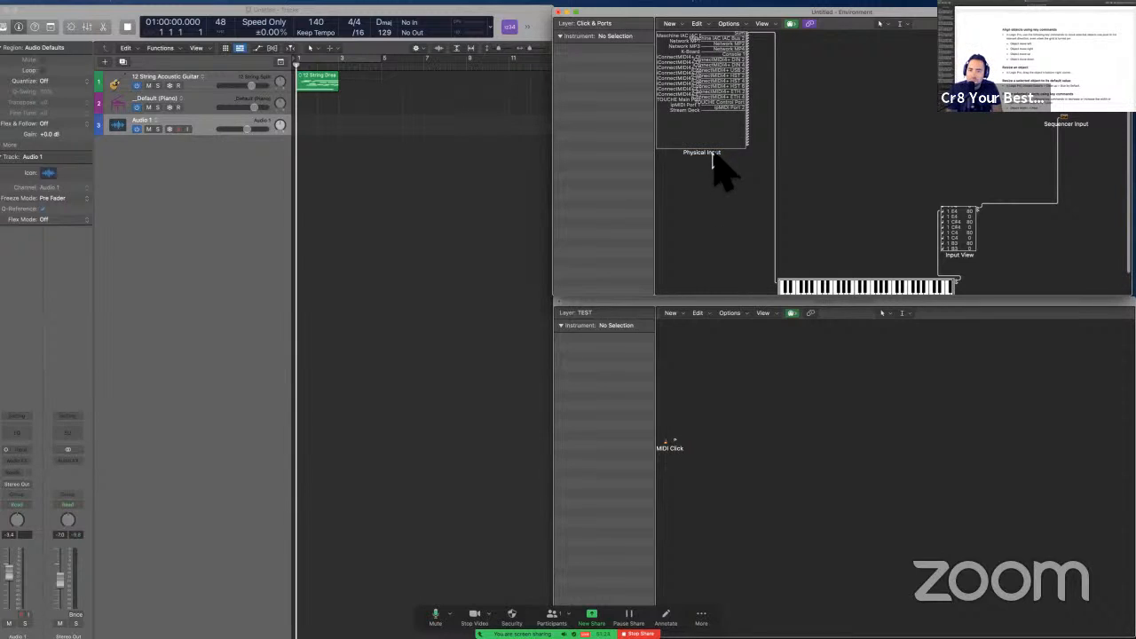
Enlarge the Physical Input object in width and height by its corner, reposition it in the layer's upper-left corner and deselect it.
{"action": "left_click_drag", "start_coordinate": [712, 165], "coordinate": [718, 214]}
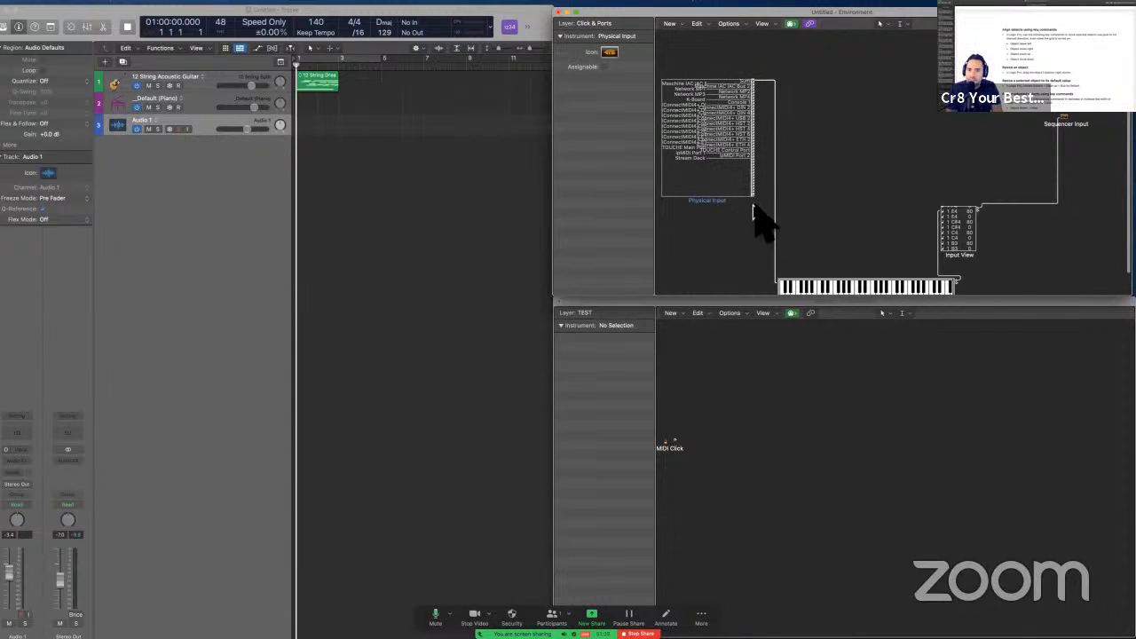
{"action": "left_click_drag", "start_coordinate": [753, 201], "coordinate": [834, 228]}
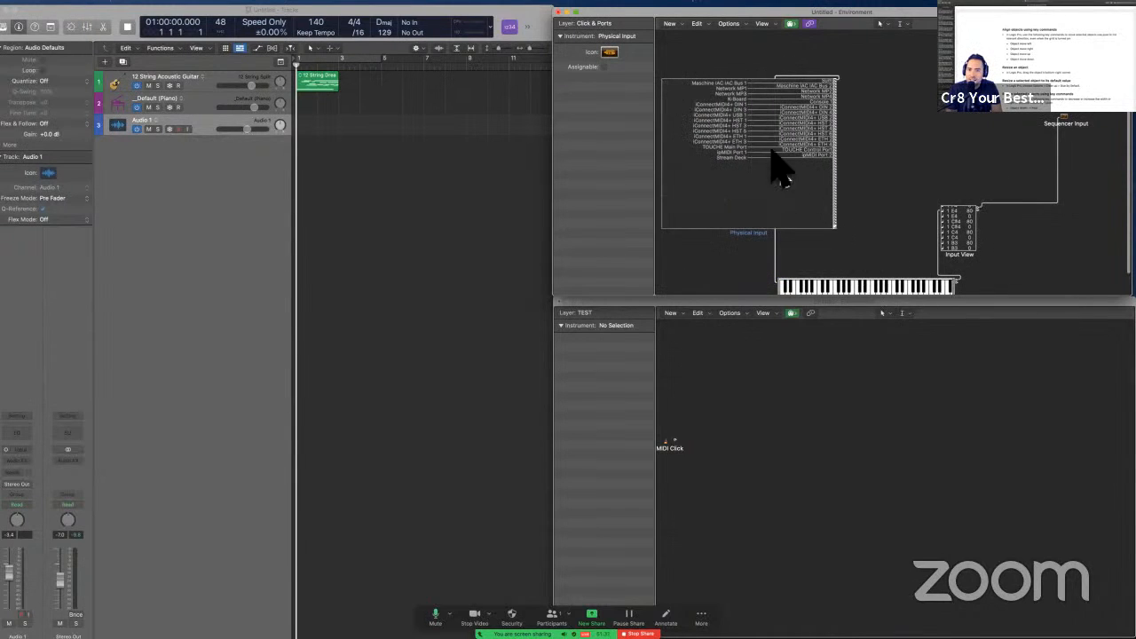
{"action": "left_click_drag", "start_coordinate": [759, 142], "coordinate": [741, 112]}
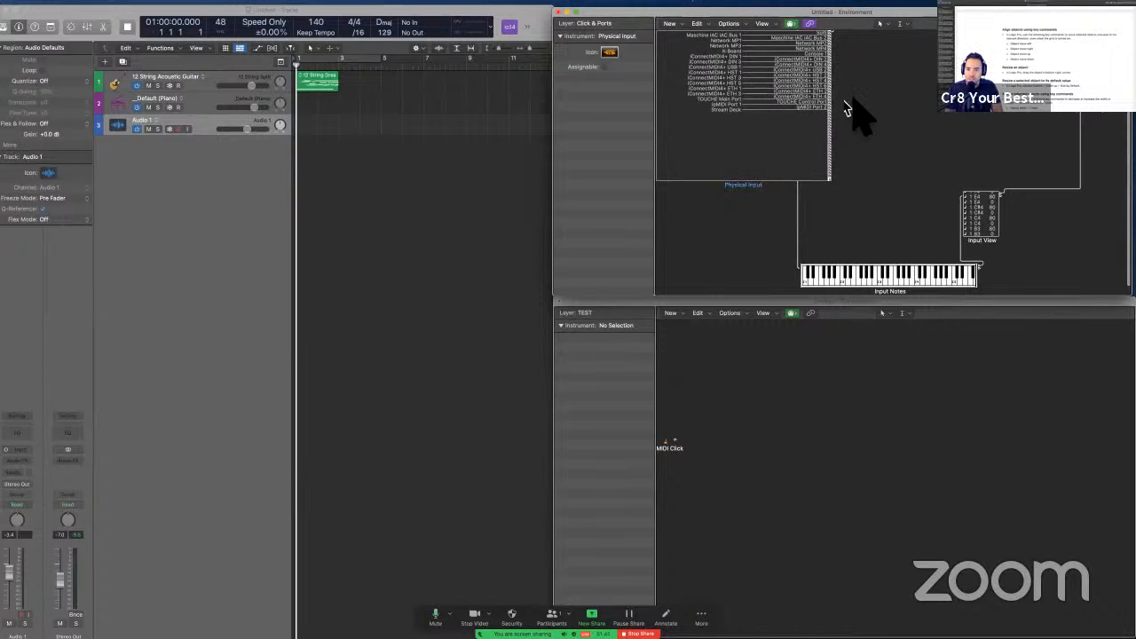
{"action": "key", "text": "ctrl"}
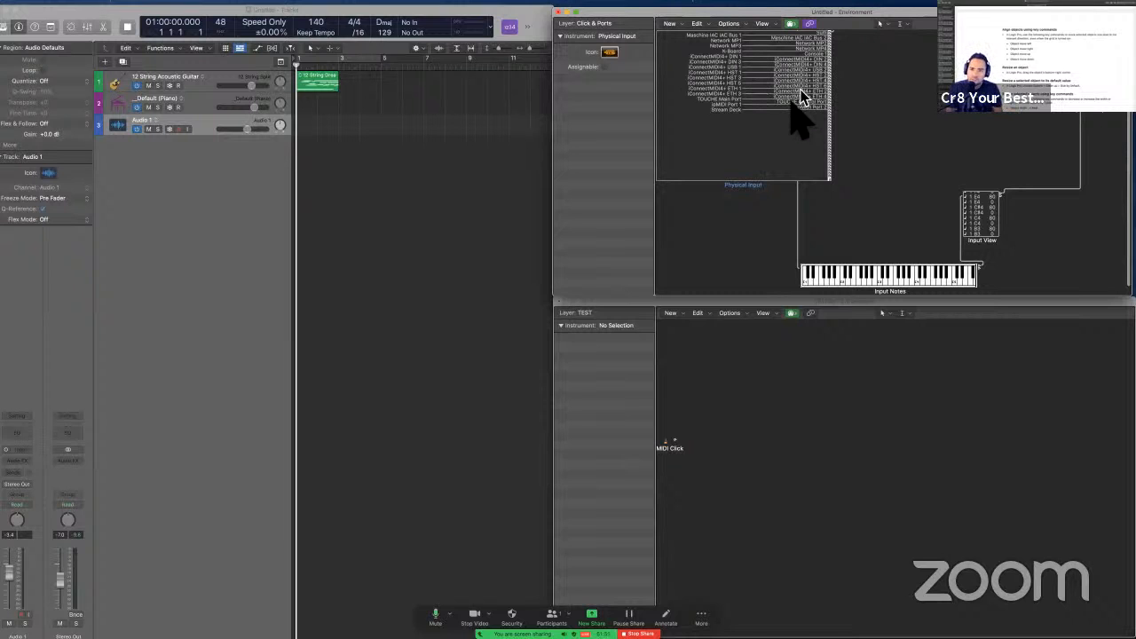
{"action": "left_click", "coordinate": [901, 205]}
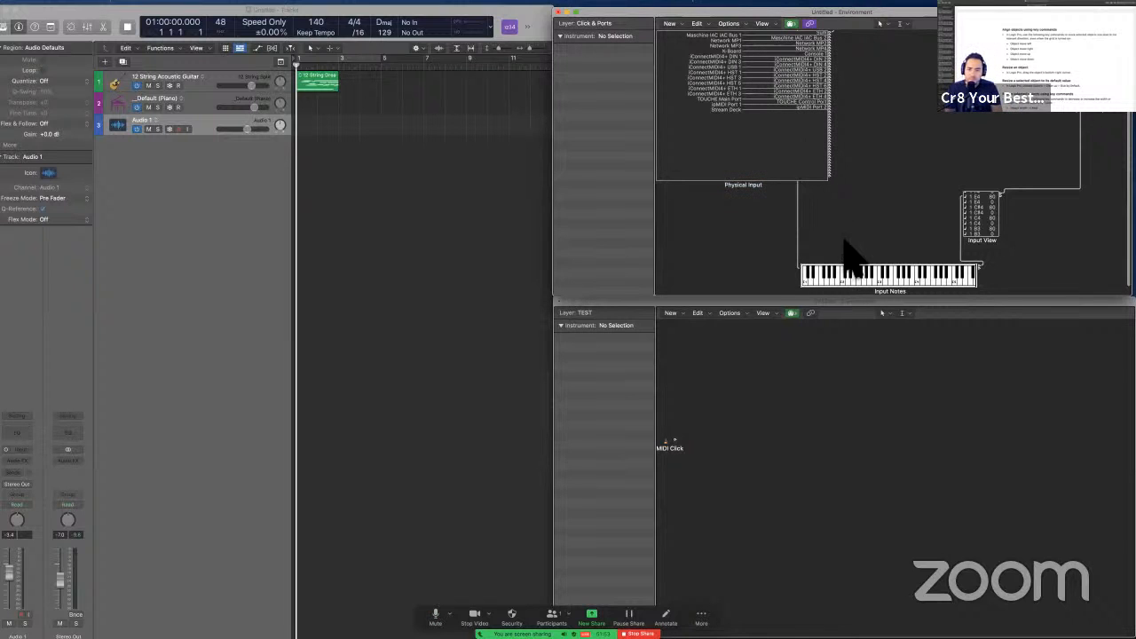
Switch to the user guide and read the sections on resizing objects with key commands and on advanced selection commands.
{"action": "key", "text": "ctrl+Left"}
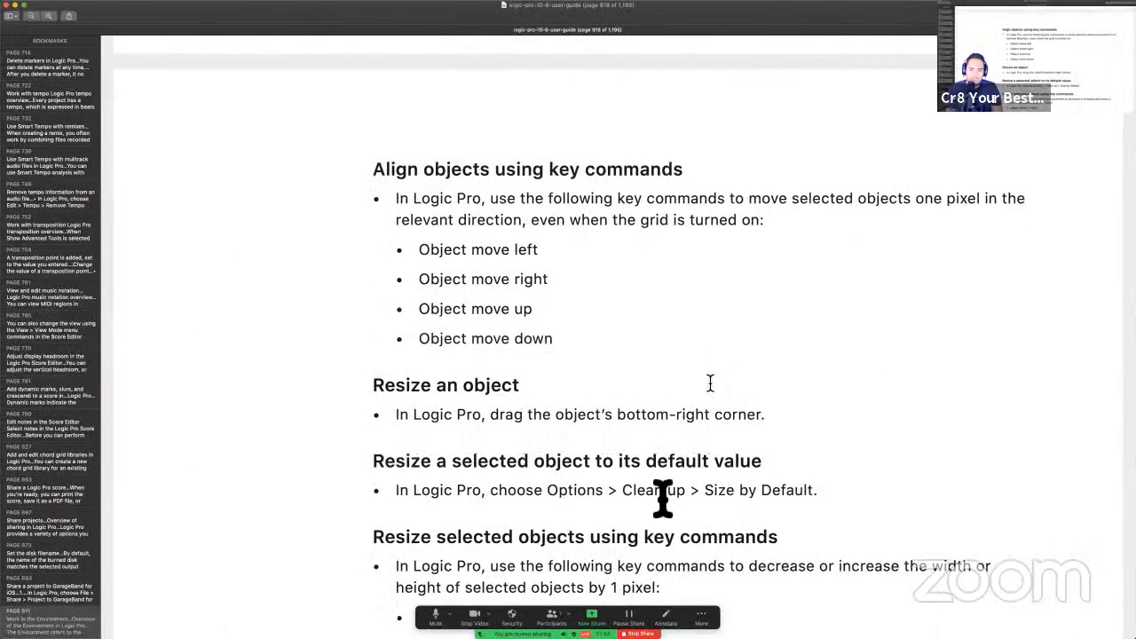
{"action": "scroll", "coordinate": [663, 499], "scroll_direction": "down", "scroll_amount": 5}
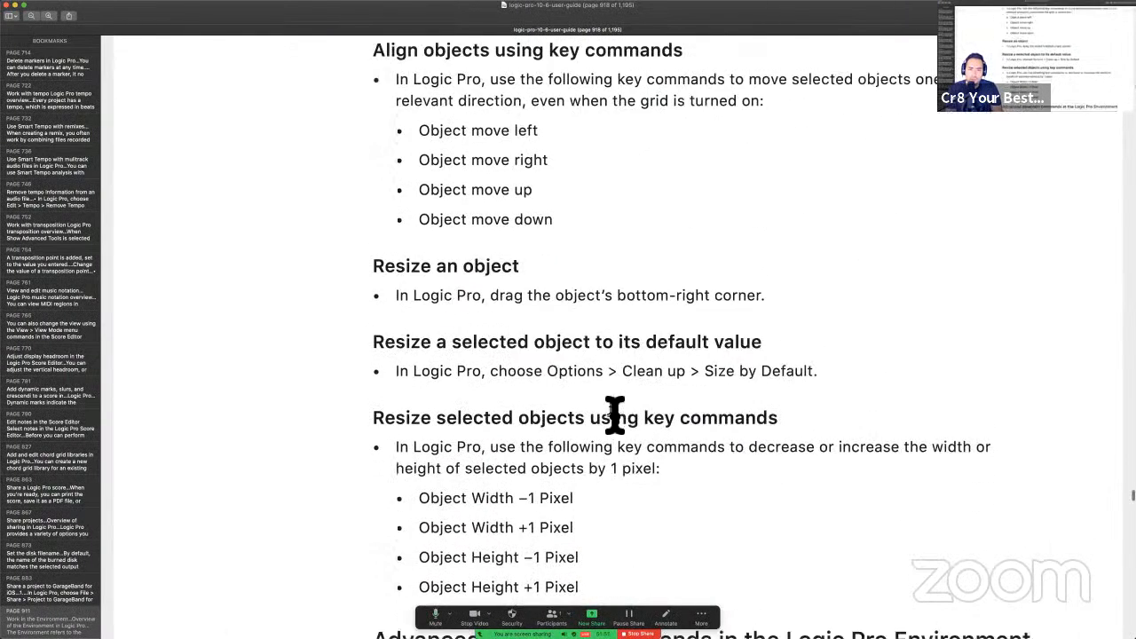
{"action": "scroll", "coordinate": [615, 393], "scroll_direction": "down", "scroll_amount": 3}
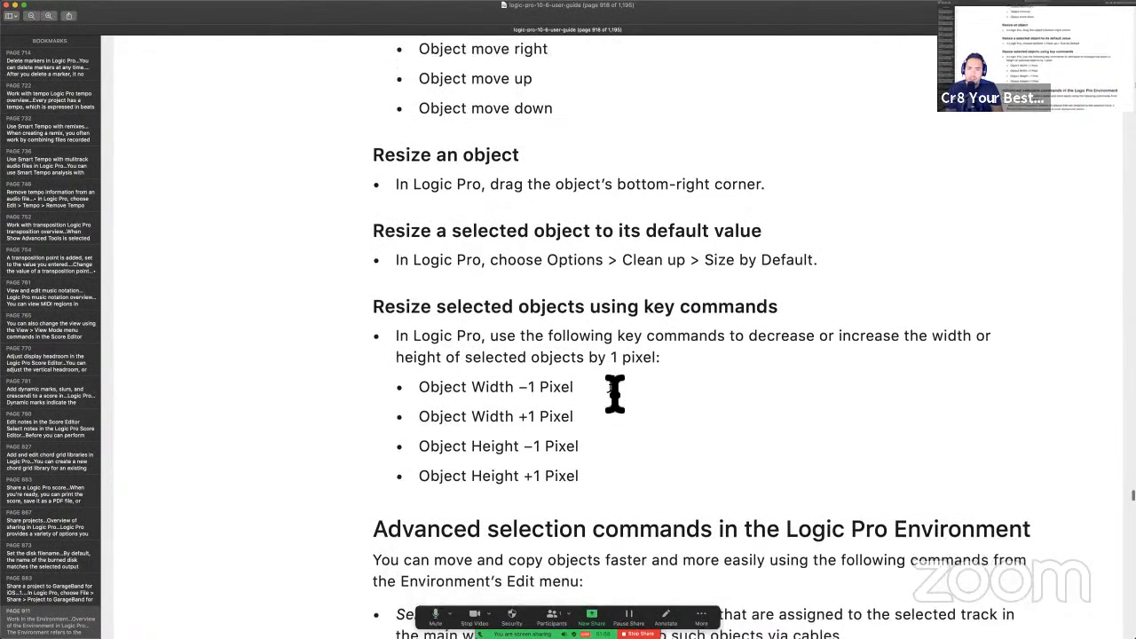
{"action": "scroll", "coordinate": [666, 449], "scroll_direction": "down", "scroll_amount": 4}
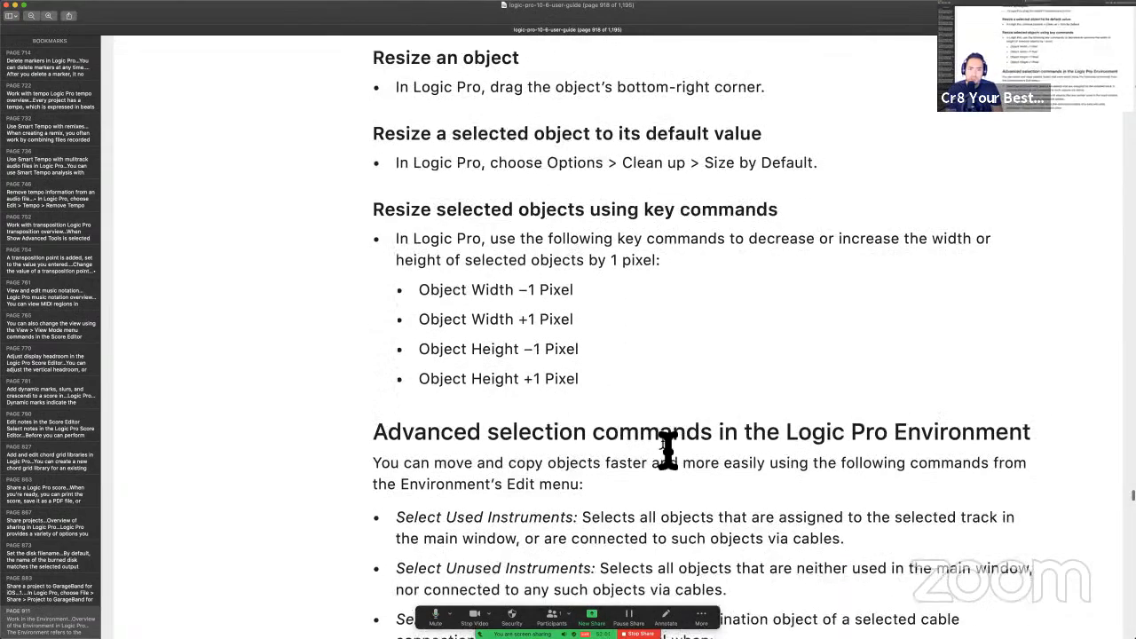
{"action": "scroll", "coordinate": [668, 450], "scroll_direction": "down", "scroll_amount": 3}
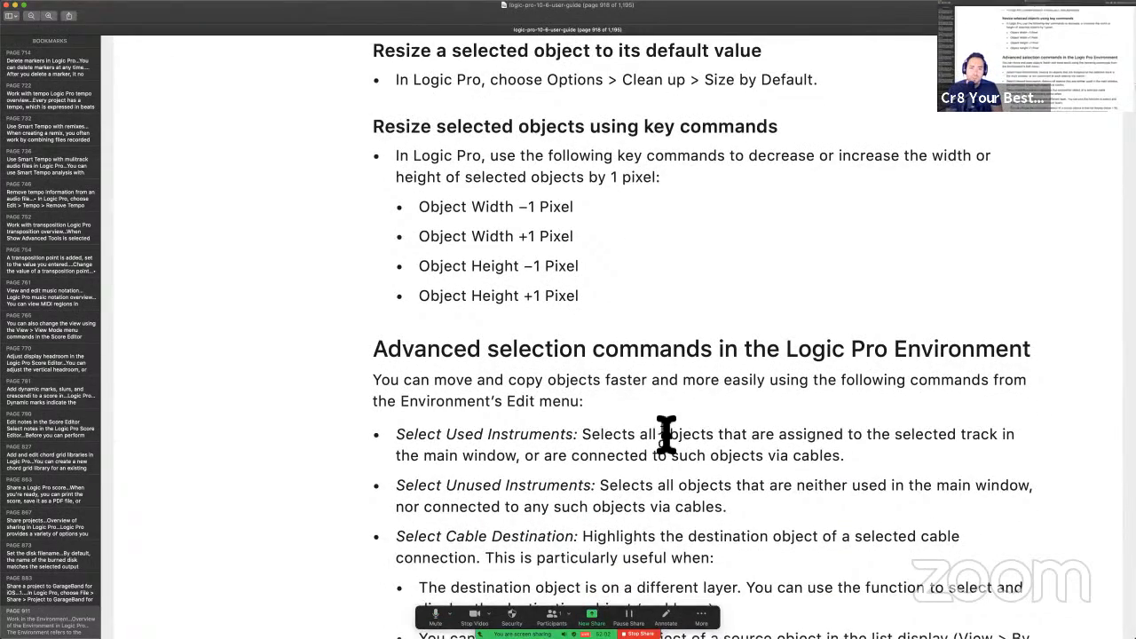
{"action": "scroll", "coordinate": [667, 433], "scroll_direction": "down", "scroll_amount": 5}
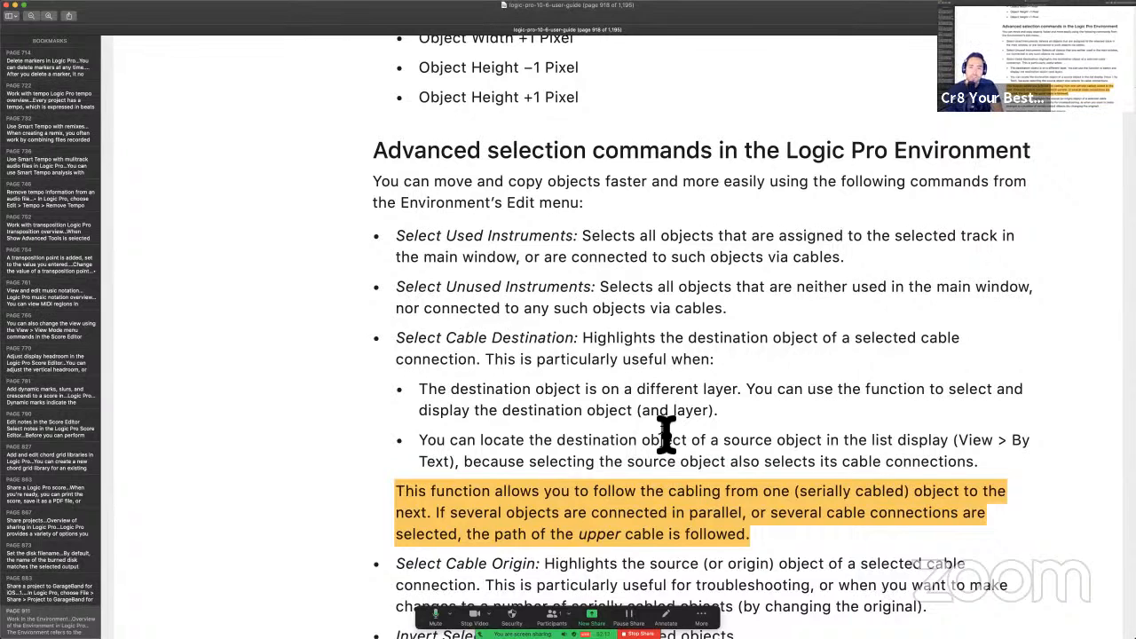
{"action": "left_click_drag", "start_coordinate": [446, 237], "coordinate": [527, 244]}
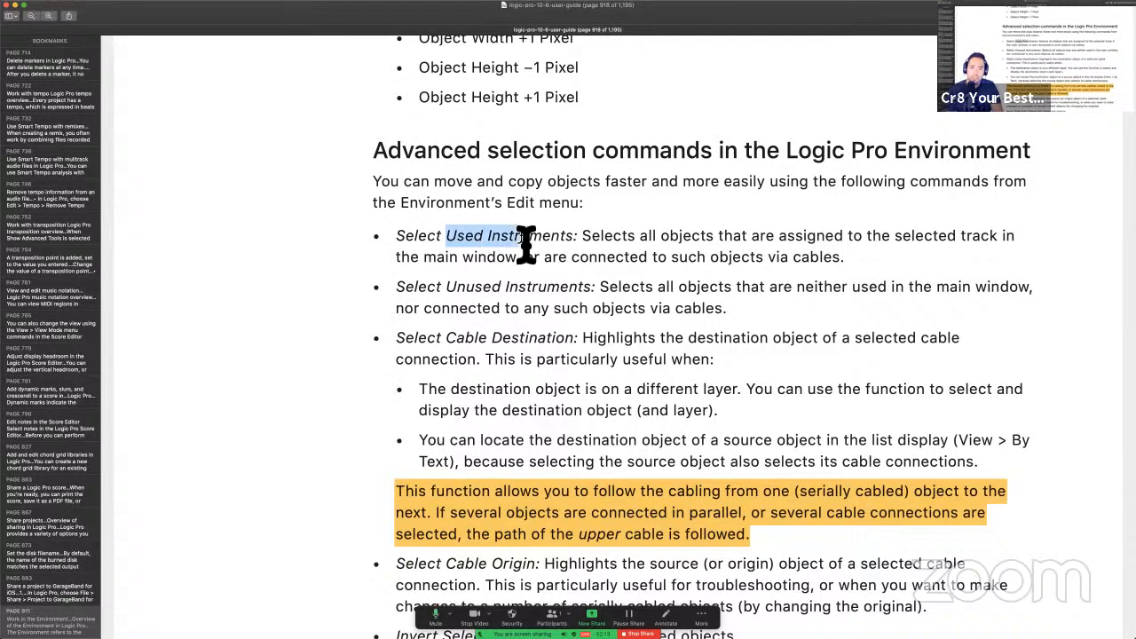
{"action": "left_click", "coordinate": [527, 242]}
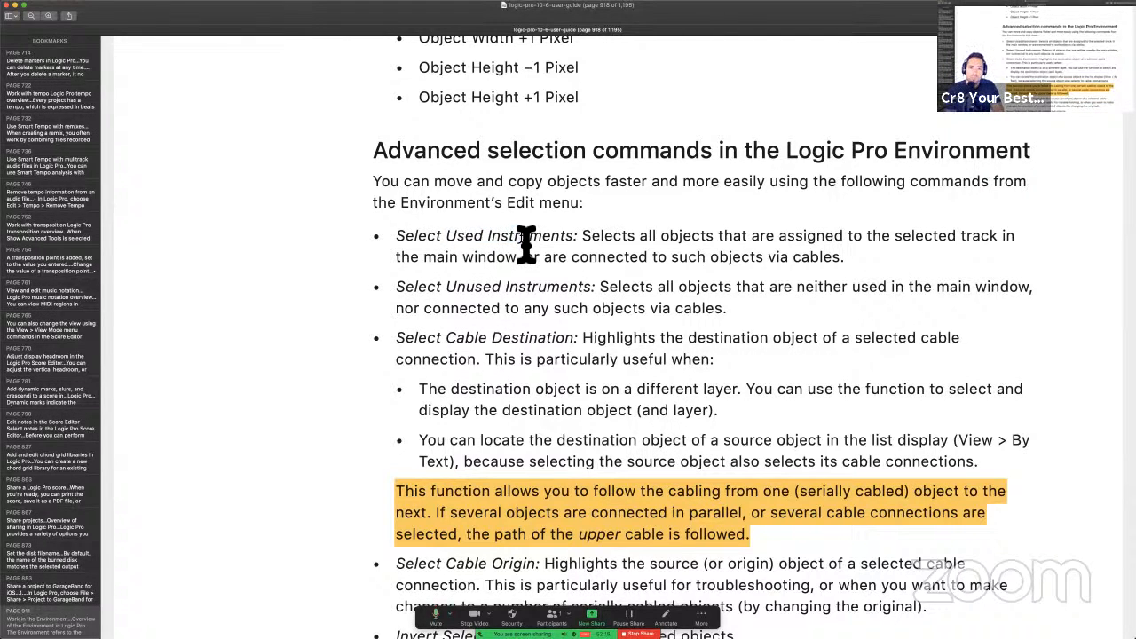
Return to Logic Pro and apply Select Unused Instruments in the Click & Ports Environment window.
{"action": "key", "text": "ctrl+Right"}
{"action": "left_click", "coordinate": [700, 23]}
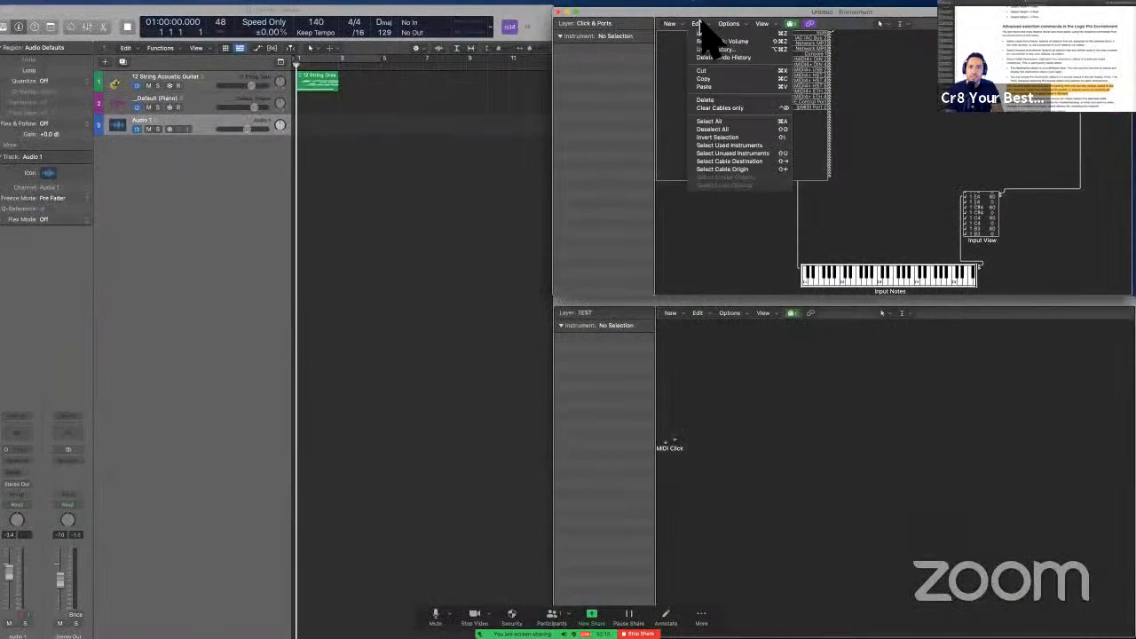
{"action": "left_click", "coordinate": [758, 152]}
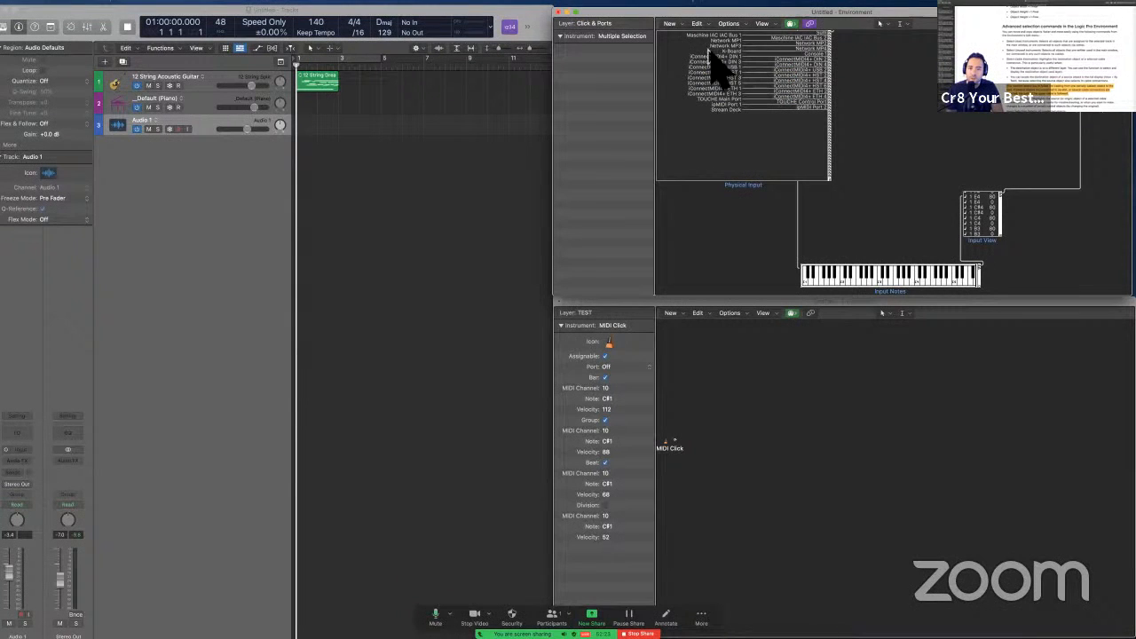
Switch the TEST Environment window to the Mixer layer, apply Select Used Instruments there and clear the selection.
{"action": "left_click", "coordinate": [623, 312]}
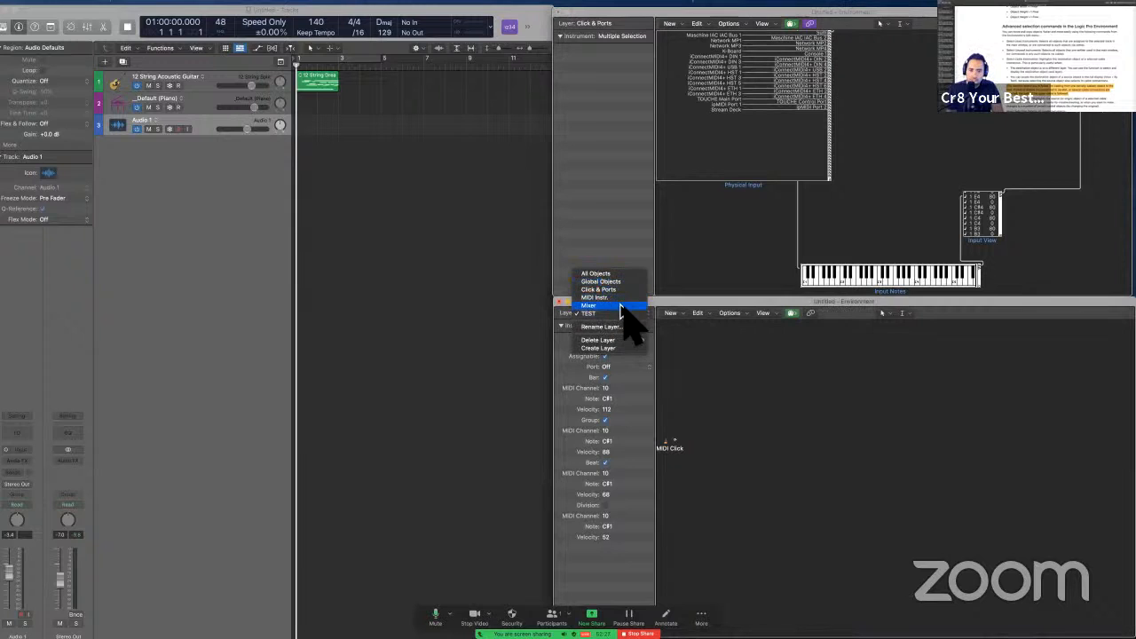
{"action": "left_click", "coordinate": [622, 306]}
{"action": "left_click", "coordinate": [741, 197]}
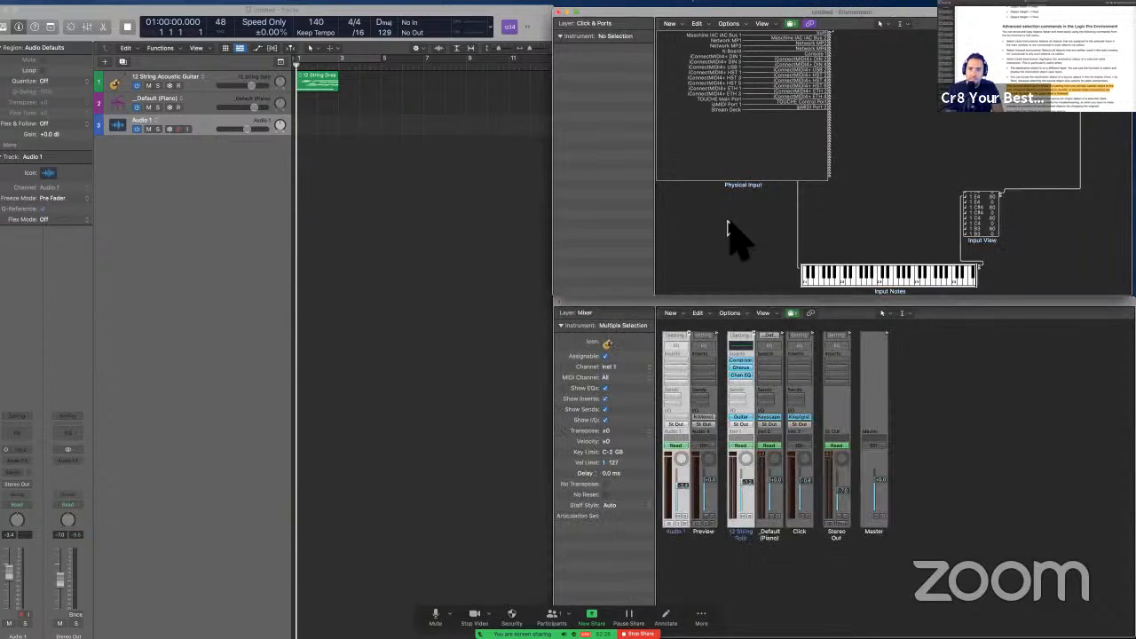
{"action": "left_click", "coordinate": [698, 316]}
{"action": "left_click", "coordinate": [699, 316]}
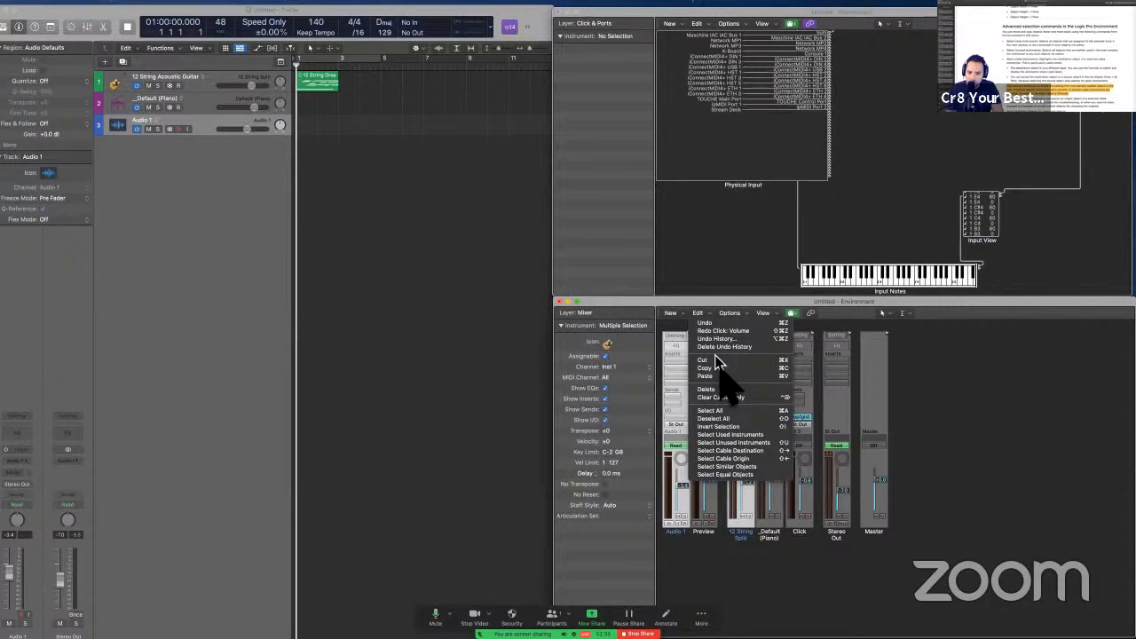
{"action": "left_click", "coordinate": [733, 435]}
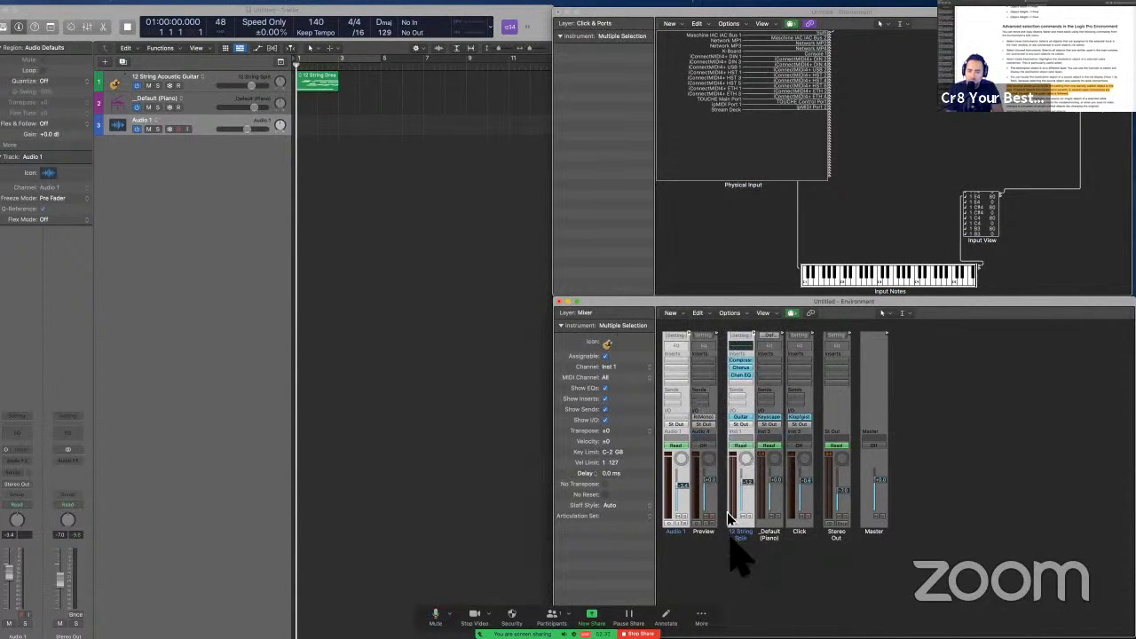
{"action": "left_click", "coordinate": [770, 581]}
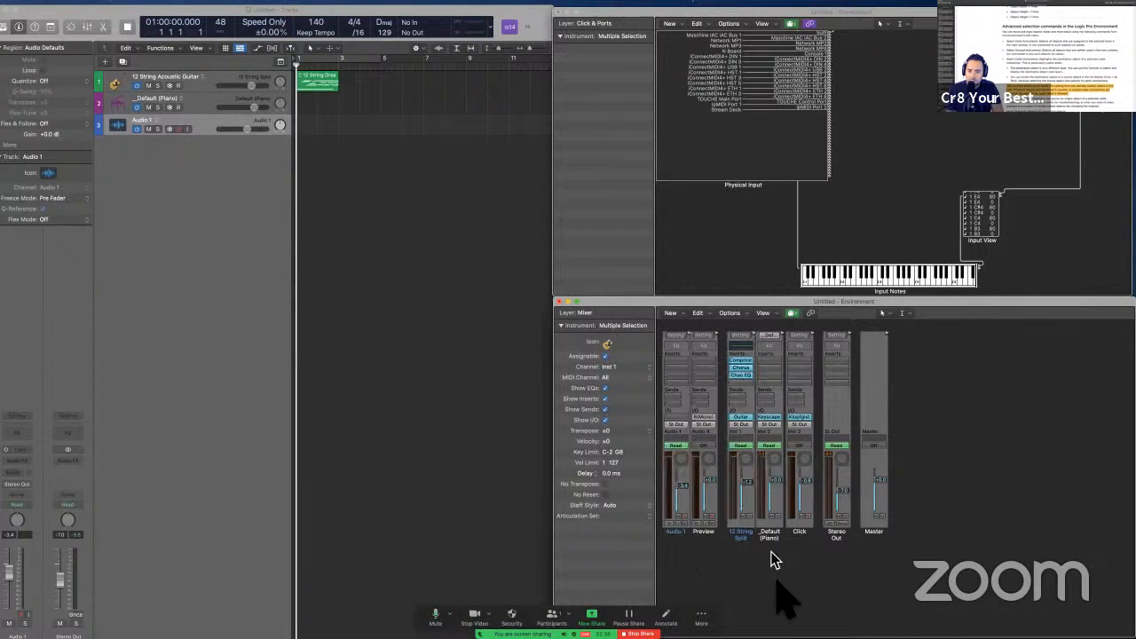
Clear the selection in the Click & Ports Environment window, apply Select Used Instruments there and check the command's description in the user guide.
{"action": "left_click", "coordinate": [703, 275]}
{"action": "left_click", "coordinate": [697, 25]}
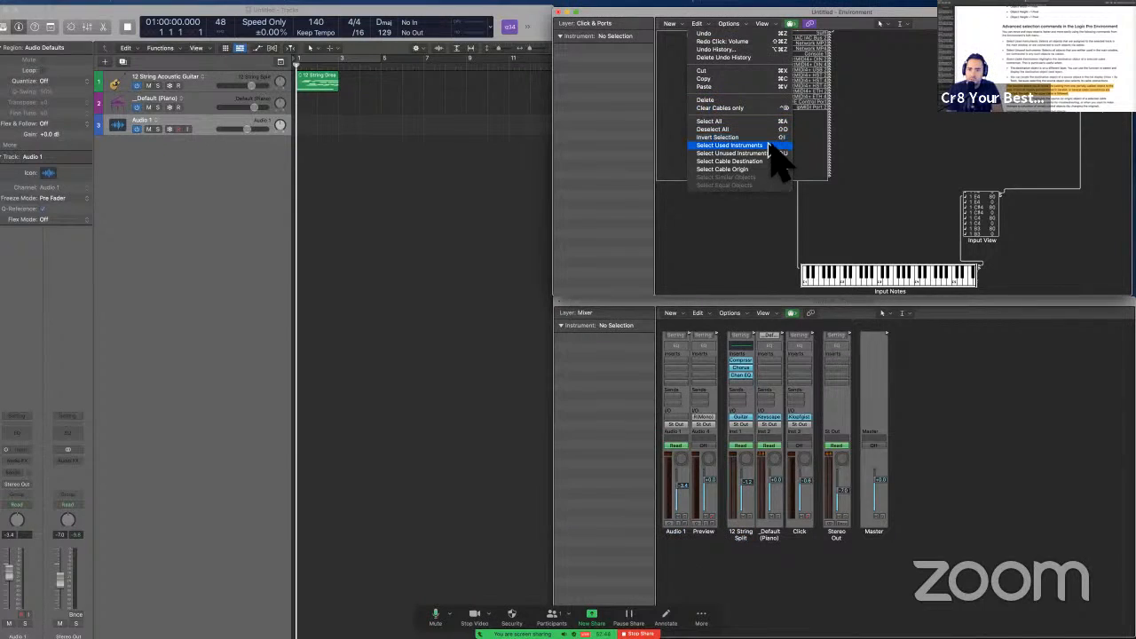
{"action": "left_click", "coordinate": [769, 145]}
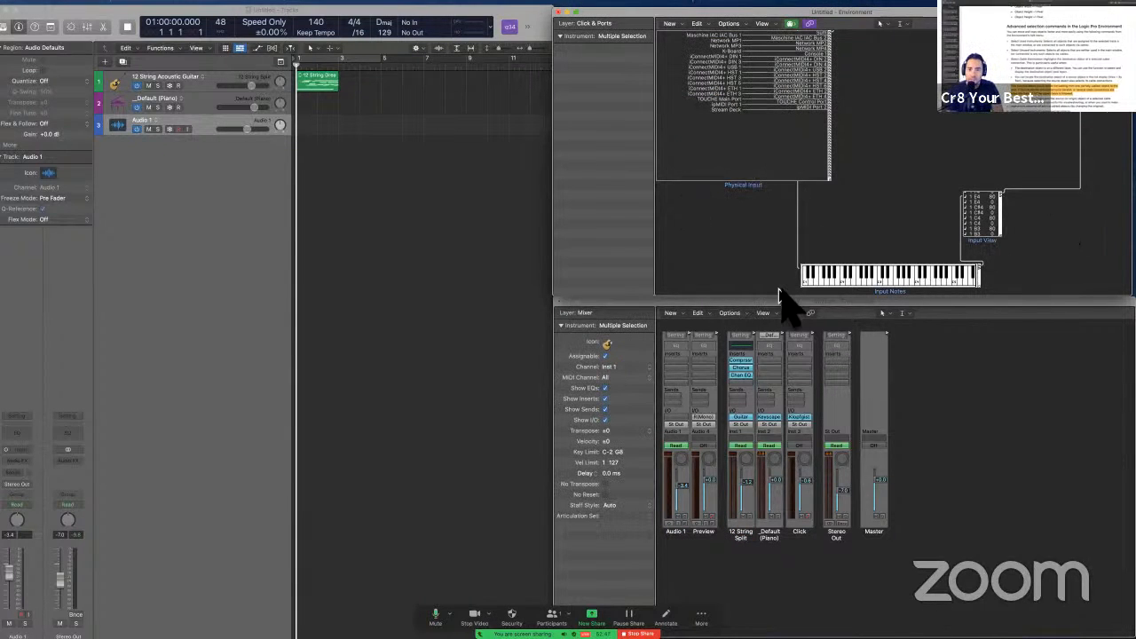
{"action": "key", "text": "ctrl+Left"}
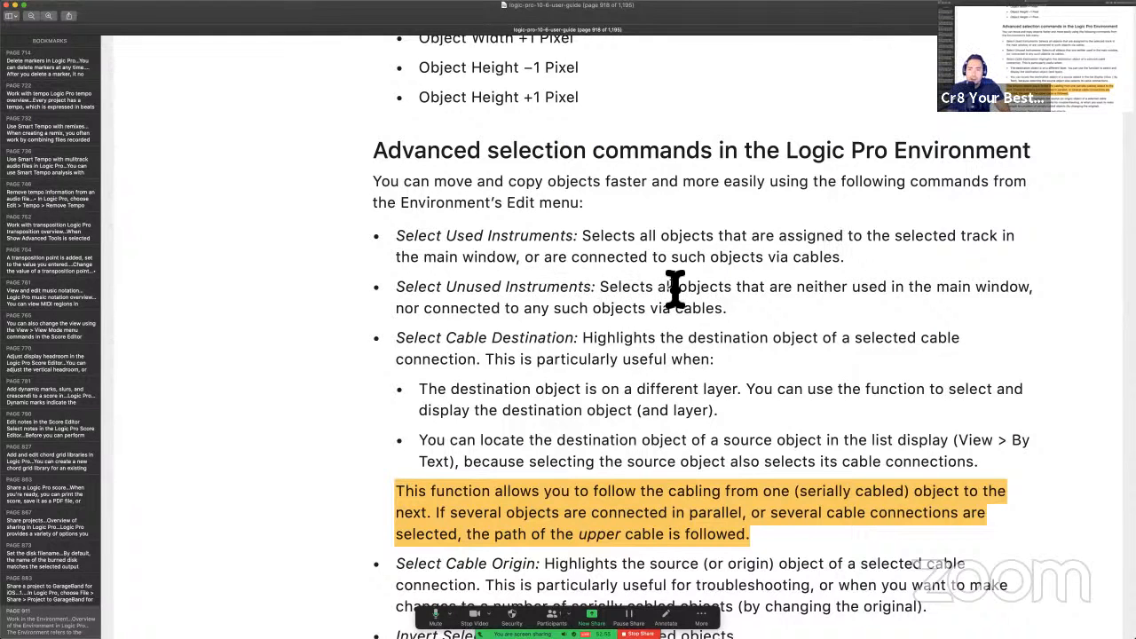
{"action": "key", "text": "ctrl+Right"}
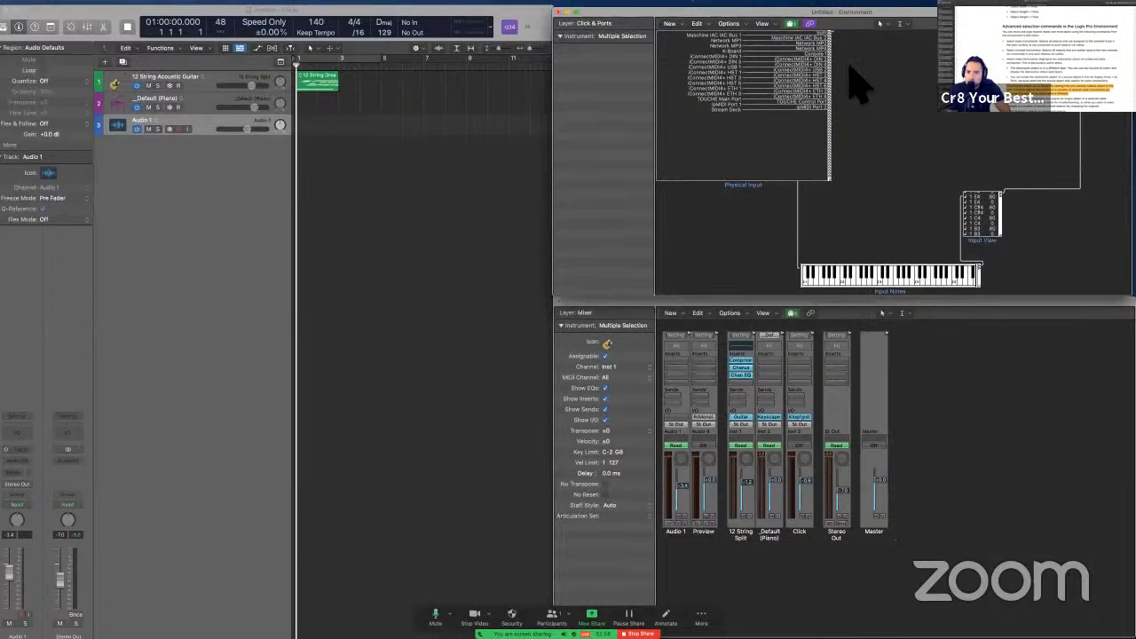
Clear the selection in the Click & Ports layer and select only the Input View object.
{"action": "left_click", "coordinate": [1019, 218]}
{"action": "left_click_drag", "start_coordinate": [1001, 196], "coordinate": [1120, 242]}
{"action": "left_click_drag", "start_coordinate": [1132, 190], "coordinate": [1003, 213]}
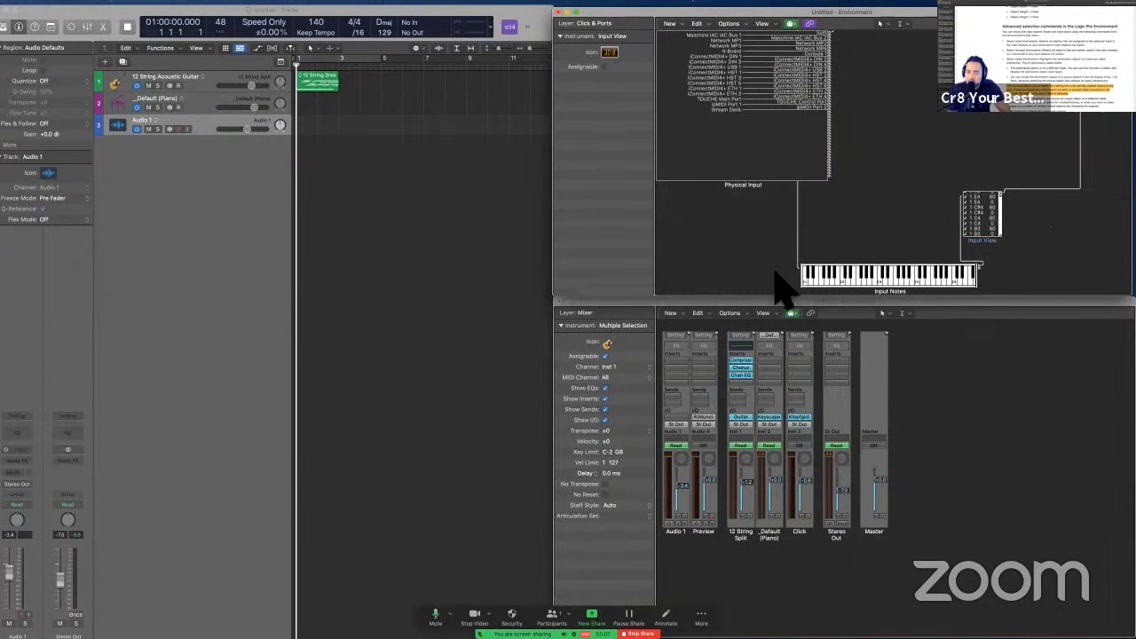
Switch to the user guide and read the Select Cable Destination entry, marking the phrase about when it is particularly useful.
{"action": "key", "text": "ctrl+Left"}
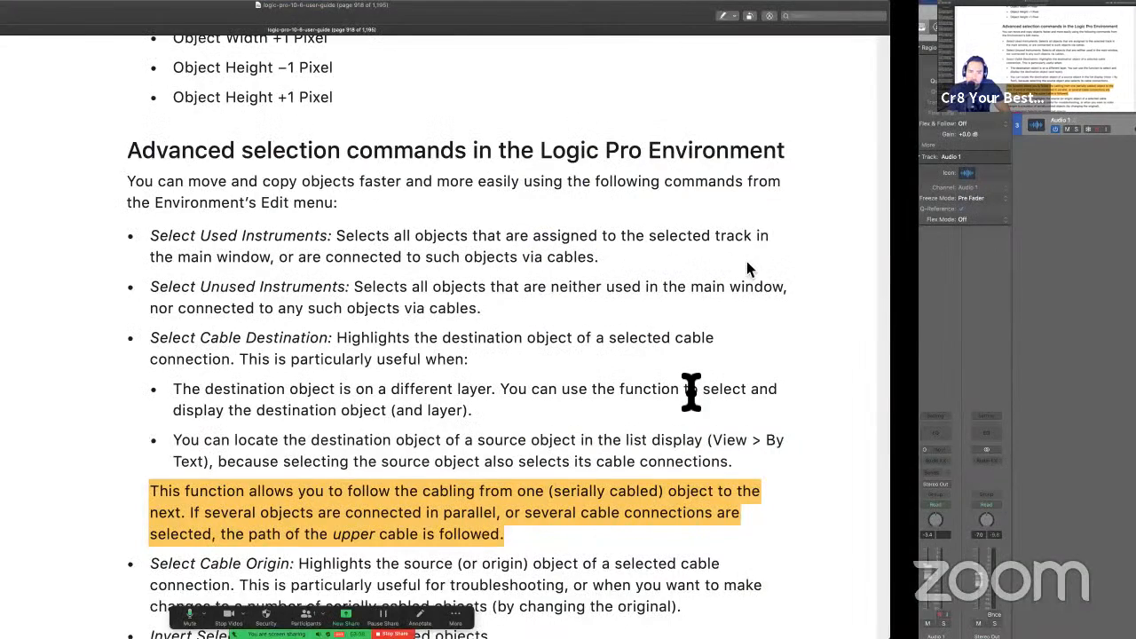
{"action": "scroll", "coordinate": [690, 393], "scroll_direction": "down", "scroll_amount": 2}
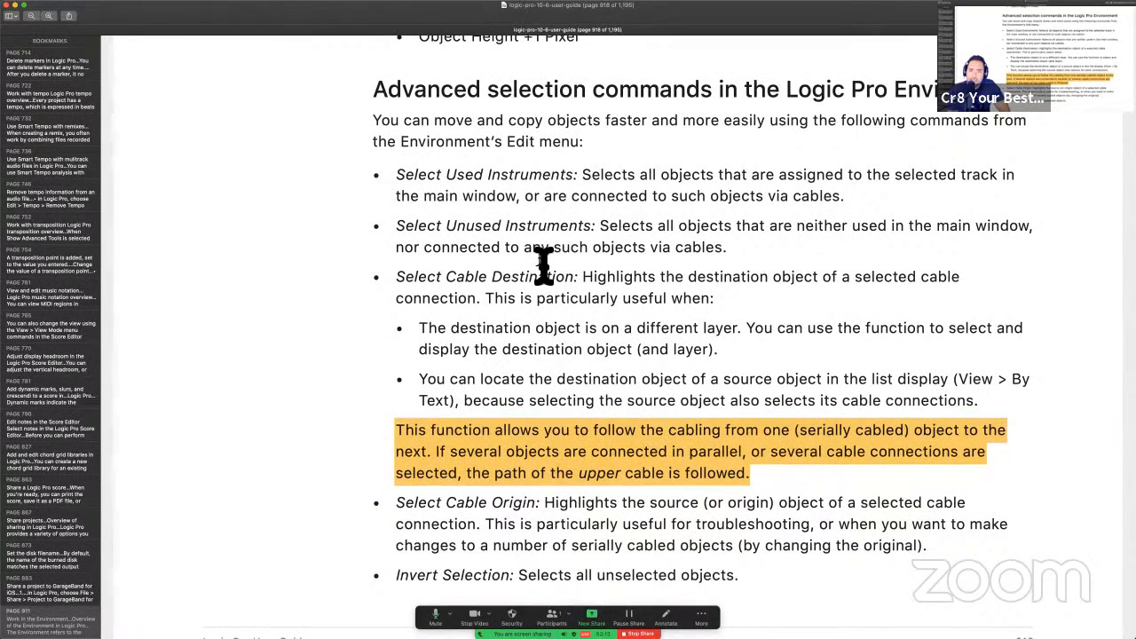
{"action": "scroll", "coordinate": [543, 264], "scroll_direction": "down", "scroll_amount": 3}
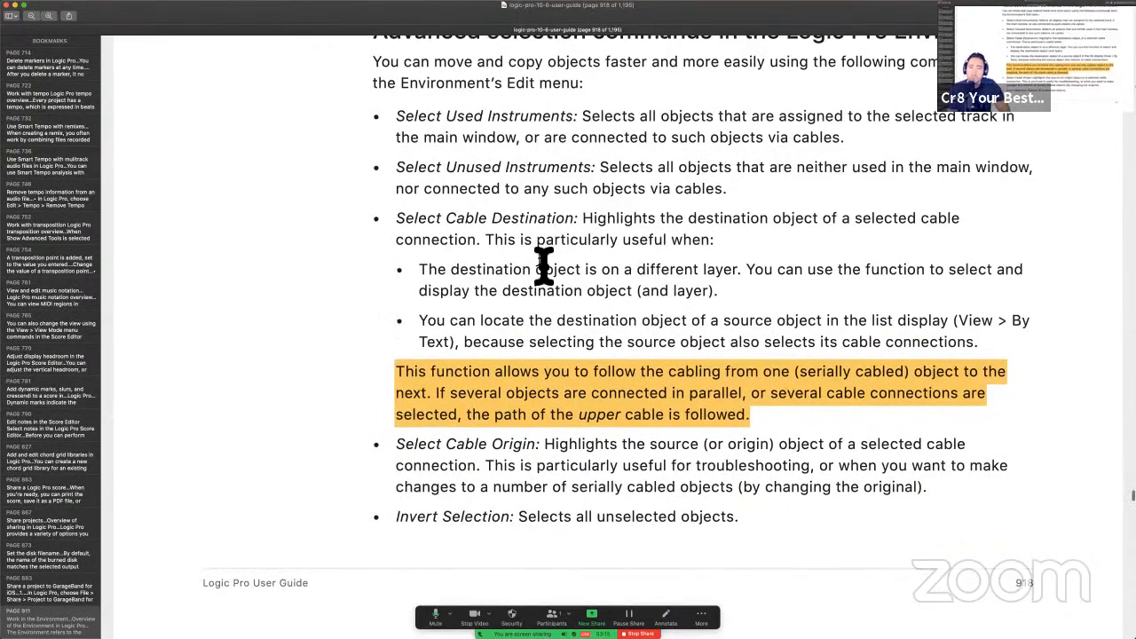
{"action": "scroll", "coordinate": [541, 264], "scroll_direction": "down", "scroll_amount": 2}
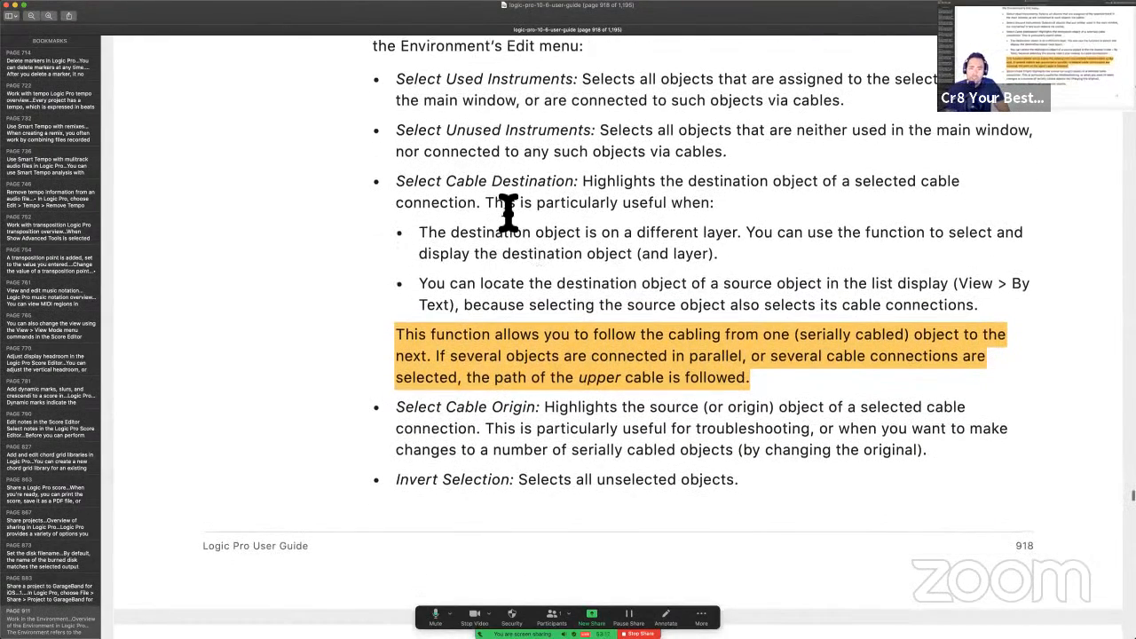
{"action": "scroll", "coordinate": [508, 213], "scroll_direction": "down", "scroll_amount": 1}
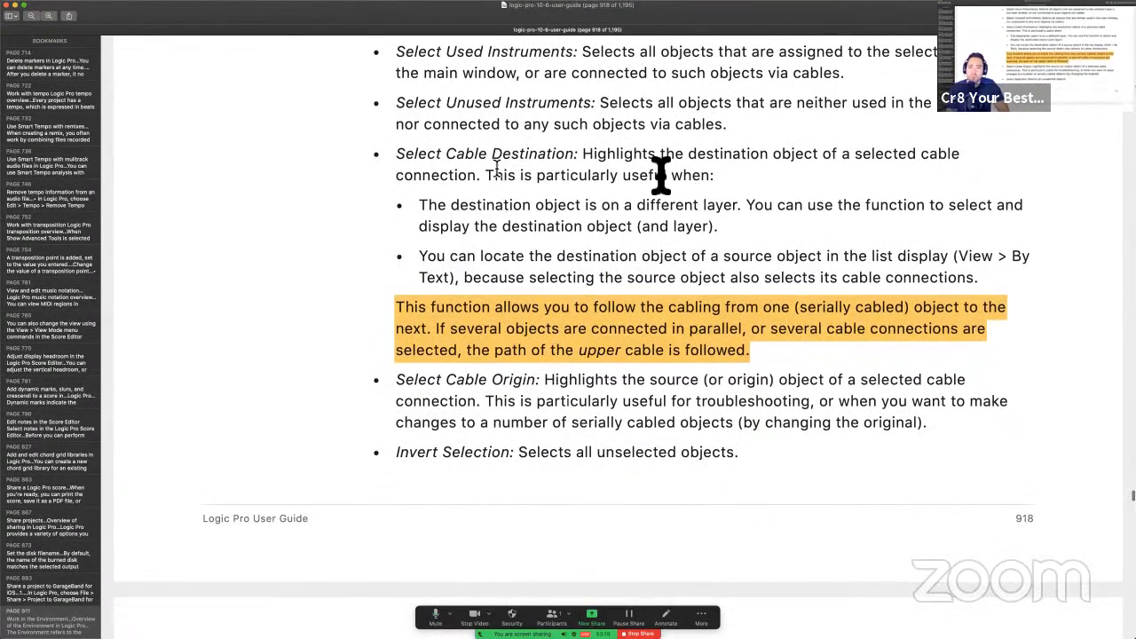
{"action": "left_click_drag", "start_coordinate": [496, 175], "coordinate": [753, 183]}
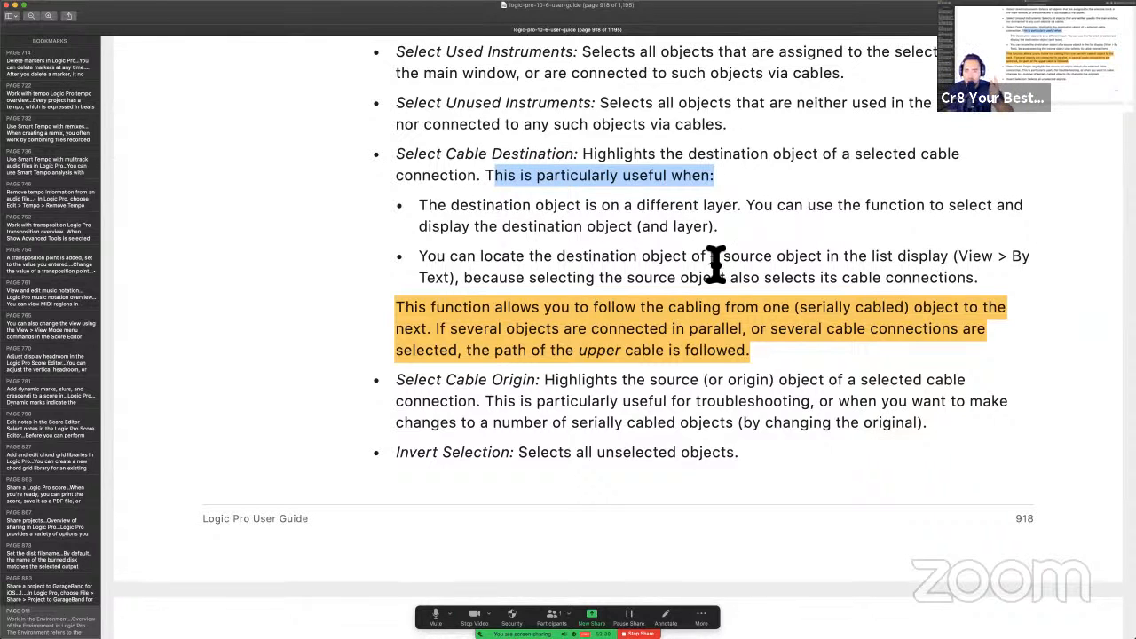
{"action": "scroll", "coordinate": [703, 362], "scroll_direction": "down", "scroll_amount": 1}
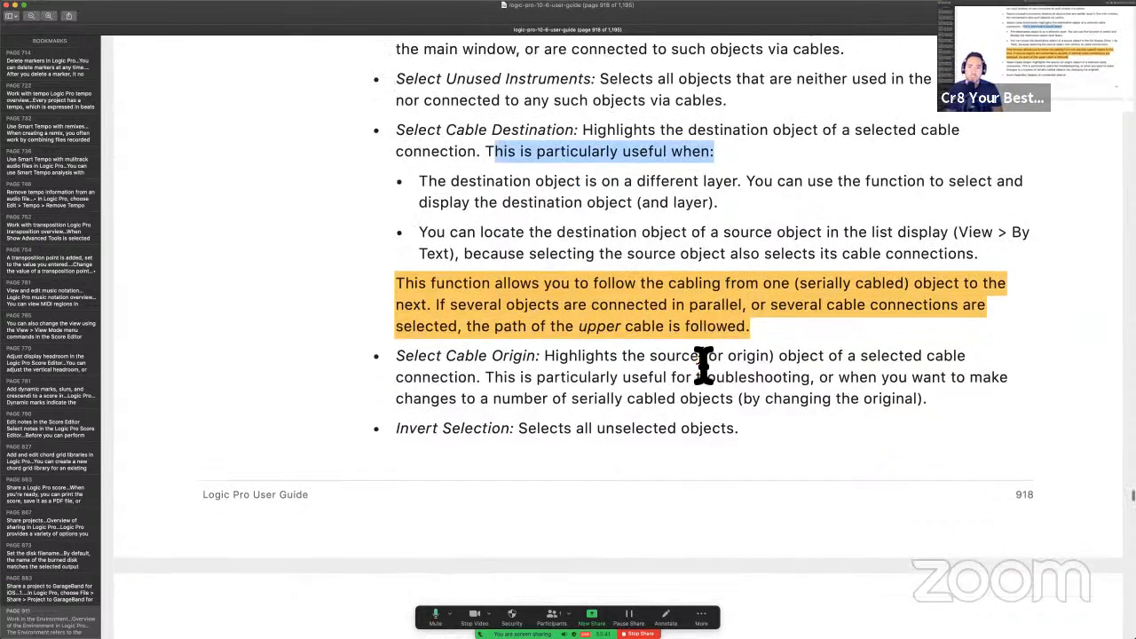
{"action": "scroll", "coordinate": [836, 253], "scroll_direction": "down", "scroll_amount": 2}
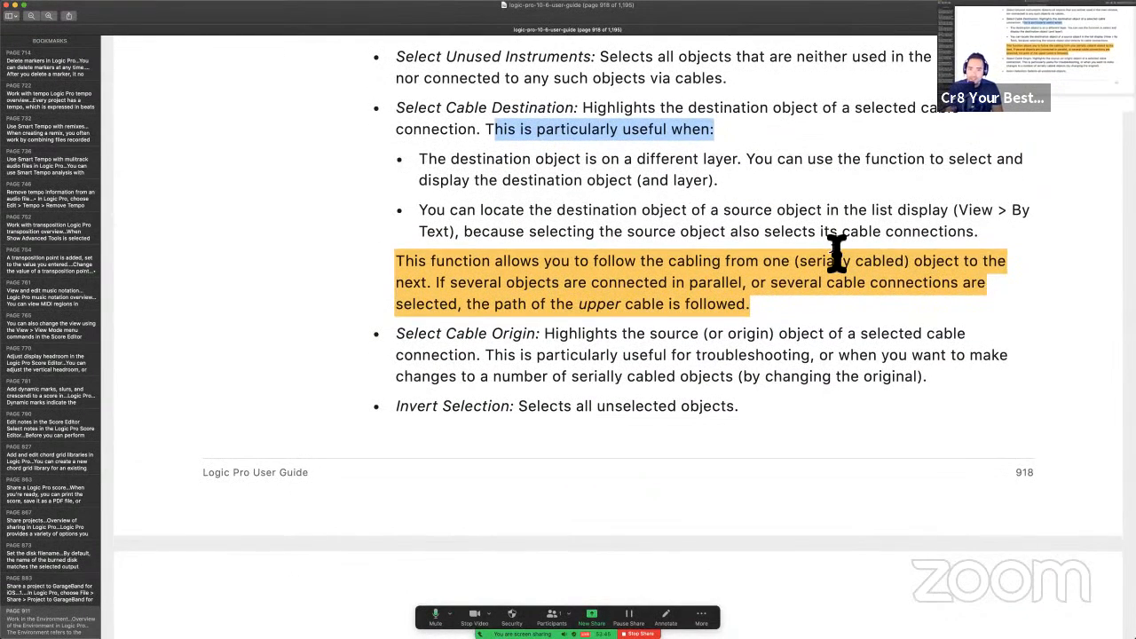
Return to Logic Pro, switch the Click & Ports window to the By Text list display and back to the graphical view.
{"action": "key", "text": "super+Tab"}
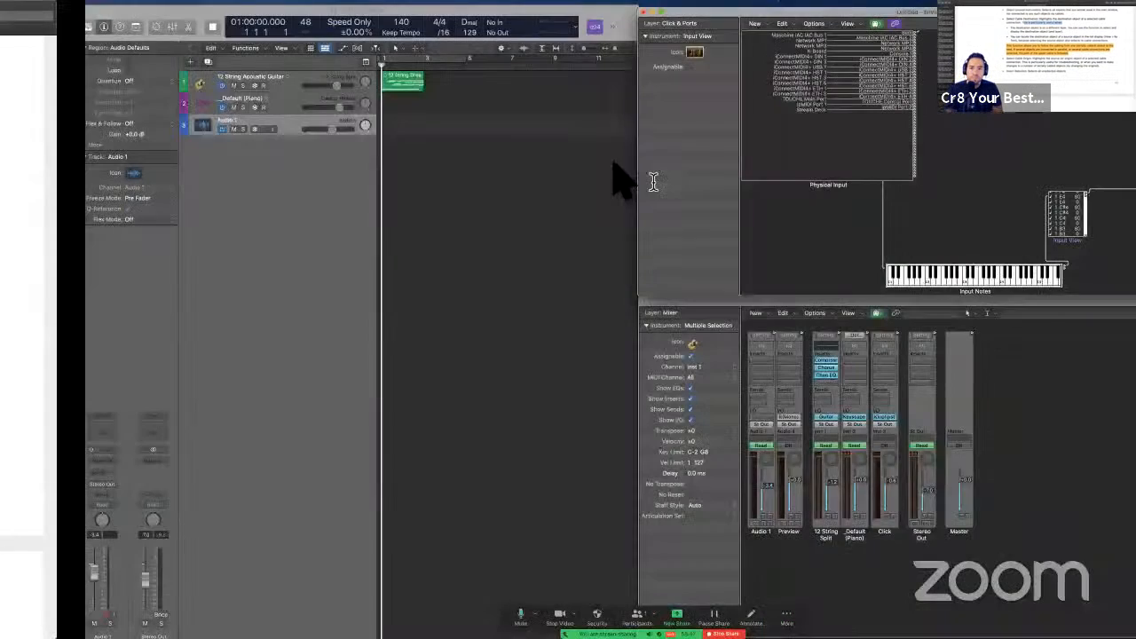
{"action": "left_click", "coordinate": [765, 24]}
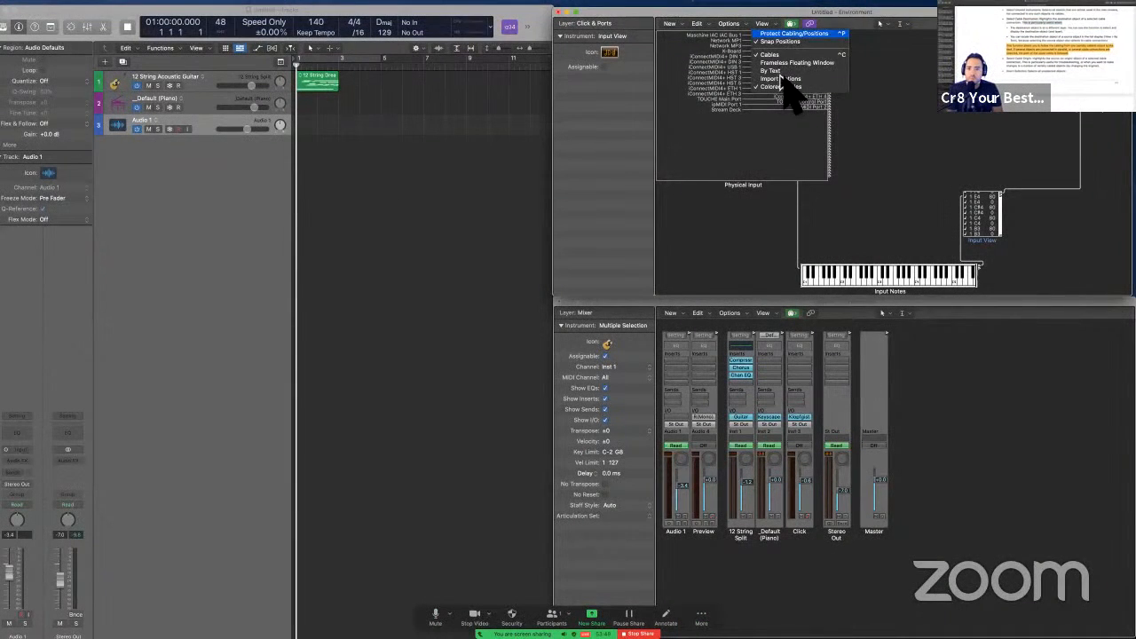
{"action": "left_click", "coordinate": [779, 71]}
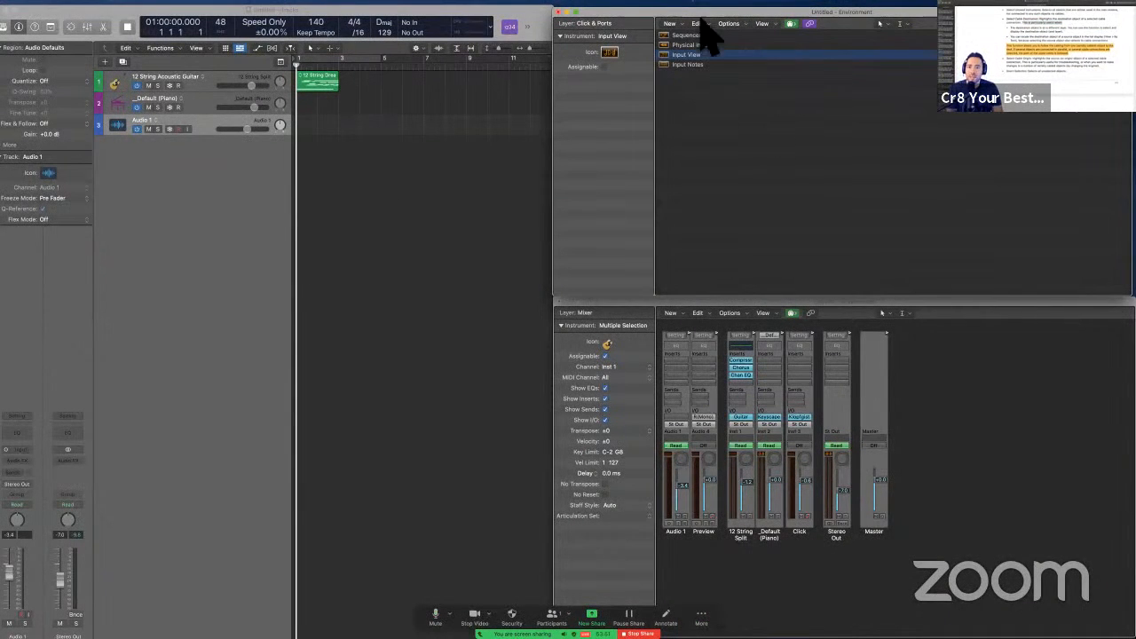
{"action": "left_click", "coordinate": [772, 26]}
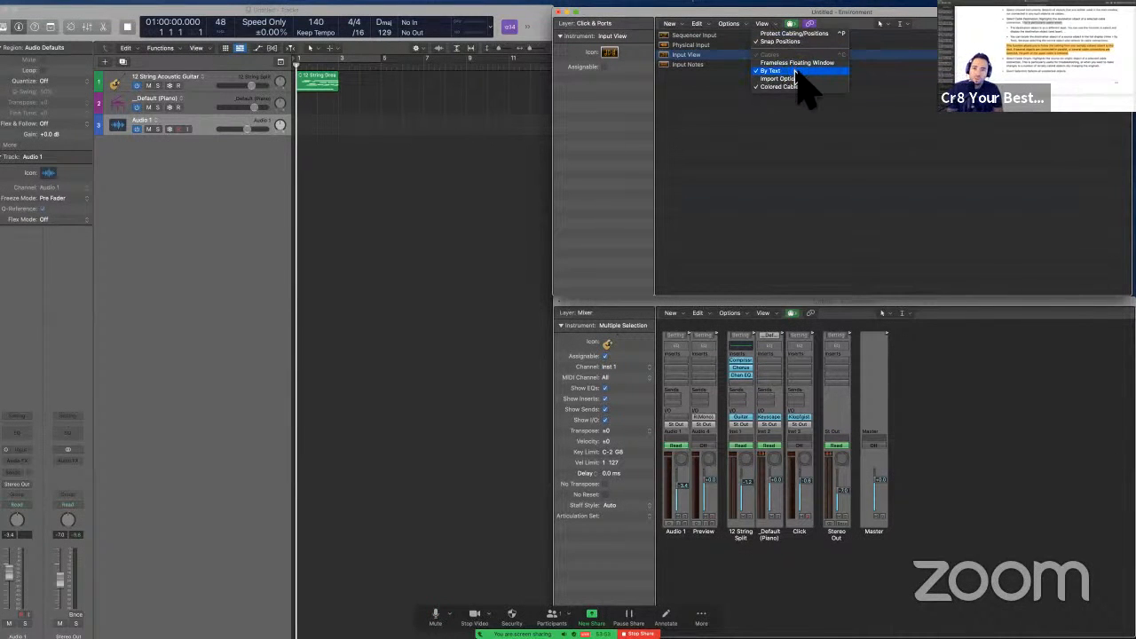
{"action": "left_click", "coordinate": [794, 72]}
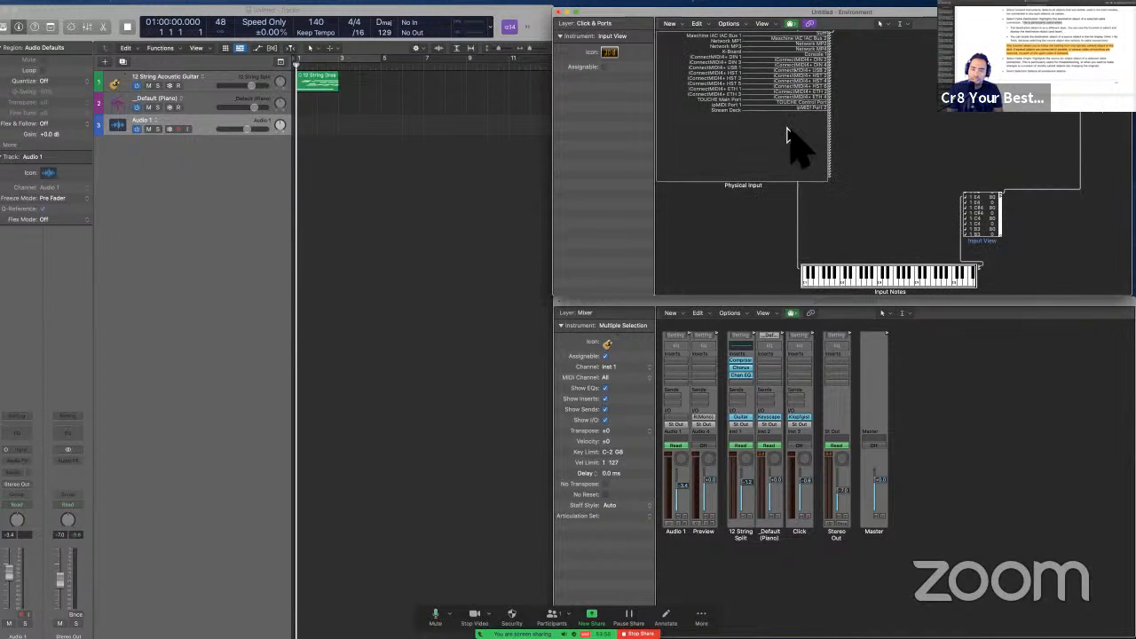
Mark the user guide's point about a destination object on a different layer and return to Logic Pro.
{"action": "key", "text": "super+Tab"}
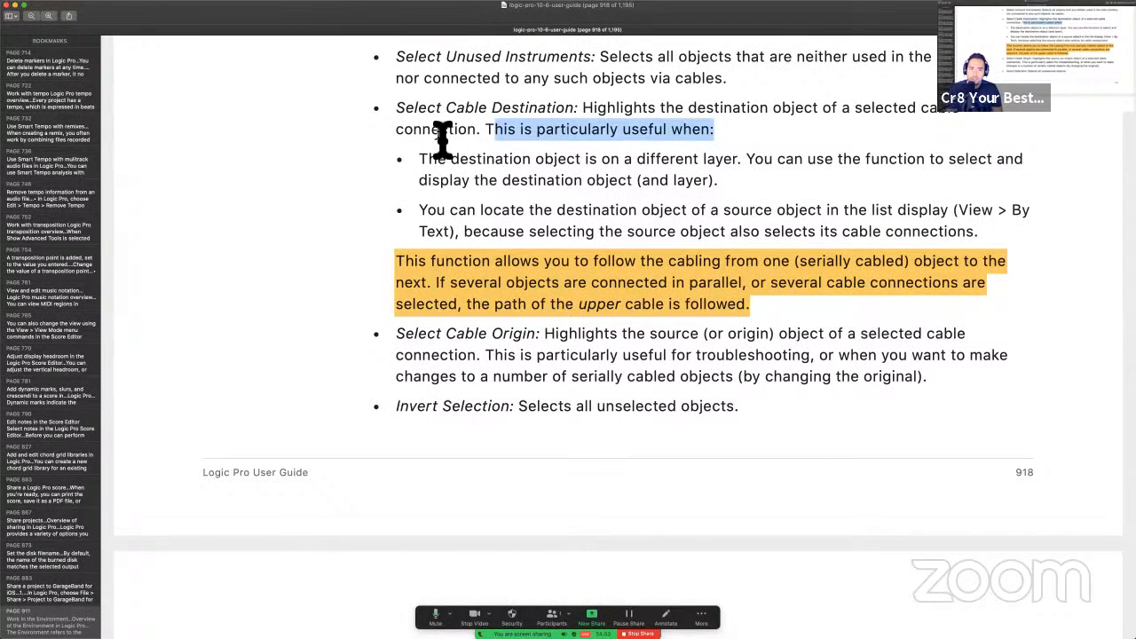
{"action": "left_click_drag", "start_coordinate": [423, 161], "coordinate": [649, 187]}
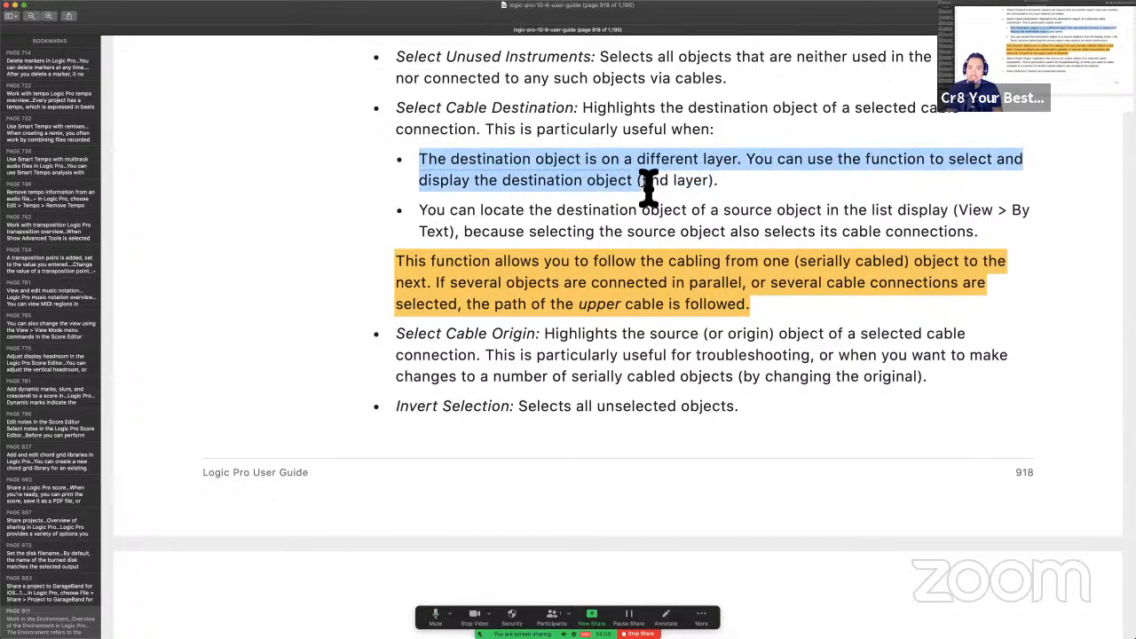
{"action": "key", "text": "ctrl+Right"}
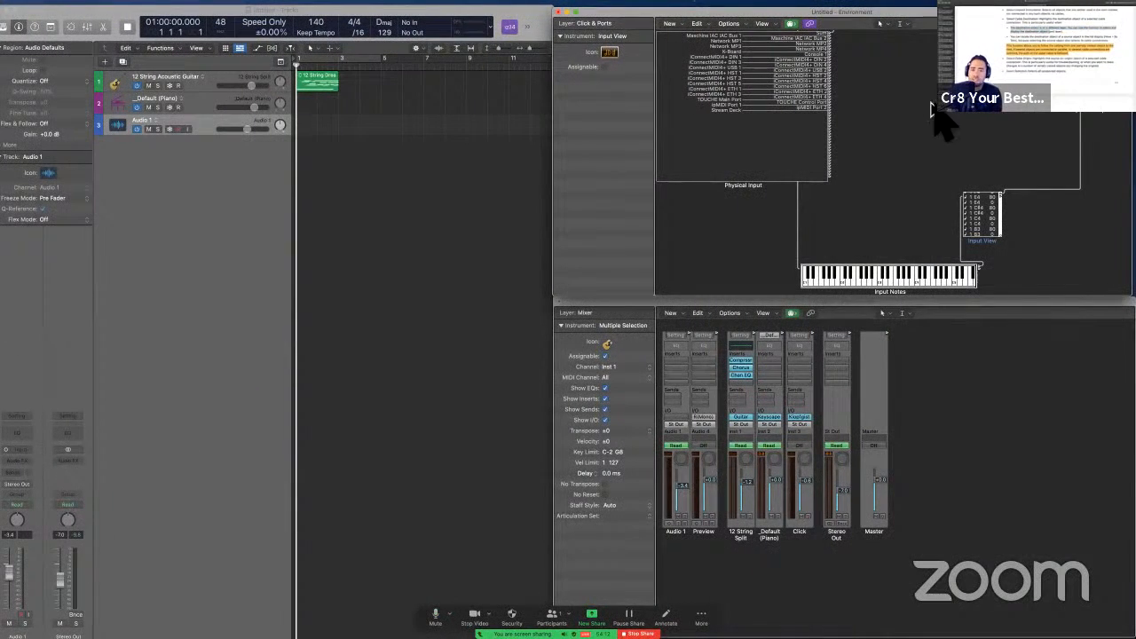
Try Select Cable Destination with nothing selected in Click & Ports, and apply it with the Physical Input object selected.
{"action": "left_click", "coordinate": [740, 24]}
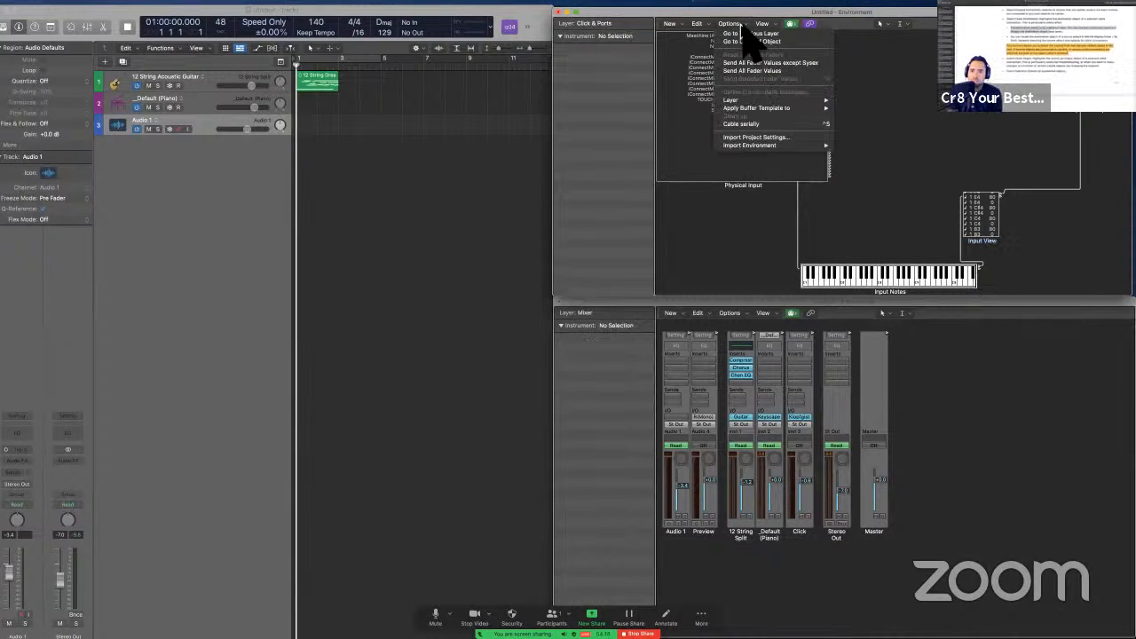
{"action": "mouse_move", "coordinate": [710, 27]}
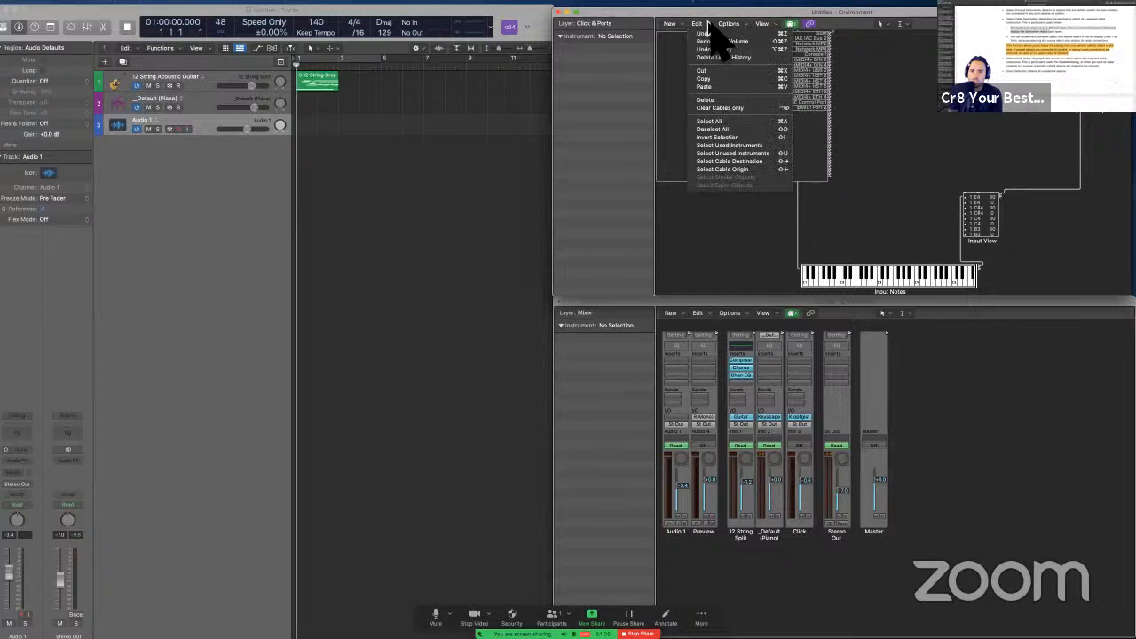
{"action": "left_click", "coordinate": [754, 161]}
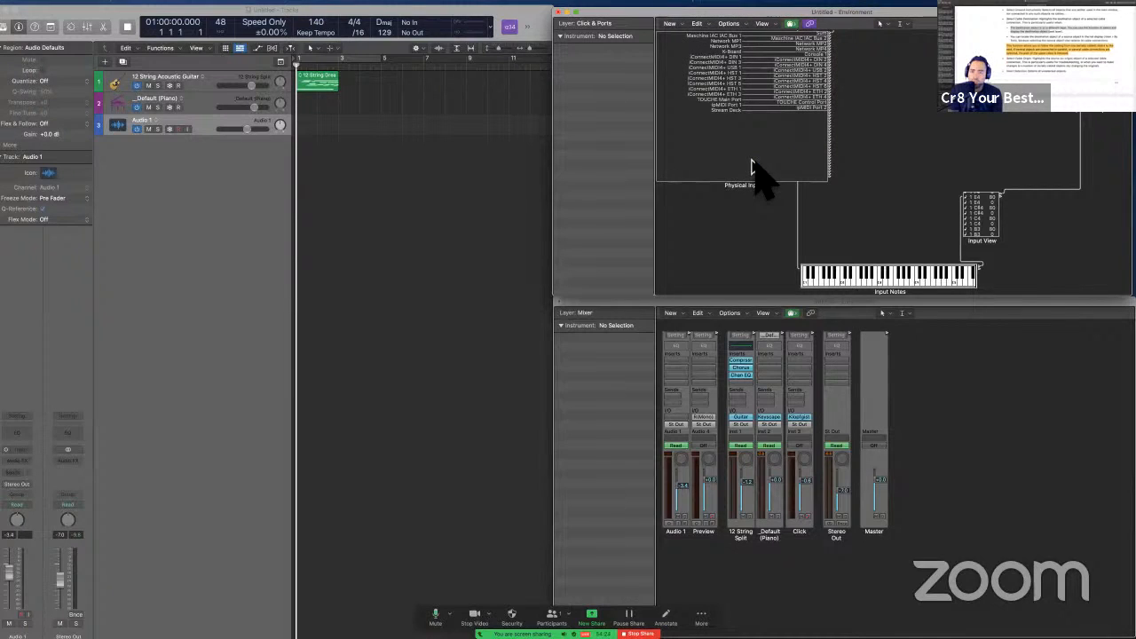
{"action": "left_click", "coordinate": [761, 134]}
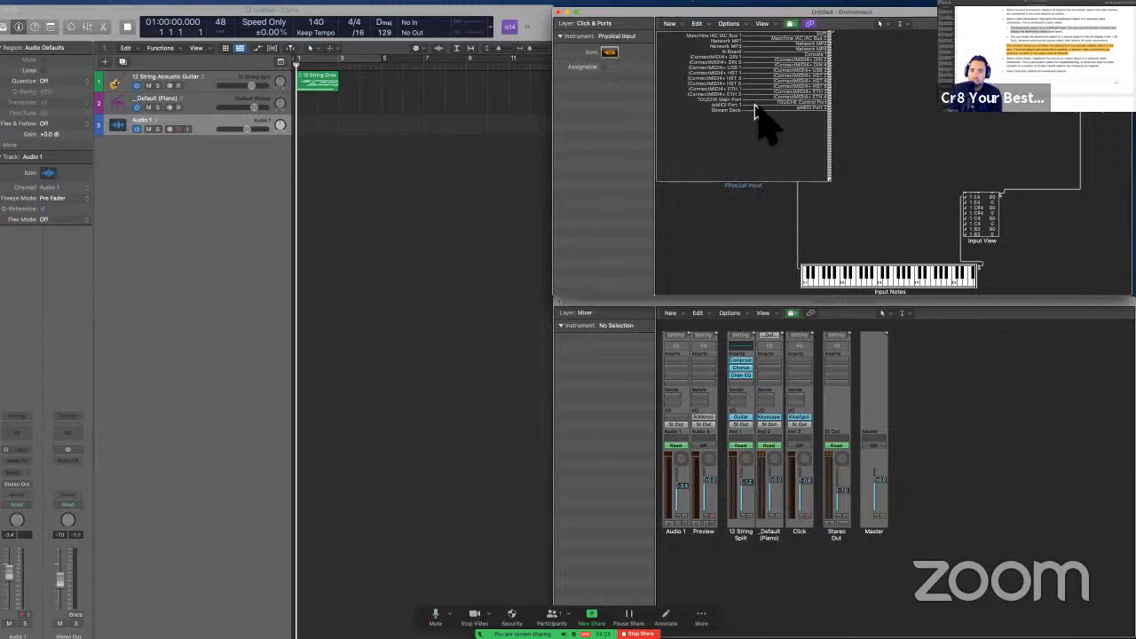
{"action": "key", "text": "shift"}
{"action": "key", "text": "shift+d"}
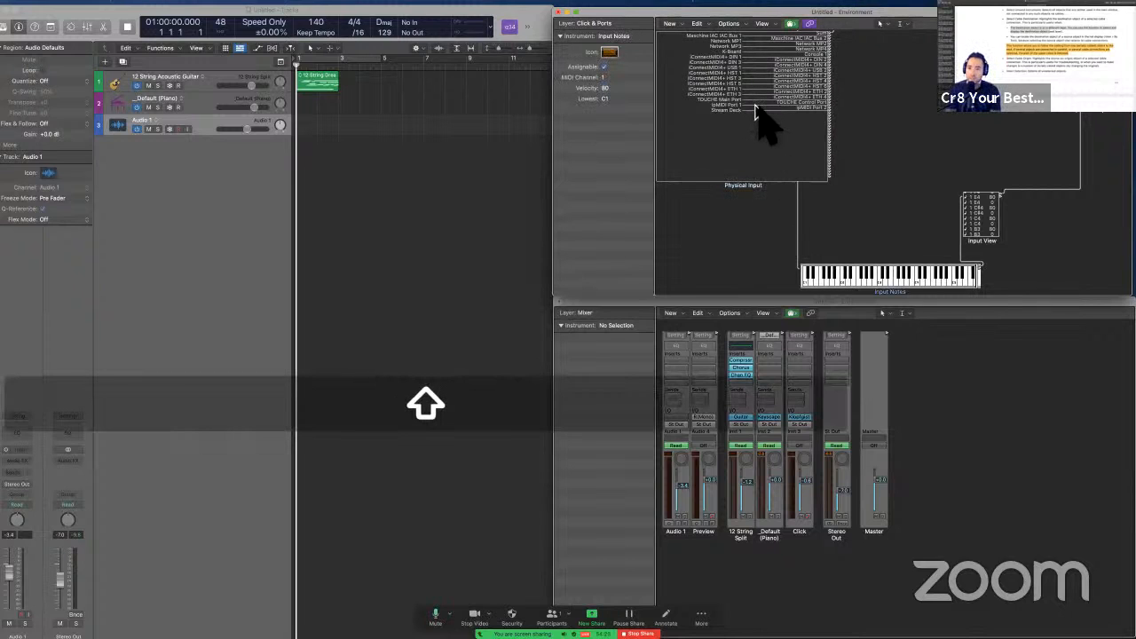
Go back to the Physical Input object with Select Cable Origin and forward to Input Notes with Select Cable Destination.
{"action": "key", "text": "shift+Left"}
{"action": "key", "text": "shift+Left"}
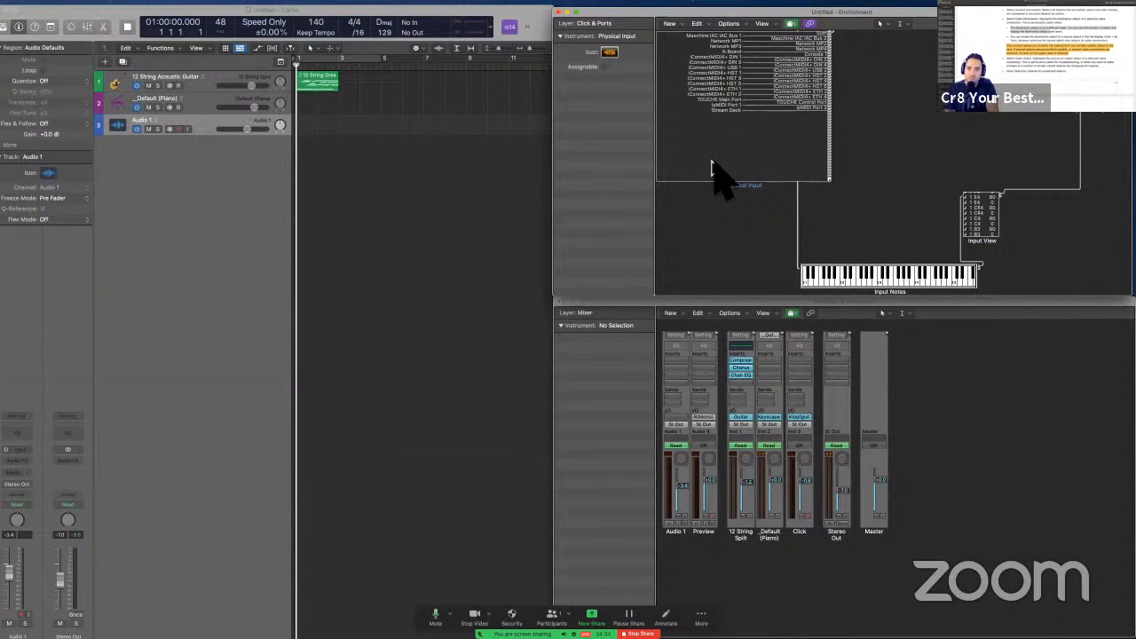
{"action": "key", "text": "shift"}
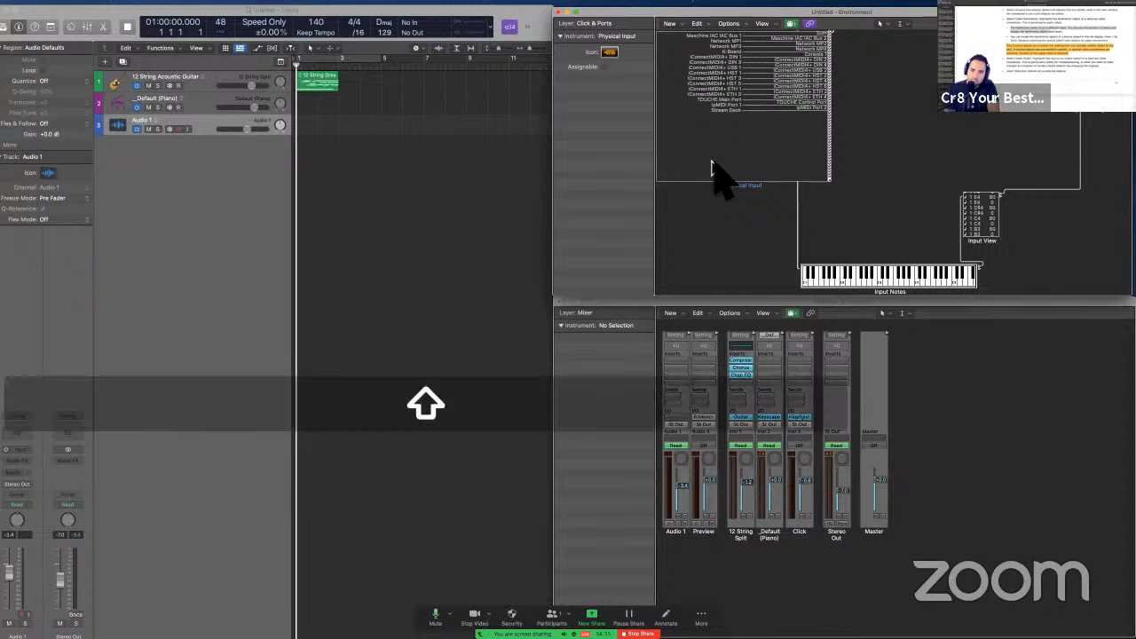
{"action": "key", "text": "shift+d"}
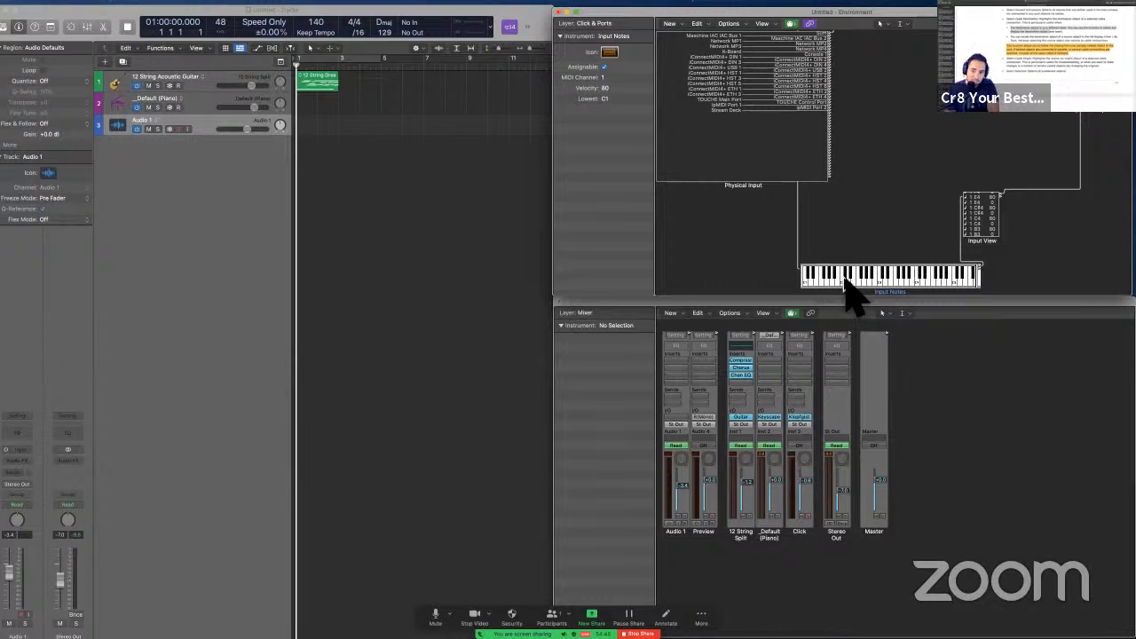
Follow the cabling from Input Notes through Input View to the Sequencer Input object with Select Cable Destination.
{"action": "key", "text": "shift"}
{"action": "left_click", "coordinate": [778, 135], "text": "shift"}
{"action": "left_click", "coordinate": [778, 135], "text": "shift"}
{"action": "key", "text": "shift+Right"}
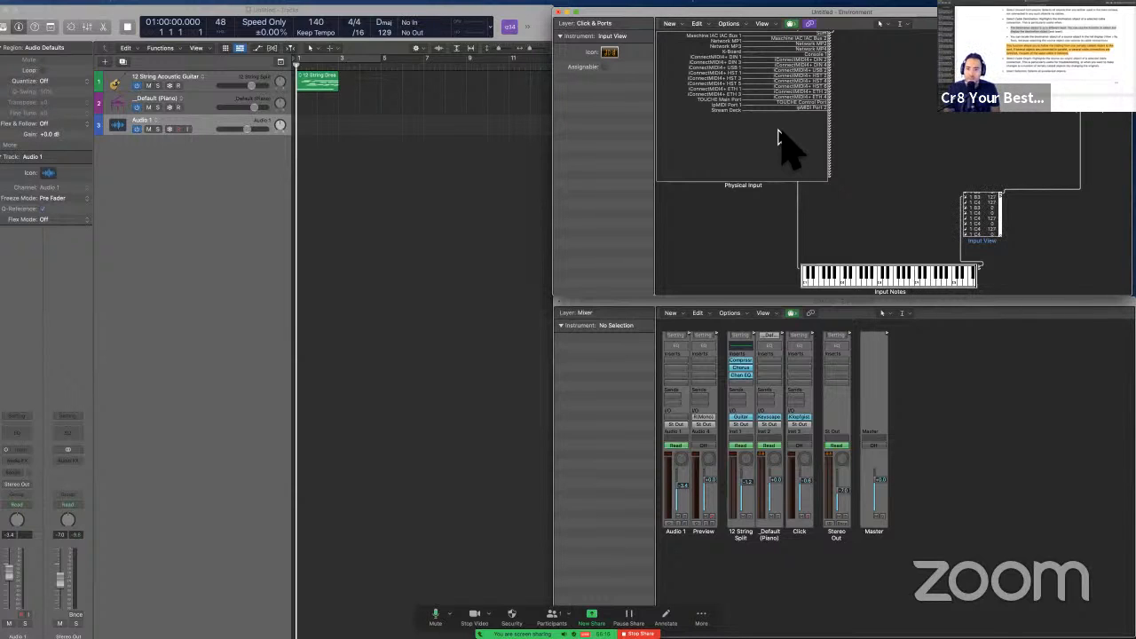
{"action": "key", "text": "shift+Right"}
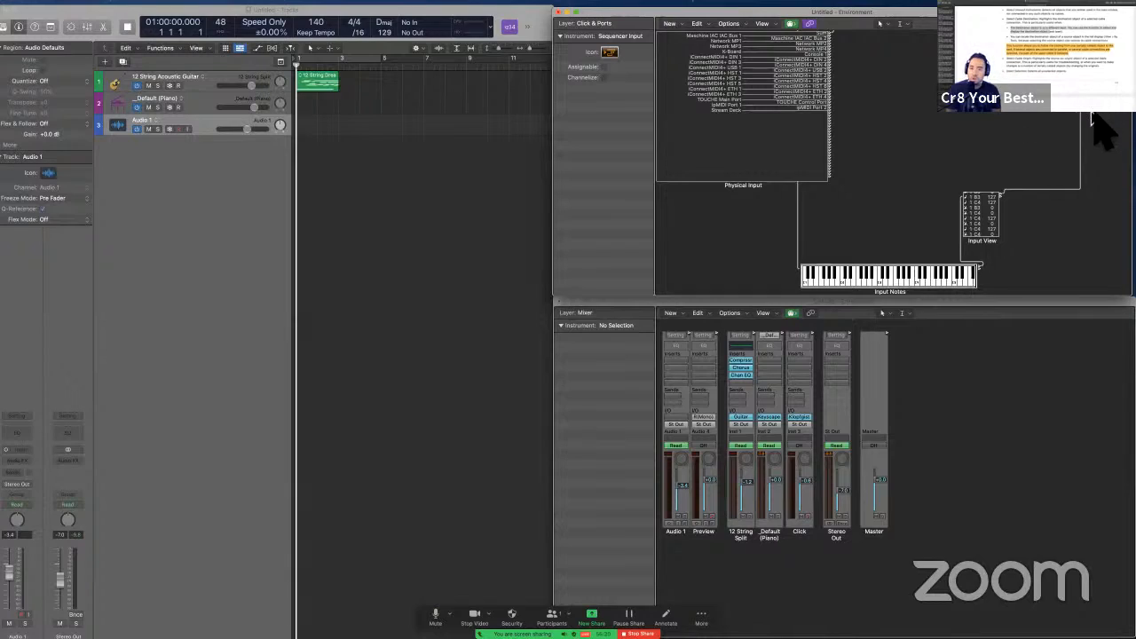
Read the user guide's entries on Select Cable Origin and Invert Selection and return to Logic Pro.
{"action": "key", "text": "ctrl+Left"}
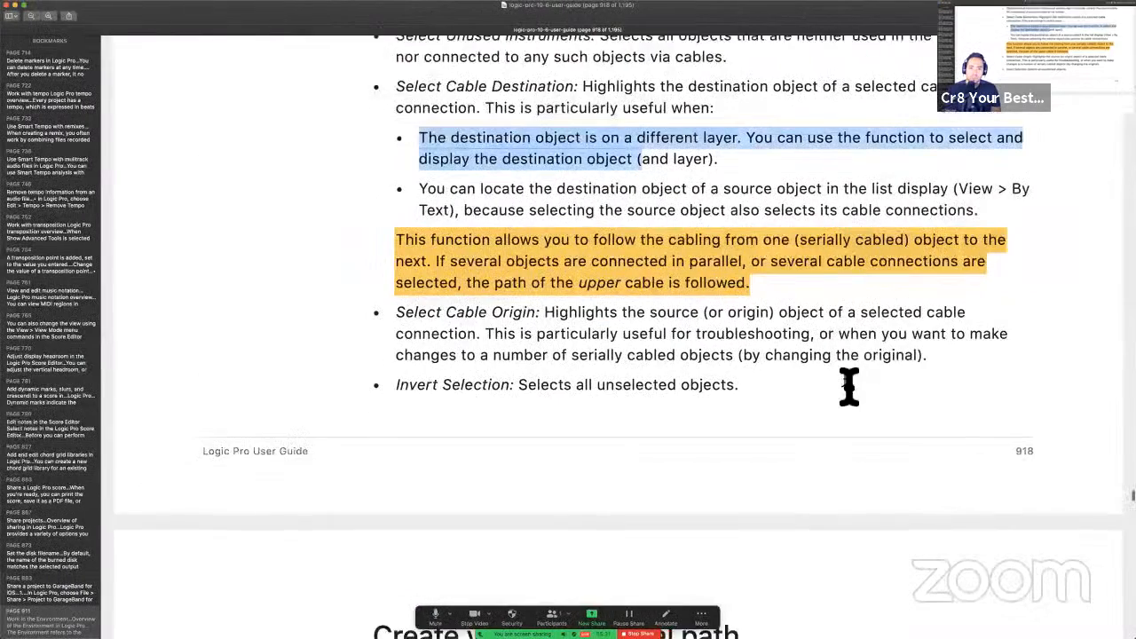
{"action": "scroll", "coordinate": [849, 386], "scroll_direction": "down", "scroll_amount": 5}
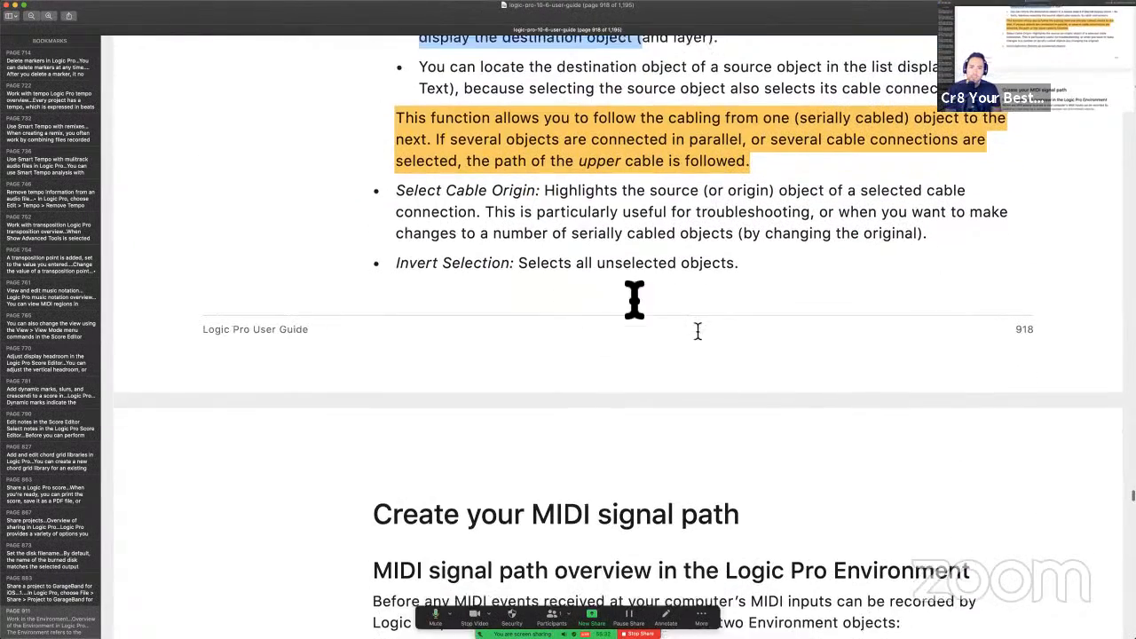
{"action": "scroll", "coordinate": [633, 299], "scroll_direction": "down", "scroll_amount": 1}
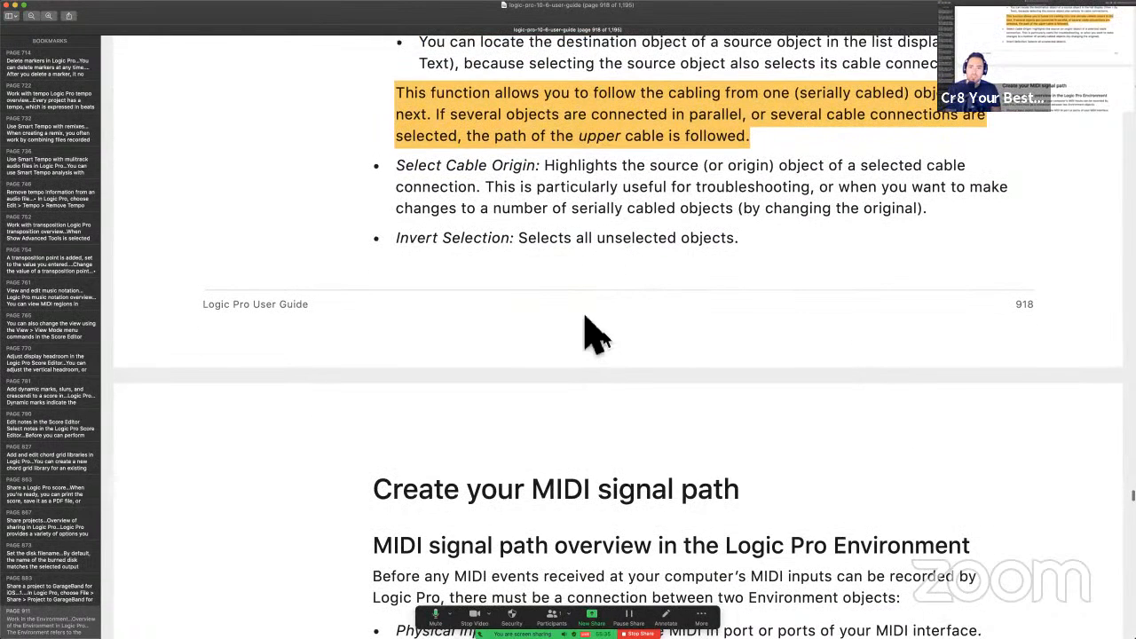
{"action": "key", "text": "ctrl+Right"}
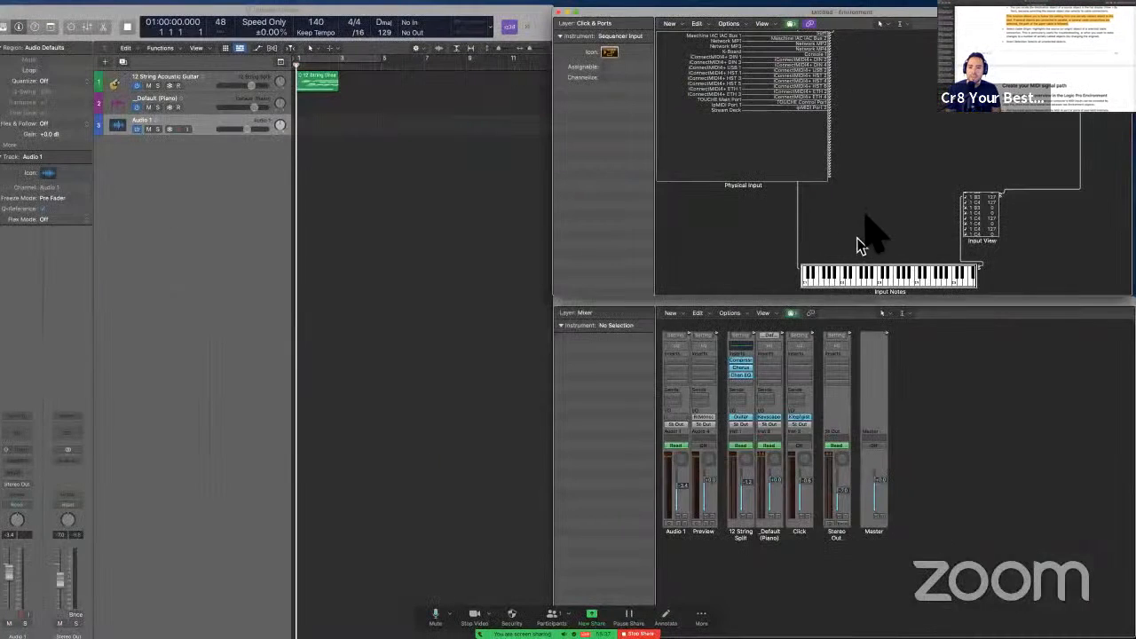
Select the Input View object in the Click & Ports layer and invert the selection.
{"action": "left_click", "coordinate": [982, 235]}
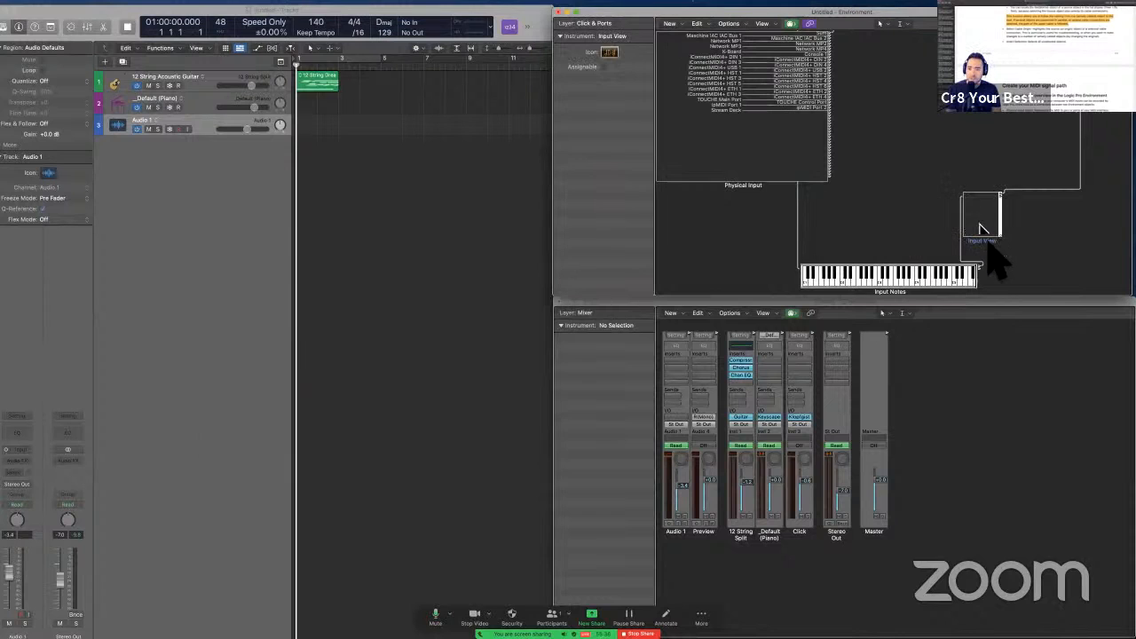
{"action": "key", "text": "shift"}
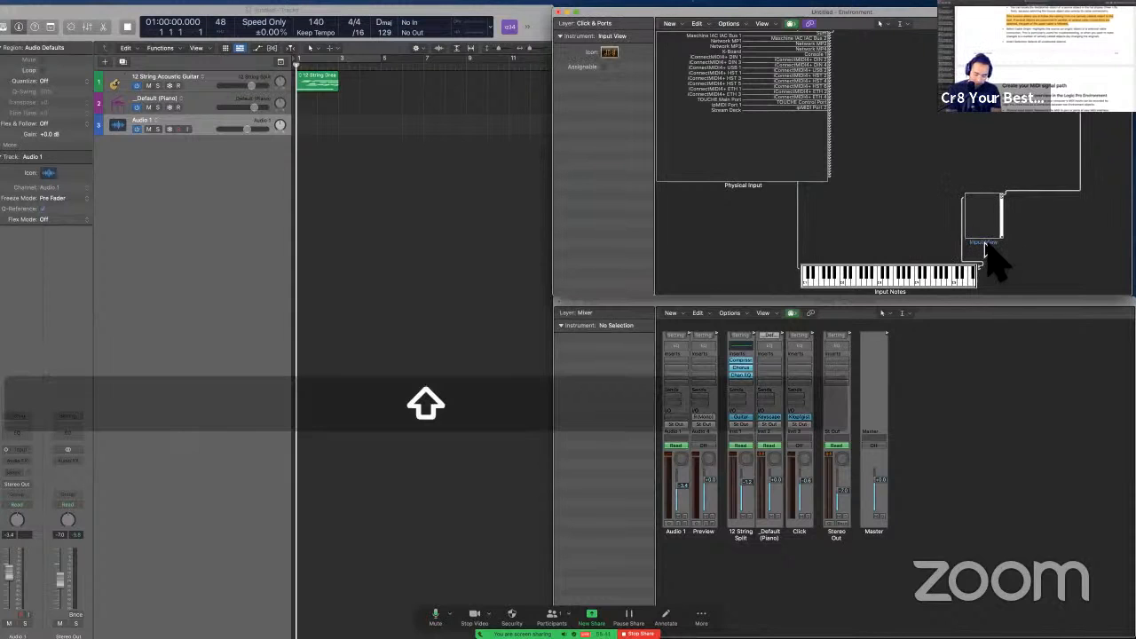
{"action": "key", "text": "shift+i"}
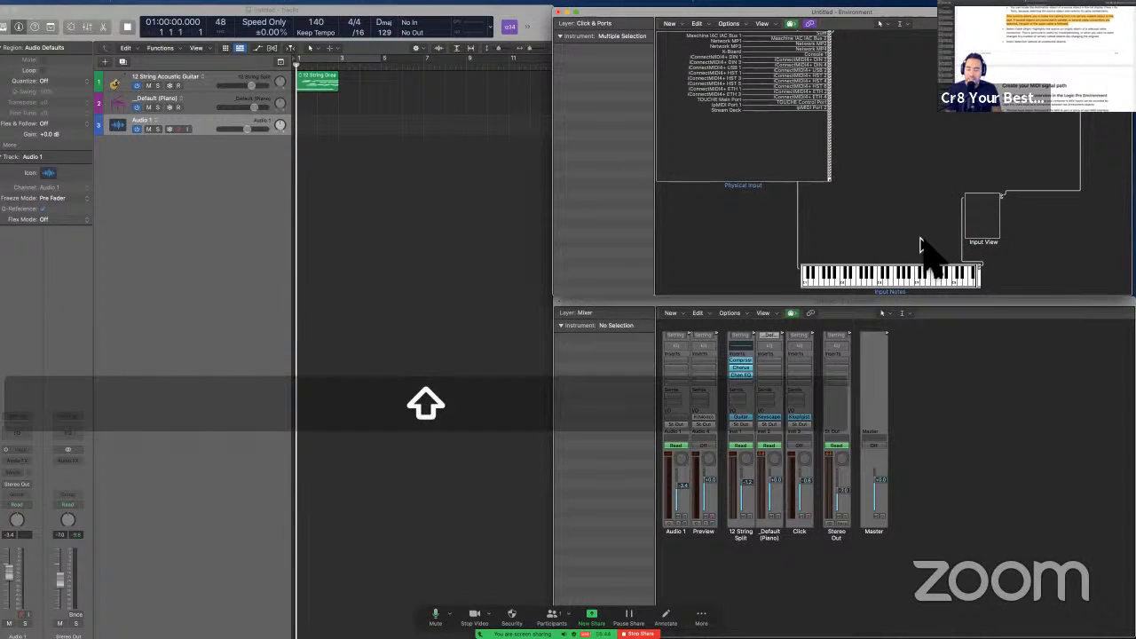
Switch to the user guide, go to the MIDI signal path overview, and switch to the camera app to show the presenter over the page.
{"action": "key", "text": "ctrl+Left"}
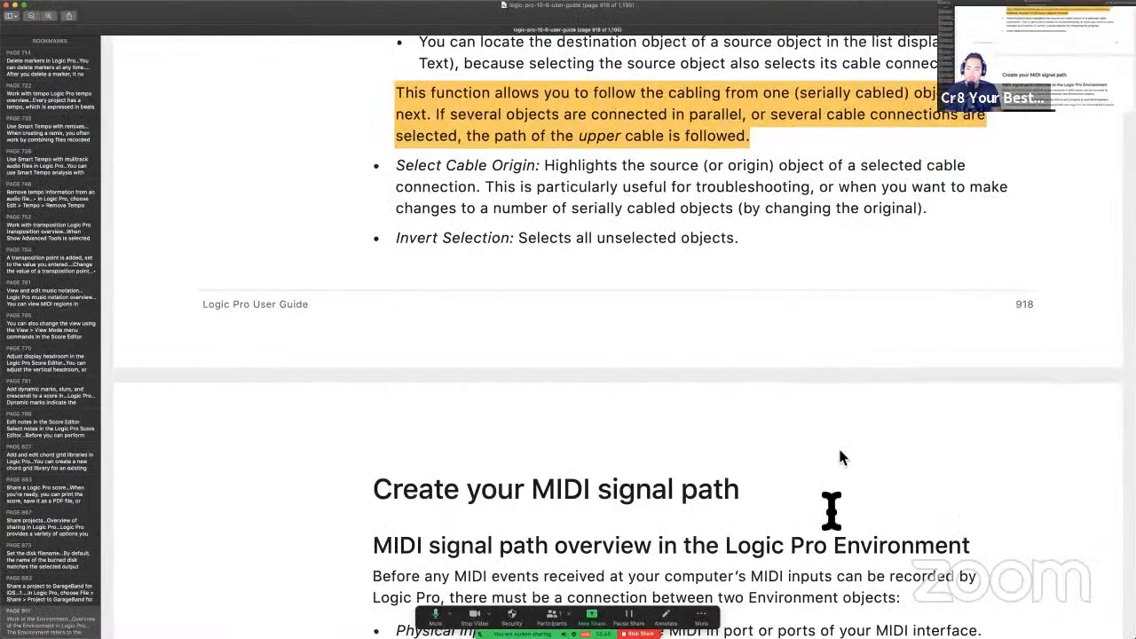
{"action": "scroll", "coordinate": [832, 512], "scroll_direction": "down", "scroll_amount": 3}
{"action": "scroll", "coordinate": [832, 512], "scroll_direction": "down", "scroll_amount": 5}
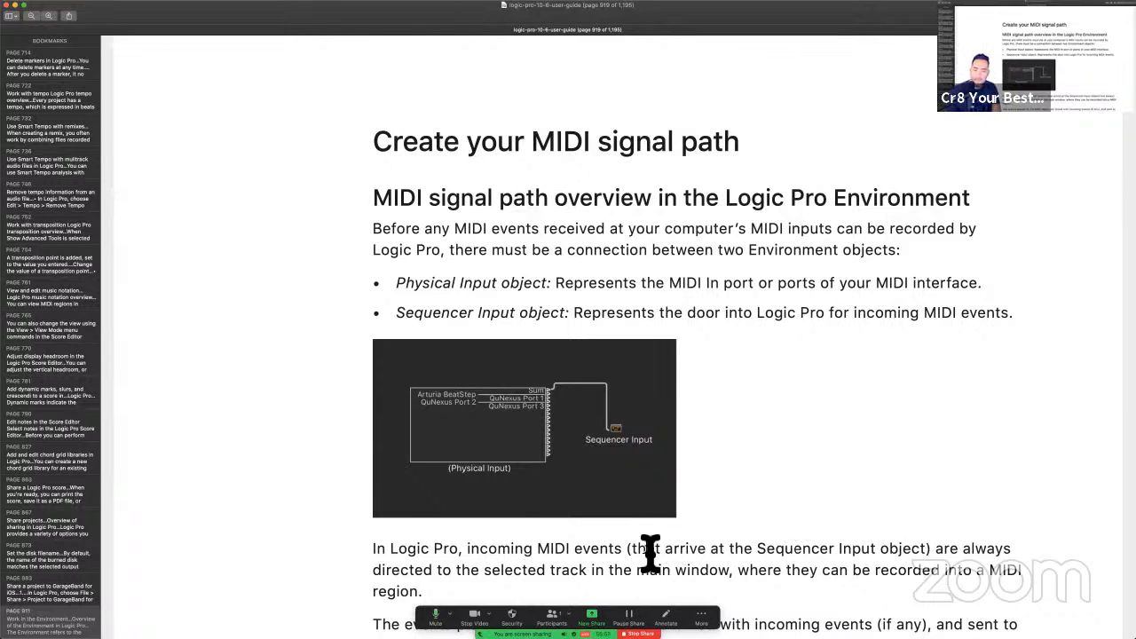
{"action": "key", "text": "ctrl+Left"}
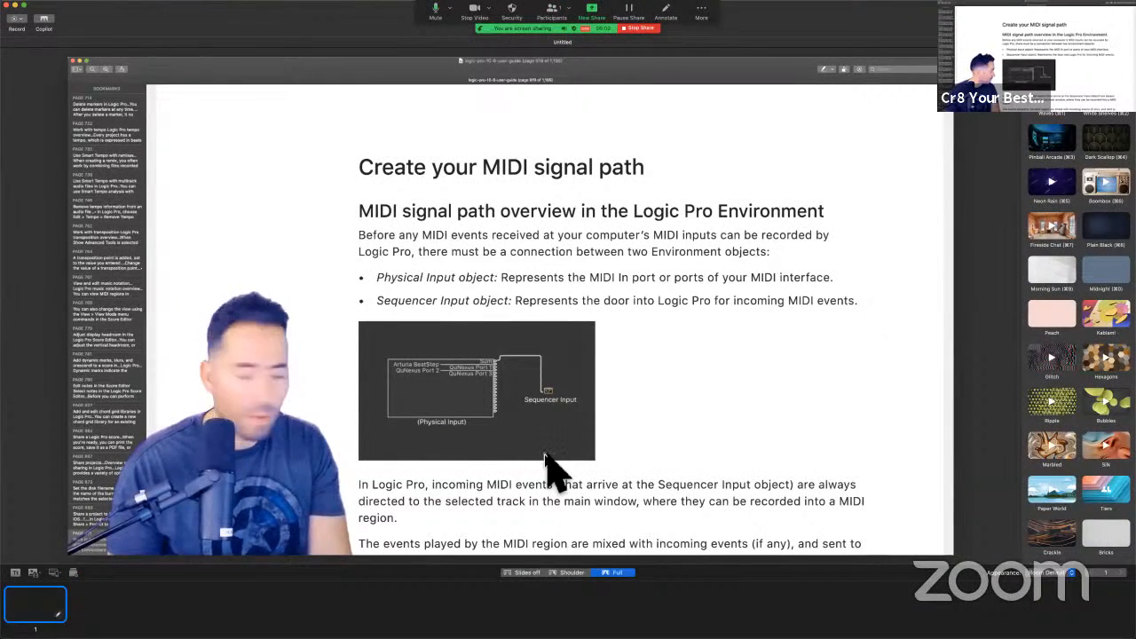
{"action": "key", "text": "a"}
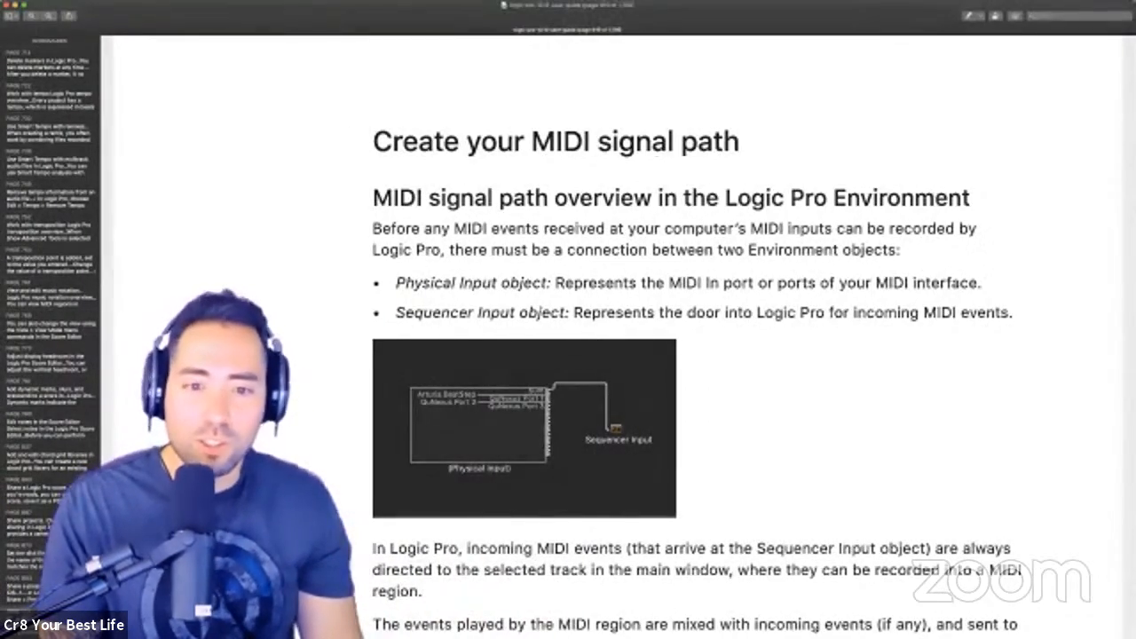
Read the guide's overview of inserting objects between the Physical Input and Sequencer Input objects and between a track and its destination.
{"action": "scroll", "coordinate": [612, 355], "scroll_direction": "down", "scroll_amount": 2}
{"action": "scroll", "coordinate": [696, 355], "scroll_direction": "down", "scroll_amount": 10}
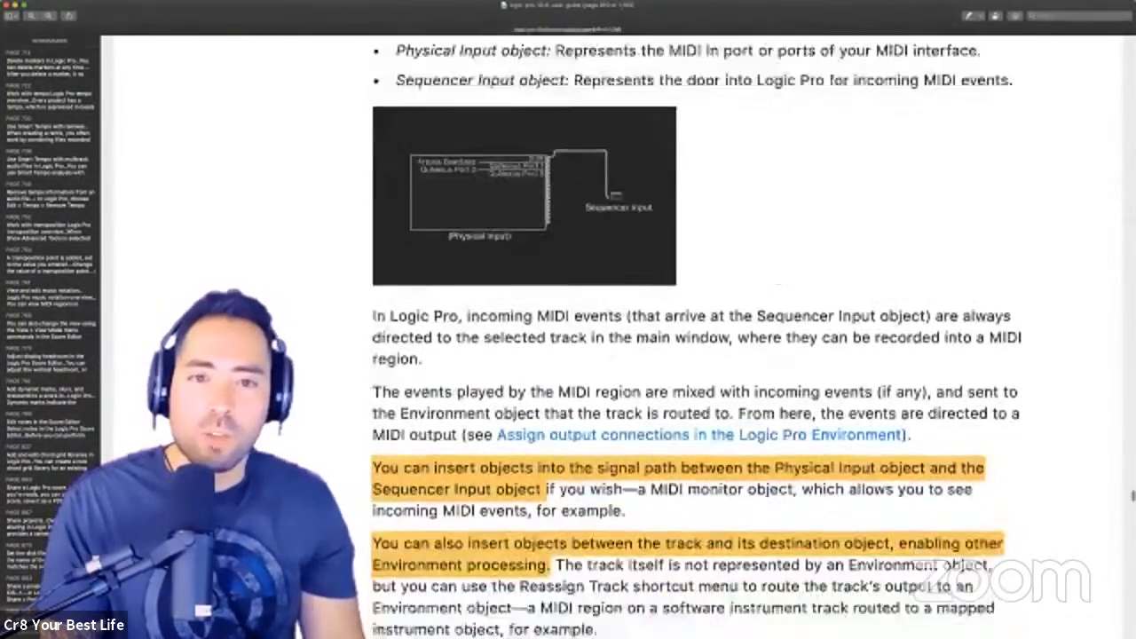
{"action": "scroll", "coordinate": [697, 355], "scroll_direction": "up", "scroll_amount": 1}
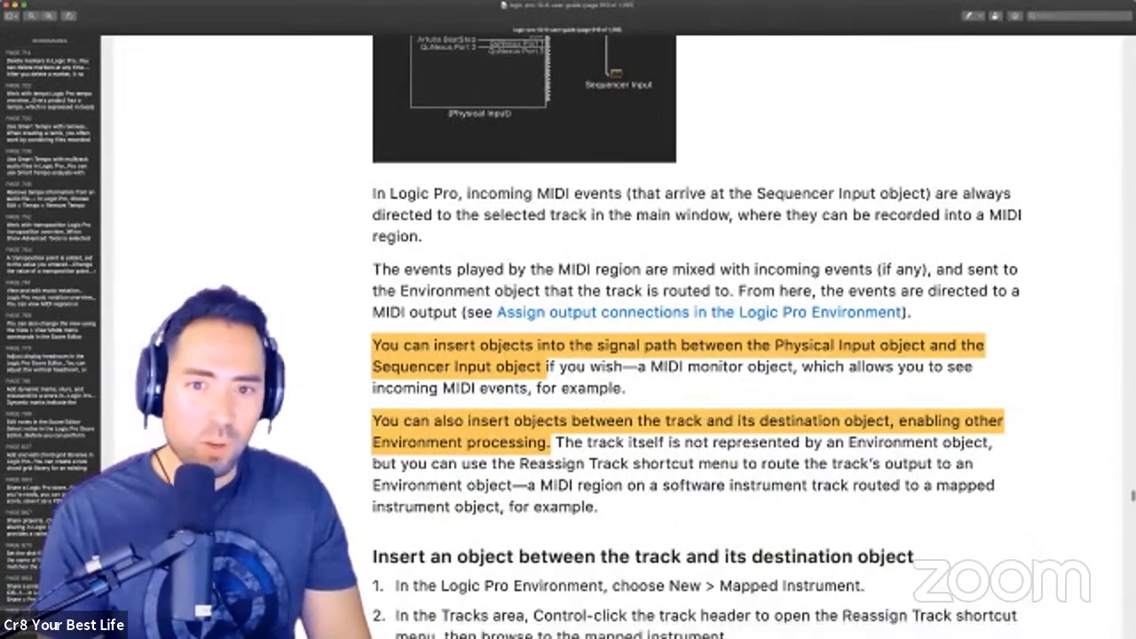
{"action": "scroll", "coordinate": [692, 355], "scroll_direction": "down", "scroll_amount": 3}
{"action": "scroll", "coordinate": [692, 355], "scroll_direction": "down", "scroll_amount": 1}
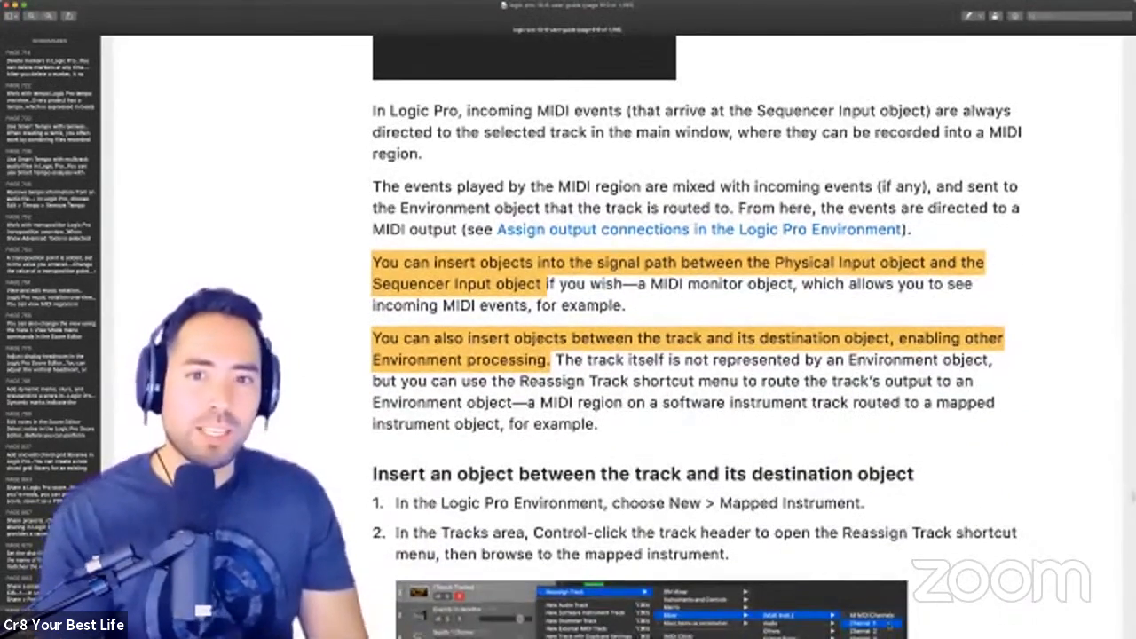
{"action": "scroll", "coordinate": [692, 355], "scroll_direction": "down", "scroll_amount": 1}
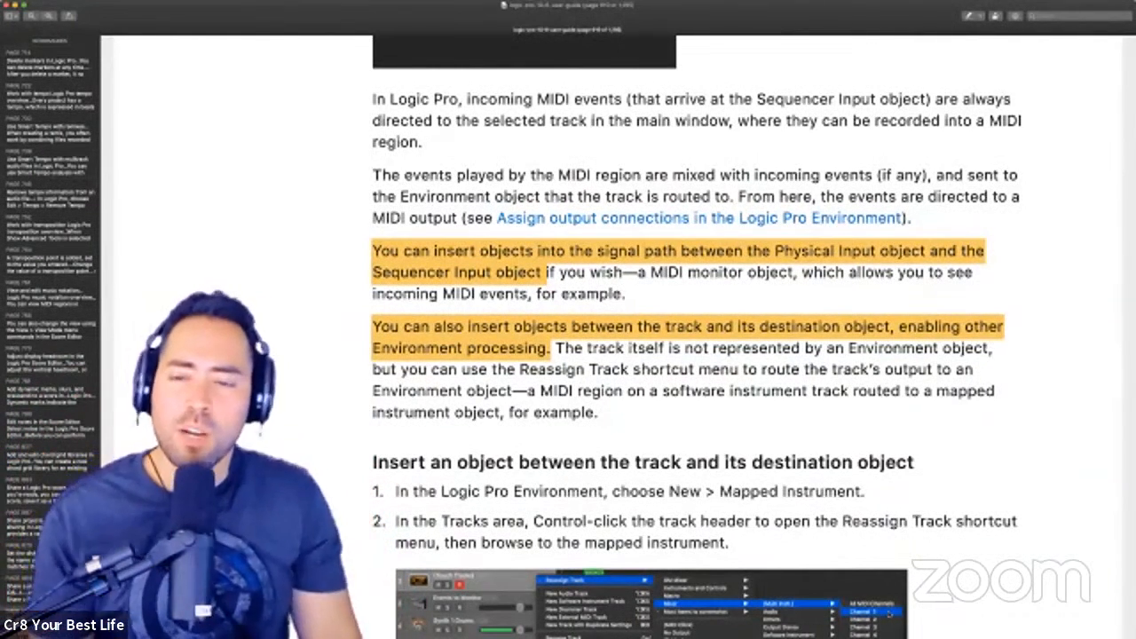
{"action": "scroll", "coordinate": [692, 337], "scroll_direction": "down", "scroll_amount": 2}
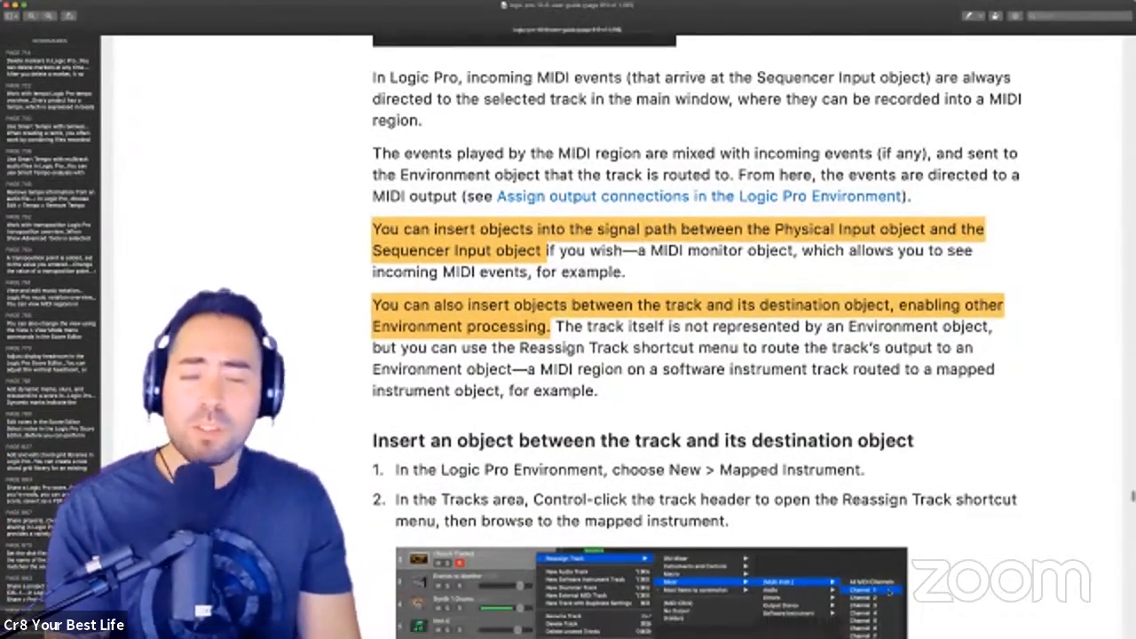
Read the section on inserting an object between the track and its destination object, and highlight the text of its first instruction.
{"action": "scroll", "coordinate": [692, 337], "scroll_direction": "down", "scroll_amount": 4}
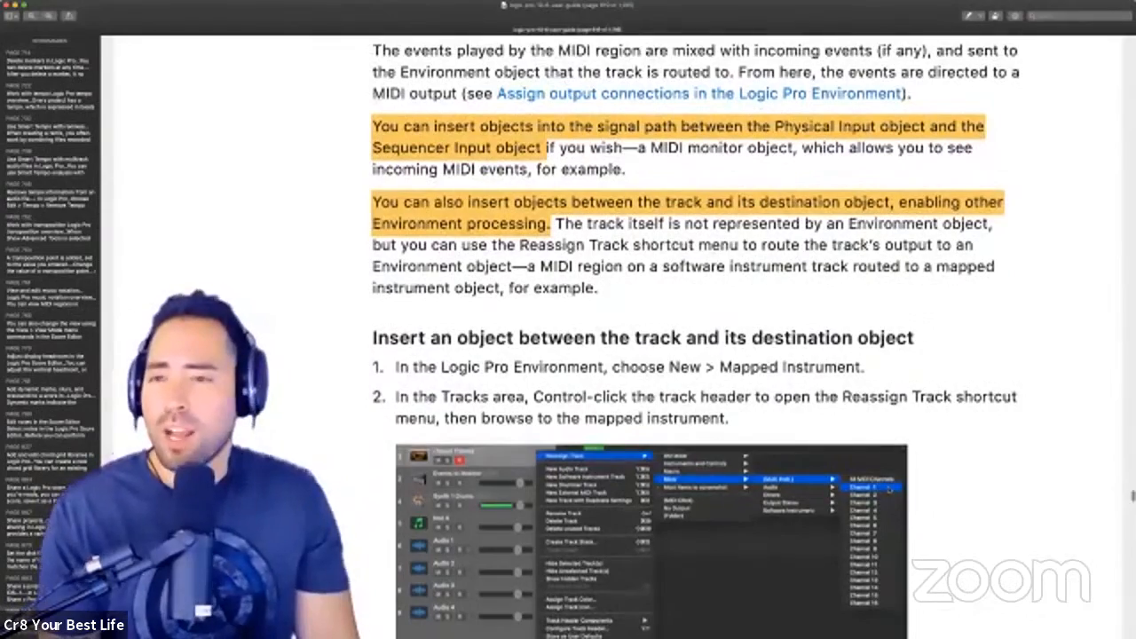
{"action": "scroll", "coordinate": [692, 337], "scroll_direction": "down", "scroll_amount": 3}
{"action": "scroll", "coordinate": [693, 337], "scroll_direction": "down", "scroll_amount": 1}
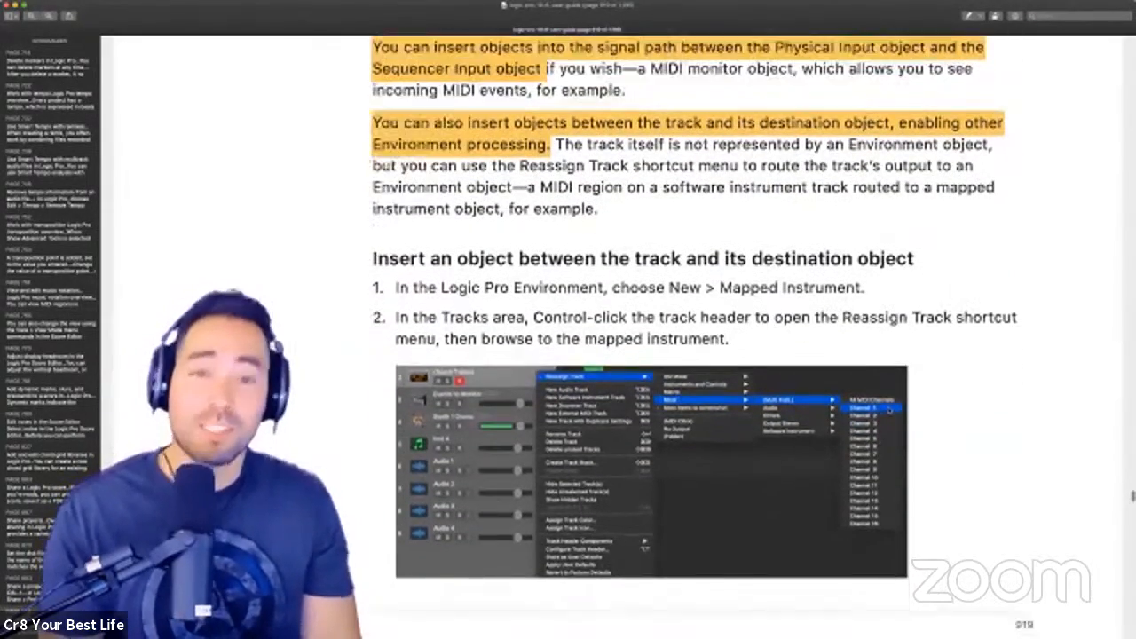
{"action": "scroll", "coordinate": [692, 337], "scroll_direction": "down", "scroll_amount": 1}
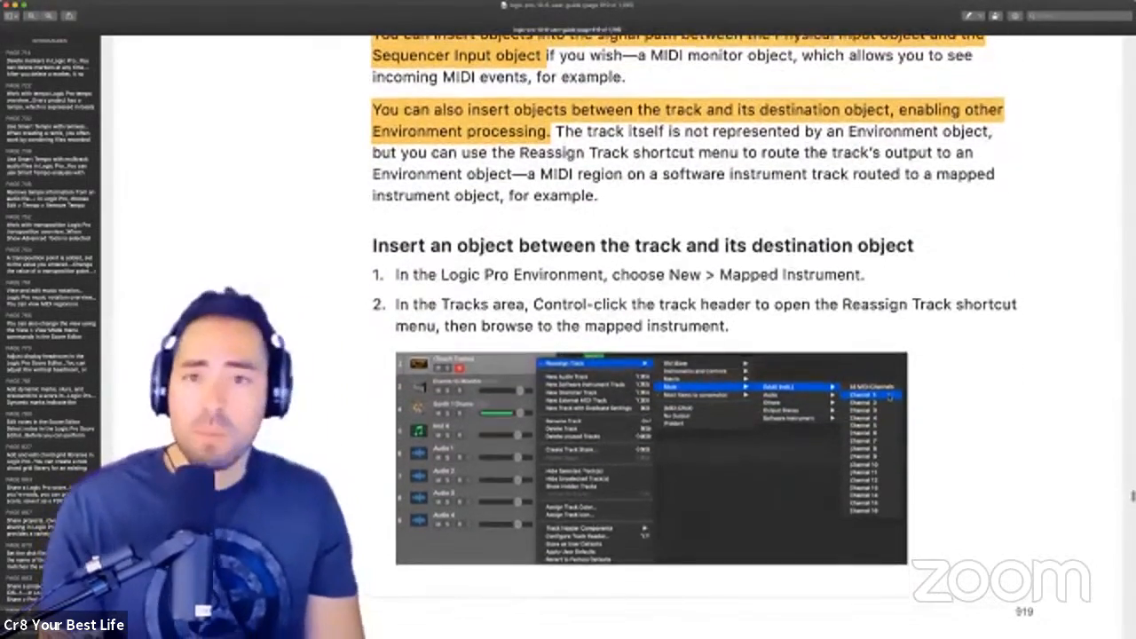
{"action": "scroll", "coordinate": [692, 337], "scroll_direction": "down", "scroll_amount": 2}
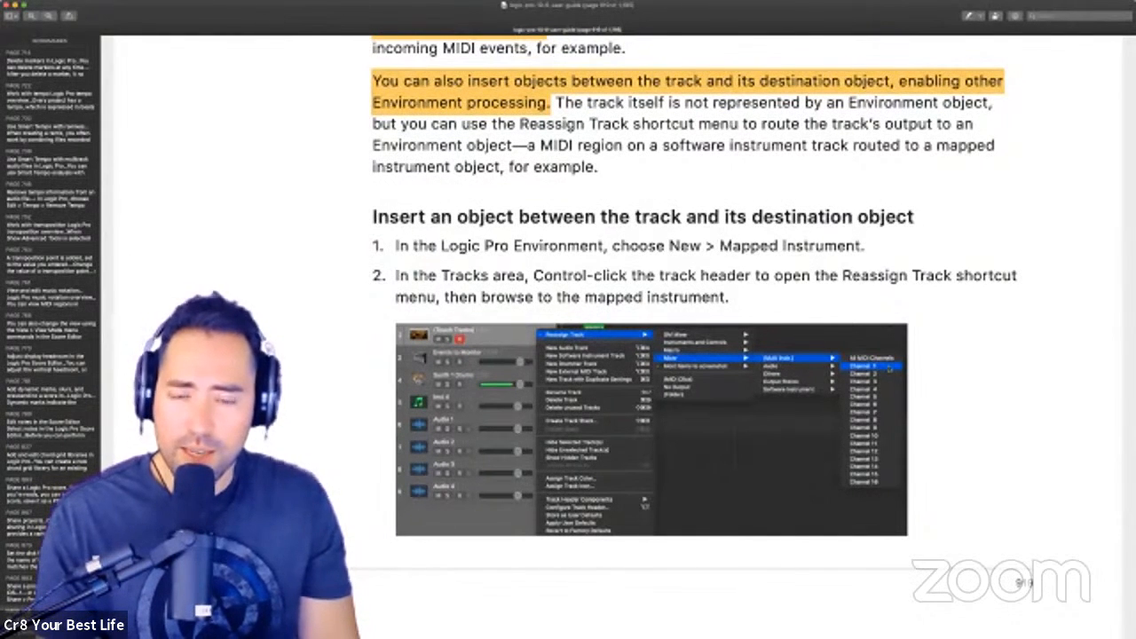
{"action": "scroll", "coordinate": [692, 337], "scroll_direction": "down", "scroll_amount": 3}
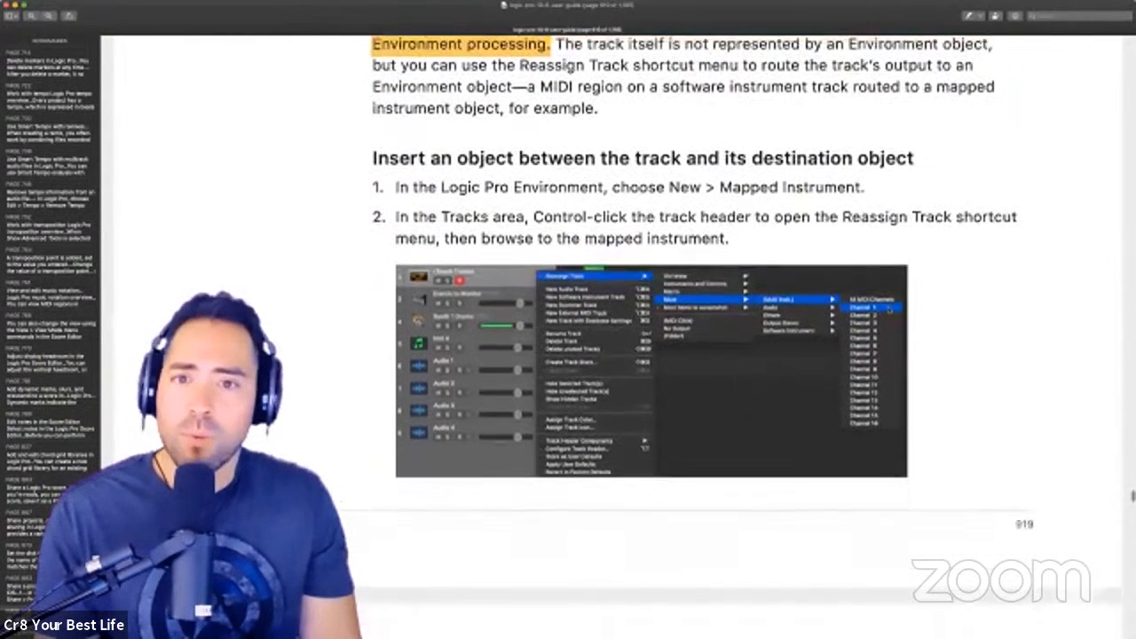
{"action": "left_click_drag", "start_coordinate": [719, 184], "coordinate": [863, 184]}
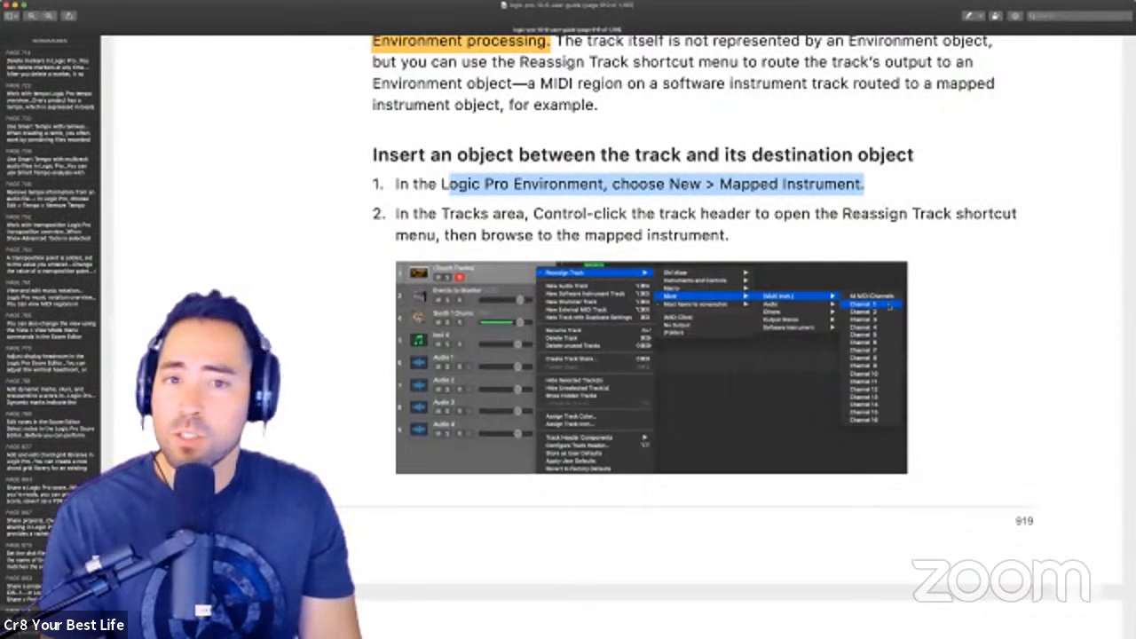
Return to Logic Pro and create a new Mapped Instrument object in the Mixer layer.
{"action": "key", "text": "ctrl+Left"}
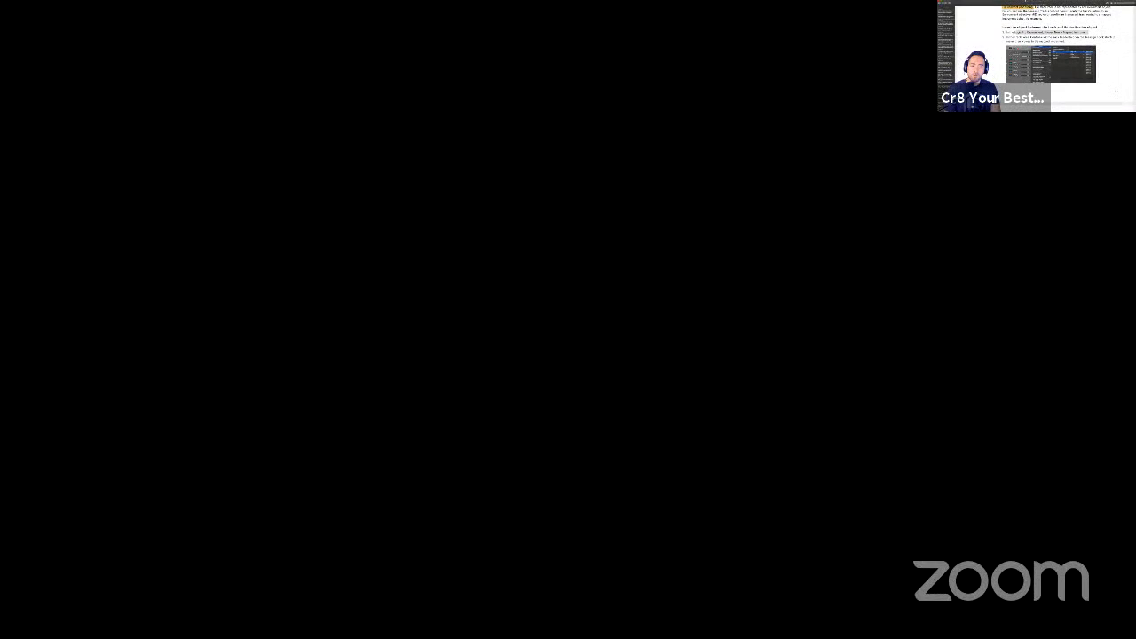
{"action": "key", "text": "ctrl+Right"}
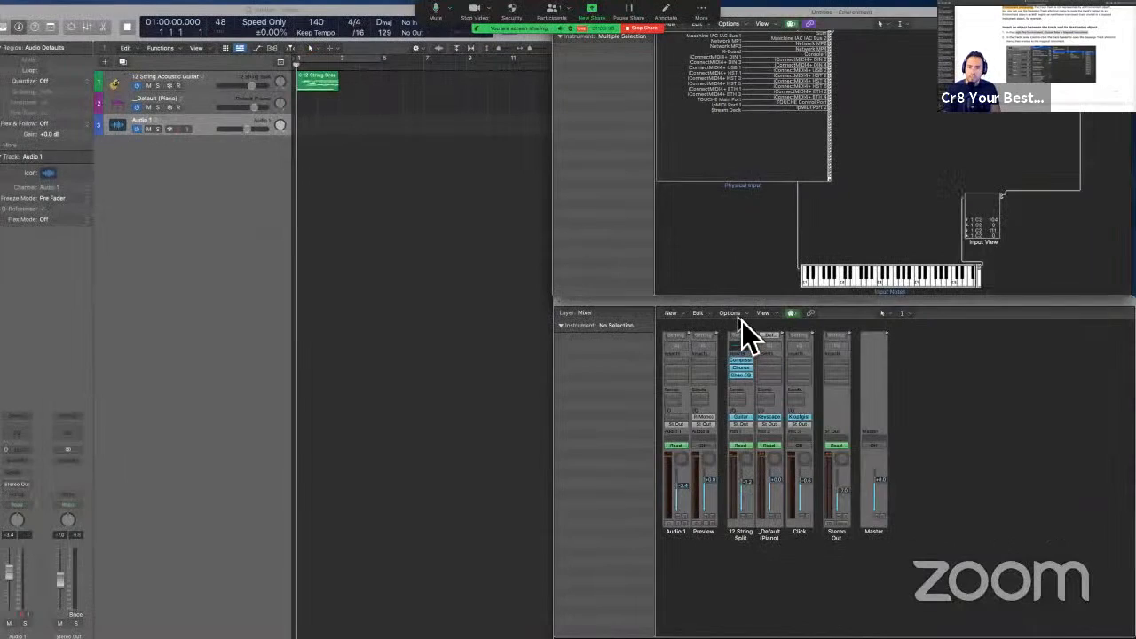
{"action": "key", "text": "ctrl+Left"}
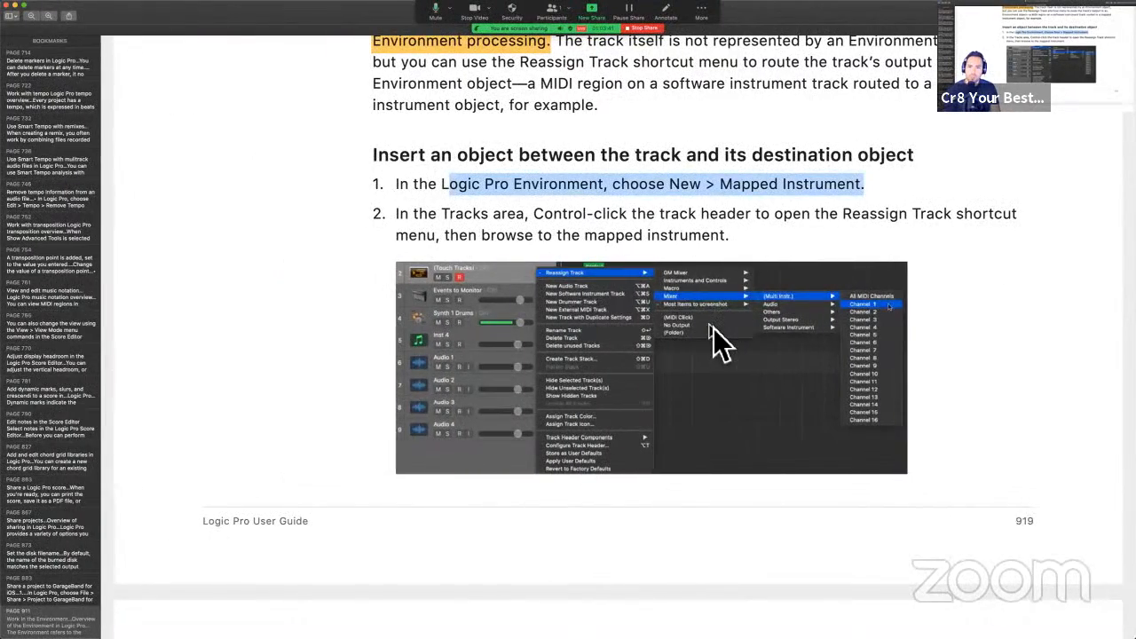
{"action": "key", "text": "ctrl+Right"}
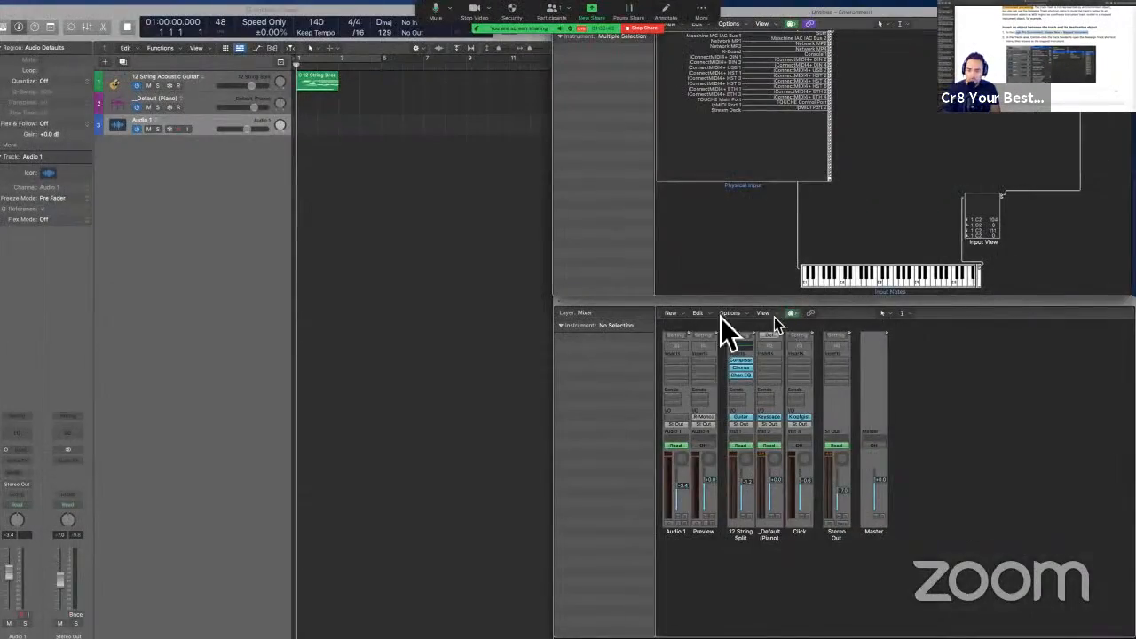
{"action": "left_click", "coordinate": [694, 313]}
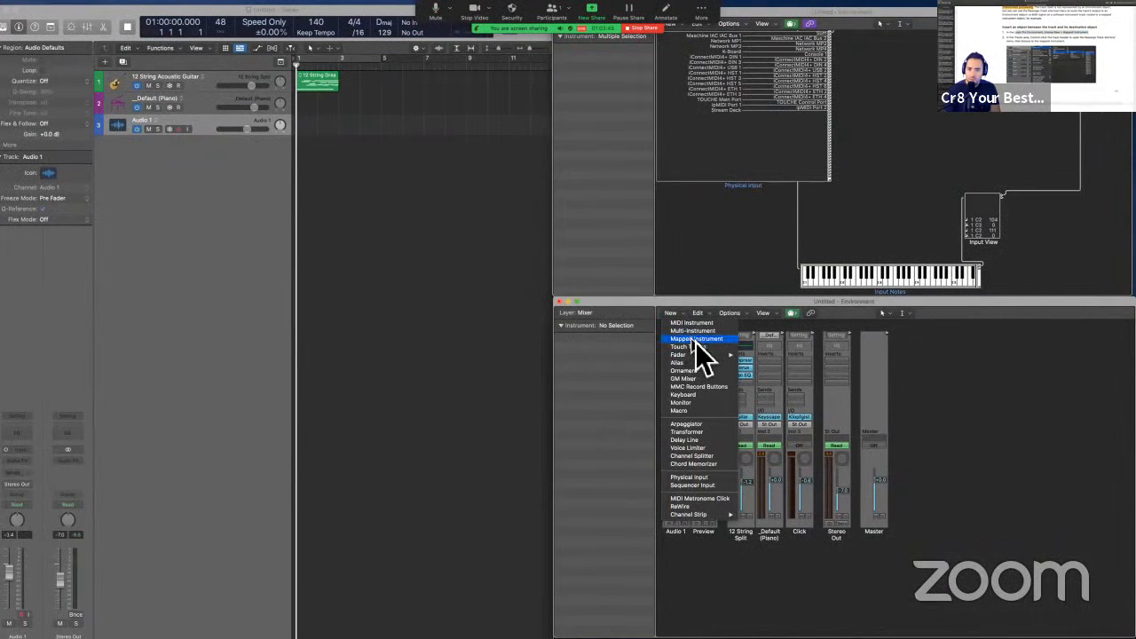
{"action": "left_click", "coordinate": [694, 340]}
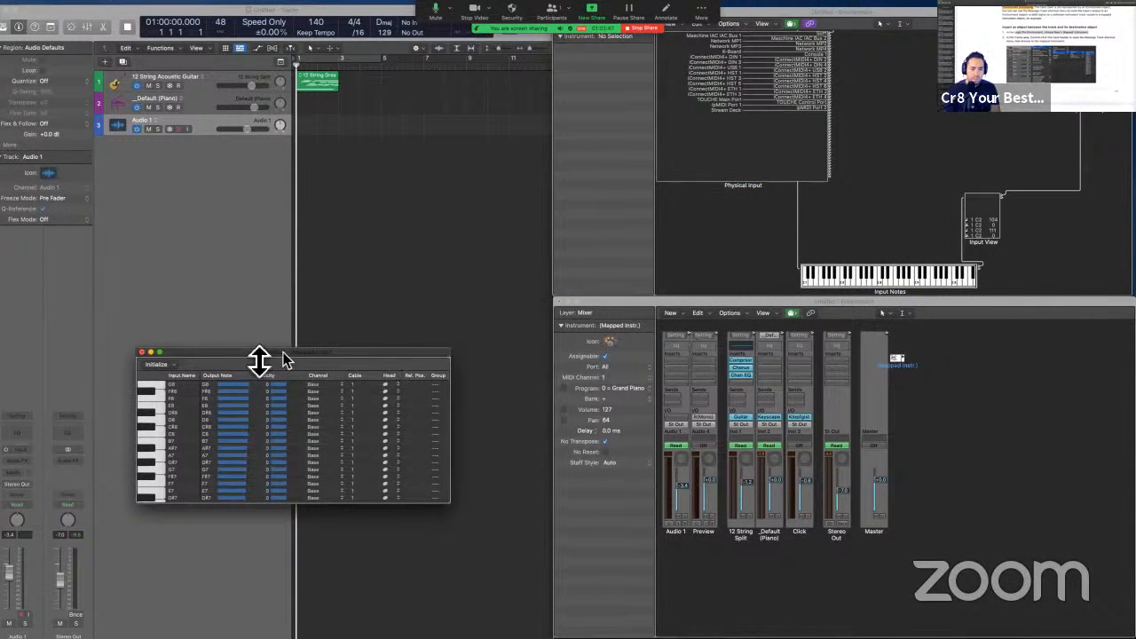
Move the mapped instrument's note mapping window clear of the new object, and place the object in the empty space beside the Master strip.
{"action": "left_click_drag", "start_coordinate": [288, 356], "coordinate": [617, 268]}
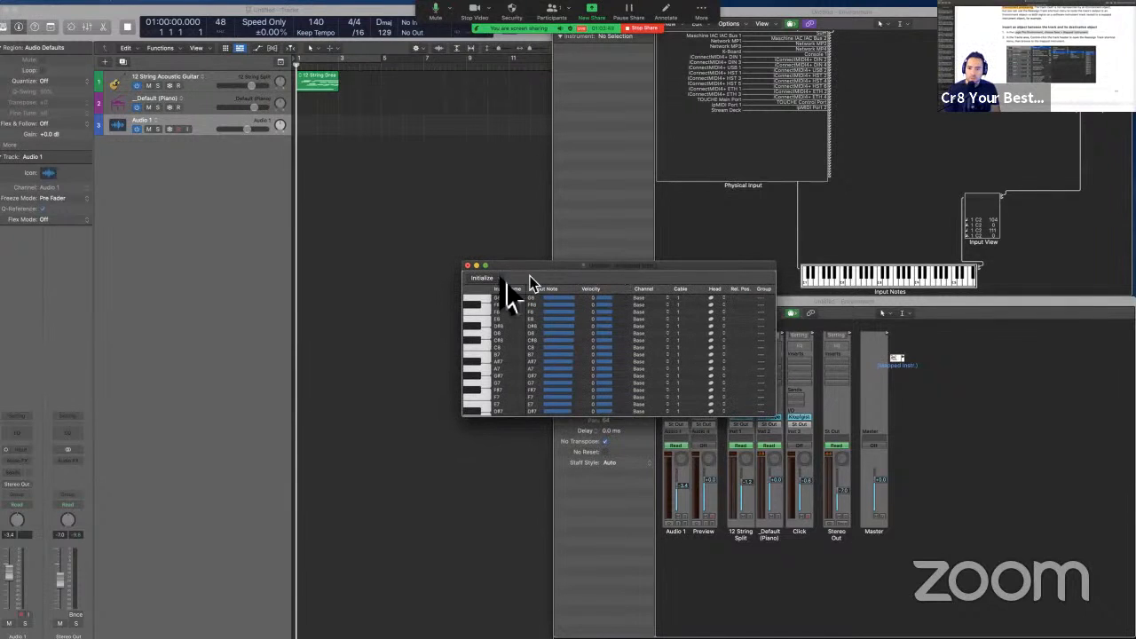
{"action": "left_click_drag", "start_coordinate": [505, 266], "coordinate": [856, 468]}
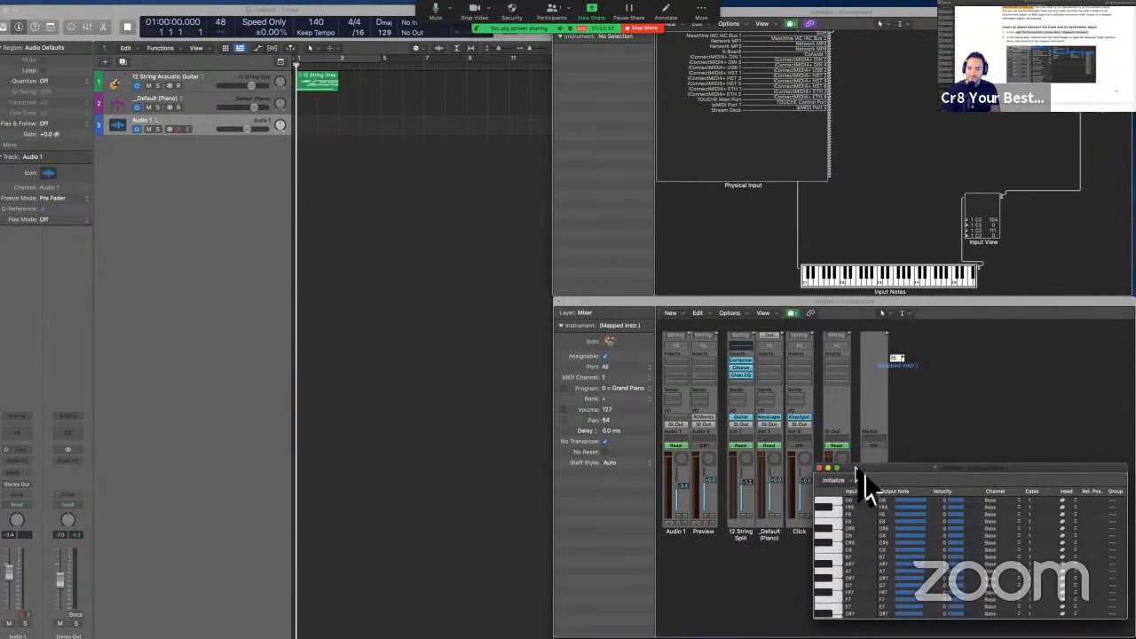
{"action": "left_click_drag", "start_coordinate": [897, 360], "coordinate": [932, 367]}
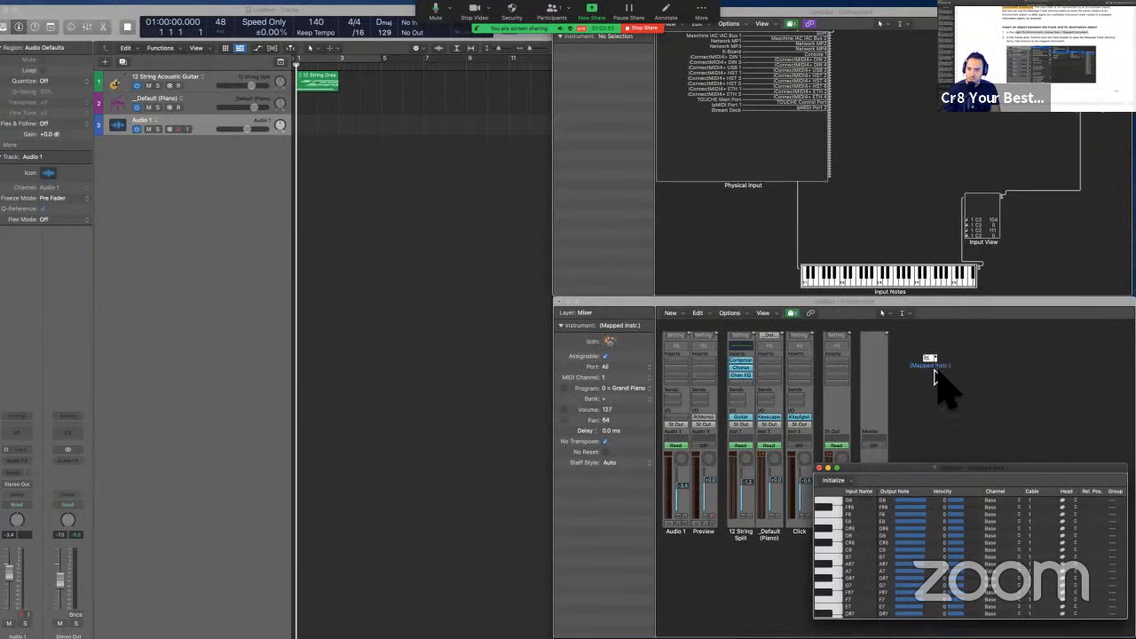
Read the guide's instruction on reassigning a track, and examine the Reassign Track options for the Audio 1 track in Logic Pro.
{"action": "key", "text": "ctrl+Left"}
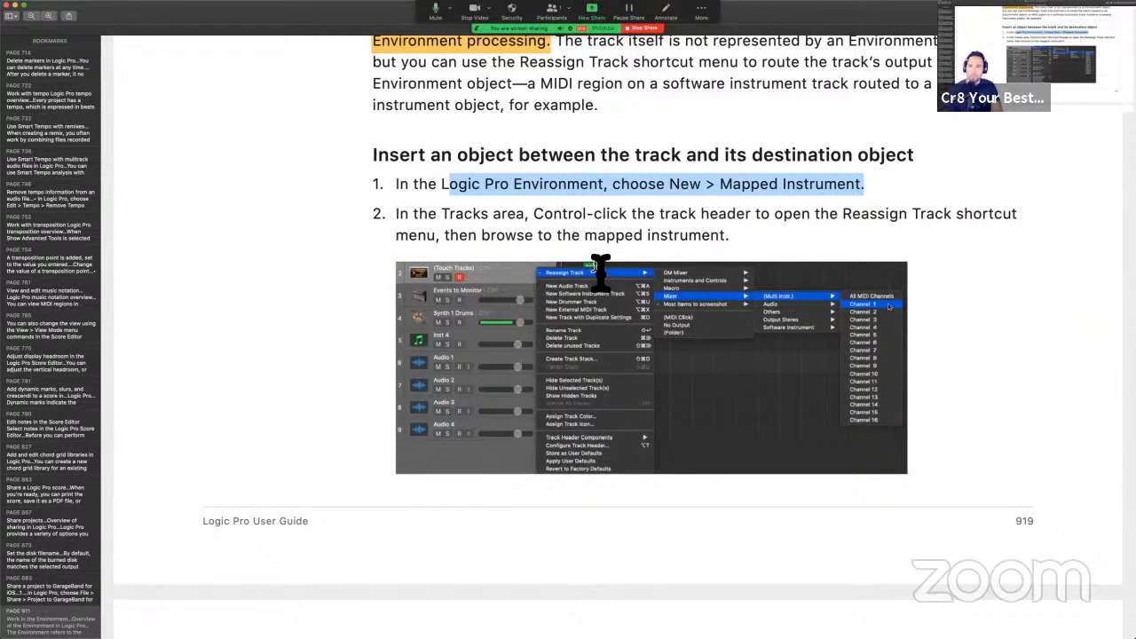
{"action": "key", "text": "ctrl+Right"}
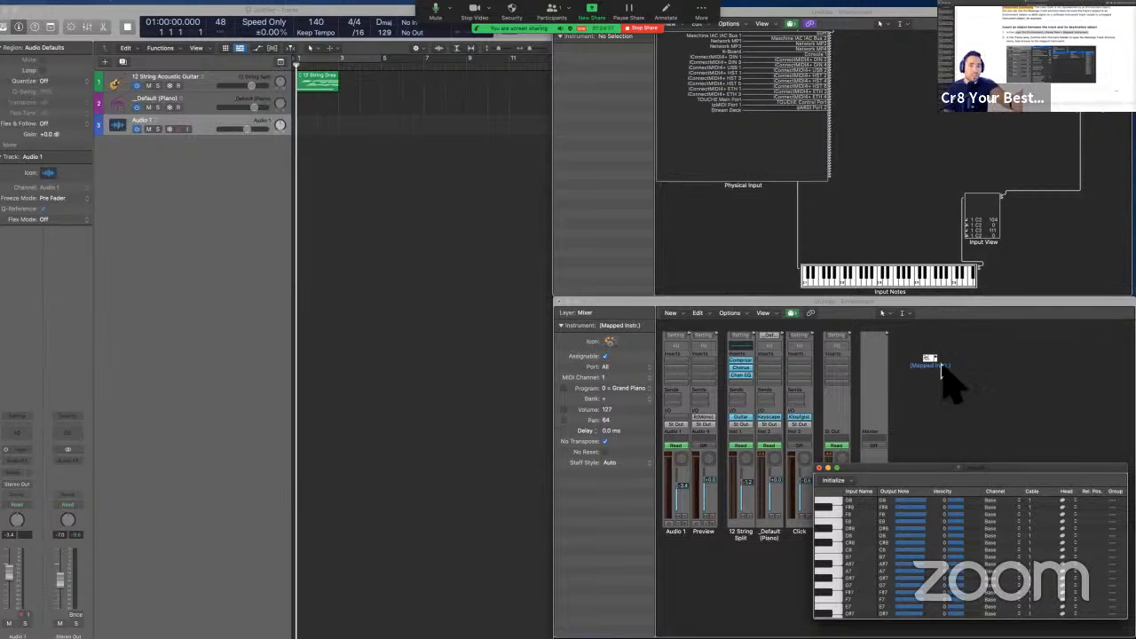
{"action": "right_click", "coordinate": [202, 124]}
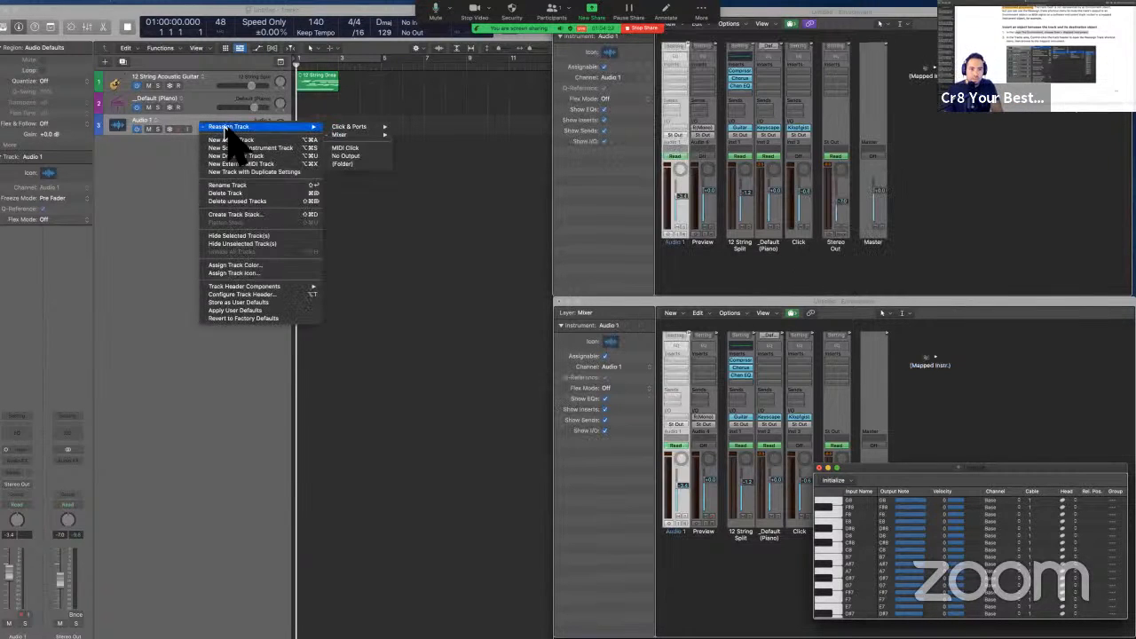
{"action": "left_click", "coordinate": [177, 133]}
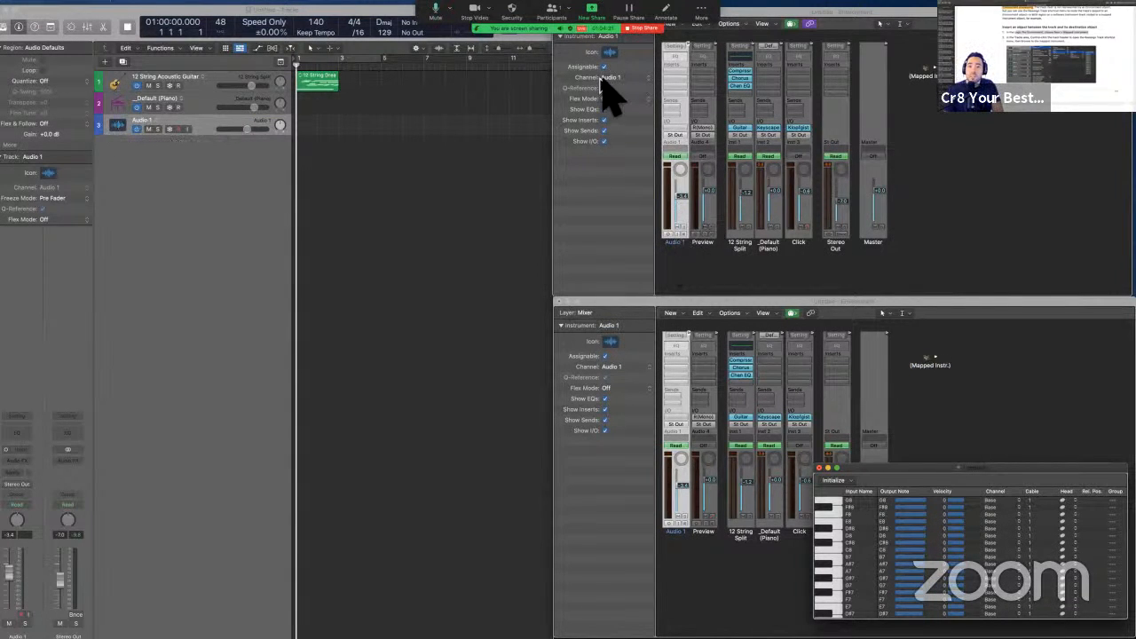
{"action": "right_click", "coordinate": [196, 123]}
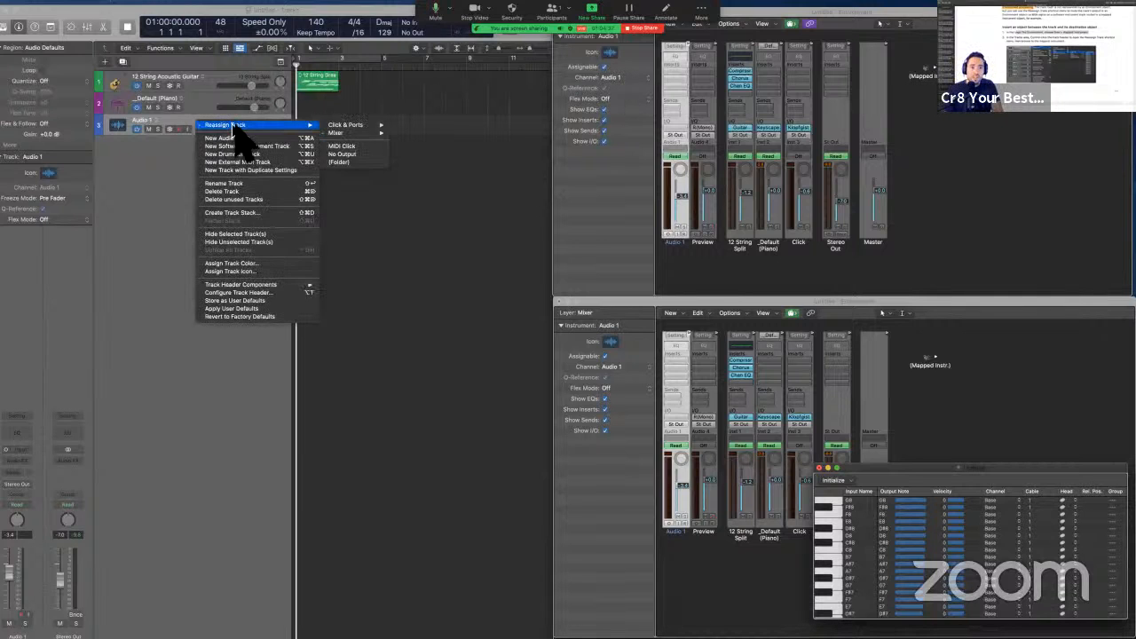
{"action": "left_click", "coordinate": [296, 95]}
Set the channel of the Audio 1 object in the Mixer layer to Inst 1.
{"action": "left_click", "coordinate": [658, 79]}
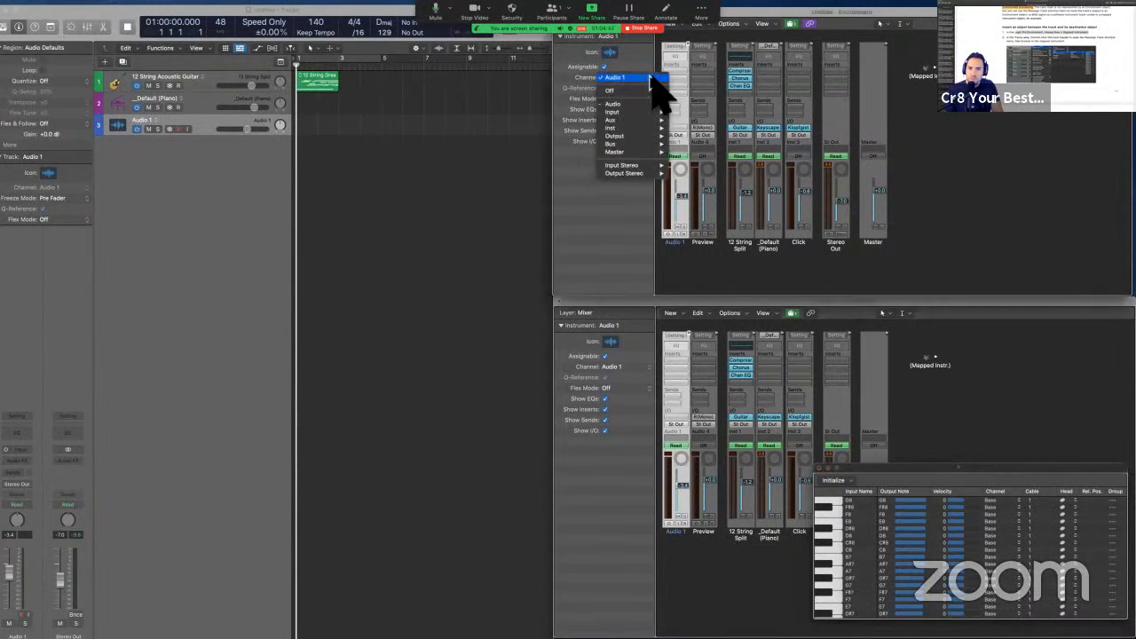
{"action": "mouse_move", "coordinate": [647, 104]}
{"action": "mouse_move", "coordinate": [653, 128]}
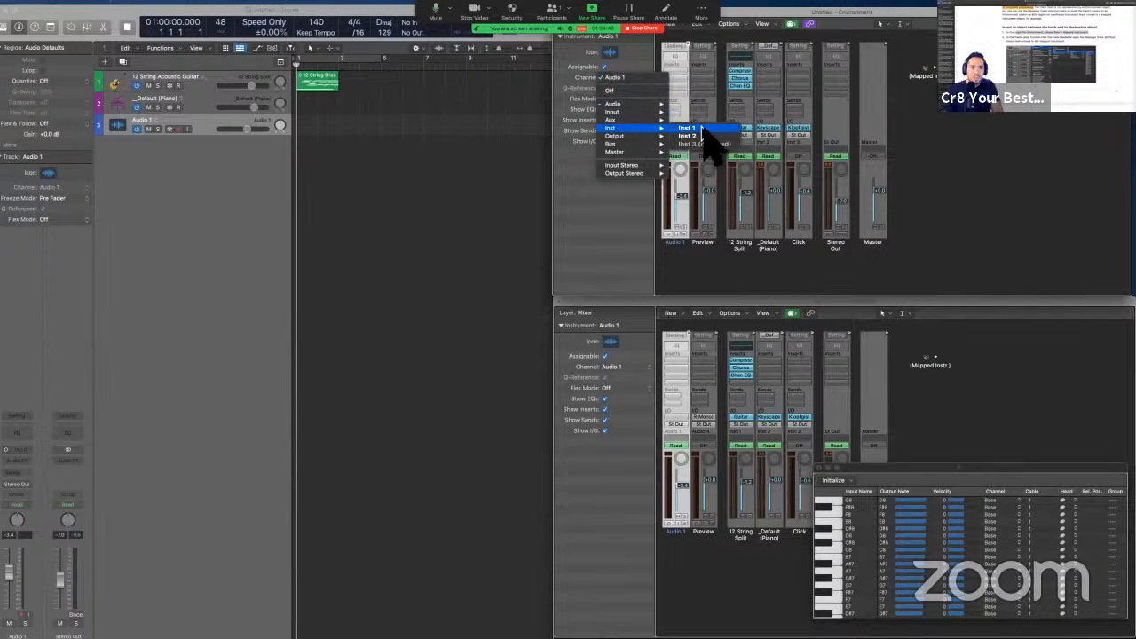
{"action": "left_click", "coordinate": [701, 129]}
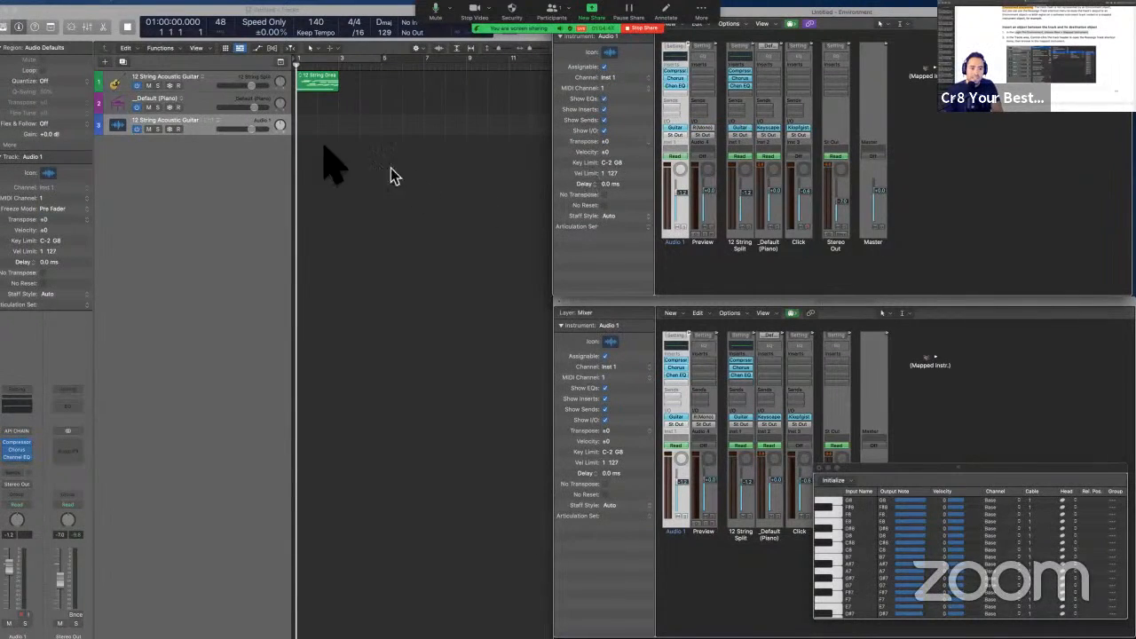
Compare the first 12 String Acoustic Guitar track with the Audio 1 track, and play the project briefly to check their channel output.
{"action": "left_click", "coordinate": [204, 82]}
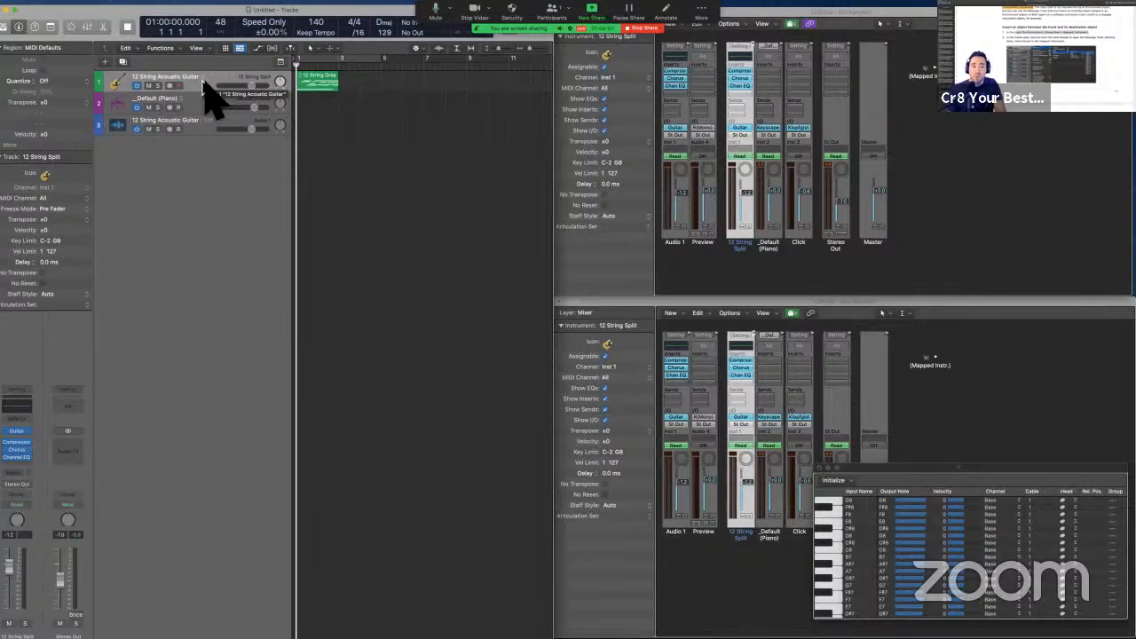
{"action": "left_click", "coordinate": [202, 125]}
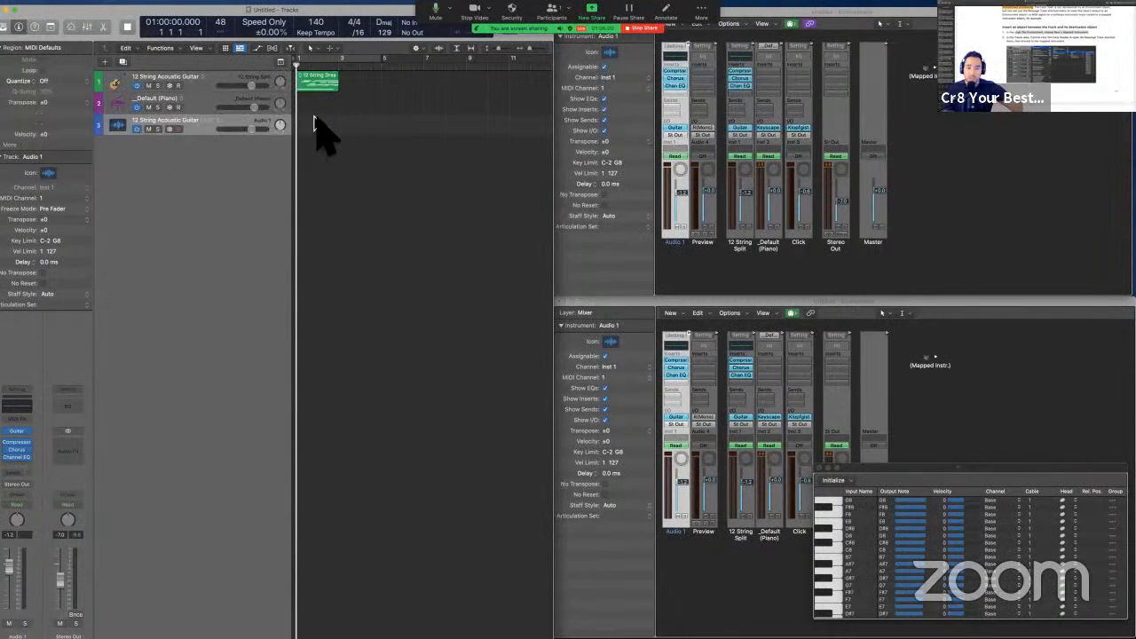
{"action": "key", "text": "space"}
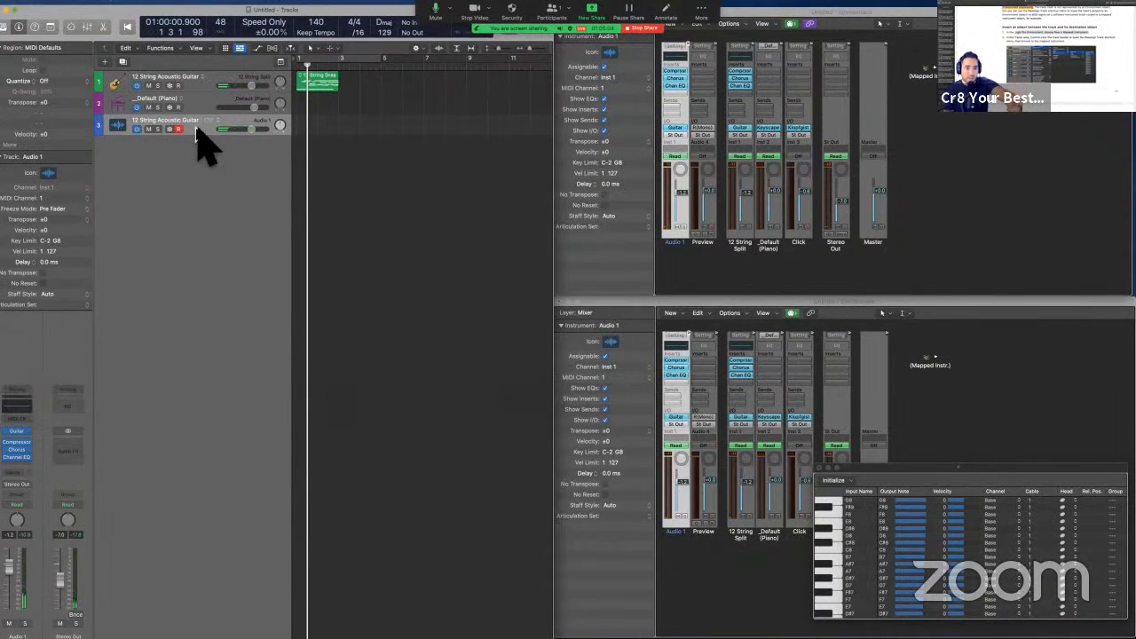
{"action": "left_click", "coordinate": [120, 133]}
{"action": "left_click", "coordinate": [248, 32]}
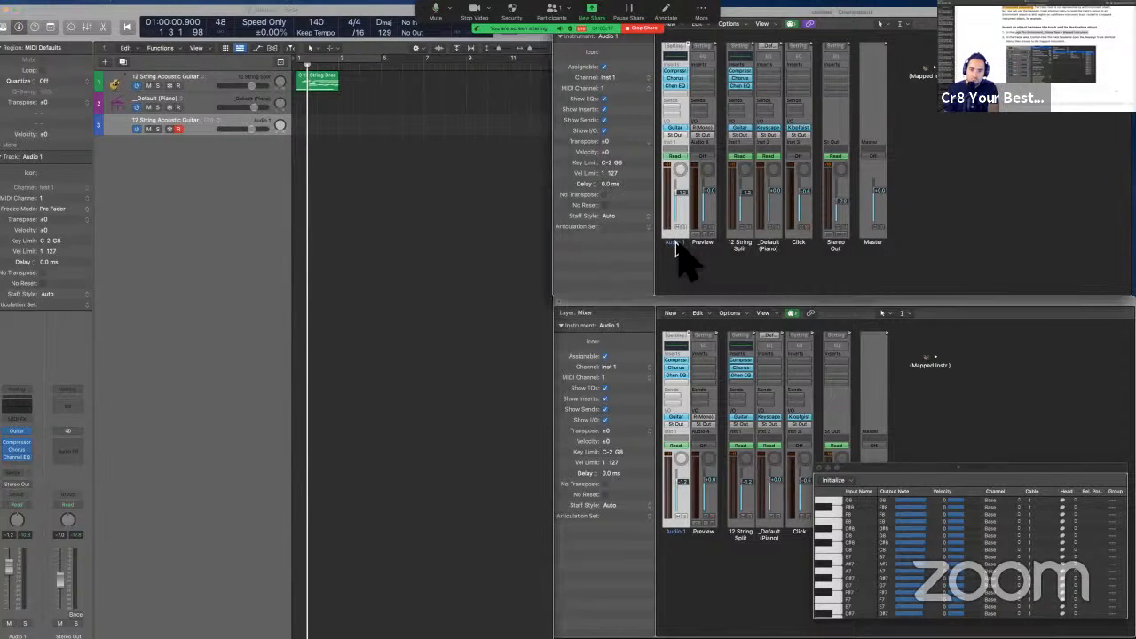
Rename the Audio 1 channel strip in the Environment's Mixer layer to TEST using the Text tool.
{"action": "key", "text": "t"}
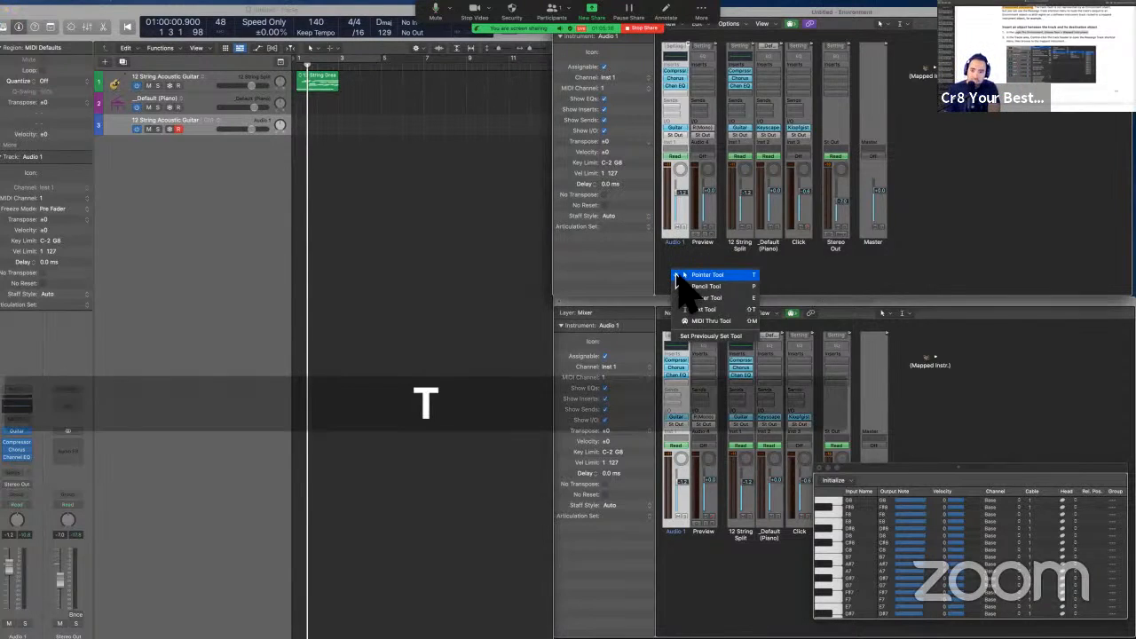
{"action": "key", "text": "shift"}
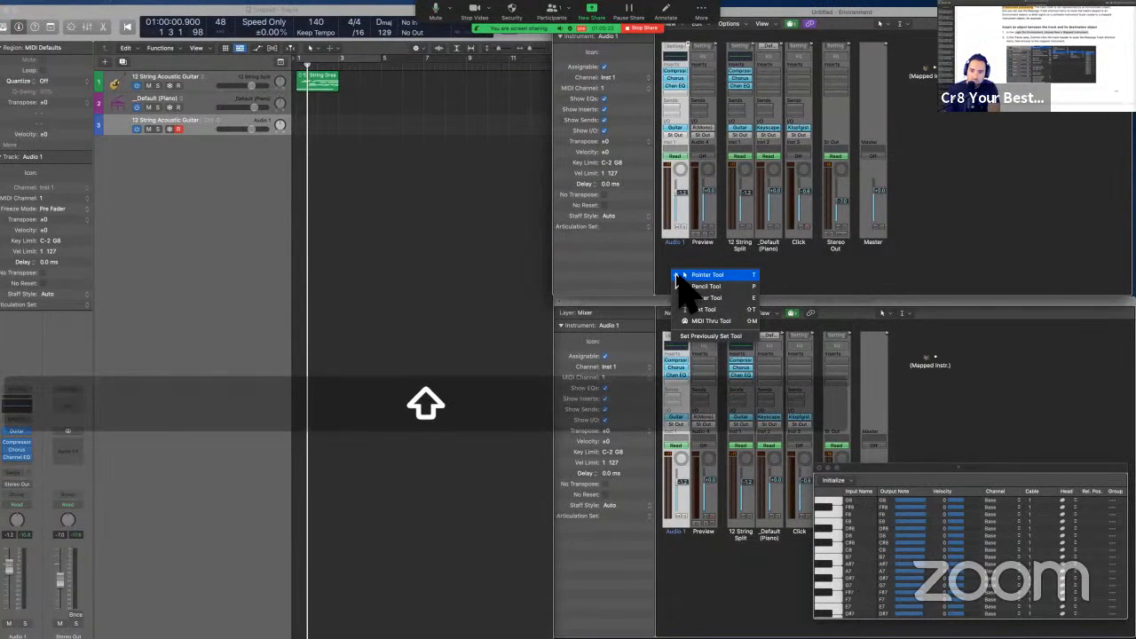
{"action": "key", "text": "shift+t"}
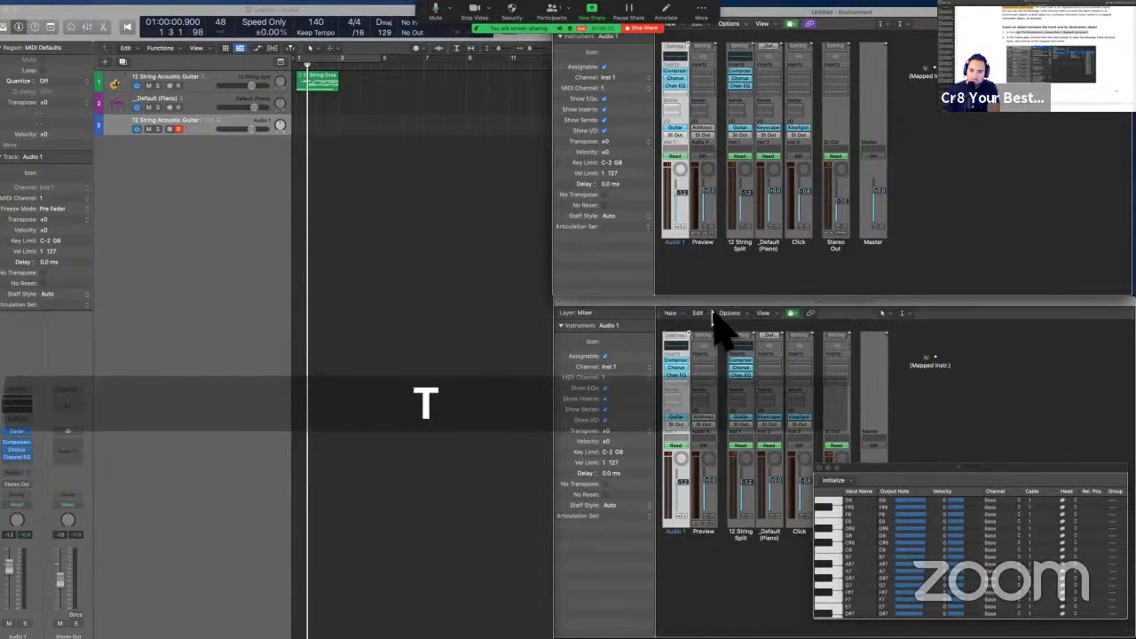
{"action": "left_click", "coordinate": [678, 248]}
{"action": "key", "text": "shift"}
{"action": "type", "text": "T"}
{"action": "key", "text": "Return"}
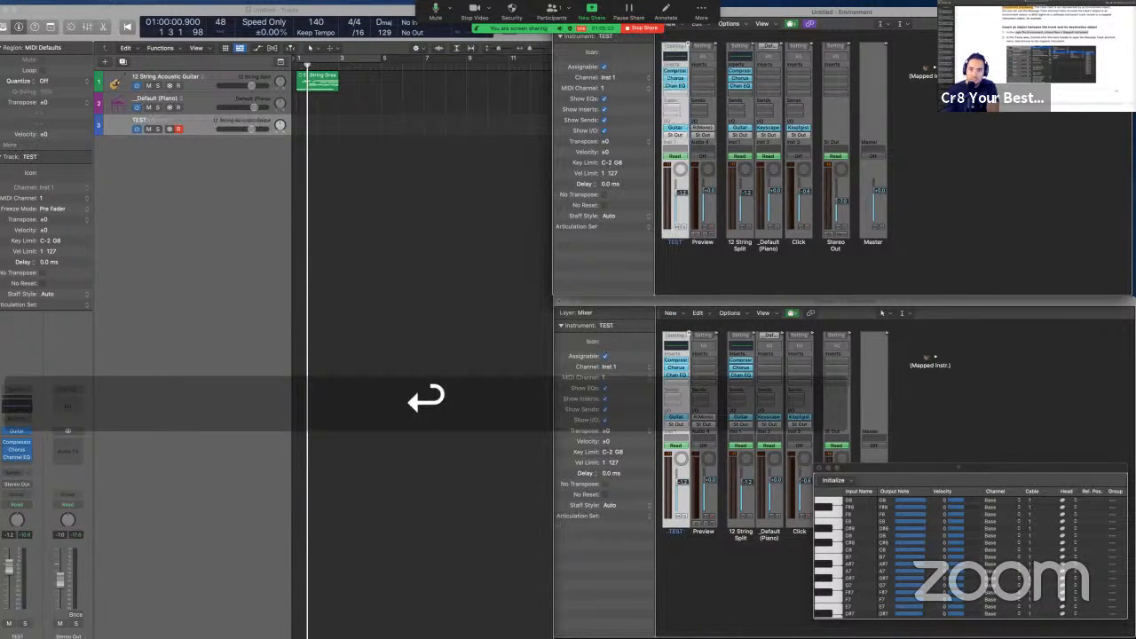
{"action": "key", "text": "t"}
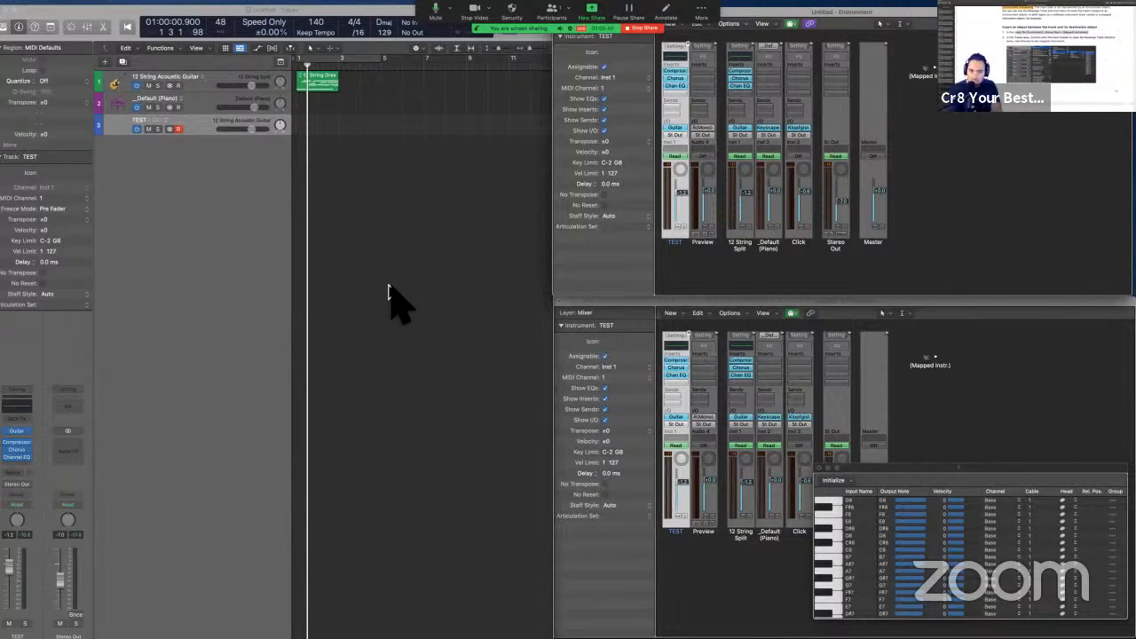
Read the guide's instruction on cabling the mapped instrument to software instrument channel strip 1, and select the mapped instrument object in Logic Pro.
{"action": "key", "text": "ctrl+Left"}
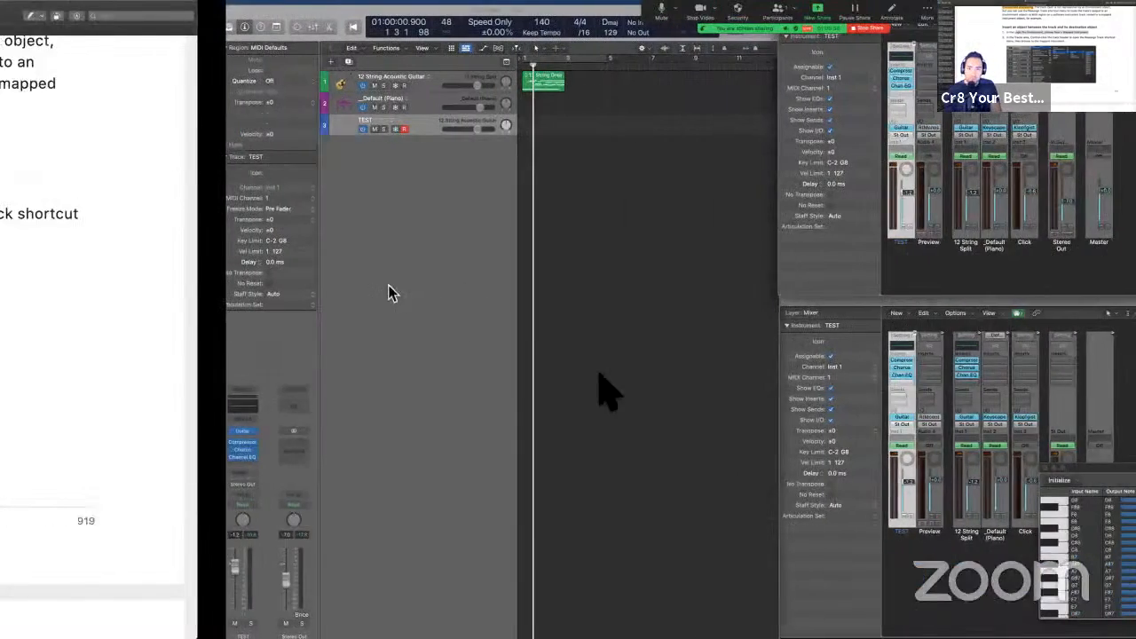
{"action": "scroll", "coordinate": [599, 386], "scroll_direction": "down", "scroll_amount": 5}
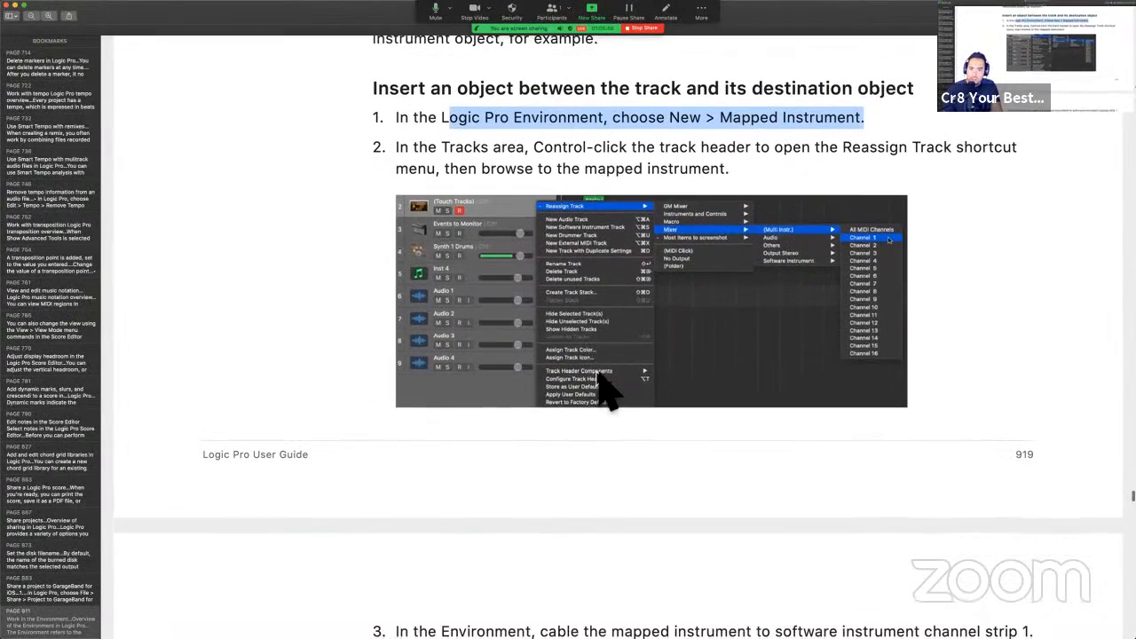
{"action": "scroll", "coordinate": [652, 355], "scroll_direction": "down", "scroll_amount": 5}
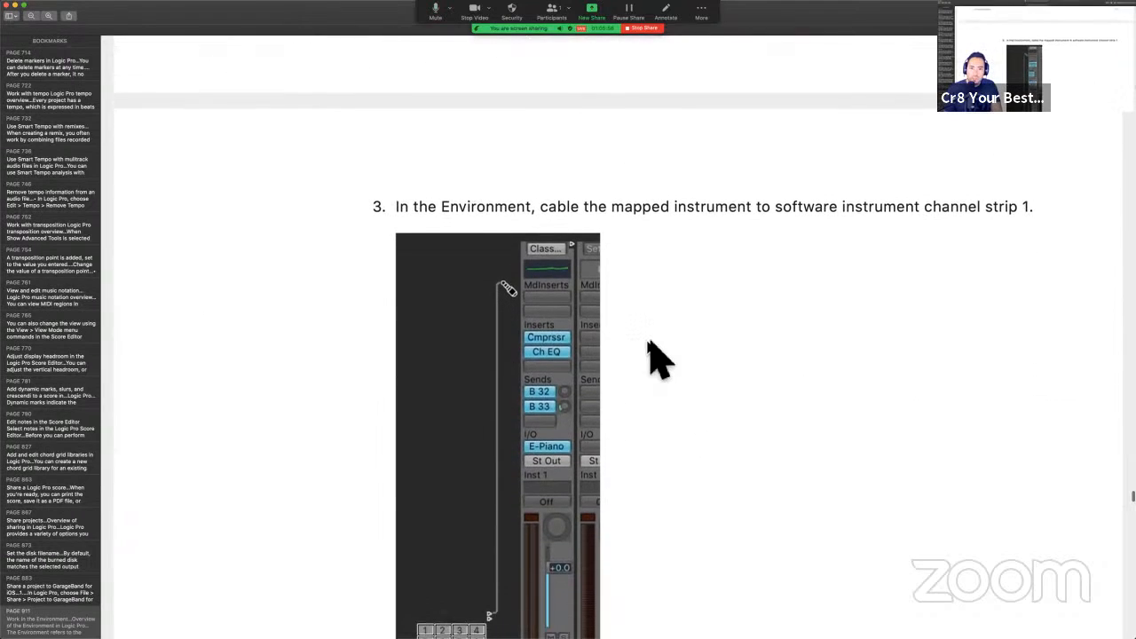
{"action": "scroll", "coordinate": [650, 355], "scroll_direction": "down", "scroll_amount": 1}
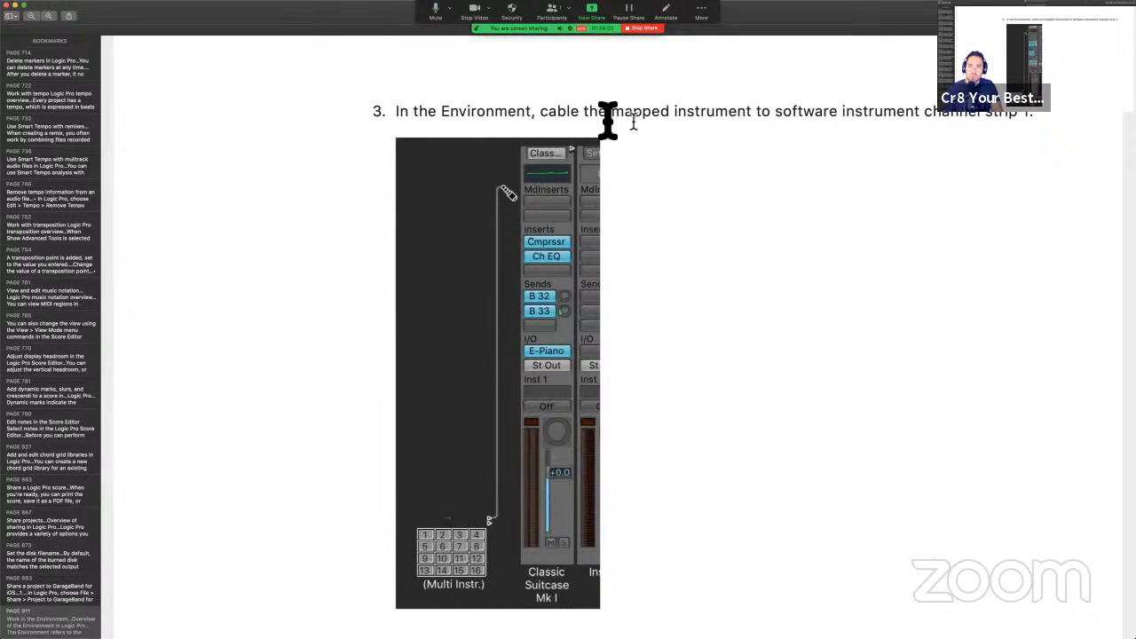
{"action": "left_click_drag", "start_coordinate": [603, 113], "coordinate": [707, 134]}
{"action": "key", "text": "ctrl+Right"}
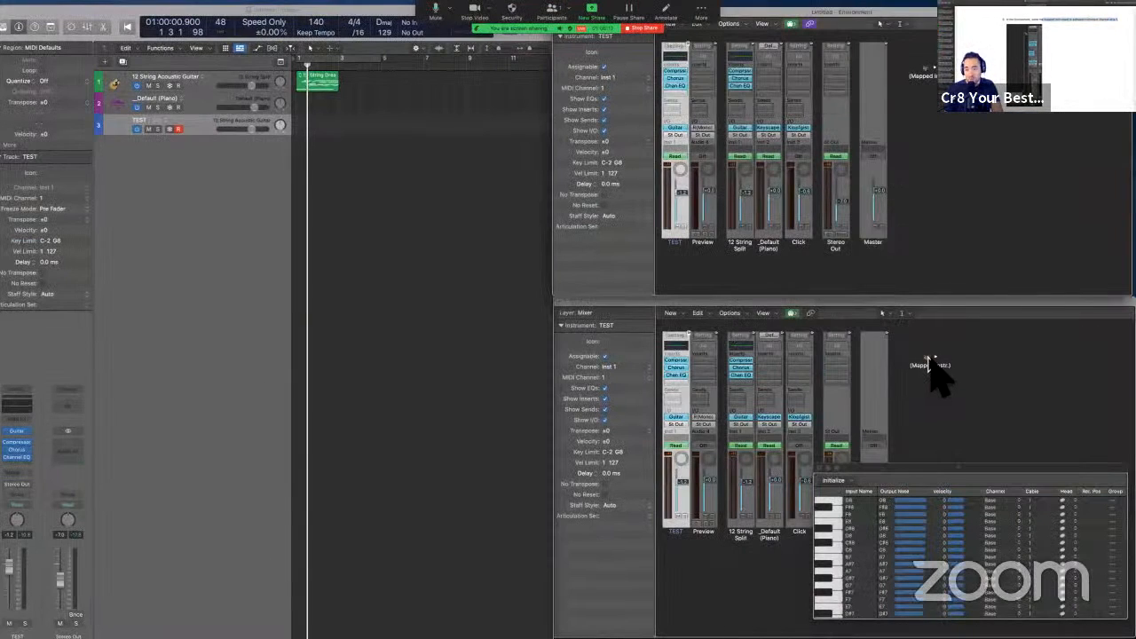
{"action": "left_click", "coordinate": [928, 359]}
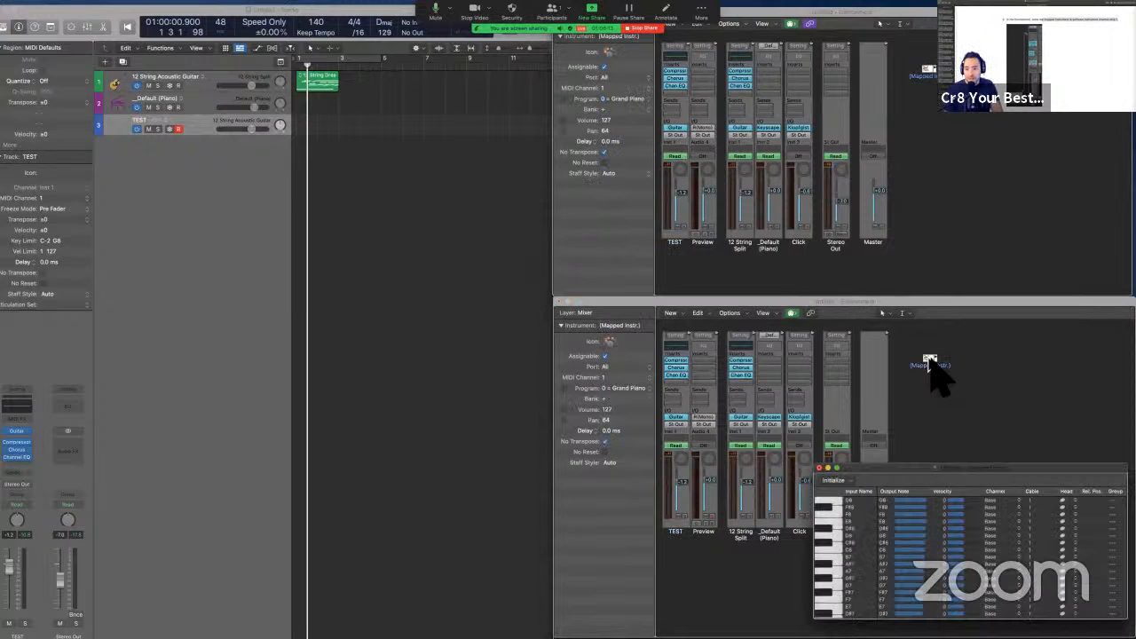
Return to the user guide and read the introduction on assigning output connections, highlighting the passage about the physical MIDI output.
{"action": "key", "text": "ctrl+Left"}
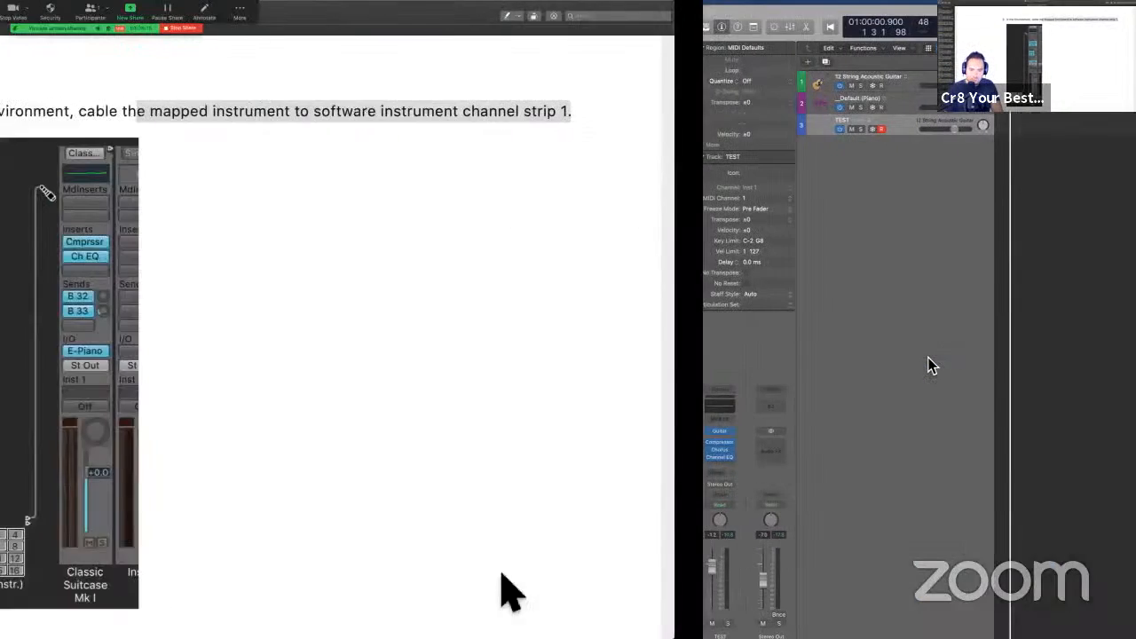
{"action": "scroll", "coordinate": [437, 589], "scroll_direction": "down", "scroll_amount": 5}
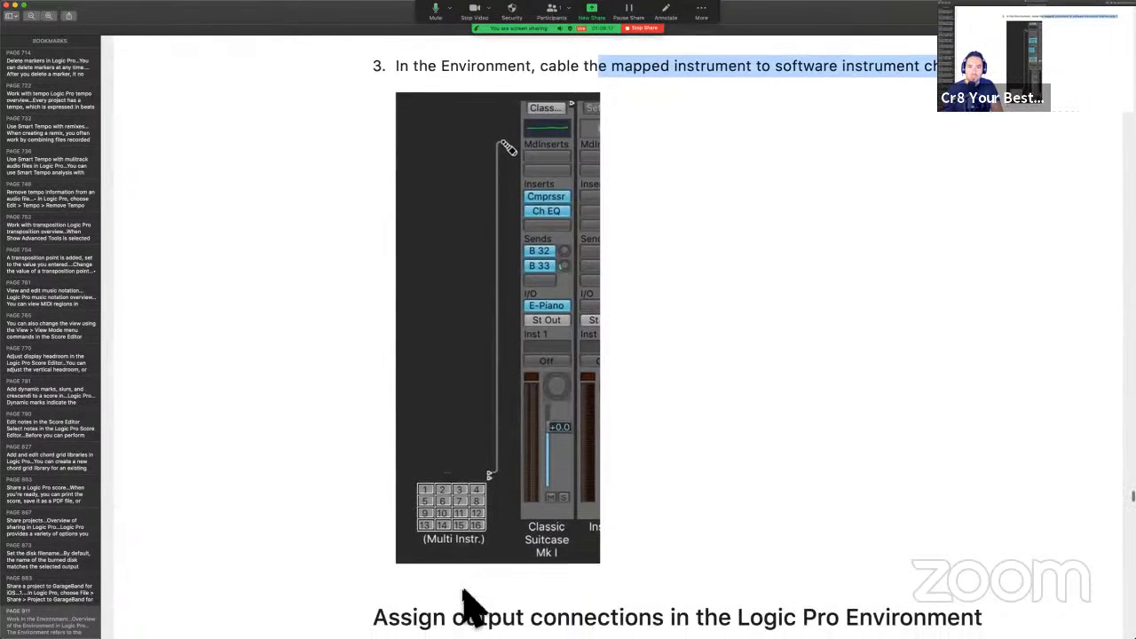
{"action": "scroll", "coordinate": [463, 337], "scroll_direction": "down", "scroll_amount": 2}
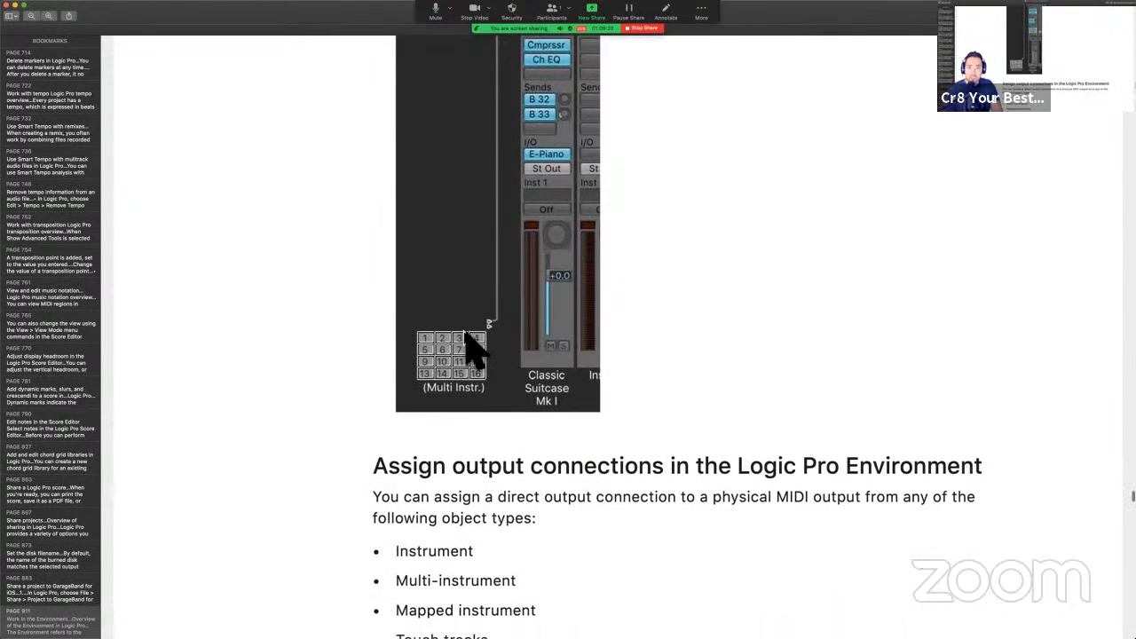
{"action": "scroll", "coordinate": [470, 351], "scroll_direction": "down", "scroll_amount": 7}
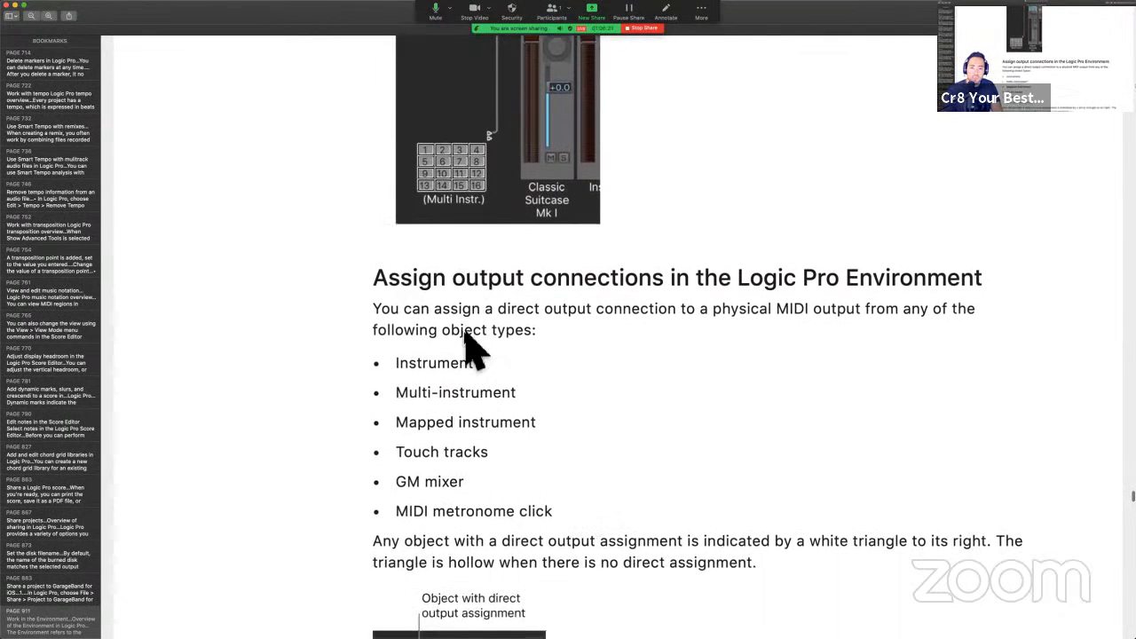
{"action": "scroll", "coordinate": [470, 350], "scroll_direction": "down", "scroll_amount": 2}
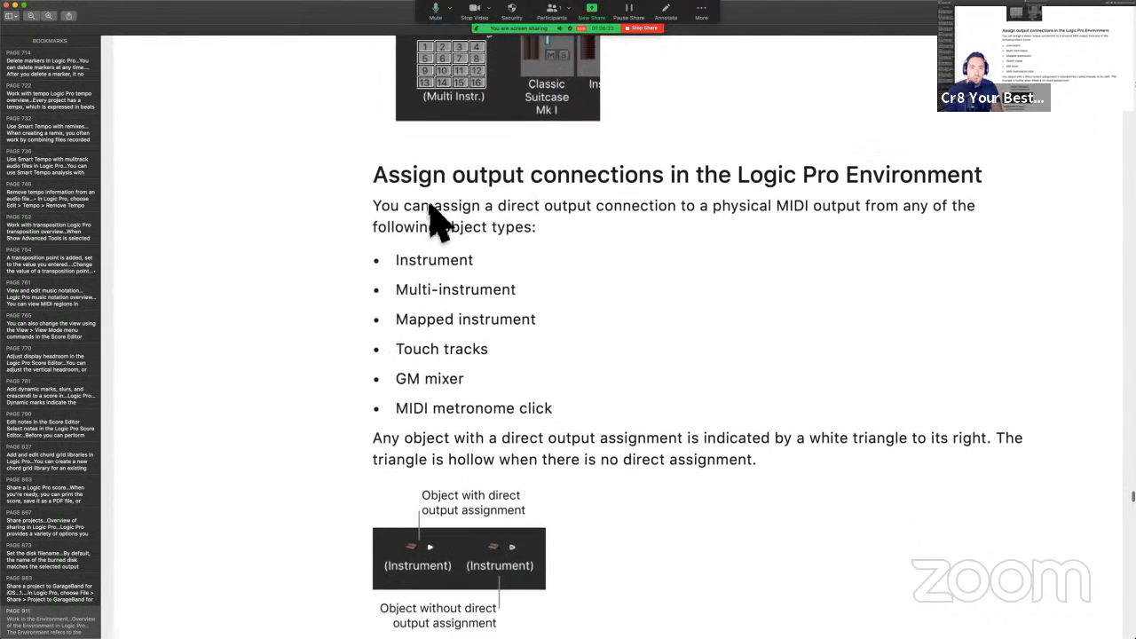
{"action": "scroll", "coordinate": [431, 213], "scroll_direction": "down", "scroll_amount": 1}
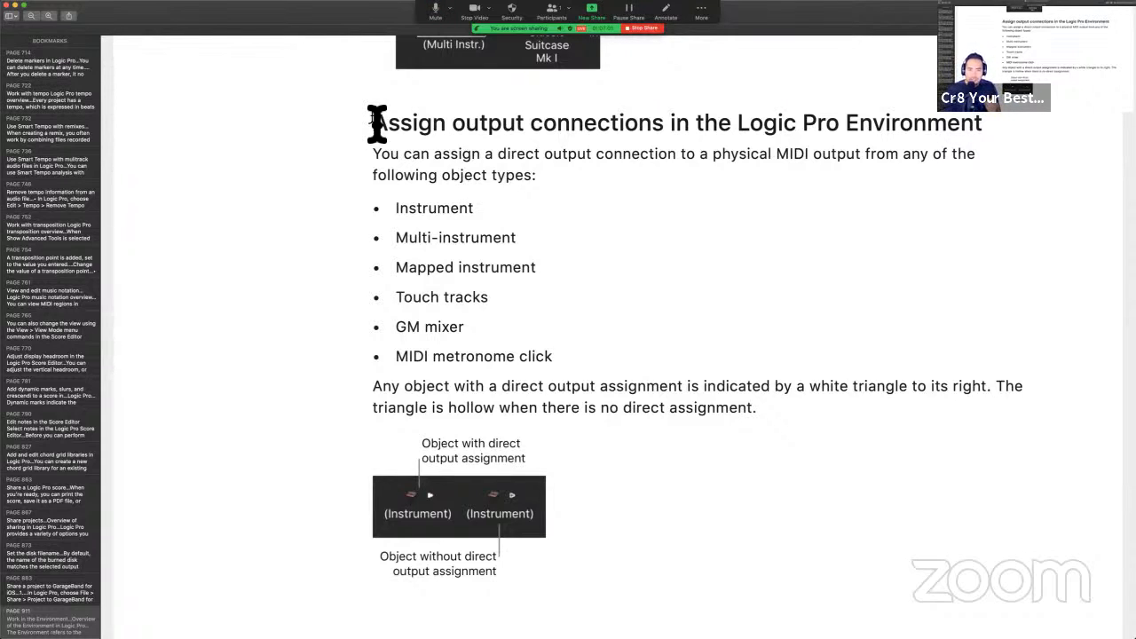
{"action": "scroll", "coordinate": [397, 194], "scroll_direction": "down", "scroll_amount": 1}
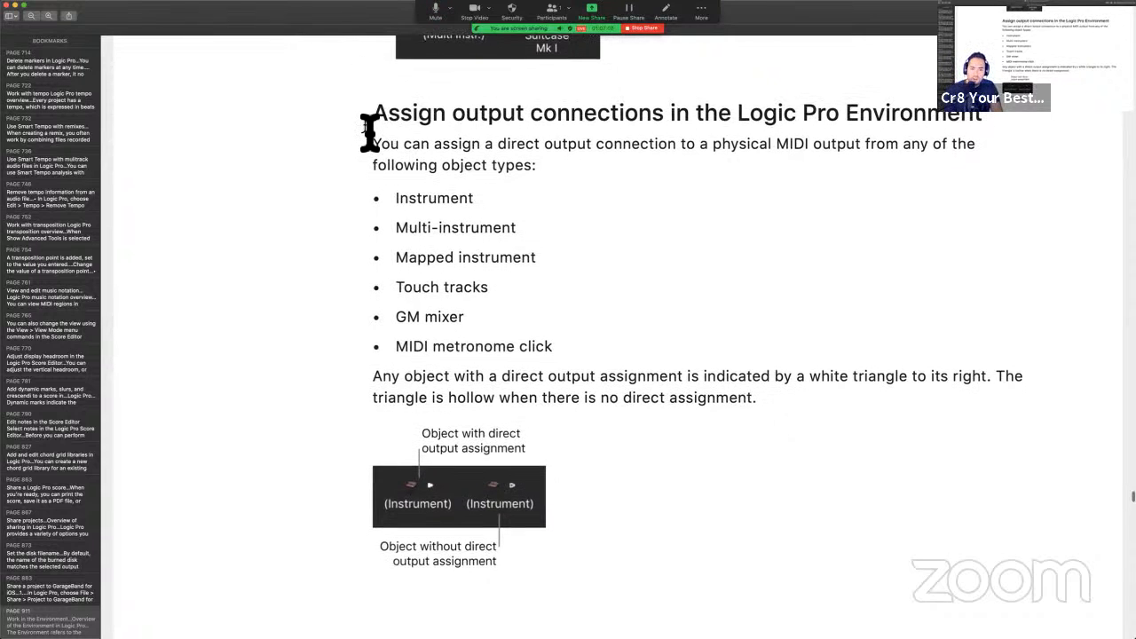
{"action": "scroll", "coordinate": [370, 132], "scroll_direction": "up", "scroll_amount": 3}
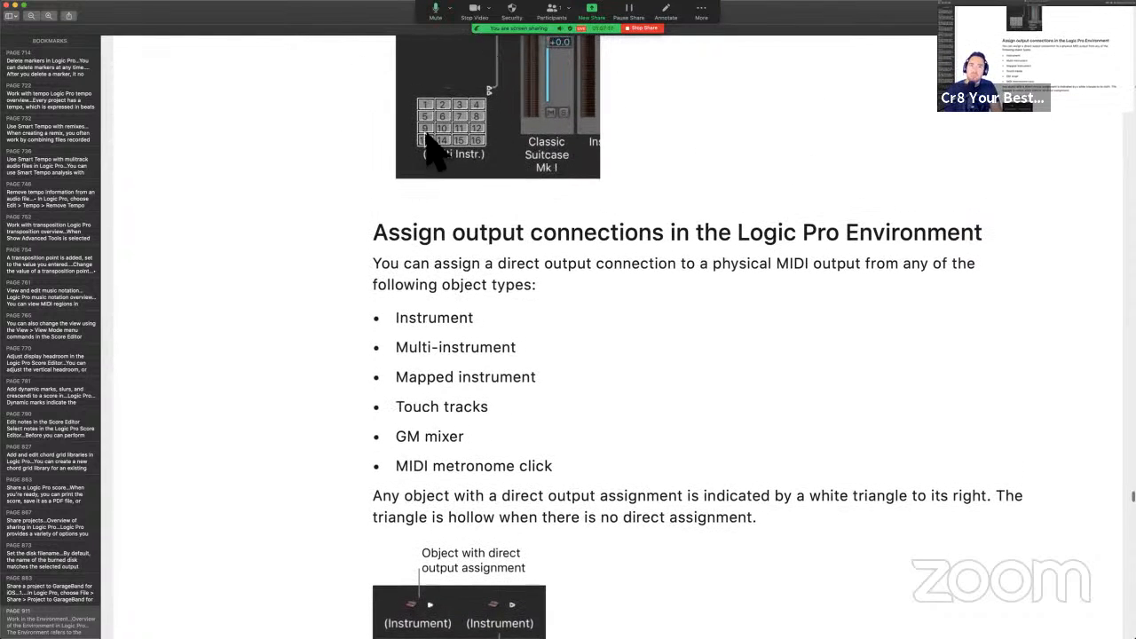
{"action": "scroll", "coordinate": [426, 142], "scroll_direction": "down", "scroll_amount": 3}
{"action": "left_click_drag", "start_coordinate": [376, 110], "coordinate": [980, 140]}
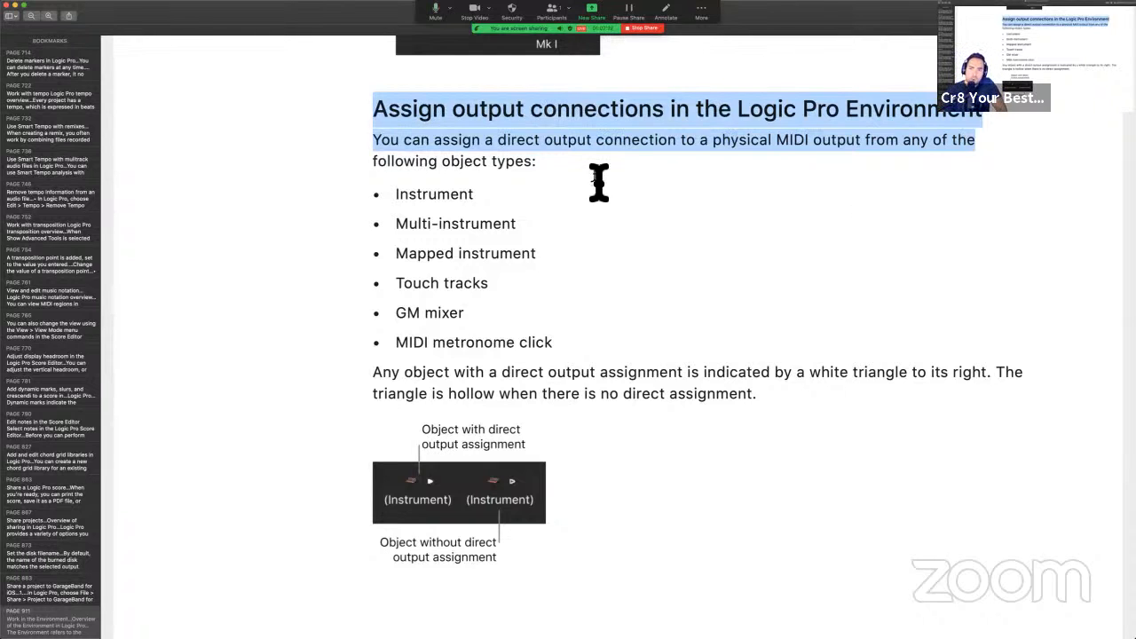
{"action": "scroll", "coordinate": [599, 182], "scroll_direction": "down", "scroll_amount": 1}
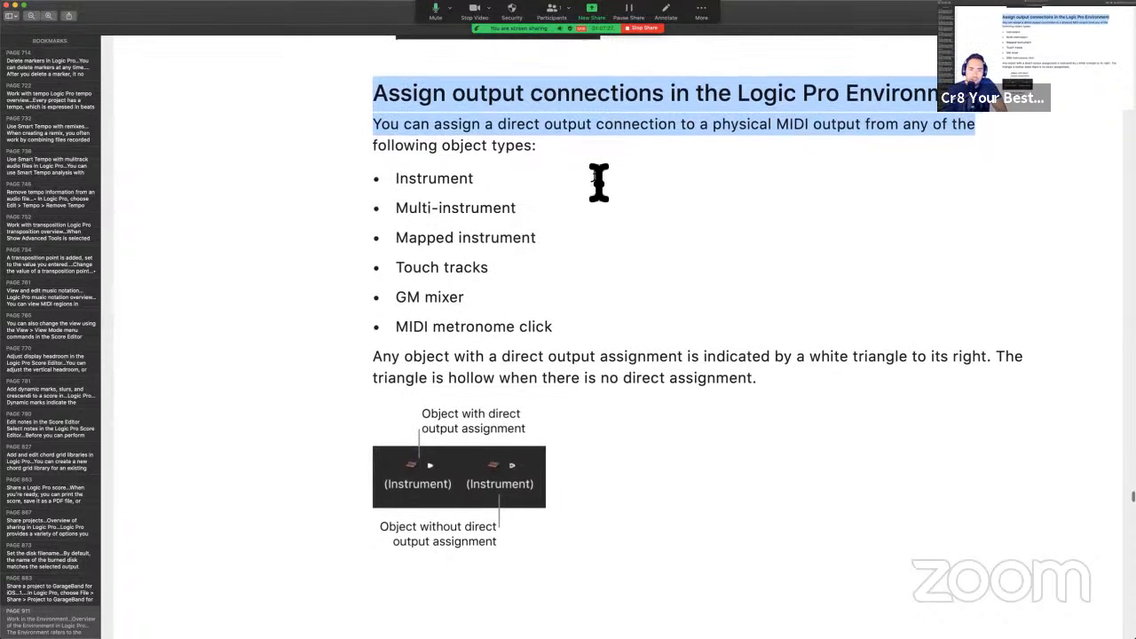
{"action": "left_click", "coordinate": [733, 136]}
{"action": "left_click_drag", "start_coordinate": [733, 135], "coordinate": [862, 127]}
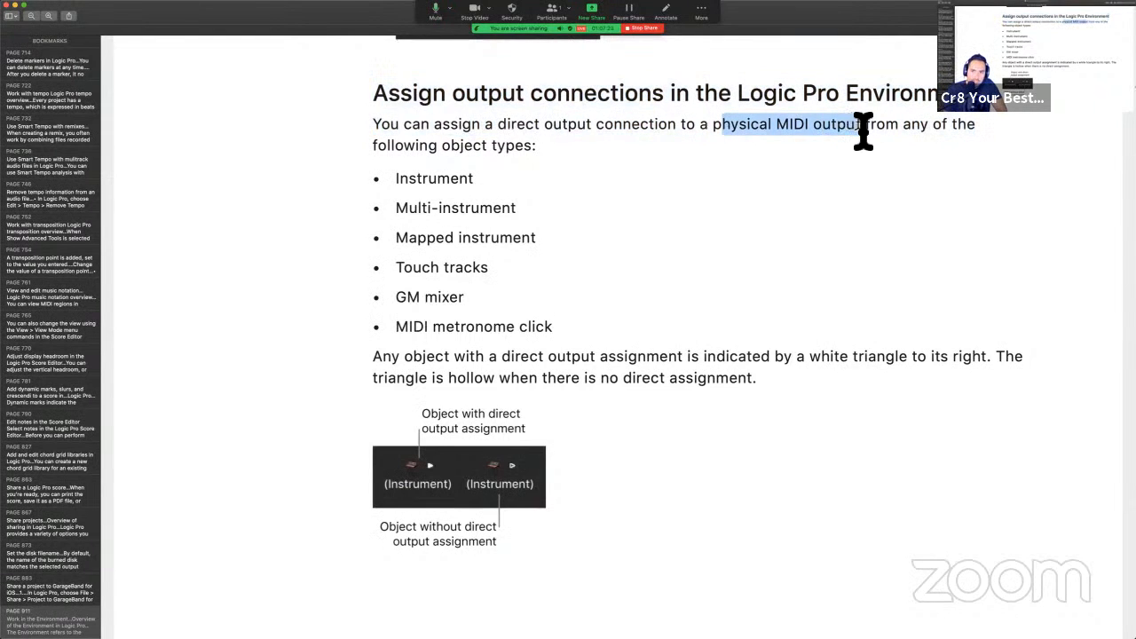
Switch to Logic Pro to look over its window commands, and return to the user guide.
{"action": "key", "text": "ctrl+Right"}
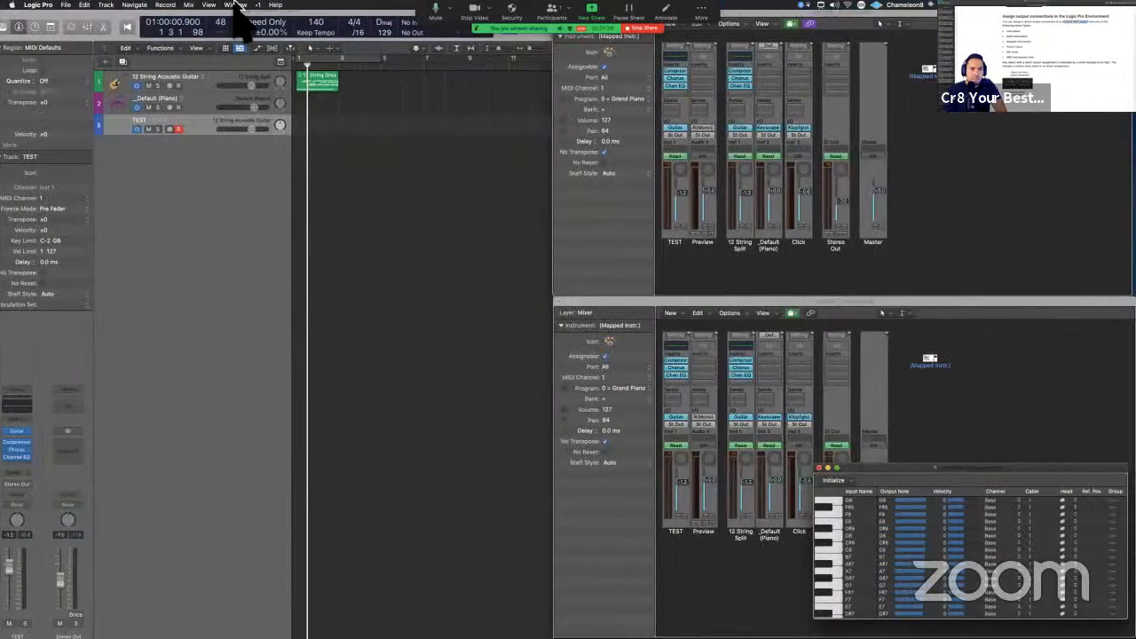
{"action": "left_click", "coordinate": [236, 5]}
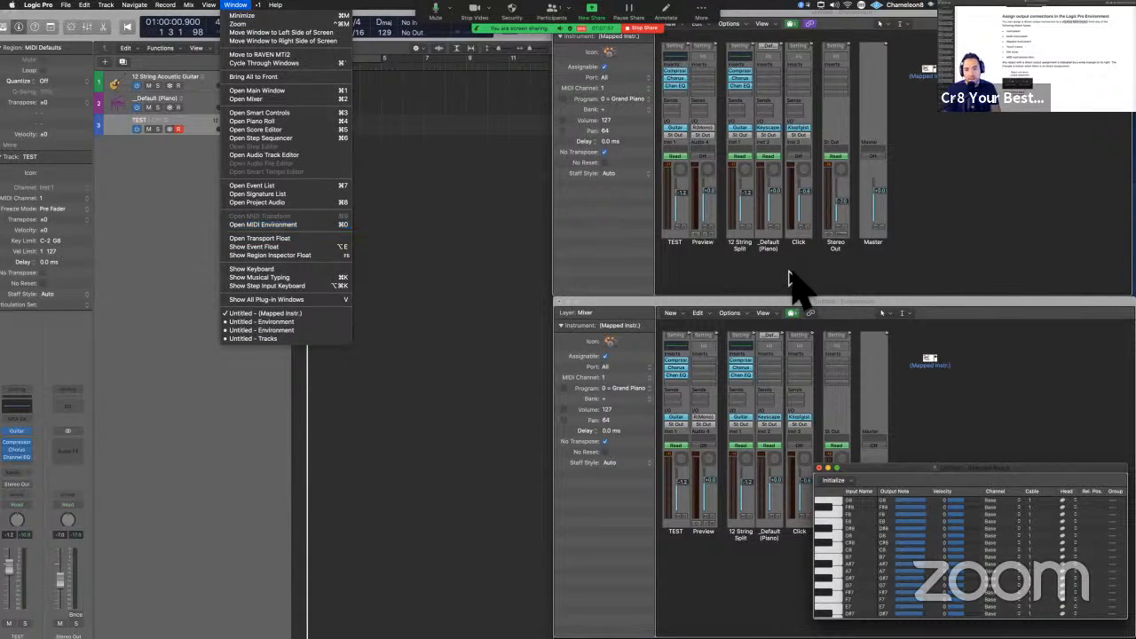
{"action": "key", "text": "ctrl+Left"}
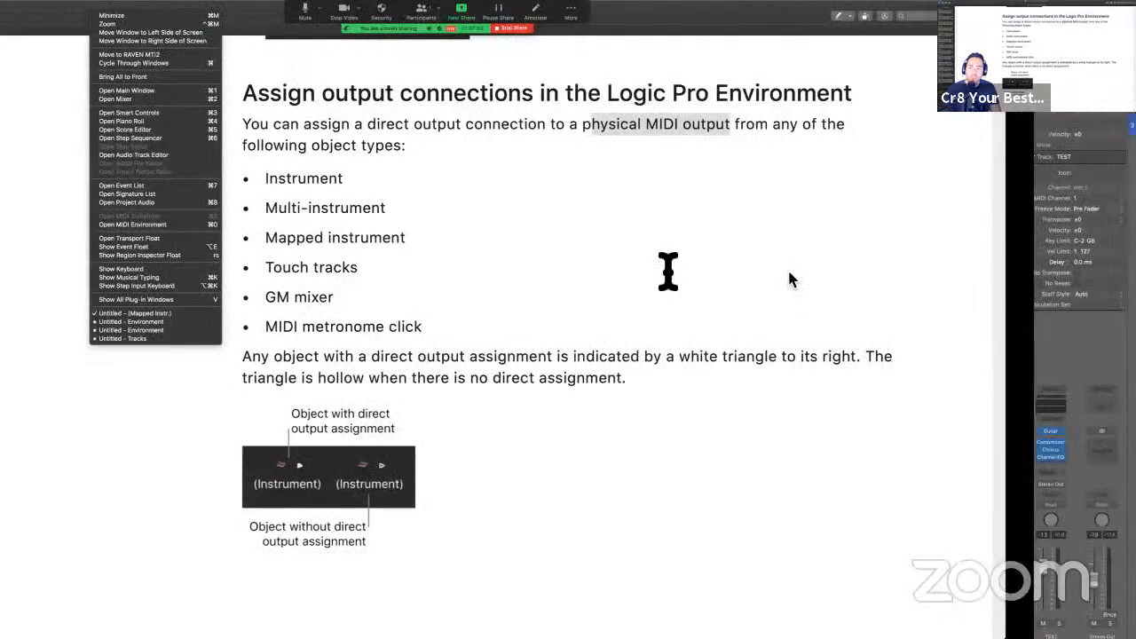
Read the guide's list of object types that support direct output assignment, and examine the illustration of the white and hollow triangles.
{"action": "scroll", "coordinate": [667, 271], "scroll_direction": "down", "scroll_amount": 3}
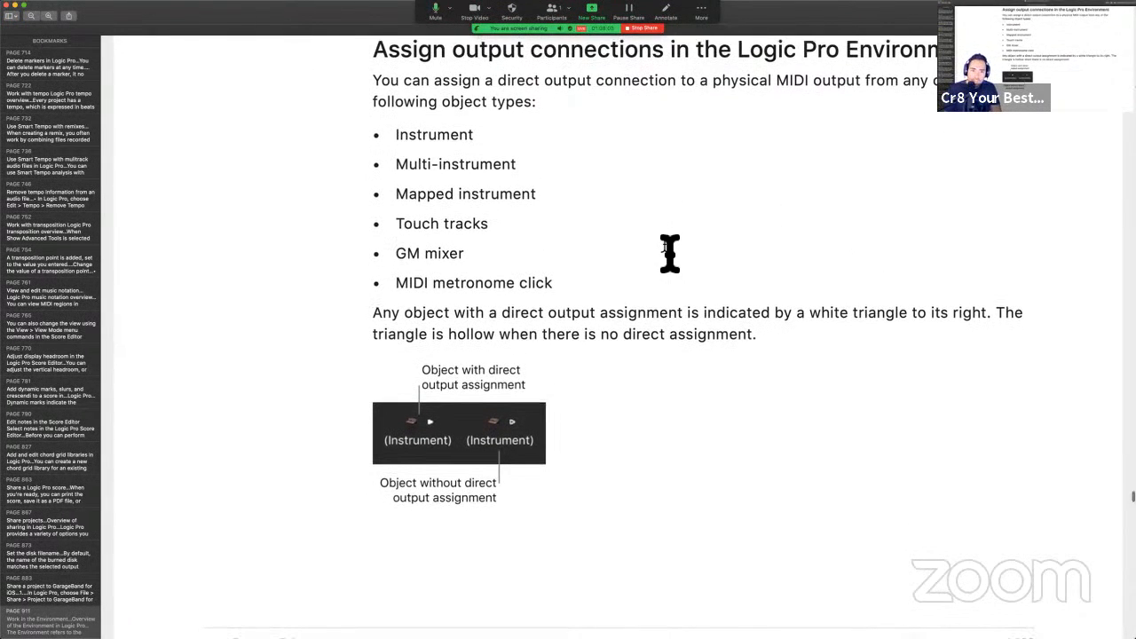
{"action": "scroll", "coordinate": [667, 251], "scroll_direction": "down", "scroll_amount": 1}
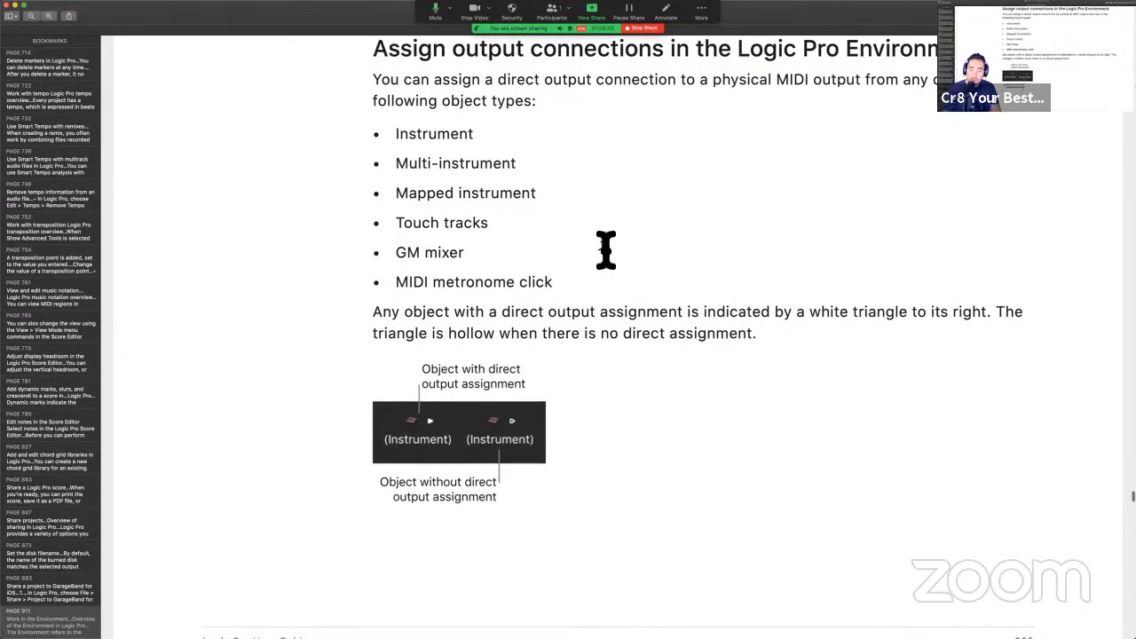
{"action": "scroll", "coordinate": [605, 250], "scroll_direction": "up", "scroll_amount": 1}
{"action": "scroll", "coordinate": [607, 250], "scroll_direction": "up", "scroll_amount": 1}
{"action": "scroll", "coordinate": [606, 250], "scroll_direction": "down", "scroll_amount": 1}
{"action": "scroll", "coordinate": [606, 250], "scroll_direction": "up", "scroll_amount": 1}
{"action": "scroll", "coordinate": [606, 250], "scroll_direction": "down", "scroll_amount": 2}
{"action": "scroll", "coordinate": [431, 173], "scroll_direction": "down", "scroll_amount": 2}
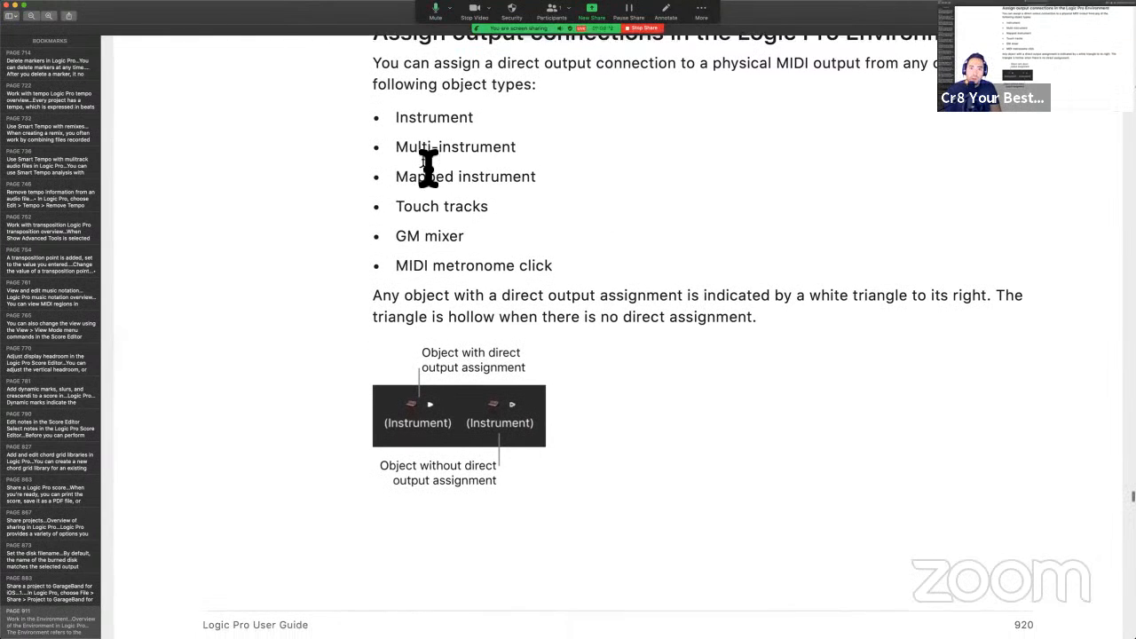
{"action": "left_click_drag", "start_coordinate": [398, 115], "coordinate": [545, 122]}
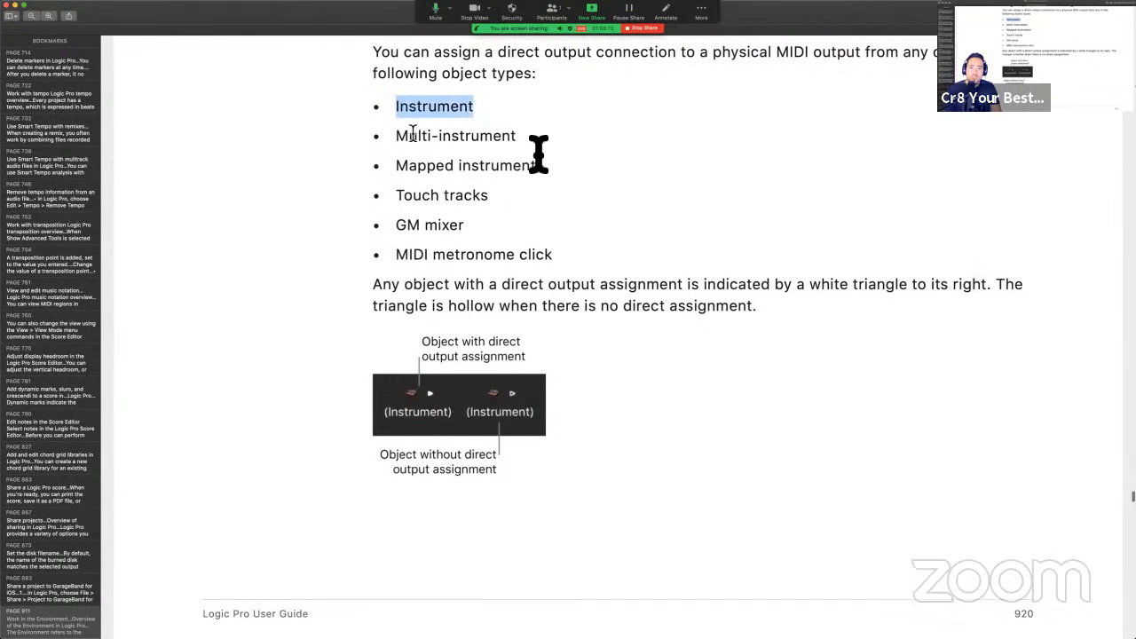
{"action": "scroll", "coordinate": [556, 226], "scroll_direction": "down", "scroll_amount": 3}
{"action": "scroll", "coordinate": [515, 216], "scroll_direction": "down", "scroll_amount": 3}
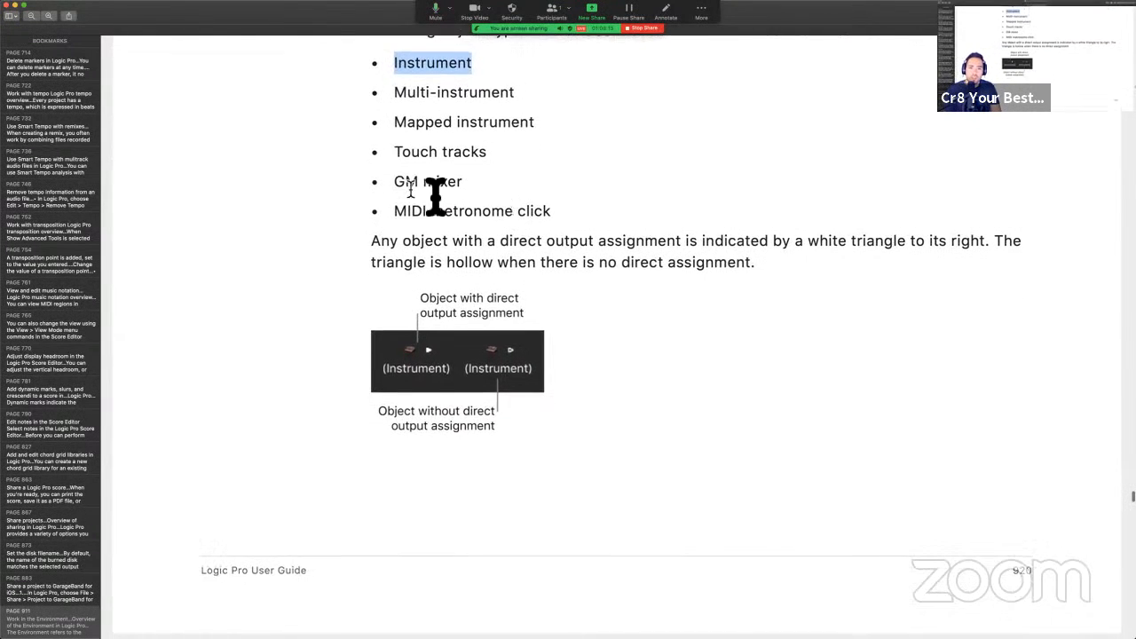
{"action": "scroll", "coordinate": [563, 199], "scroll_direction": "down", "scroll_amount": 2}
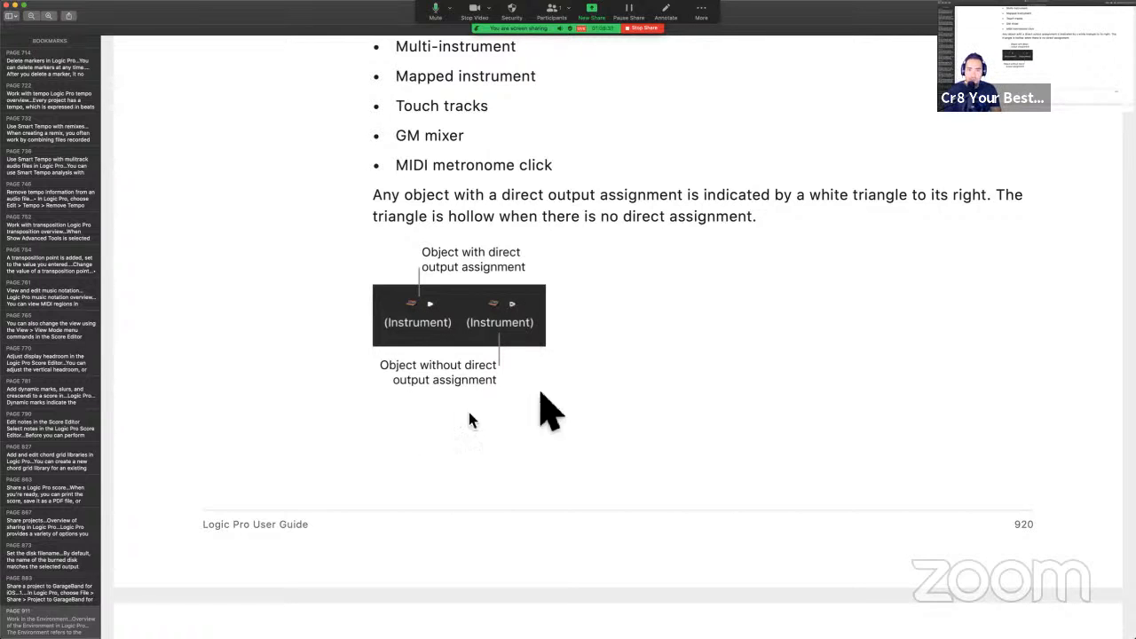
Switch to Logic Pro and examine the triangle beside the mapped instrument object, both selected and deselected, against the guide's illustration.
{"action": "scroll", "coordinate": [559, 462], "scroll_direction": "down", "scroll_amount": 1}
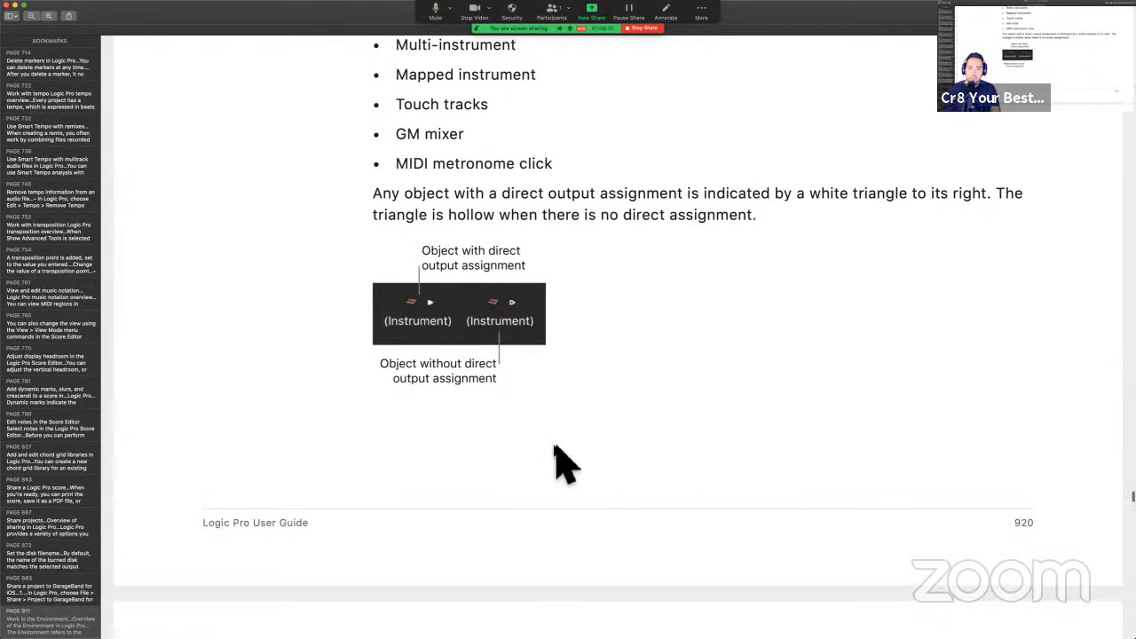
{"action": "key", "text": "ctrl+Right"}
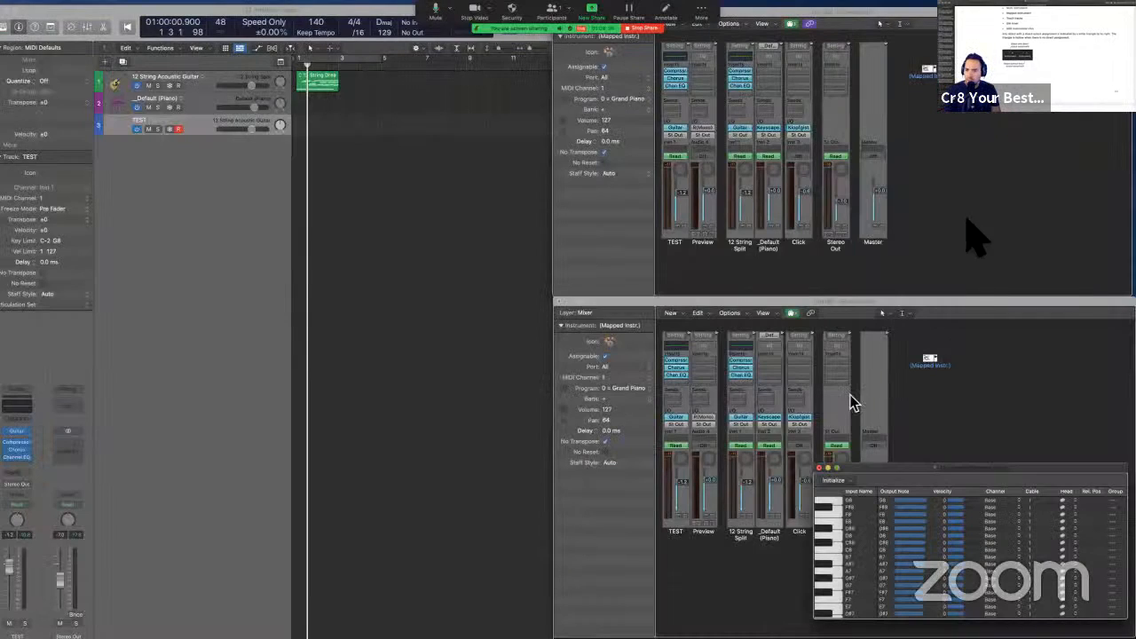
{"action": "left_click", "coordinate": [963, 153]}
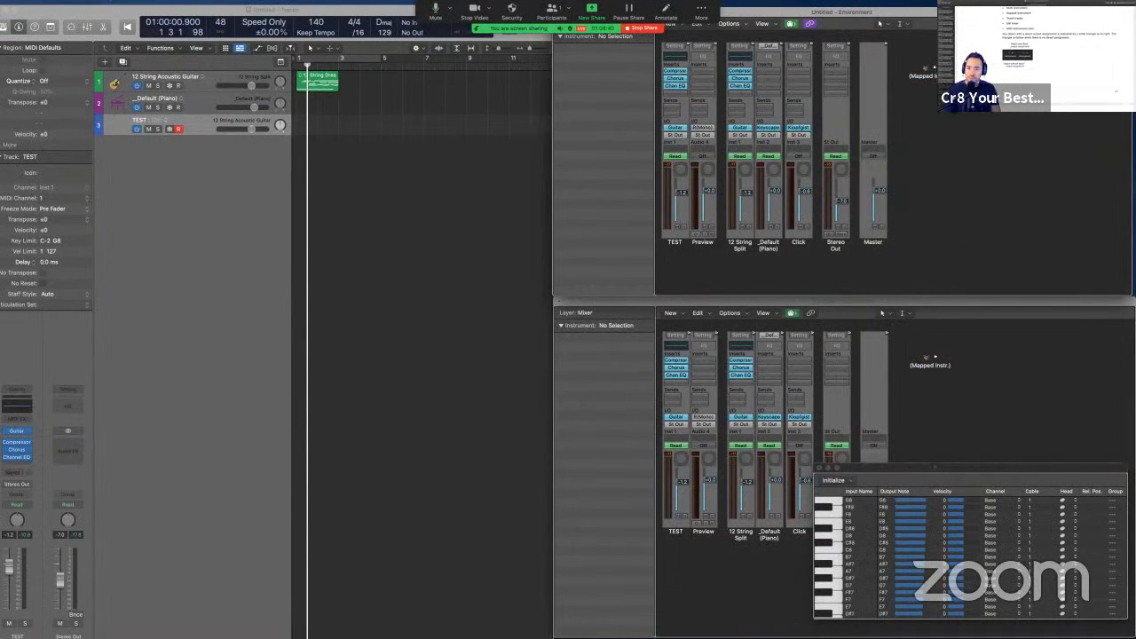
{"action": "key", "text": "ctrl+Left"}
{"action": "key", "text": "ctrl+Right"}
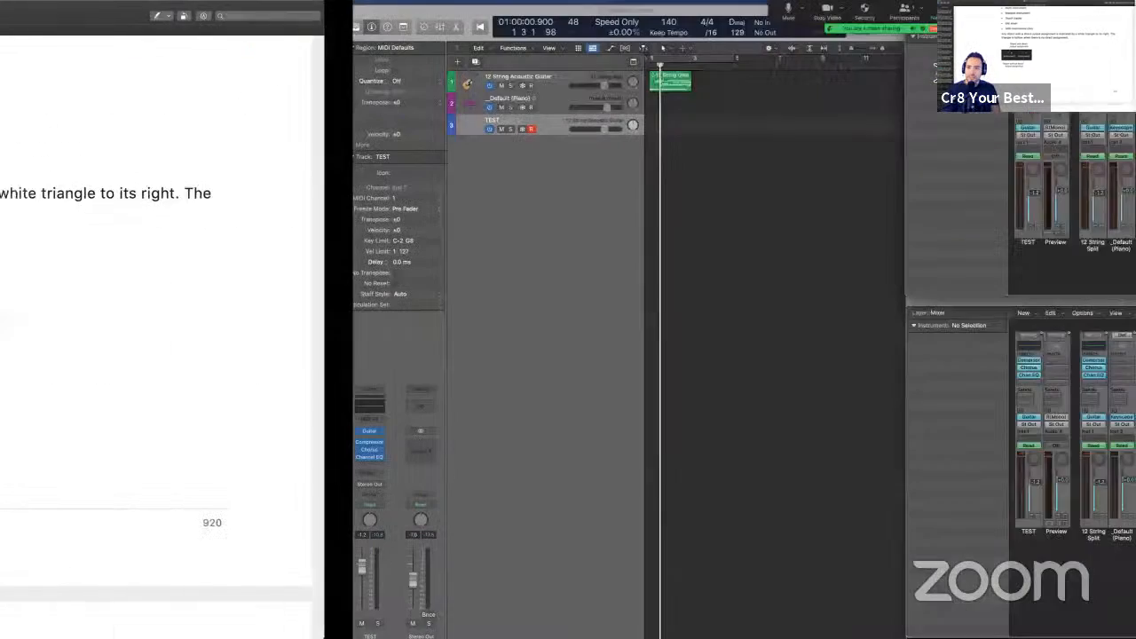
{"action": "key", "text": "ctrl"}
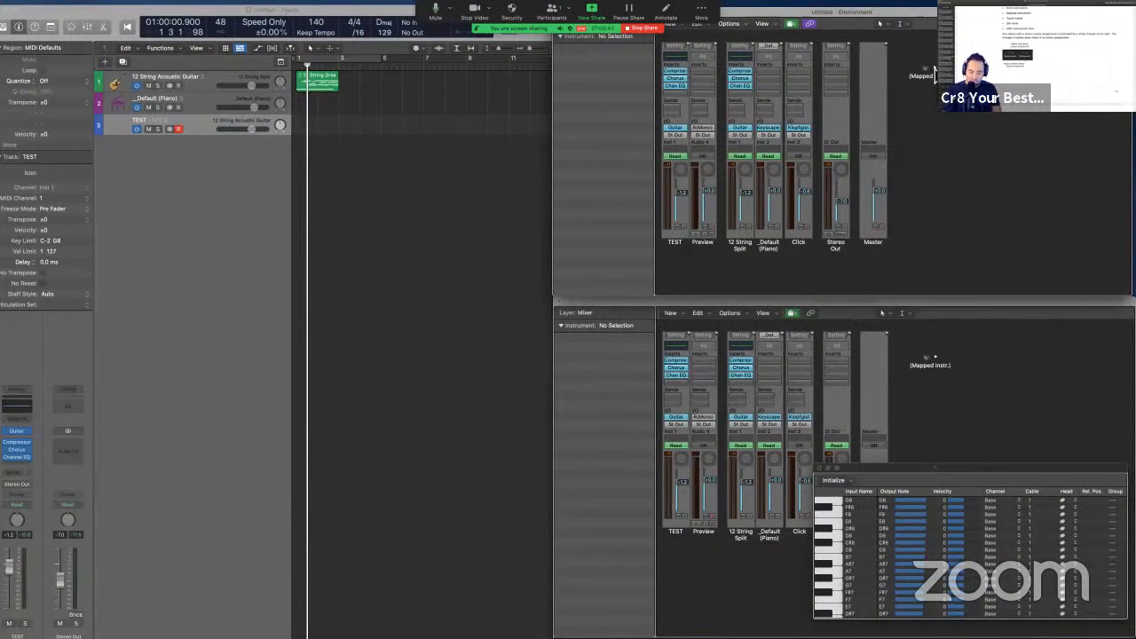
{"action": "key", "text": "ctrl"}
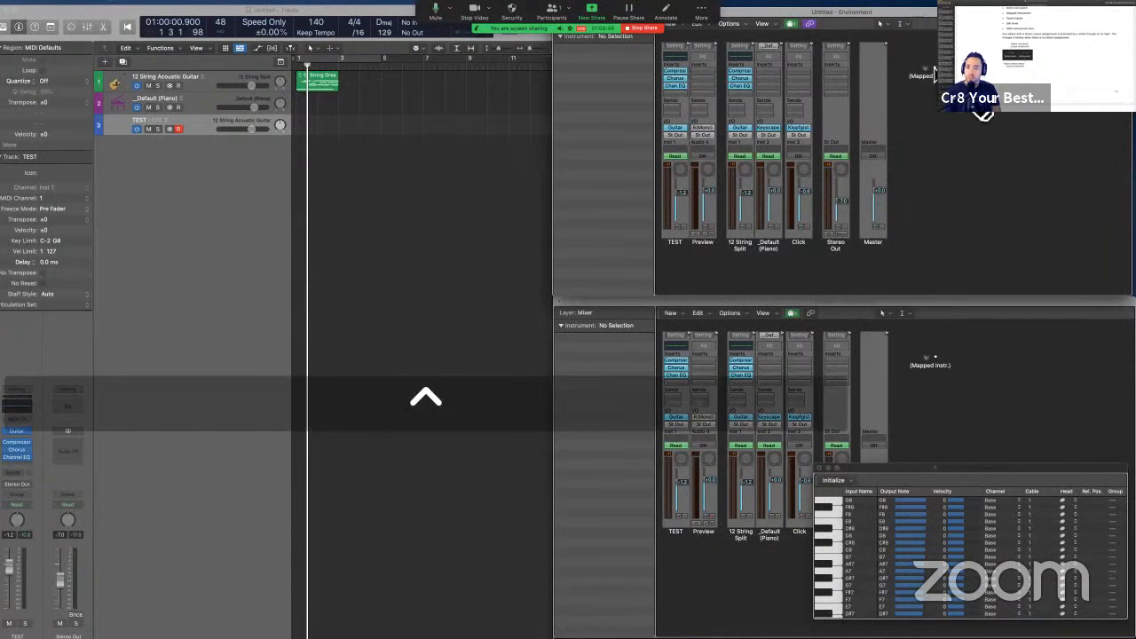
{"action": "left_click", "coordinate": [931, 69]}
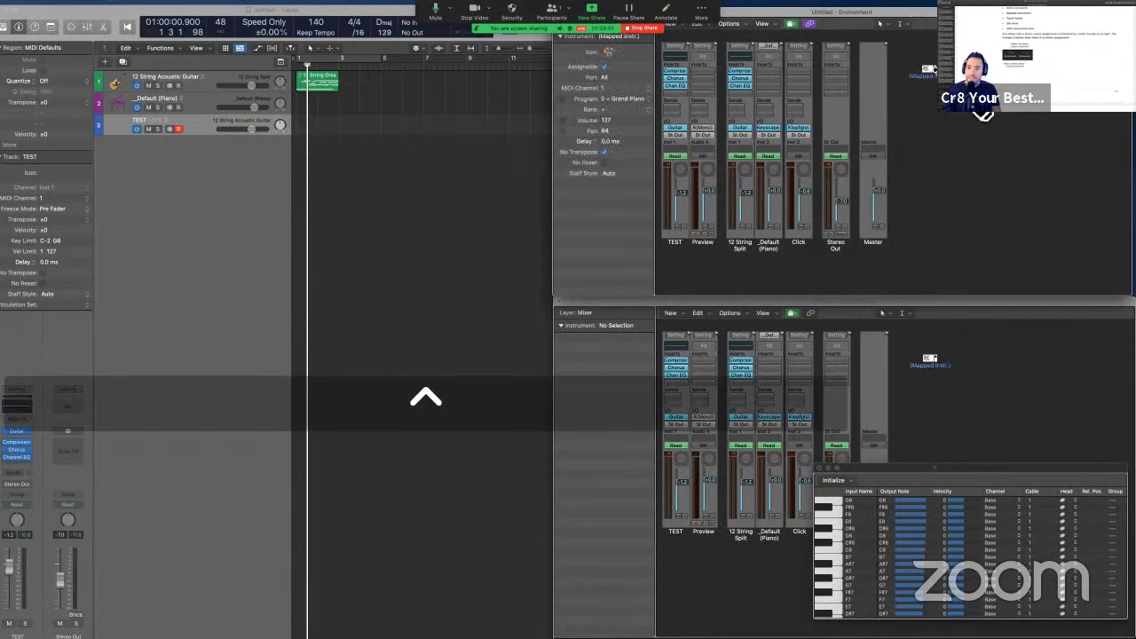
{"action": "left_click", "coordinate": [945, 157]}
Check the guide's direct output connection example, and in Logic Pro add a multi-instrument to the Mixer layer, spacing it from the mapped instrument.
{"action": "key", "text": "ctrl+Left"}
{"action": "scroll", "coordinate": [825, 457], "scroll_direction": "down", "scroll_amount": 10}
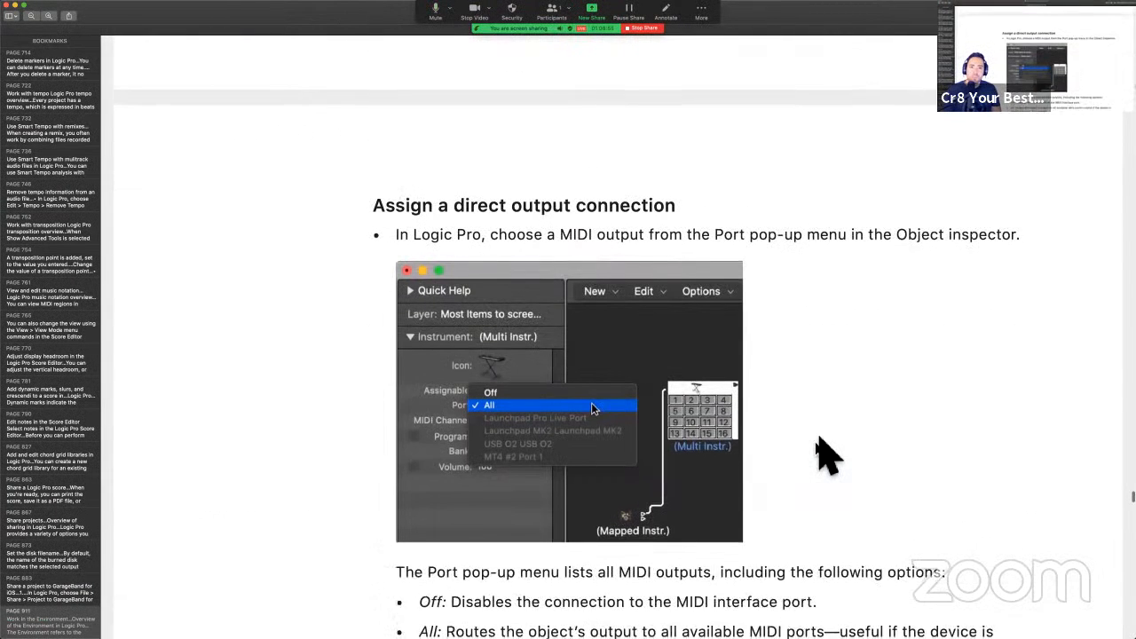
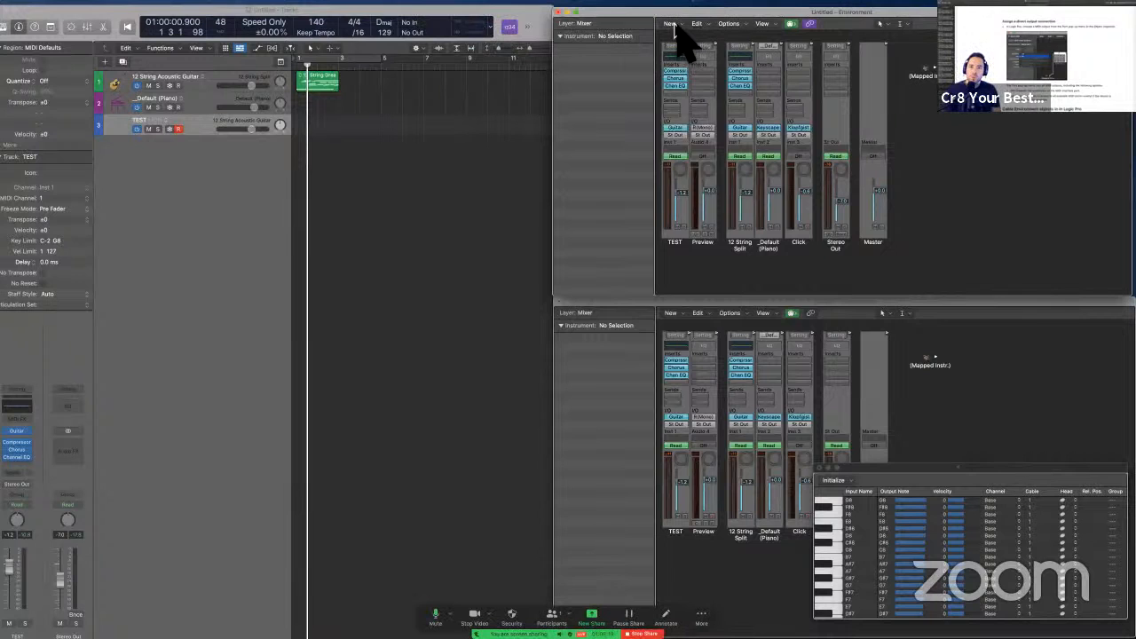
{"action": "left_click", "coordinate": [671, 24]}
{"action": "left_click", "coordinate": [927, 173]}
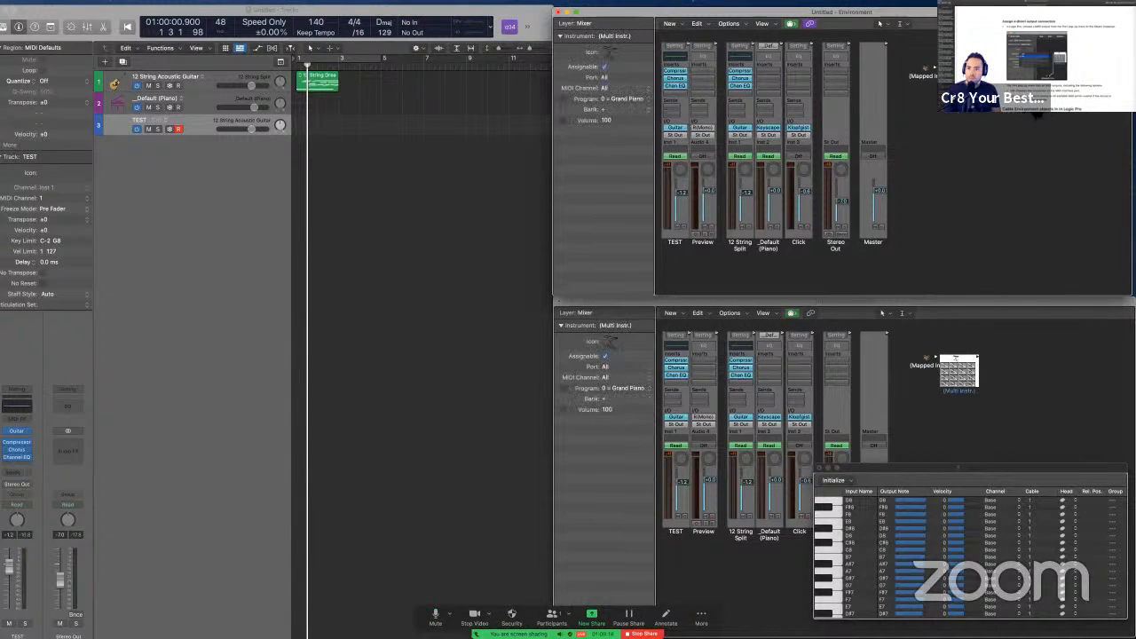
{"action": "left_click_drag", "start_coordinate": [927, 71], "coordinate": [933, 114]}
Return to the user guide and read how the Port menu's Off and All options route an object's direct output.
{"action": "key", "text": "ctrl+Left"}
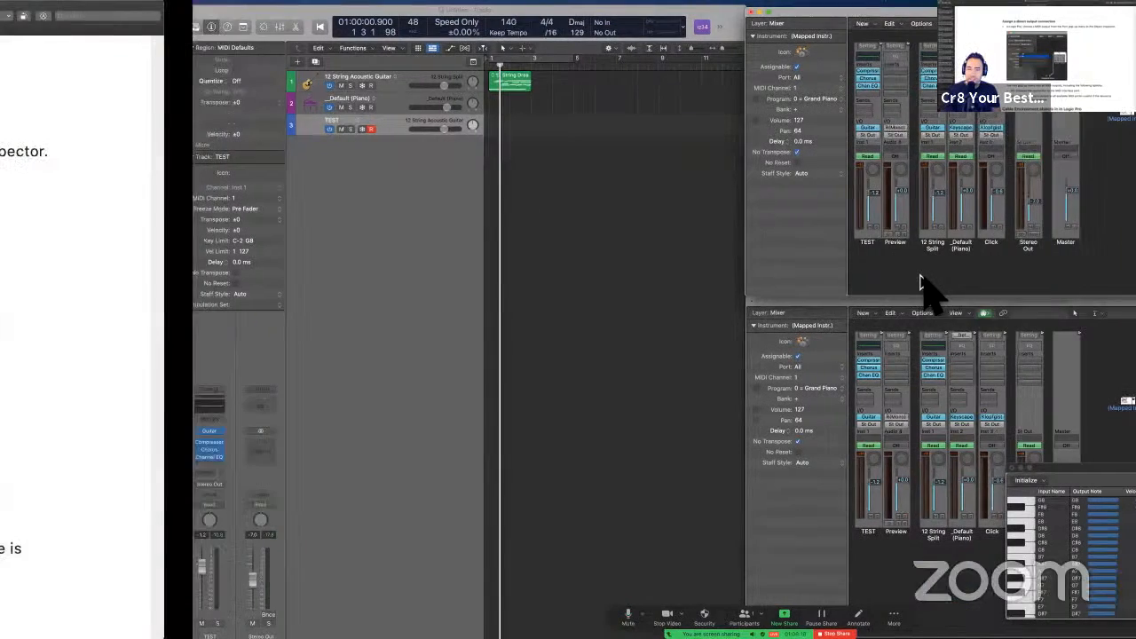
{"action": "scroll", "coordinate": [579, 430], "scroll_direction": "down", "scroll_amount": 1}
{"action": "scroll", "coordinate": [586, 448], "scroll_direction": "down", "scroll_amount": 4}
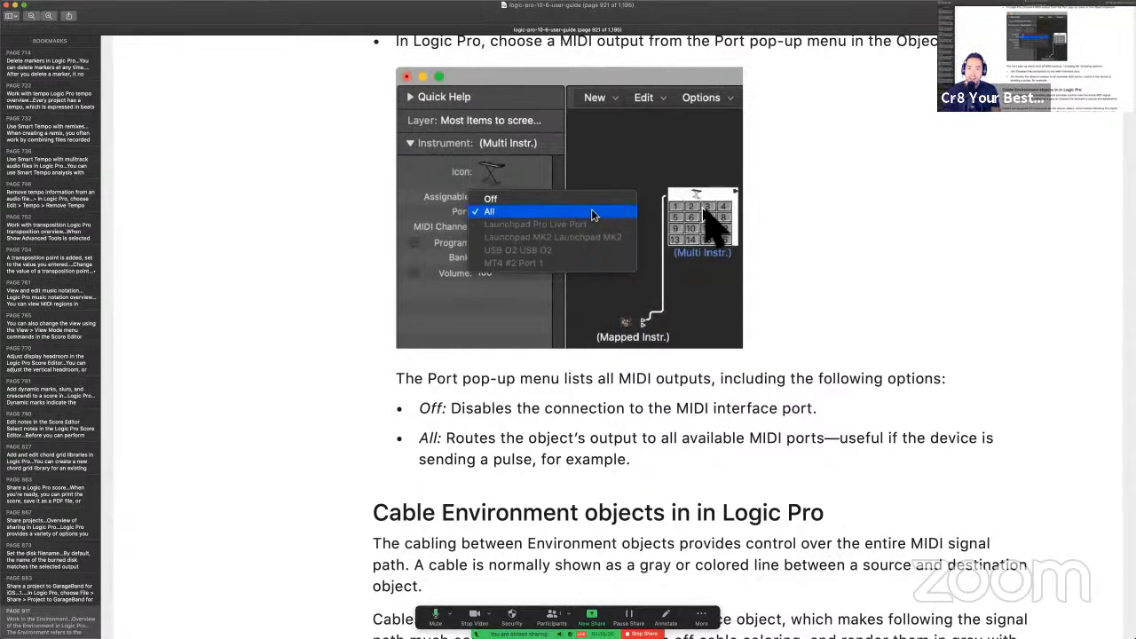
{"action": "scroll", "coordinate": [719, 395], "scroll_direction": "down", "scroll_amount": 3}
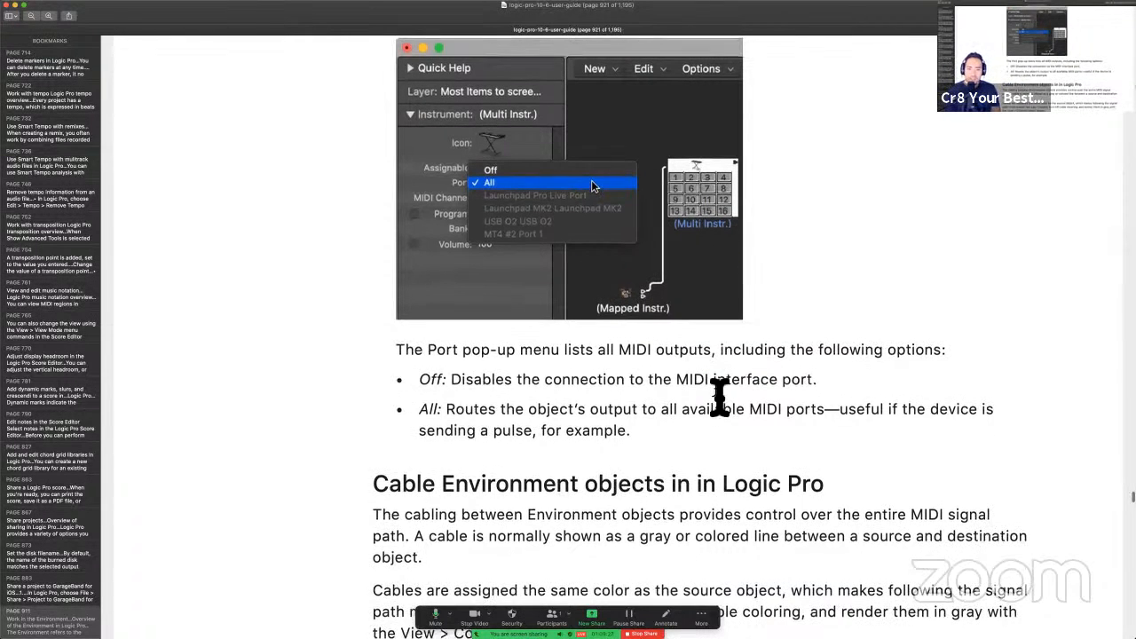
{"action": "scroll", "coordinate": [719, 395], "scroll_direction": "down", "scroll_amount": 1}
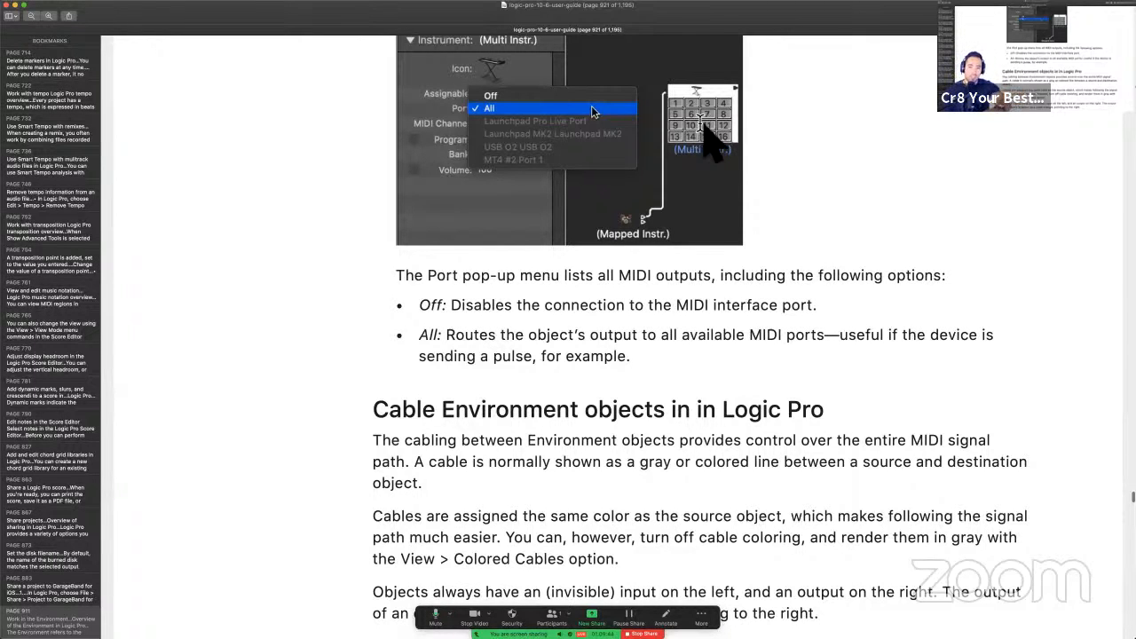
{"action": "scroll", "coordinate": [704, 133], "scroll_direction": "down", "scroll_amount": 1}
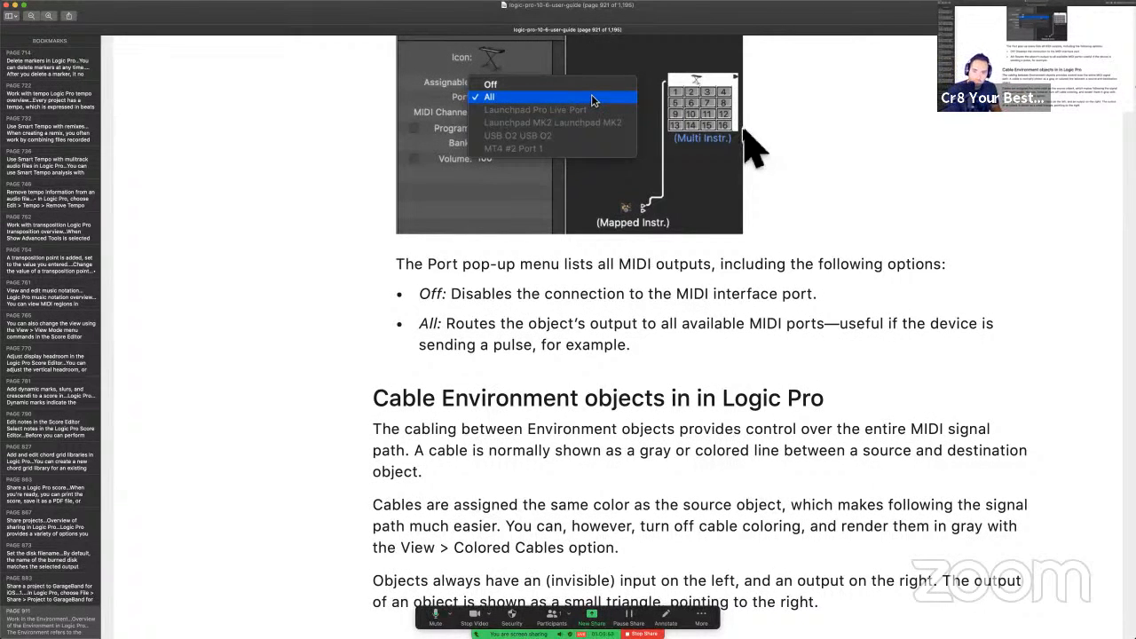
{"action": "scroll", "coordinate": [608, 380], "scroll_direction": "down", "scroll_amount": 3}
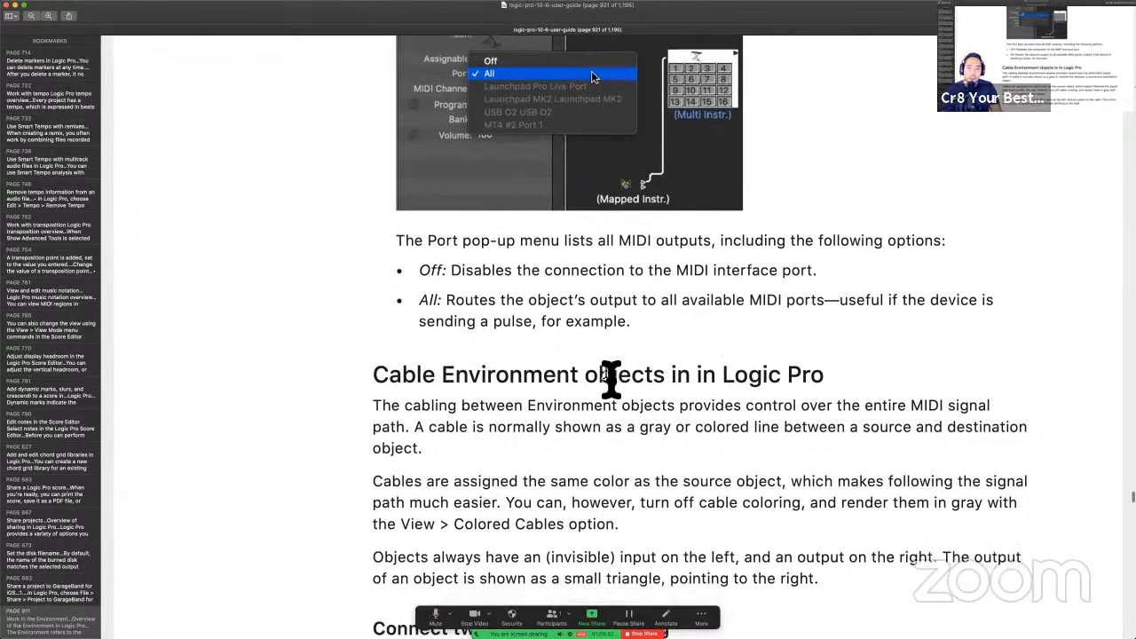
{"action": "scroll", "coordinate": [609, 379], "scroll_direction": "down", "scroll_amount": 8}
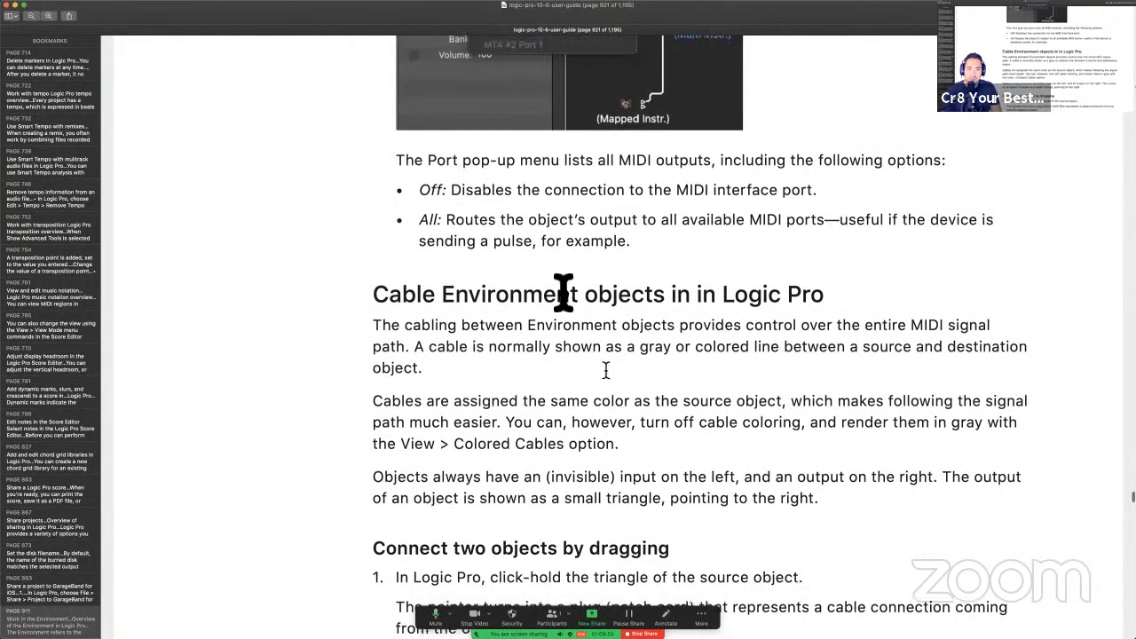
{"action": "scroll", "coordinate": [518, 236], "scroll_direction": "down", "scroll_amount": 1}
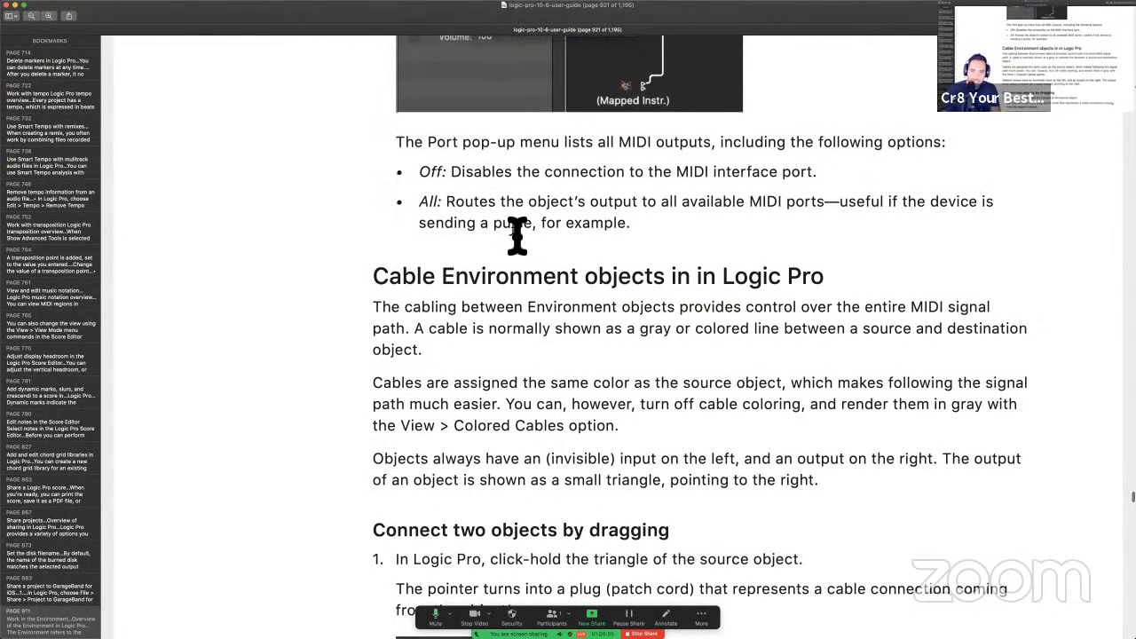
{"action": "scroll", "coordinate": [517, 236], "scroll_direction": "down", "scroll_amount": 2}
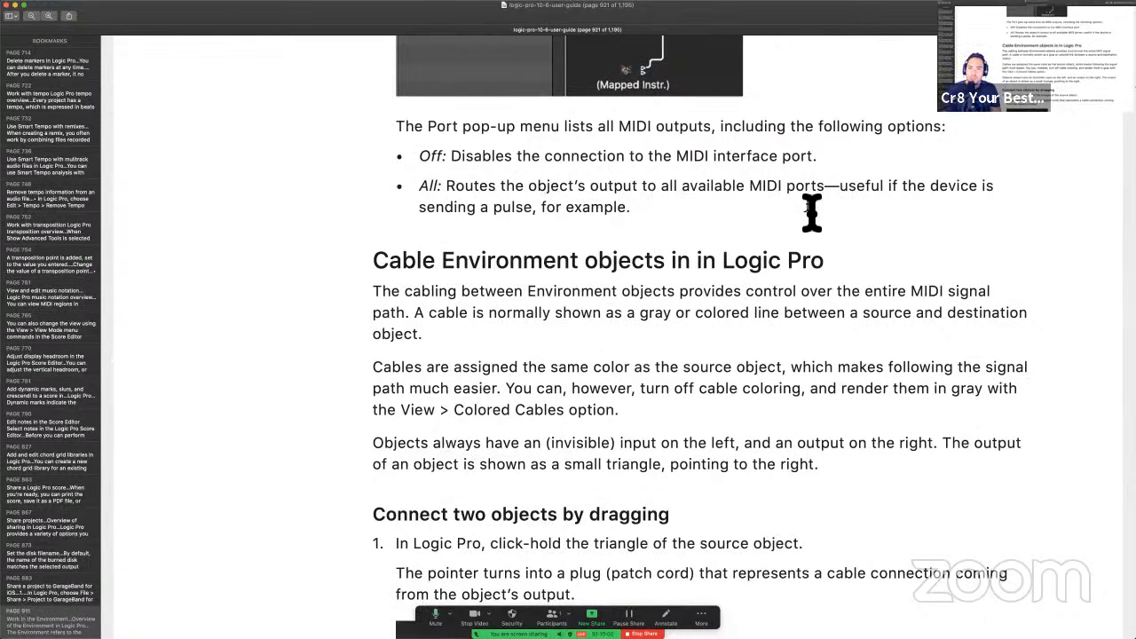
{"action": "scroll", "coordinate": [822, 215], "scroll_direction": "up", "scroll_amount": 3}
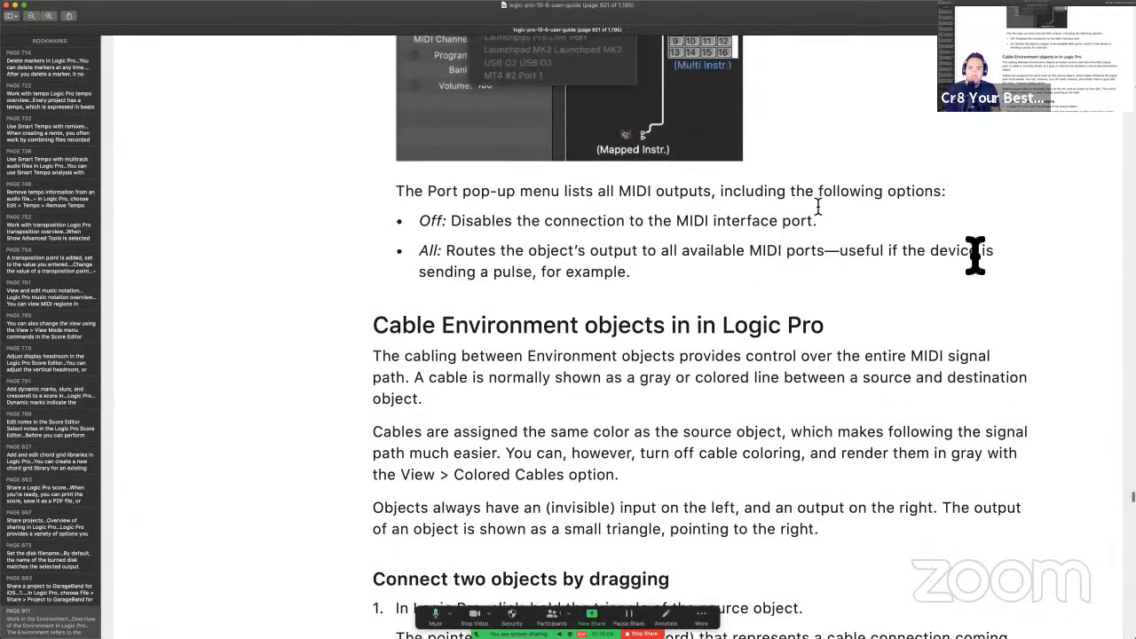
{"action": "scroll", "coordinate": [649, 350], "scroll_direction": "up", "scroll_amount": 3}
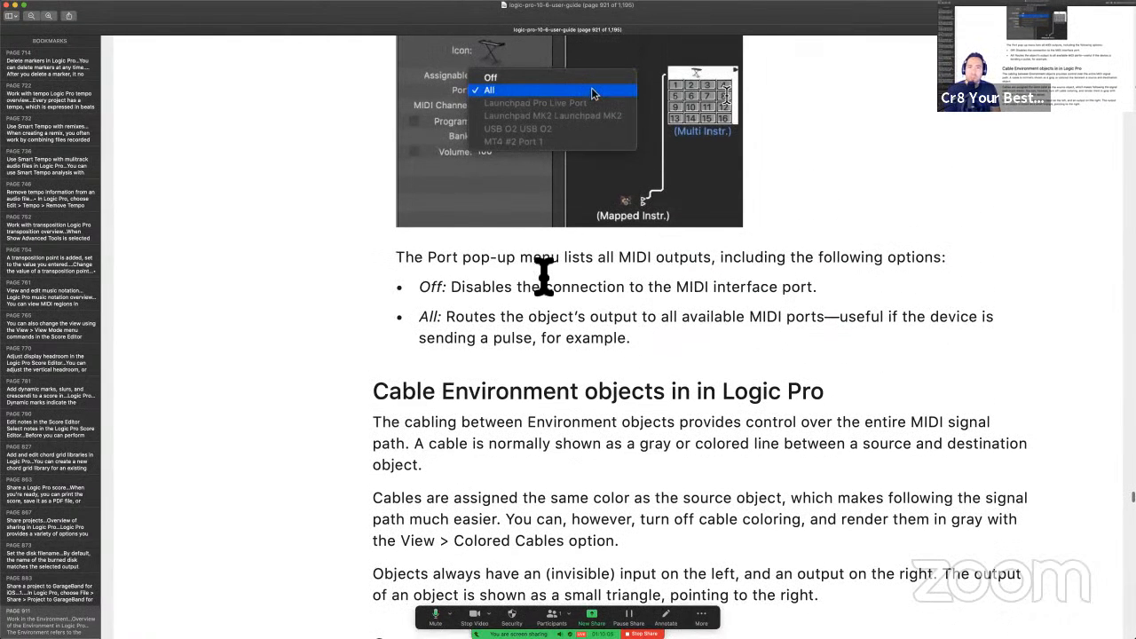
{"action": "scroll", "coordinate": [541, 285], "scroll_direction": "down", "scroll_amount": 2}
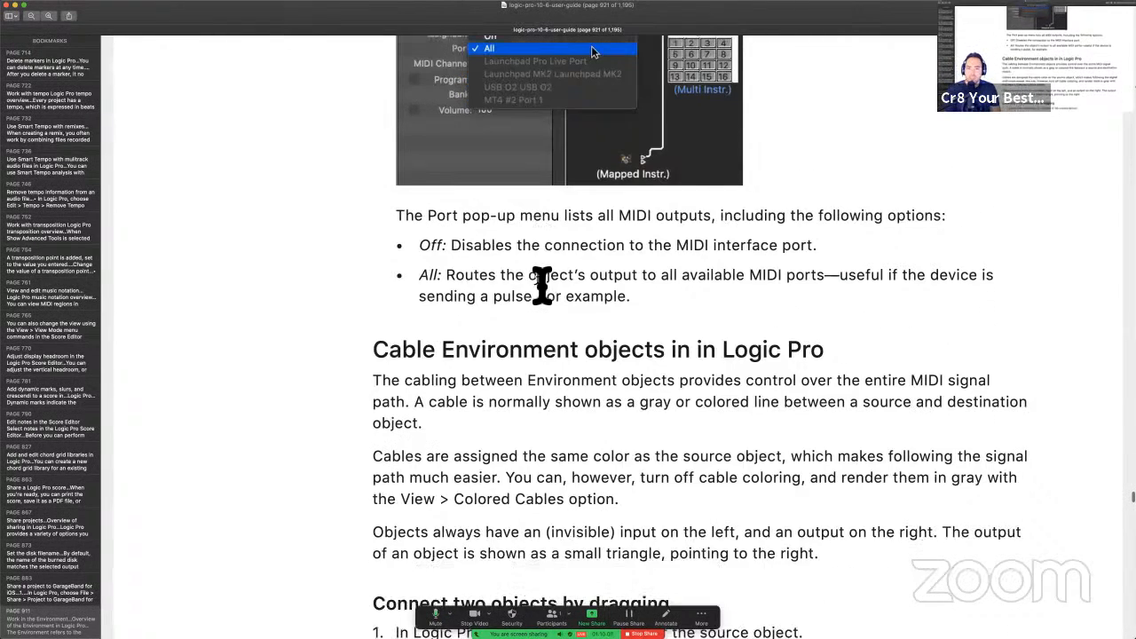
{"action": "scroll", "coordinate": [542, 285], "scroll_direction": "down", "scroll_amount": 3}
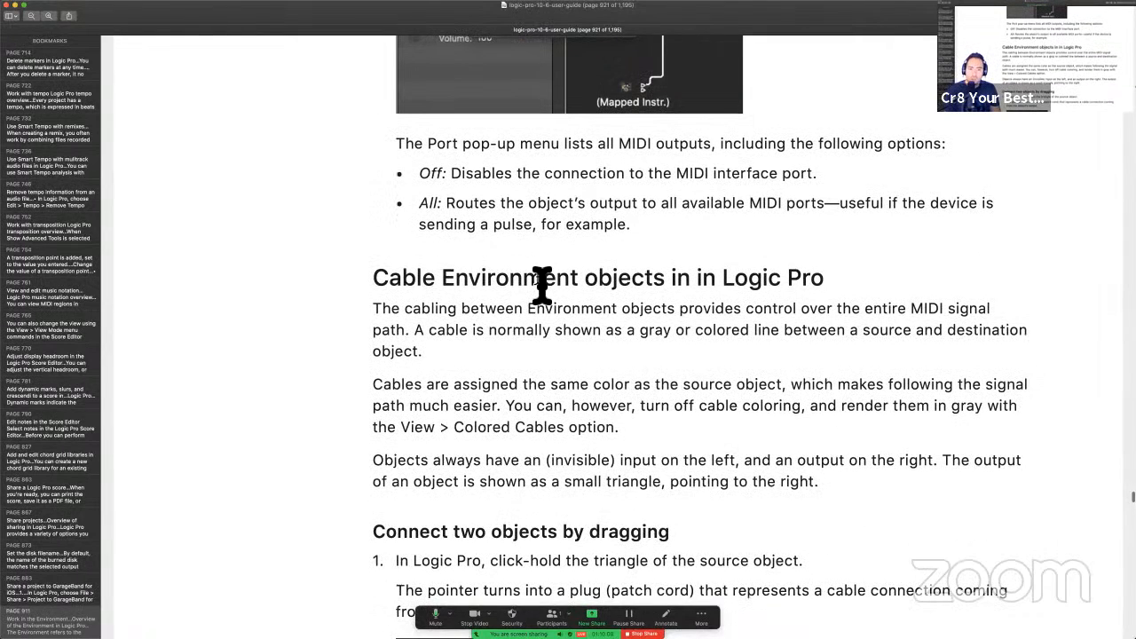
Read the guide's introduction to cabling Environment objects, covering the MIDI signal path, cable coloring, and object inputs and outputs.
{"action": "scroll", "coordinate": [542, 284], "scroll_direction": "down", "scroll_amount": 8}
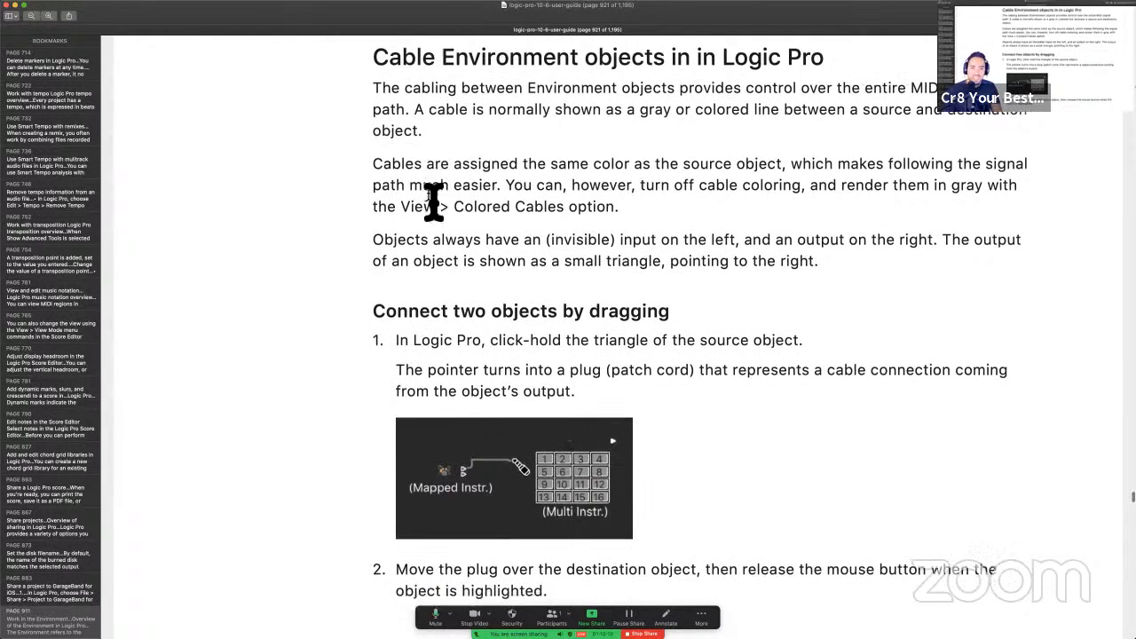
{"action": "scroll", "coordinate": [433, 201], "scroll_direction": "down", "scroll_amount": 2}
{"action": "scroll", "coordinate": [433, 201], "scroll_direction": "up", "scroll_amount": 2}
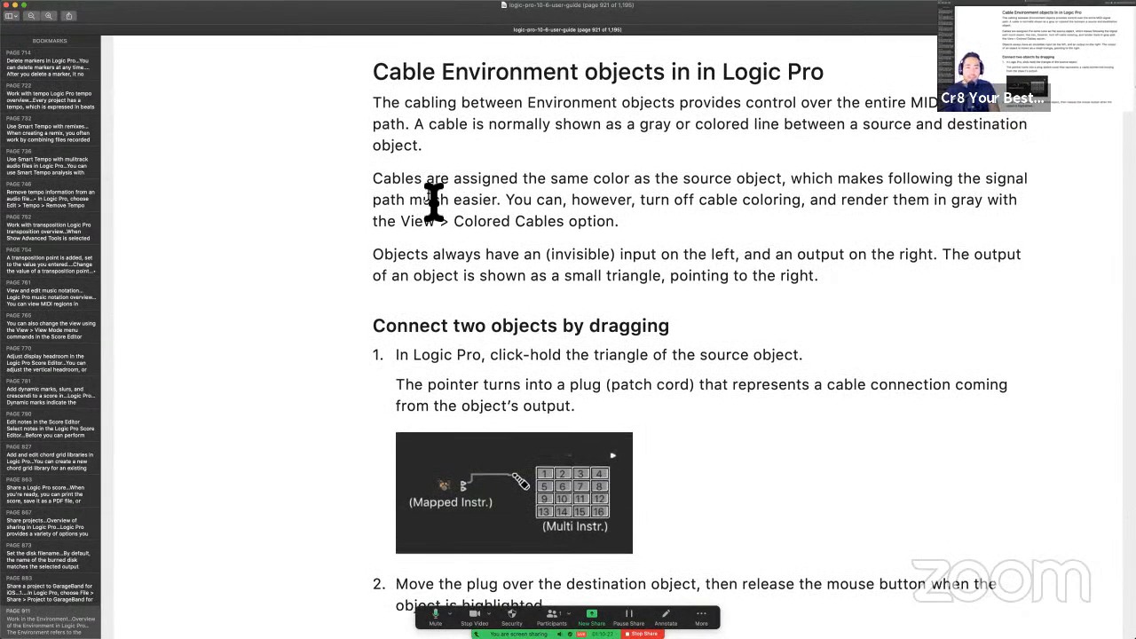
{"action": "scroll", "coordinate": [433, 200], "scroll_direction": "down", "scroll_amount": 1}
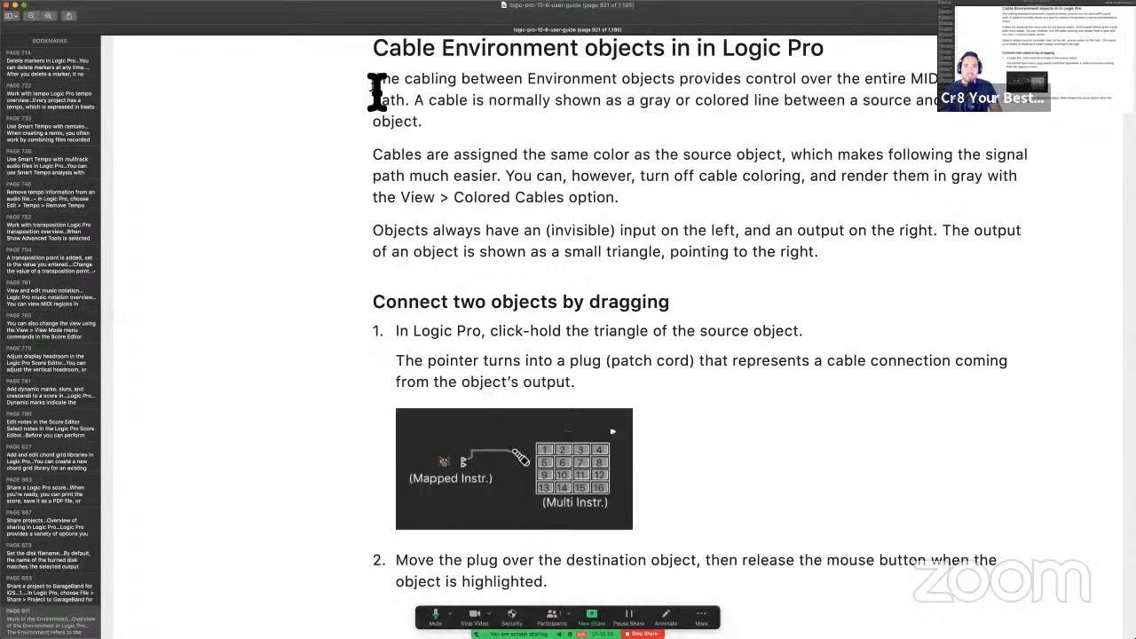
{"action": "scroll", "coordinate": [471, 152], "scroll_direction": "down", "scroll_amount": 1}
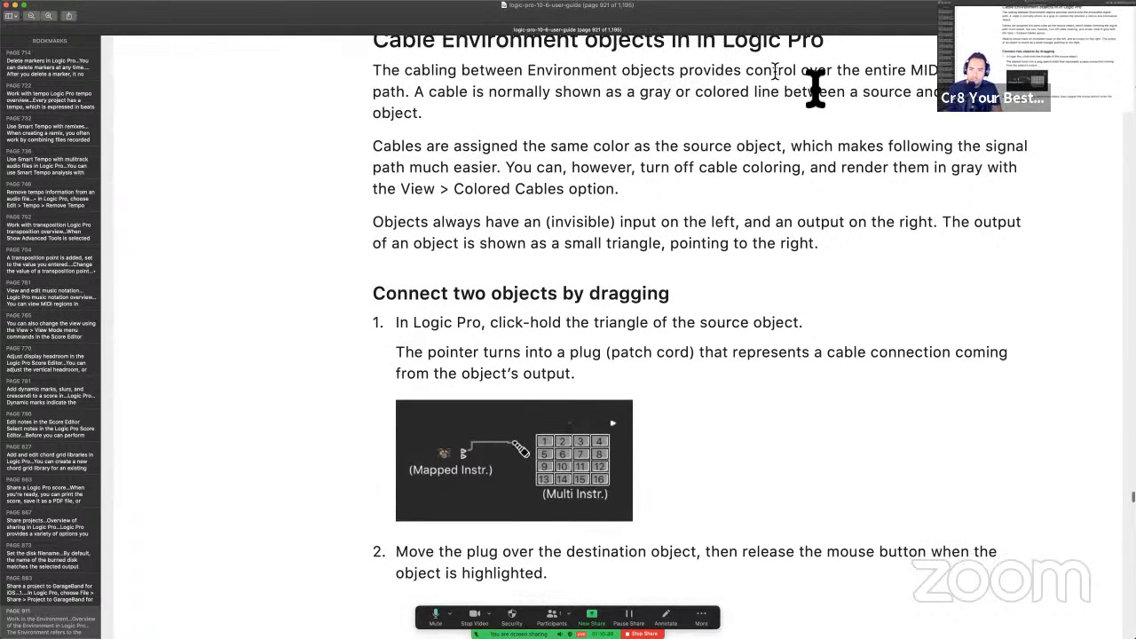
{"action": "scroll", "coordinate": [936, 98], "scroll_direction": "down", "scroll_amount": 1}
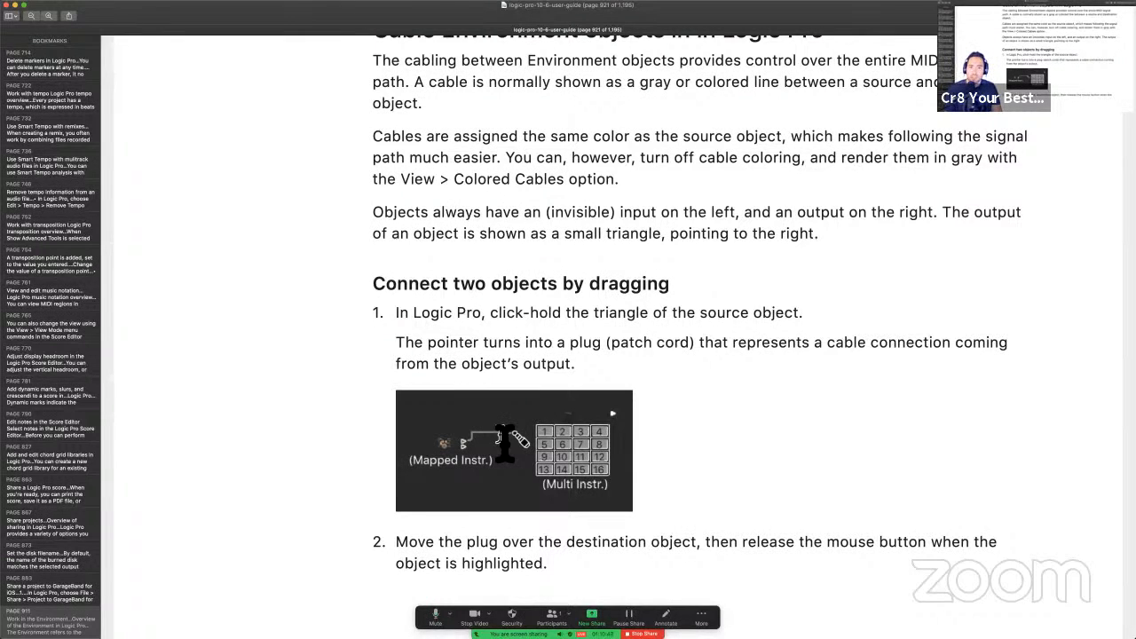
{"action": "scroll", "coordinate": [467, 213], "scroll_direction": "down", "scroll_amount": 1}
Highlight the guide's mention of the Colored Cables option, look it up in Logic Pro's Environment window, and return to the guide.
{"action": "left_click_drag", "start_coordinate": [456, 163], "coordinate": [617, 158]}
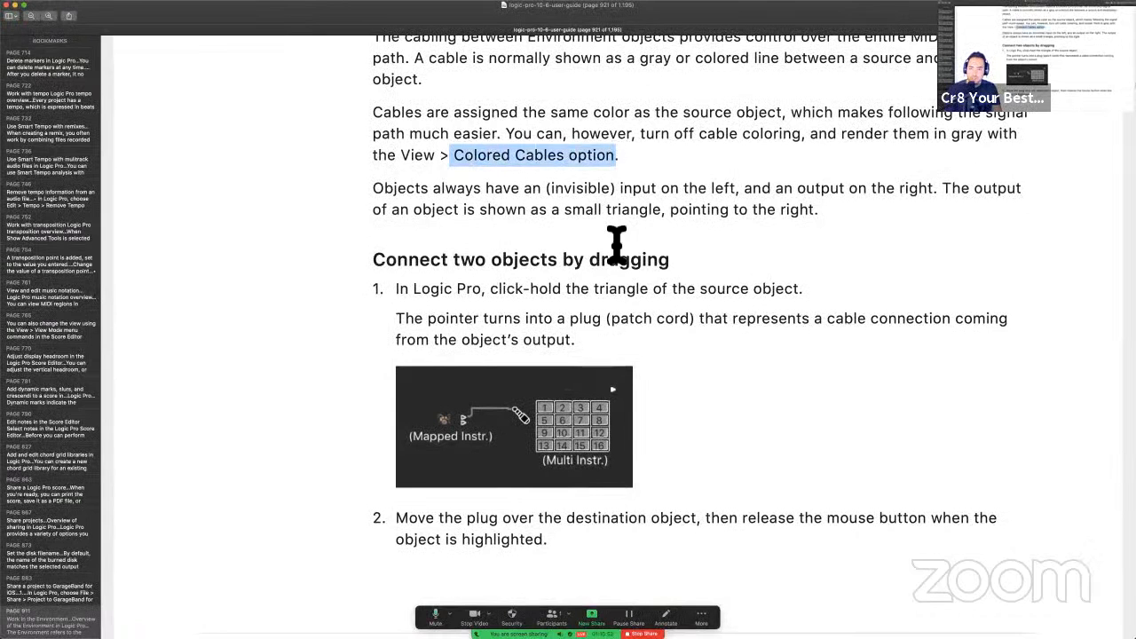
{"action": "key", "text": "super+Tab"}
{"action": "left_click", "coordinate": [760, 24]}
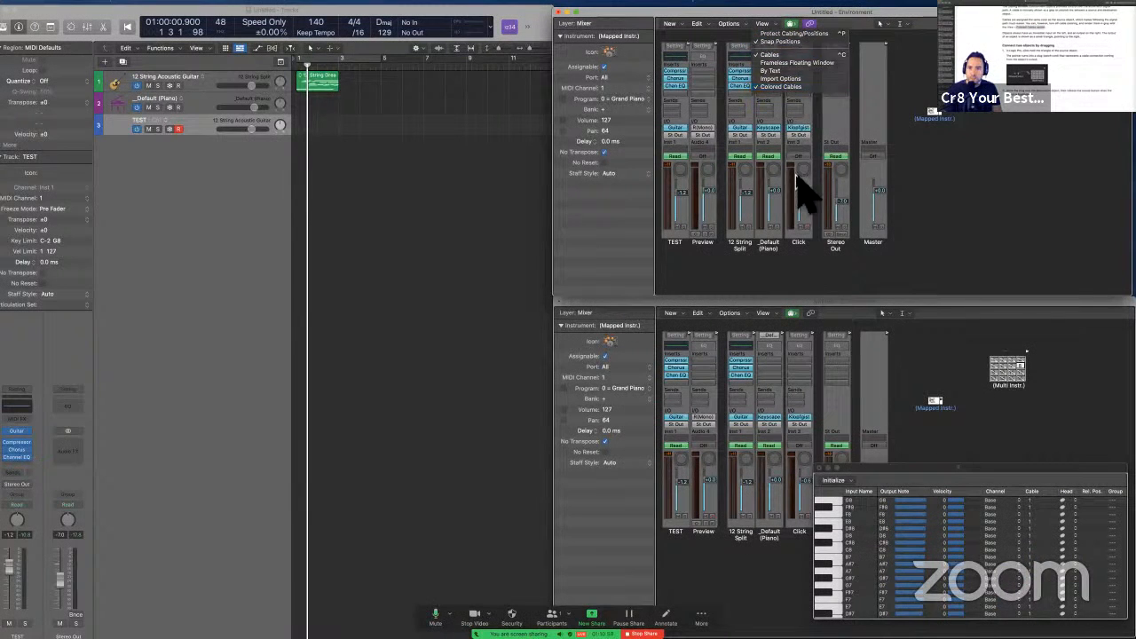
{"action": "key", "text": "super+Tab"}
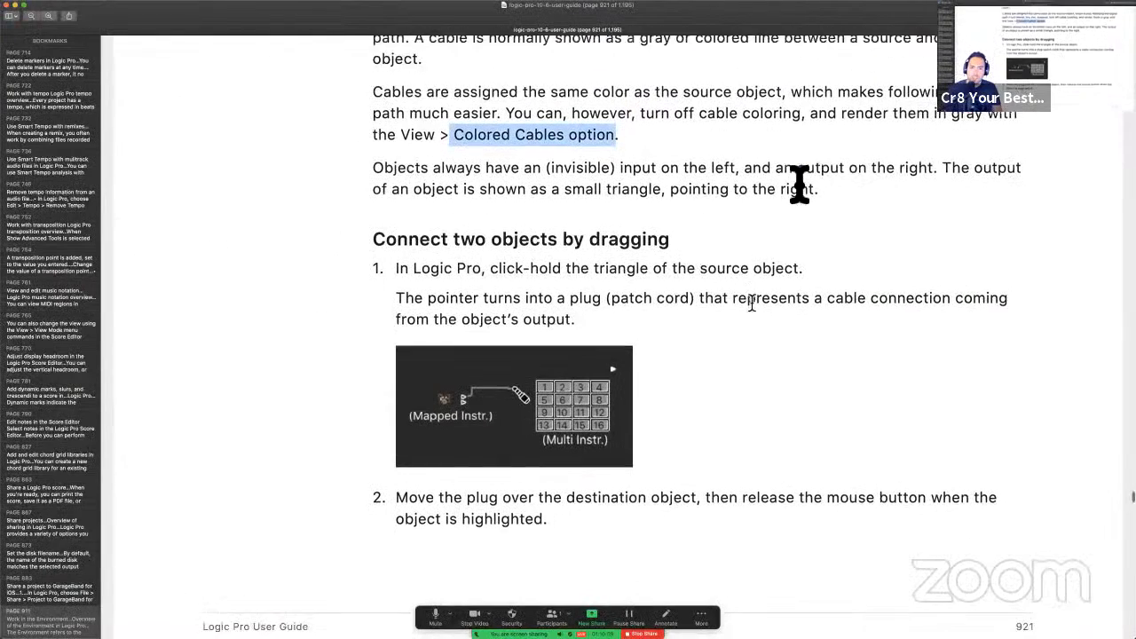
Read the guide's procedure for connecting two objects by dragging, and examine its illustrations of the cable between the mapped instrument and multi-instrument.
{"action": "scroll", "coordinate": [799, 184], "scroll_direction": "down", "scroll_amount": 5}
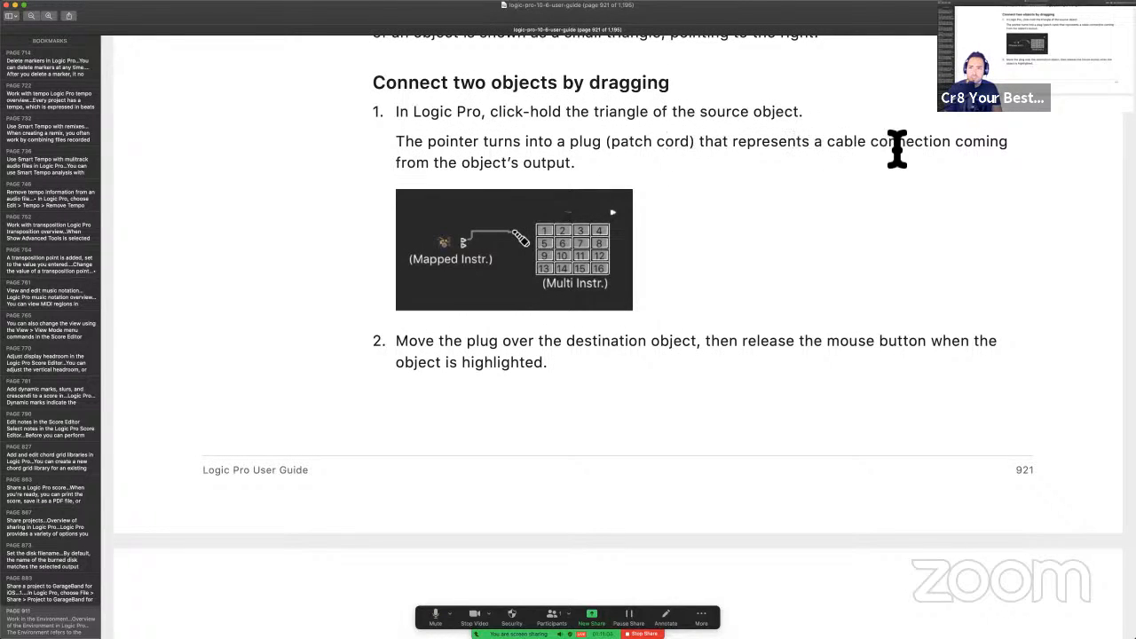
{"action": "scroll", "coordinate": [630, 359], "scroll_direction": "down", "scroll_amount": 1}
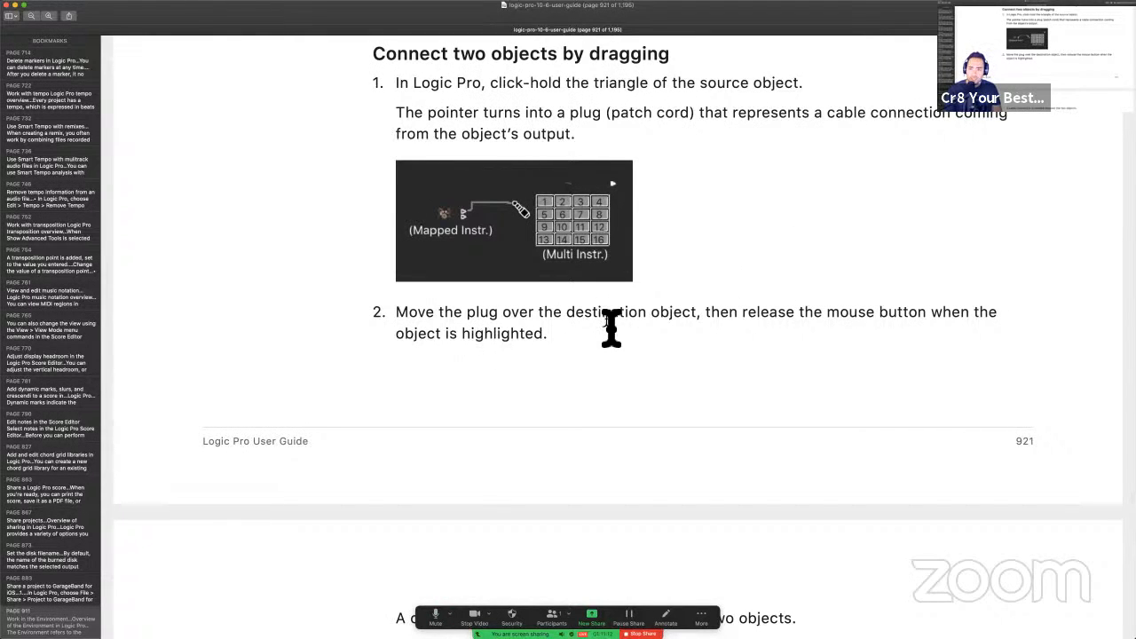
{"action": "scroll", "coordinate": [610, 329], "scroll_direction": "down", "scroll_amount": 5}
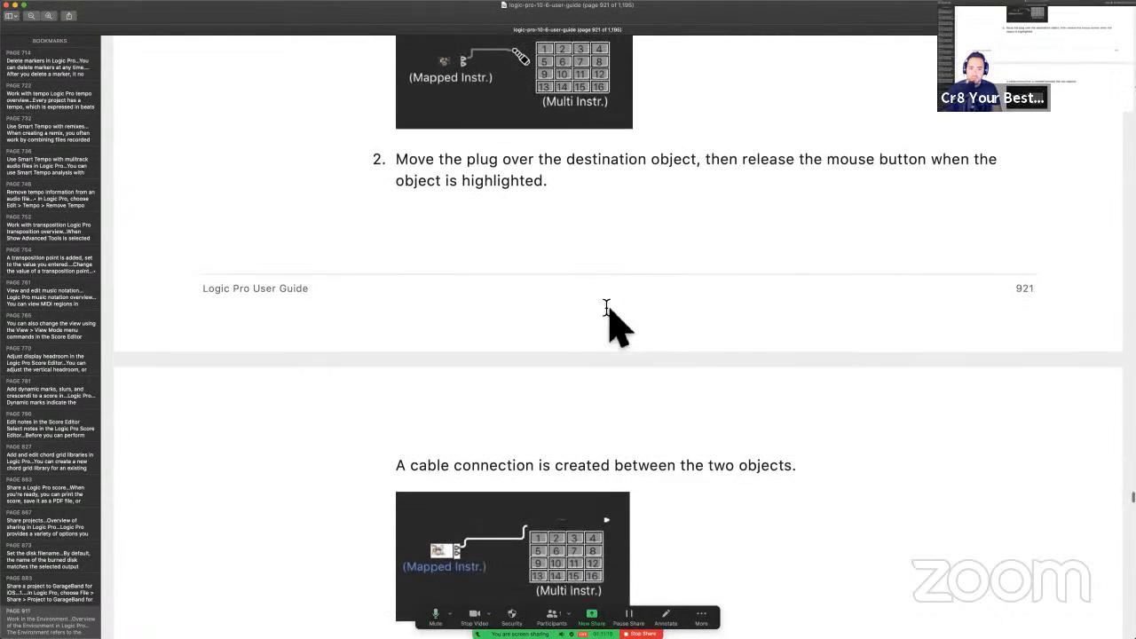
{"action": "scroll", "coordinate": [611, 311], "scroll_direction": "down", "scroll_amount": 5}
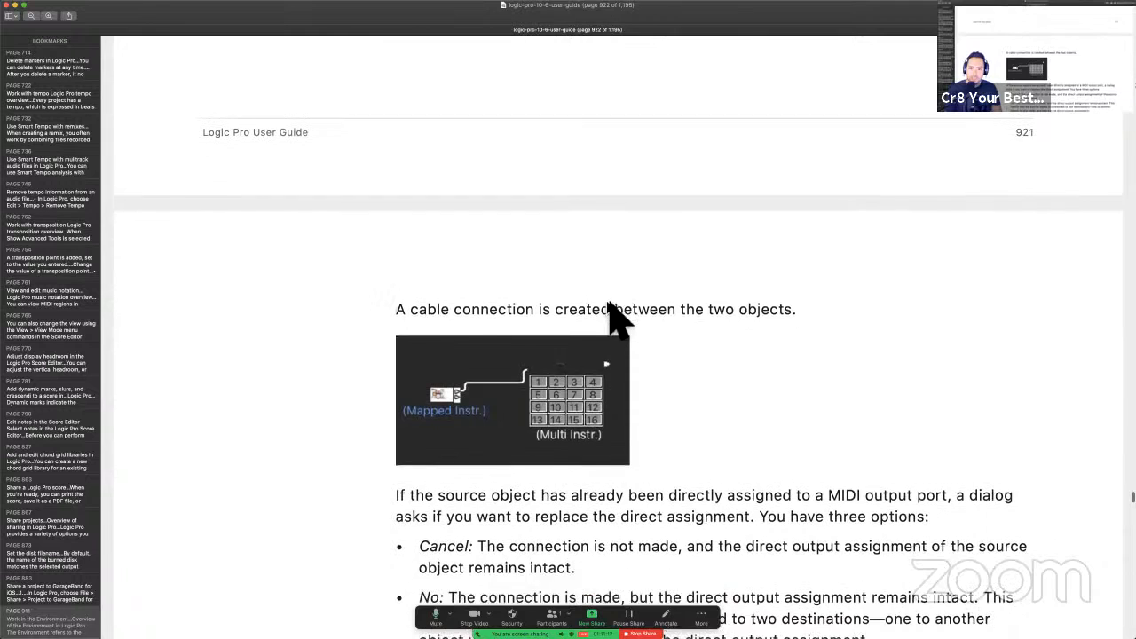
Read the guide's explanation of the Cancel, No and Remove options for replacing a source object's direct output assignment.
{"action": "scroll", "coordinate": [611, 307], "scroll_direction": "down", "scroll_amount": 5}
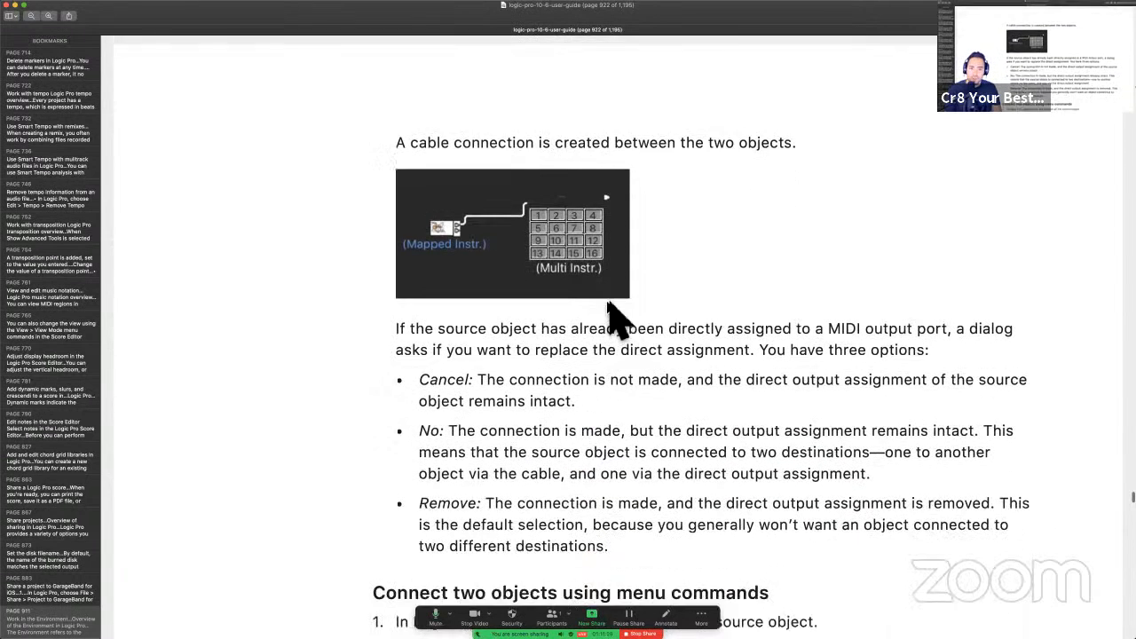
{"action": "scroll", "coordinate": [609, 306], "scroll_direction": "down", "scroll_amount": 3}
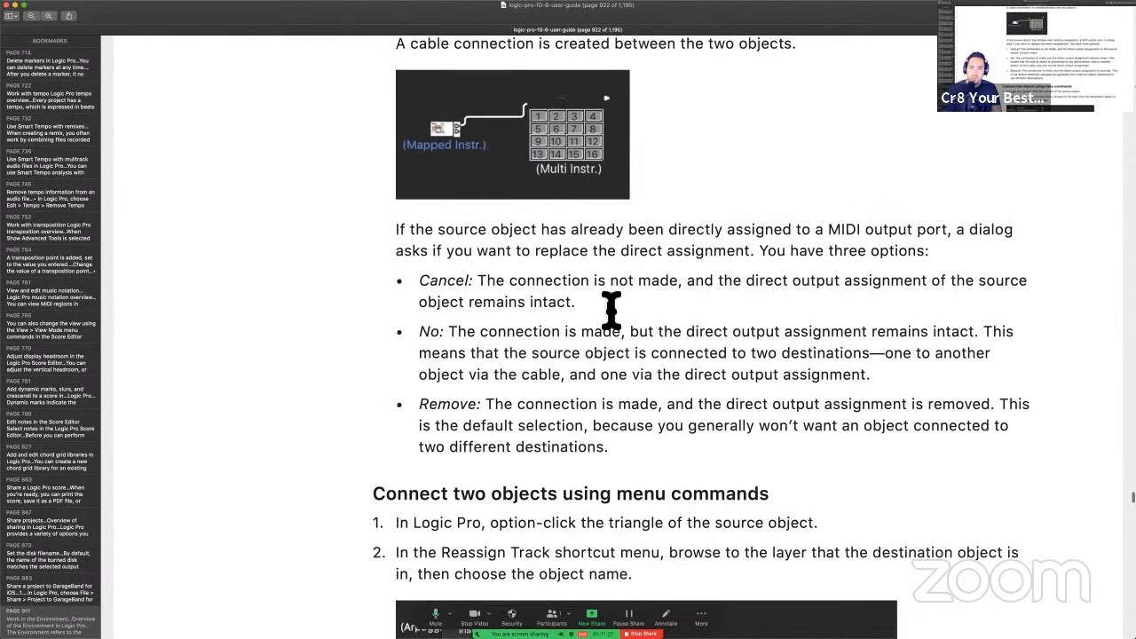
{"action": "scroll", "coordinate": [611, 308], "scroll_direction": "down", "scroll_amount": 1}
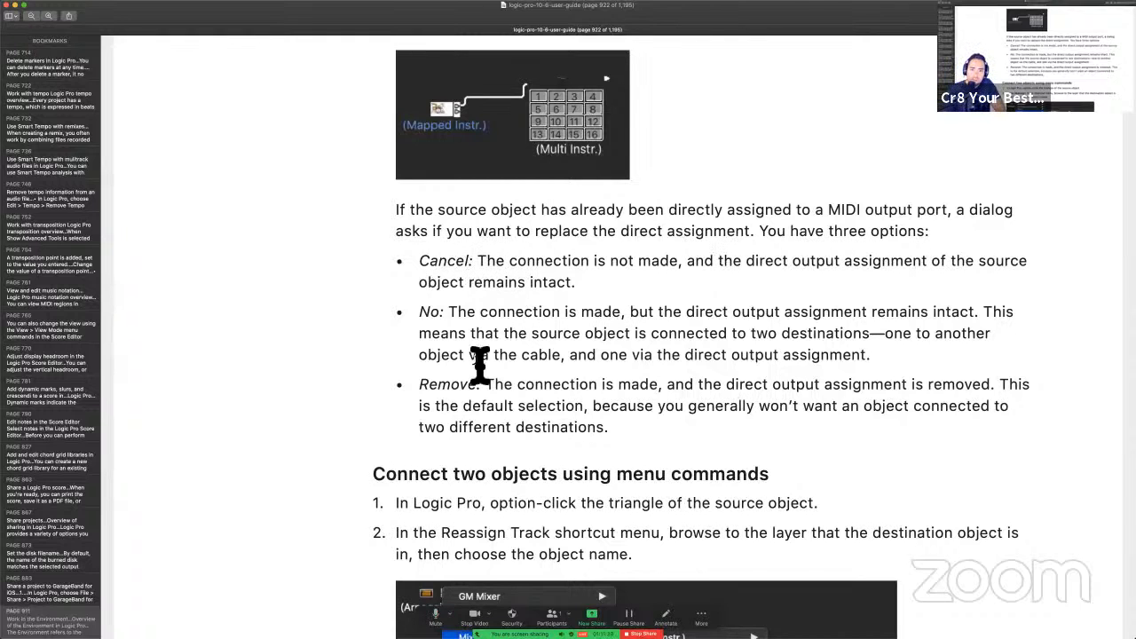
{"action": "scroll", "coordinate": [467, 261], "scroll_direction": "down", "scroll_amount": 3}
{"action": "scroll", "coordinate": [467, 363], "scroll_direction": "down", "scroll_amount": 3}
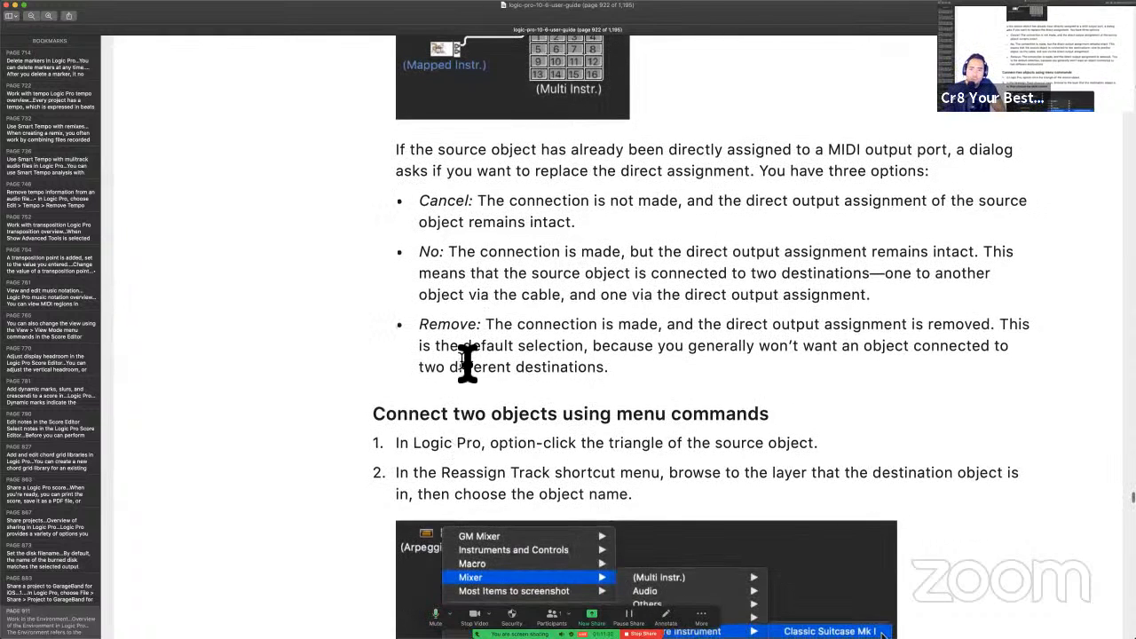
Read the guide's procedure for connecting two objects using menu commands, including the illustration of the Reassign Track shortcut menu.
{"action": "scroll", "coordinate": [470, 367], "scroll_direction": "down", "scroll_amount": 6}
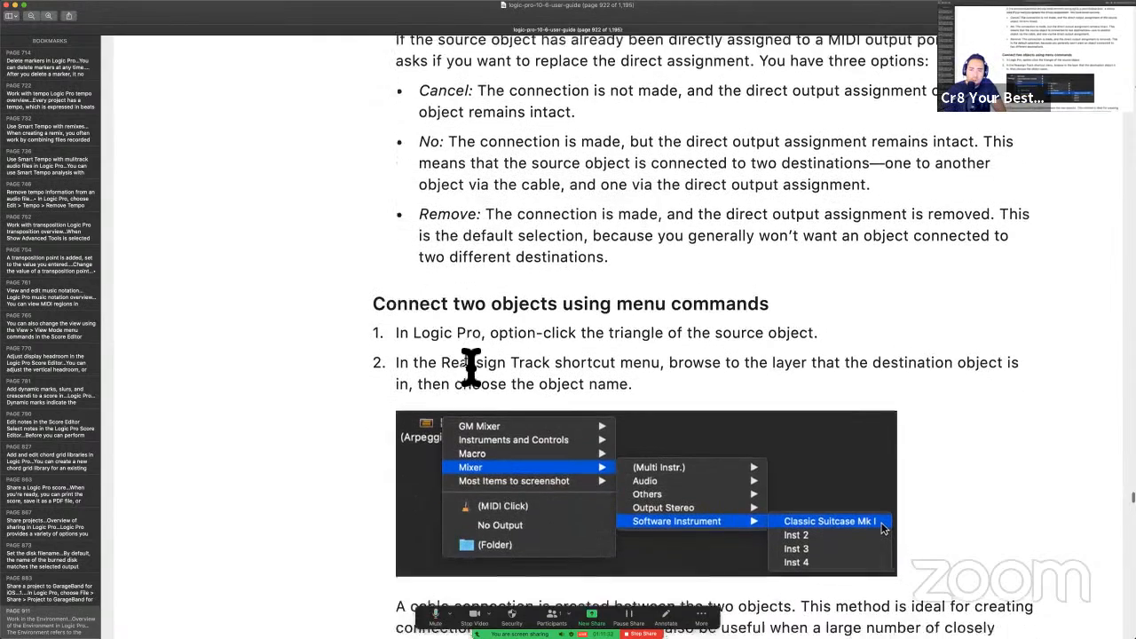
{"action": "scroll", "coordinate": [470, 358], "scroll_direction": "down", "scroll_amount": 3}
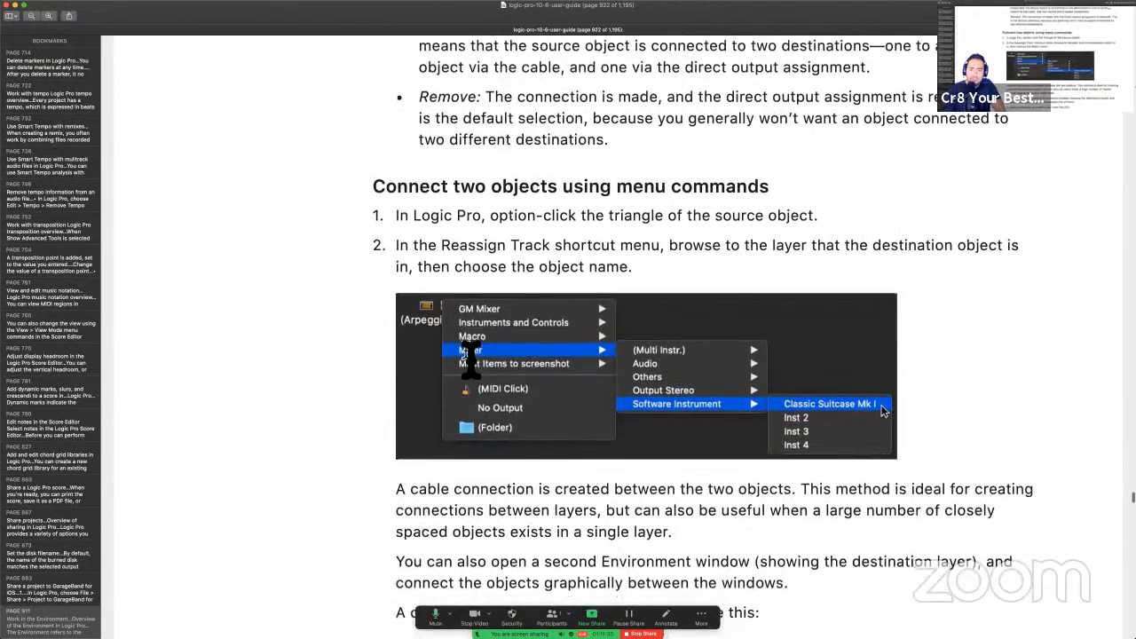
{"action": "scroll", "coordinate": [469, 355], "scroll_direction": "down", "scroll_amount": 2}
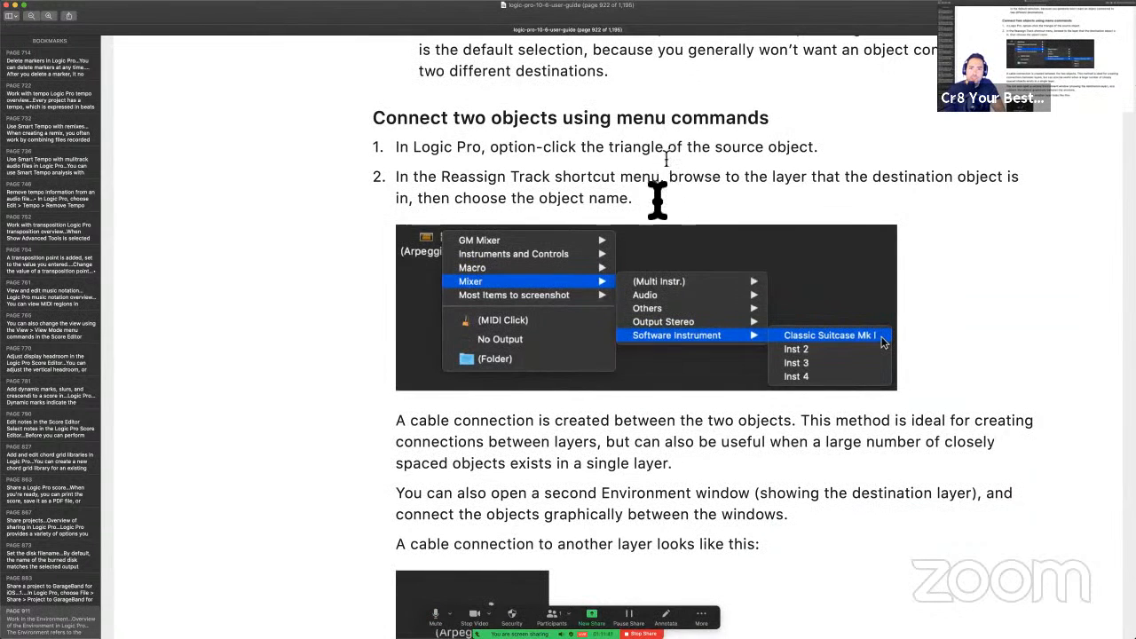
Switch to Logic Pro and cable the mapped instrument to the _Default (Piano) software instrument on the Mixer layer using the output's shortcut menu.
{"action": "key", "text": "ctrl+Right"}
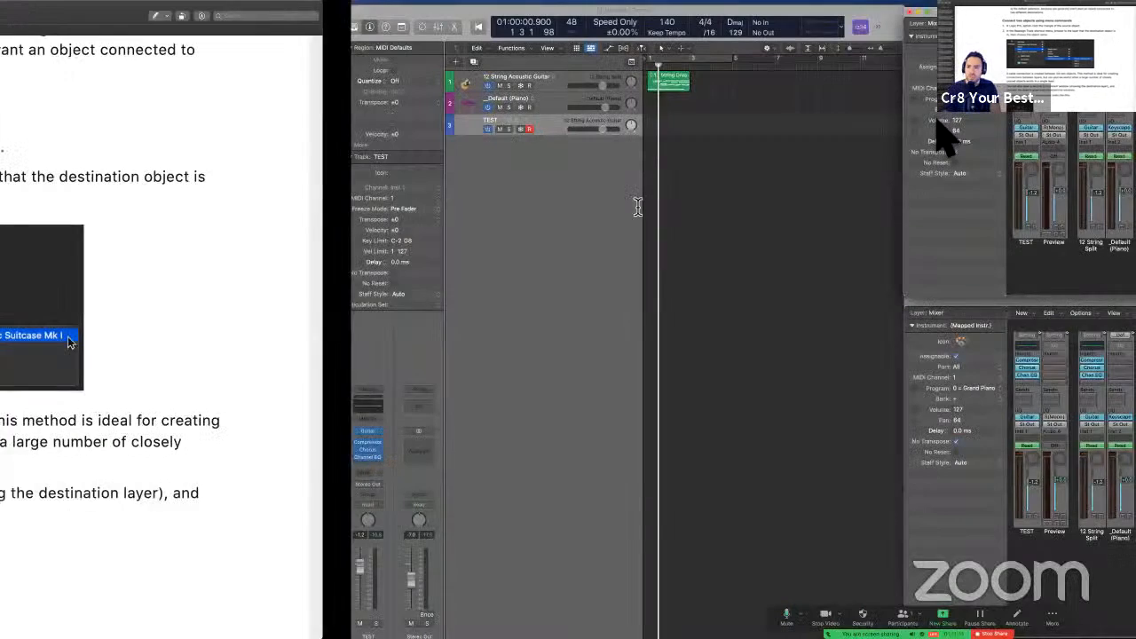
{"action": "left_click", "coordinate": [937, 114], "text": "alt"}
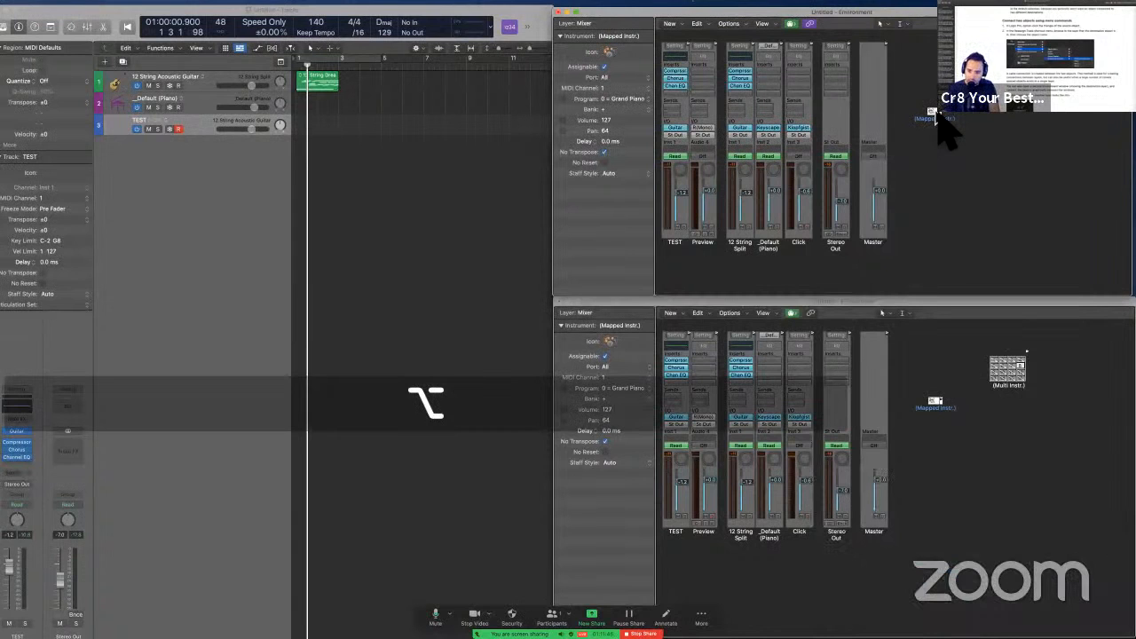
{"action": "double_click", "coordinate": [937, 114]}
{"action": "left_click", "coordinate": [943, 116], "text": "alt"}
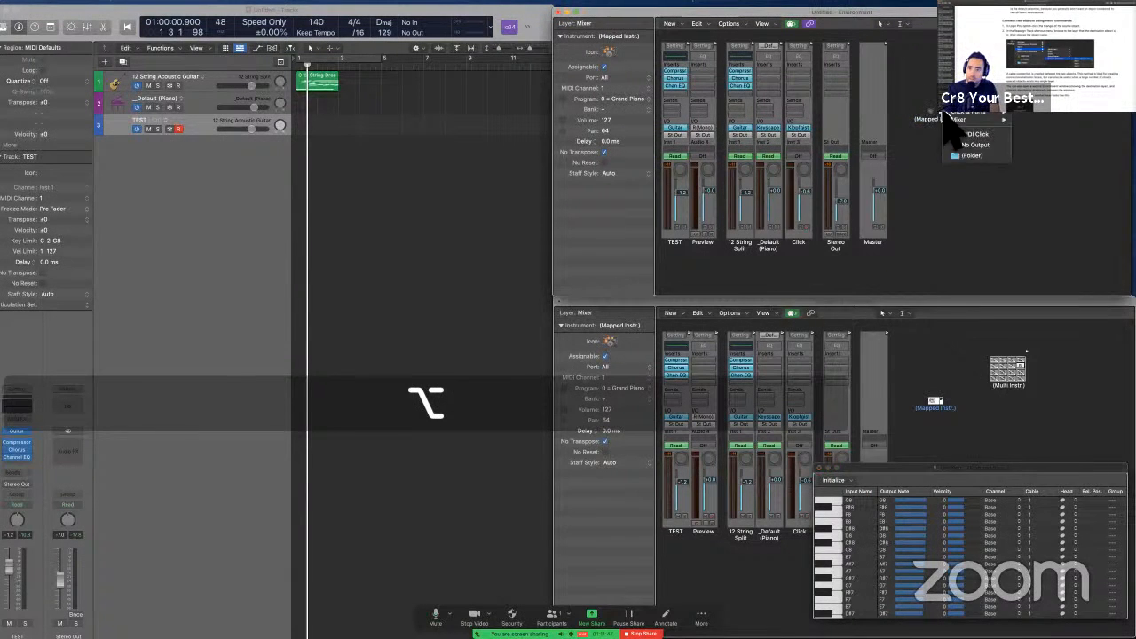
{"action": "left_click", "coordinate": [942, 116], "text": "alt"}
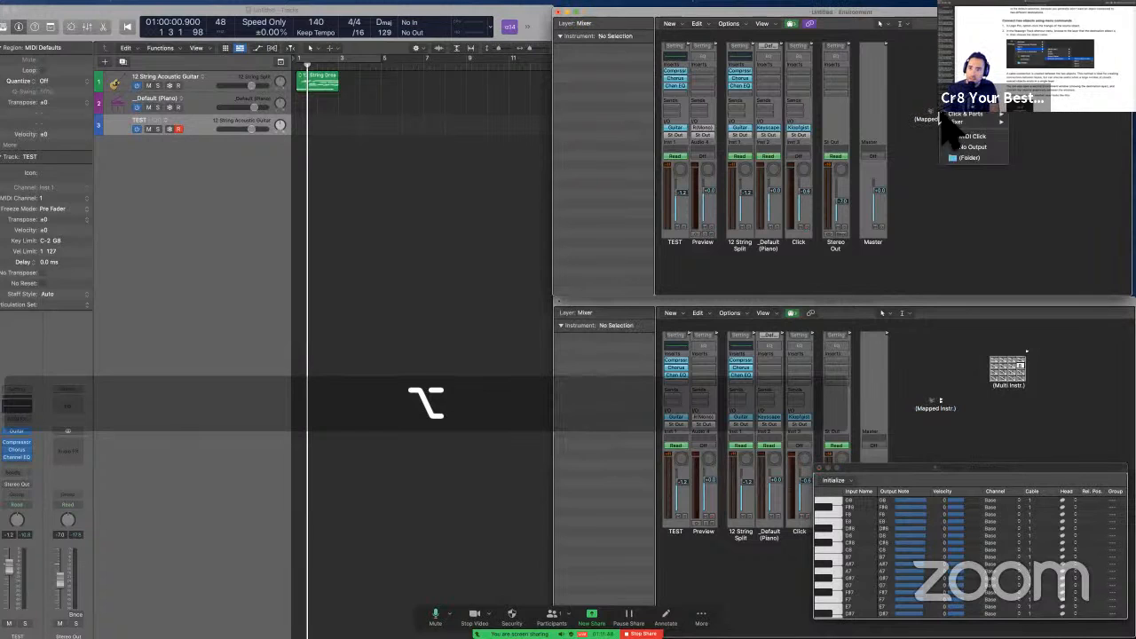
{"action": "mouse_move", "coordinate": [959, 122]}
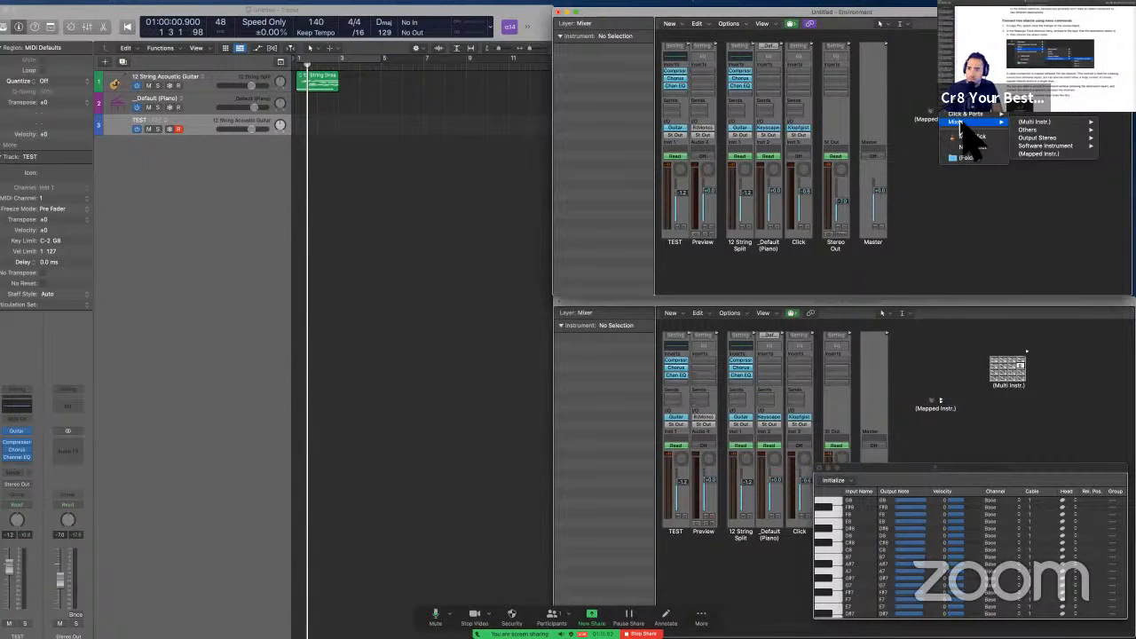
{"action": "mouse_move", "coordinate": [1045, 147]}
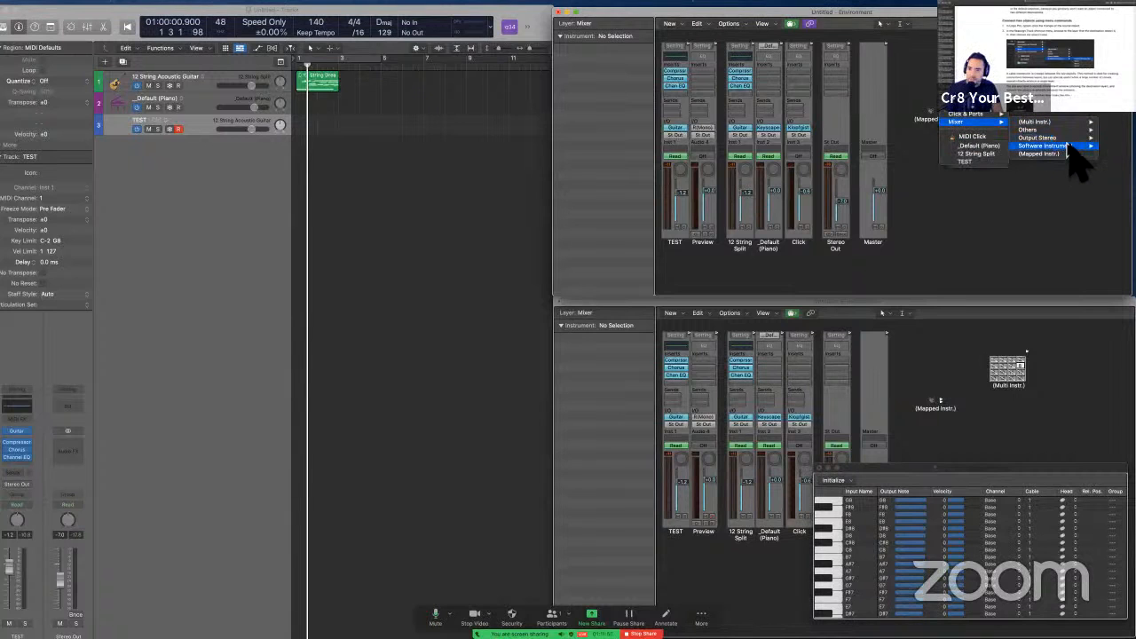
{"action": "left_click", "coordinate": [979, 146]}
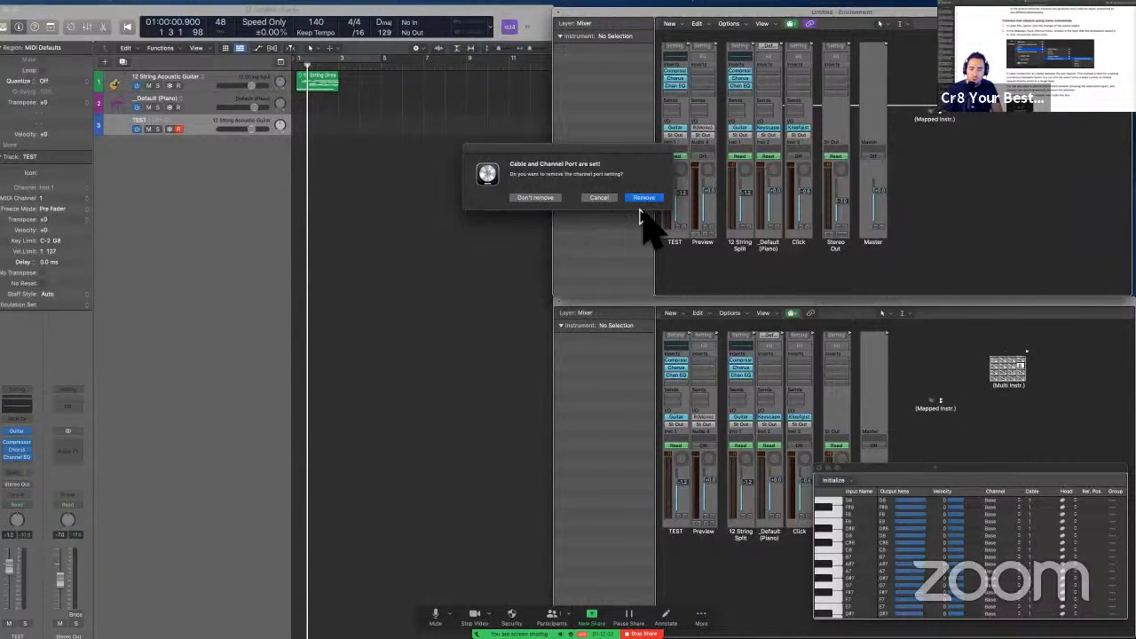
Go back to the user guide and reread the Cancel, No and Remove options for an existing direct output assignment.
{"action": "scroll", "coordinate": [487, 184], "scroll_direction": "up", "scroll_amount": 3}
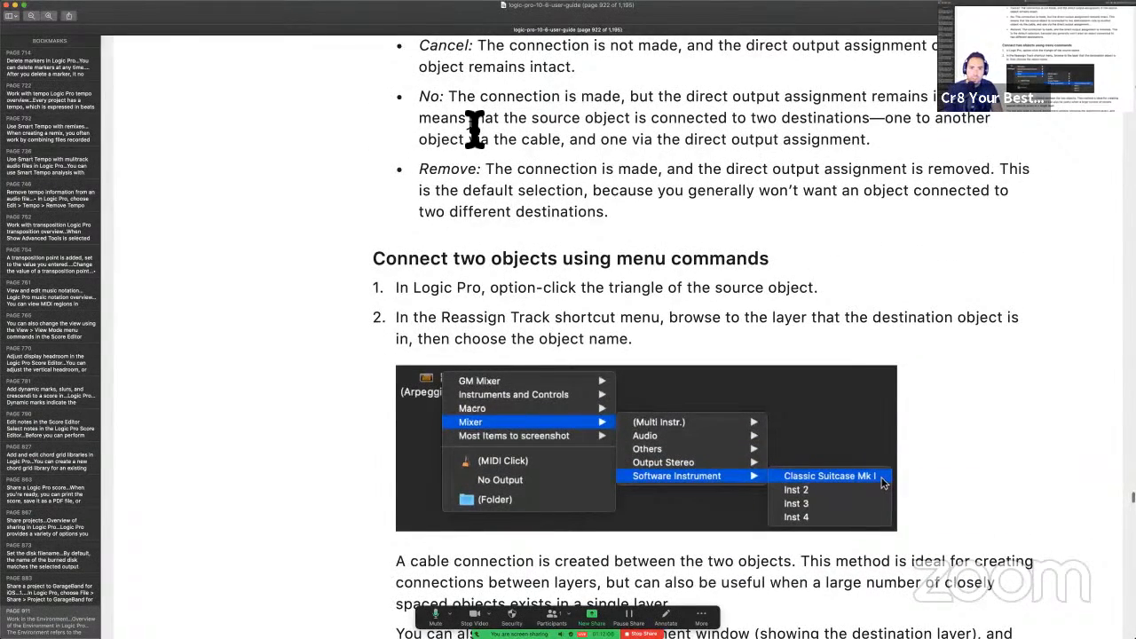
{"action": "scroll", "coordinate": [437, 54], "scroll_direction": "up", "scroll_amount": 3}
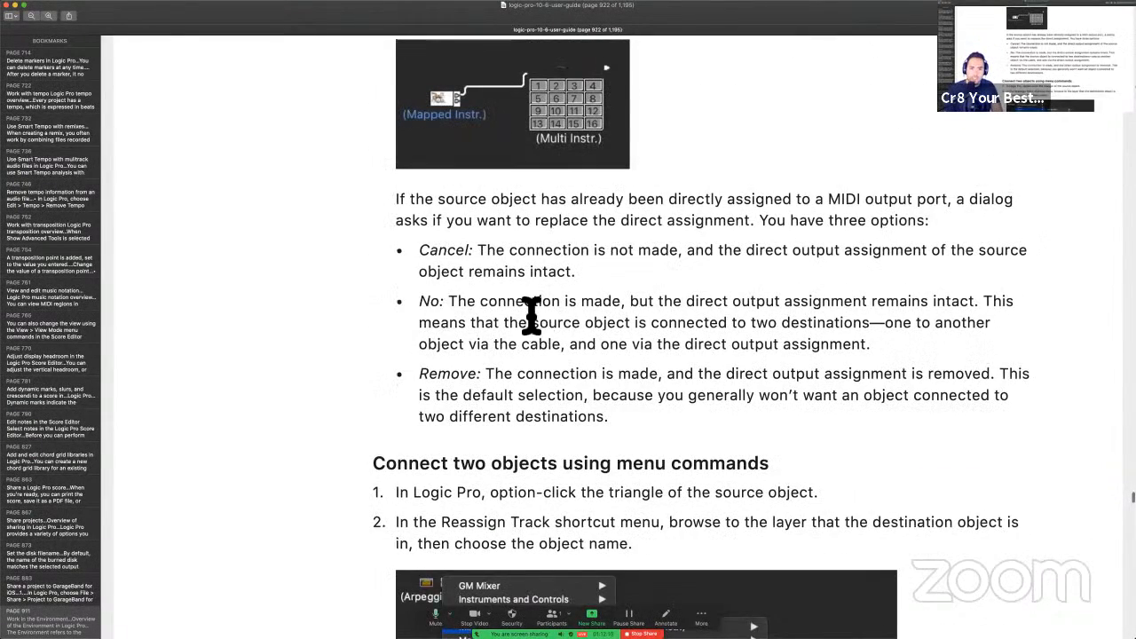
{"action": "scroll", "coordinate": [530, 316], "scroll_direction": "down", "scroll_amount": 3}
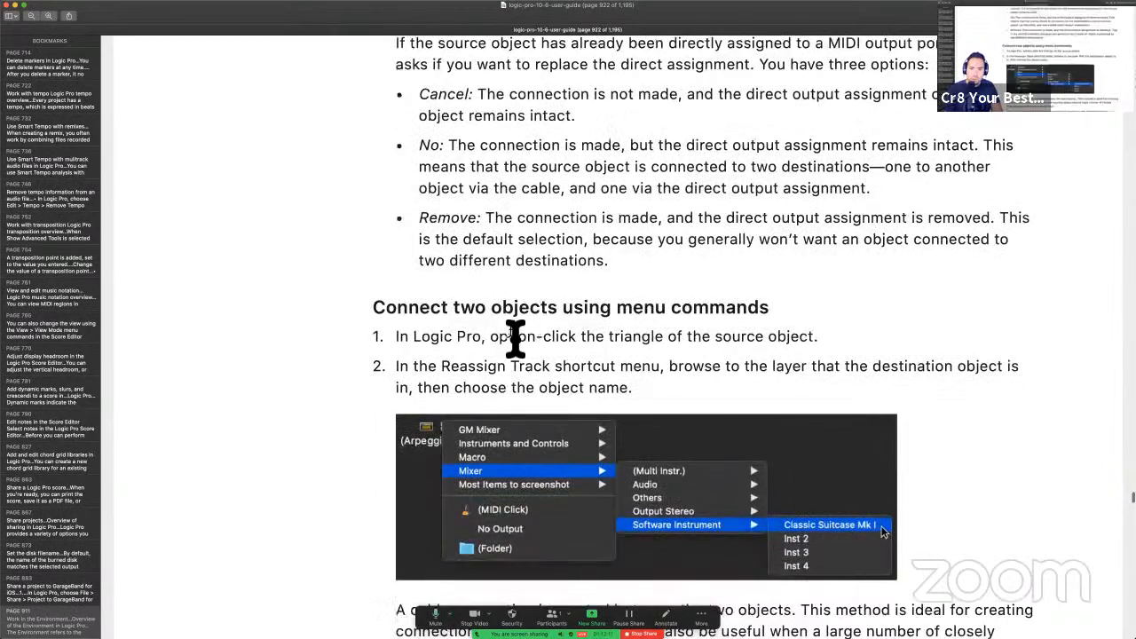
{"action": "scroll", "coordinate": [516, 338], "scroll_direction": "down", "scroll_amount": 1}
{"action": "scroll", "coordinate": [514, 335], "scroll_direction": "up", "scroll_amount": 1}
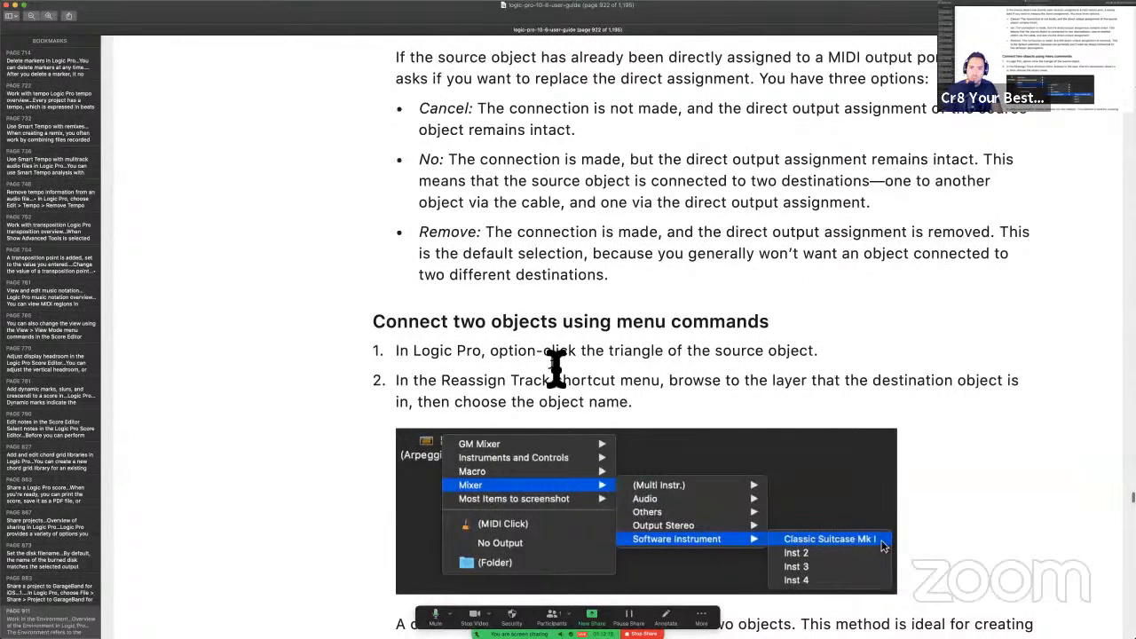
Return to Logic Pro, make the cable connection without removing the channel port setting, and select the mapped instrument.
{"action": "key", "text": "ctrl+Right"}
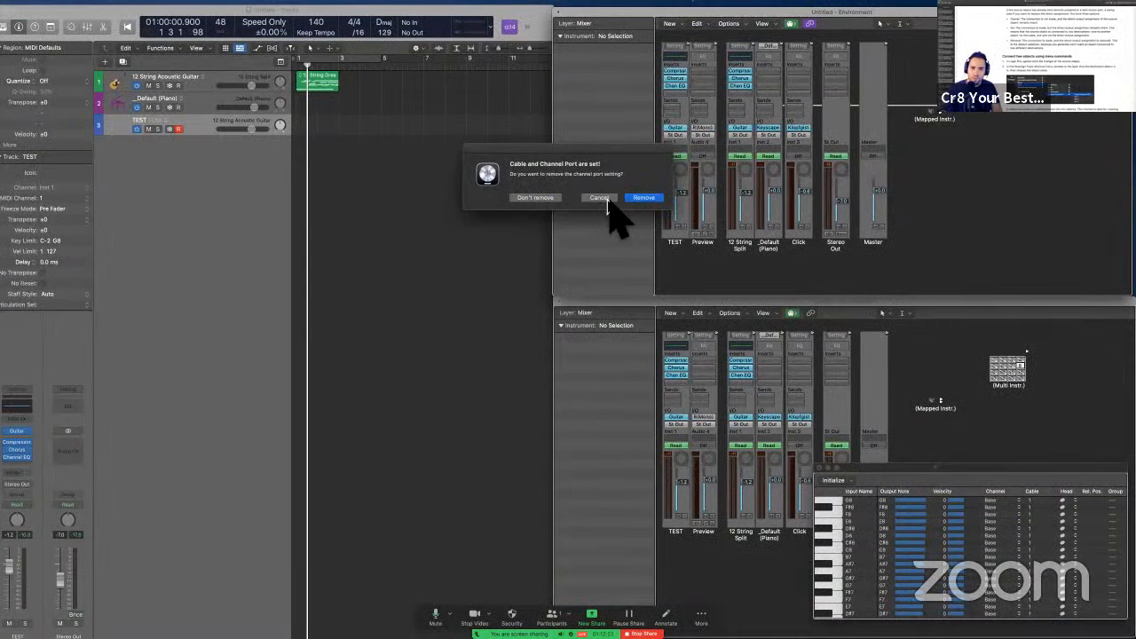
{"action": "left_click", "coordinate": [536, 198]}
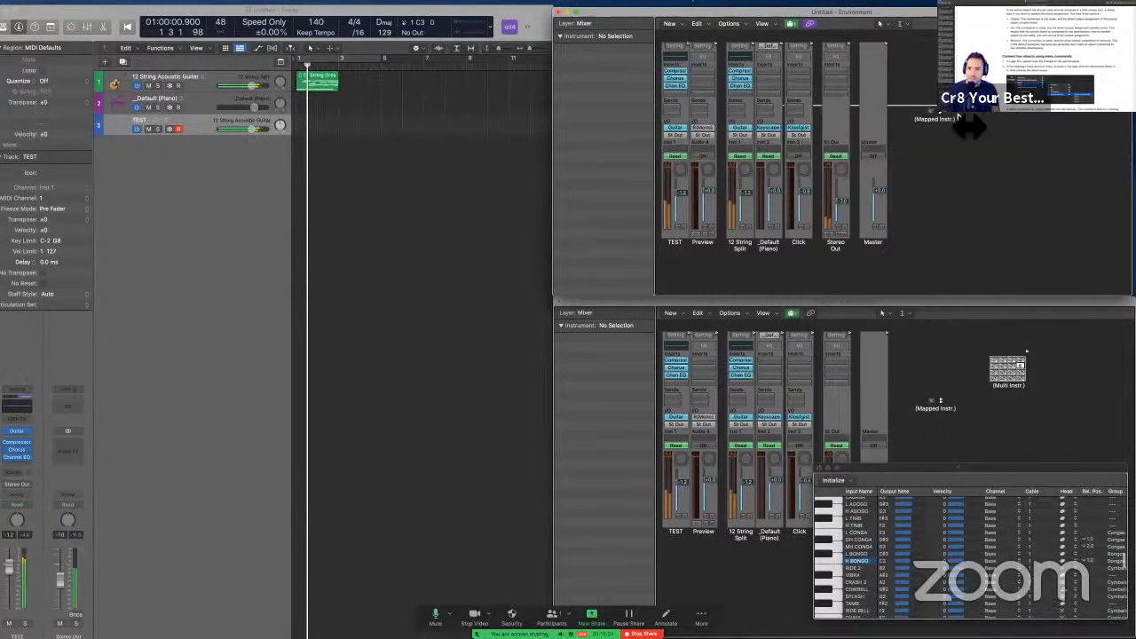
{"action": "left_click", "coordinate": [932, 114]}
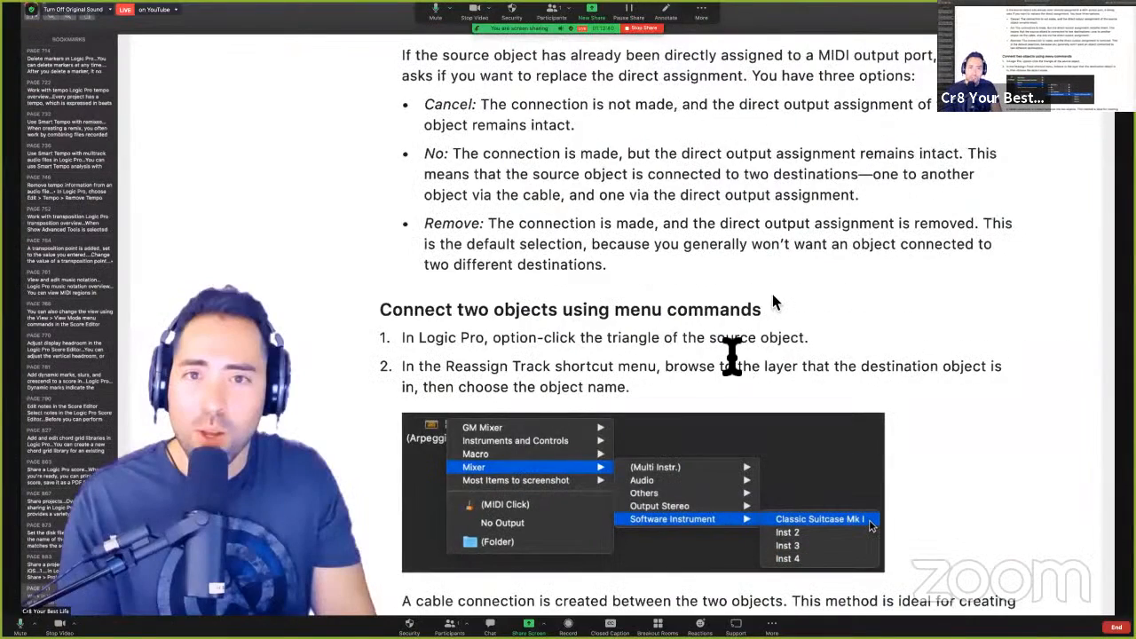
Return to the guide and read about cabling objects between layers, including the Arpeggiator illustration of a cable to another layer.
{"action": "key", "text": "ctrl+Right"}
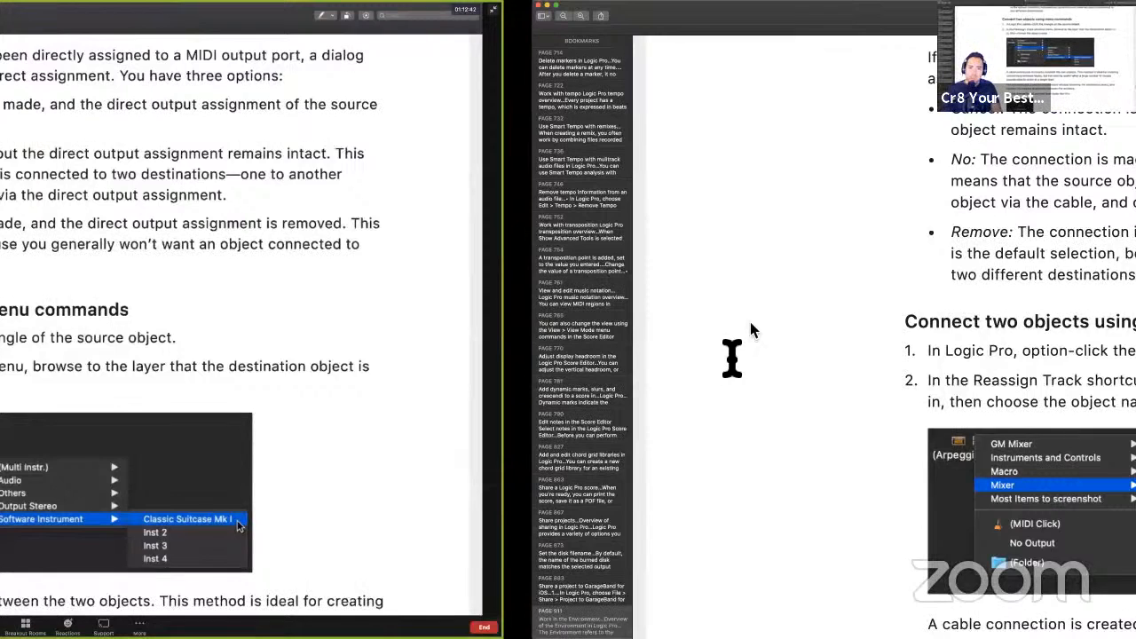
{"action": "scroll", "coordinate": [707, 151], "scroll_direction": "down", "scroll_amount": 2}
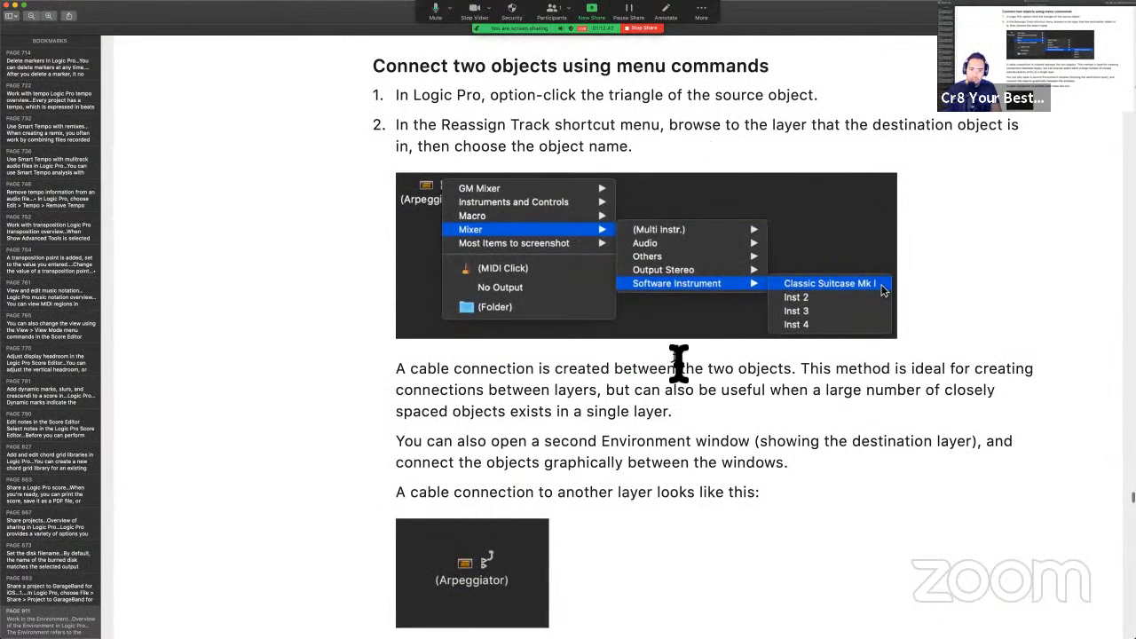
{"action": "scroll", "coordinate": [679, 421], "scroll_direction": "down", "scroll_amount": 2}
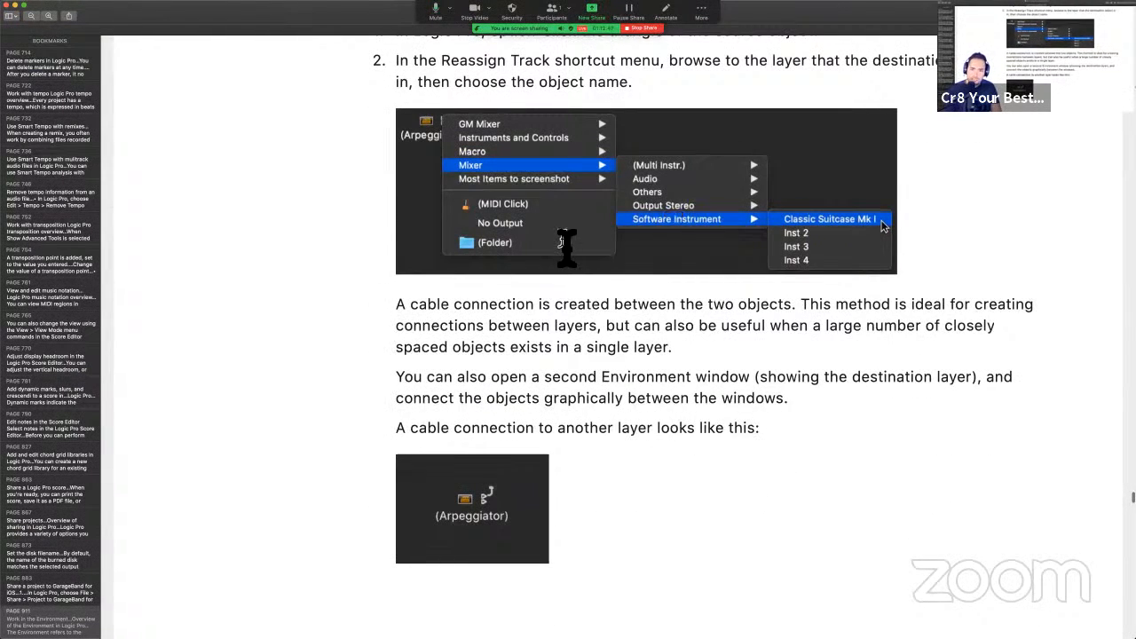
{"action": "scroll", "coordinate": [565, 249], "scroll_direction": "down", "scroll_amount": 3}
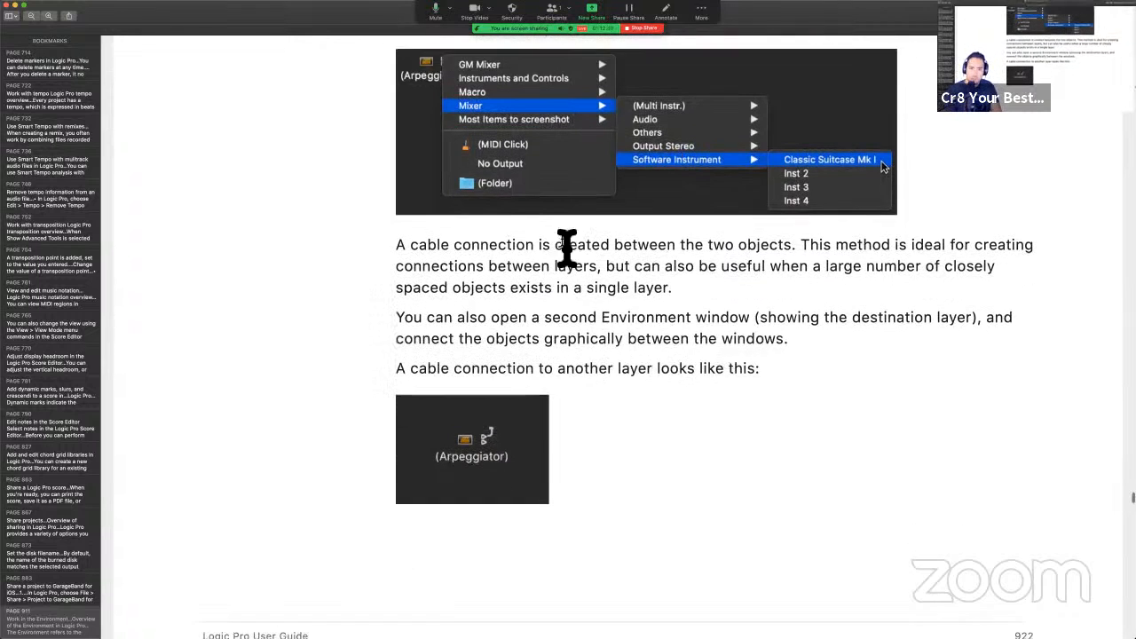
{"action": "scroll", "coordinate": [568, 350], "scroll_direction": "down", "scroll_amount": 4}
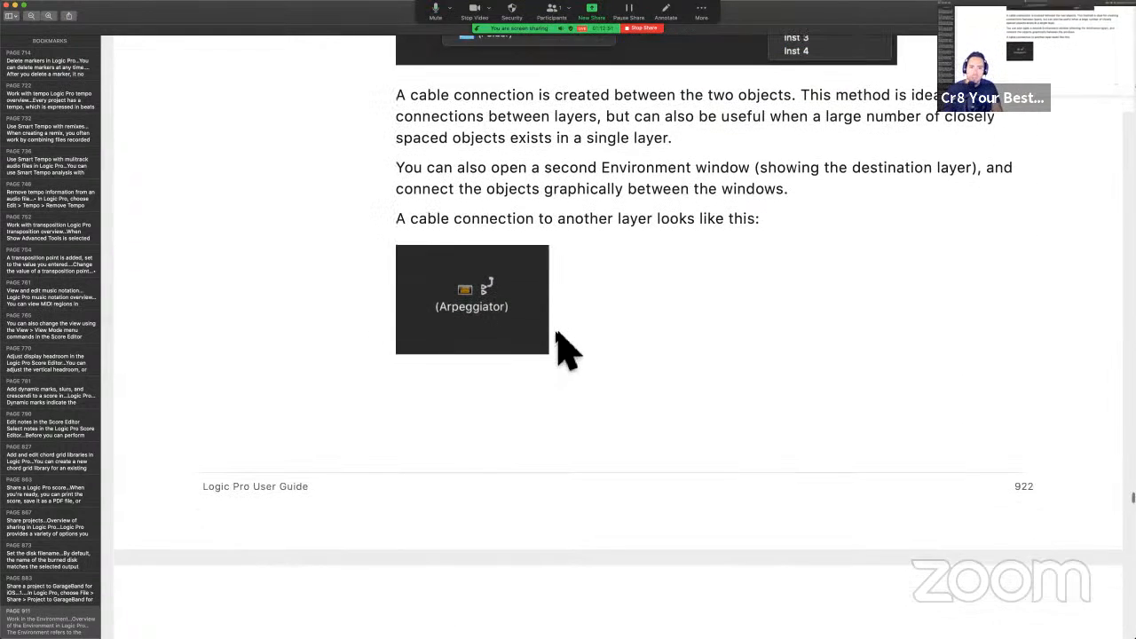
Read the guide's list of methods for removing a cable connection.
{"action": "scroll", "coordinate": [565, 351], "scroll_direction": "down", "scroll_amount": 8}
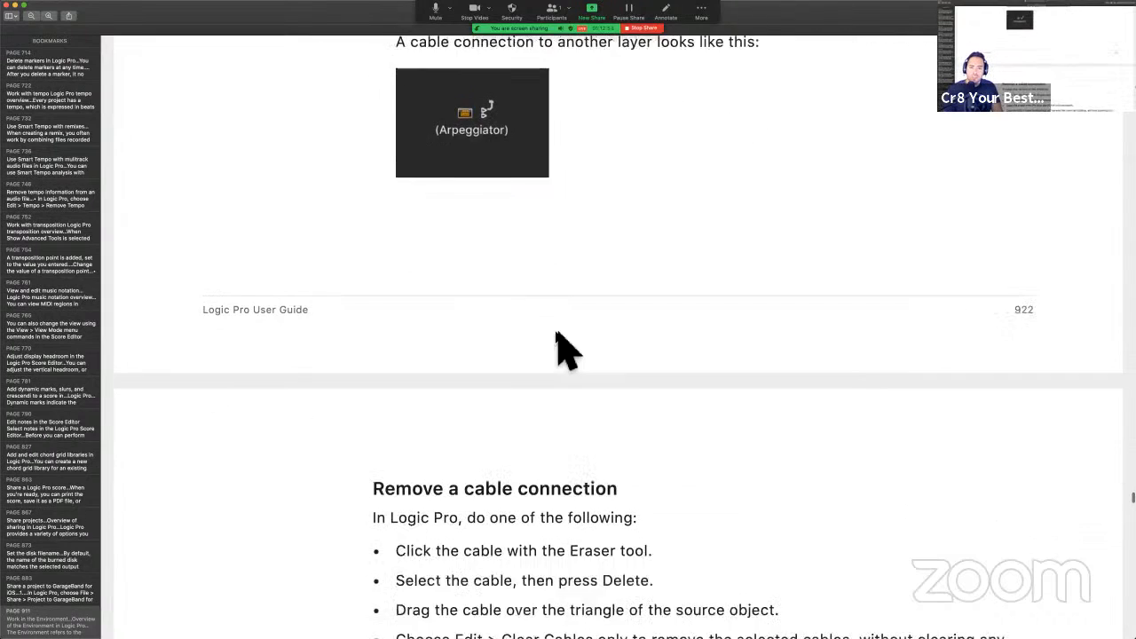
{"action": "scroll", "coordinate": [557, 337], "scroll_direction": "down", "scroll_amount": 4}
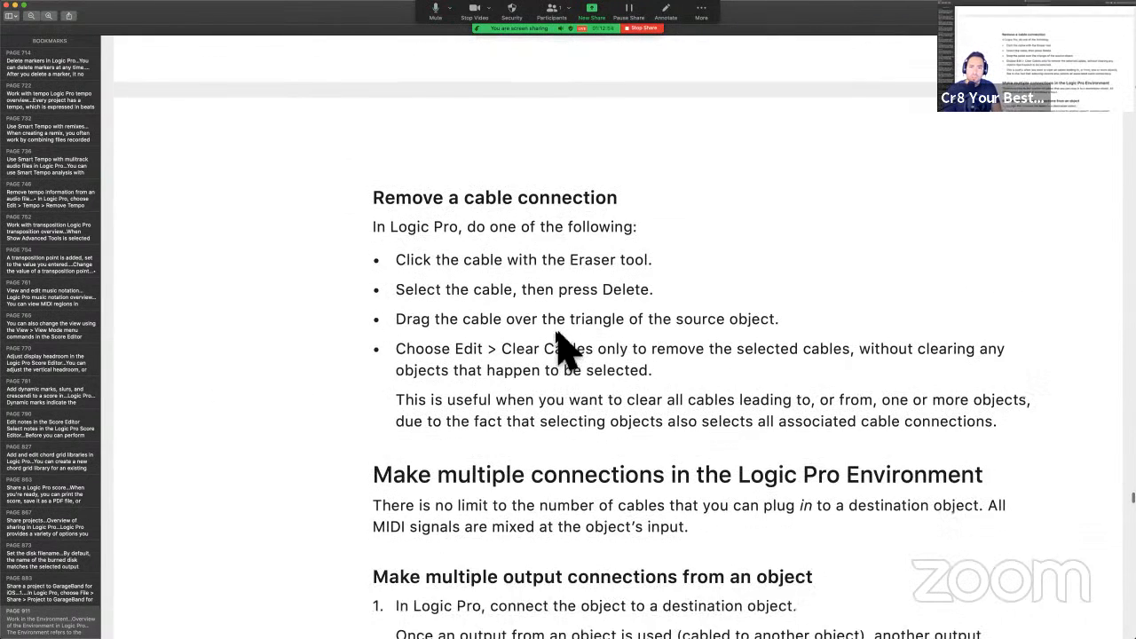
{"action": "scroll", "coordinate": [593, 221], "scroll_direction": "down", "scroll_amount": 1}
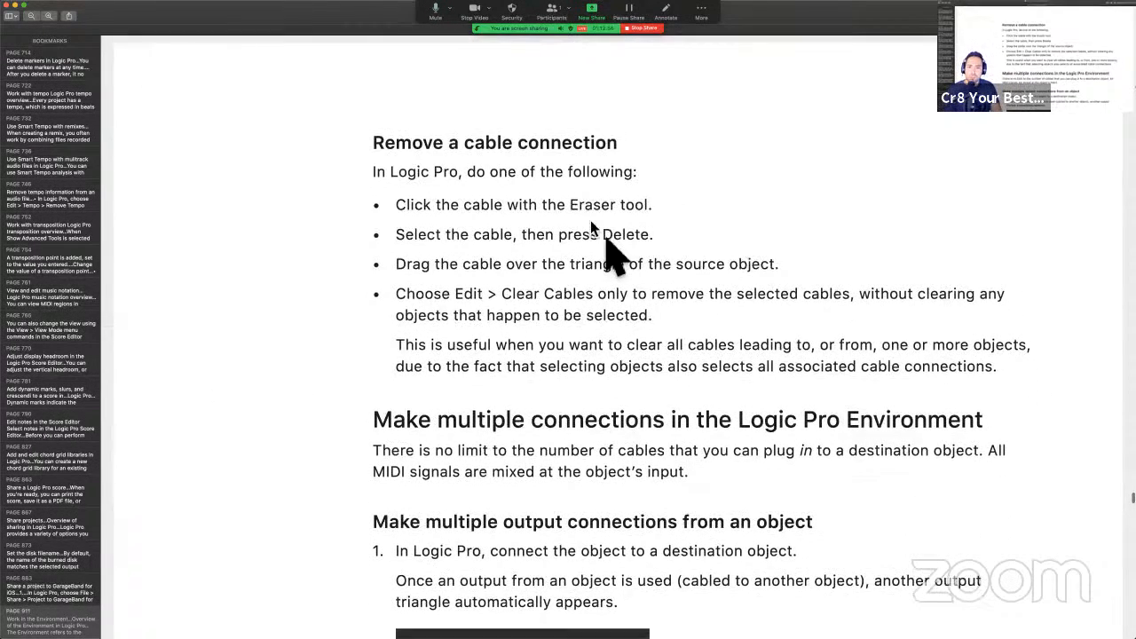
Switch to Logic Pro and delete the mapped instrument's cable with the Eraser tool.
{"action": "key", "text": "ctrl+Right"}
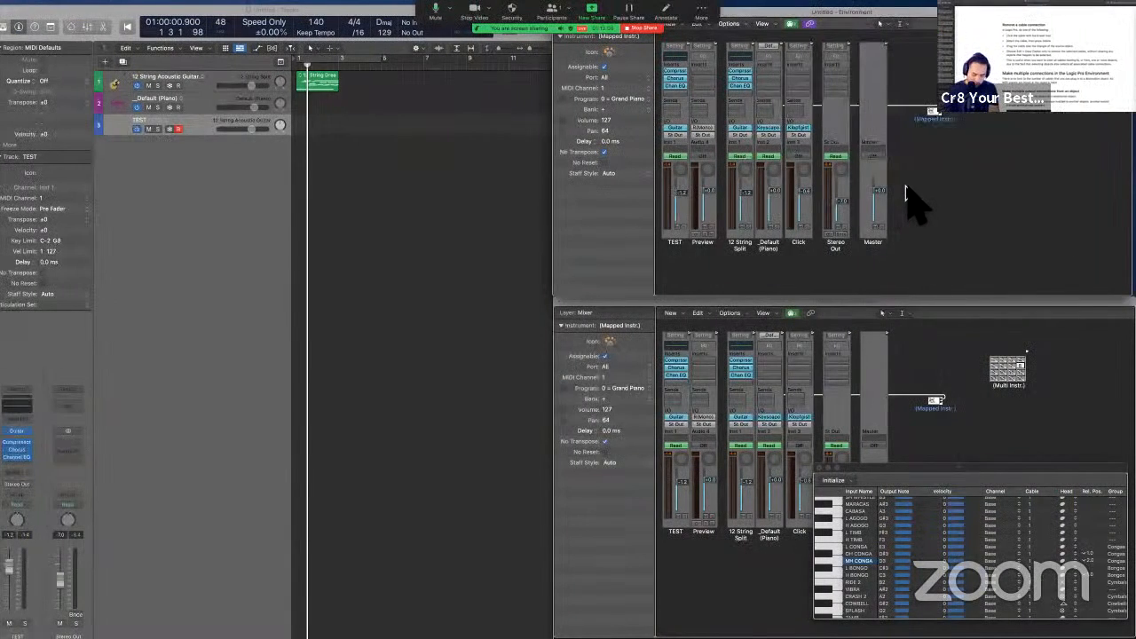
{"action": "key", "text": "t"}
{"action": "key", "text": "e"}
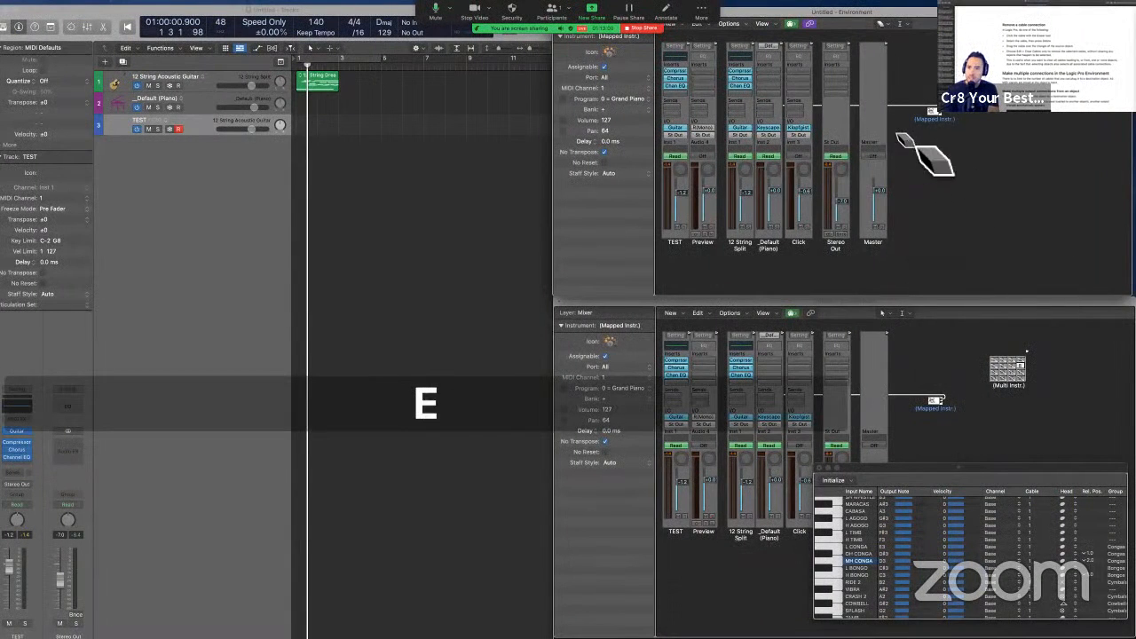
{"action": "left_click", "coordinate": [898, 107]}
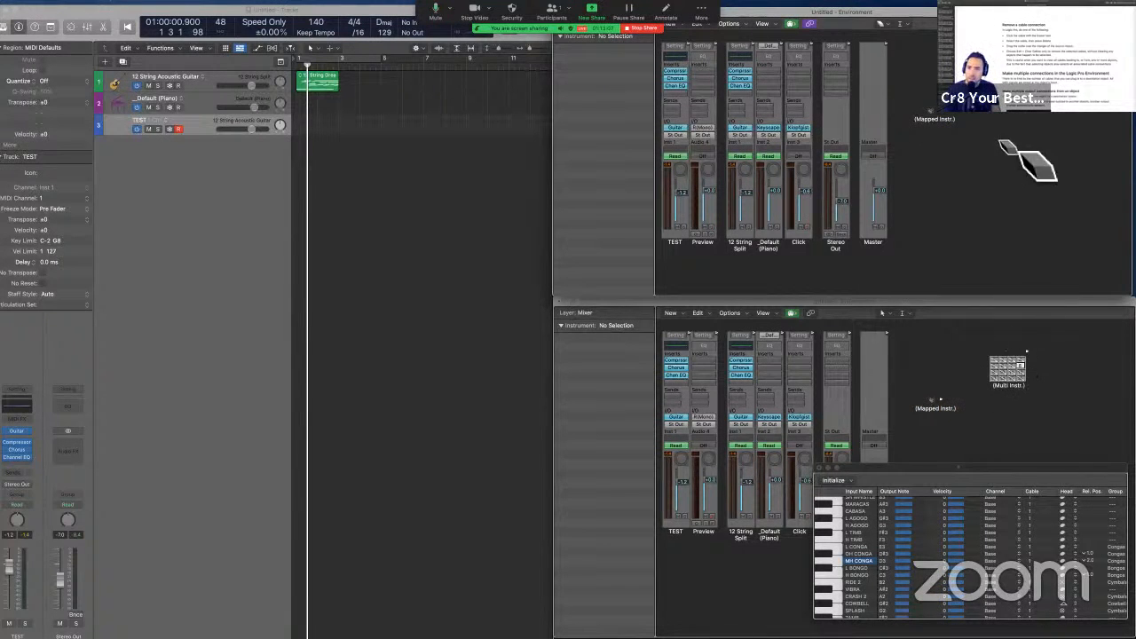
Switch back to the Pointer tool in both Environment windows and show the Library in the main window.
{"action": "key", "text": "t"}
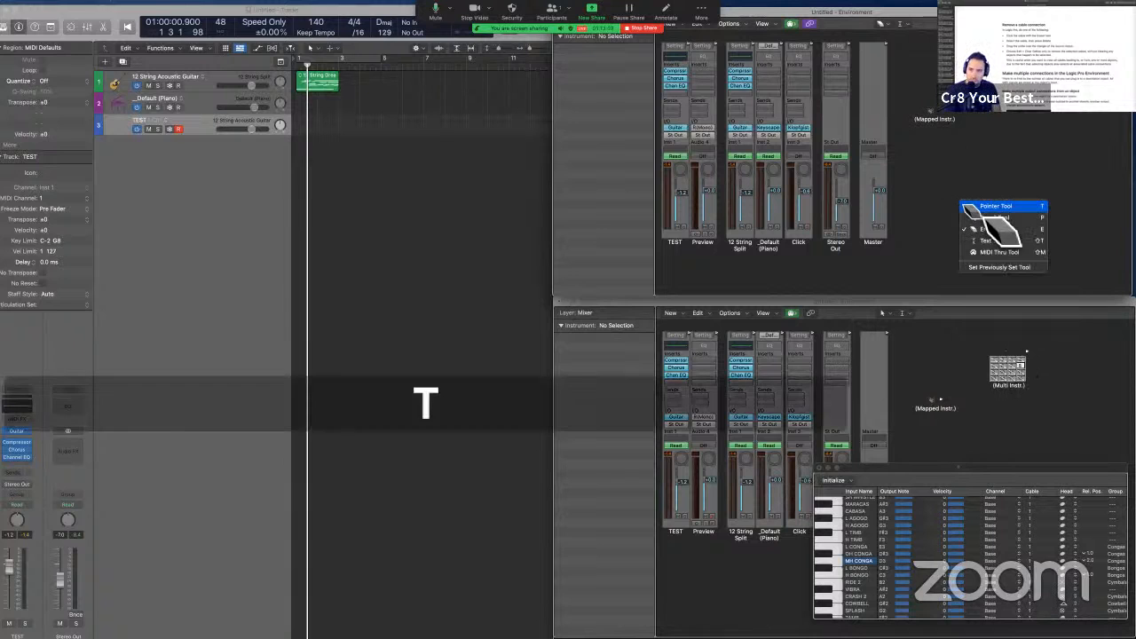
{"action": "key", "text": "y"}
{"action": "key", "text": "y"}
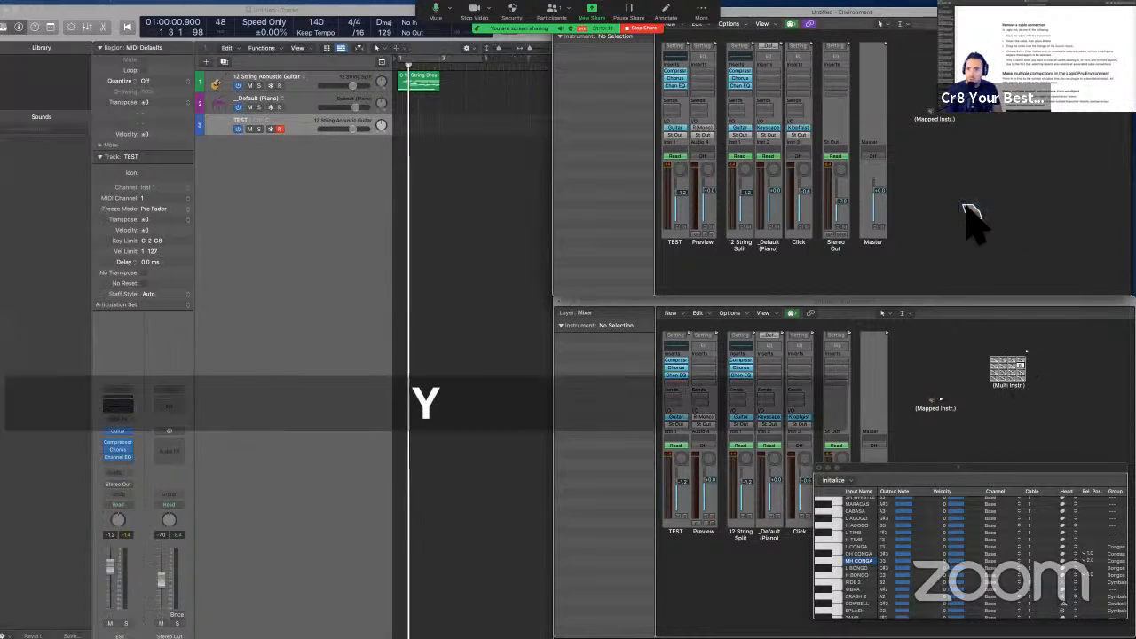
{"action": "left_click", "coordinate": [882, 26]}
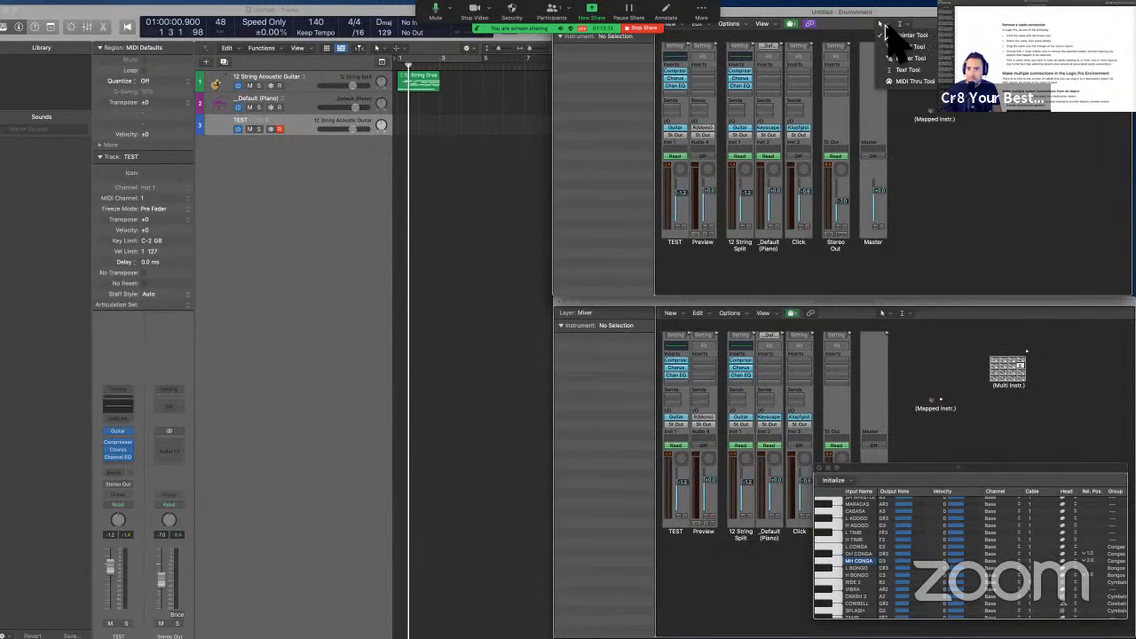
{"action": "left_click", "coordinate": [935, 159]}
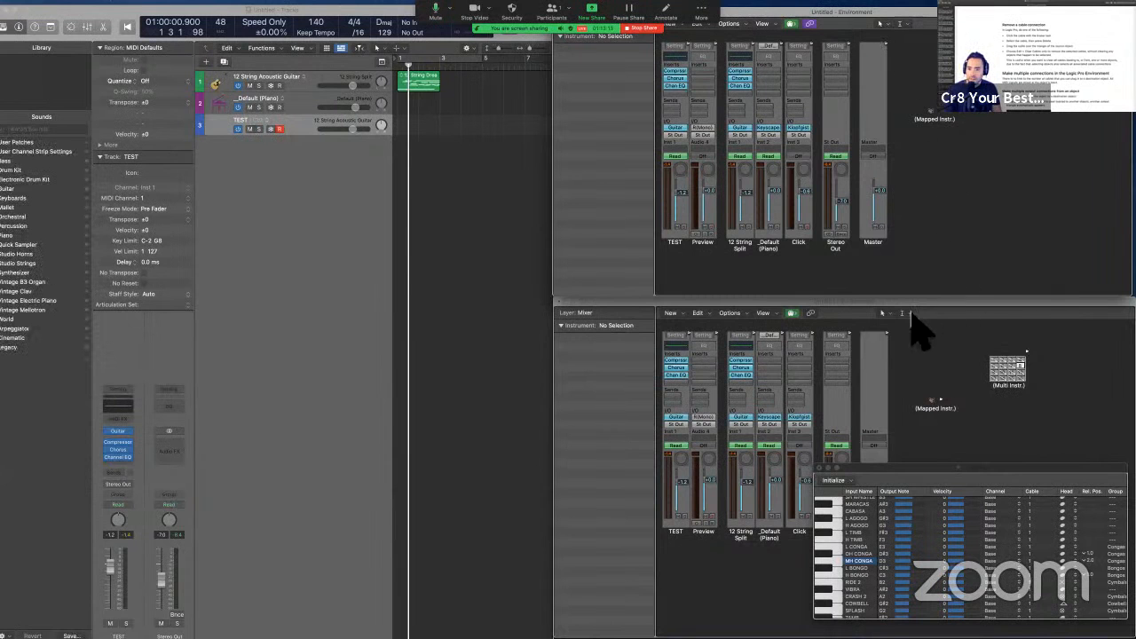
{"action": "left_click", "coordinate": [883, 314]}
{"action": "left_click", "coordinate": [960, 346]}
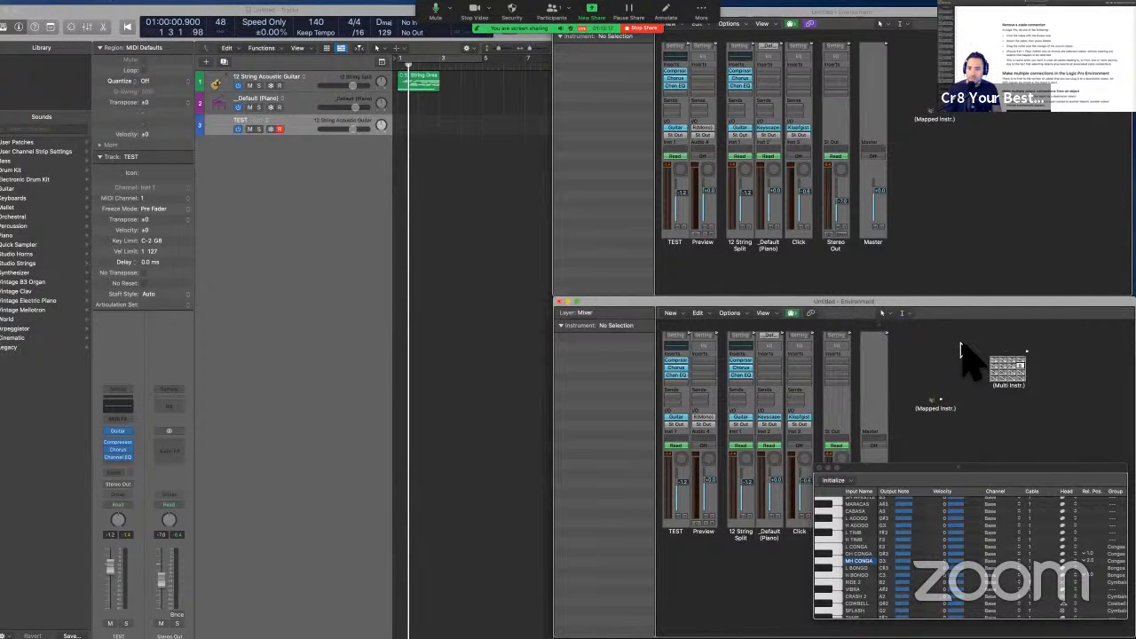
Return to the guide and read how to make multiple output connections from an object.
{"action": "key", "text": "ctrl+Left"}
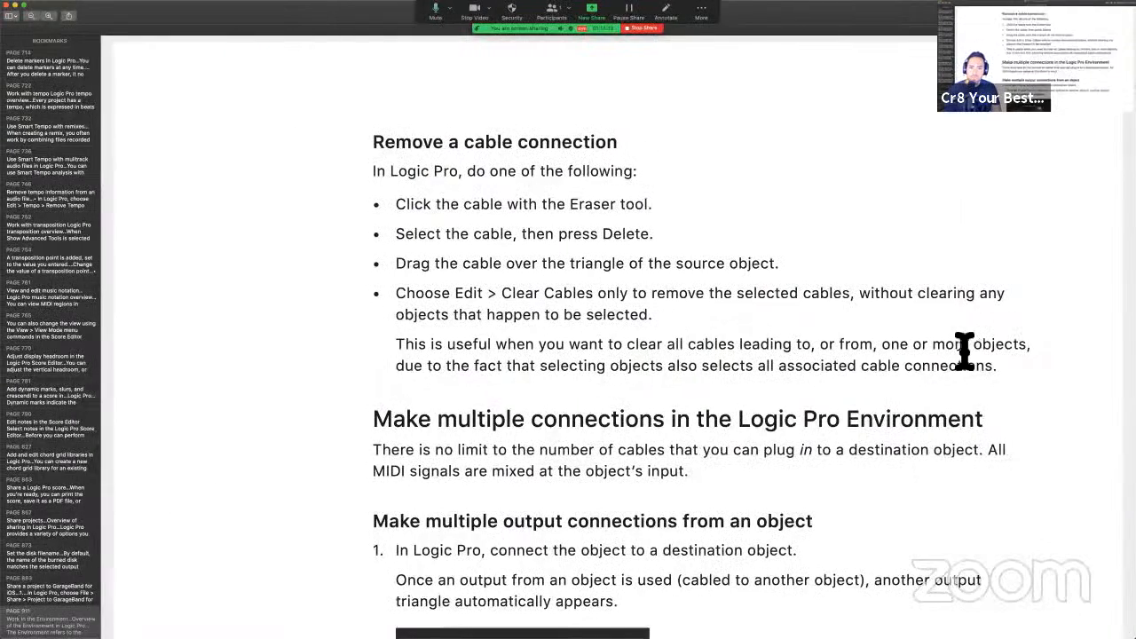
{"action": "scroll", "coordinate": [964, 344], "scroll_direction": "down", "scroll_amount": 1}
{"action": "scroll", "coordinate": [965, 344], "scroll_direction": "down", "scroll_amount": 5}
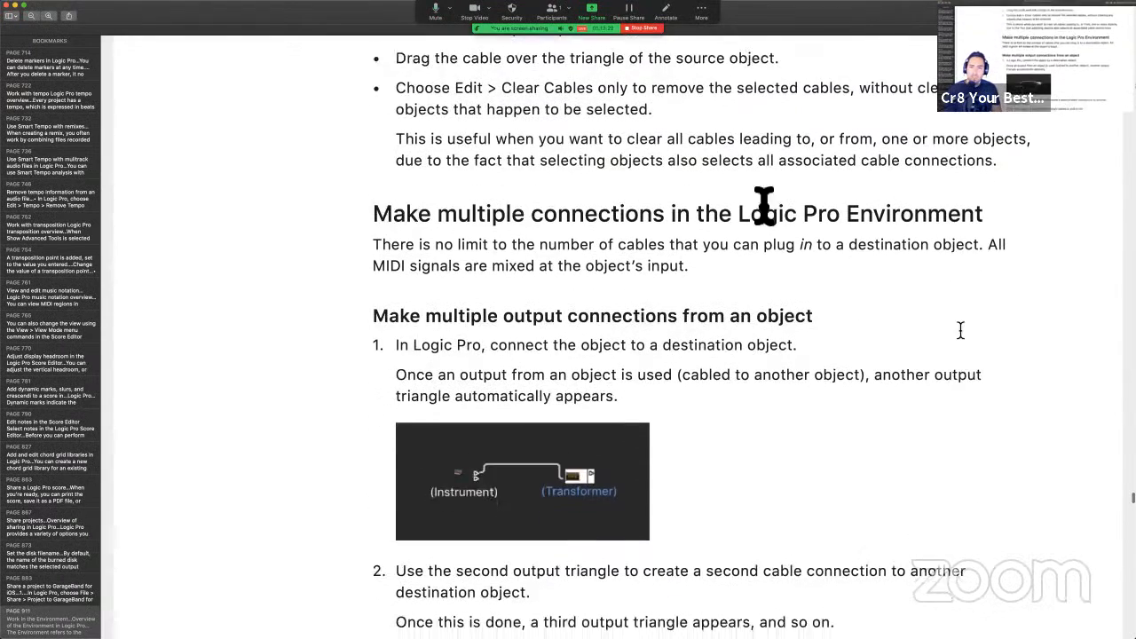
{"action": "scroll", "coordinate": [776, 249], "scroll_direction": "down", "scroll_amount": 2}
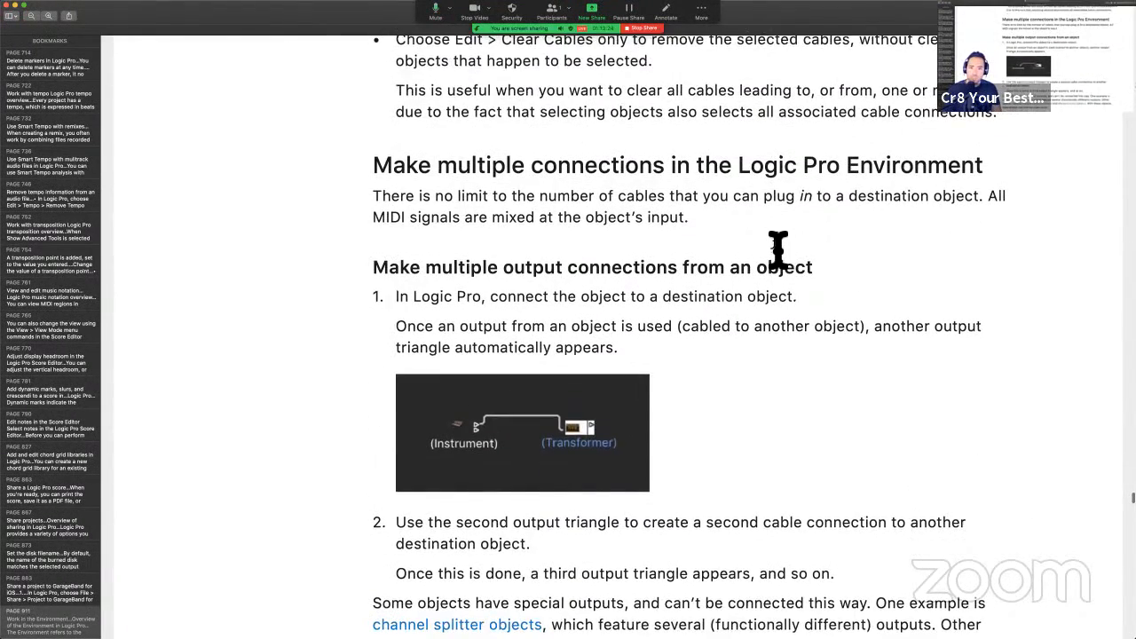
{"action": "scroll", "coordinate": [730, 408], "scroll_direction": "down", "scroll_amount": 2}
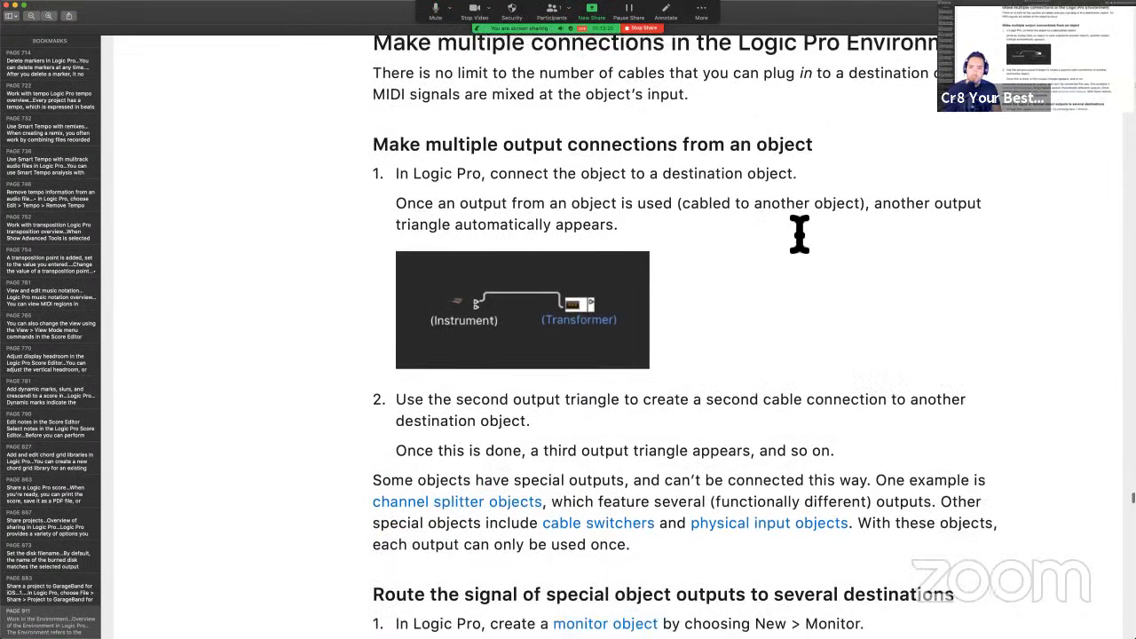
{"action": "scroll", "coordinate": [799, 233], "scroll_direction": "down", "scroll_amount": 2}
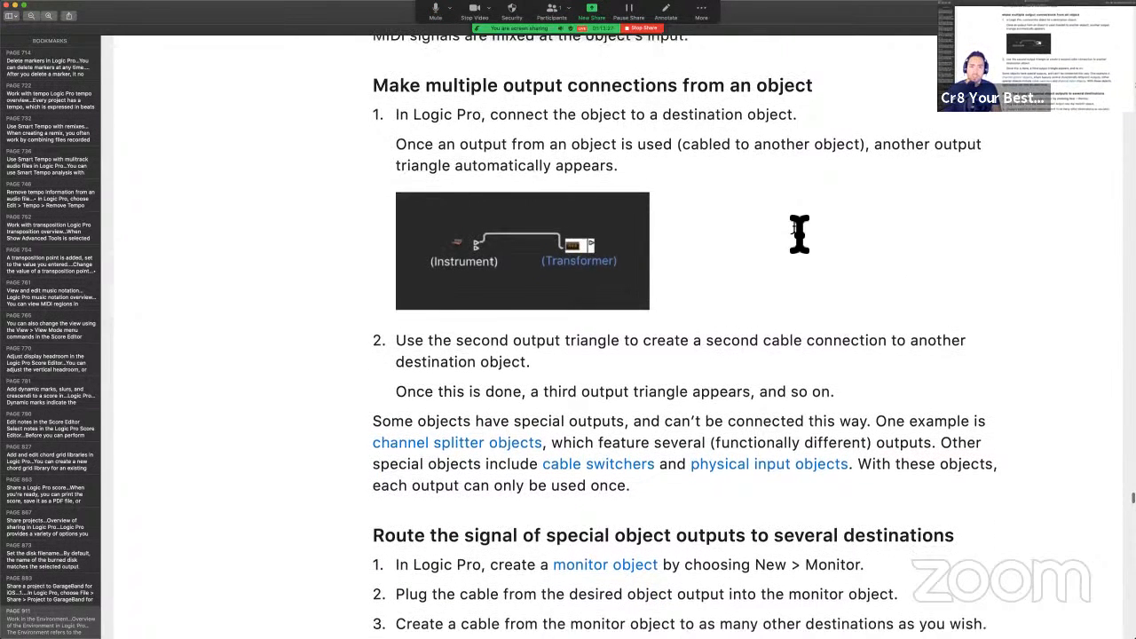
{"action": "scroll", "coordinate": [799, 233], "scroll_direction": "down", "scroll_amount": 1}
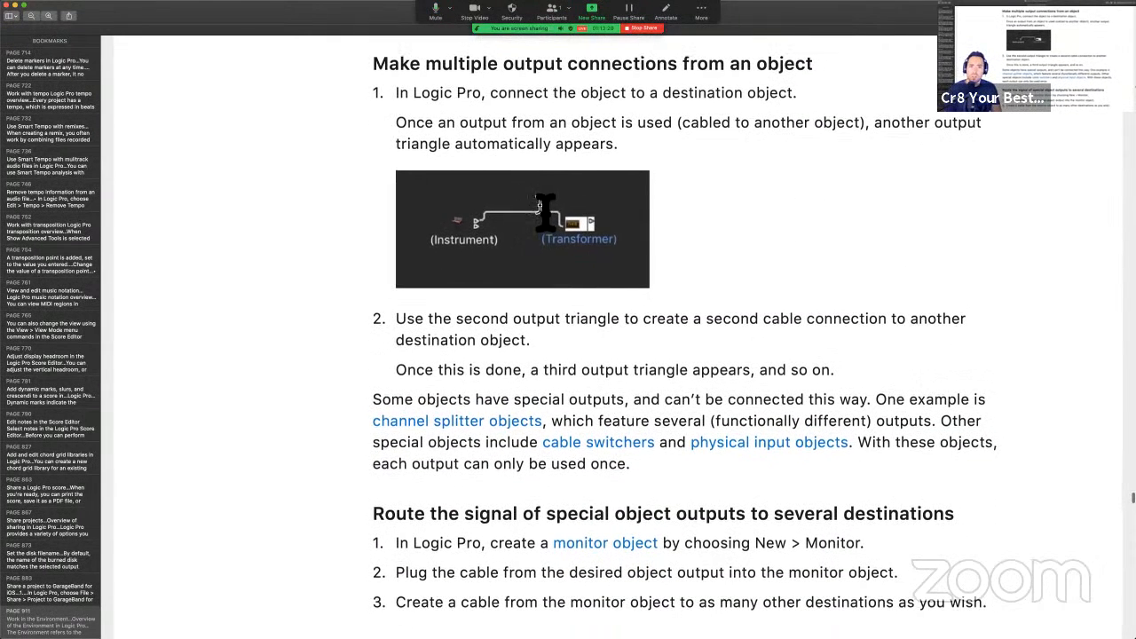
Read the guide's notes on objects with special outputs and on routing their signal to several destinations through a monitor object.
{"action": "scroll", "coordinate": [552, 173], "scroll_direction": "down", "scroll_amount": 2}
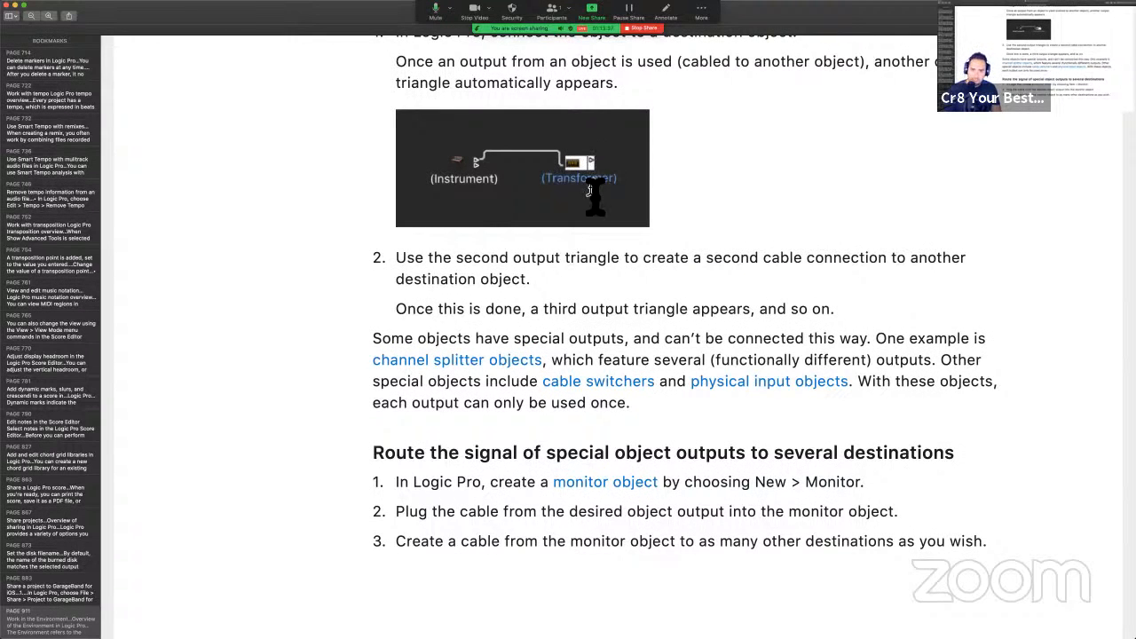
{"action": "scroll", "coordinate": [564, 355], "scroll_direction": "down", "scroll_amount": 2}
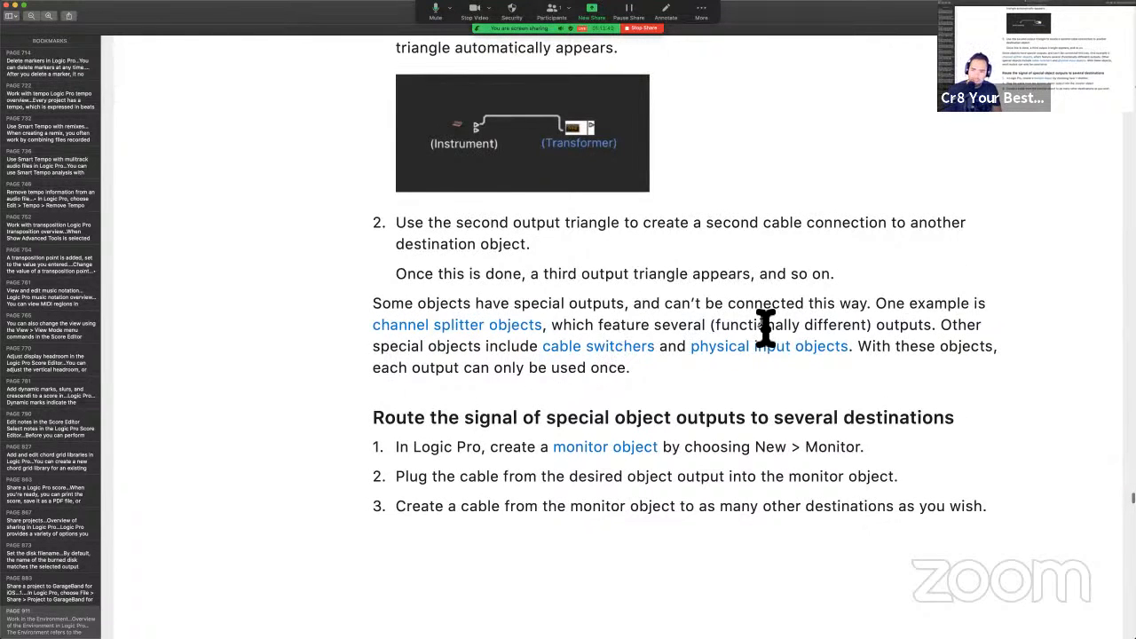
{"action": "scroll", "coordinate": [765, 328], "scroll_direction": "down", "scroll_amount": 3}
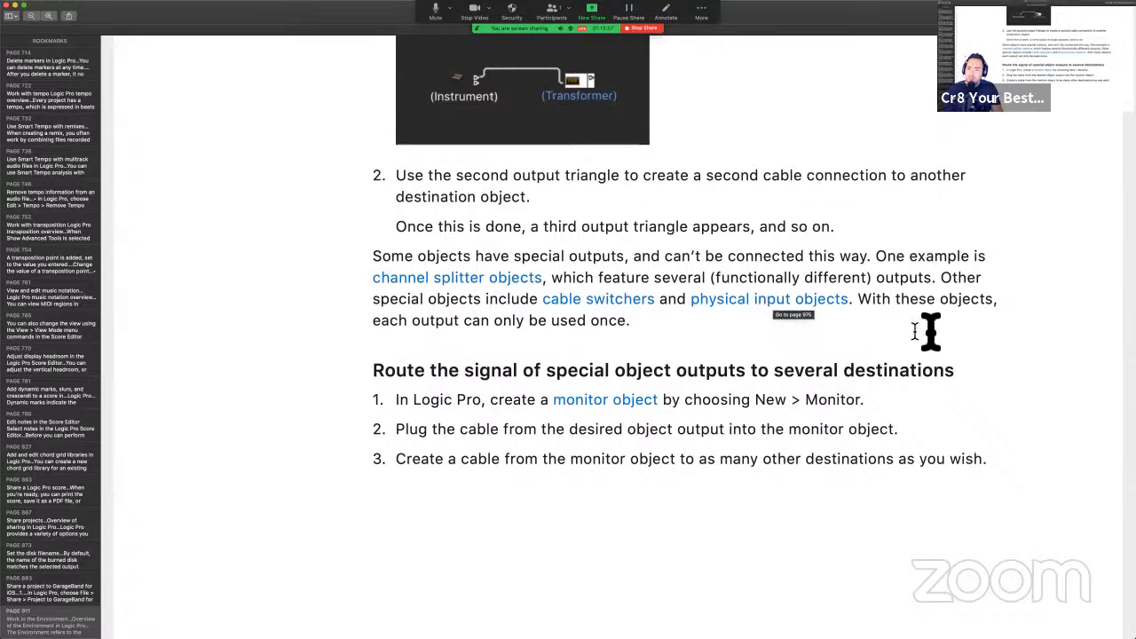
{"action": "scroll", "coordinate": [725, 430], "scroll_direction": "down", "scroll_amount": 1}
{"action": "scroll", "coordinate": [725, 431], "scroll_direction": "down", "scroll_amount": 5}
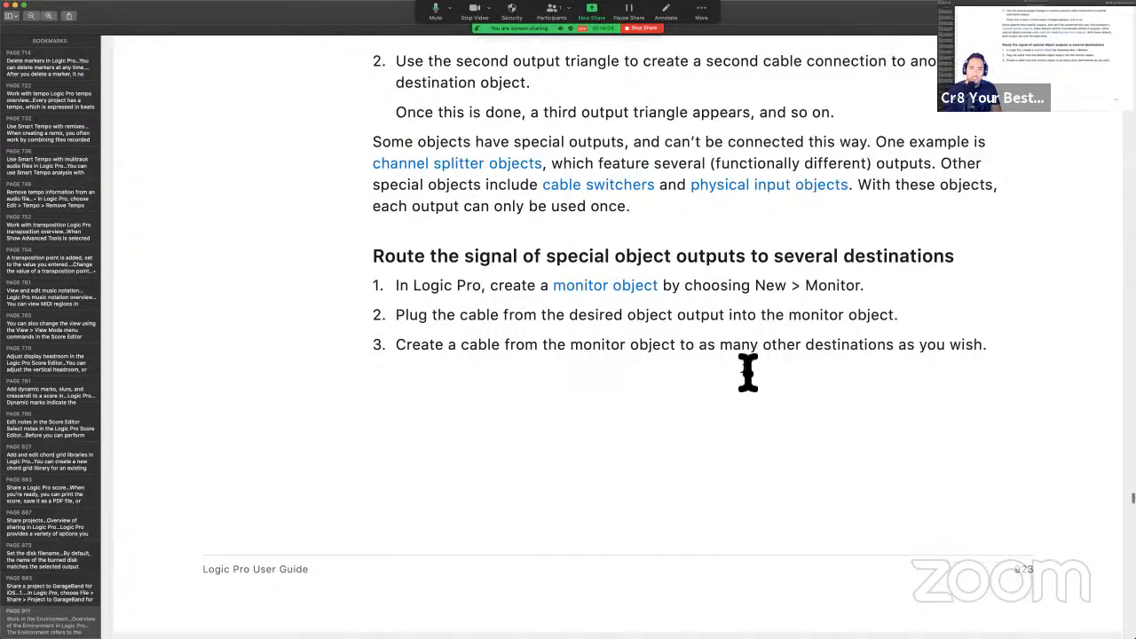
{"action": "scroll", "coordinate": [750, 373], "scroll_direction": "down", "scroll_amount": 1}
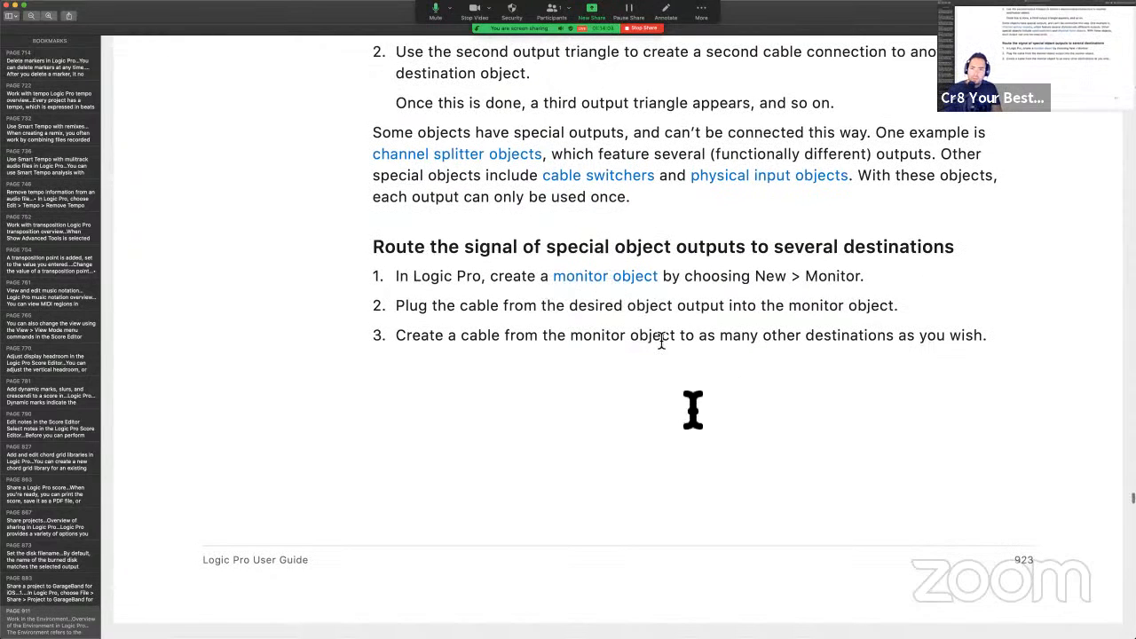
Switch to Logic Pro, show the Click & Ports layer in the lower Environment window, and close the mapped instrument editor.
{"action": "key", "text": "ctrl+Right"}
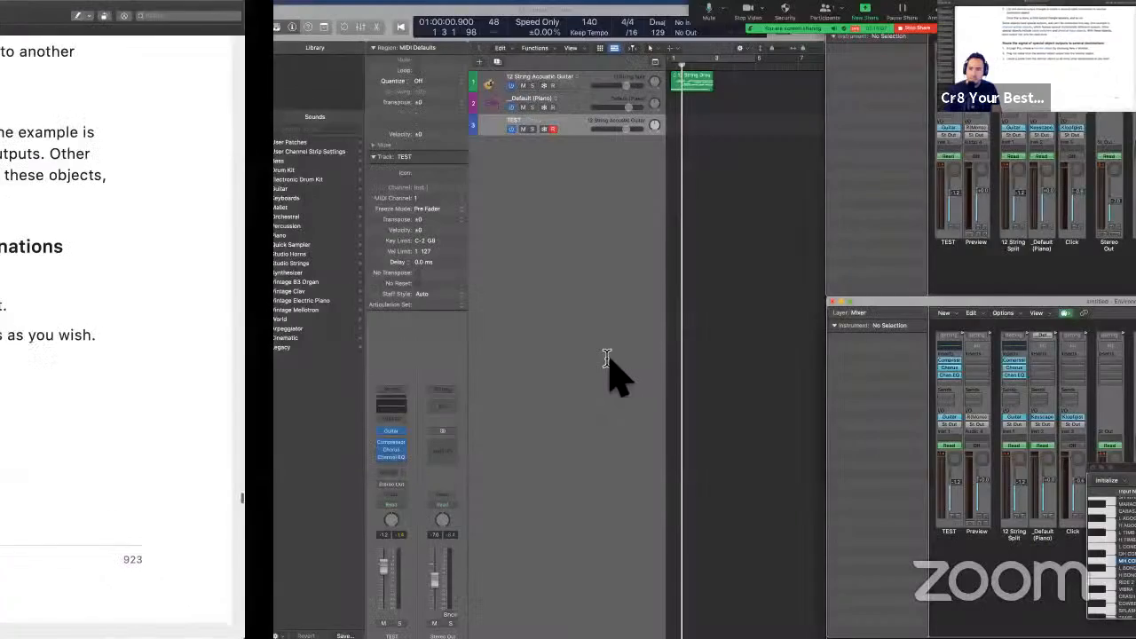
{"action": "left_click", "coordinate": [595, 311]}
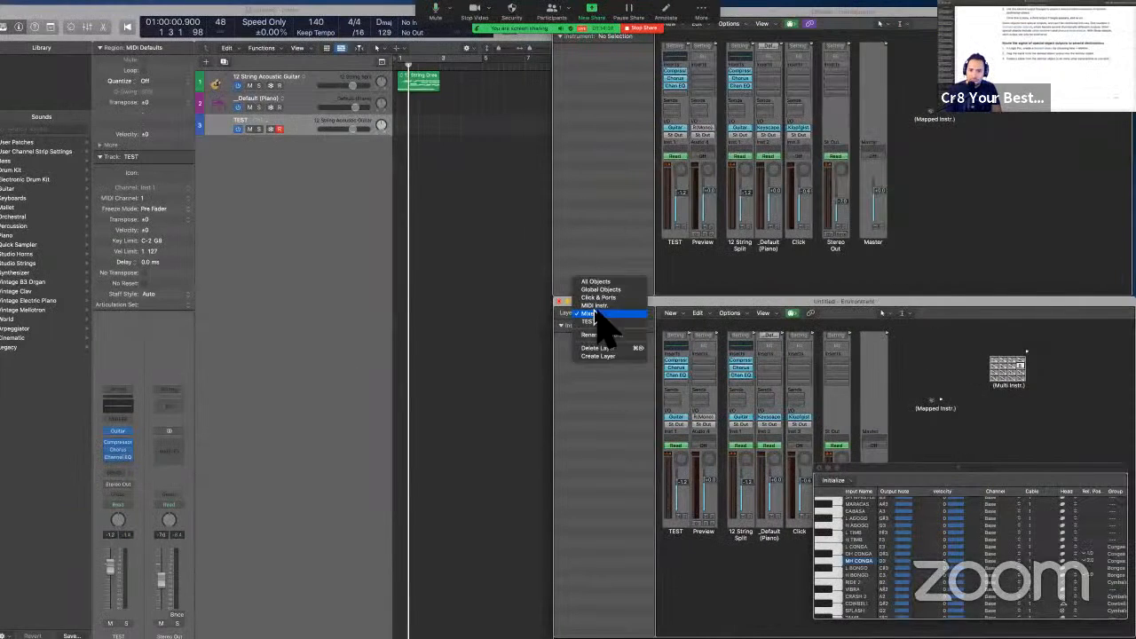
{"action": "left_click", "coordinate": [606, 296]}
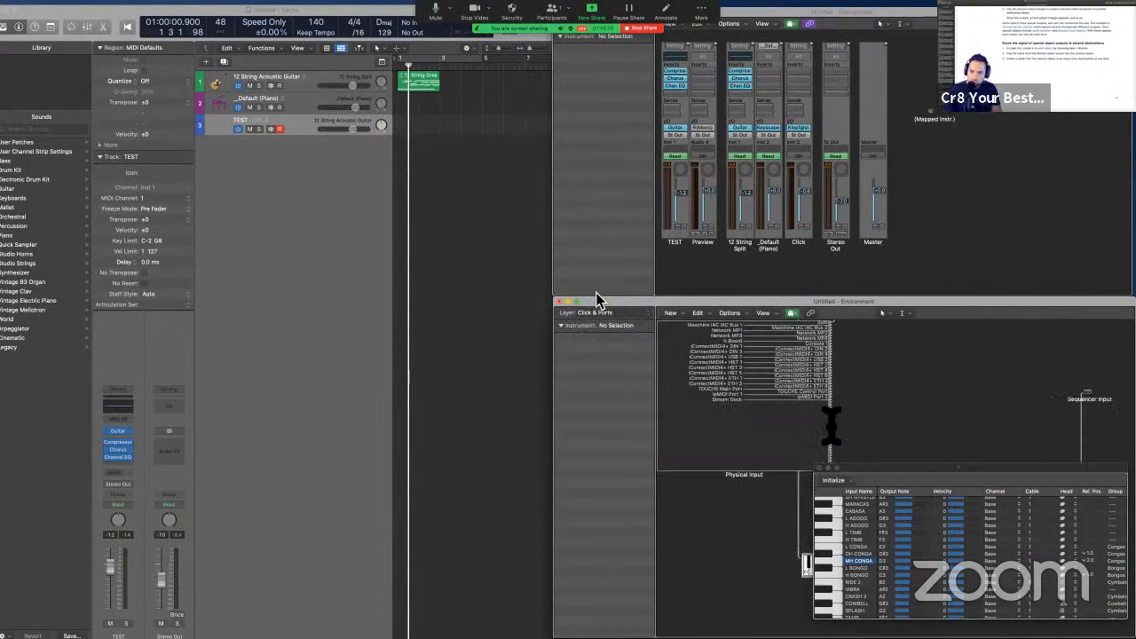
{"action": "left_click", "coordinate": [819, 468]}
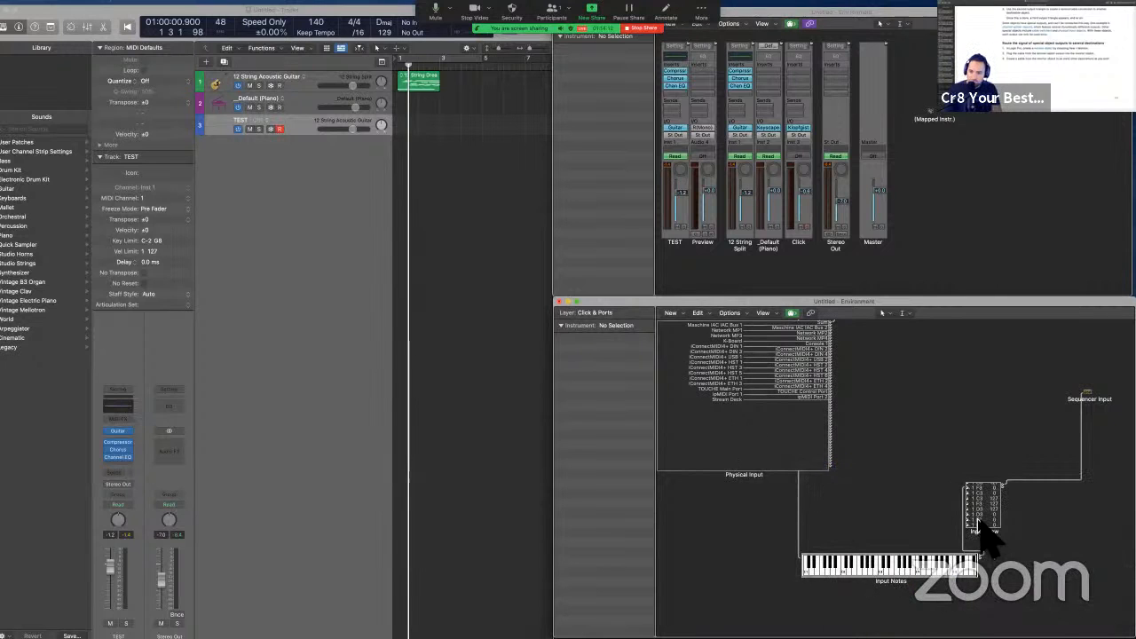
Recheck the guide's routing steps, create a Monitor object beside the Physical Input, and cable the Input Notes keyboard to it.
{"action": "key", "text": "ctrl+Left"}
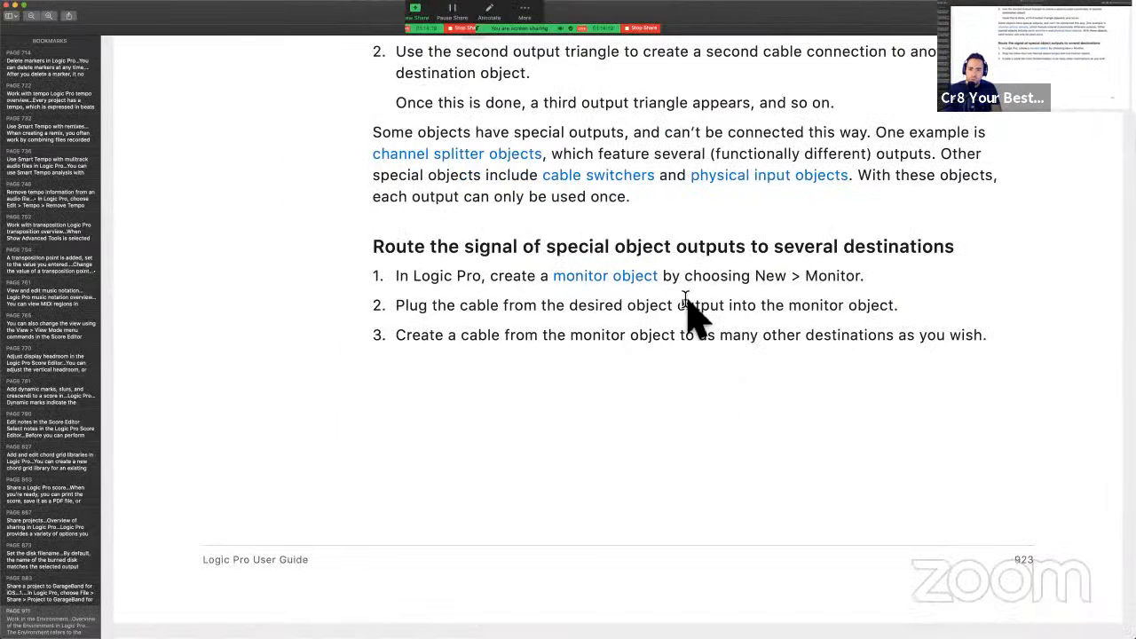
{"action": "key", "text": "ctrl+Right"}
{"action": "left_click", "coordinate": [670, 314]}
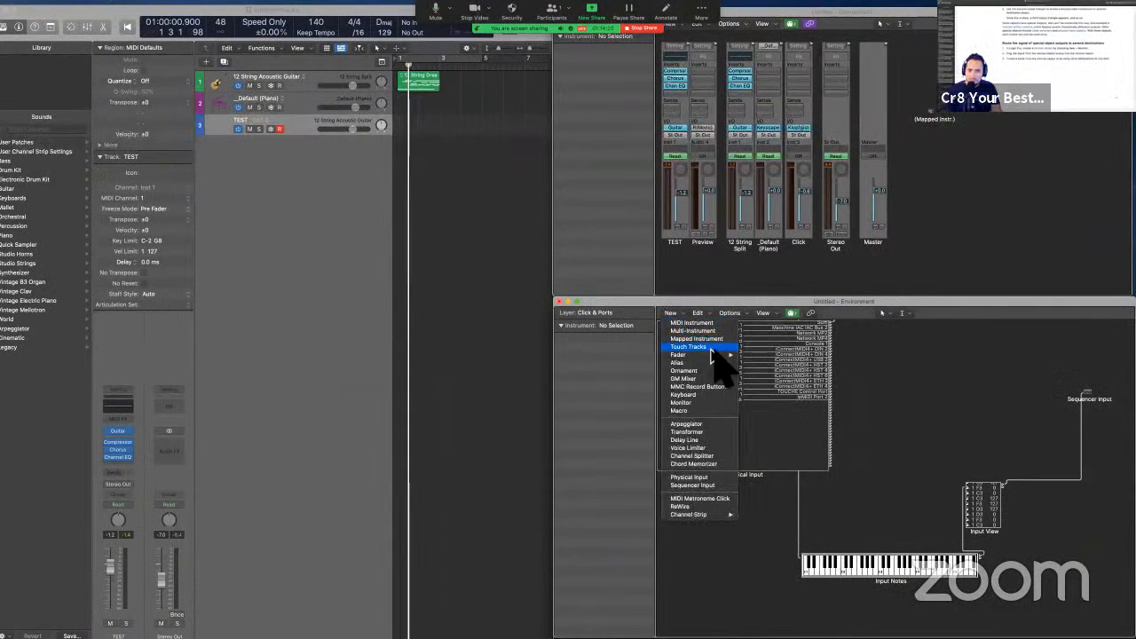
{"action": "left_click", "coordinate": [715, 402]}
{"action": "left_click_drag", "start_coordinate": [859, 365], "coordinate": [910, 459]}
{"action": "mouse_move", "coordinate": [980, 555]}
{"action": "left_mouse_down"}
{"action": "mouse_move", "coordinate": [985, 564]}
{"action": "mouse_move", "coordinate": [963, 538]}
{"action": "mouse_move", "coordinate": [917, 518]}
{"action": "mouse_move", "coordinate": [905, 473]}
{"action": "left_mouse_up"}
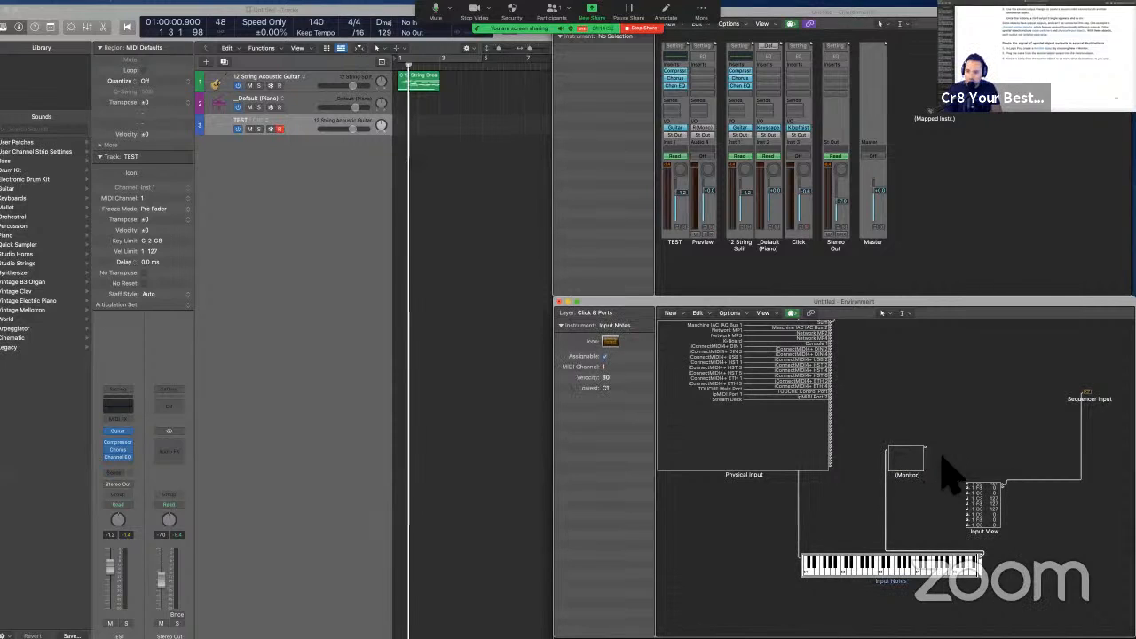
Cable the new monitor object to the Sequencer Input and make the monitor taller.
{"action": "left_click_drag", "start_coordinate": [927, 448], "coordinate": [1090, 398]}
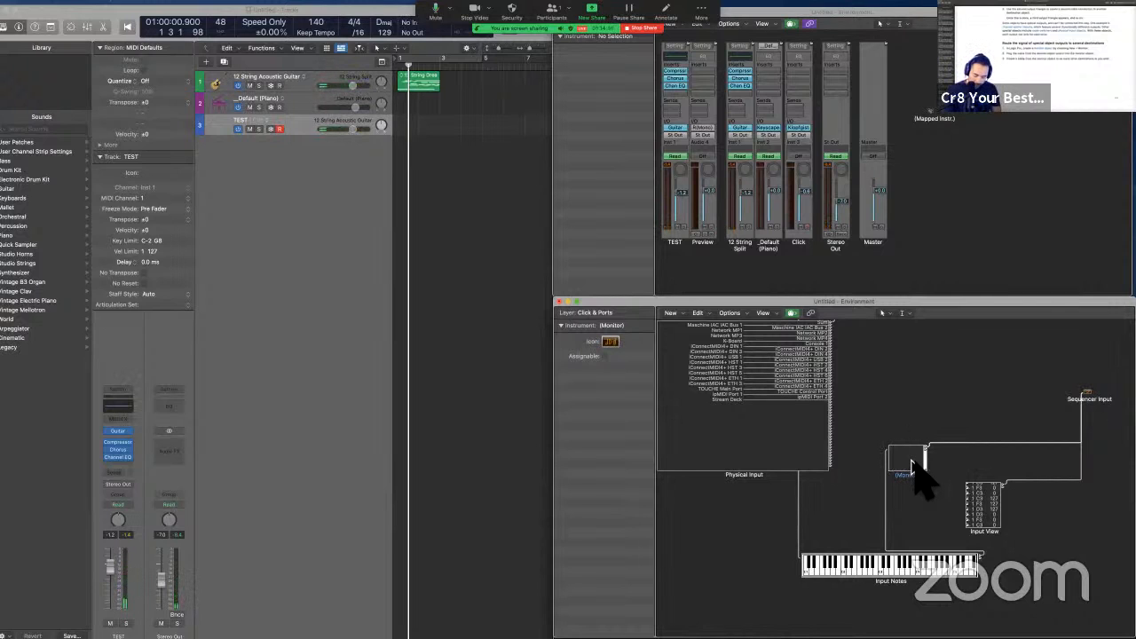
{"action": "key", "text": "alt+shift+Up"}
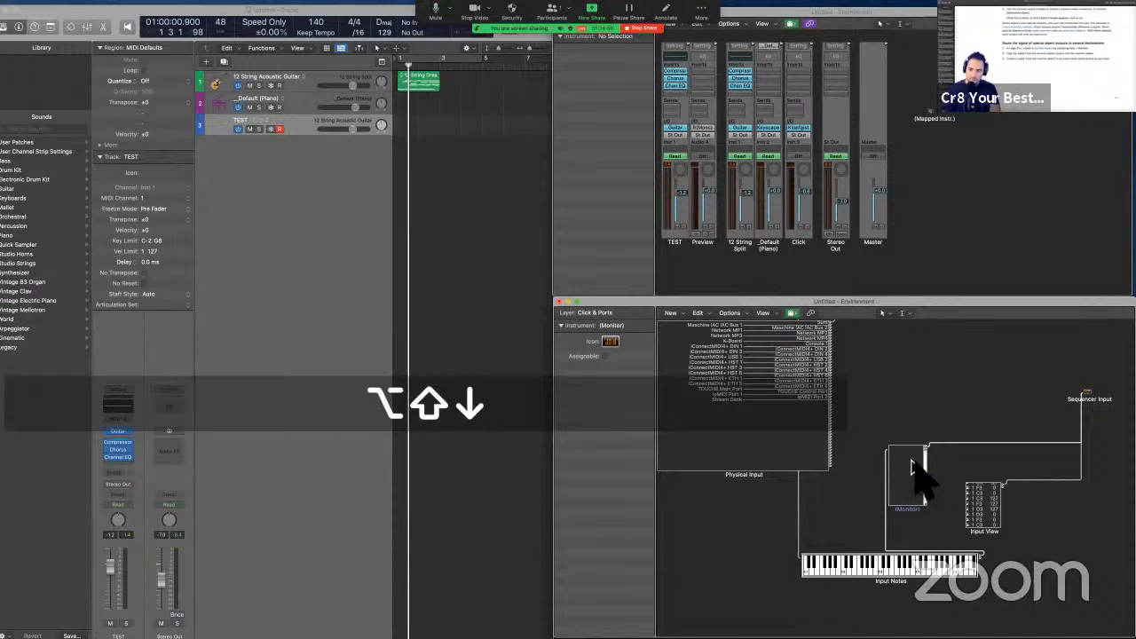
{"action": "key", "text": "alt+shift+Down"}
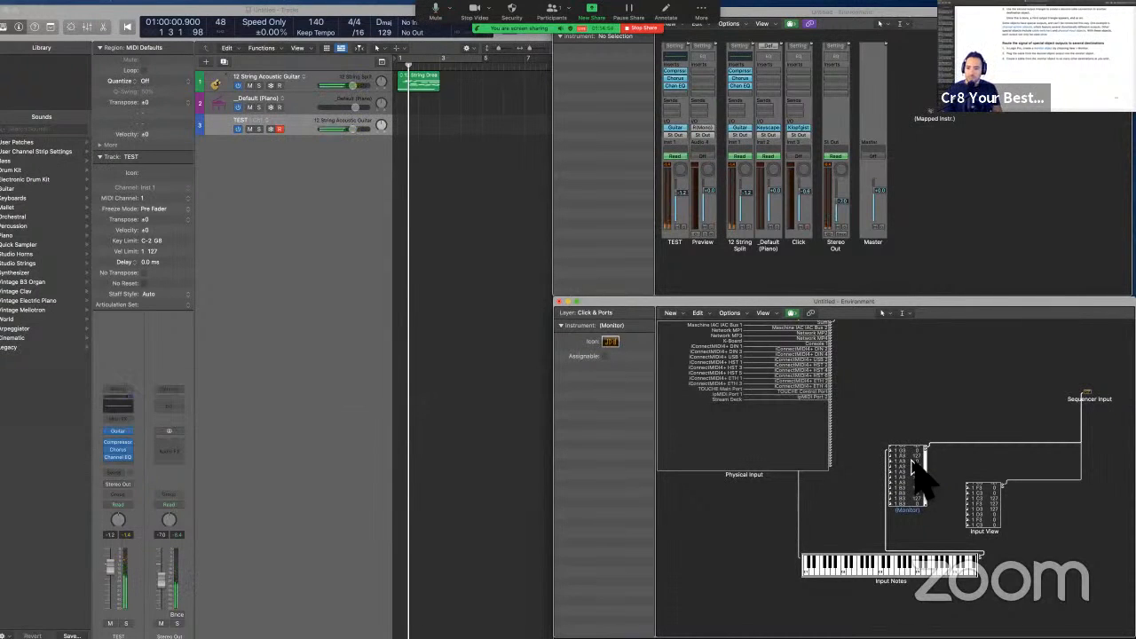
Return to the guide and read on to the monitor object's description and illustration on the next page.
{"action": "key", "text": "ctrl+Left"}
{"action": "key", "text": "ctrl+Right"}
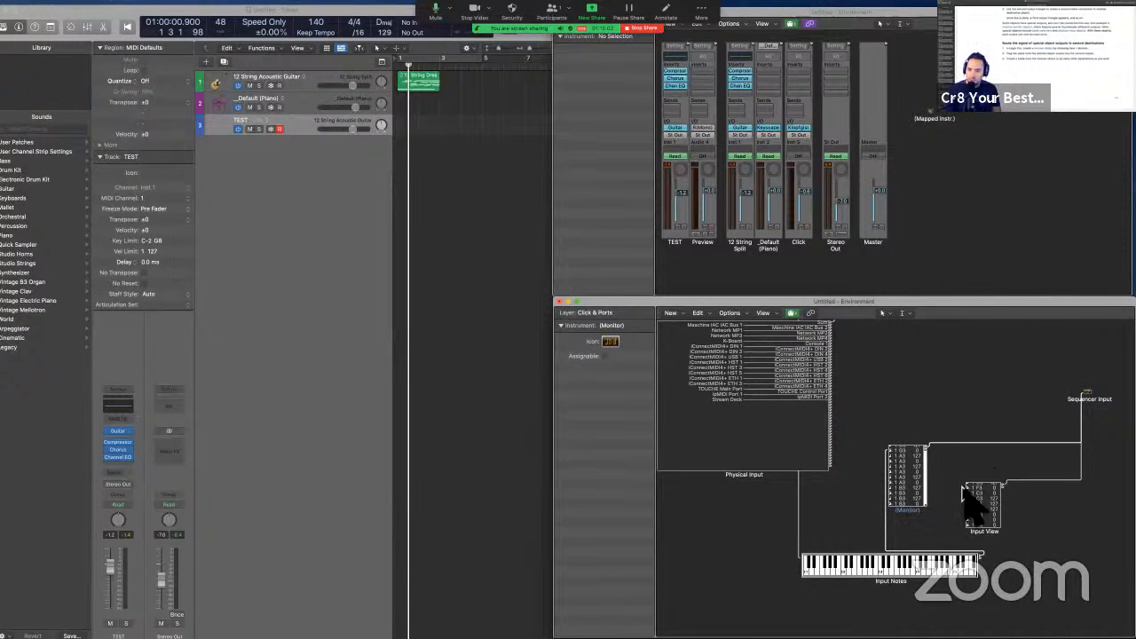
{"action": "key", "text": "ctrl+Left"}
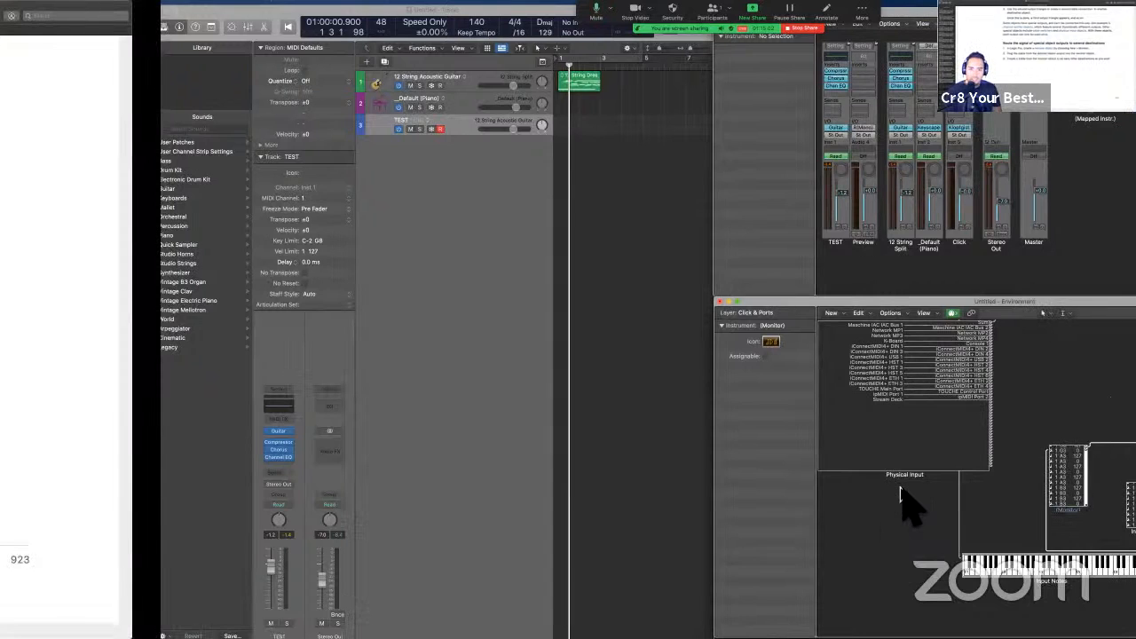
{"action": "scroll", "coordinate": [901, 487], "scroll_direction": "down", "scroll_amount": 1}
{"action": "scroll", "coordinate": [902, 487], "scroll_direction": "down", "scroll_amount": 1}
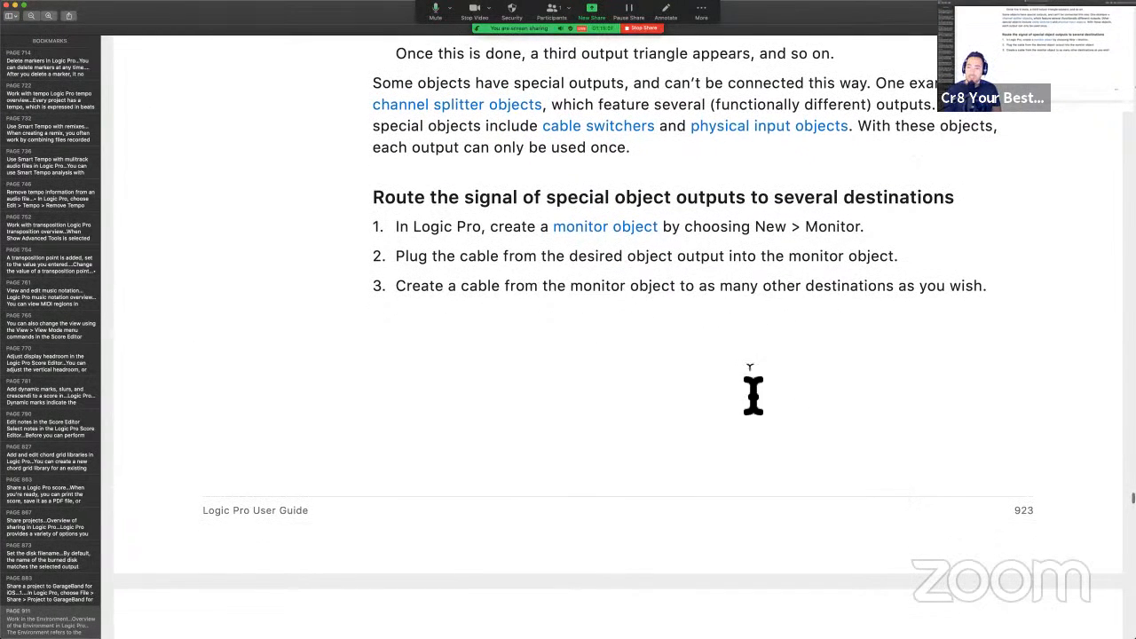
{"action": "scroll", "coordinate": [756, 403], "scroll_direction": "down", "scroll_amount": 6}
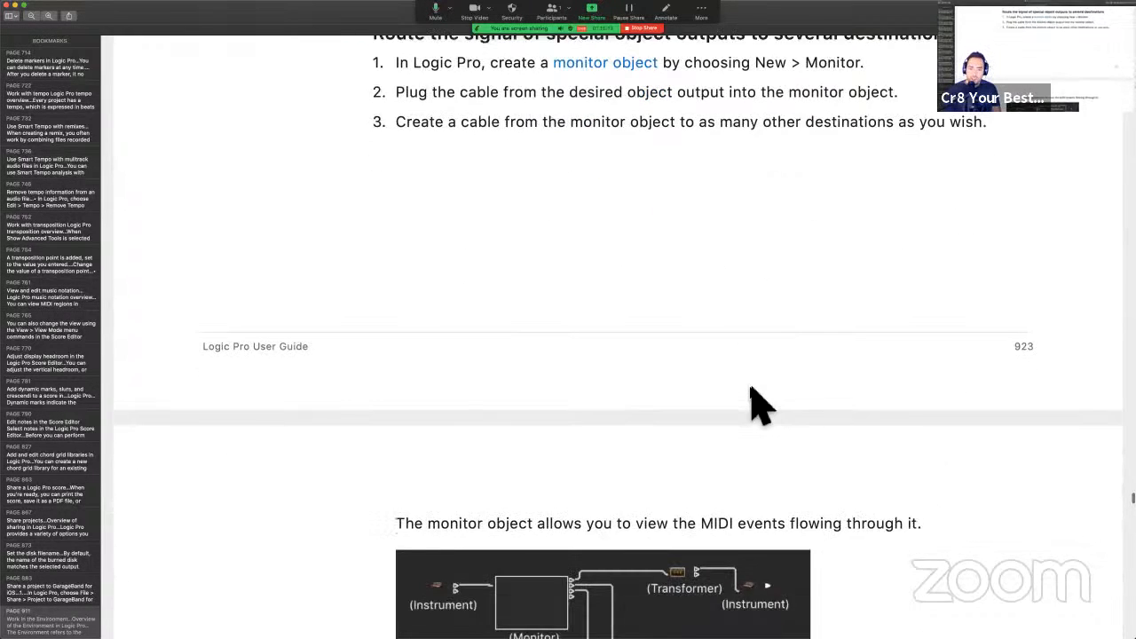
{"action": "scroll", "coordinate": [751, 387], "scroll_direction": "down", "scroll_amount": 1}
Switch to Logic Pro, turn on Cycle mode, and delete the region on the 12 String Acoustic Guitar track.
{"action": "key", "text": "ctrl+Right"}
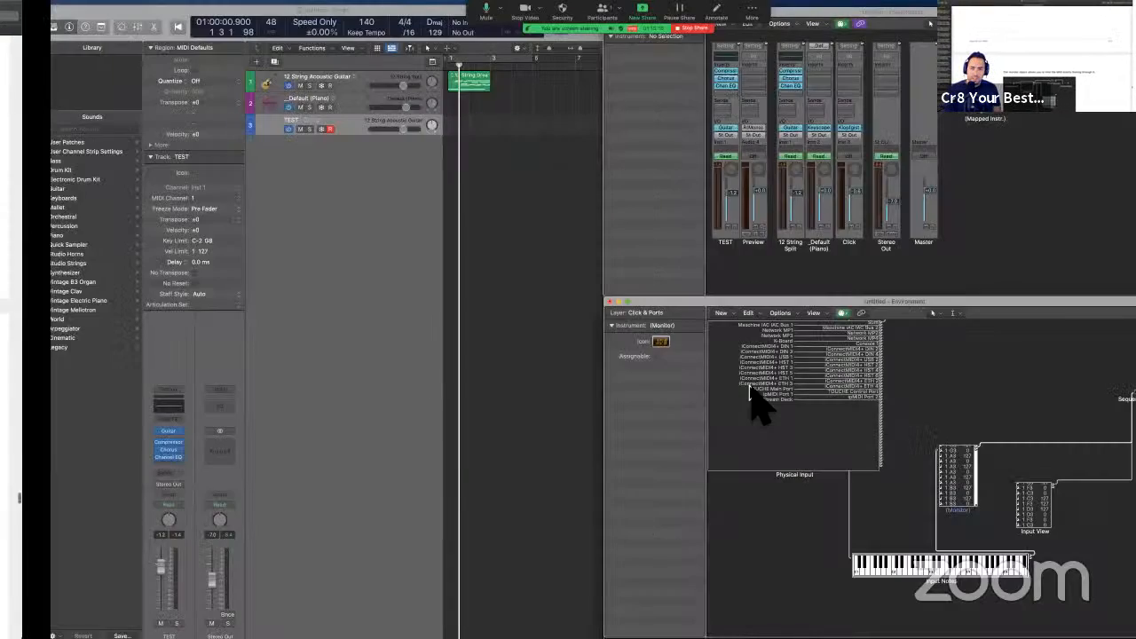
{"action": "left_click", "coordinate": [468, 360]}
{"action": "key", "text": "c"}
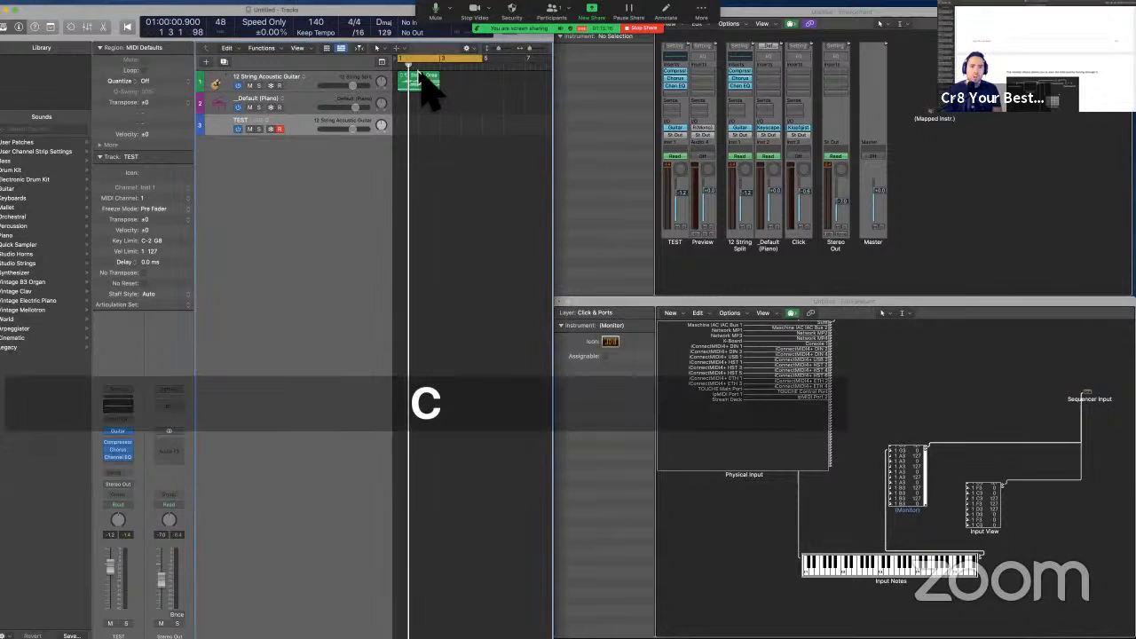
{"action": "key", "text": "BackSpace"}
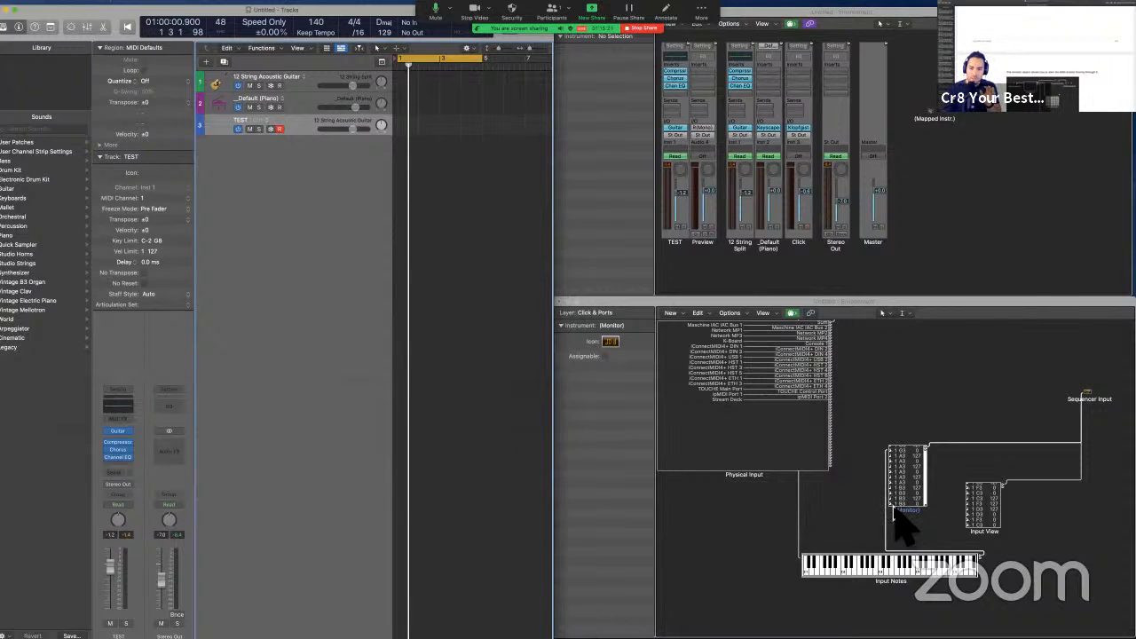
Clear the monitor object's cables and delete the Input View object from the Click & Ports layer.
{"action": "left_click", "coordinate": [983, 511]}
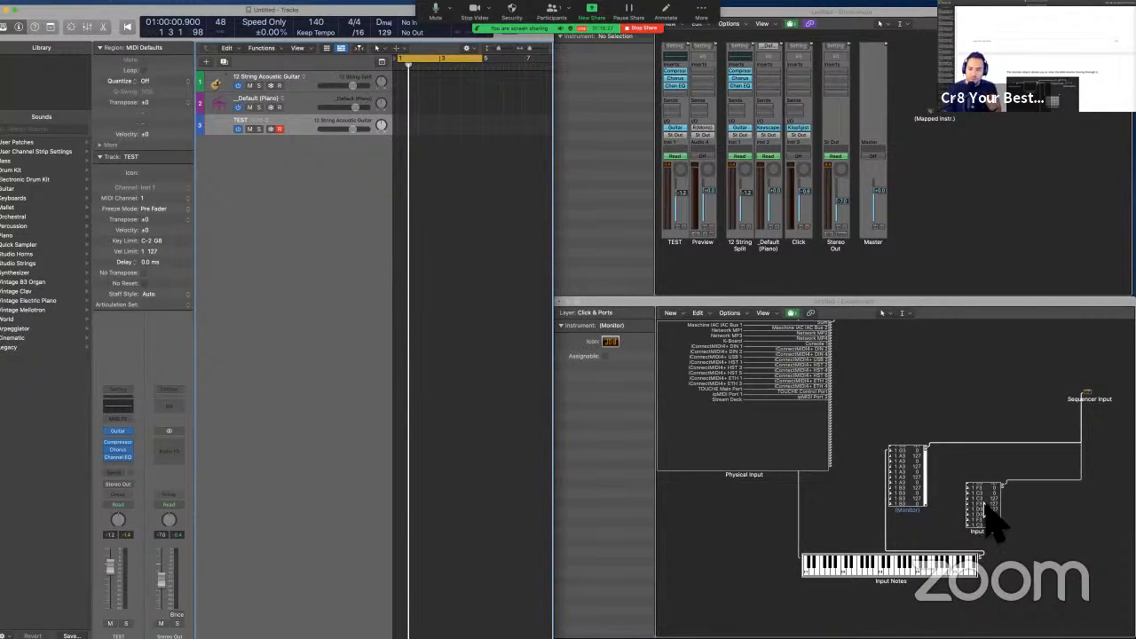
{"action": "key", "text": "ctrl"}
{"action": "key", "text": "BackSpace"}
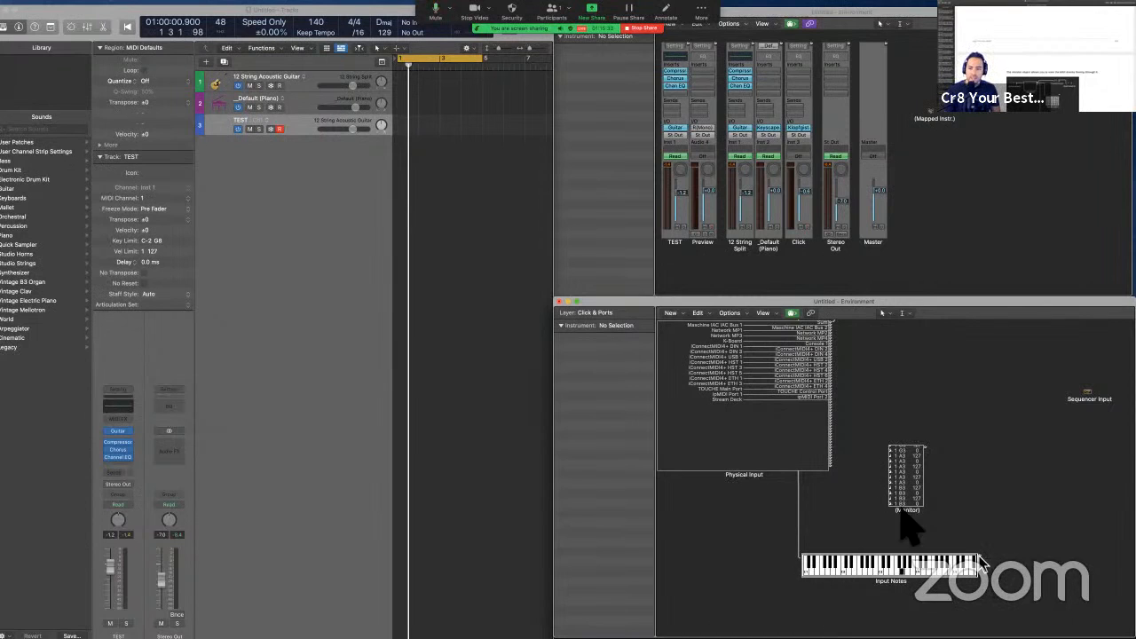
Cable the Input Notes keyboard through the monitor object to the Sequencer Input on the Click & Ports layer.
{"action": "left_click_drag", "start_coordinate": [982, 557], "coordinate": [1090, 396]}
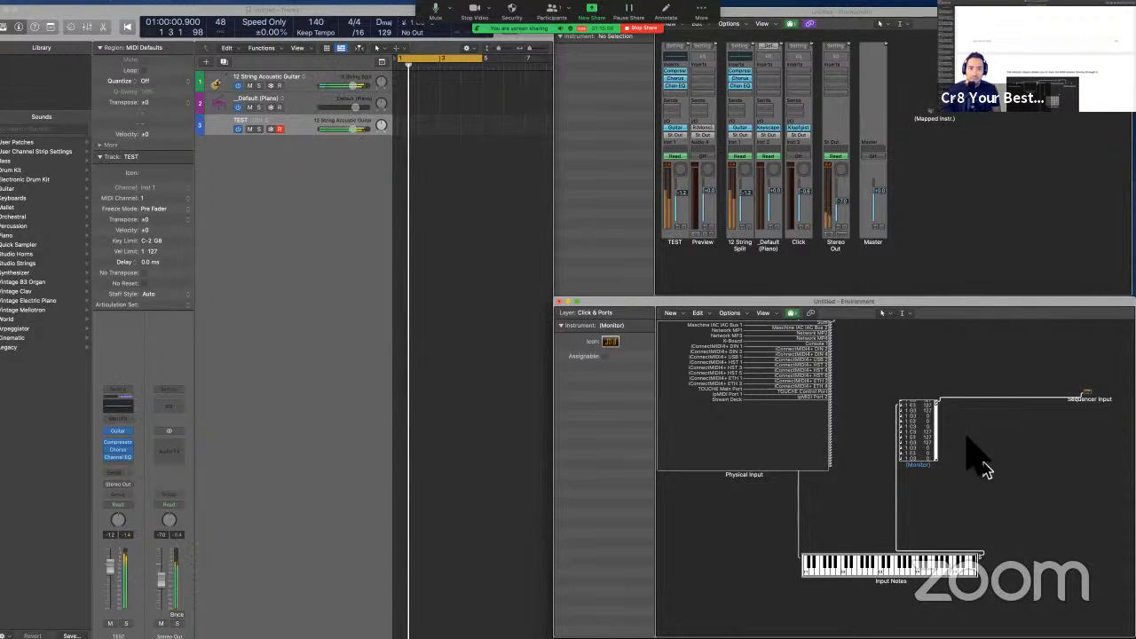
Delete the TEST channel strip object from the Mixer layer despite its track assignment, and delete its leftover track from the Tracks area.
{"action": "left_click", "coordinate": [301, 128]}
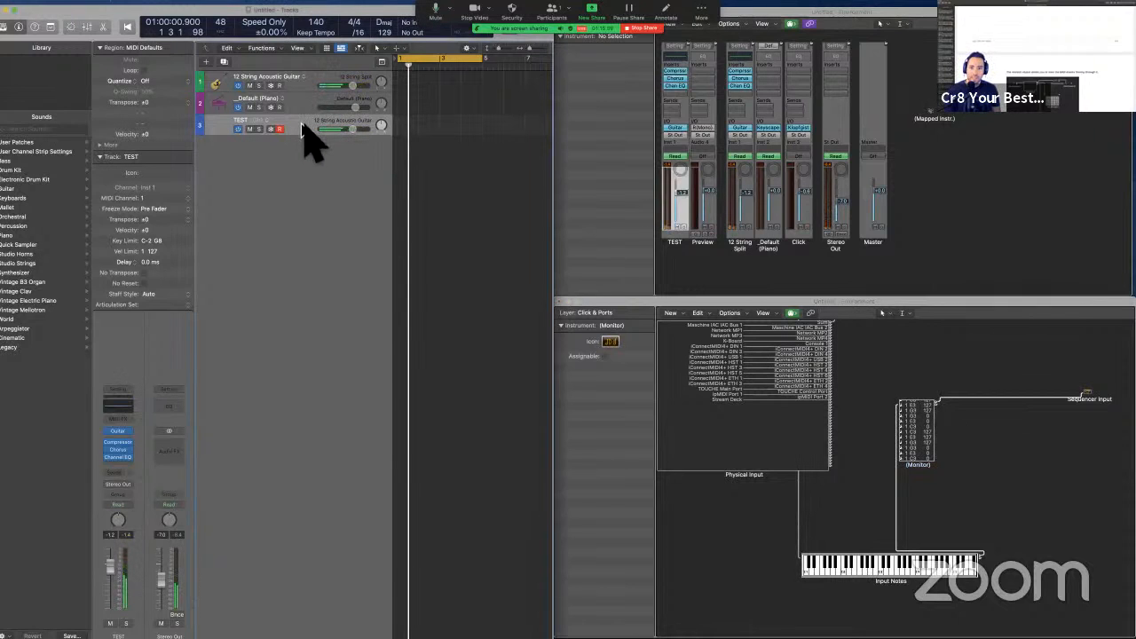
{"action": "right_click", "coordinate": [676, 251]}
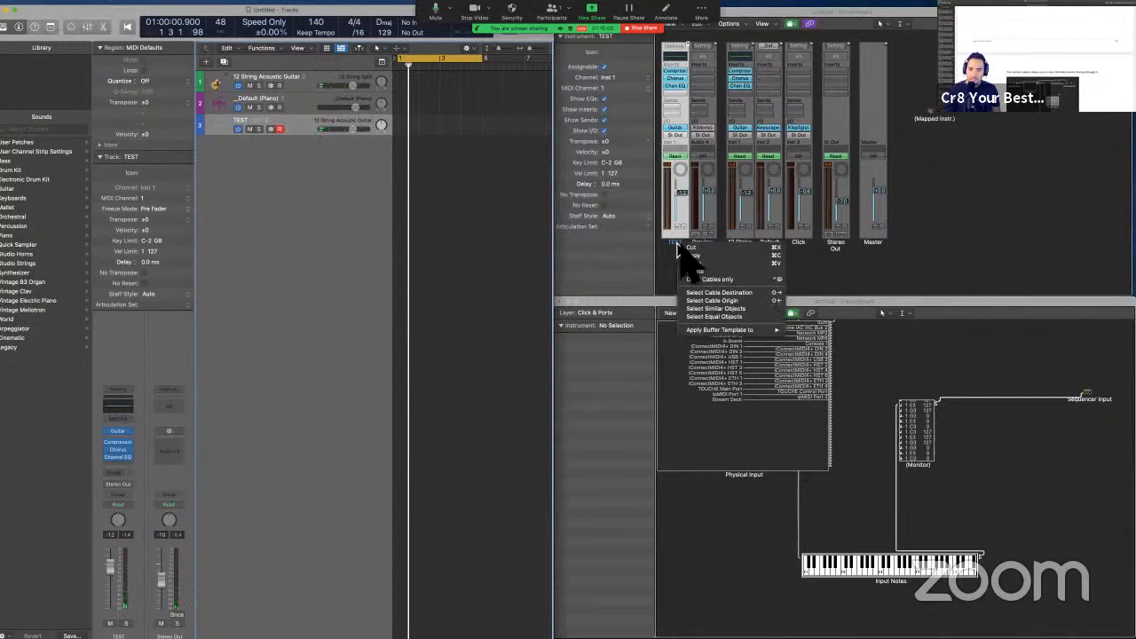
{"action": "left_click", "coordinate": [700, 272]}
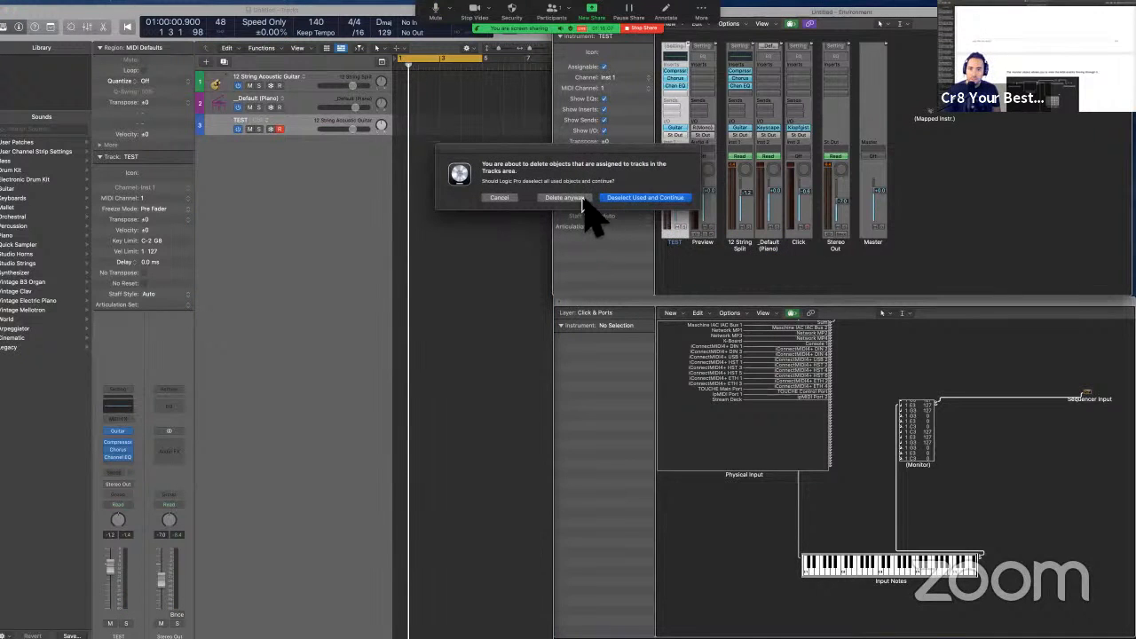
{"action": "left_click", "coordinate": [584, 199]}
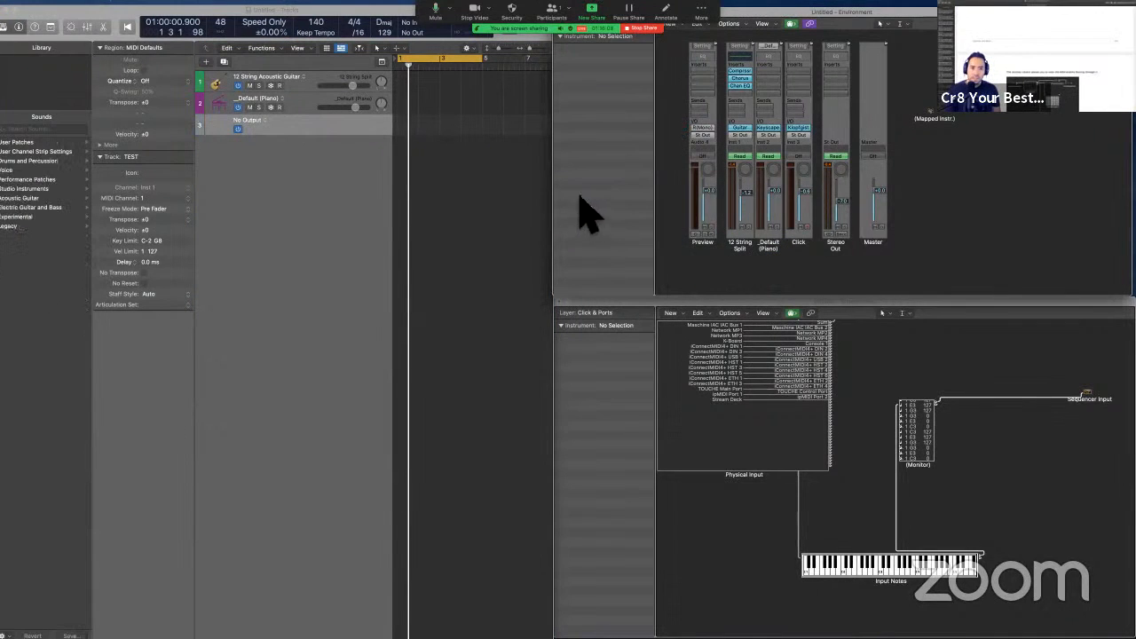
{"action": "left_click", "coordinate": [360, 133]}
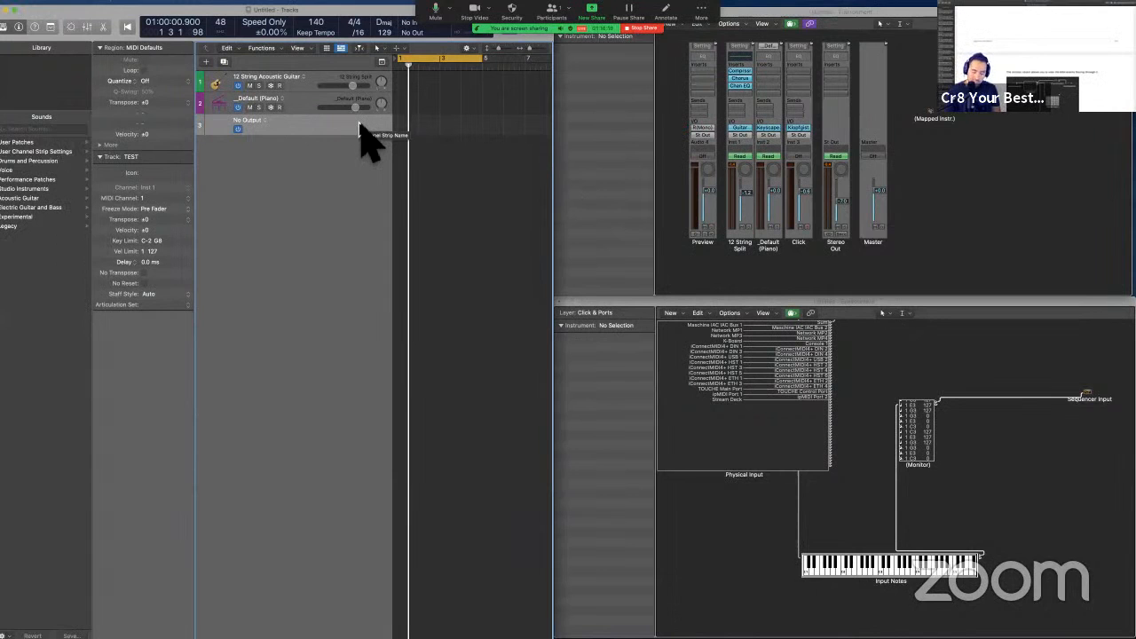
{"action": "key", "text": "BackSpace"}
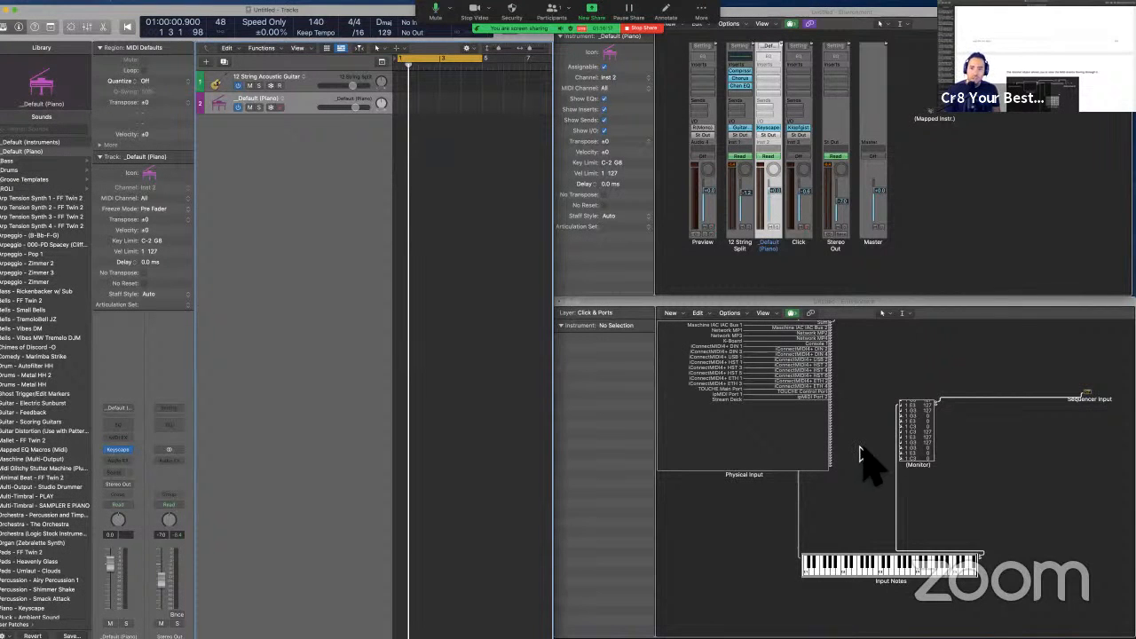
Create an Arpeggiator object on the Click & Ports layer, place it above the monitor, and cable the monitor's output to it.
{"action": "left_click", "coordinate": [673, 313]}
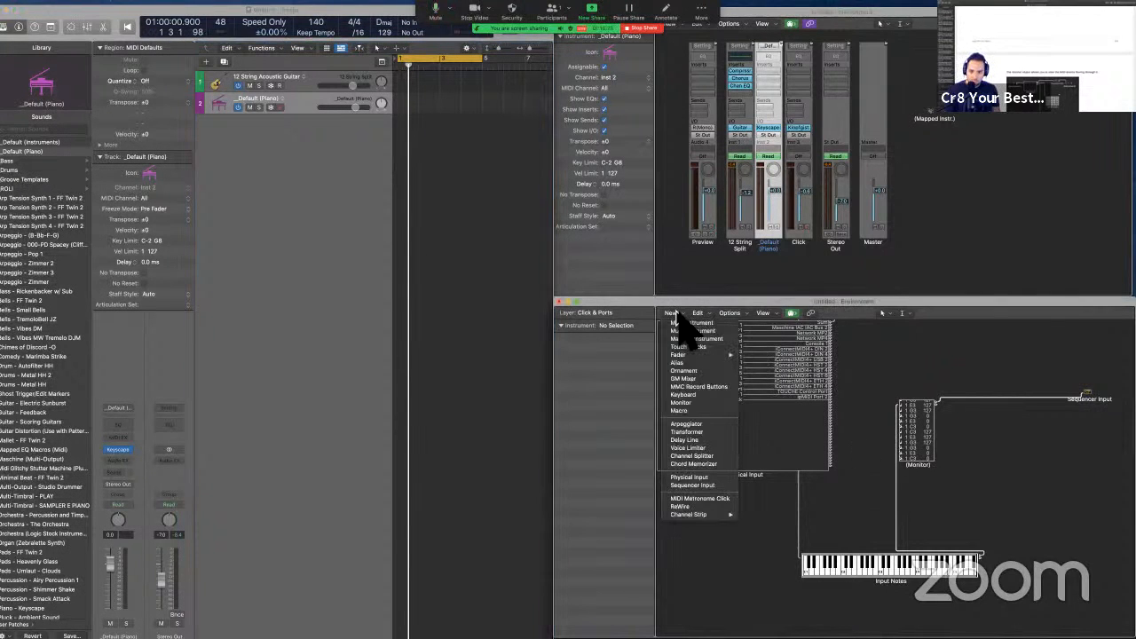
{"action": "left_click", "coordinate": [696, 424]}
{"action": "left_click_drag", "start_coordinate": [848, 360], "coordinate": [976, 377]}
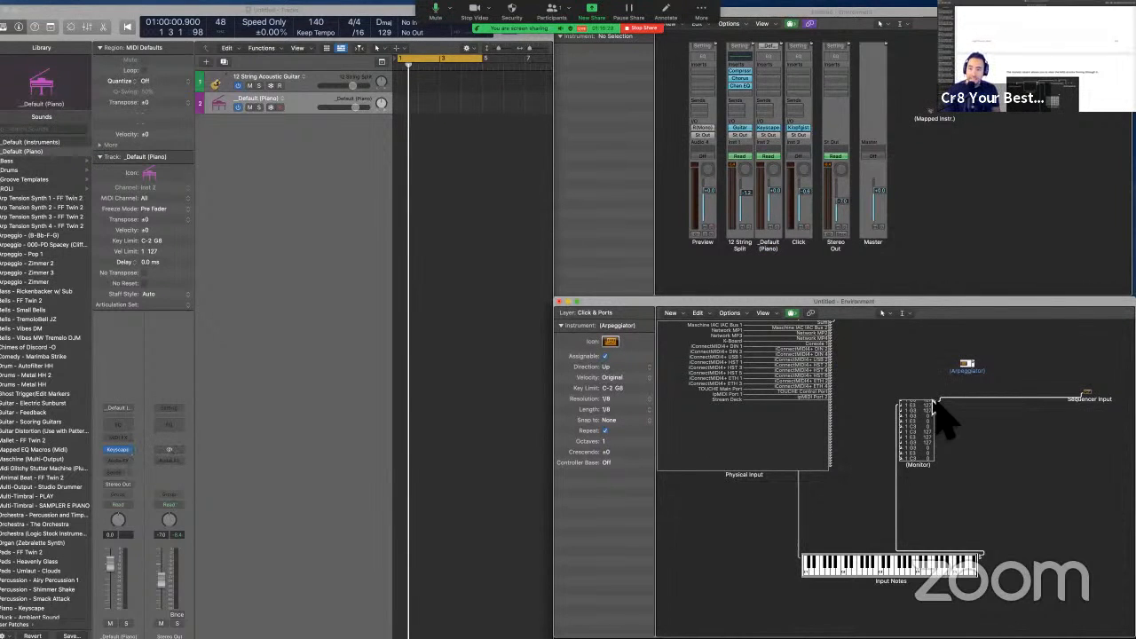
{"action": "left_click_drag", "start_coordinate": [938, 406], "coordinate": [955, 367]}
Erase the direct cable between the monitor and the Sequencer Input, and return to the Pointer tool.
{"action": "left_click_drag", "start_coordinate": [949, 408], "coordinate": [1017, 392]}
{"action": "key", "text": "e"}
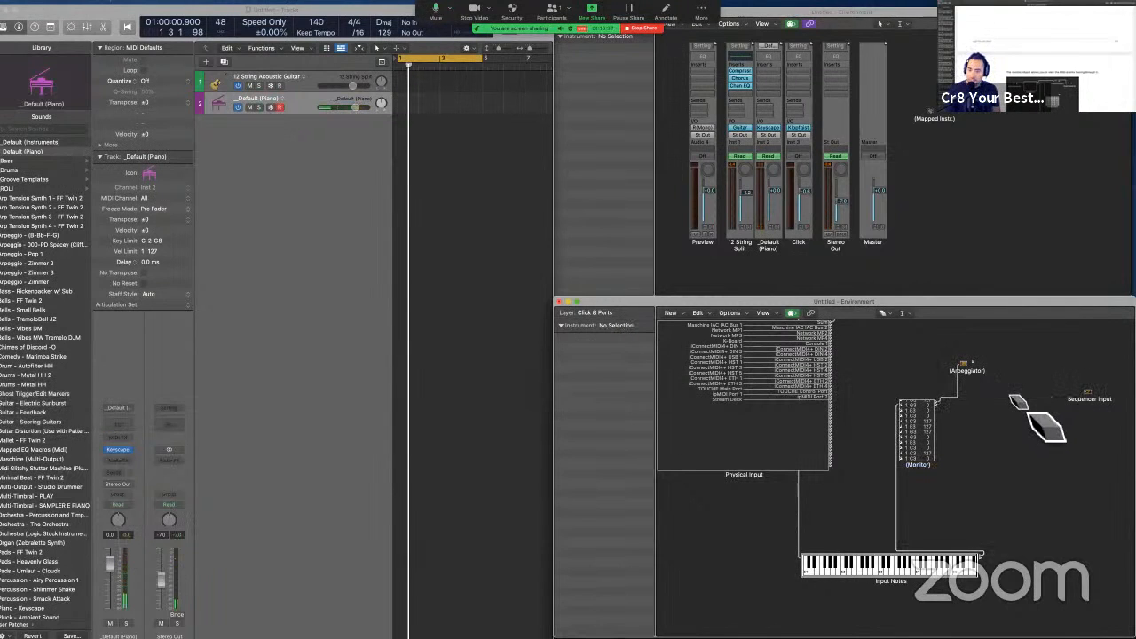
{"action": "key", "text": "t"}
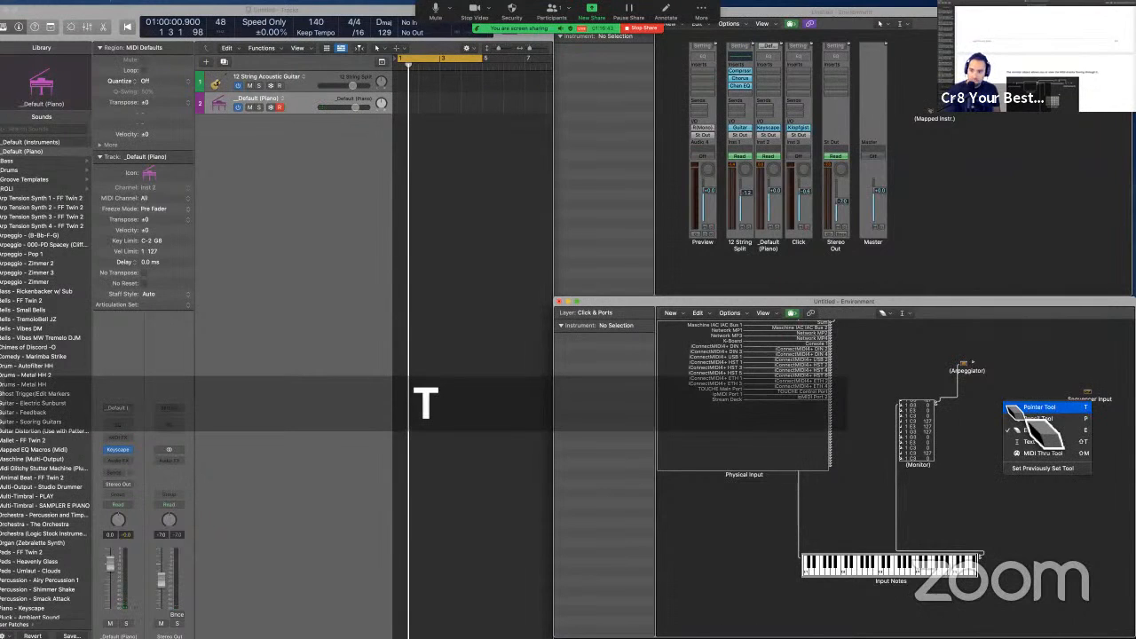
{"action": "left_click", "coordinate": [1012, 406]}
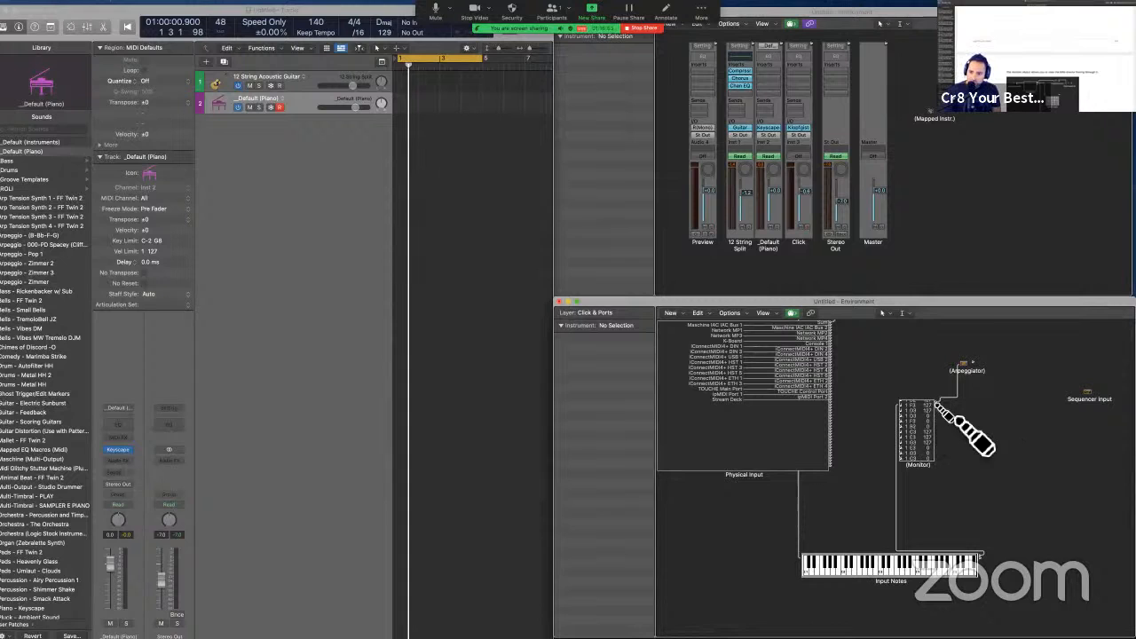
Cable the monitor to the Sequencer Input alongside the Arpeggiator connection, and test the routing with a short playback.
{"action": "left_click_drag", "start_coordinate": [948, 408], "coordinate": [1090, 398]}
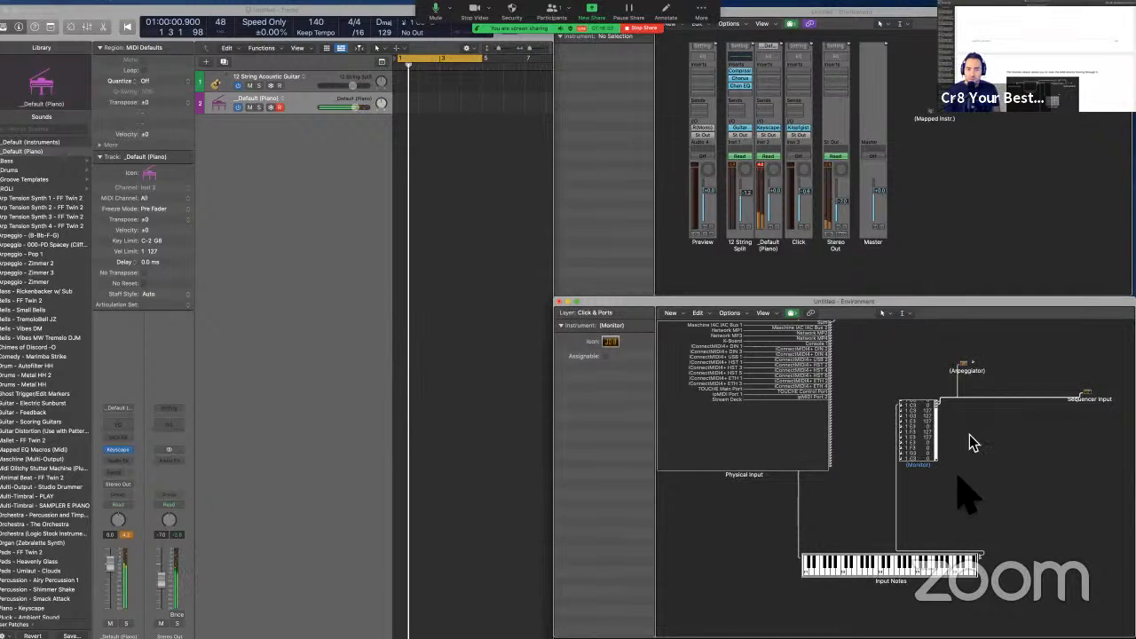
{"action": "left_click", "coordinate": [461, 377]}
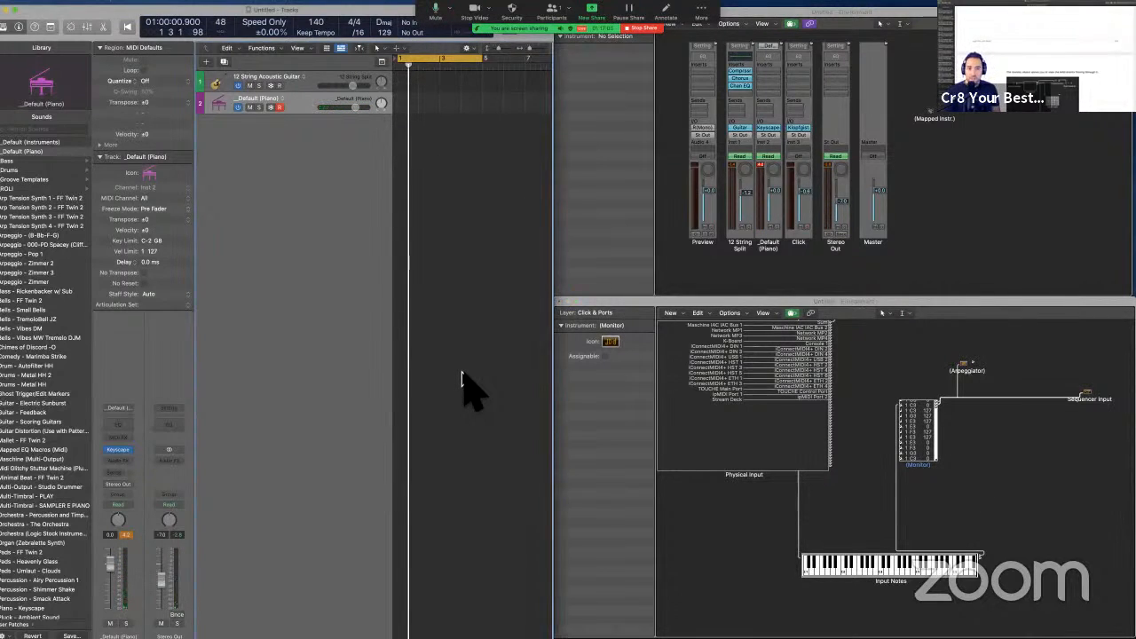
{"action": "key", "text": "space"}
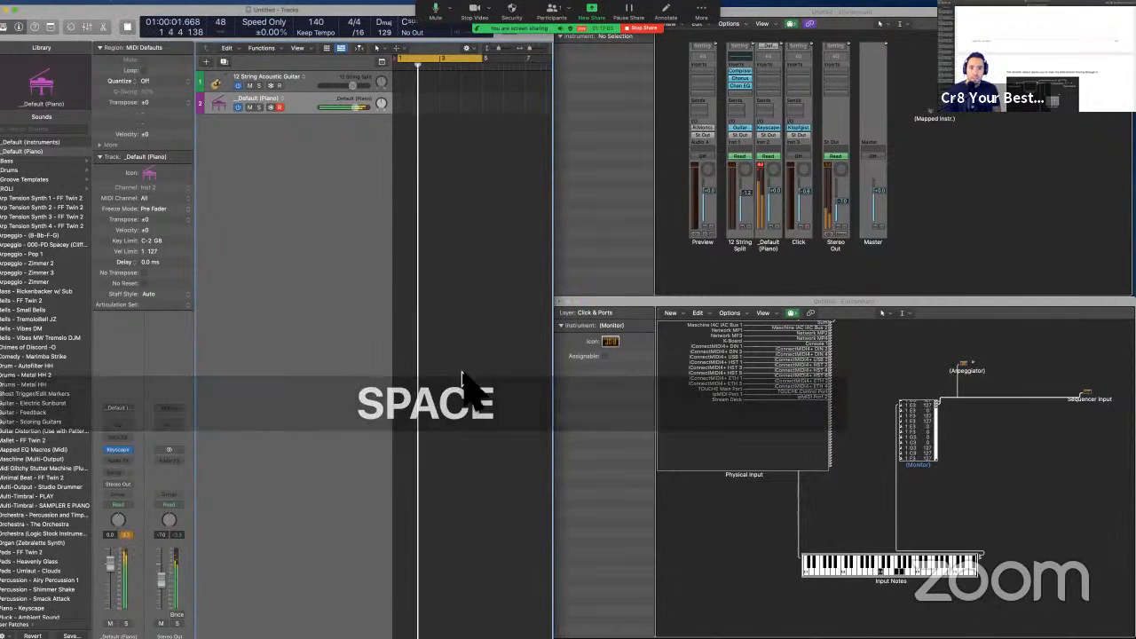
{"action": "key", "text": "space"}
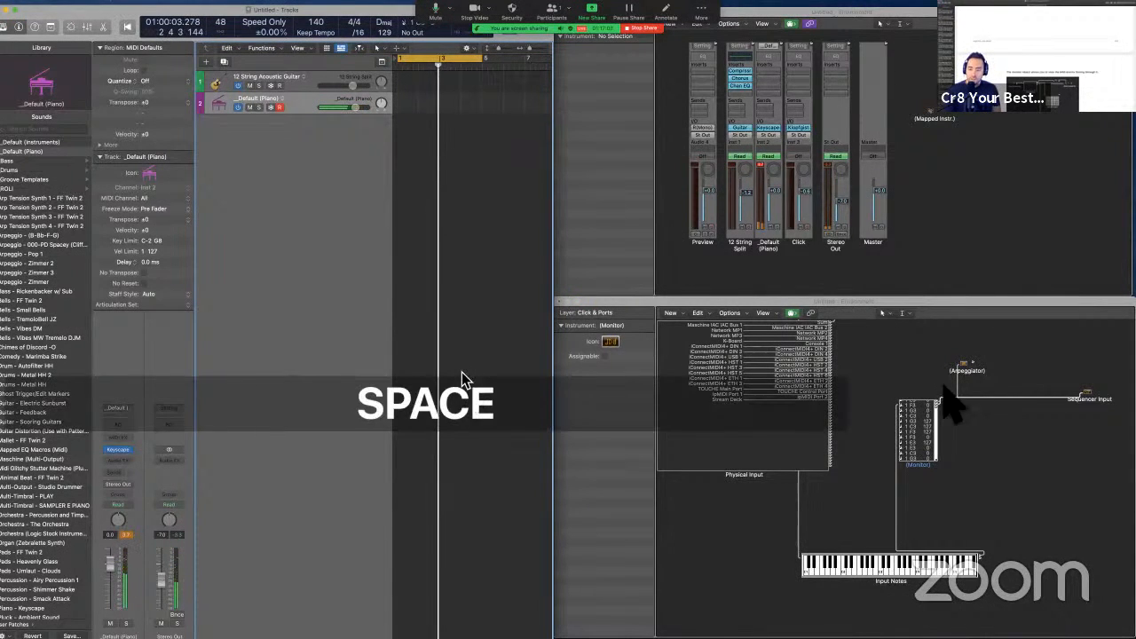
Move the Arpeggiator closer to the Sequencer Input and cable its output there in place of the monitor's direct connection.
{"action": "left_click", "coordinate": [970, 375]}
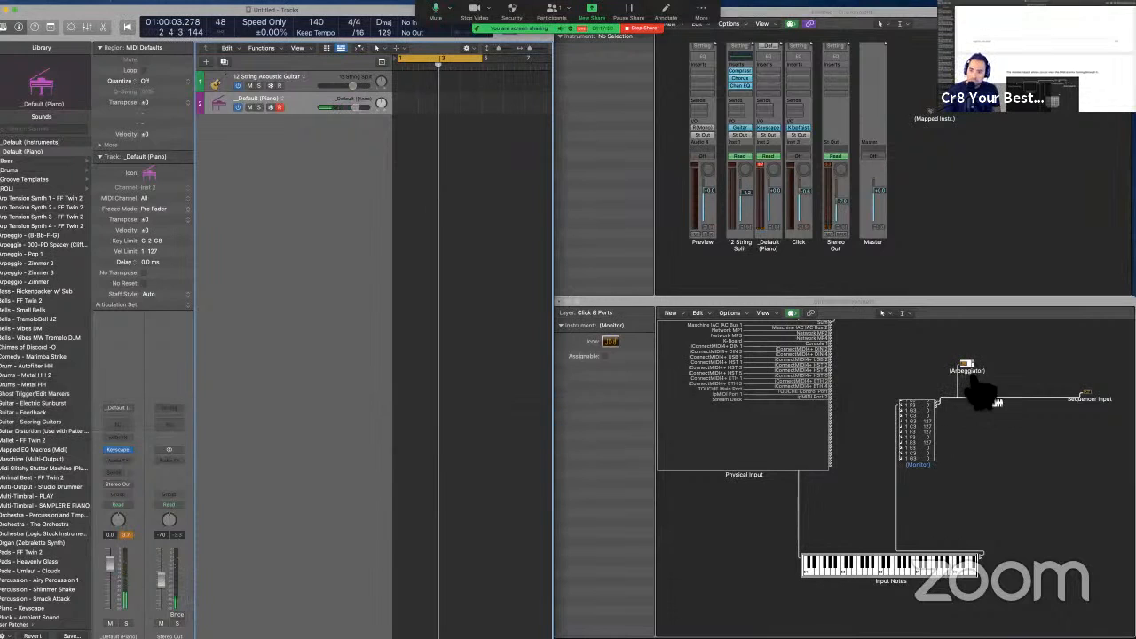
{"action": "left_click_drag", "start_coordinate": [994, 386], "coordinate": [992, 383]}
{"action": "left_click", "coordinate": [994, 404]}
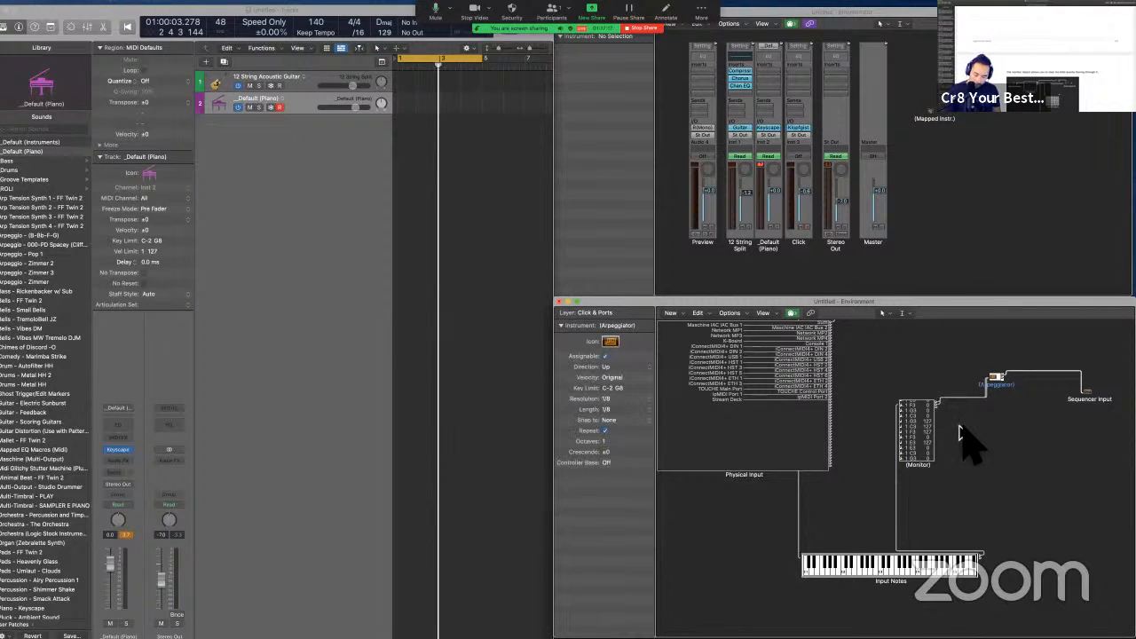
Try erasing the cable from the monitor to the Arpeggiator, and undo the erasure.
{"action": "key", "text": "t"}
{"action": "key", "text": "e"}
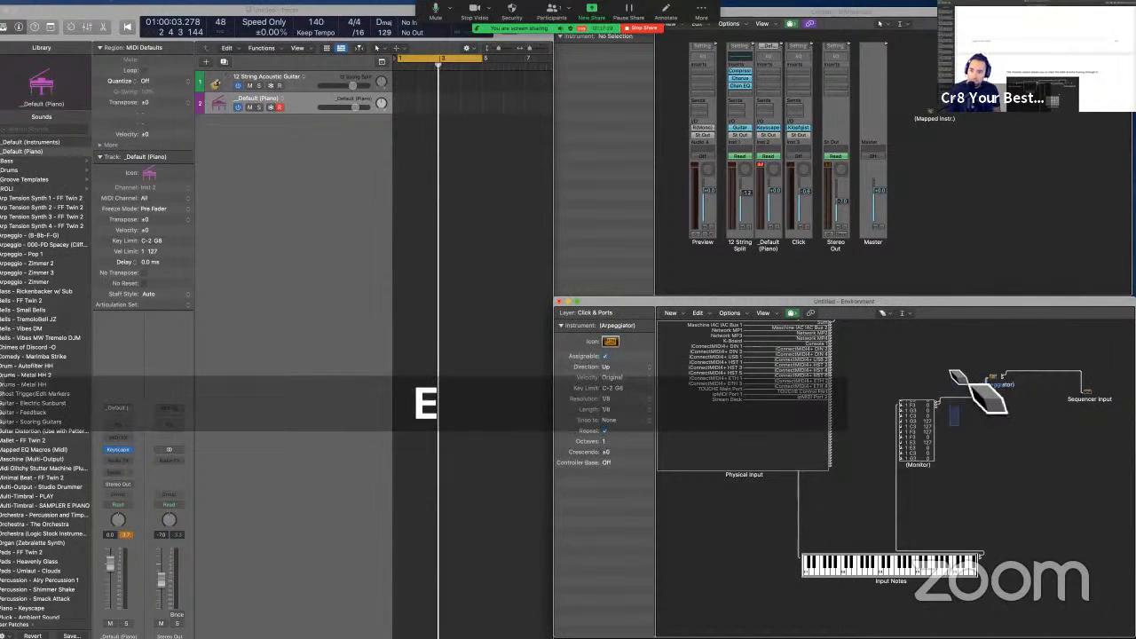
{"action": "left_click", "coordinate": [959, 395]}
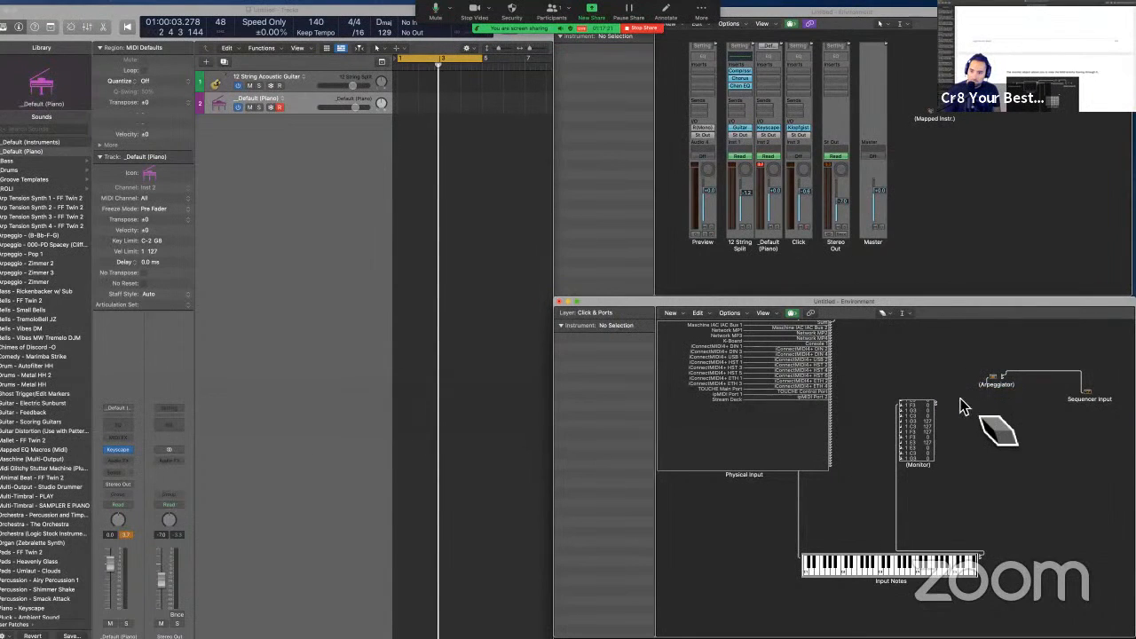
{"action": "key", "text": "super+z"}
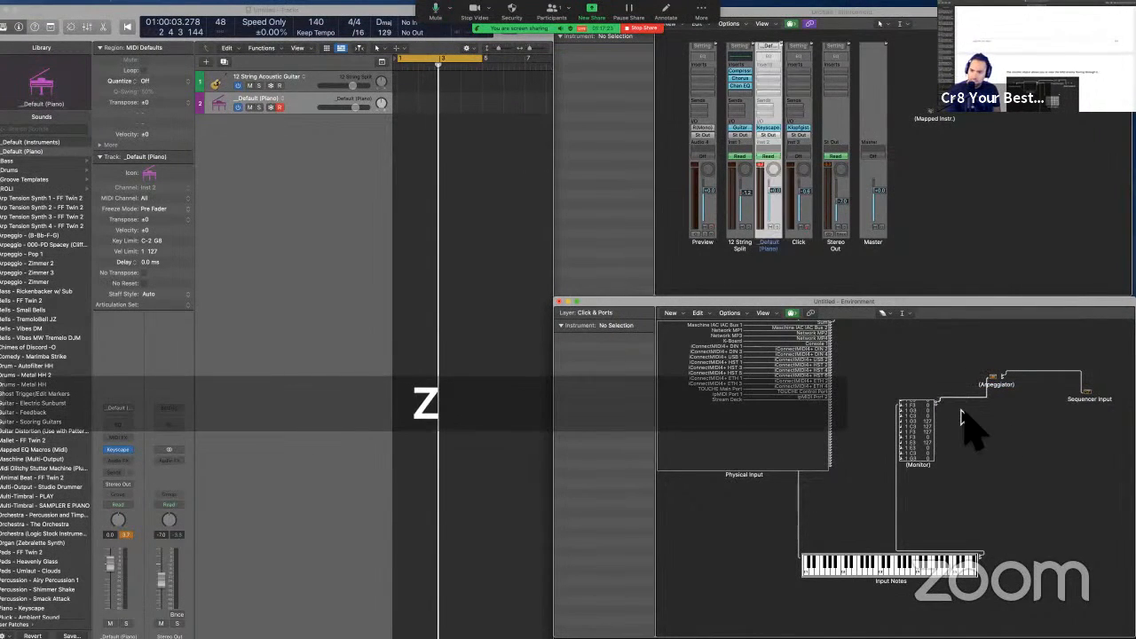
Run the transport on the _Default (Piano) track to test notes routed through the Arpeggiator, and stop it.
{"action": "key", "text": "r"}
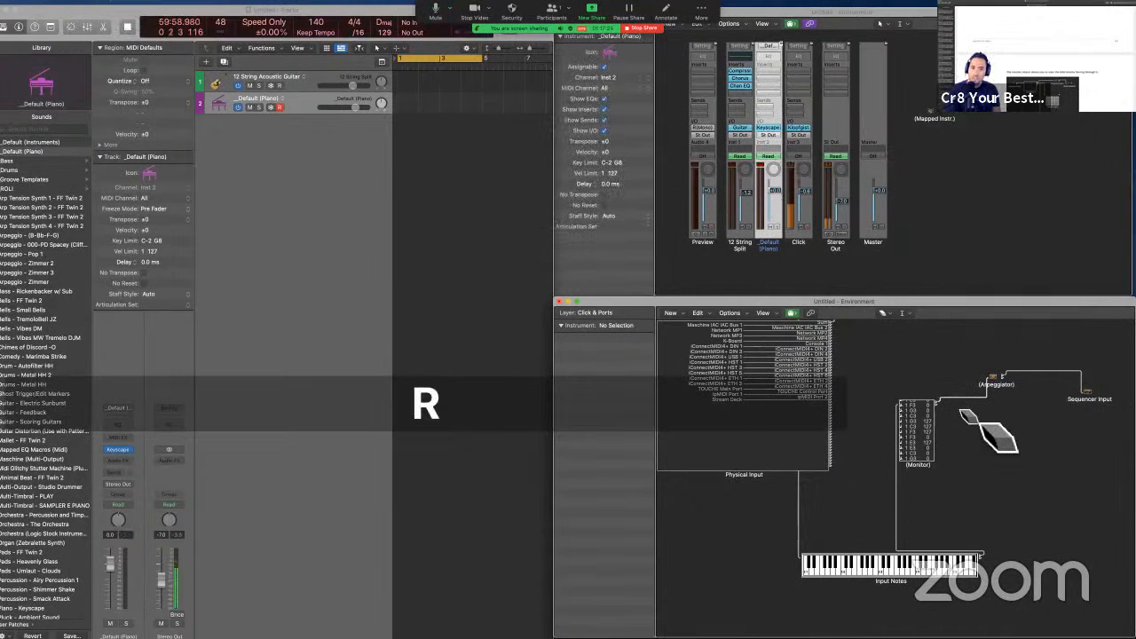
{"action": "key", "text": "space"}
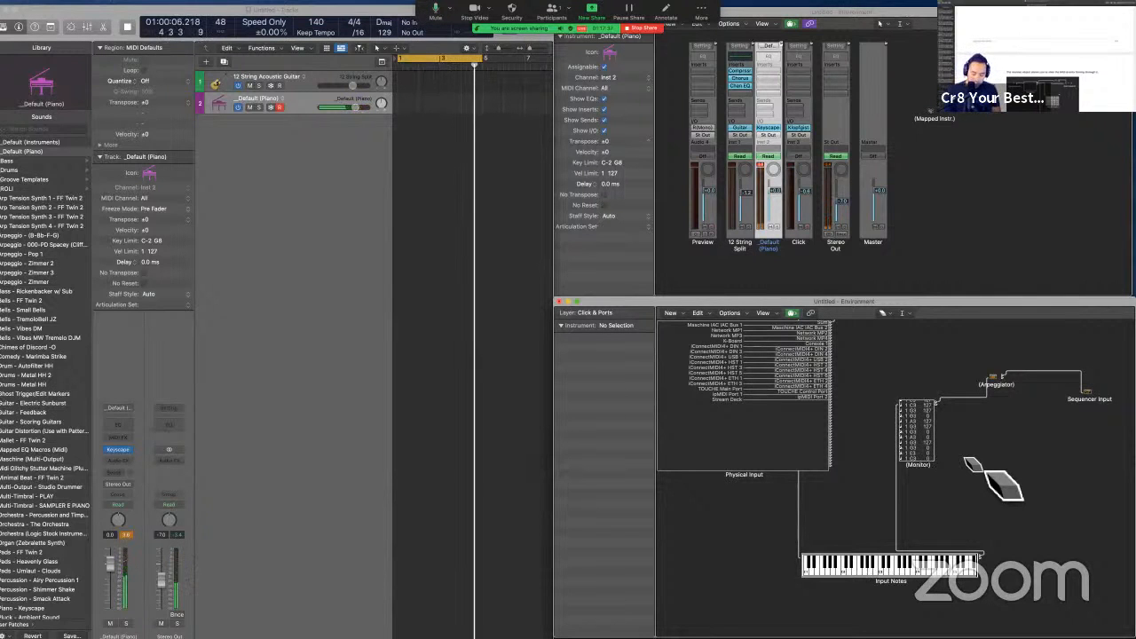
{"action": "key", "text": "t"}
{"action": "key", "text": "space"}
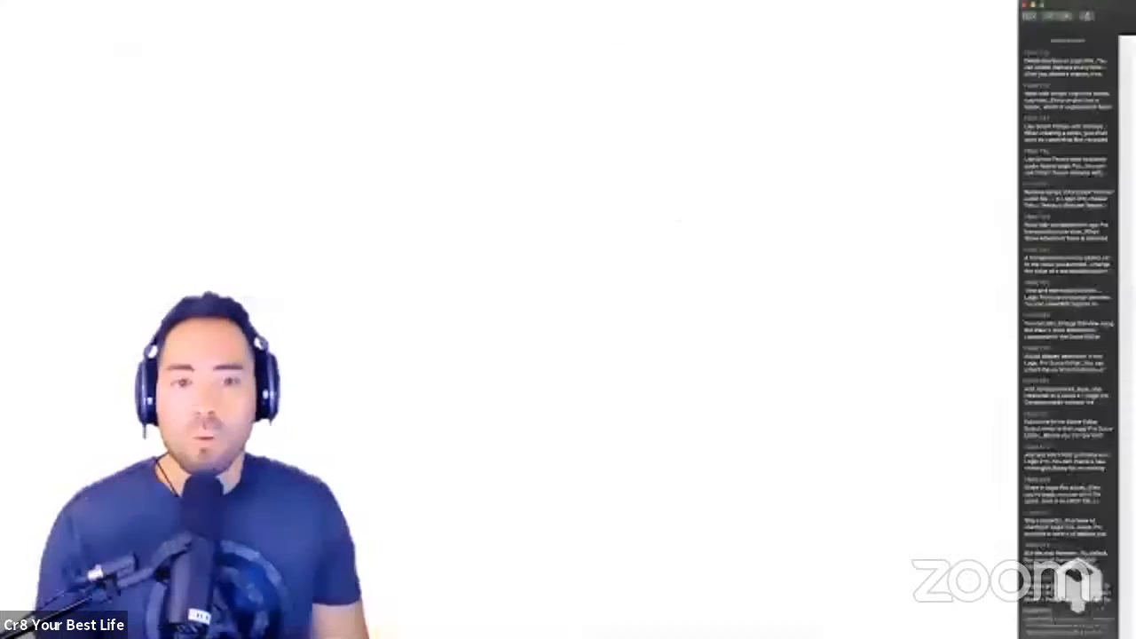
Switch to the user guide and examine the sections from common-destination and series cabling to Exchange Environments, returning to "Remove a cable connection".
{"action": "scroll", "coordinate": [618, 337], "scroll_direction": "down", "scroll_amount": 10}
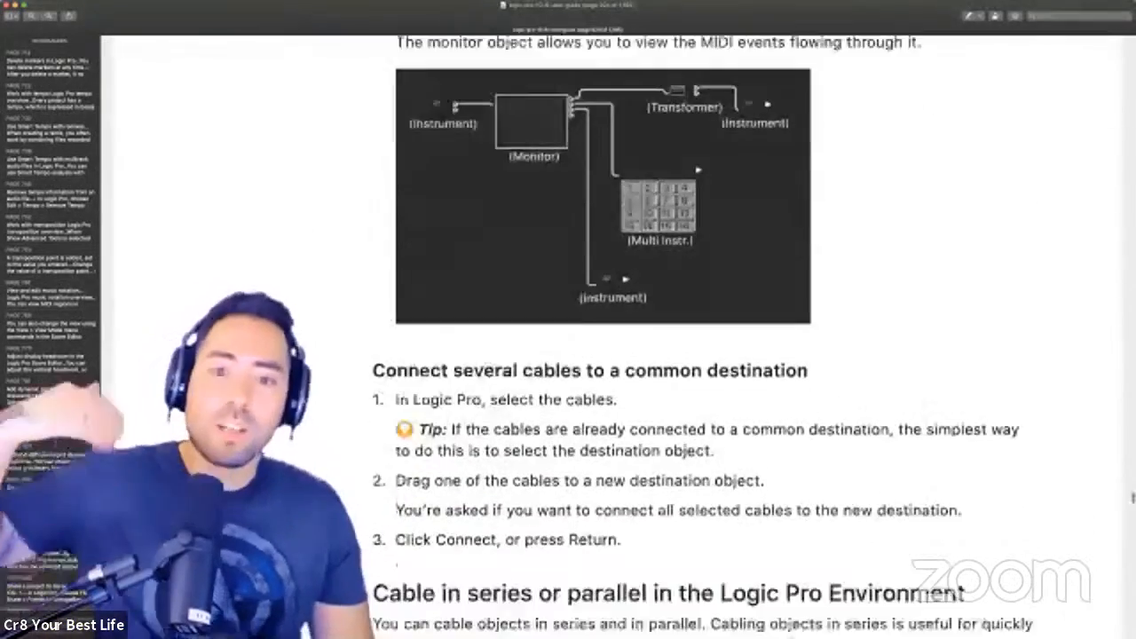
{"action": "scroll", "coordinate": [618, 337], "scroll_direction": "down", "scroll_amount": 7}
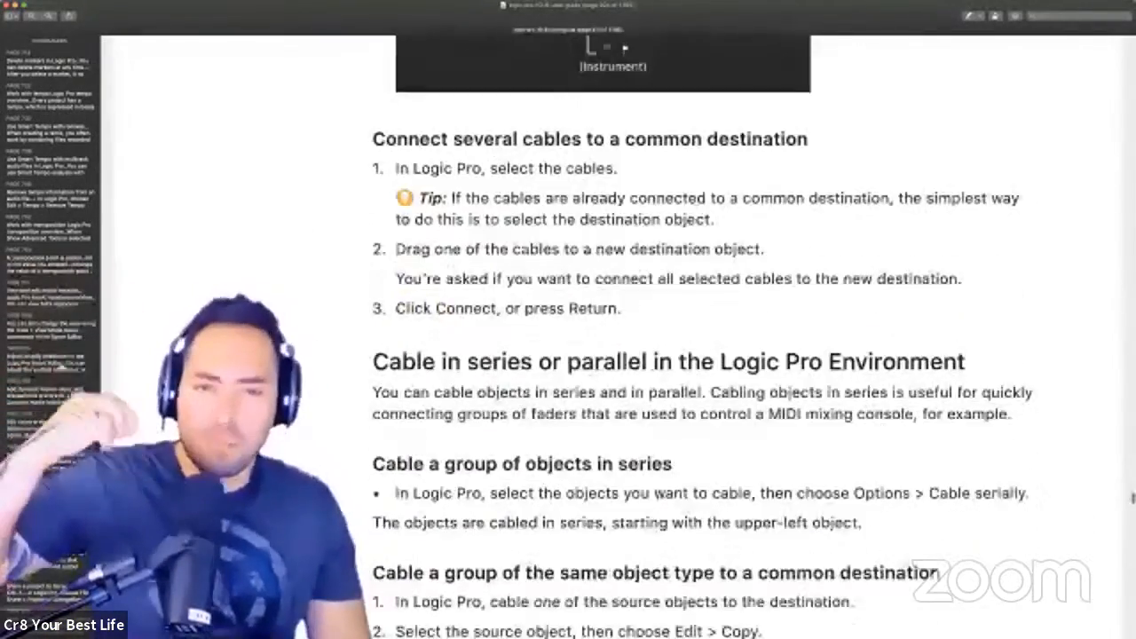
{"action": "scroll", "coordinate": [617, 337], "scroll_direction": "down", "scroll_amount": 14}
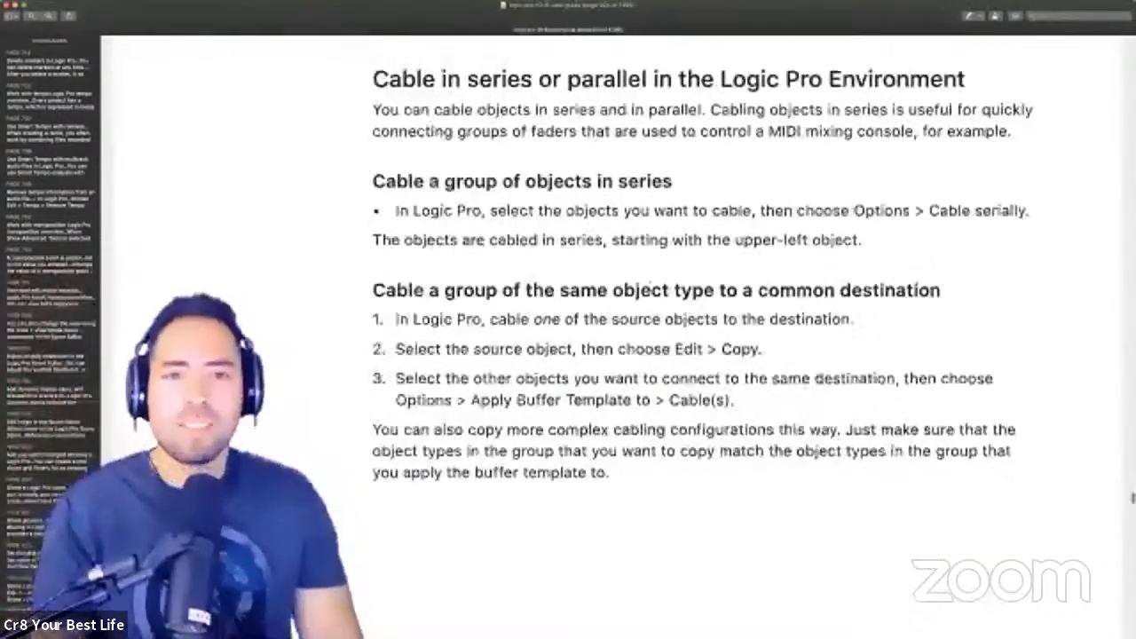
{"action": "scroll", "coordinate": [618, 337], "scroll_direction": "down", "scroll_amount": 10}
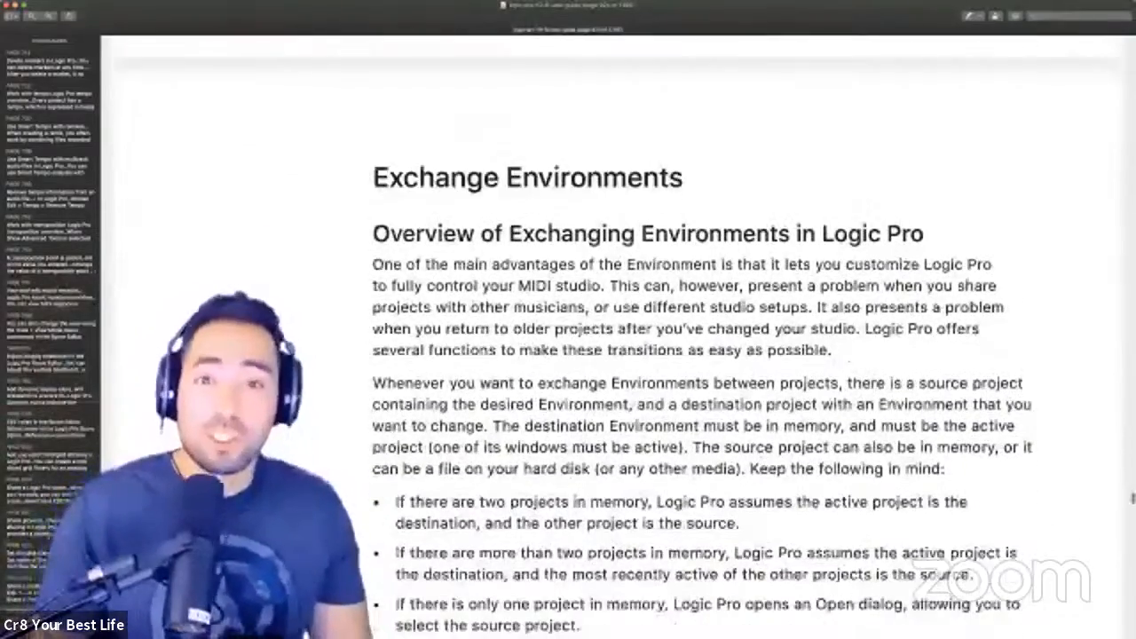
{"action": "scroll", "coordinate": [617, 338], "scroll_direction": "down", "scroll_amount": 1}
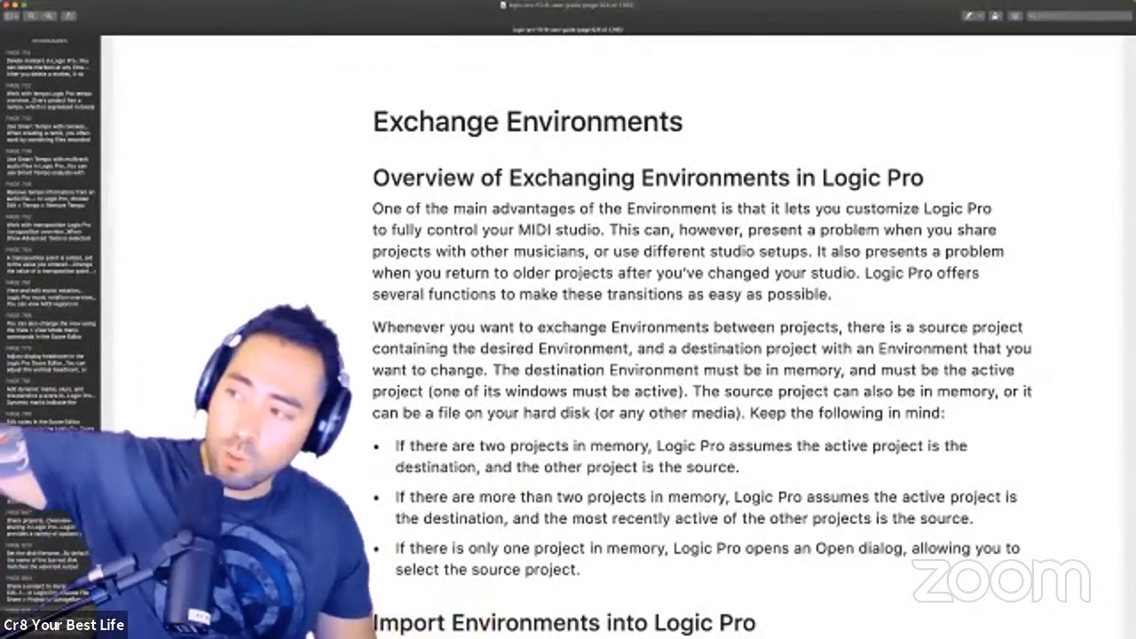
{"action": "scroll", "coordinate": [618, 337], "scroll_direction": "down", "scroll_amount": 15}
{"action": "scroll", "coordinate": [618, 338], "scroll_direction": "up", "scroll_amount": 20}
{"action": "scroll", "coordinate": [618, 337], "scroll_direction": "up", "scroll_amount": 15}
{"action": "scroll", "coordinate": [618, 337], "scroll_direction": "down", "scroll_amount": 1}
{"action": "scroll", "coordinate": [617, 337], "scroll_direction": "up", "scroll_amount": 3}
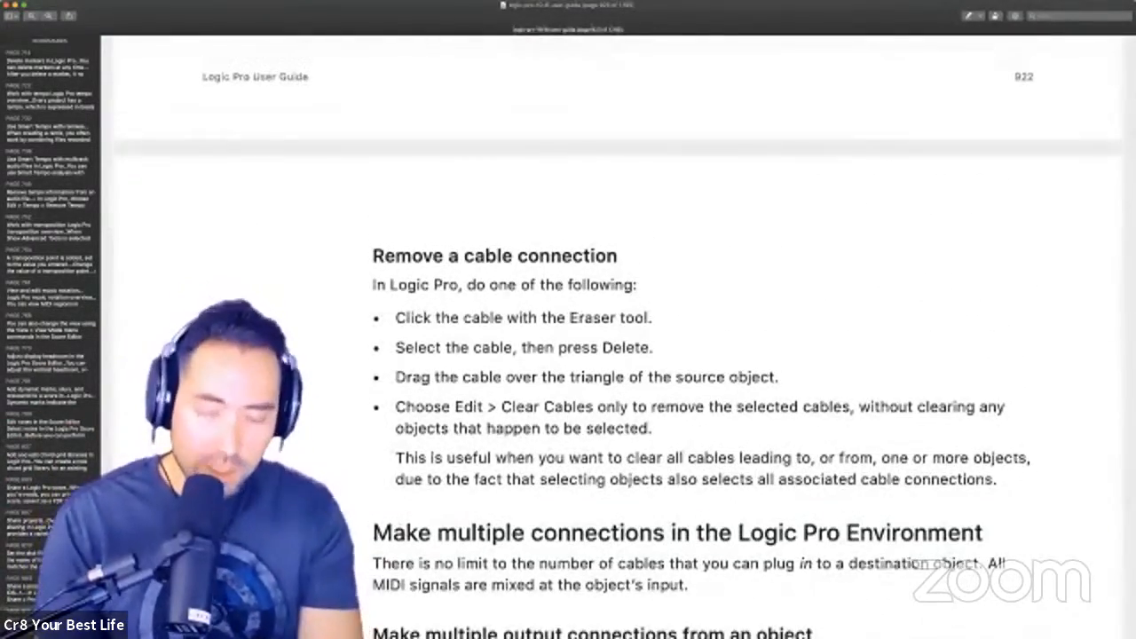